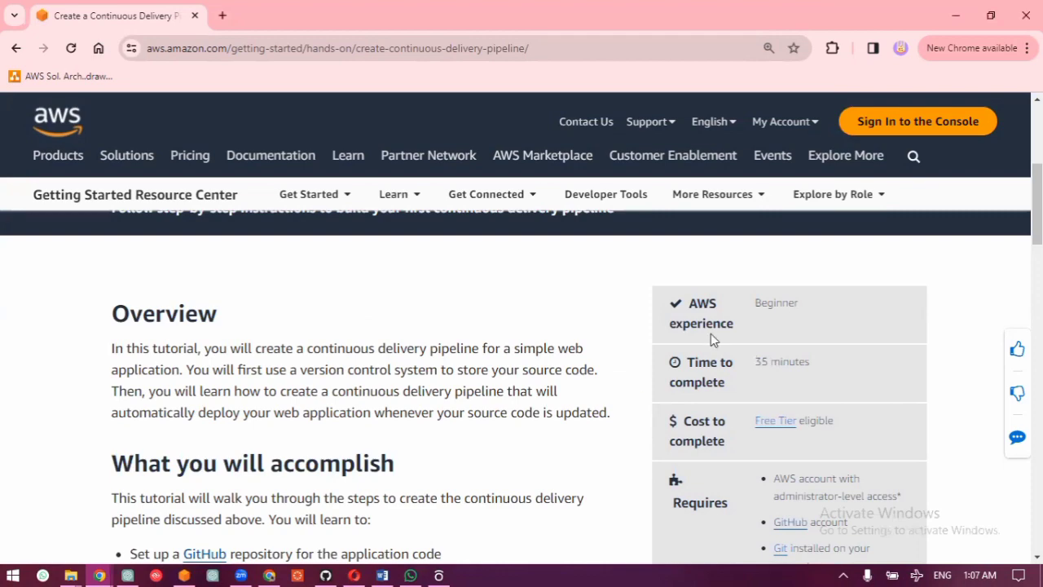
# Step: Review the tutorial's introduction page, covering the overview, learning goals, prerequisites, required services and application architecture diagram
pyautogui.scroll(-1, 711, 333)
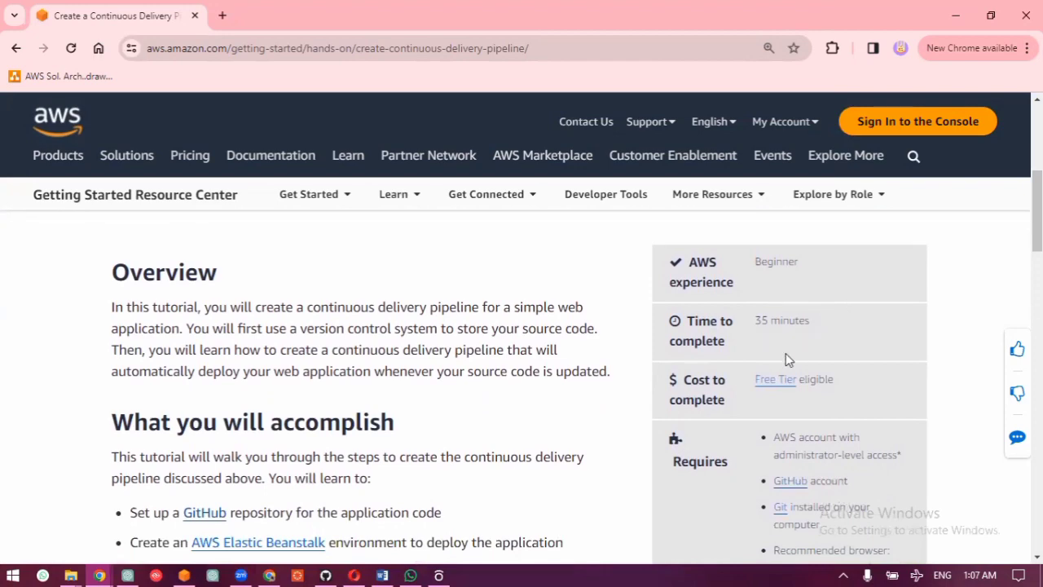
pyautogui.scroll(-1, 786, 353)
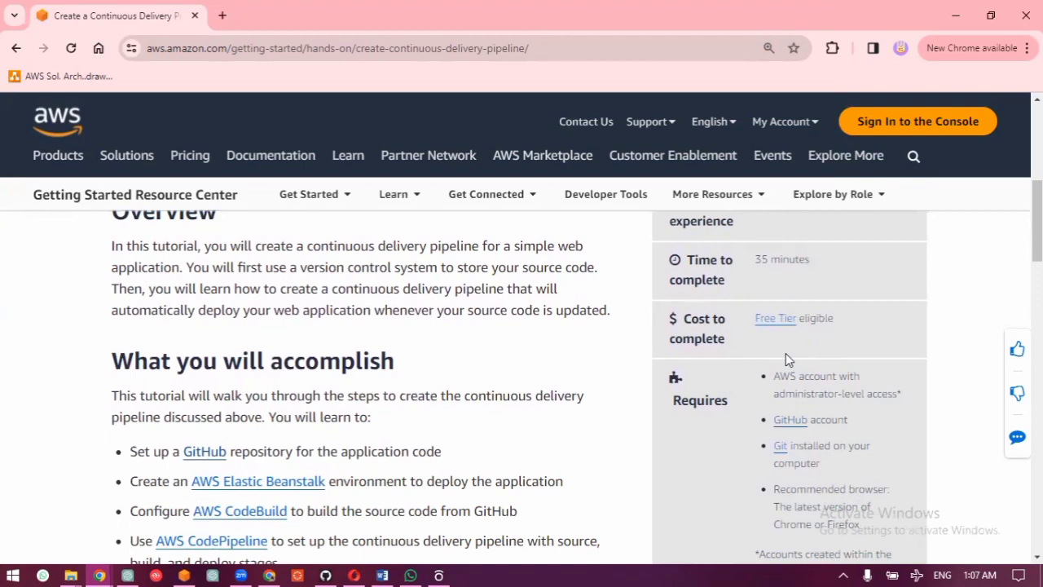
pyautogui.scroll(-3, 786, 353)
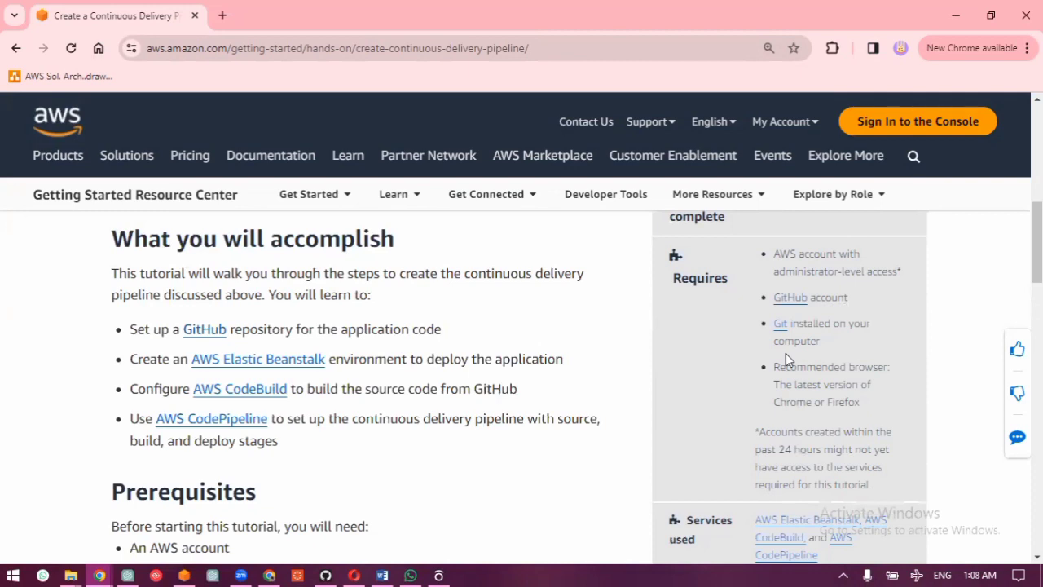
pyautogui.scroll(-1, 786, 356)
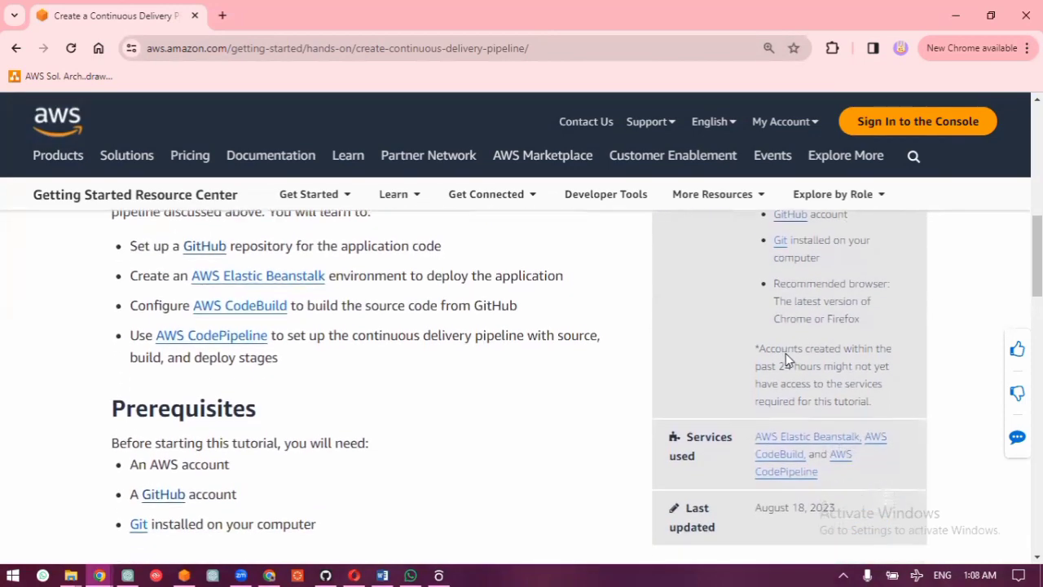
pyautogui.scroll(-1, 786, 358)
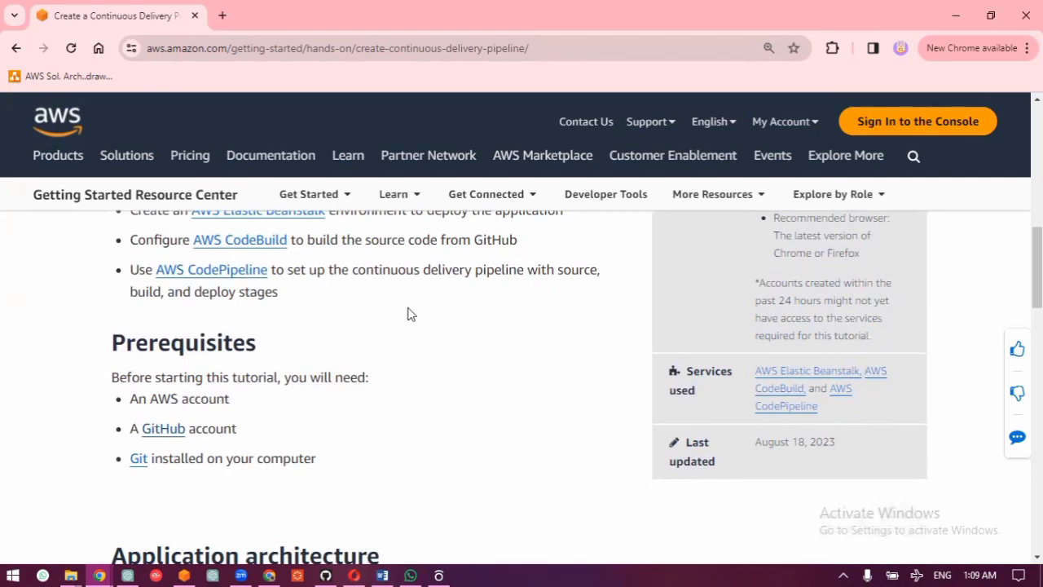
pyautogui.scroll(4, 406, 315)
pyautogui.scroll(-2, 405, 315)
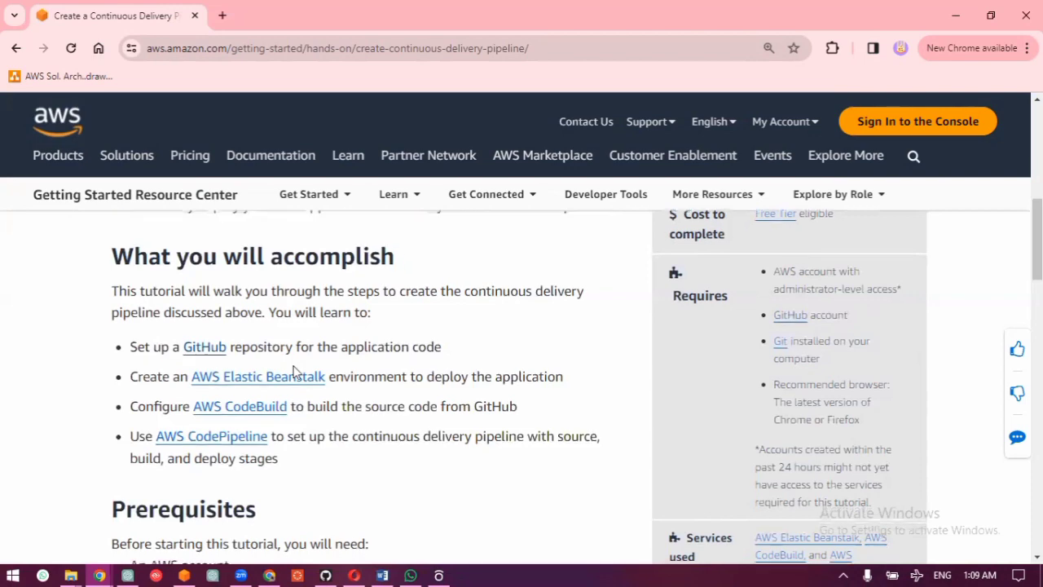
pyautogui.scroll(-10, 296, 371)
pyautogui.scroll(-2, 295, 373)
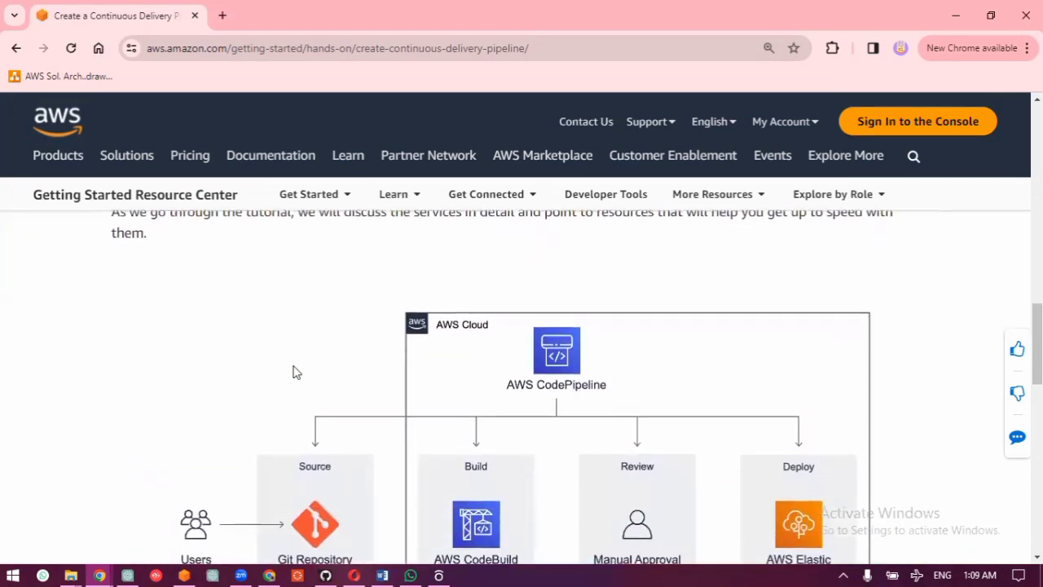
pyautogui.scroll(1, 296, 372)
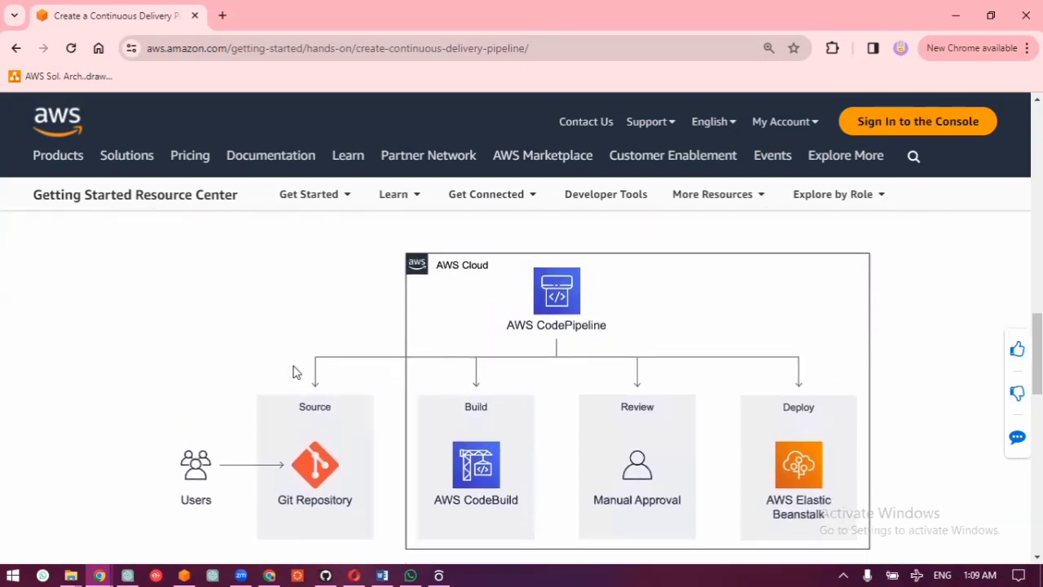
pyautogui.press('F11')
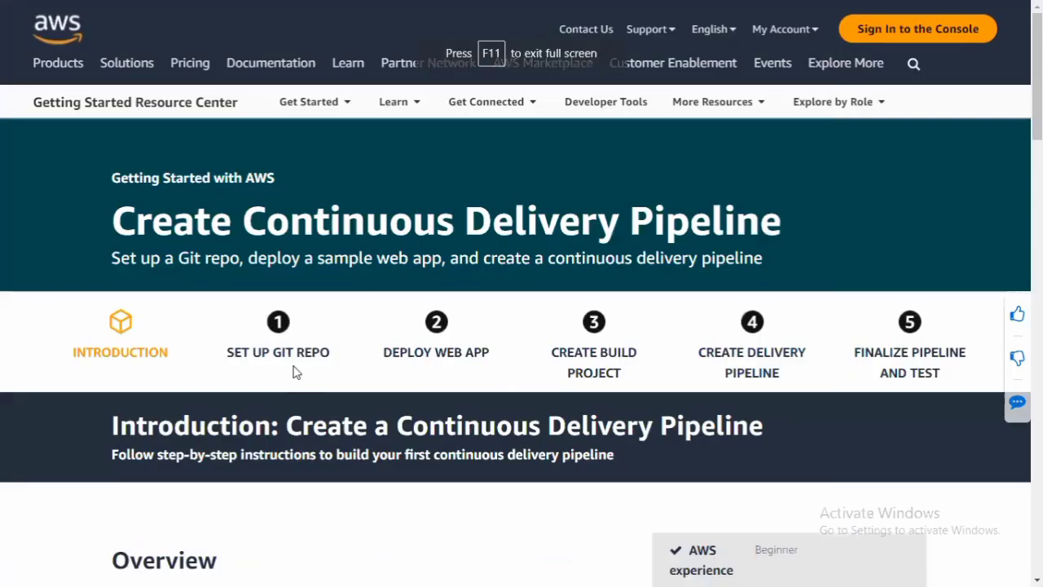
pyautogui.scroll(-10, 295, 372)
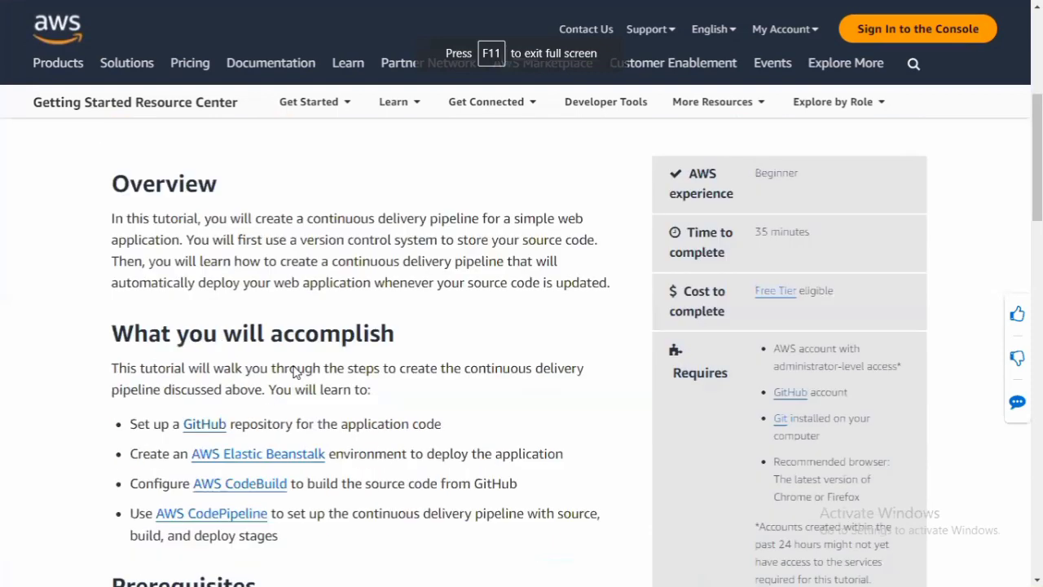
pyautogui.scroll(3, 296, 373)
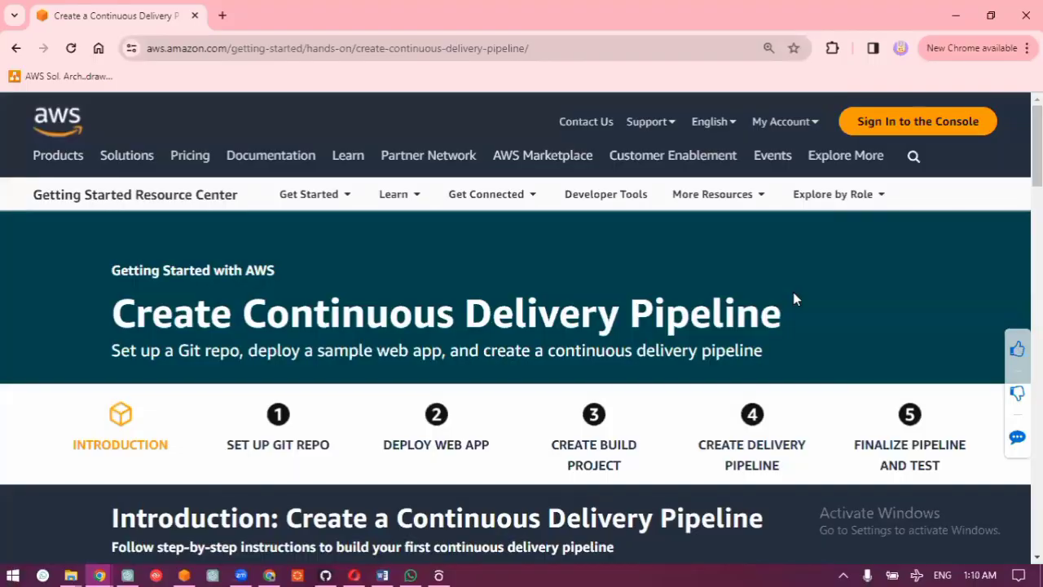
# Step: Find the tutorial's list of modules and start Module One, Set Up Git Repo
pyautogui.scroll(-5, 793, 292)
pyautogui.scroll(-10, 793, 291)
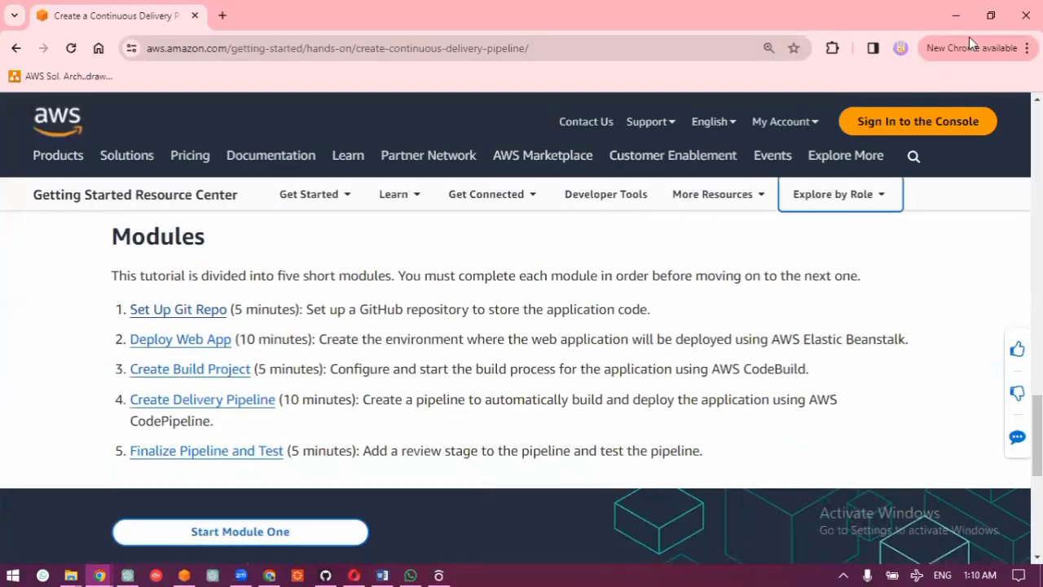
pyautogui.scroll(-2, 565, 237)
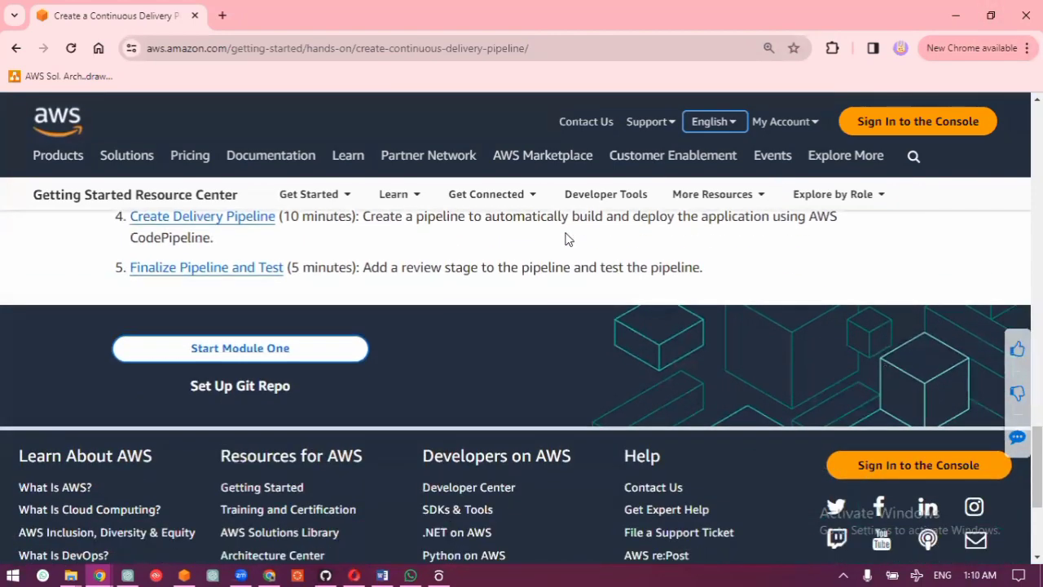
pyautogui.click(247, 350)
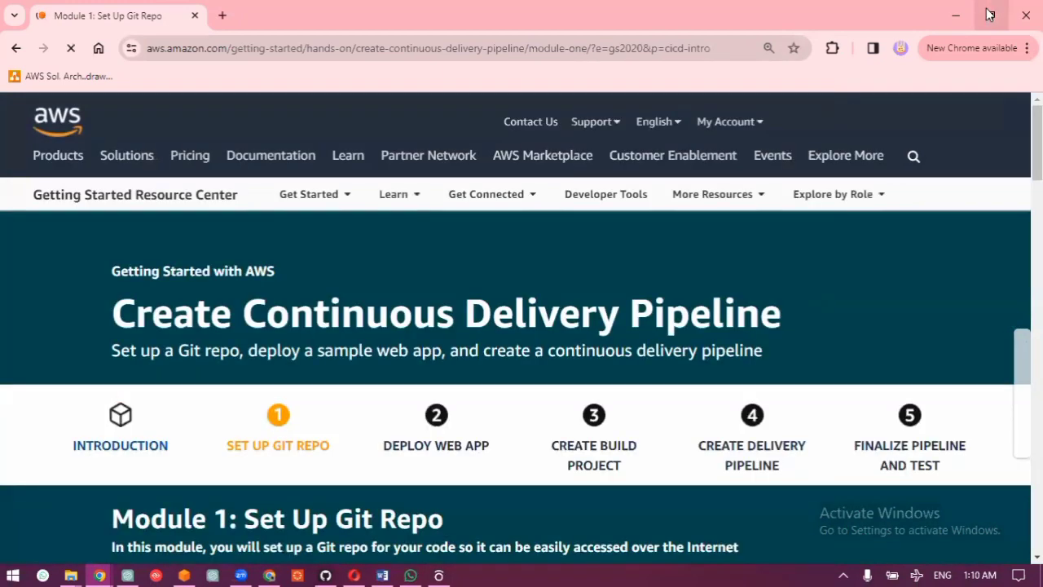
# Step: Reduce the tutorial window to partial width and arrange it beside the AWS Management Console window, with the tutorial in front
pyautogui.click(989, 15)
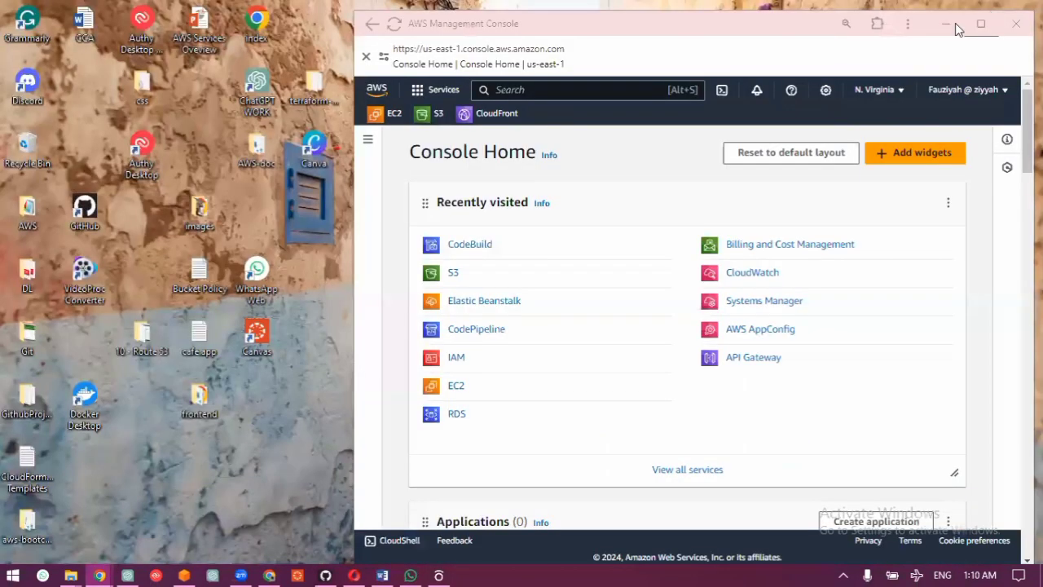
pyautogui.click(660, 158)
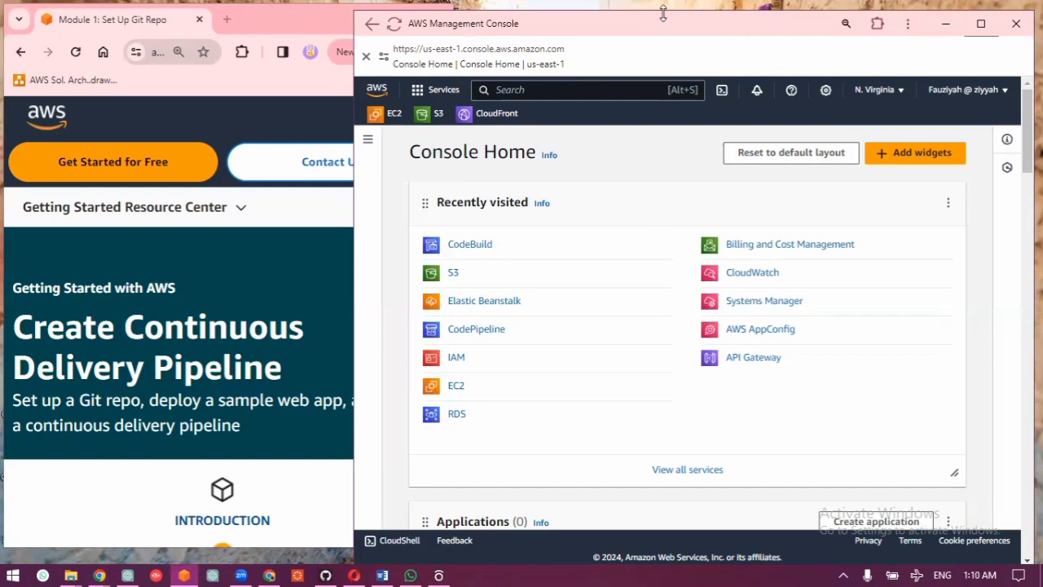
pyautogui.moveTo(664, 14); pyautogui.dragTo(664, 6)
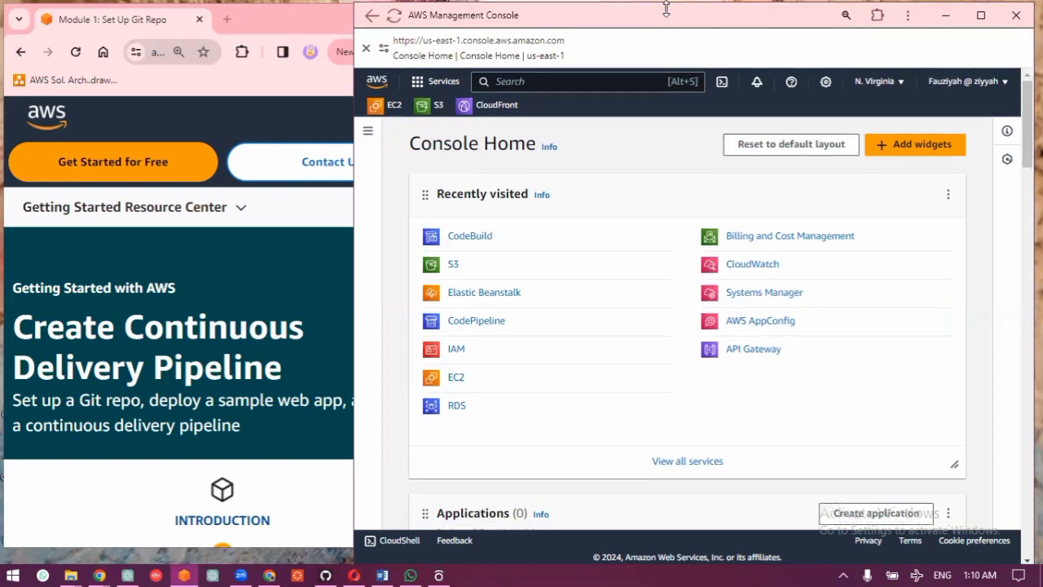
pyautogui.click(295, 290)
# Step: Read through Module 1's overview, goals, key concepts and prerequisites up to its Implementation section
pyautogui.scroll(-3, 293, 287)
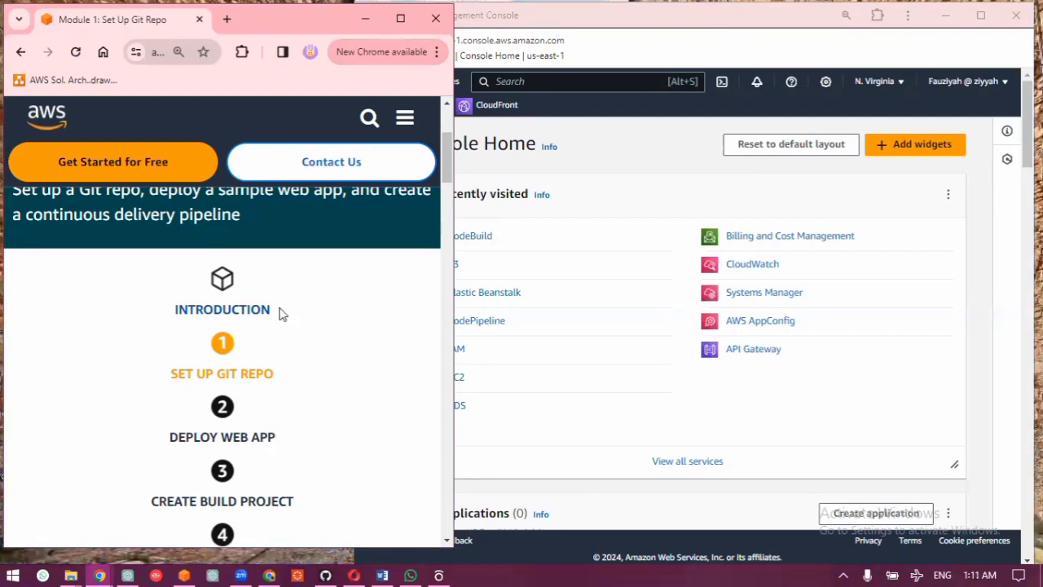
pyautogui.scroll(-3, 214, 339)
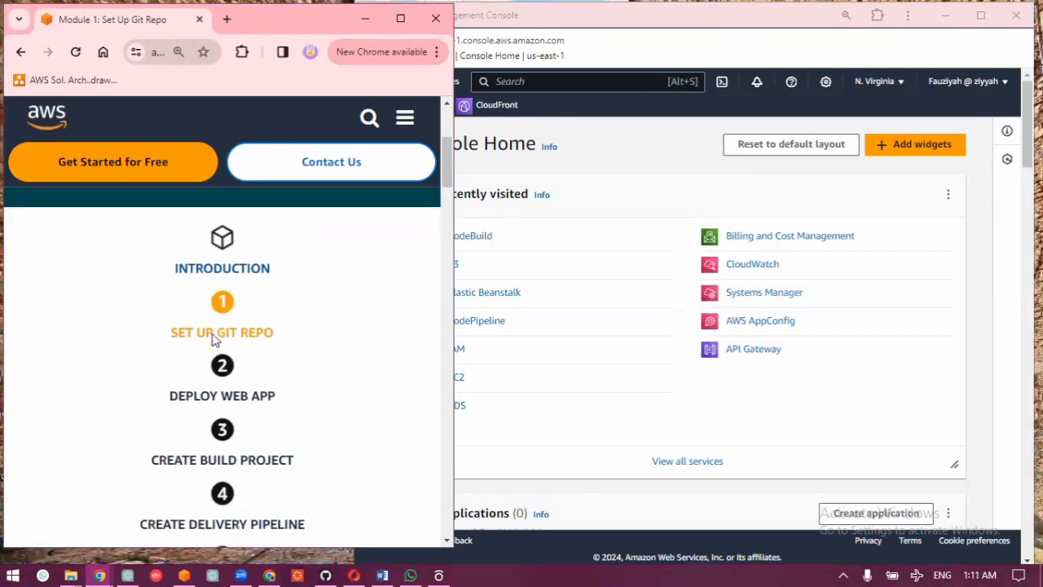
pyautogui.scroll(-3, 214, 340)
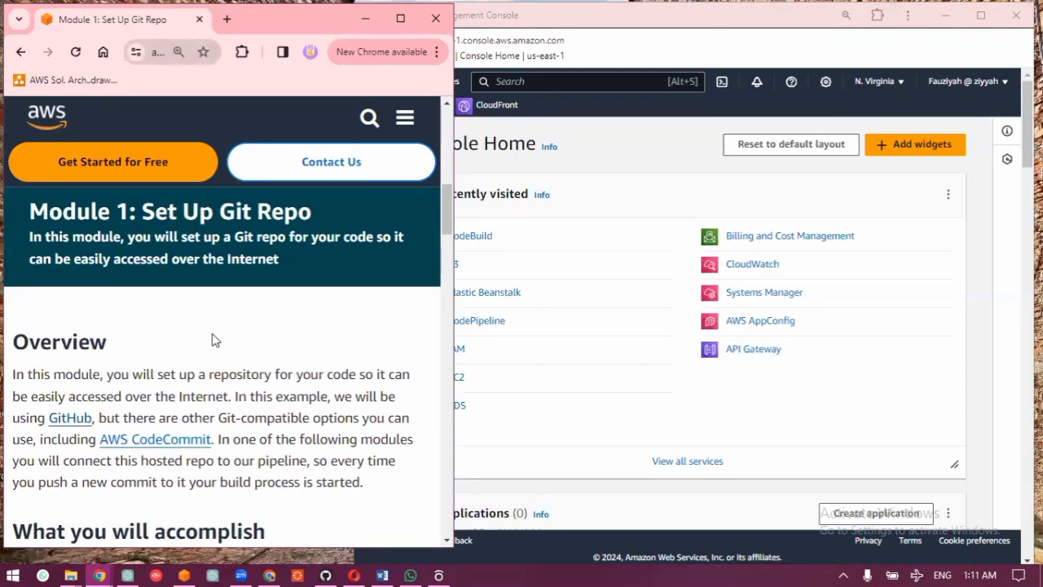
pyautogui.scroll(-4, 215, 340)
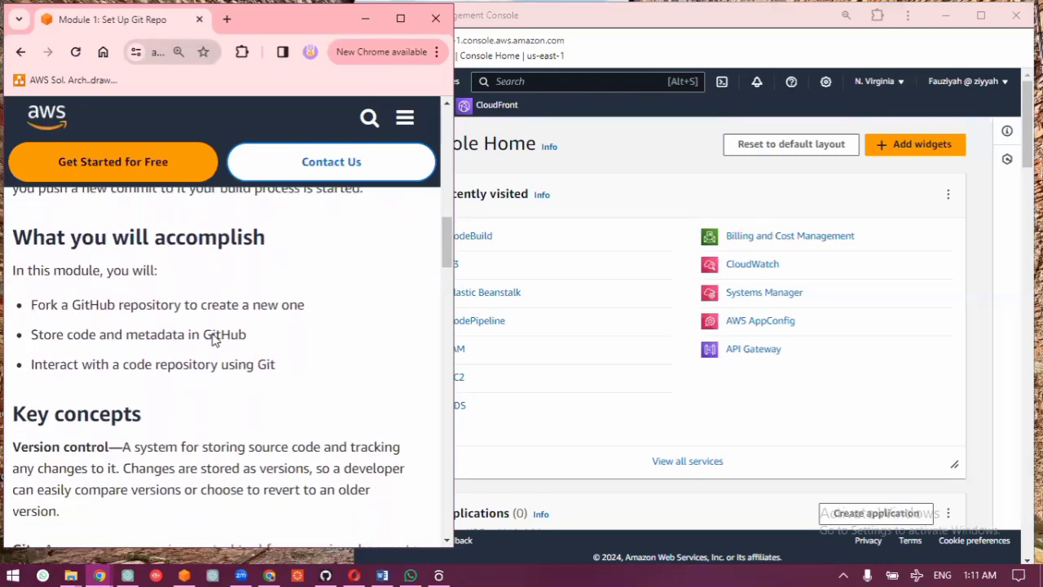
pyautogui.scroll(-1, 214, 338)
pyautogui.scroll(1, 214, 338)
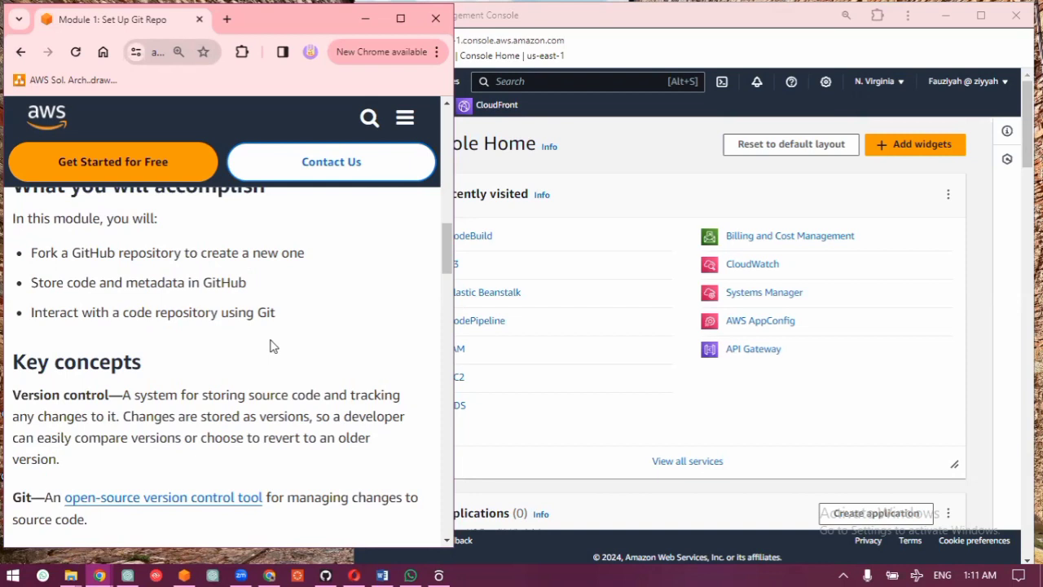
pyautogui.scroll(-2, 273, 345)
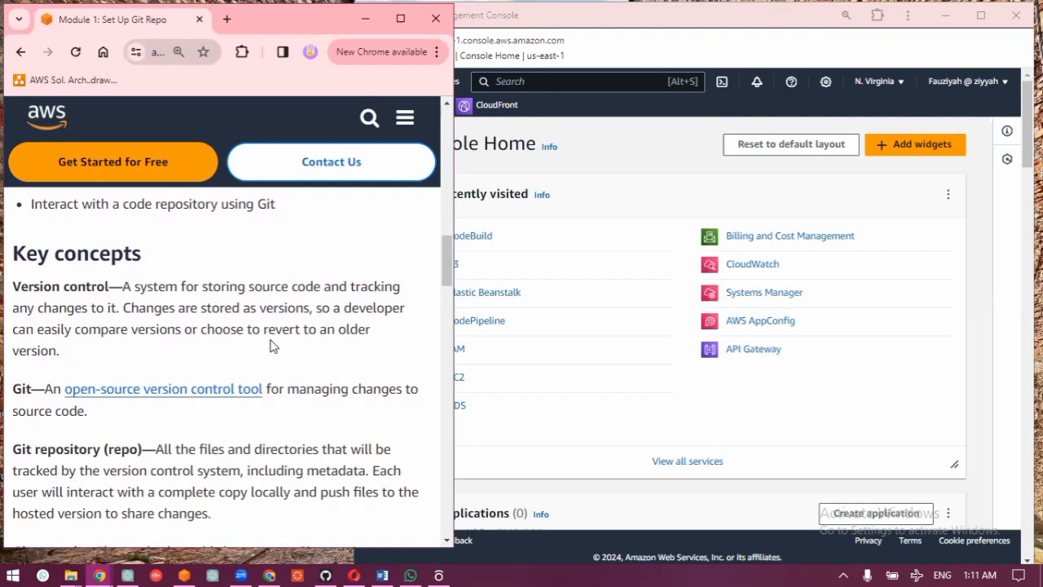
pyautogui.scroll(-7, 273, 346)
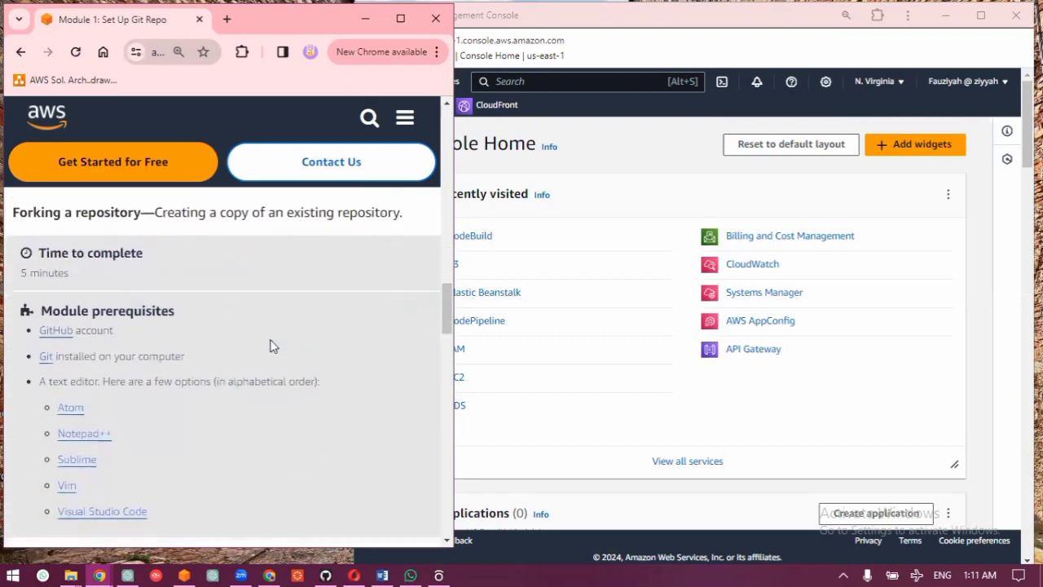
pyautogui.scroll(-6, 273, 345)
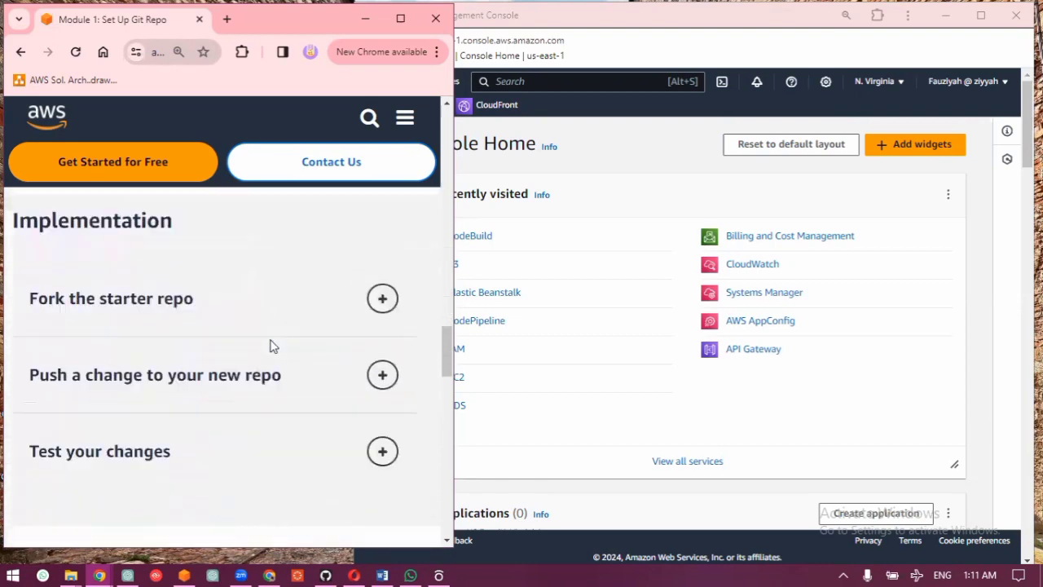
# Step: Expand the "Fork the starter repo" instructions and read through their numbered steps
pyautogui.scroll(-1, 273, 345)
pyautogui.click(171, 255)
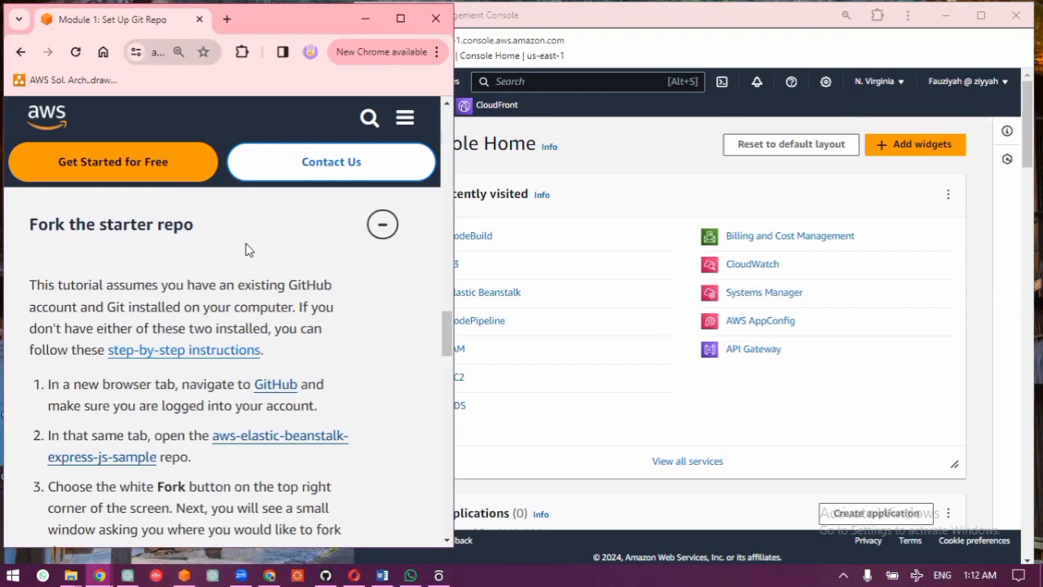
pyautogui.scroll(-1, 168, 283)
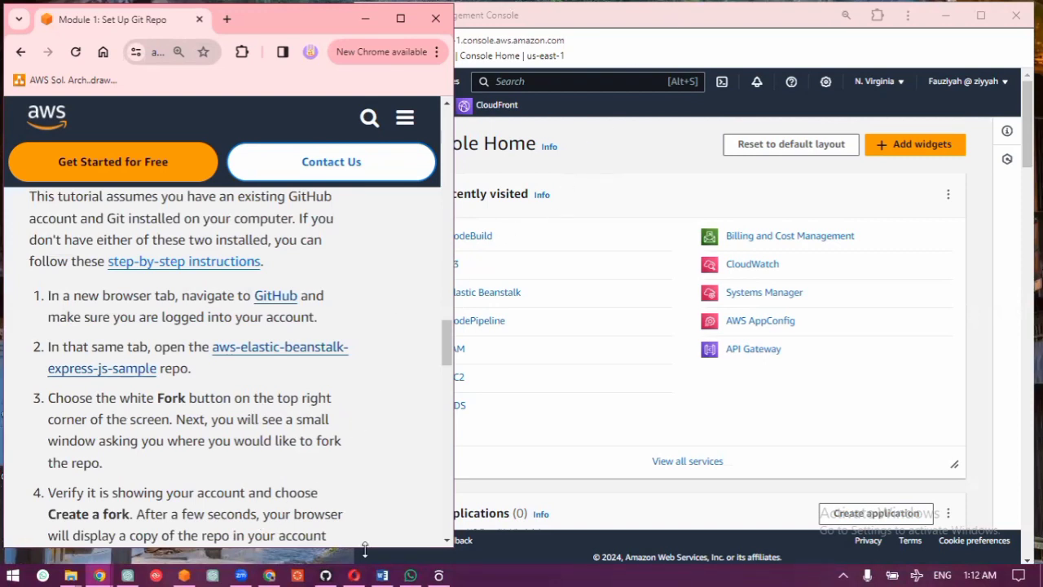
# Step: Switch to the GitHub window to check that the account is signed in, and minimize it again
pyautogui.moveTo(324, 572)
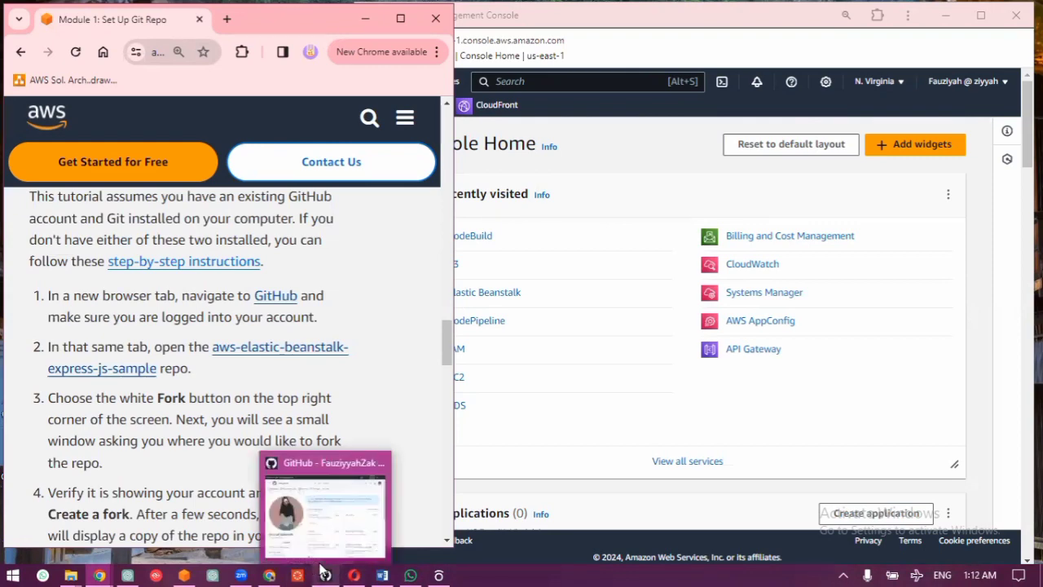
pyautogui.click(323, 572)
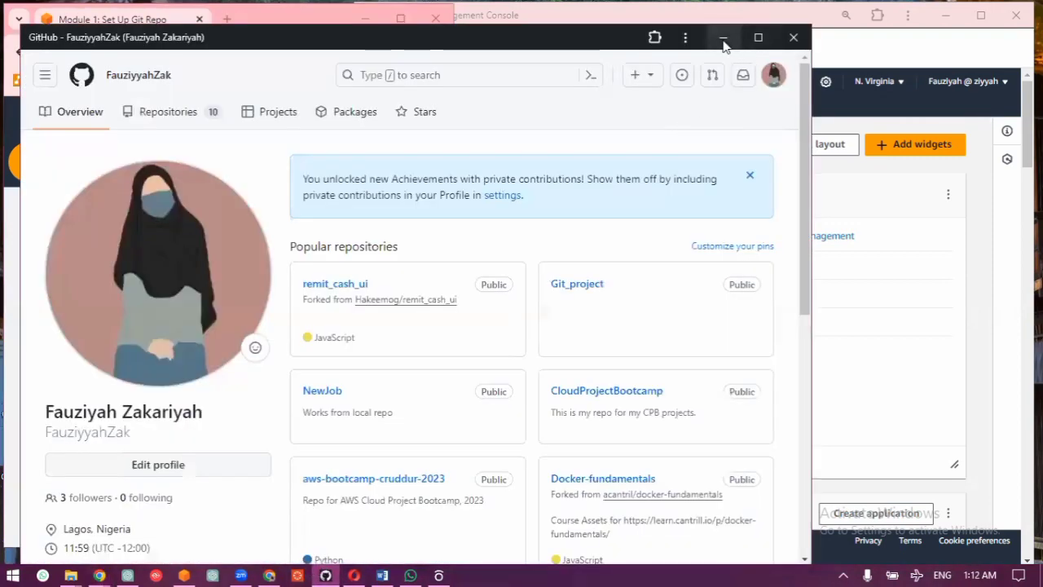
pyautogui.click(723, 37)
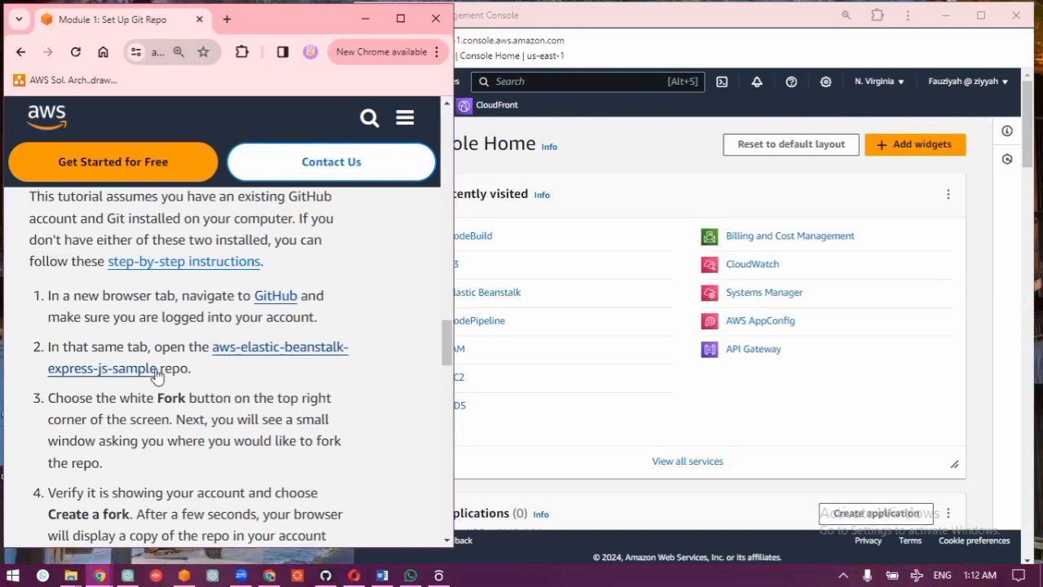
# Step: Copy the sample repo's name from the tutorial, search all of GitHub for aws-elastic-beanstalk-express-js-sample, and open the aws-samples repository
pyautogui.moveTo(158, 368); pyautogui.dragTo(213, 334)
pyautogui.hotkey('ctrl', 'c')
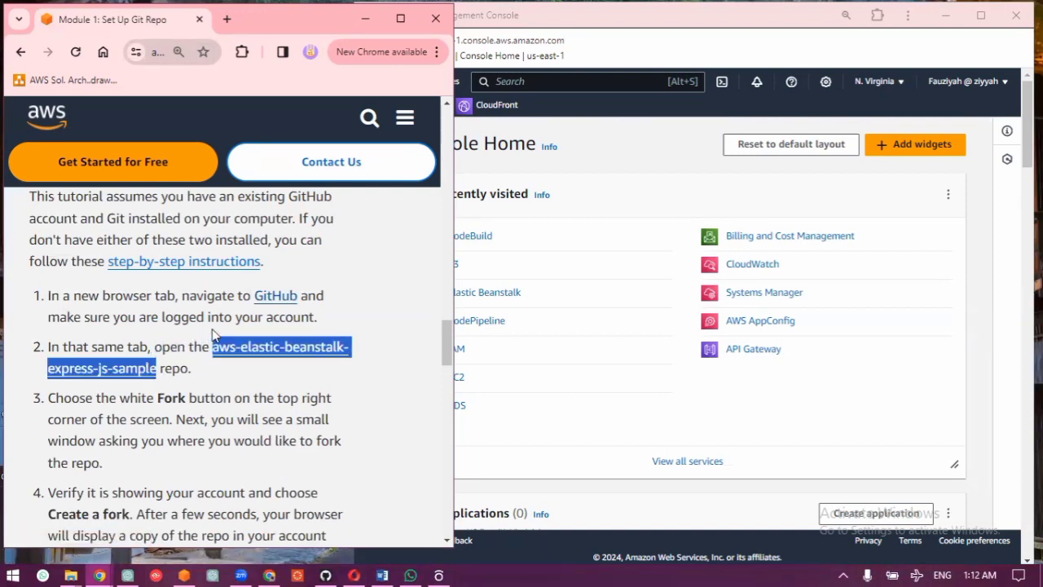
pyautogui.click(326, 573)
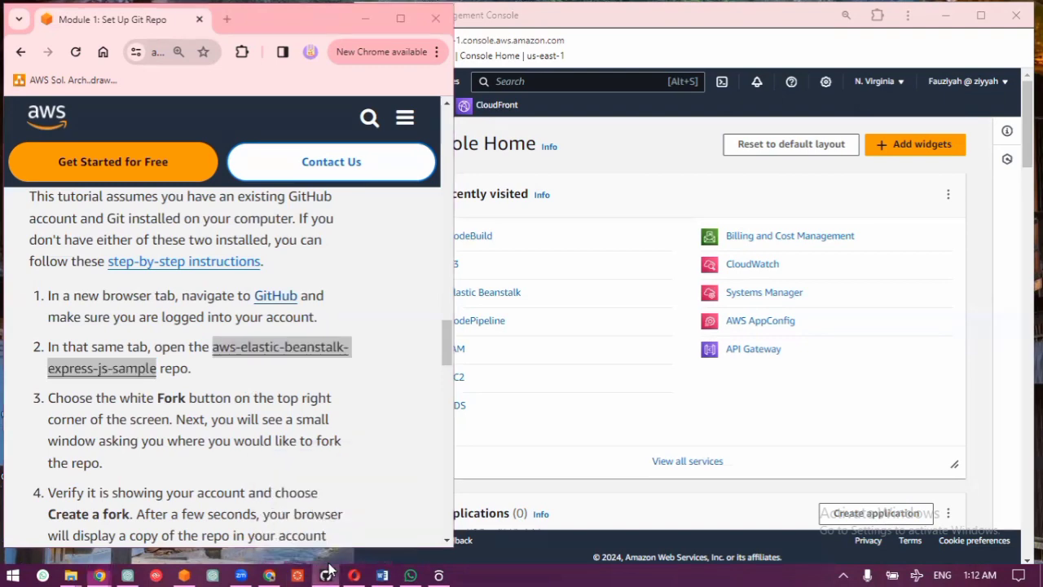
pyautogui.click(469, 73)
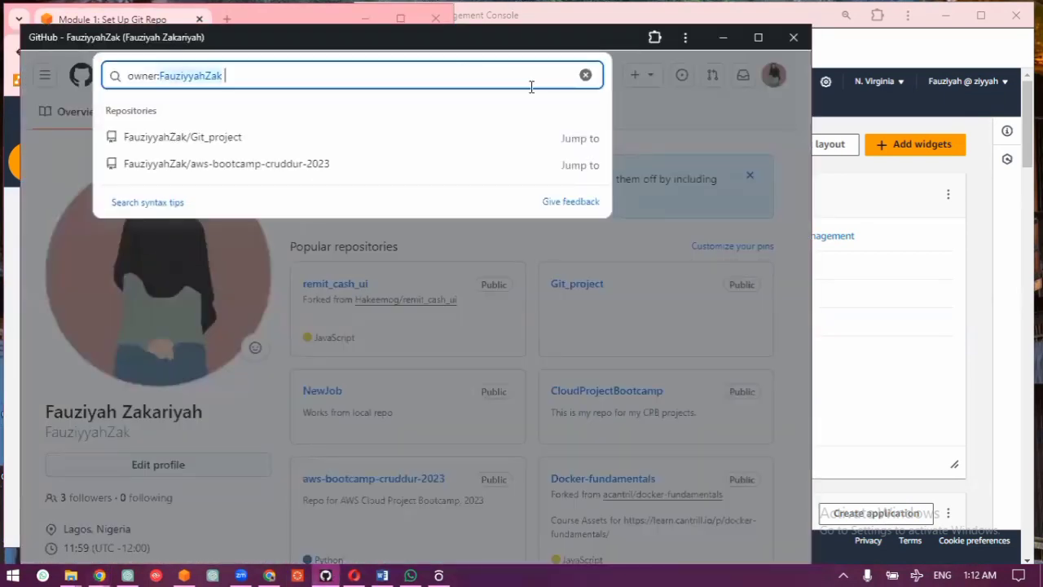
pyautogui.click(584, 76)
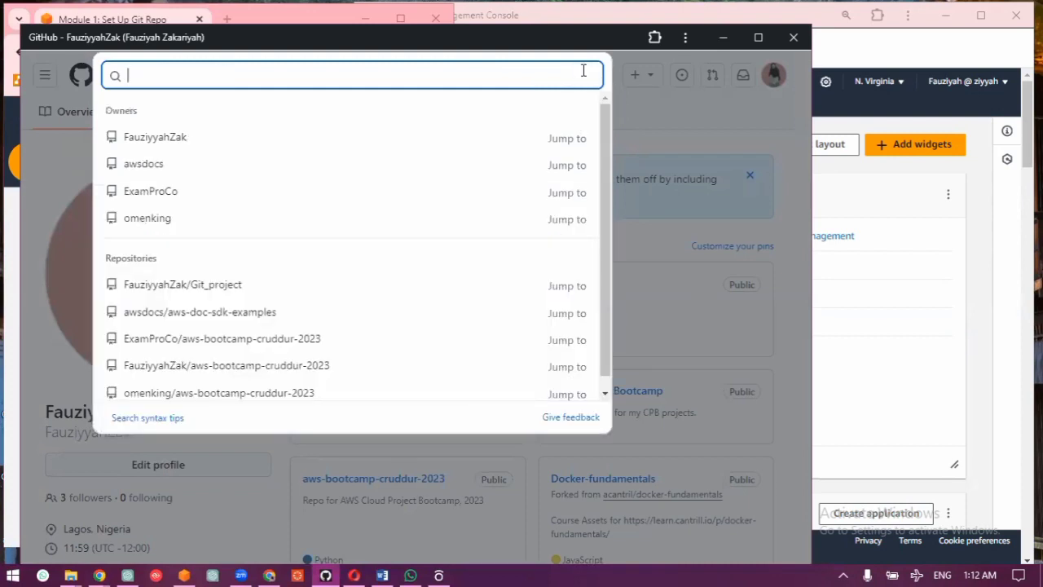
pyautogui.hotkey('ctrl', 'v')
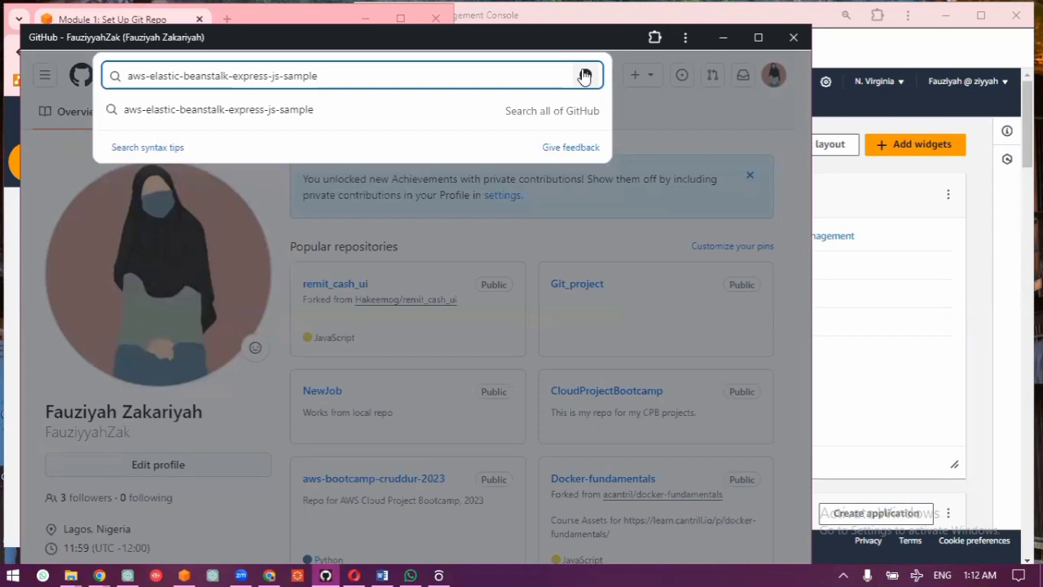
pyautogui.click(507, 114)
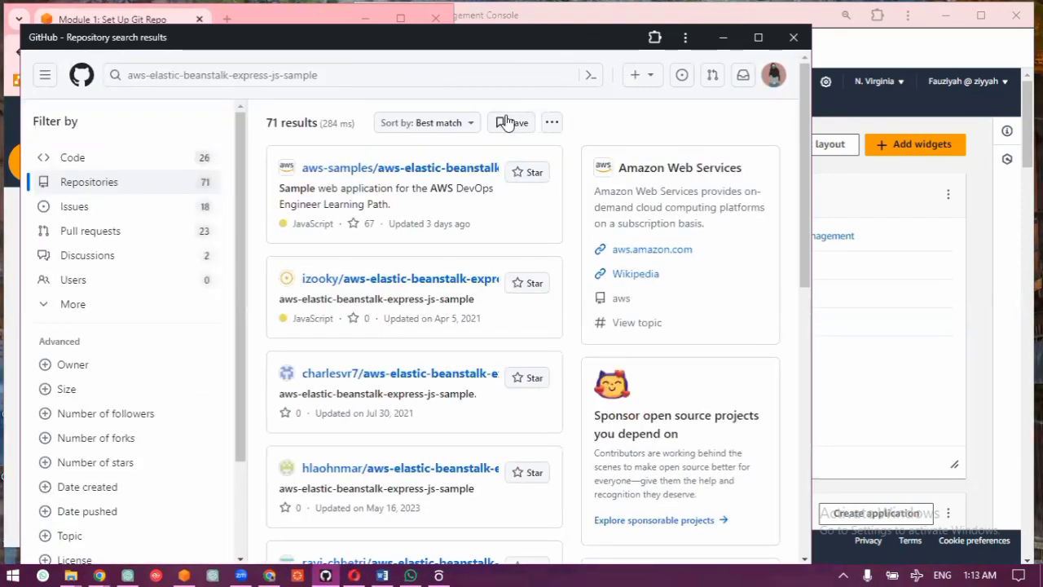
pyautogui.click(315, 171)
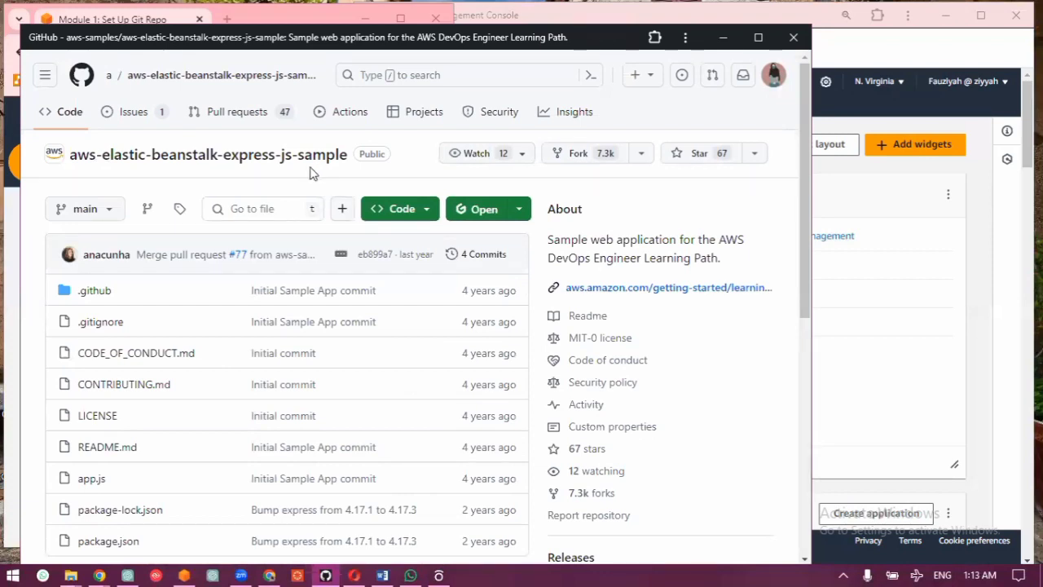
# Step: Fork aws-elastic-beanstalk-express-js-sample into the personal account, keeping the default name and description and copying only the main branch
pyautogui.click(568, 157)
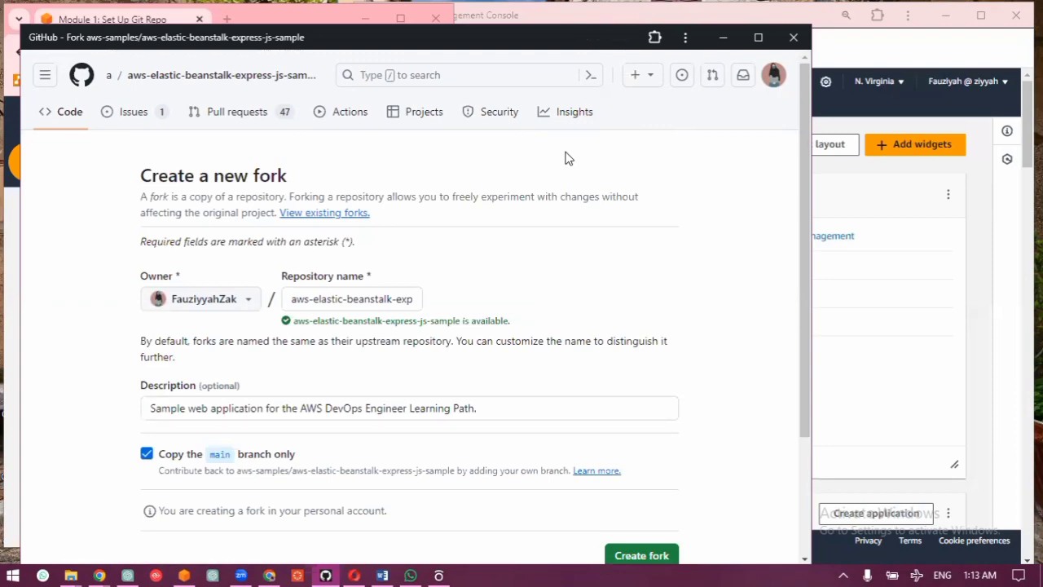
pyautogui.scroll(-1, 429, 236)
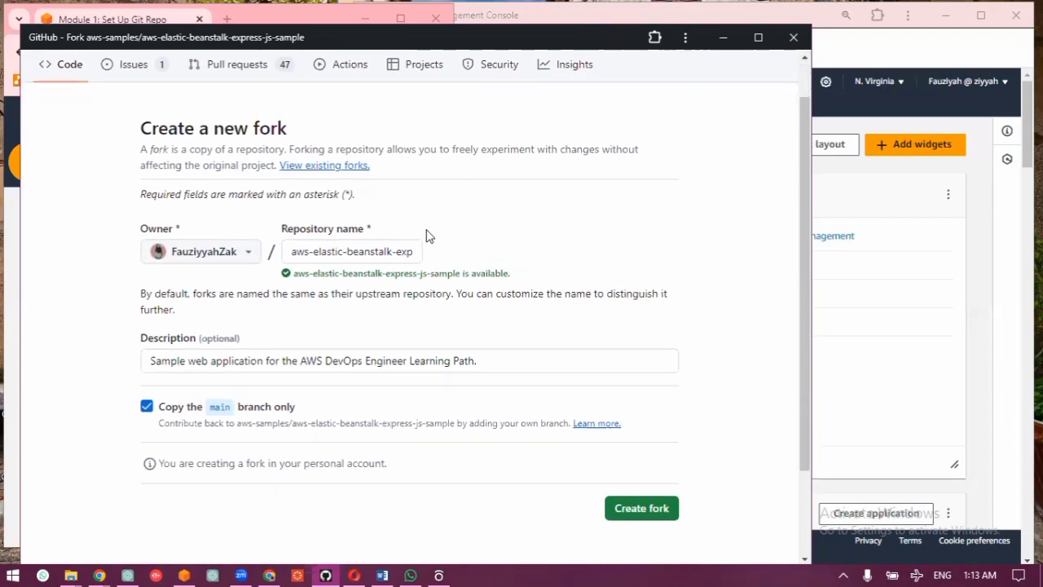
pyautogui.scroll(-1, 429, 235)
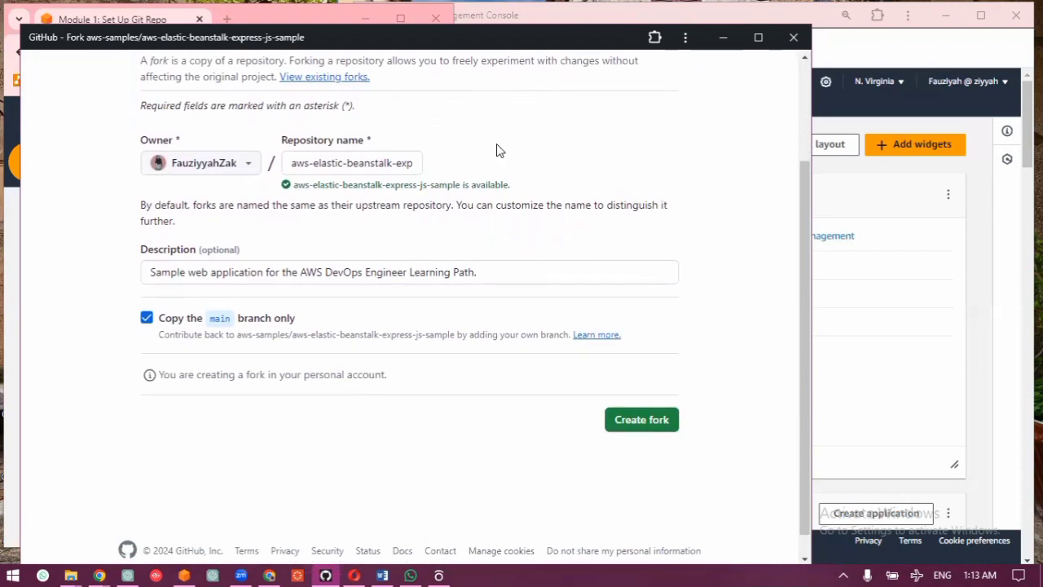
pyautogui.scroll(1, 491, 171)
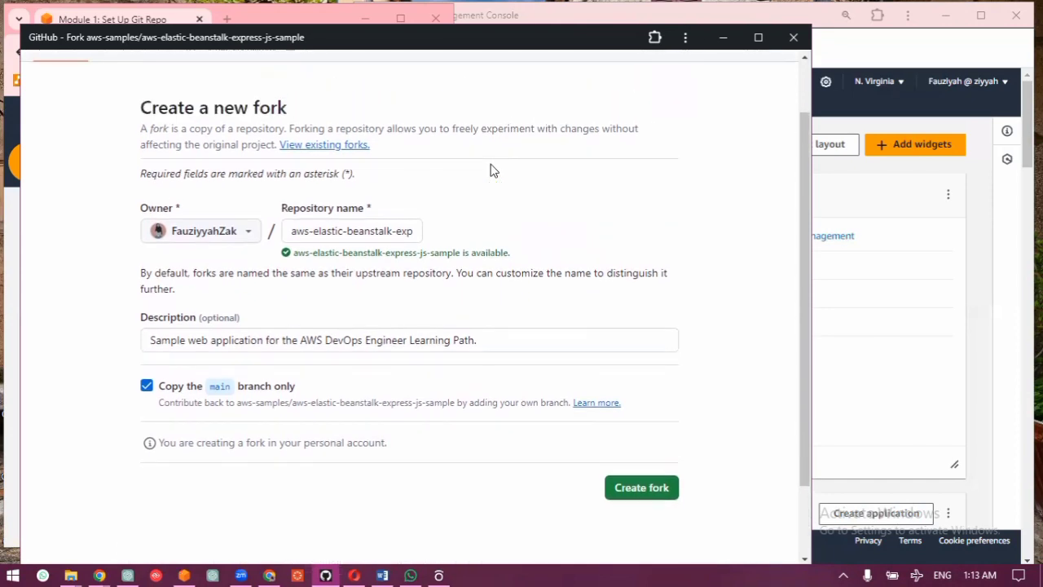
pyautogui.scroll(1, 492, 171)
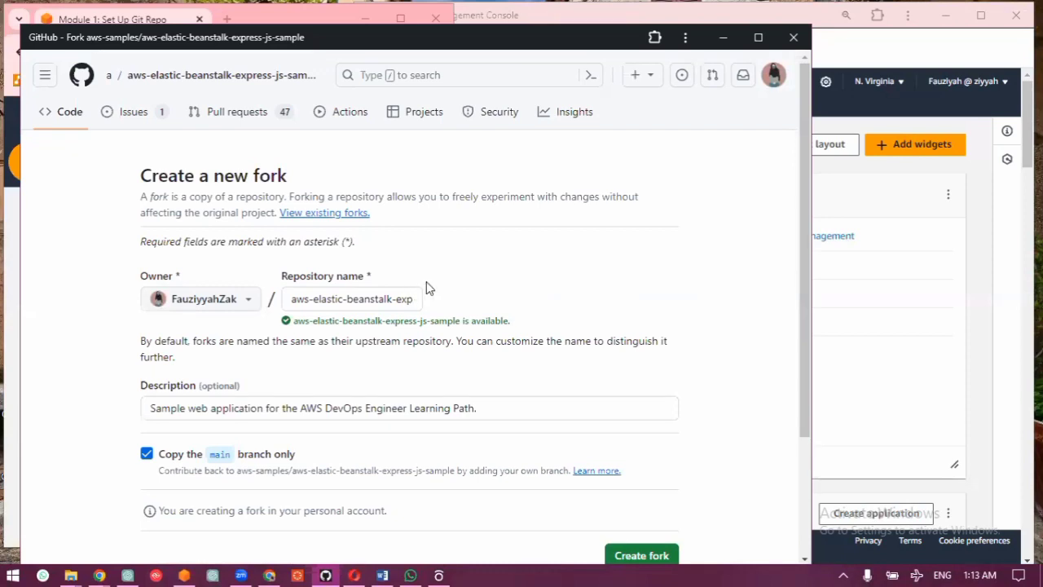
pyautogui.scroll(-2, 456, 287)
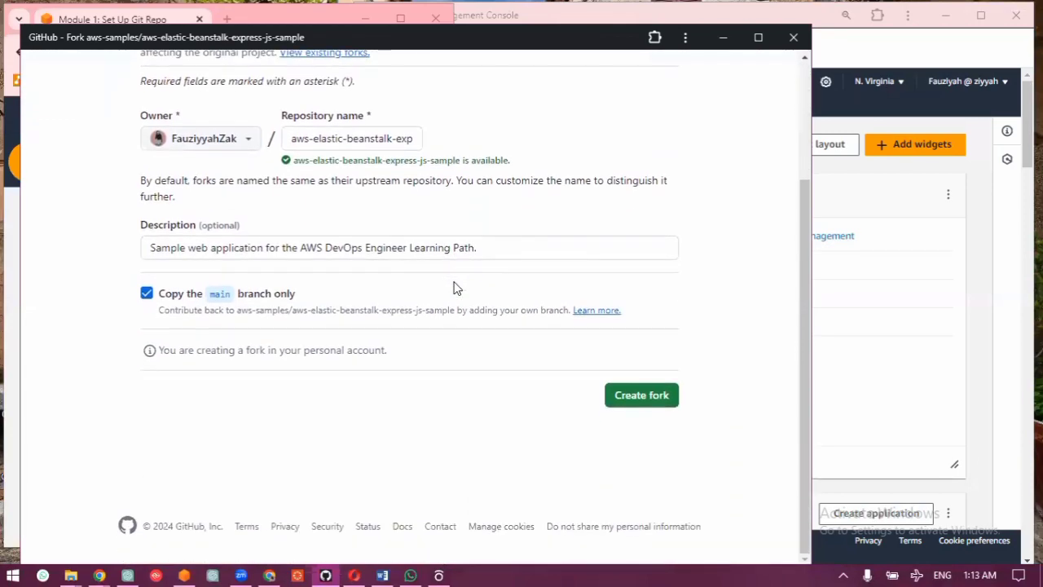
pyautogui.click(642, 393)
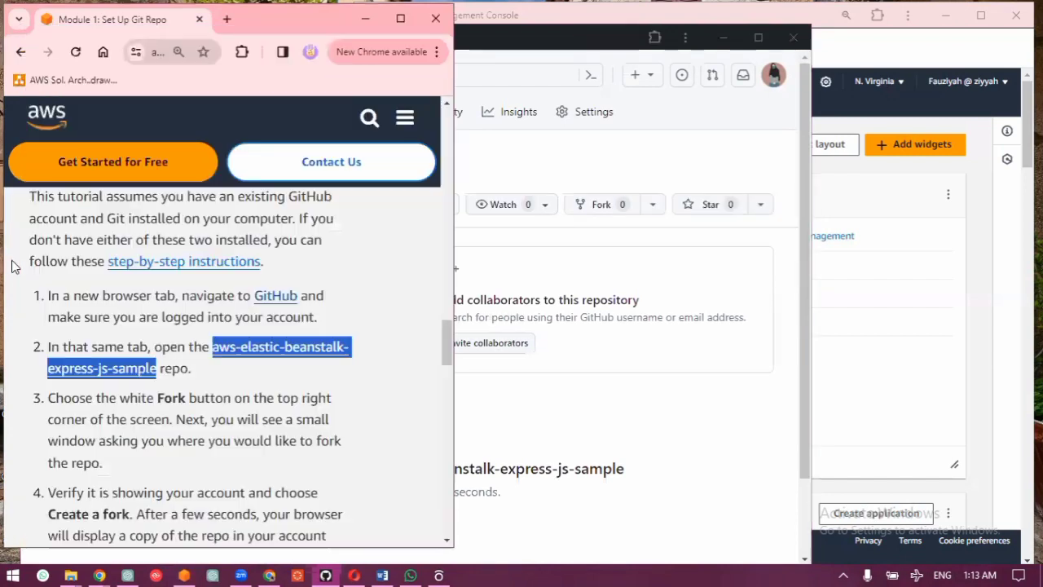
# Step: Return to the tutorial and read the remaining "Fork the starter repo" steps, through the one on creating the fork
pyautogui.click(12, 264)
pyautogui.scroll(-1, 132, 410)
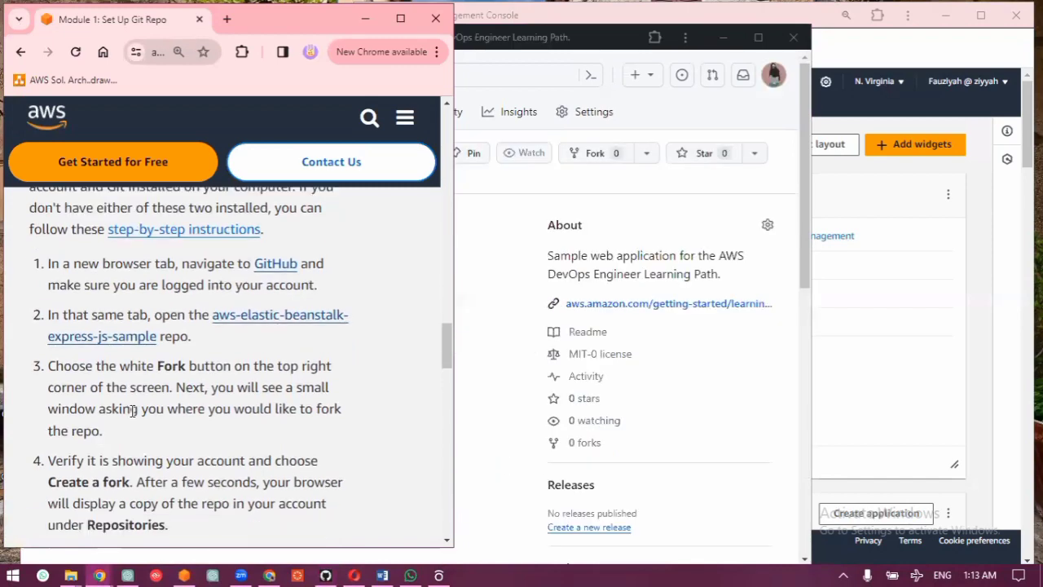
pyautogui.scroll(-1, 132, 410)
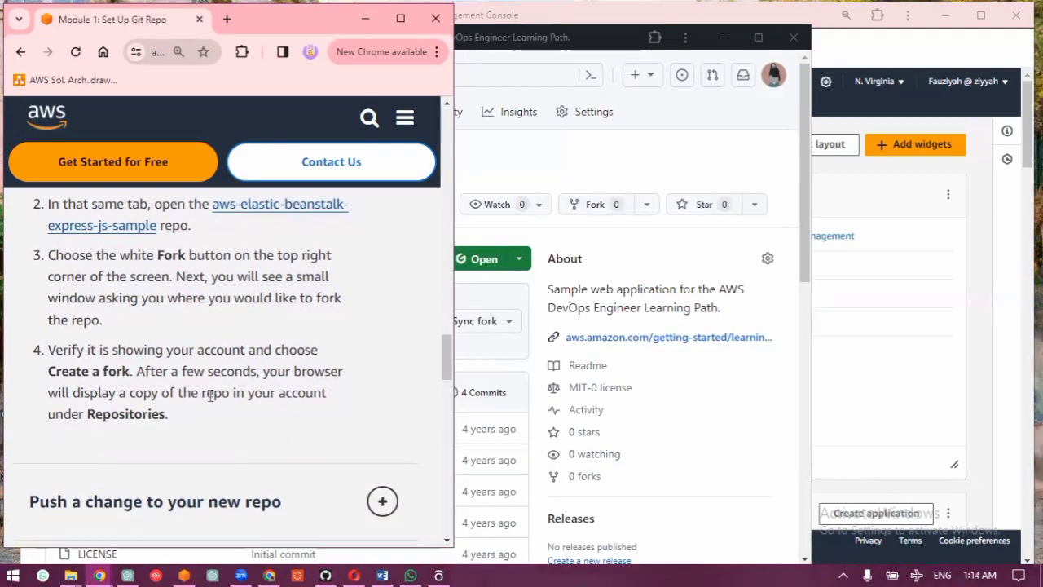
pyautogui.scroll(-1, 301, 367)
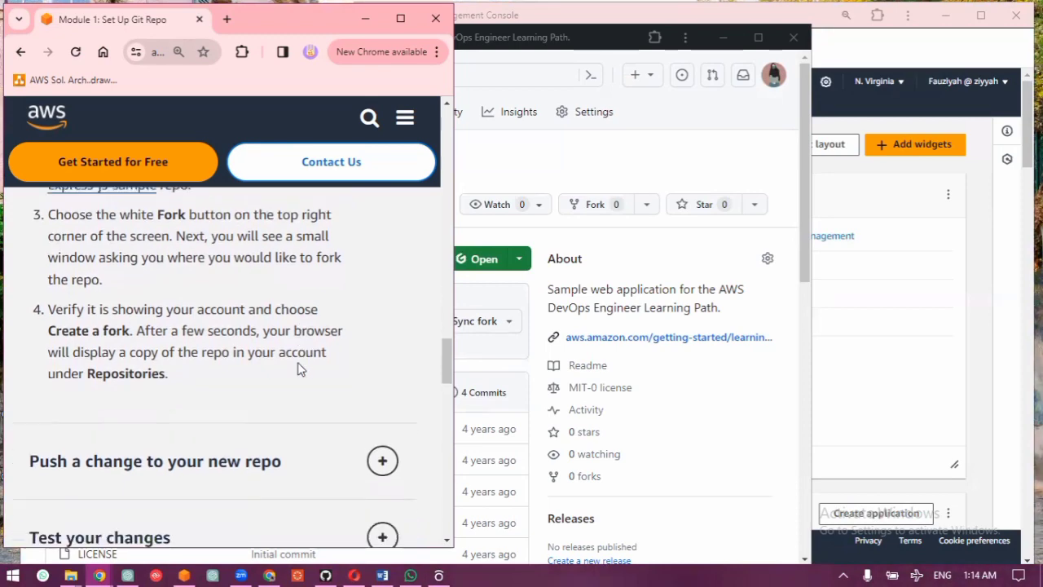
# Step: Switch to GitHub and look over the forked repository's name, origin, file list and README, reloading its main page
pyautogui.click(640, 159)
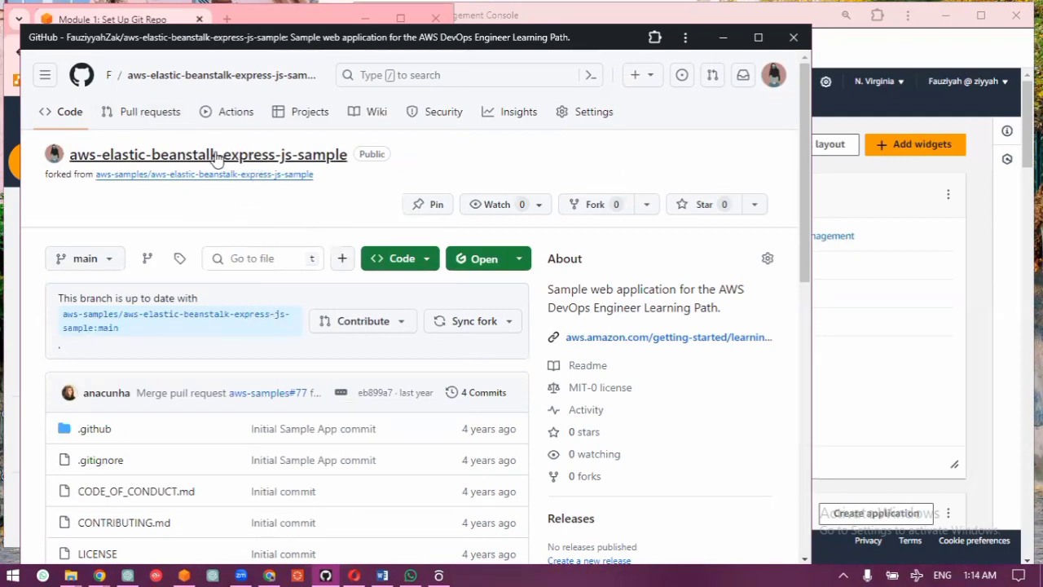
pyautogui.scroll(-3, 224, 334)
pyautogui.scroll(-2, 221, 334)
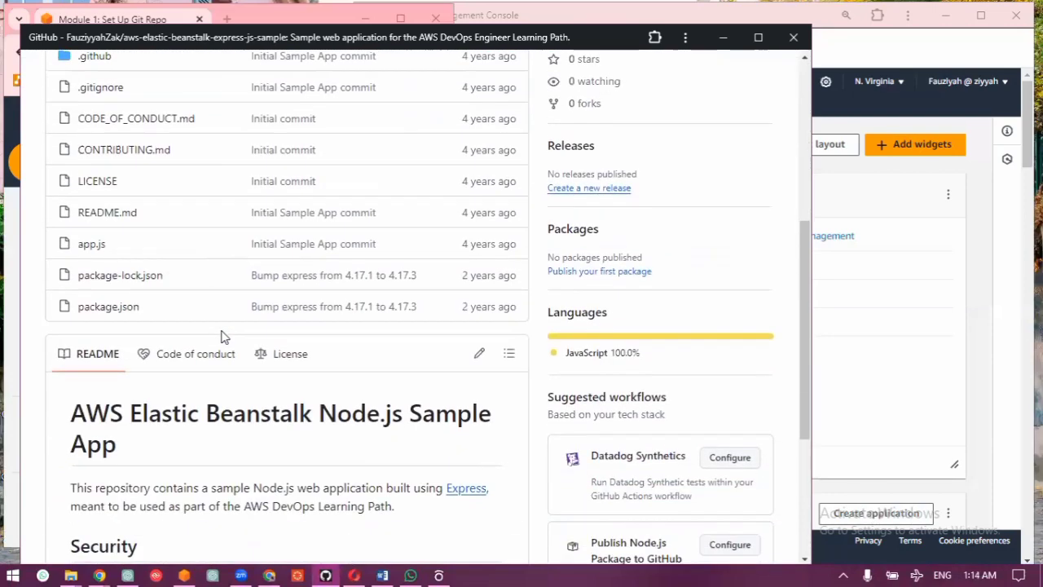
pyautogui.scroll(5, 222, 335)
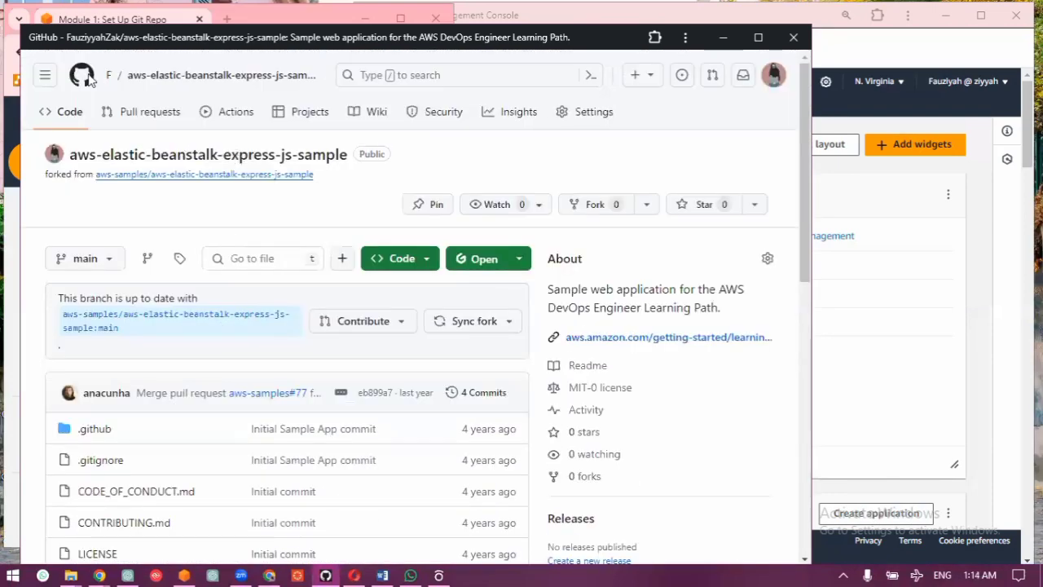
pyautogui.click(153, 152)
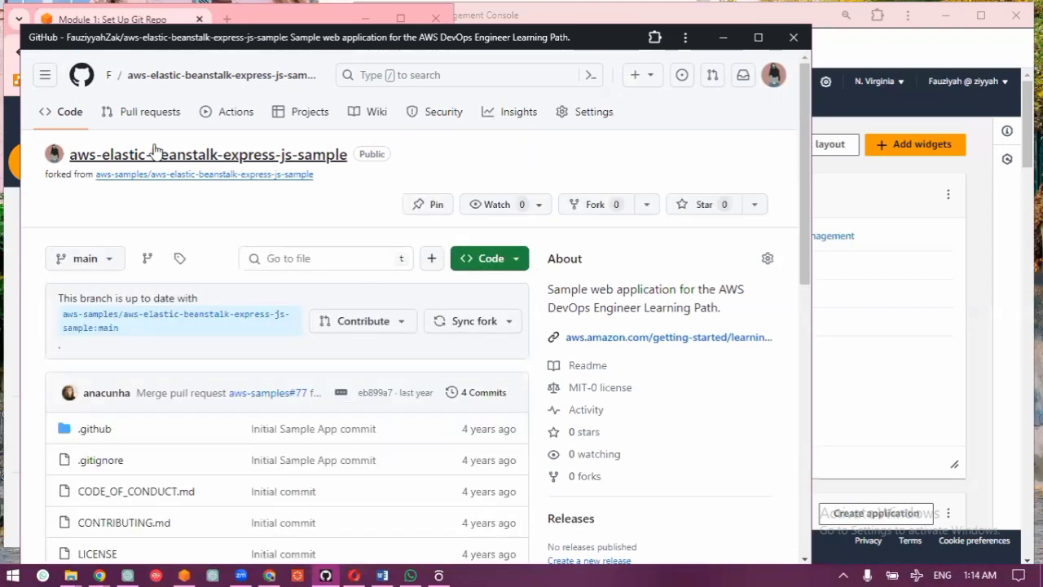
pyautogui.scroll(-3, 155, 150)
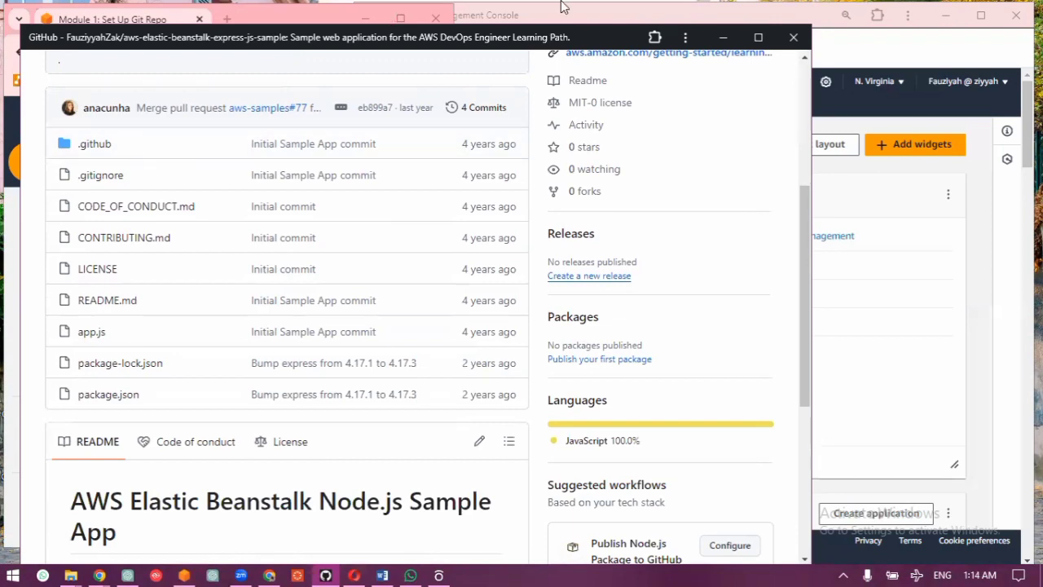
# Step: Expand the tutorial's "Push a change to your new repo" section and read its HTTPS cloning steps with the GitHub window minimized
pyautogui.click(9, 244)
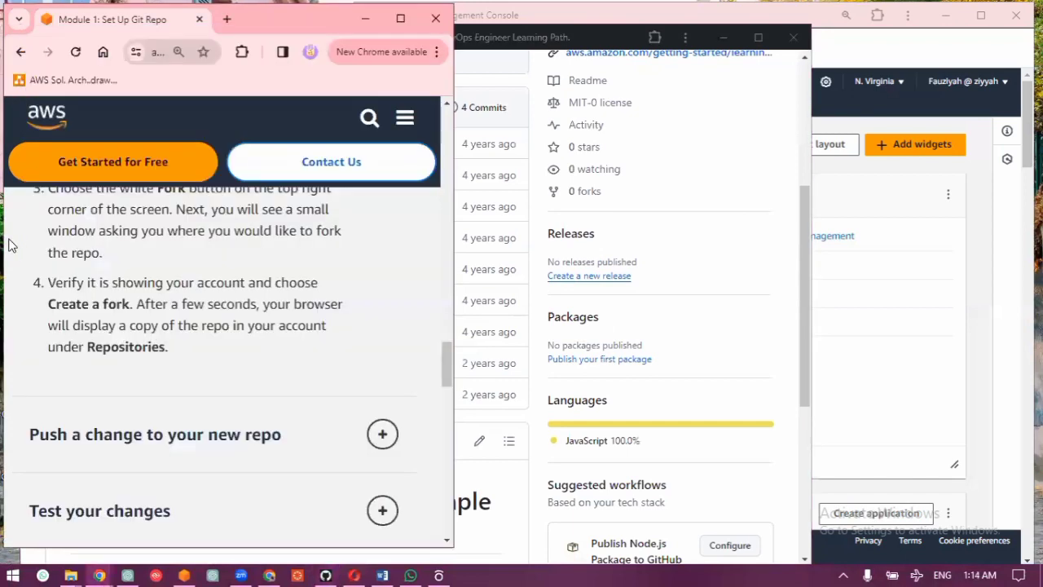
pyautogui.scroll(-1, 204, 354)
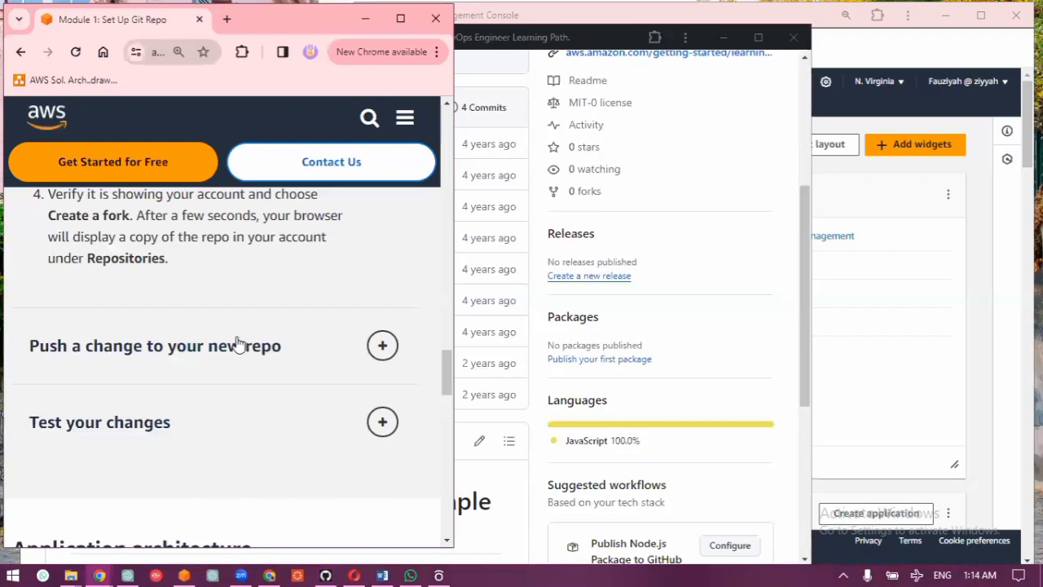
pyautogui.click(238, 344)
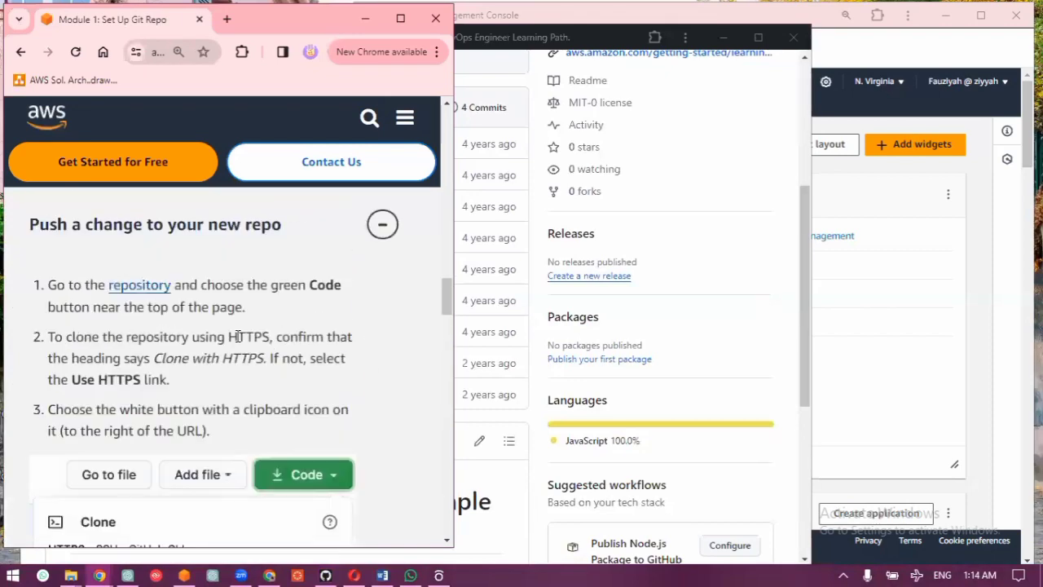
pyautogui.click(719, 37)
pyautogui.click(718, 38)
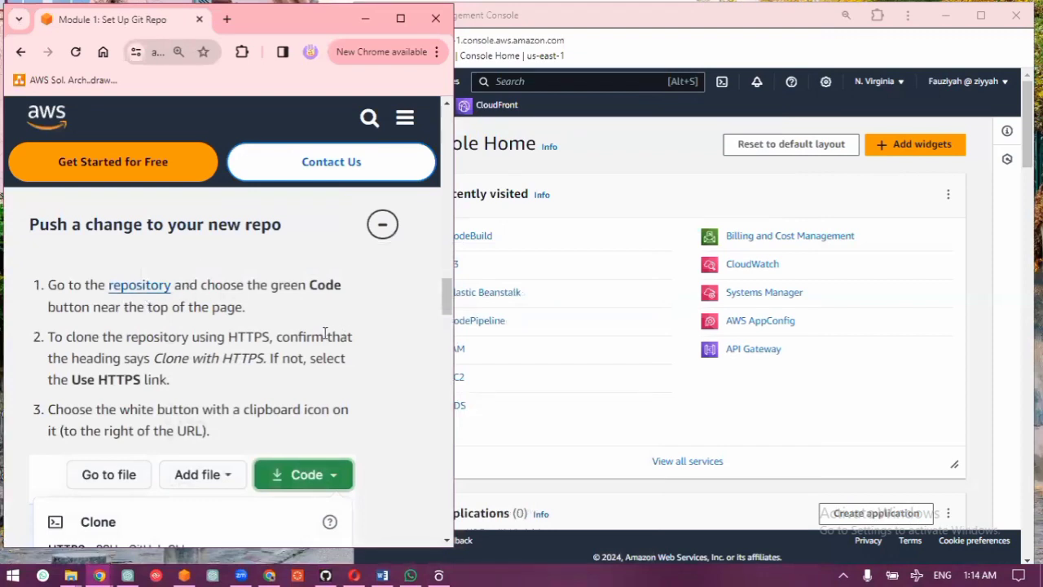
pyautogui.scroll(-4, 261, 326)
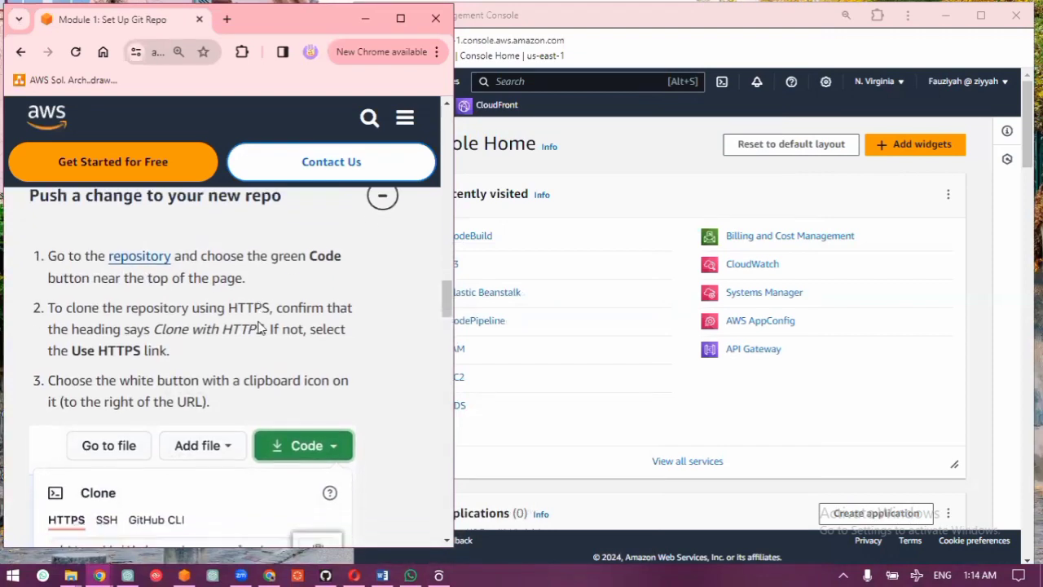
pyautogui.scroll(-3, 261, 327)
pyautogui.scroll(5, 260, 334)
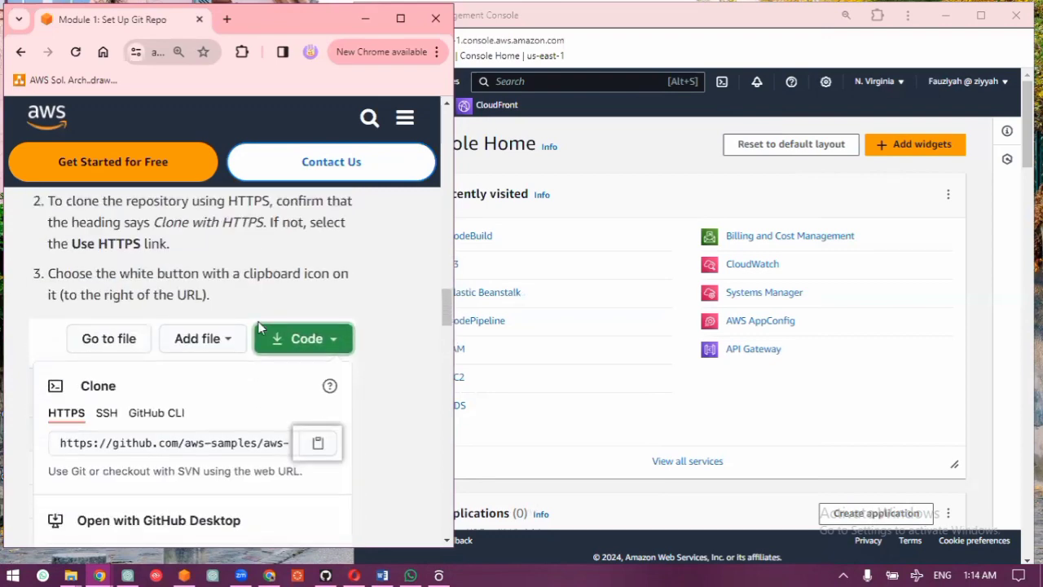
pyautogui.scroll(2, 259, 340)
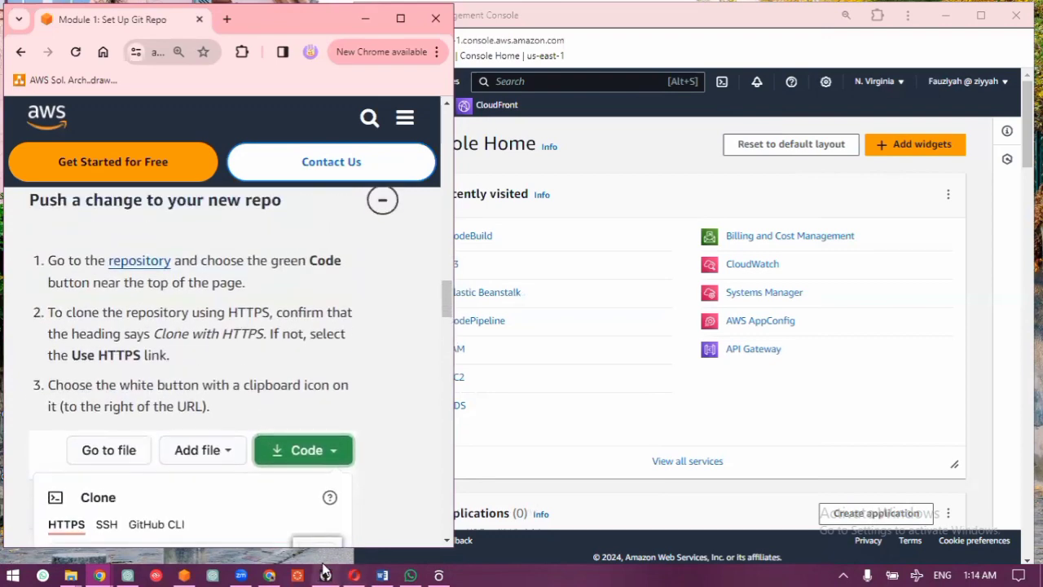
# Step: Restore the GitHub window, arrange it narrower beside the tutorial, and bring the top of the forked repository's page into front view
pyautogui.click(325, 576)
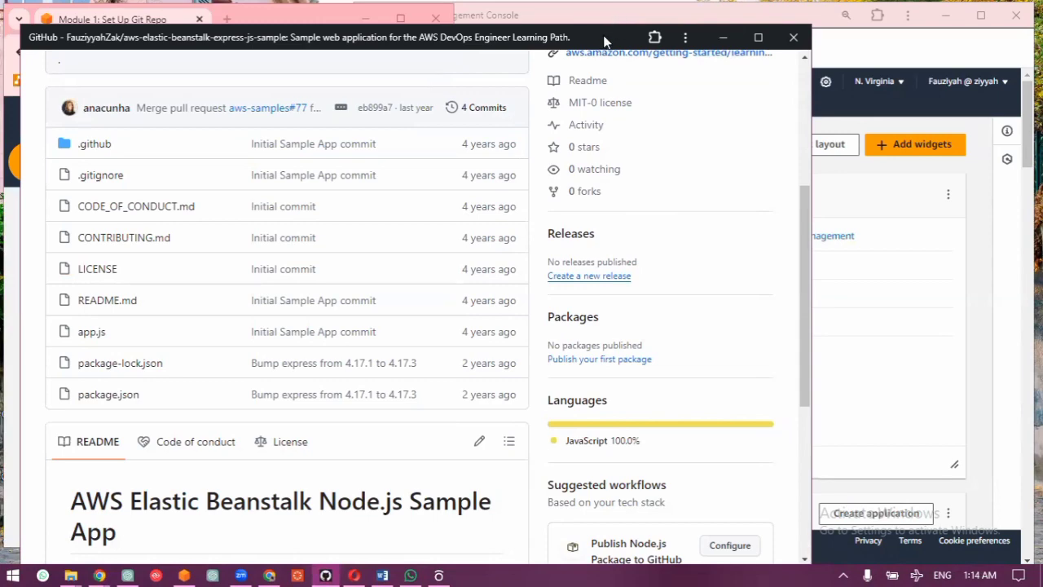
pyautogui.moveTo(604, 41); pyautogui.dragTo(850, 18)
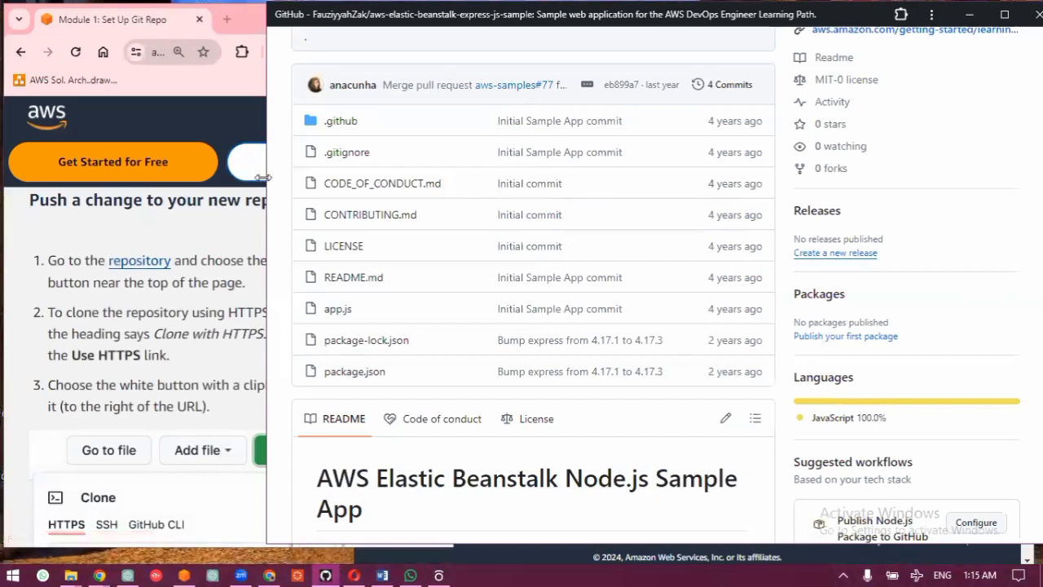
pyautogui.moveTo(264, 177); pyautogui.dragTo(381, 186)
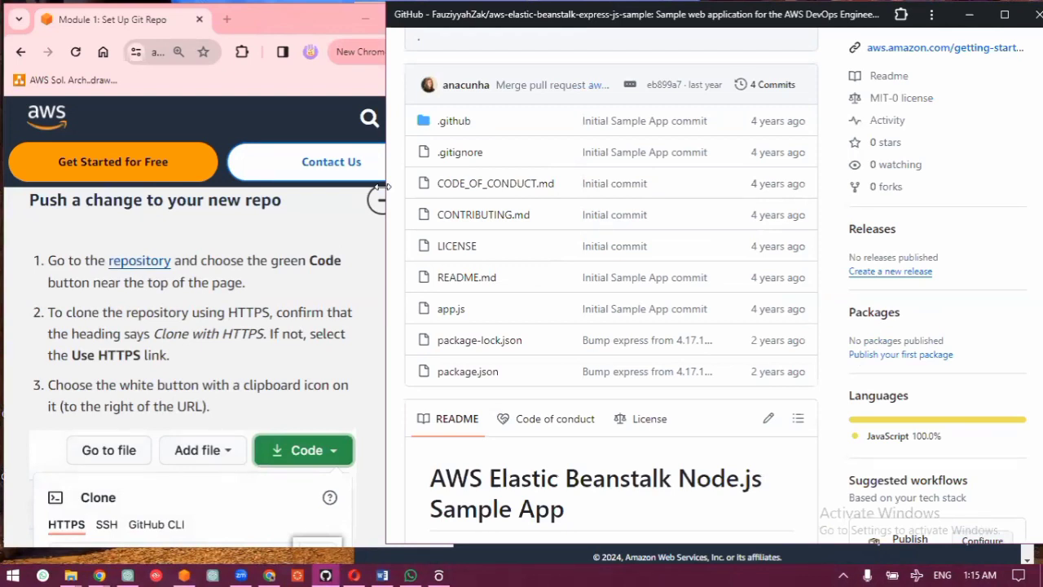
pyautogui.click(967, 51)
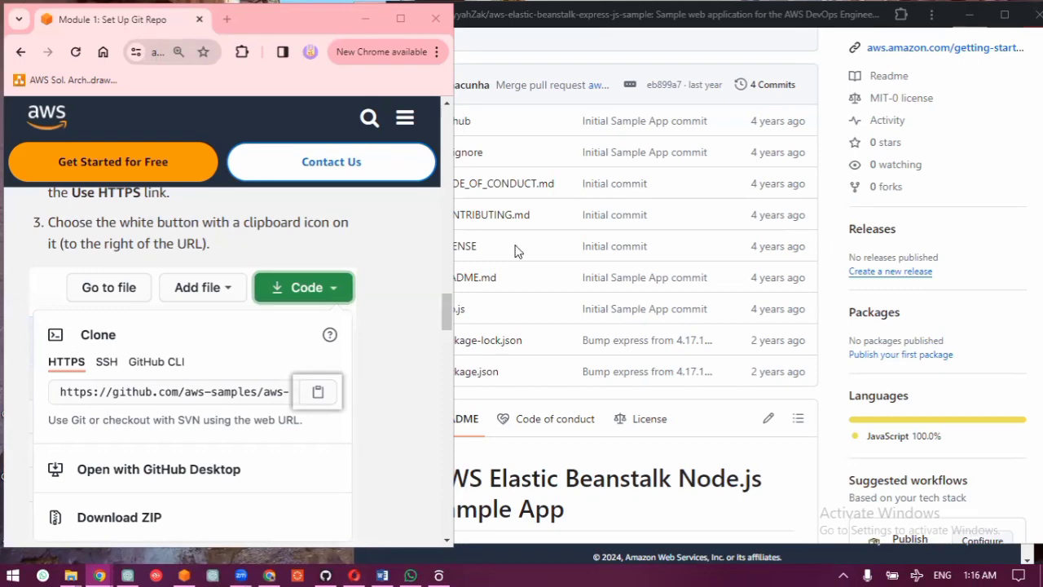
pyautogui.scroll(4, 743, 134)
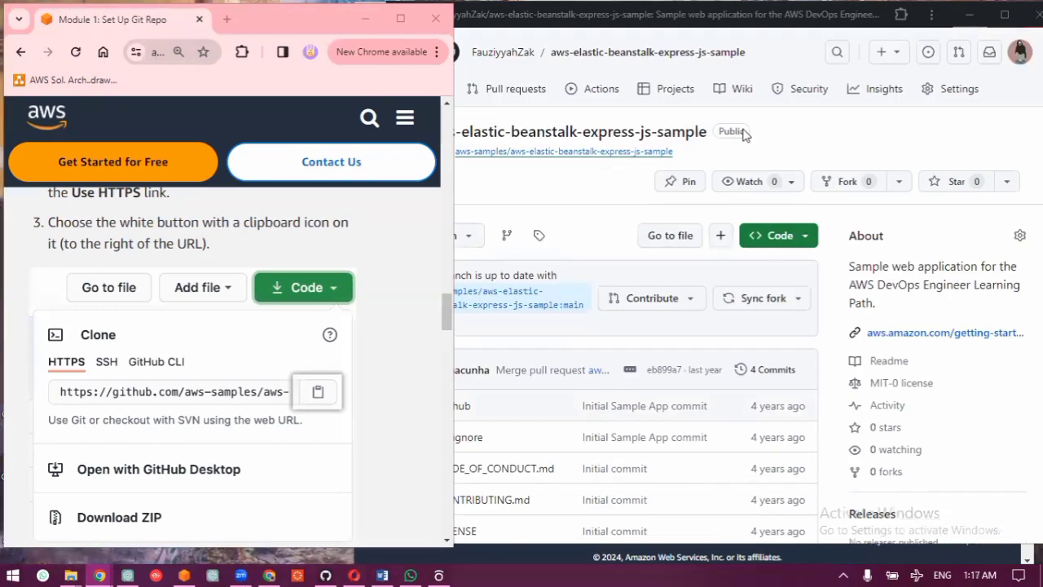
pyautogui.click(595, 218)
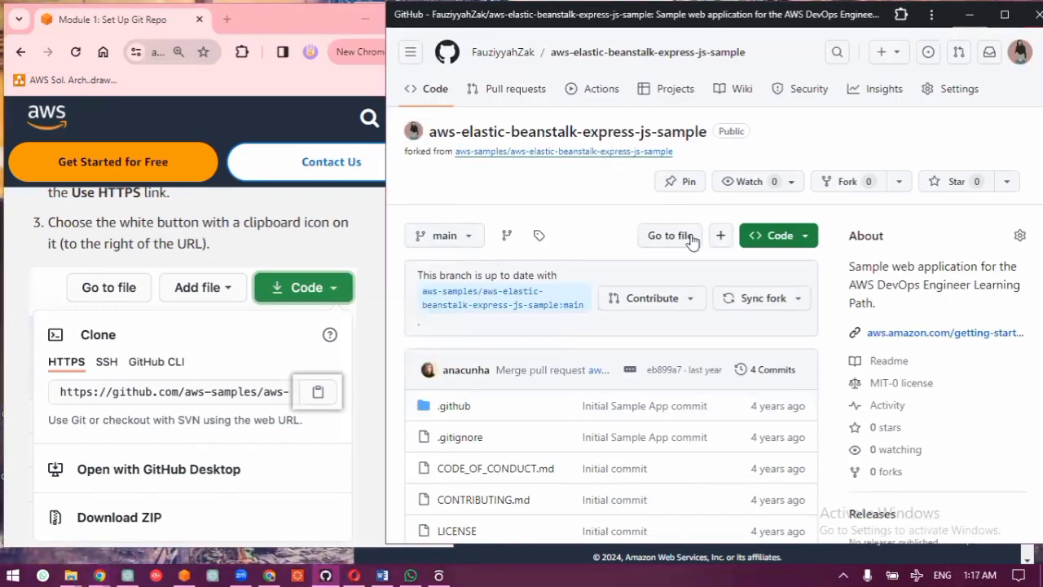
# Step: Copy the HTTPS clone URL of the forked aws-elastic-beanstalk-express-js-sample repository
pyautogui.click(801, 237)
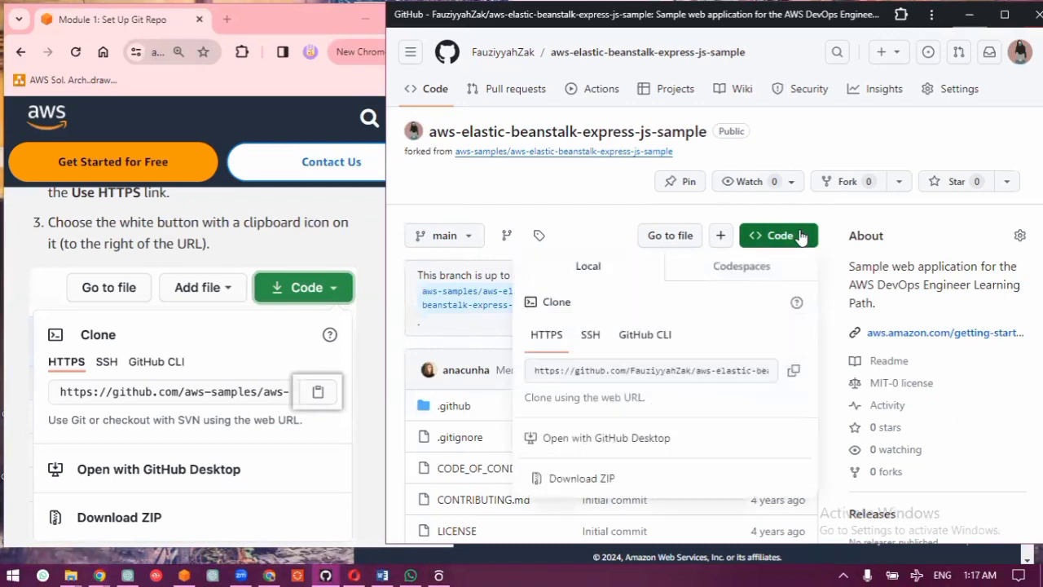
pyautogui.click(795, 373)
pyautogui.click(795, 373)
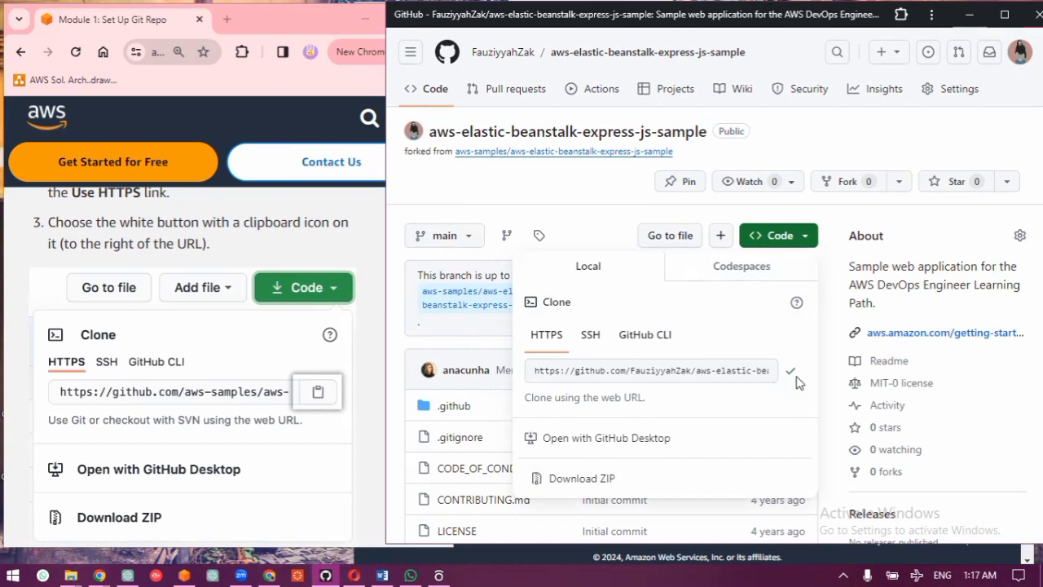
pyautogui.click(371, 242)
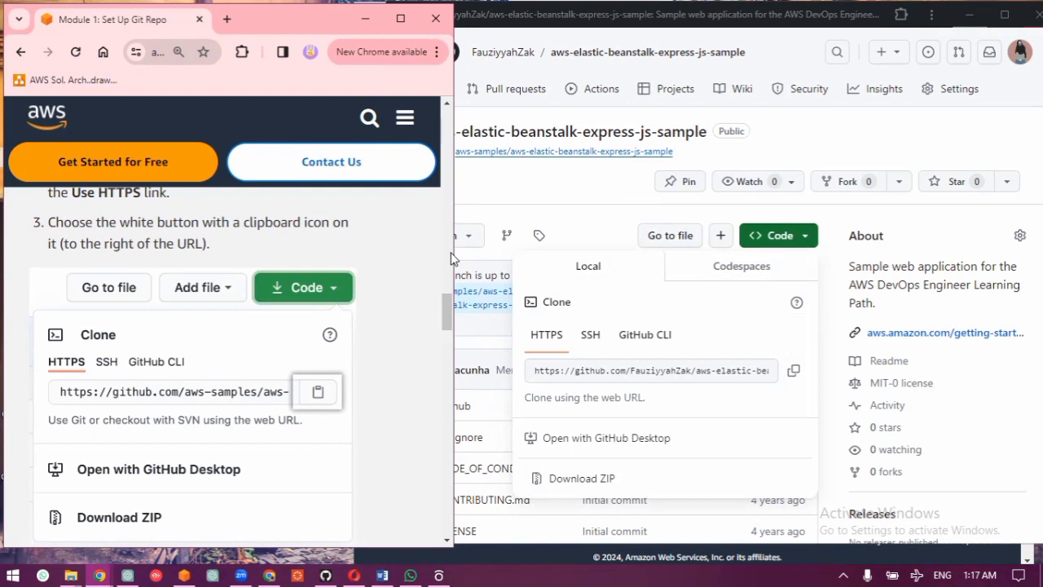
pyautogui.click(793, 370)
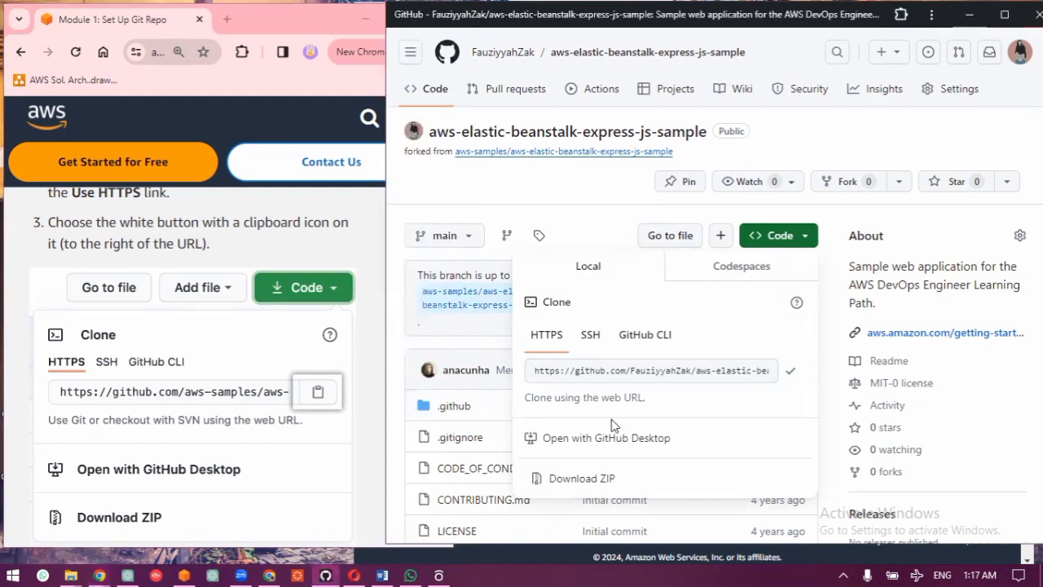
# Step: Read tutorial step 4 on launching a terminal, show the desktop, and start Git Bash
pyautogui.scroll(-3, 208, 428)
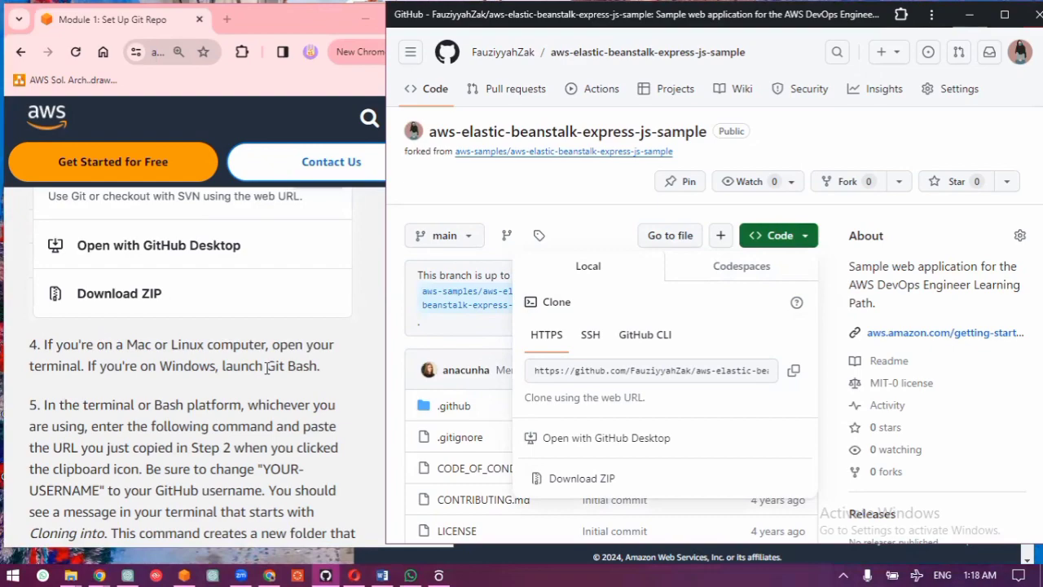
pyautogui.press('super+d')
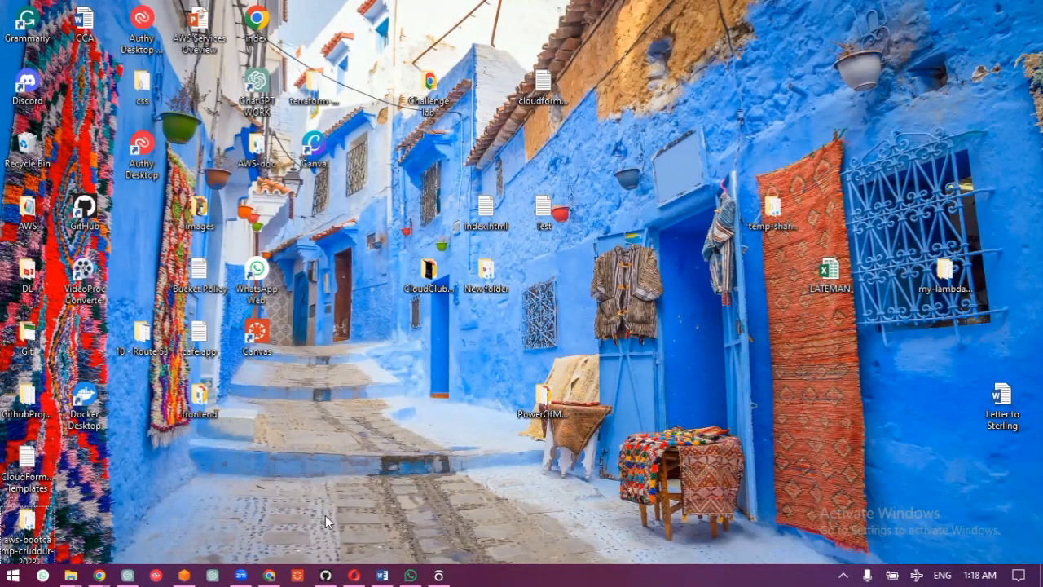
pyautogui.click(15, 574)
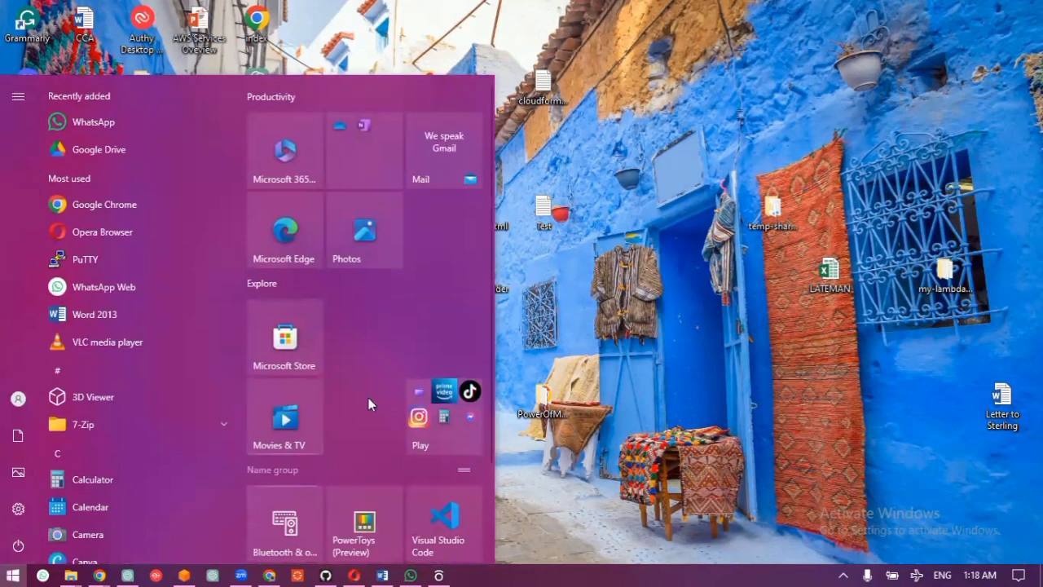
pyautogui.write('git')
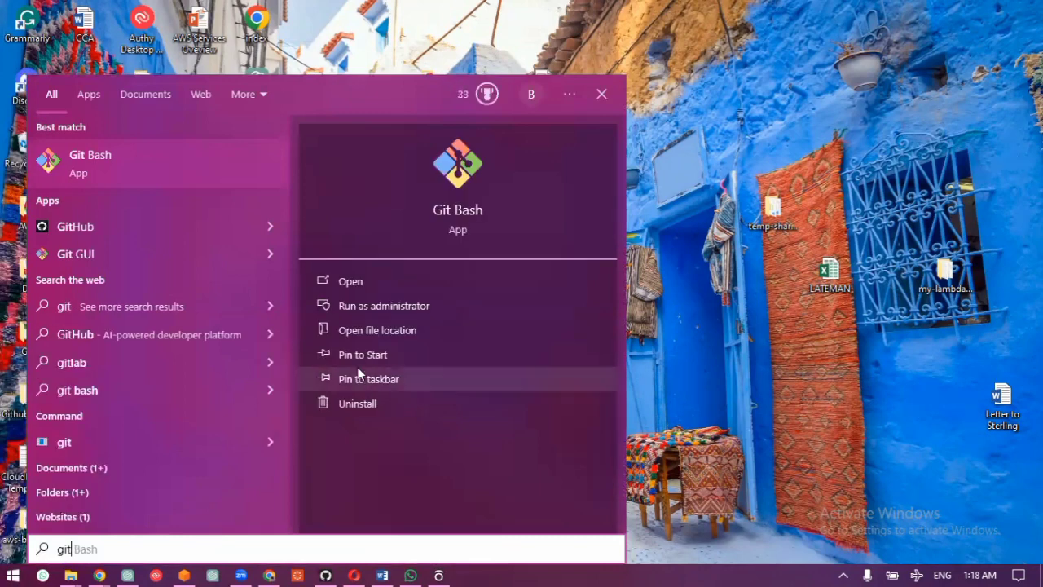
pyautogui.click(356, 286)
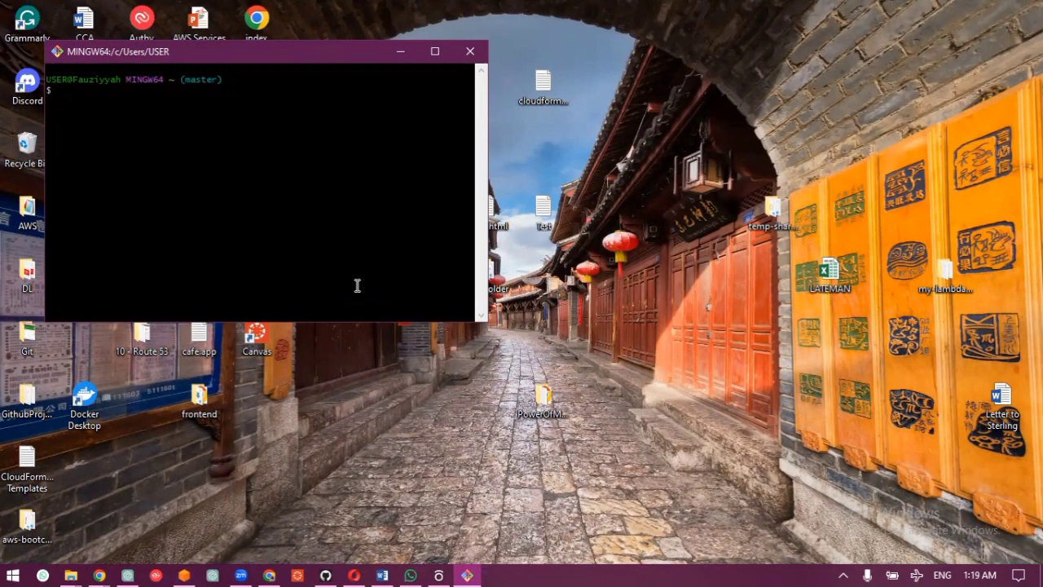
# Step: Change the Git Bash working directory to Desktop with cd Desktop/
pyautogui.write('pw')
pyautogui.press('BackSpace')
pyautogui.press('BackSpace')
pyautogui.write('cd Des')
pyautogui.press('Tab')
pyautogui.press('Return')
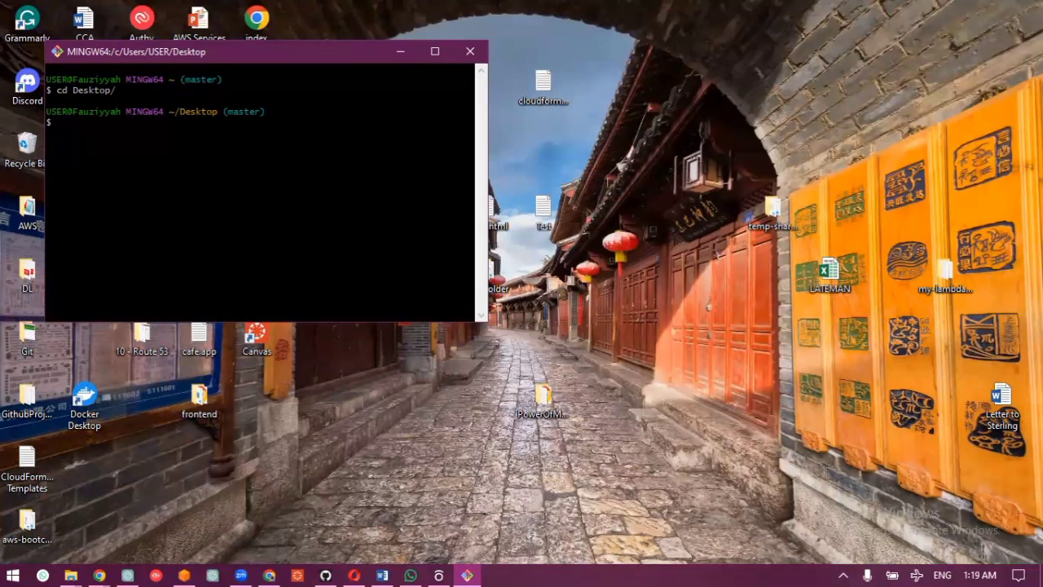
# Step: Try to clone the fork into the Desktop directory by running git clone with the pasted repository URL
pyautogui.write('git clone')
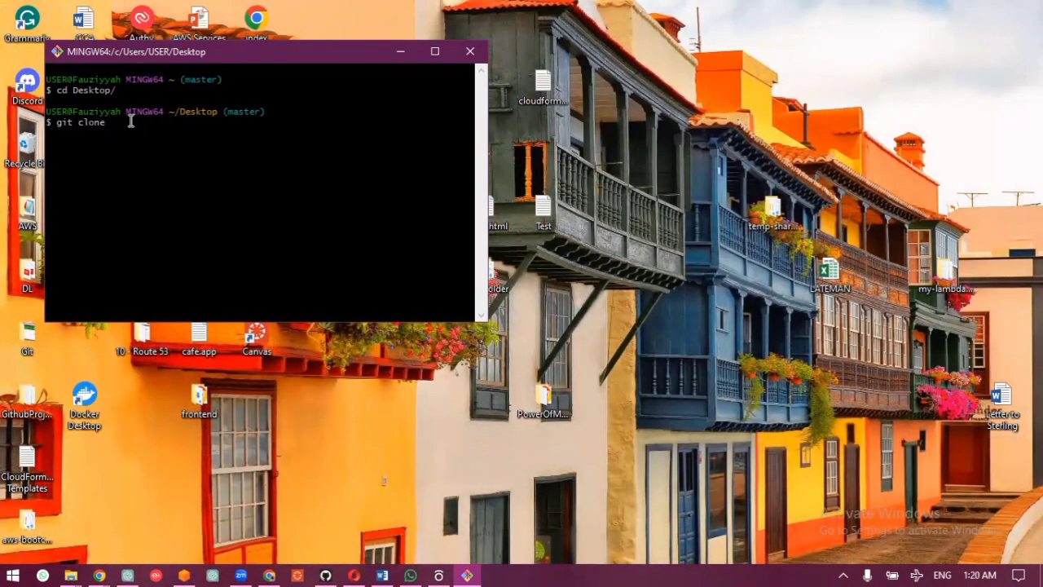
pyautogui.rightClick(131, 121)
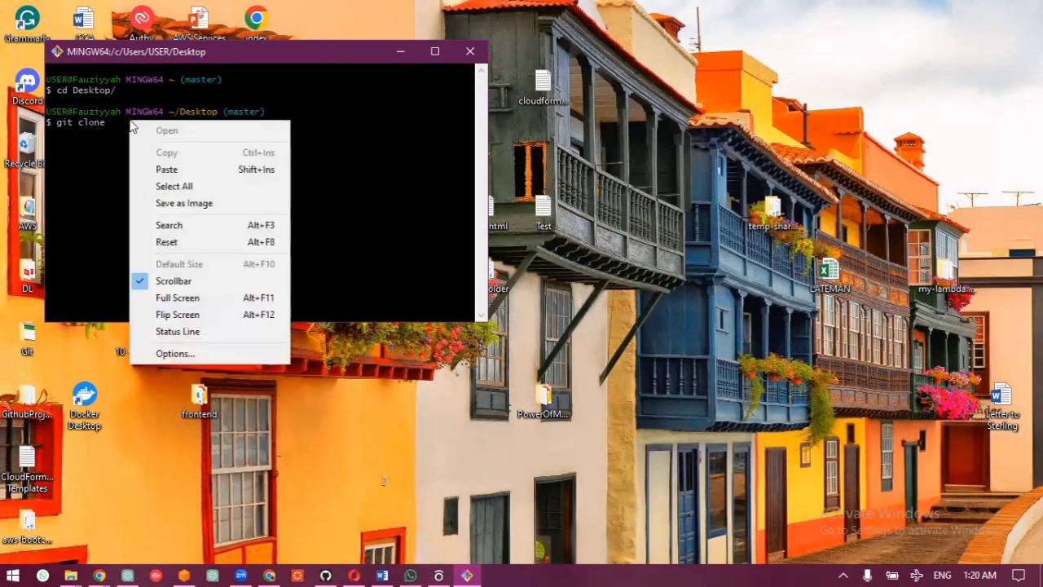
pyautogui.click(154, 173)
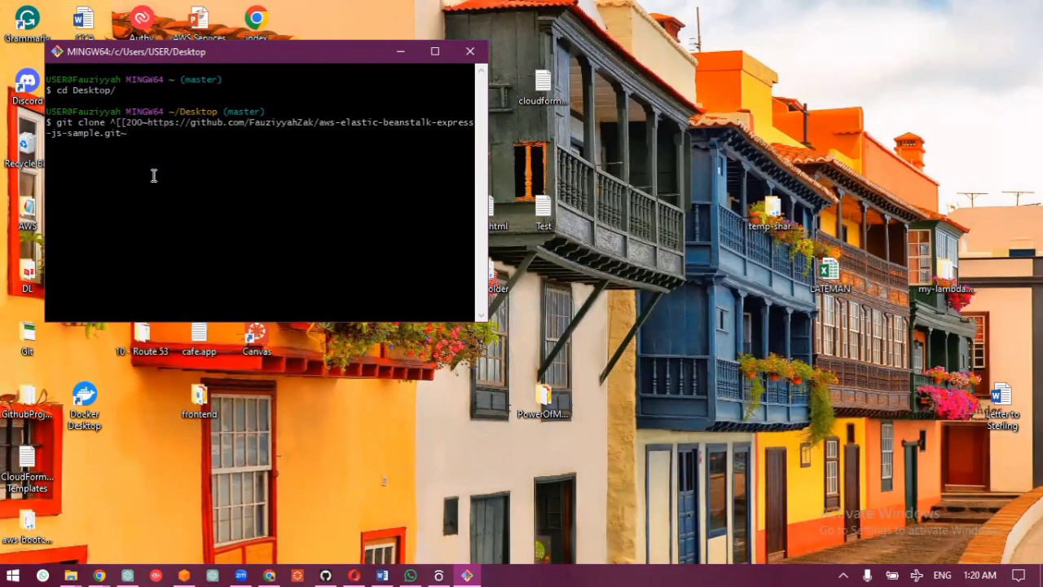
pyautogui.press('Return')
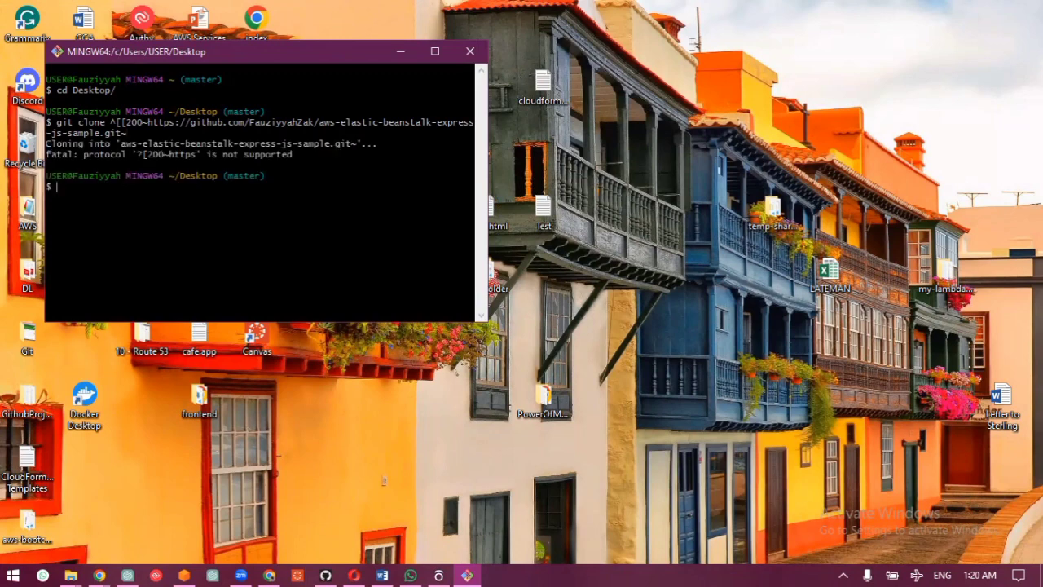
# Step: Run git clone again with a clean paste of the fork's HTTPS URL, and minimize the terminal
pyautogui.write('git clone')
pyautogui.rightClick(138, 216)
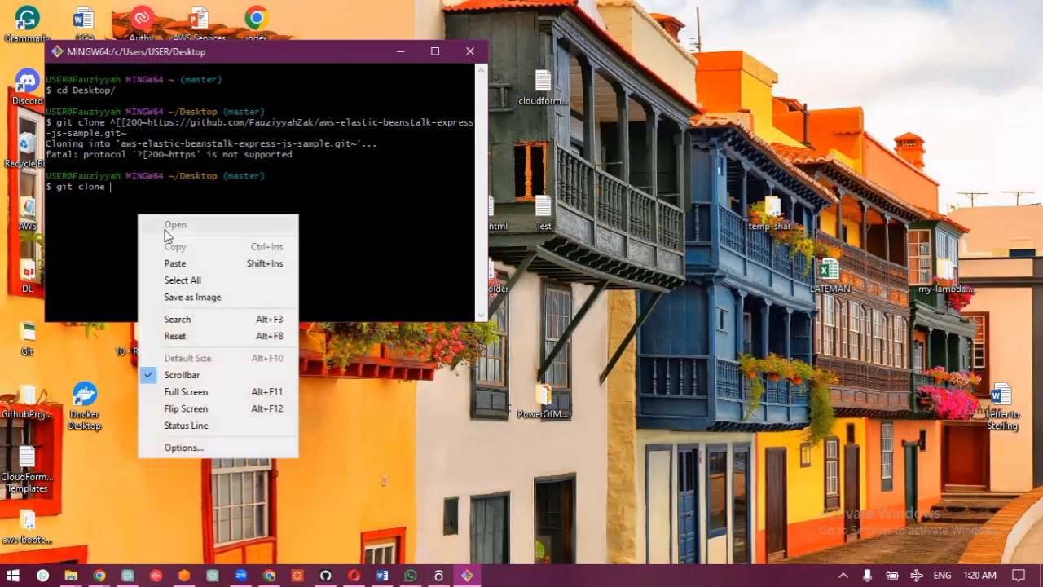
pyautogui.click(173, 263)
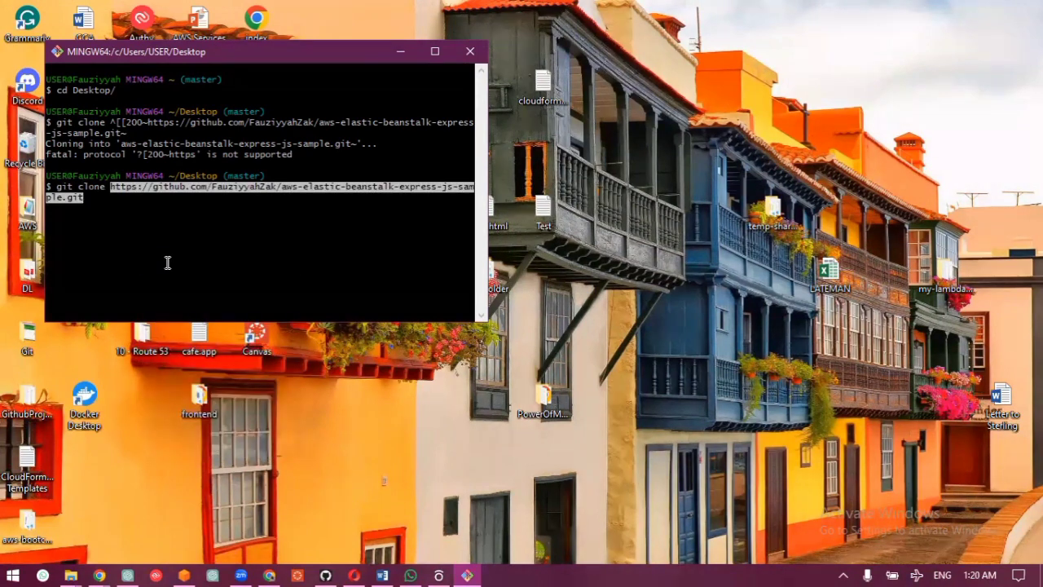
pyautogui.press('Return')
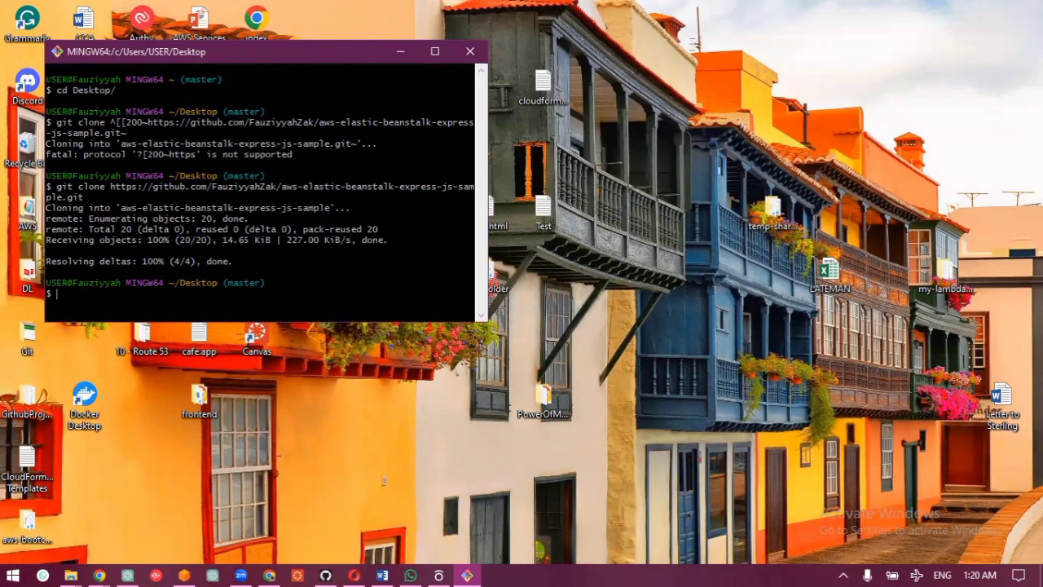
pyautogui.click(401, 53)
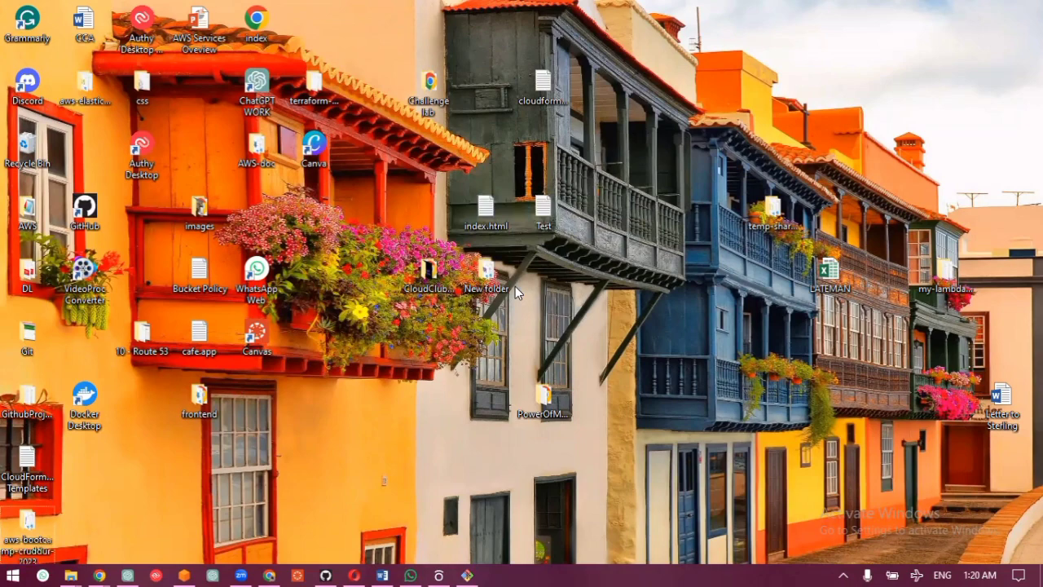
# Step: Open a Git Bash session directly from the desktop background to show its starting directory, and close it
pyautogui.click(427, 280)
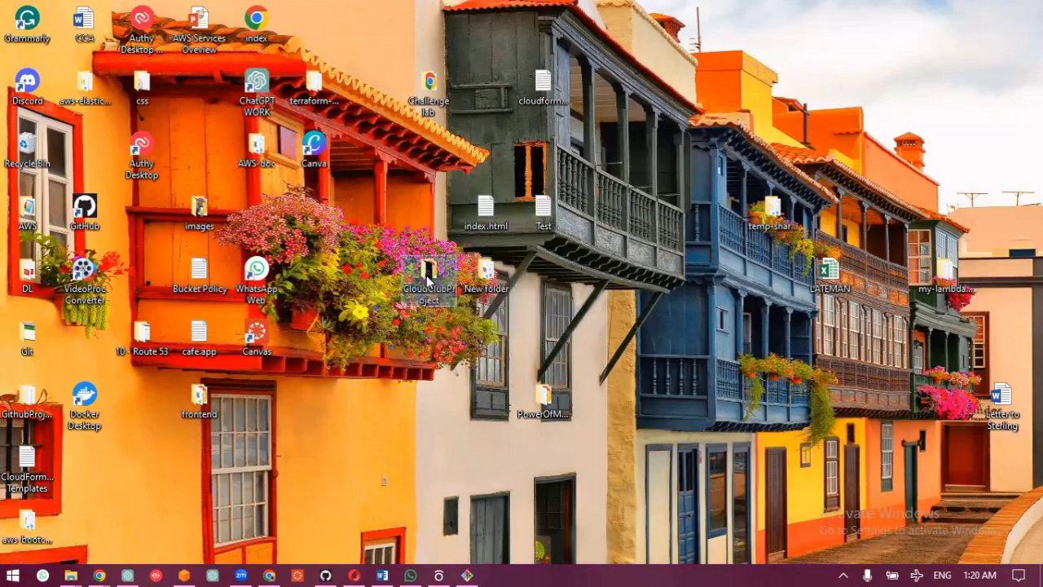
pyautogui.click(29, 545)
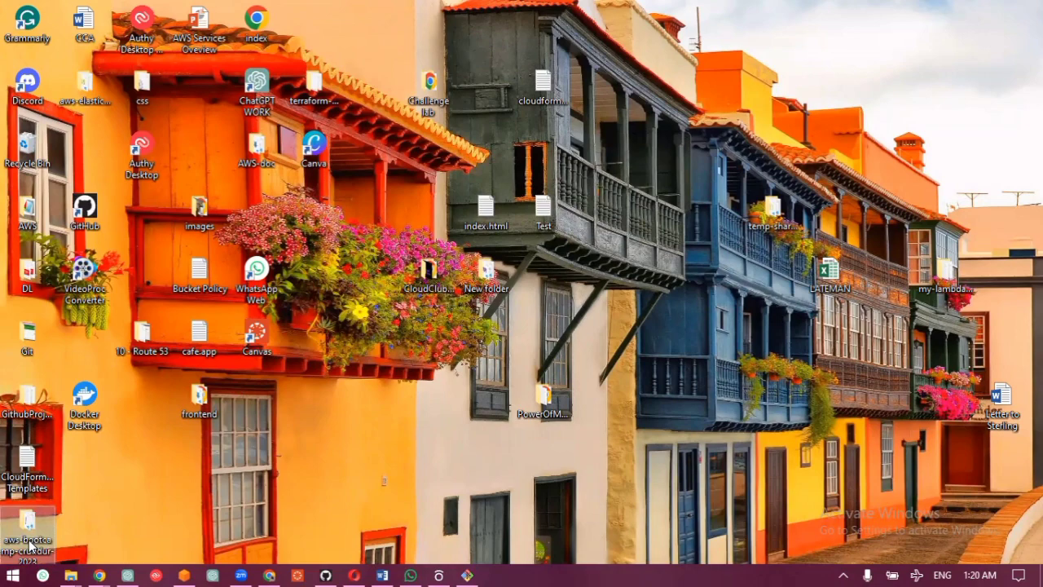
pyautogui.rightClick(356, 400)
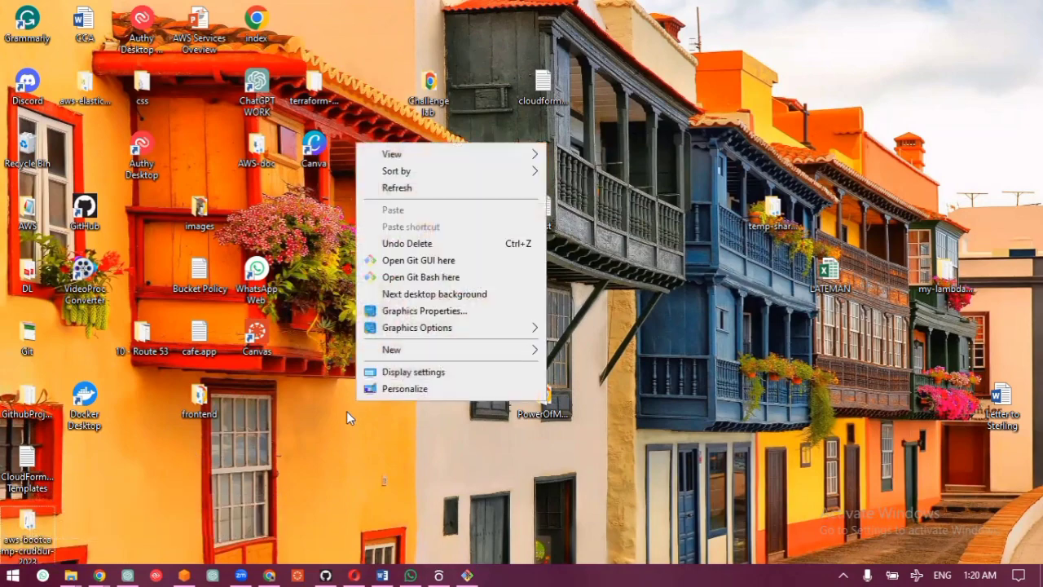
pyautogui.click(441, 279)
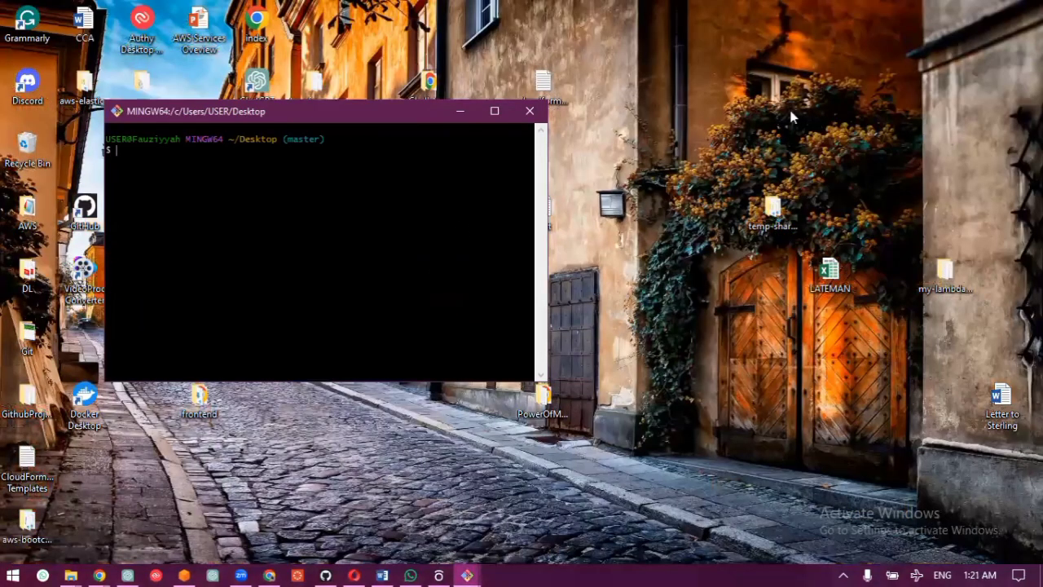
pyautogui.click(529, 112)
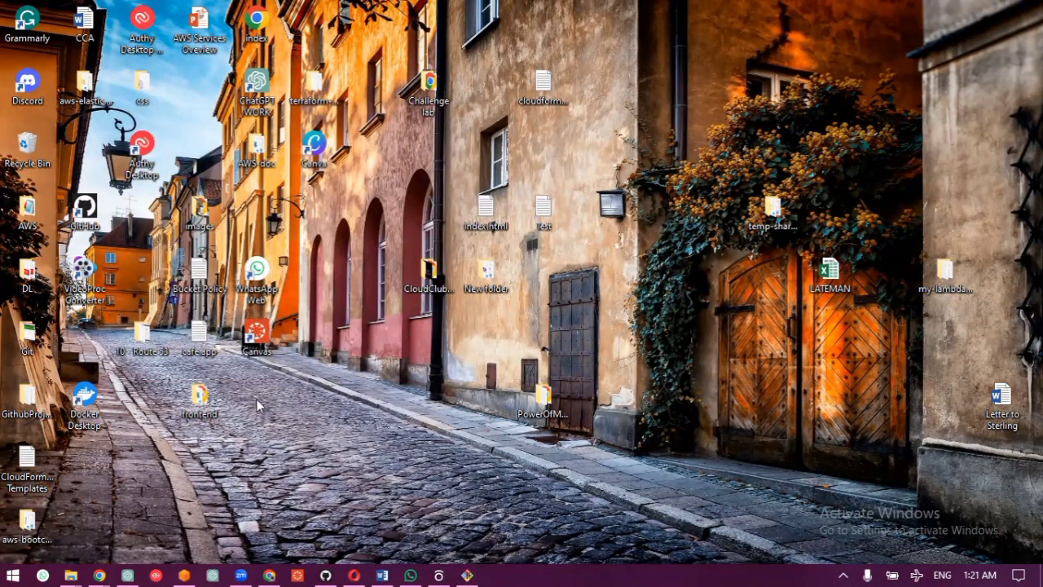
# Step: Open the aws-bootcamp-cruddur-2023 folder, launch Git Bash from inside it, and close both windows
pyautogui.doubleClick(27, 522)
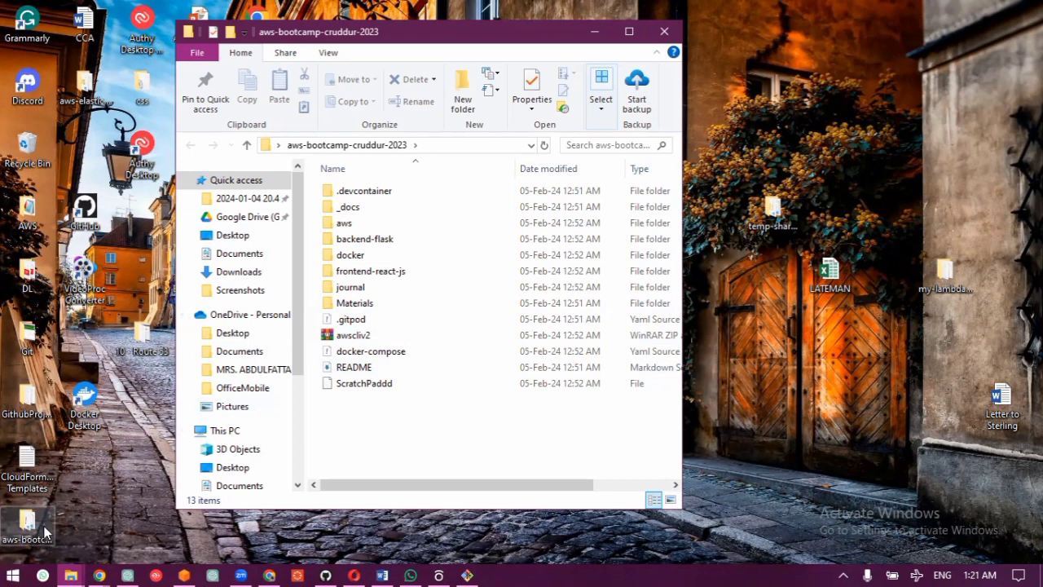
pyautogui.rightClick(413, 440)
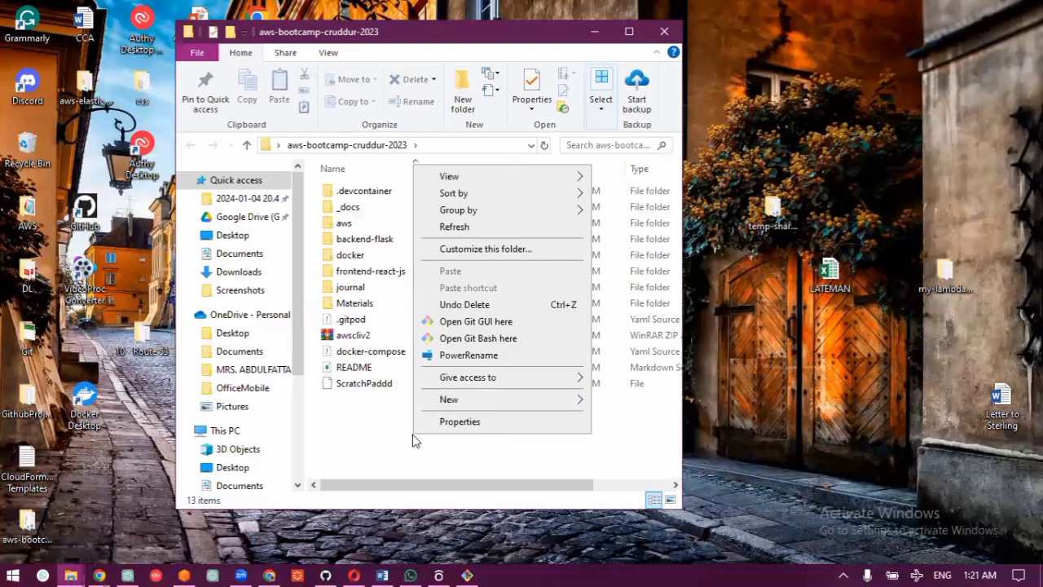
pyautogui.click(466, 341)
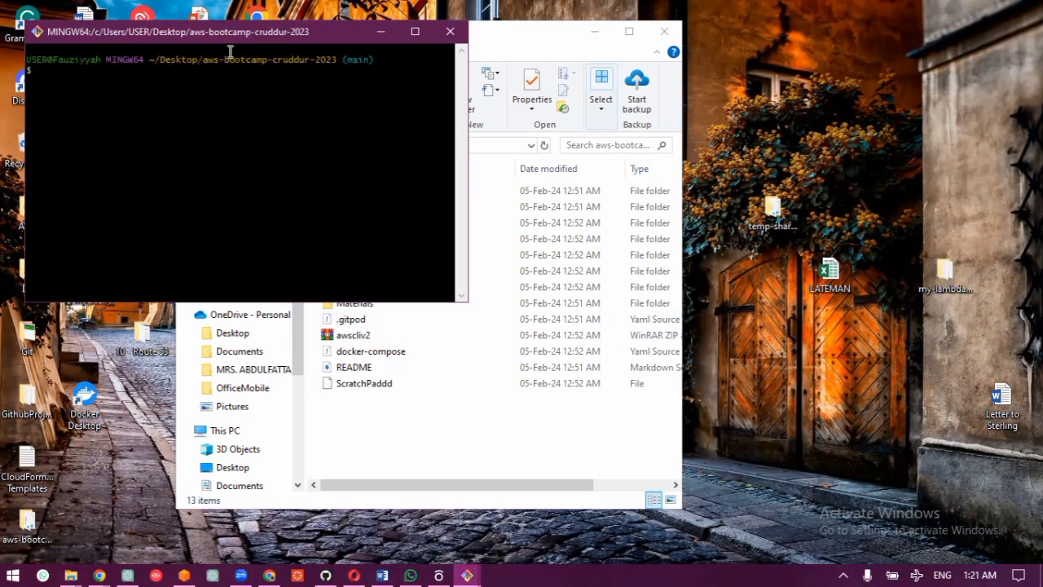
pyautogui.click(449, 31)
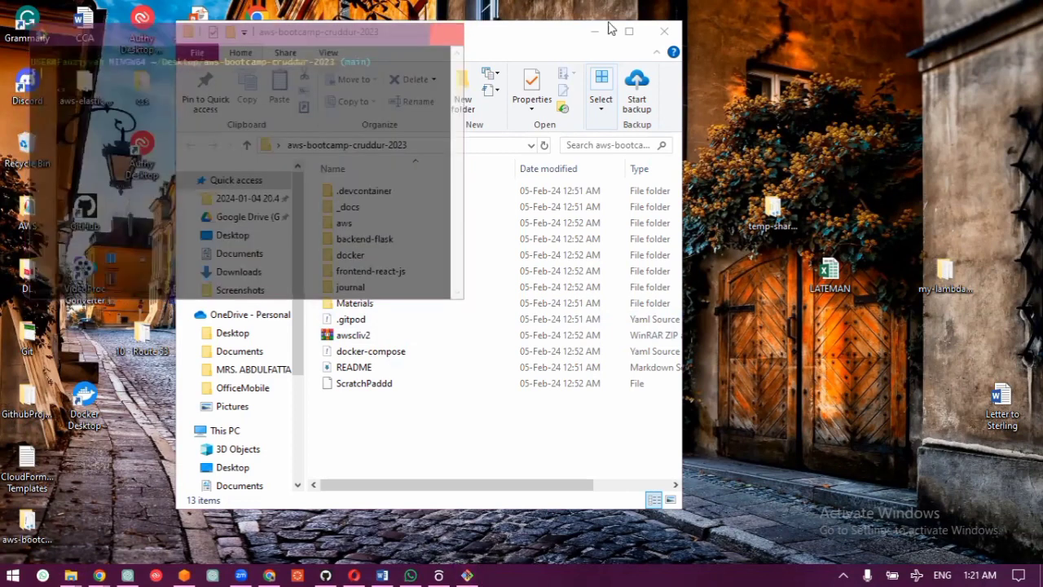
pyautogui.click(664, 31)
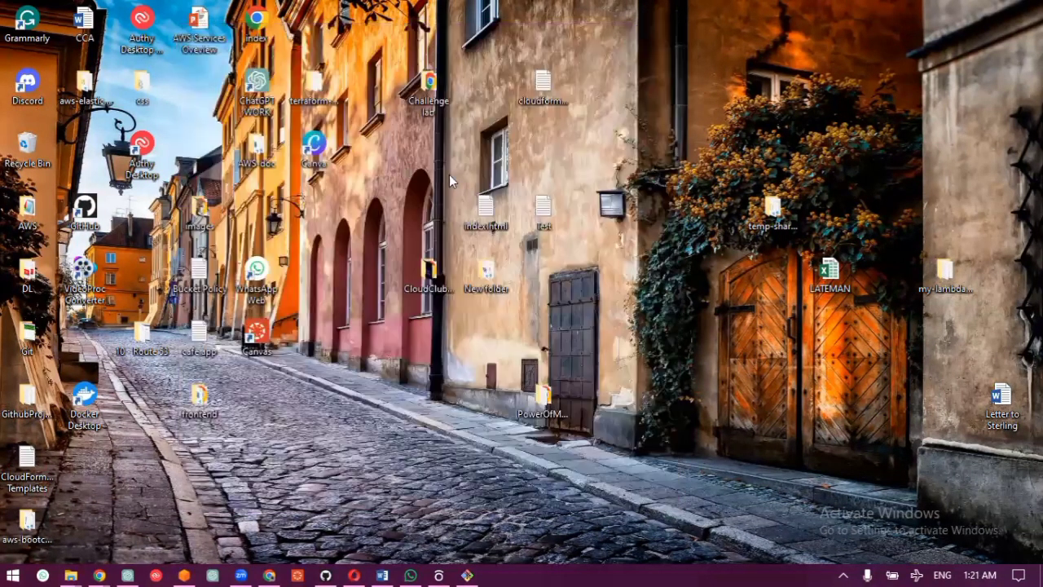
# Step: Locate the cloned aws-elastic-beanstalk-express-js-sample folder on the desktop and move it to the free spot above the temp-shar... folder
pyautogui.click(330, 109)
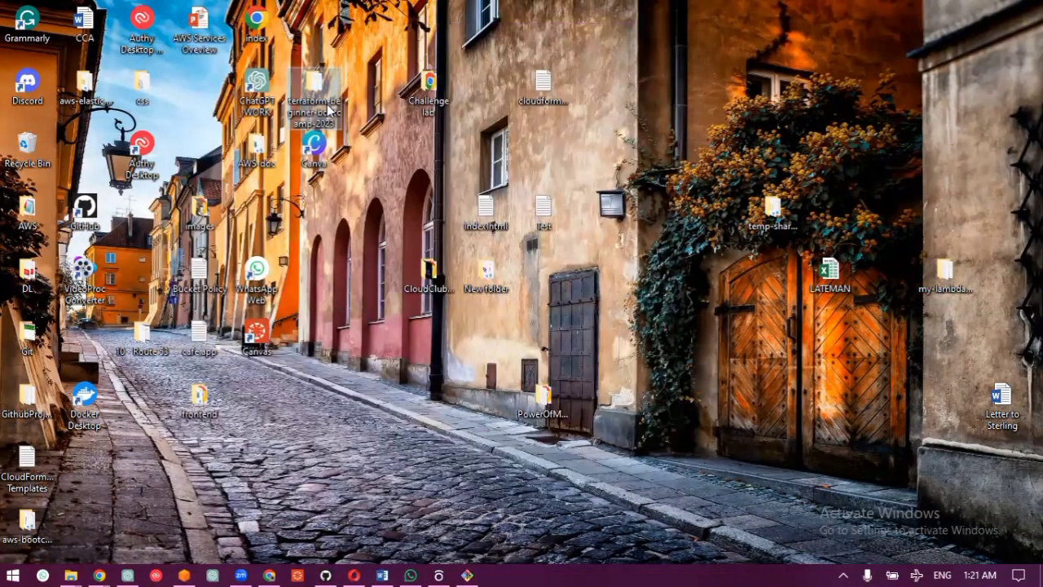
pyautogui.press('a')
pyautogui.press('a')
pyautogui.press('a')
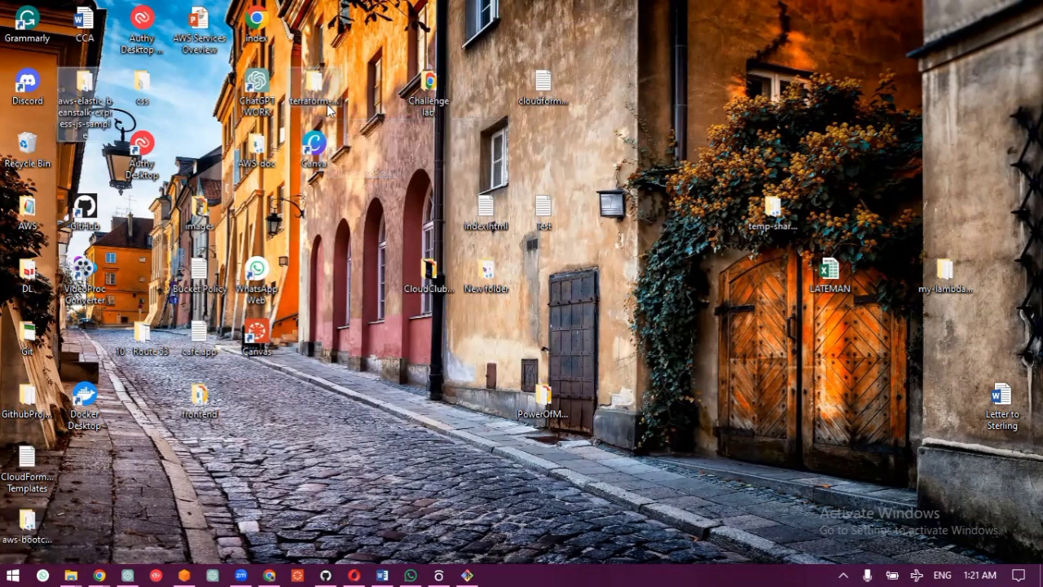
pyautogui.press('a')
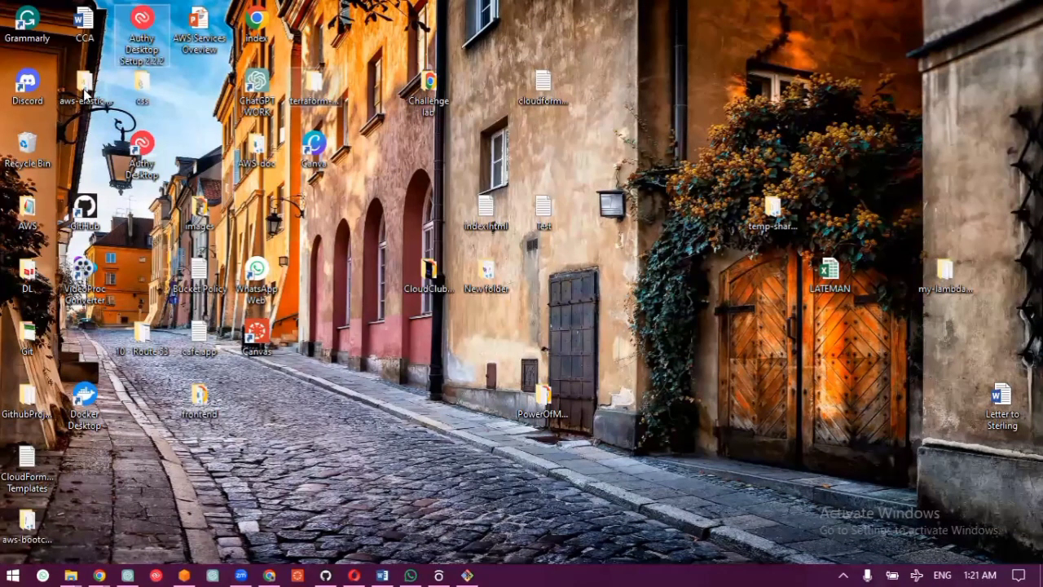
pyautogui.moveTo(84, 90); pyautogui.dragTo(779, 65)
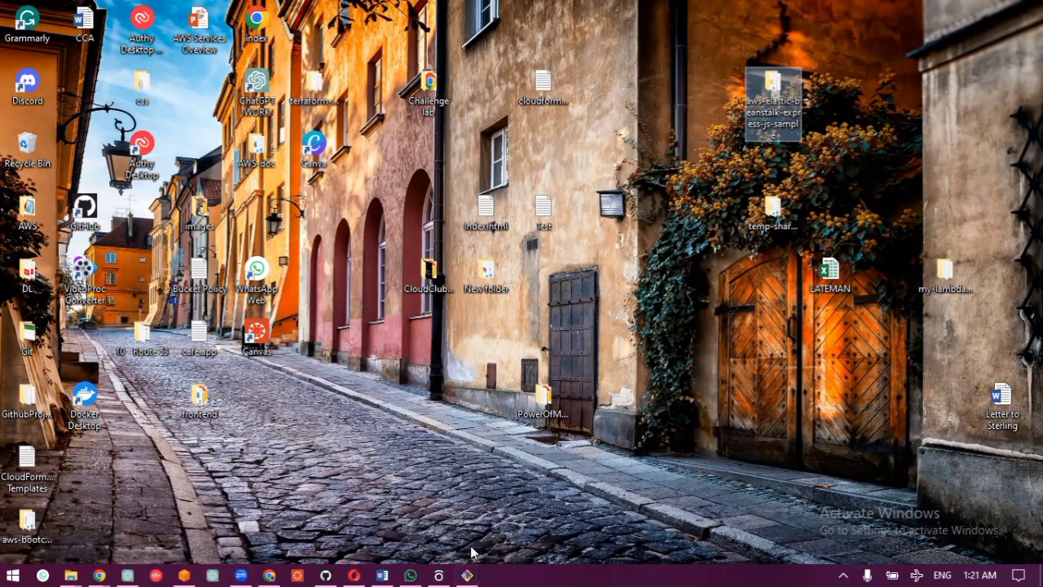
# Step: Bring back the "Module 1: Set Up Git Repo" tutorial and review its instructions on copying the clone URL
pyautogui.moveTo(467, 573)
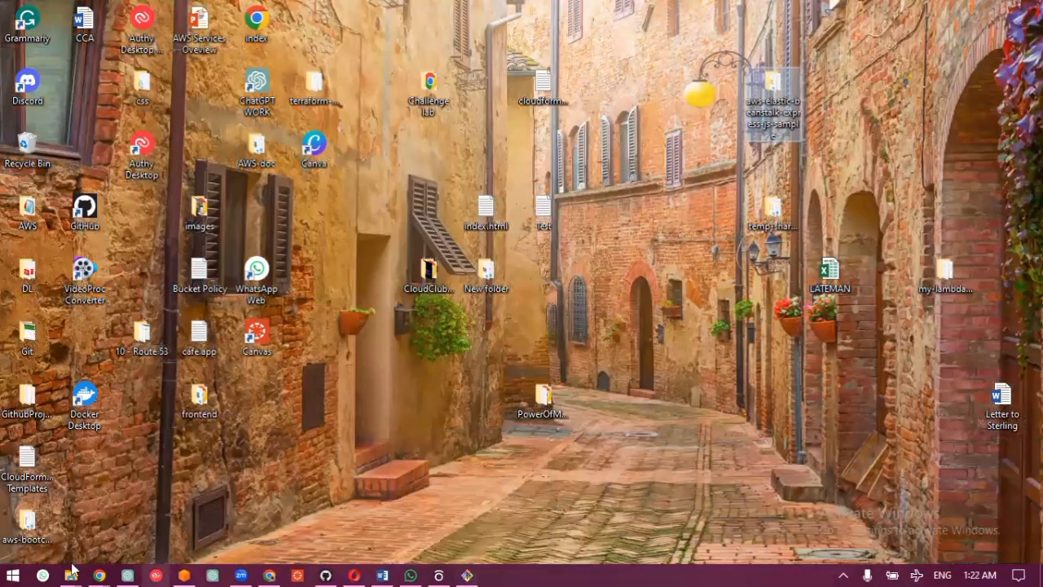
pyautogui.moveTo(97, 572)
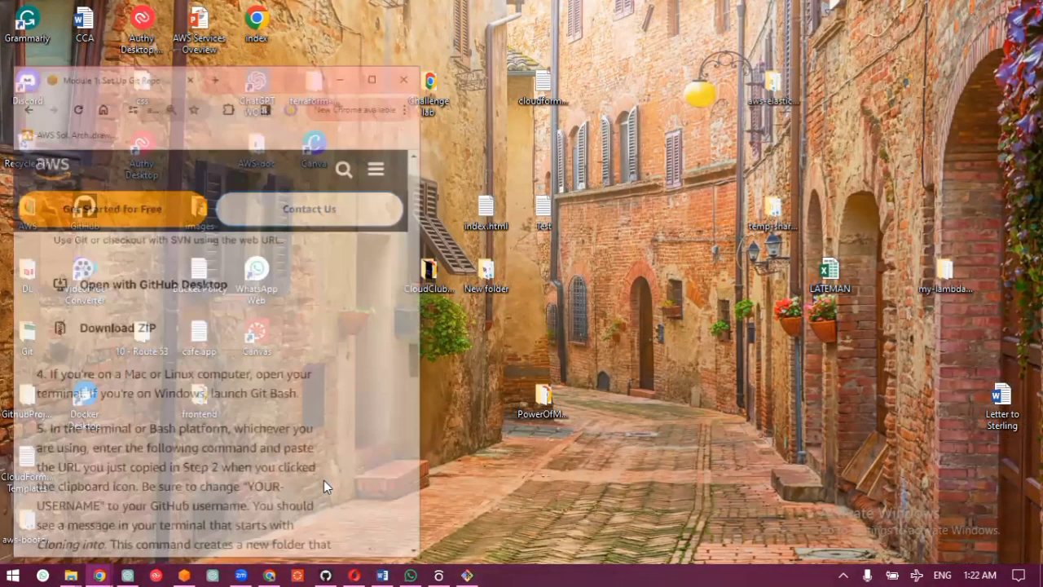
pyautogui.click(323, 480)
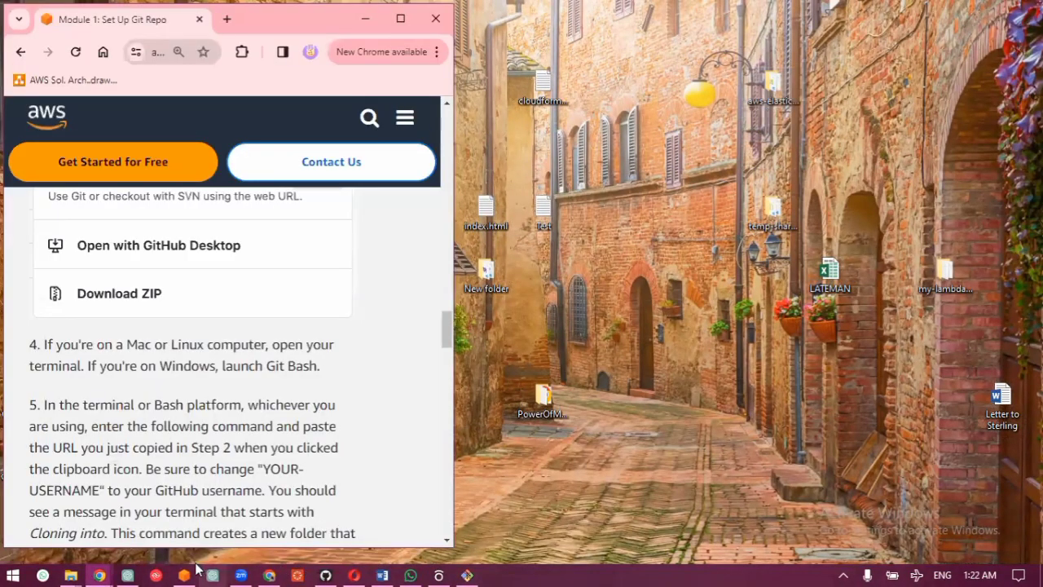
pyautogui.scroll(2, 277, 297)
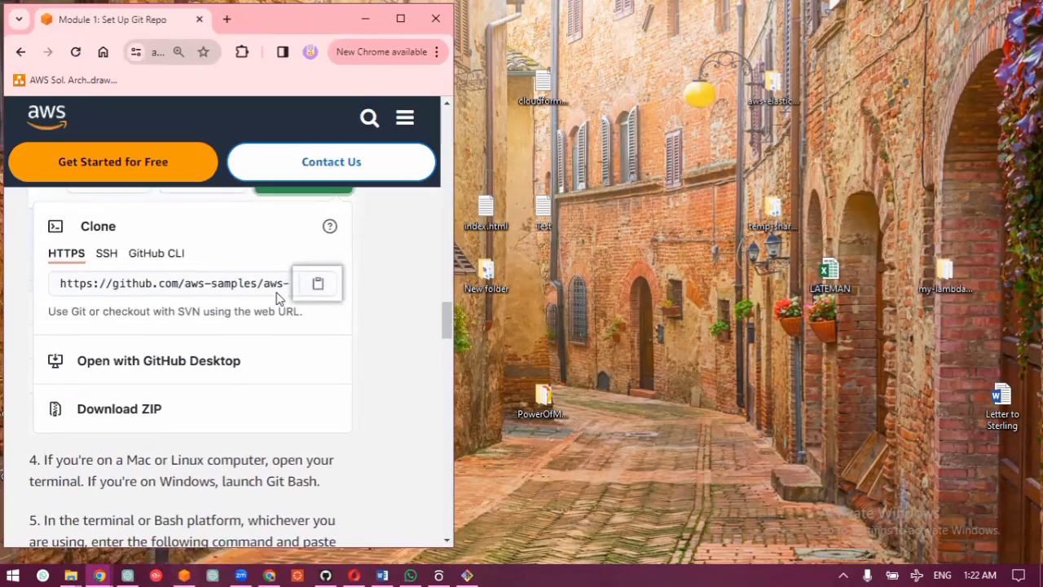
# Step: Review the tutorial's git clone and app.js instructions alongside the clone URL of the forked GitHub repository
pyautogui.scroll(-5, 280, 300)
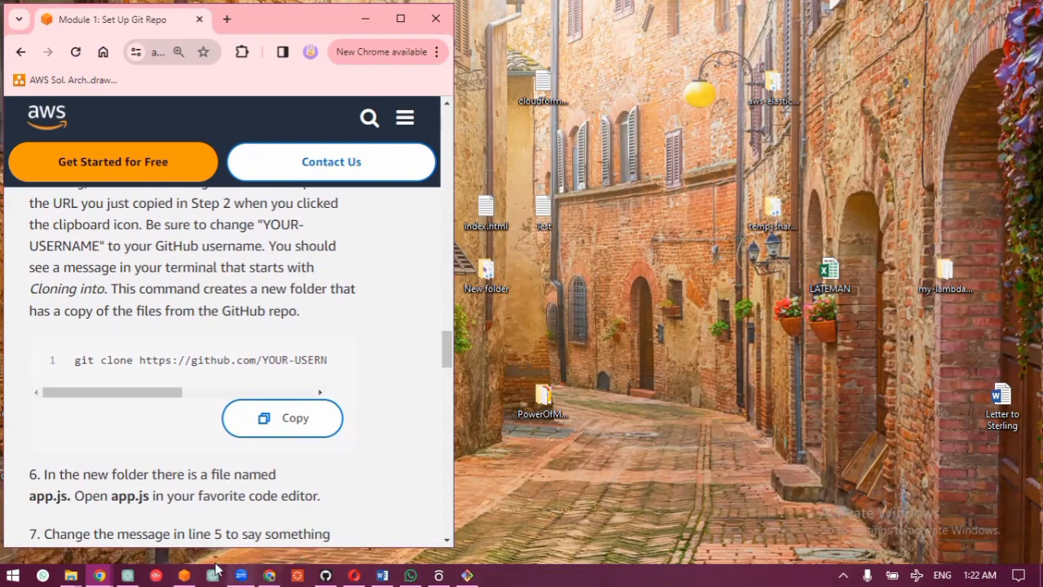
pyautogui.click(185, 574)
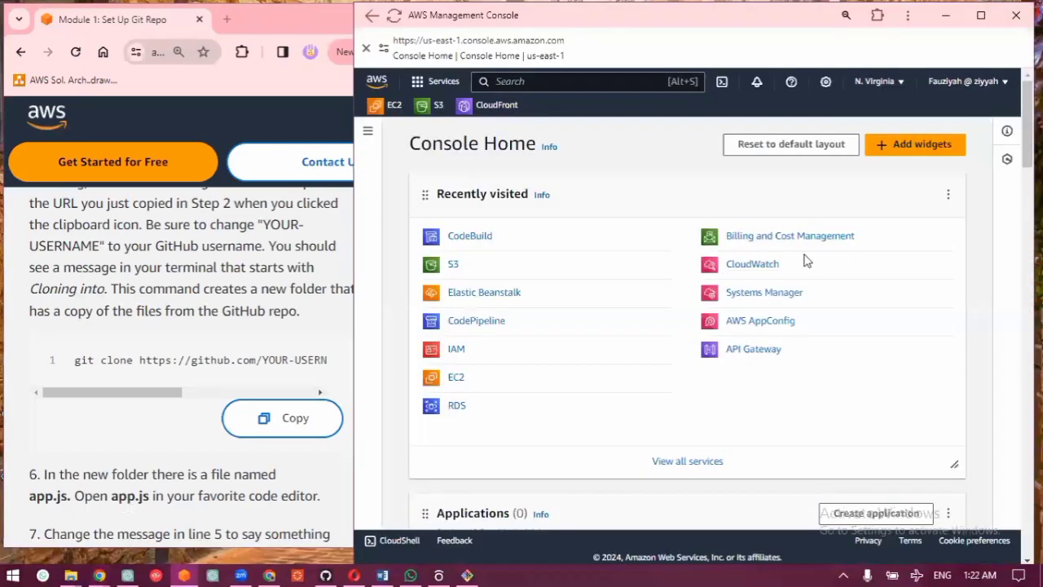
pyautogui.click(325, 575)
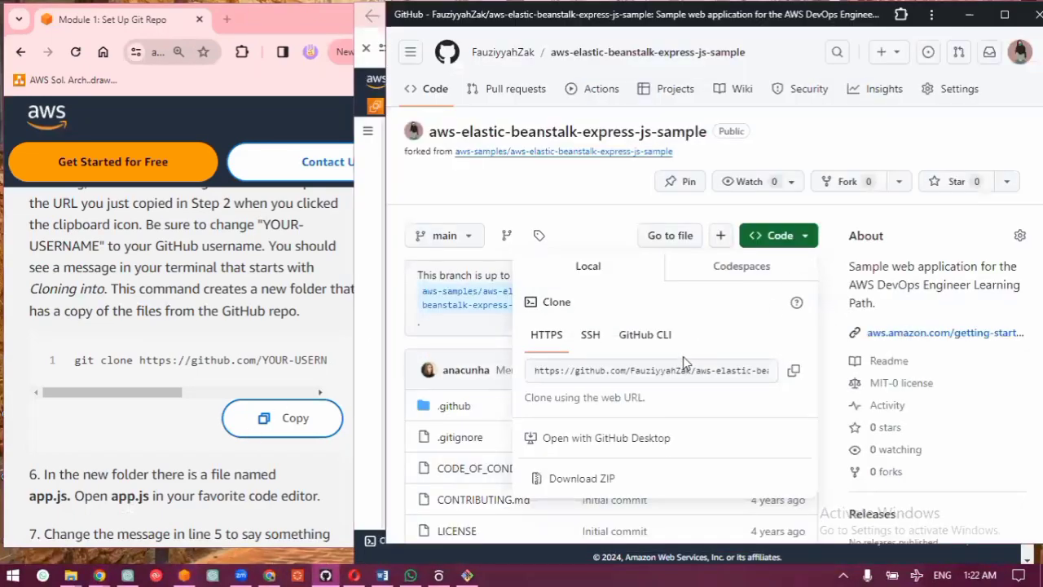
pyautogui.scroll(-2, 116, 374)
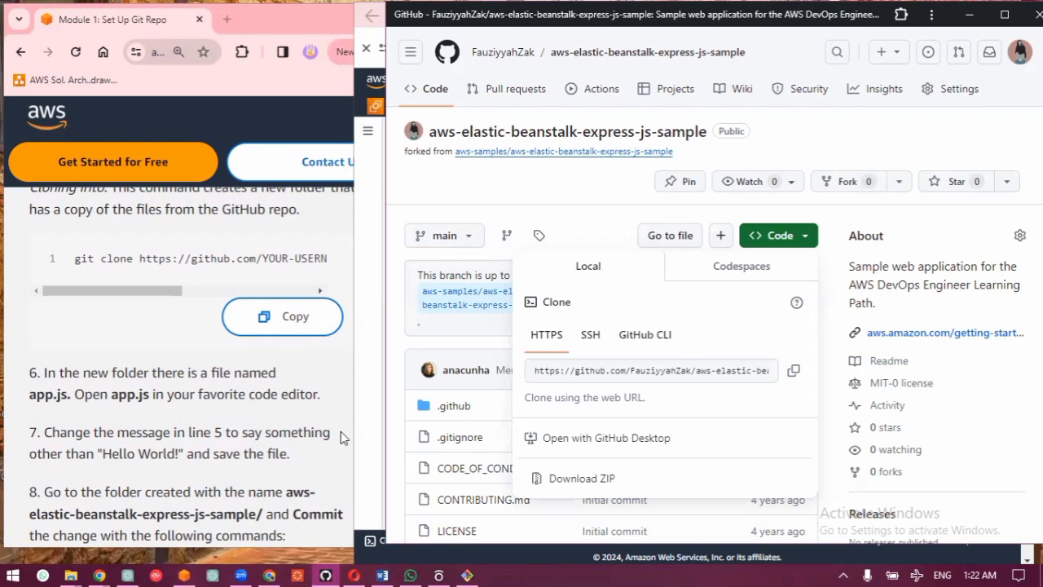
# Step: Launch Visual Studio Code and minimize the GitHub repository window
pyautogui.press('super')
pyautogui.write('v')
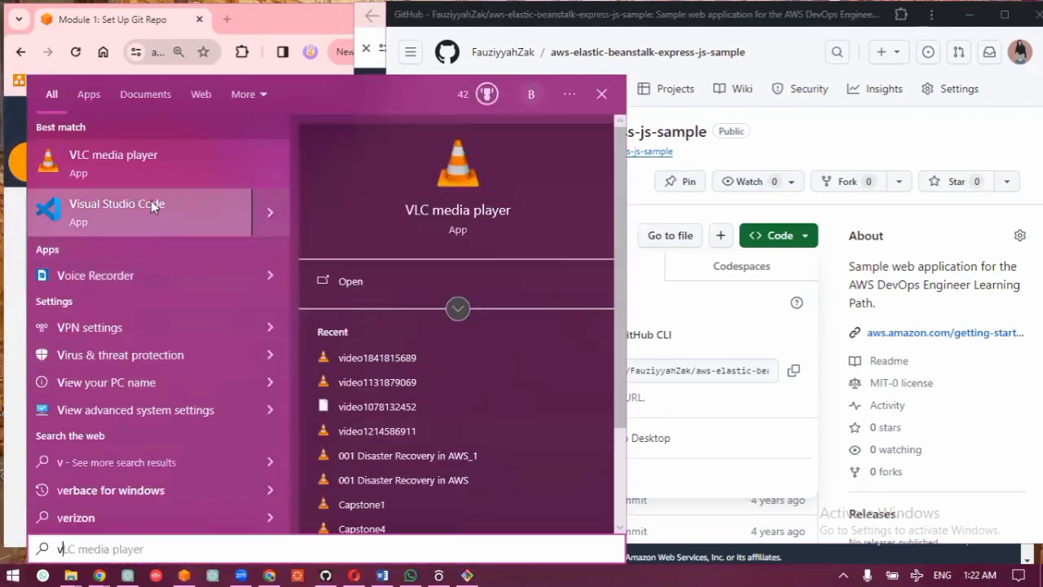
pyautogui.click(151, 203)
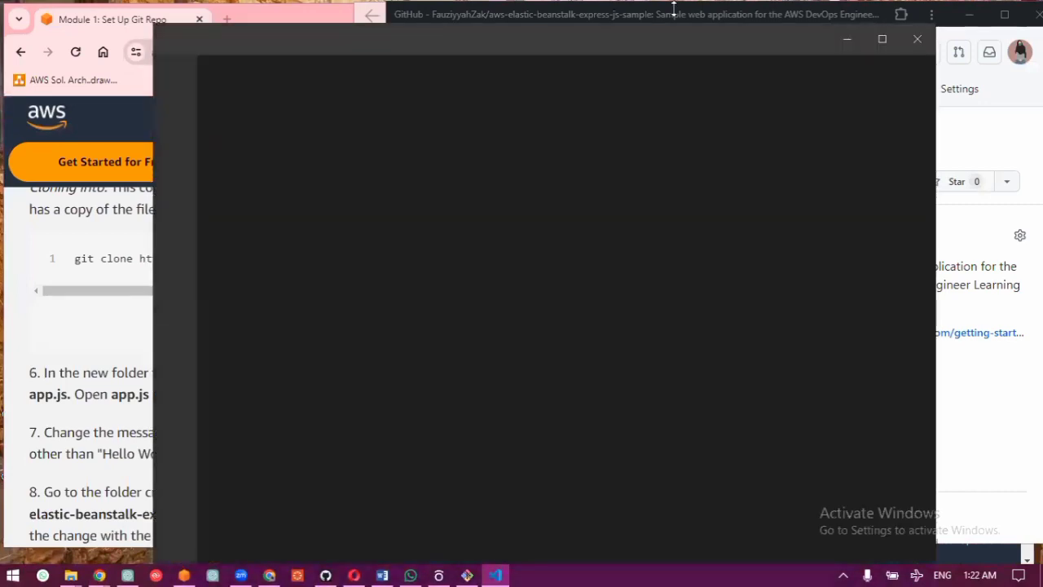
pyautogui.click(970, 15)
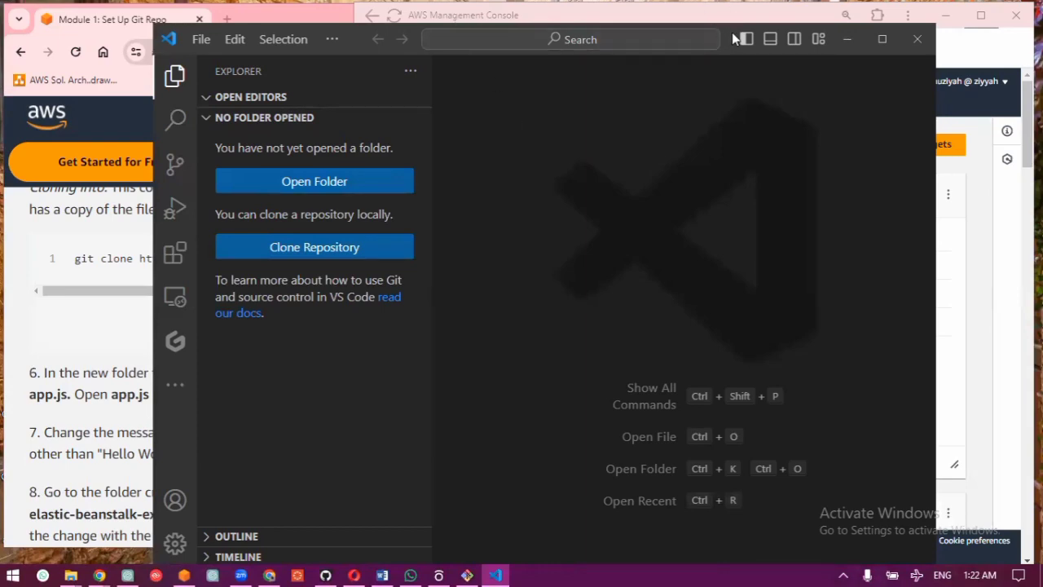
# Step: Move and narrow the Visual Studio Code window so it sits beside the tutorial, and dismiss the WSL extension suggestion
pyautogui.doubleClick(735, 39)
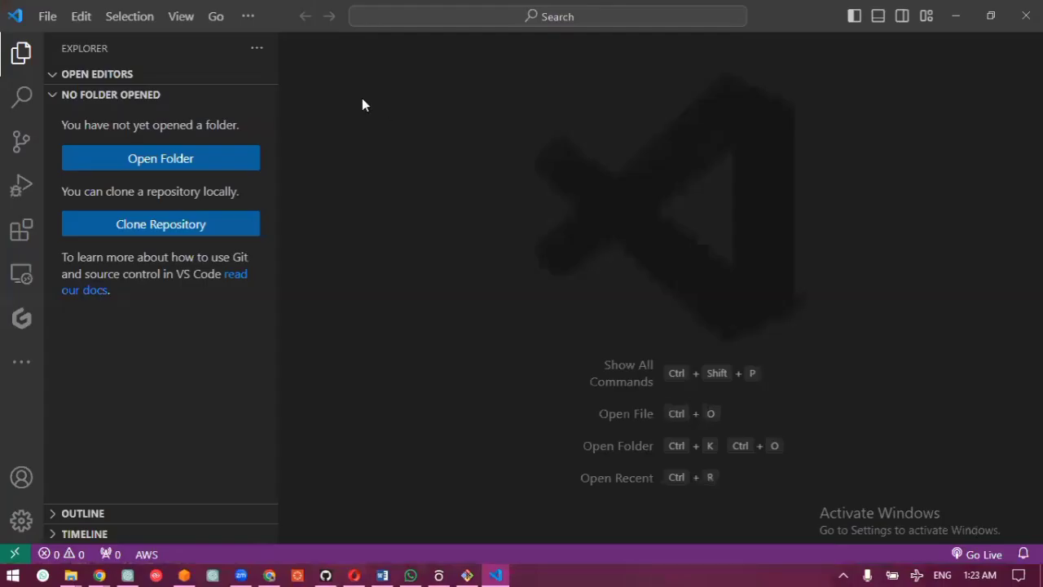
pyautogui.click(991, 16)
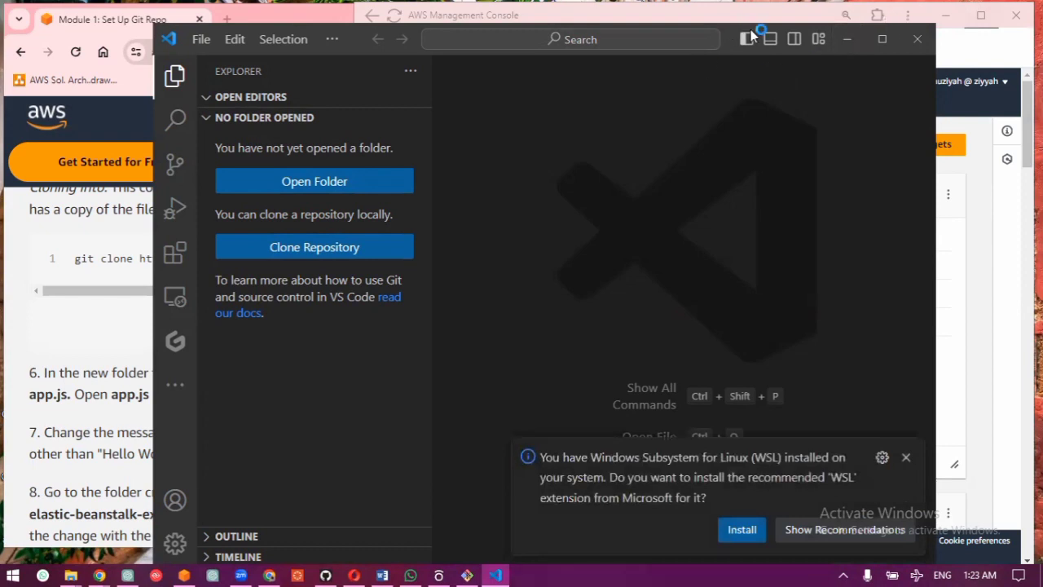
pyautogui.moveTo(751, 34); pyautogui.dragTo(864, 22)
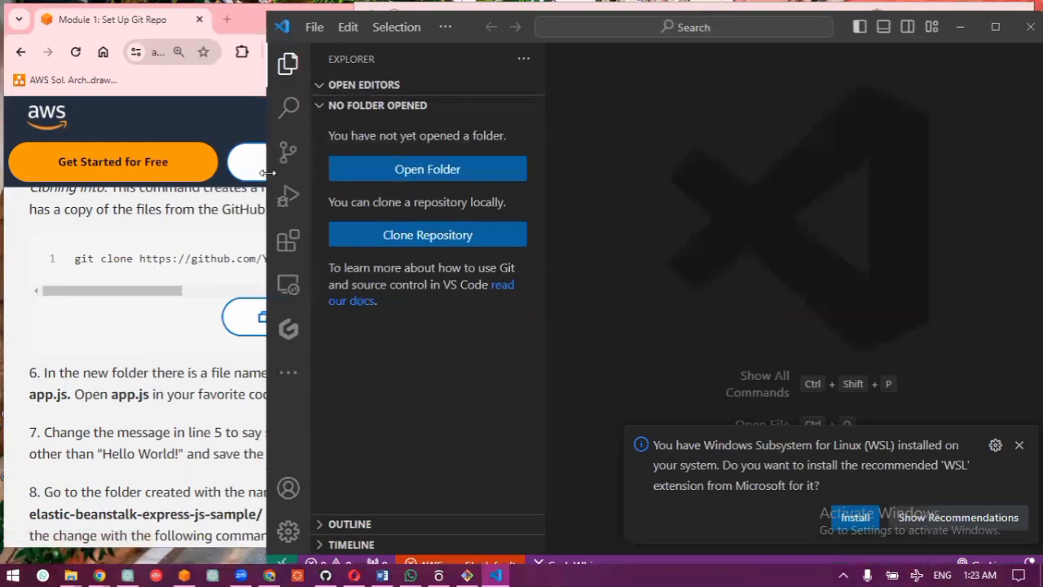
pyautogui.moveTo(268, 173); pyautogui.dragTo(366, 178)
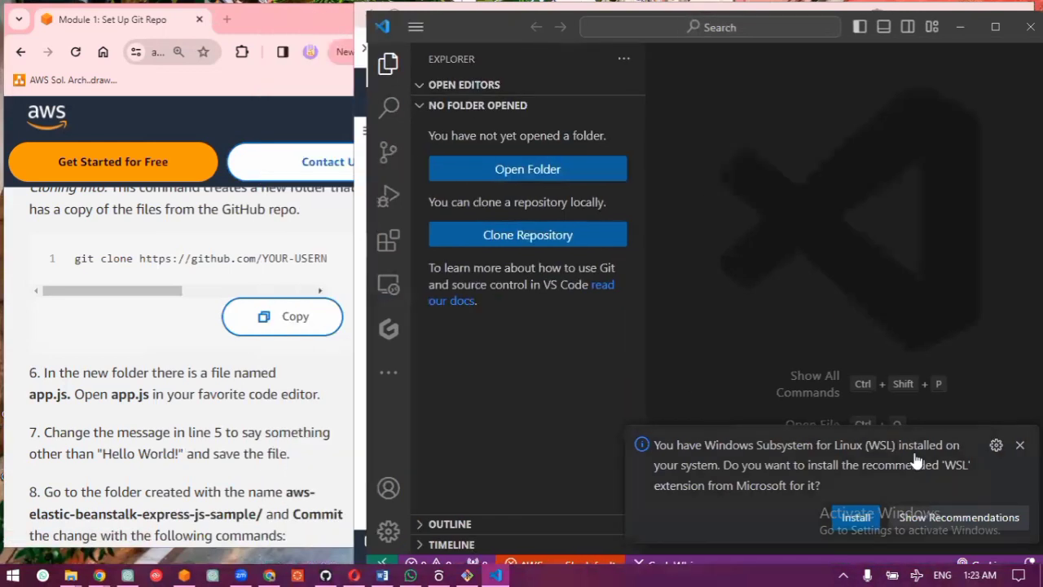
pyautogui.click(1019, 447)
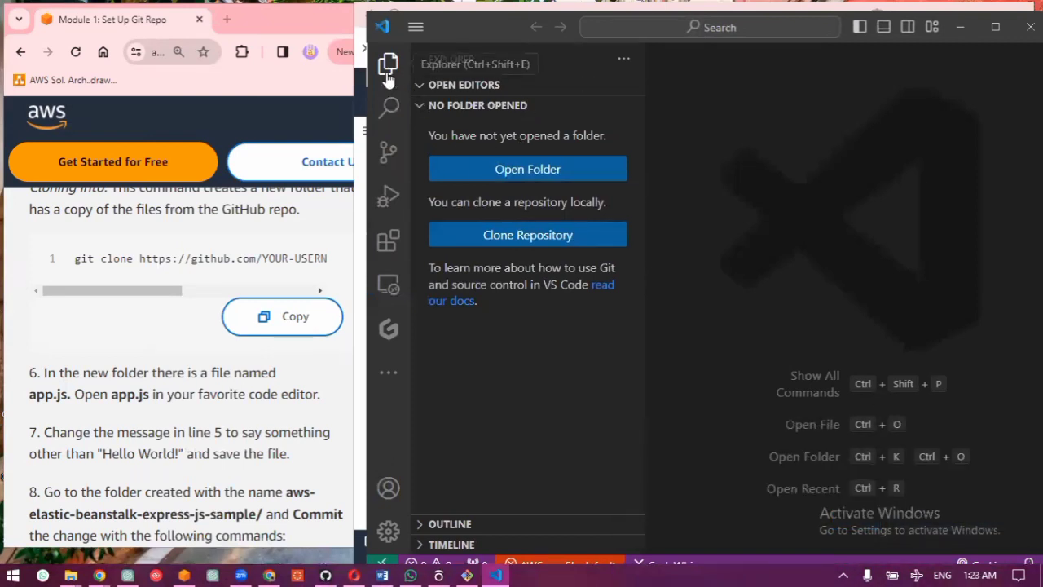
# Step: Open the aws-elastic-beanstalk-express-js-sample folder from the Desktop as the editor's project folder
pyautogui.click(414, 28)
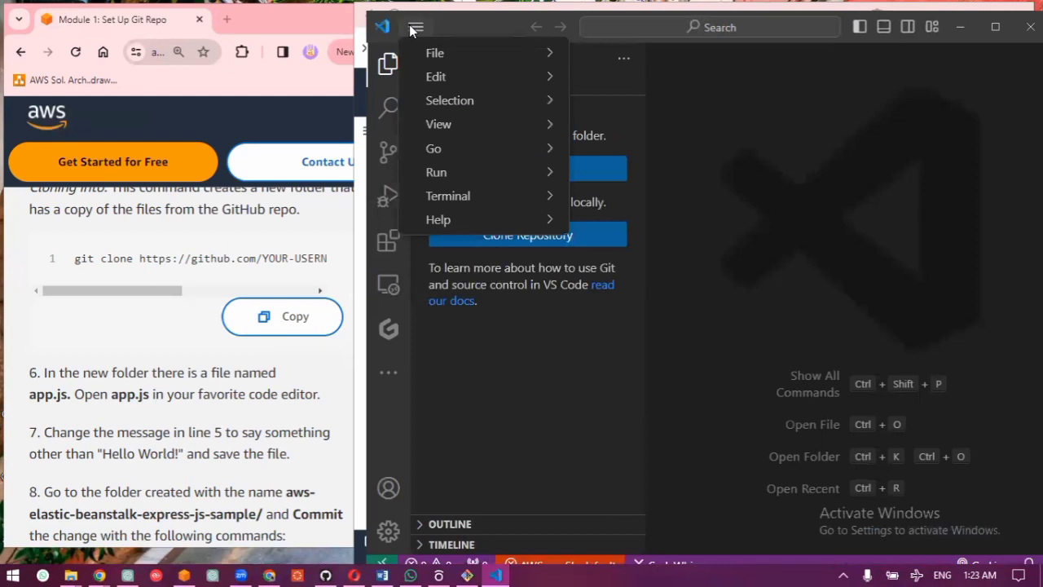
pyautogui.moveTo(477, 52)
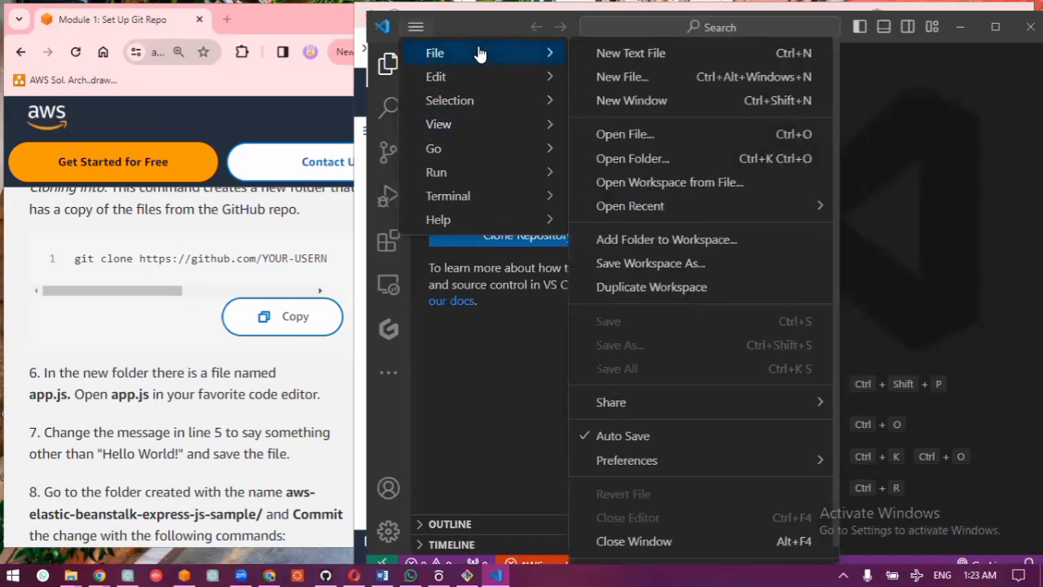
pyautogui.click(624, 160)
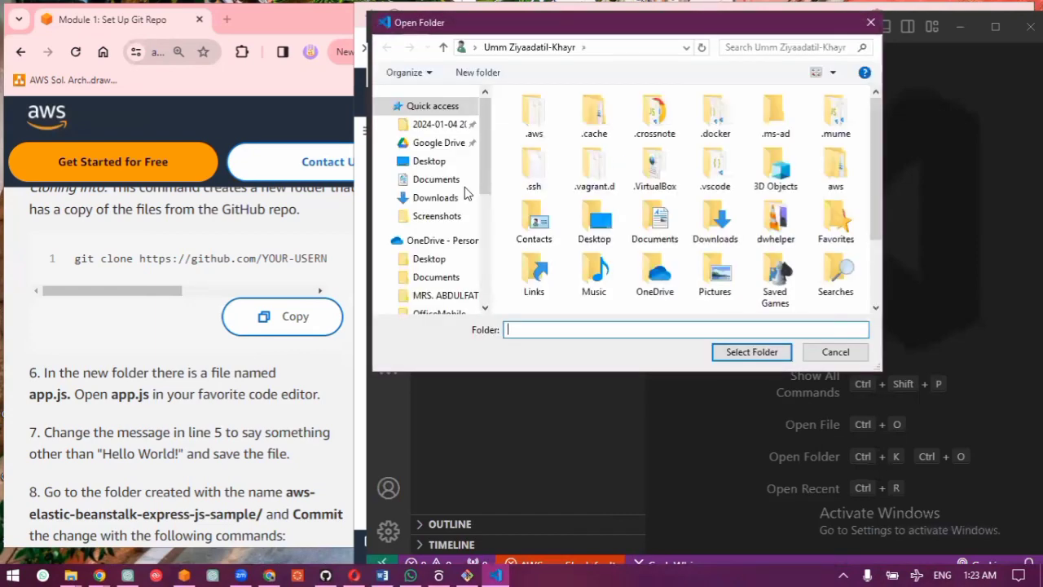
pyautogui.click(432, 162)
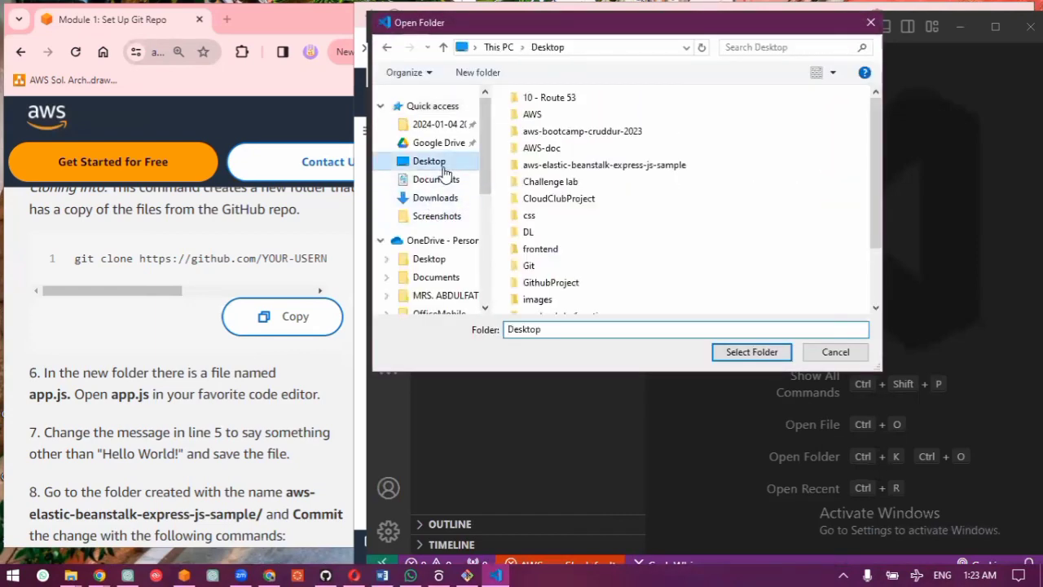
pyautogui.click(601, 166)
pyautogui.click(734, 353)
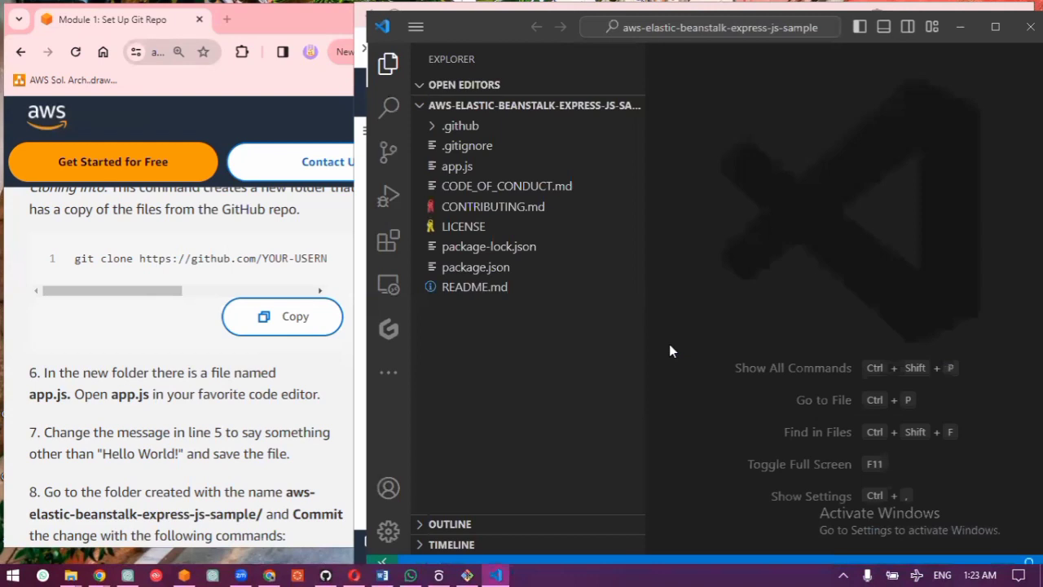
# Step: Open app.js and collapse the file explorer so that the whole code line 5 fits in the editor
pyautogui.click(445, 170)
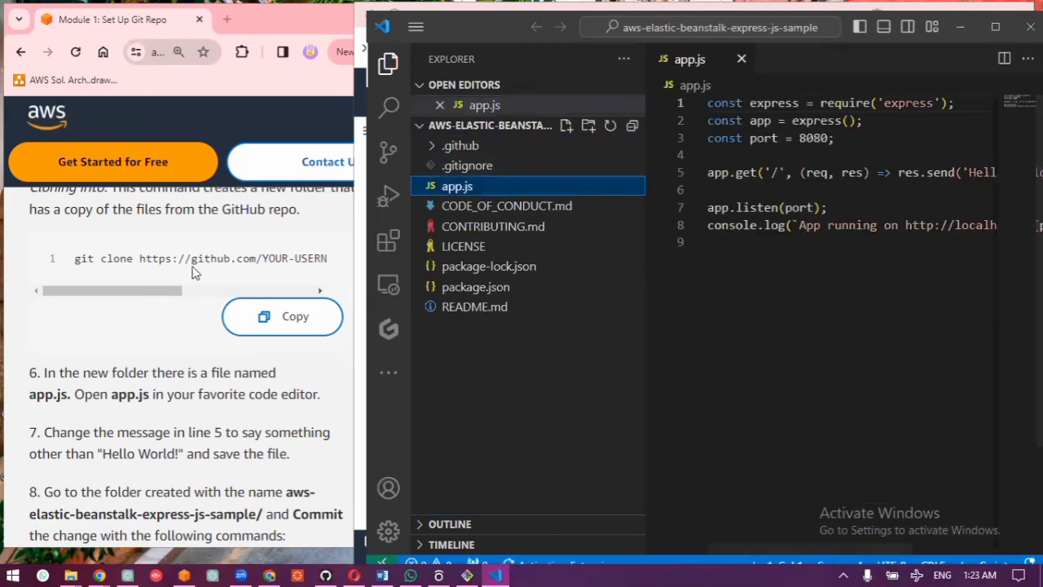
pyautogui.scroll(-3, 194, 272)
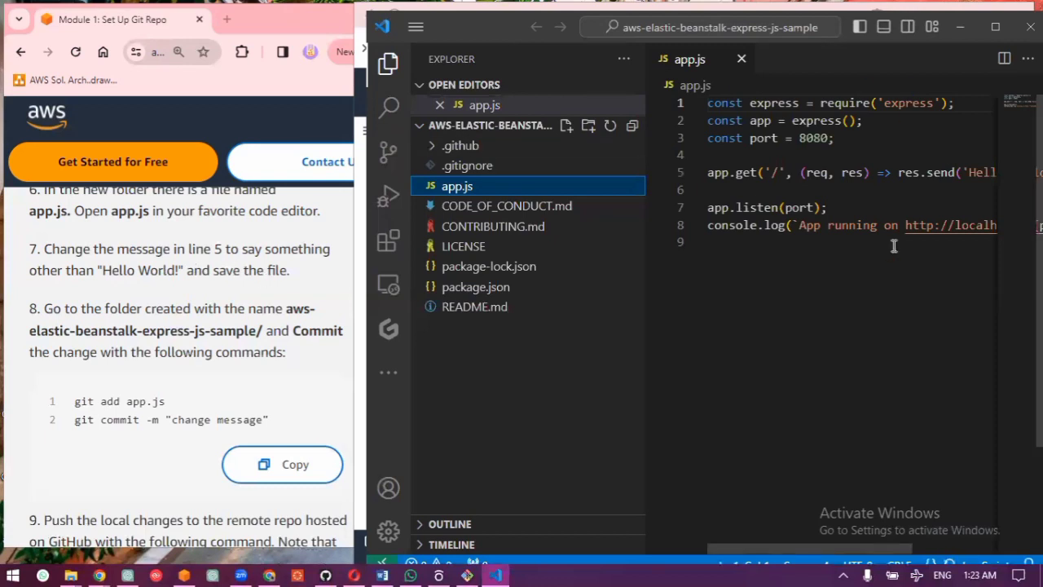
pyautogui.click(886, 208)
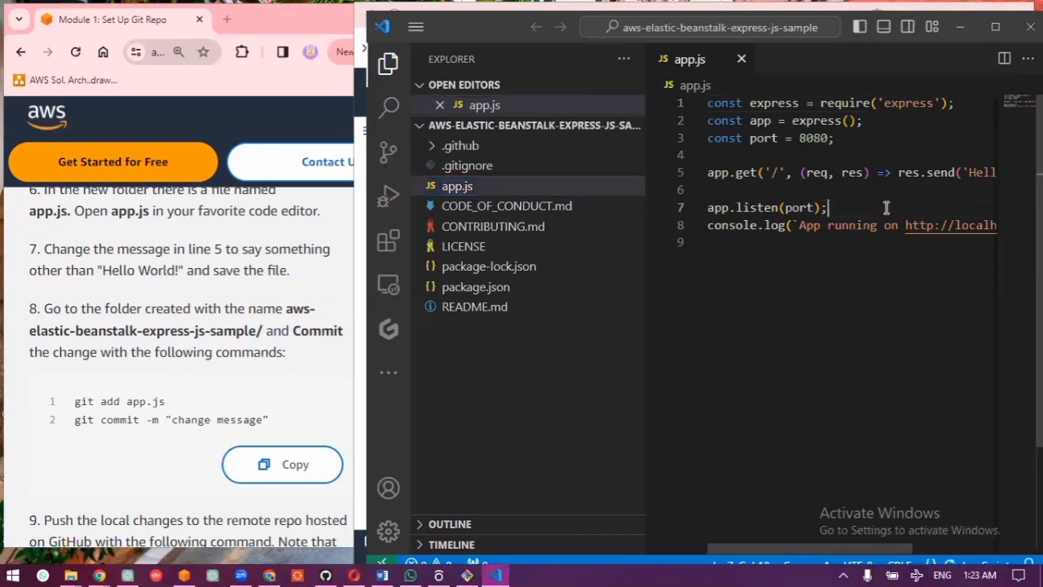
pyautogui.hscroll(3, 885, 204)
pyautogui.hscroll(-2, 885, 205)
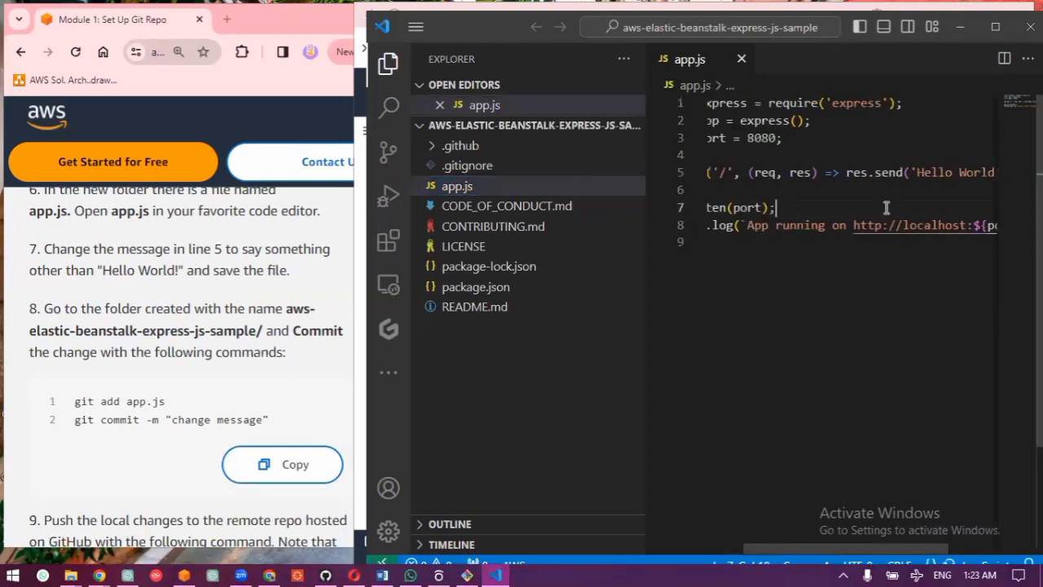
pyautogui.click(388, 63)
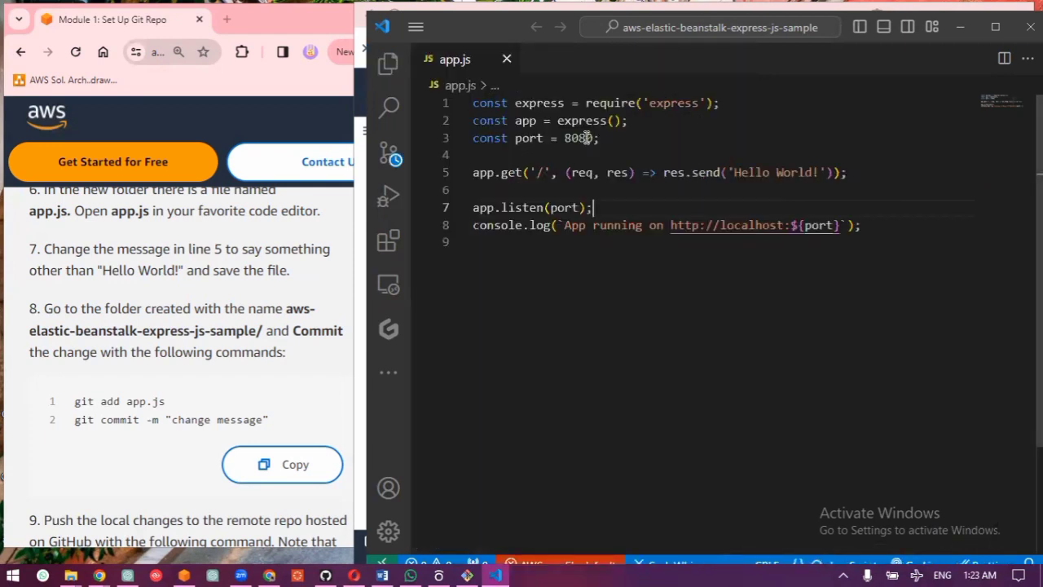
# Step: Append "I'm" and the author's first name to the "Hello World!" message on line 5 of app.js
pyautogui.click(821, 173)
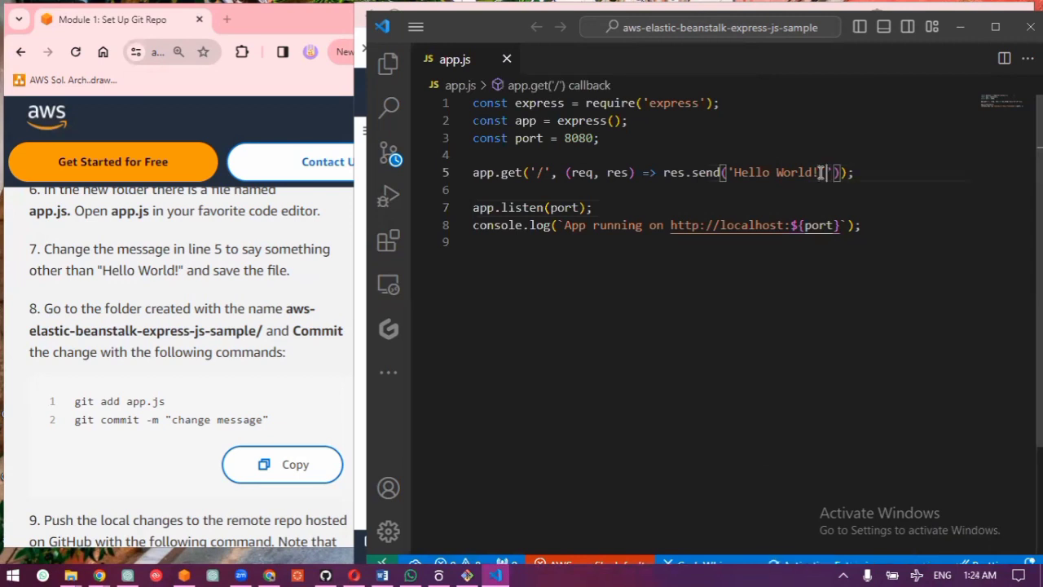
pyautogui.write("I'm ")
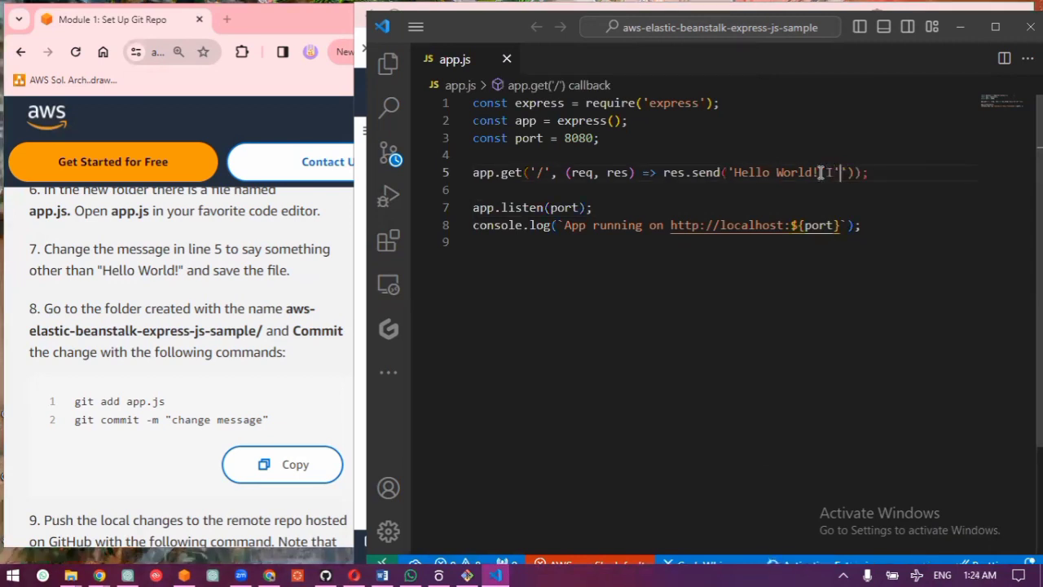
pyautogui.write('Fauz')
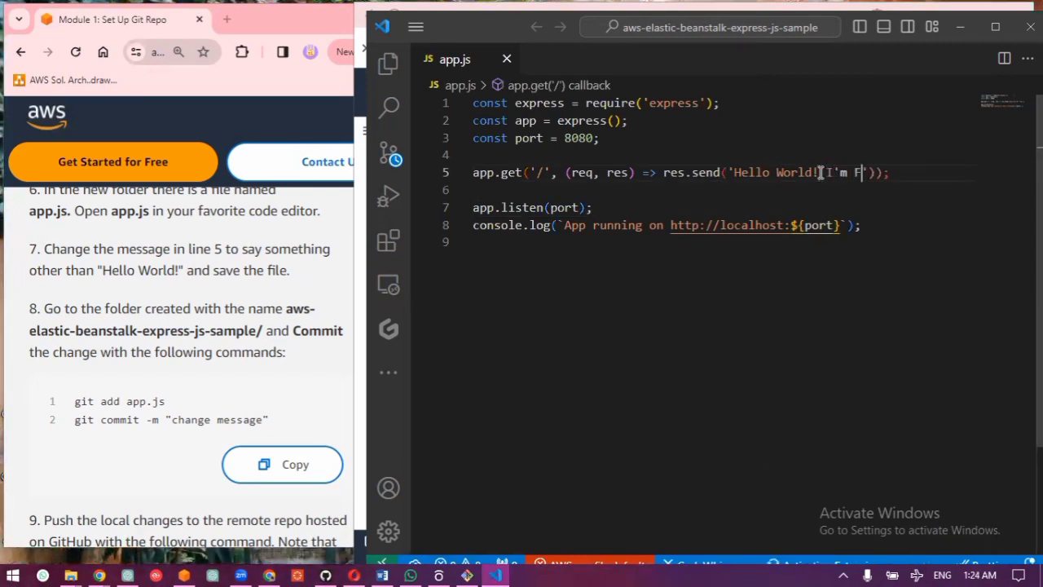
pyautogui.write('i')
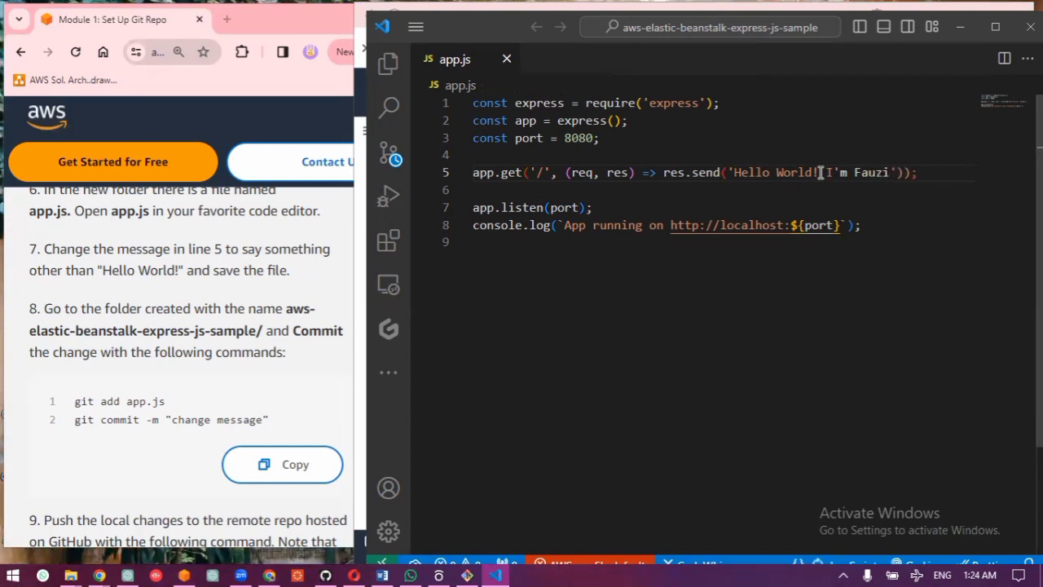
pyautogui.write('yya')
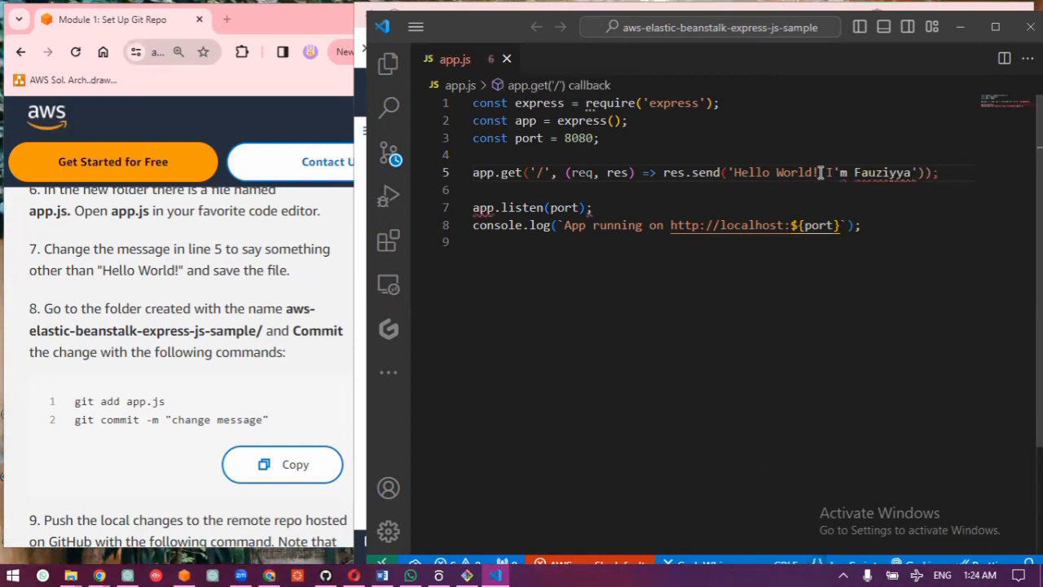
pyautogui.write('h')
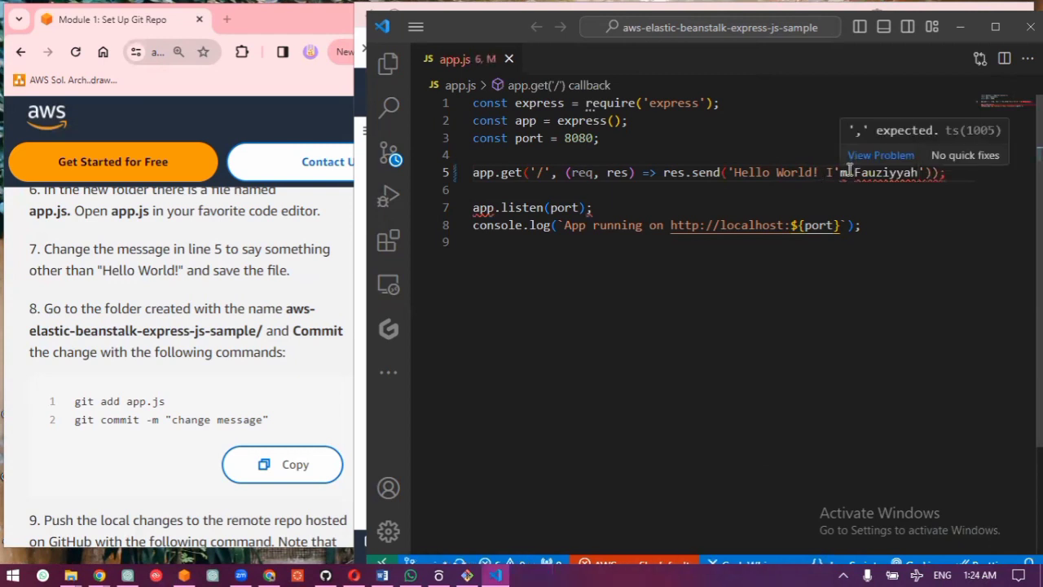
# Step: Replace "I'm" with "I am" in the line 5 message and end the message with a period
pyautogui.press('BackSpace')
pyautogui.press('BackSpace')
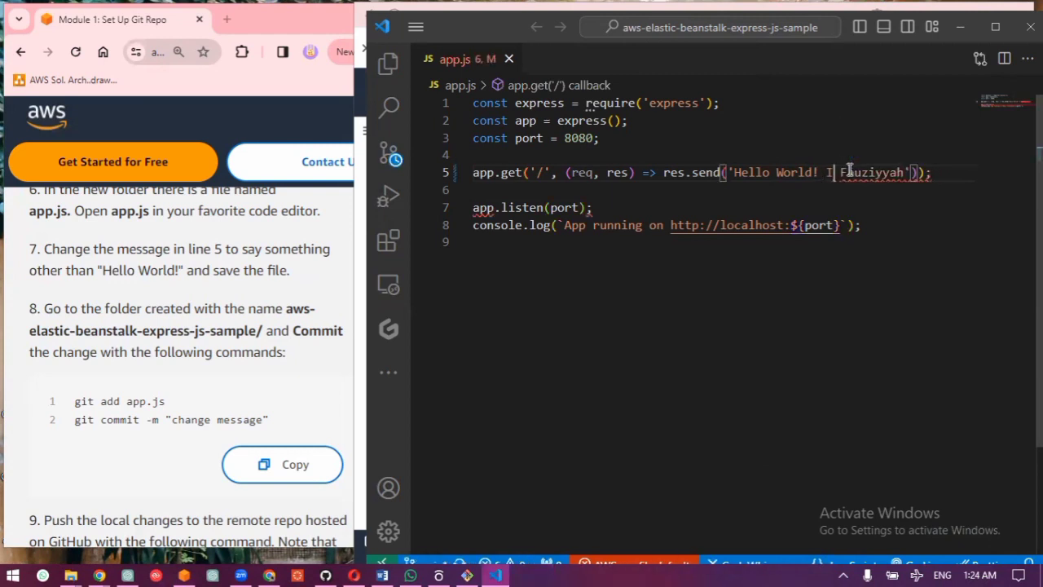
pyautogui.write('am')
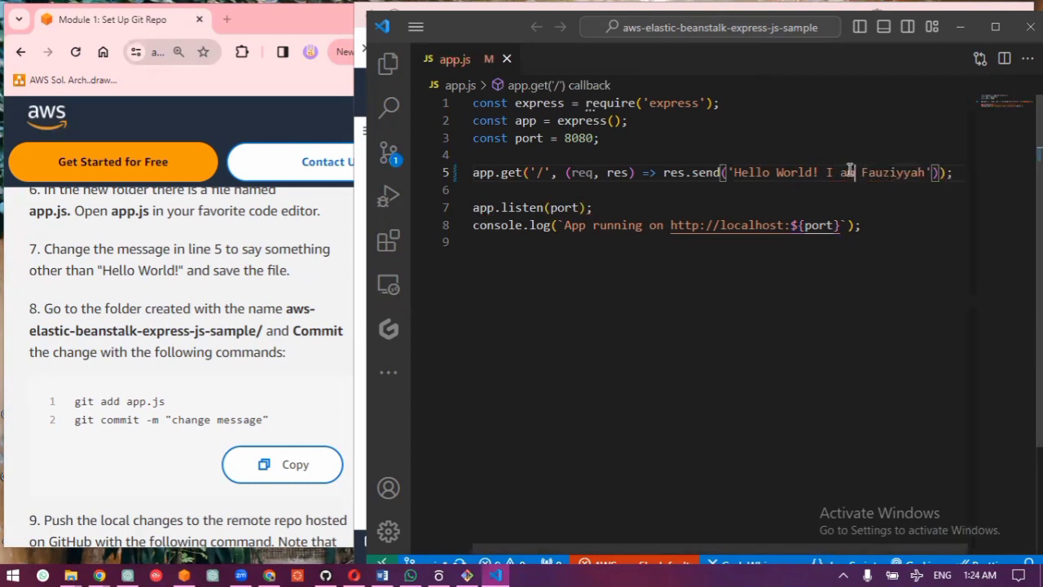
pyautogui.doubleClick(927, 172)
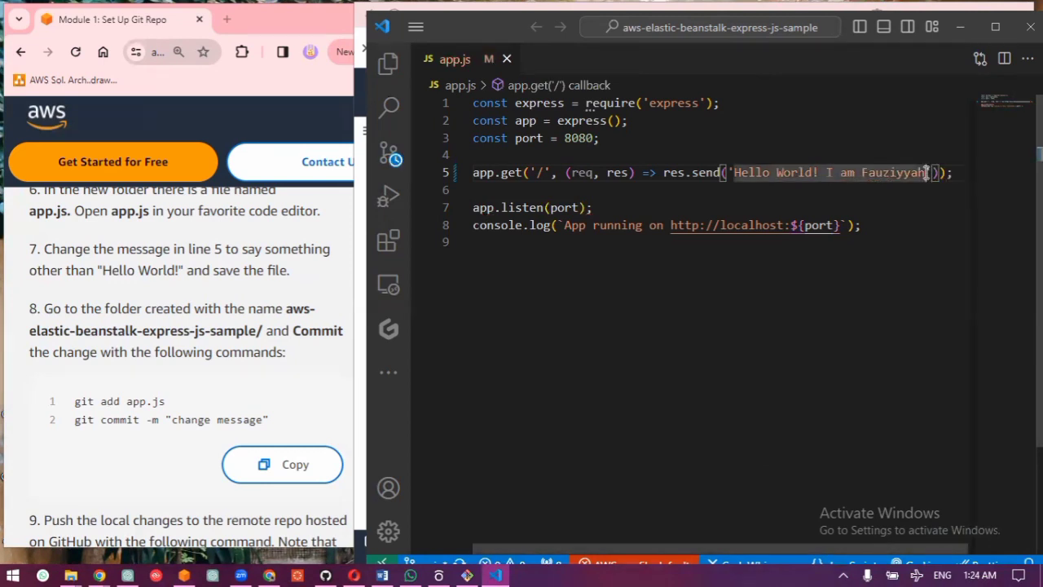
pyautogui.click(926, 172)
pyautogui.write("'")
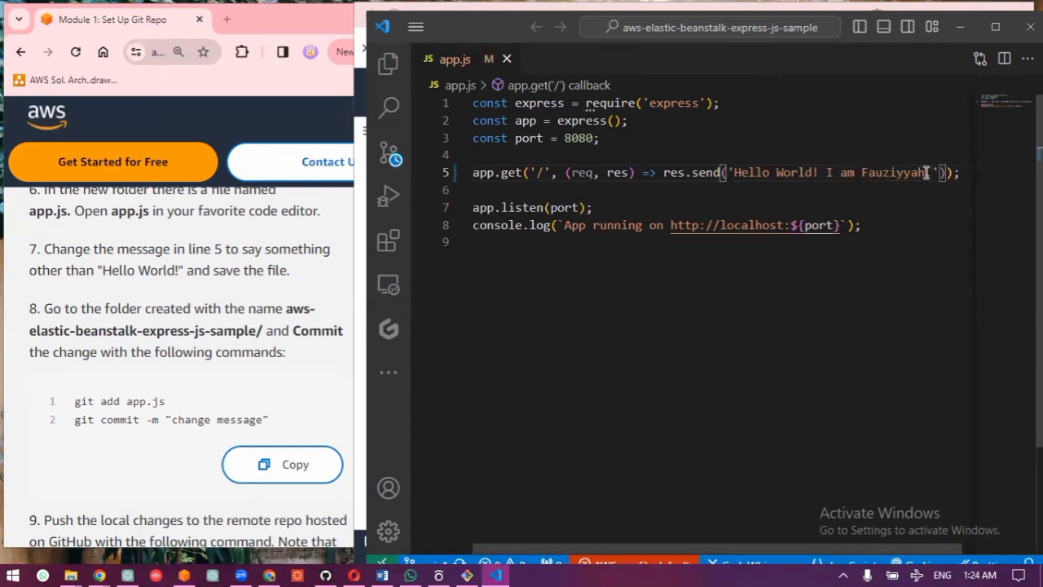
pyautogui.write('.')
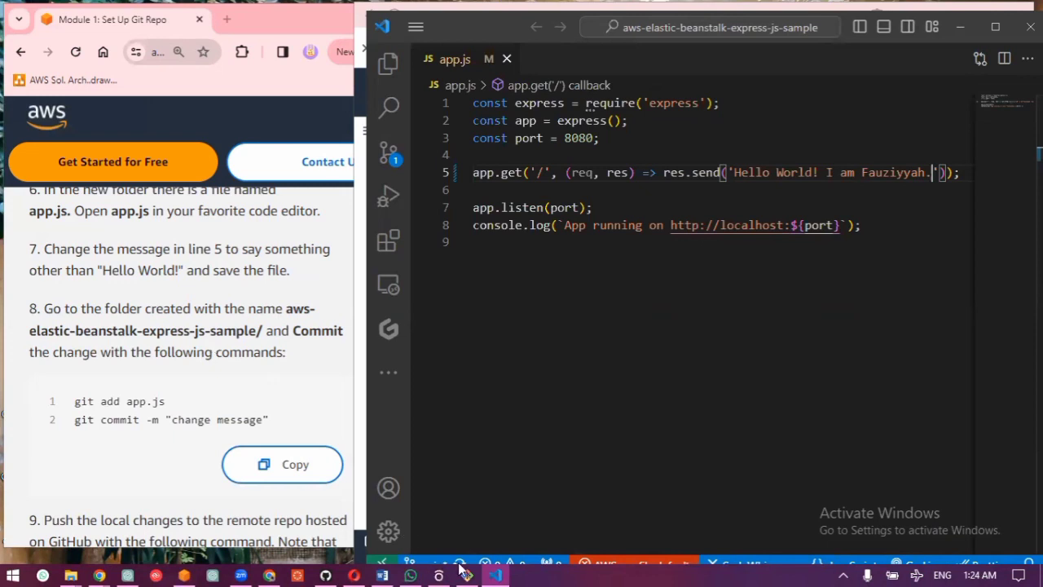
# Step: Switch to the Git Bash window and change into the aws-elastic-beanstalk-express-js-sample directory
pyautogui.moveTo(473, 568)
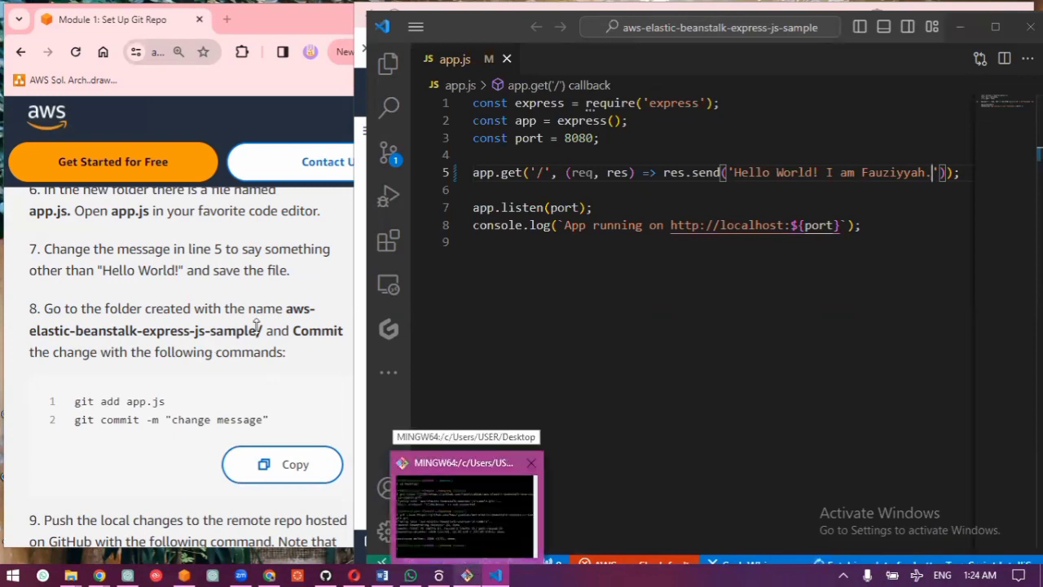
pyautogui.click(471, 533)
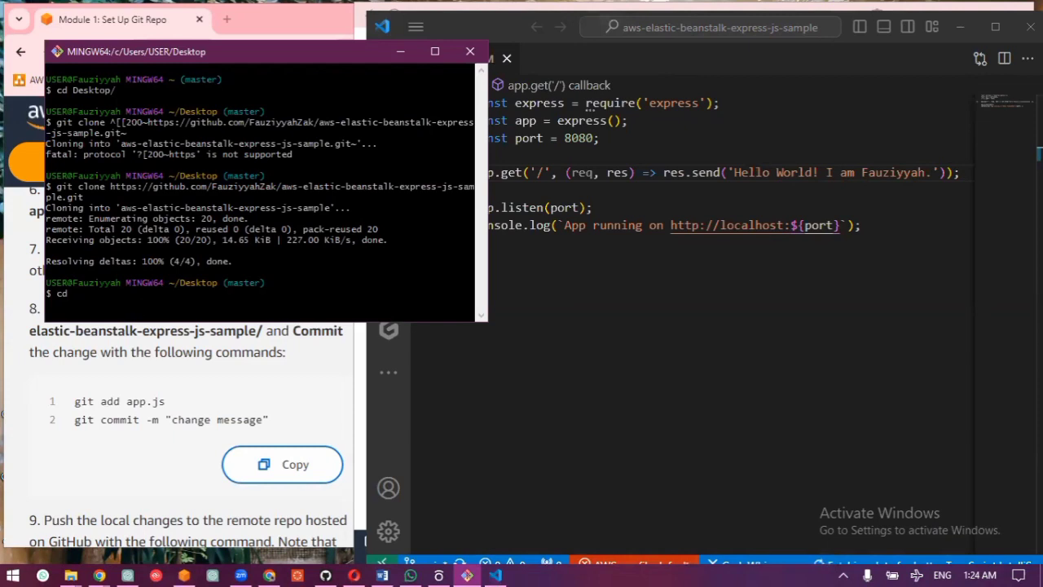
pyautogui.write('cd aws')
pyautogui.press('Tab')
pyautogui.press('Tab')
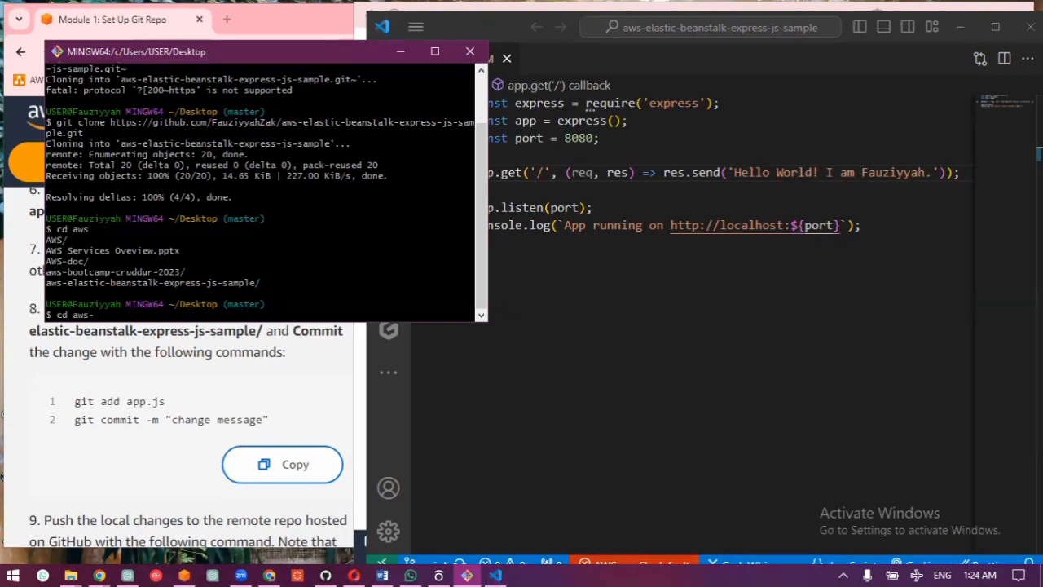
pyautogui.press('Tab')
pyautogui.press('Tab')
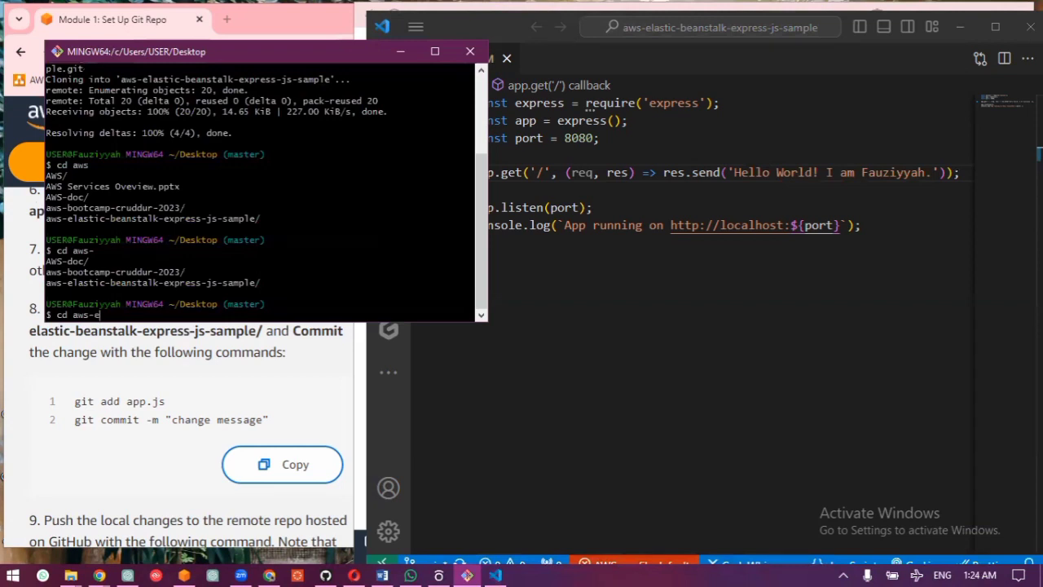
pyautogui.write('ela')
pyautogui.press('Tab')
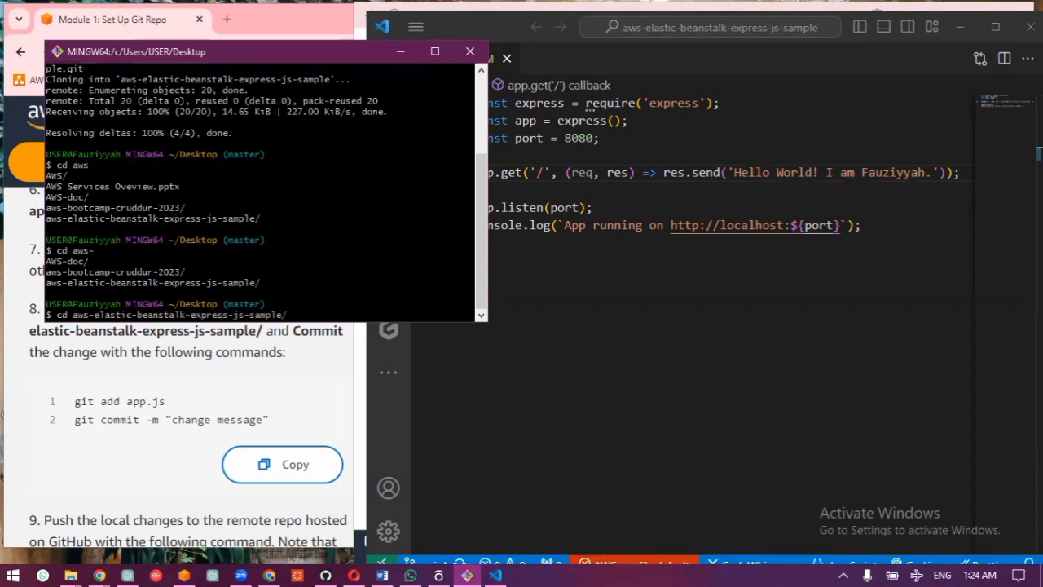
pyautogui.press('Return')
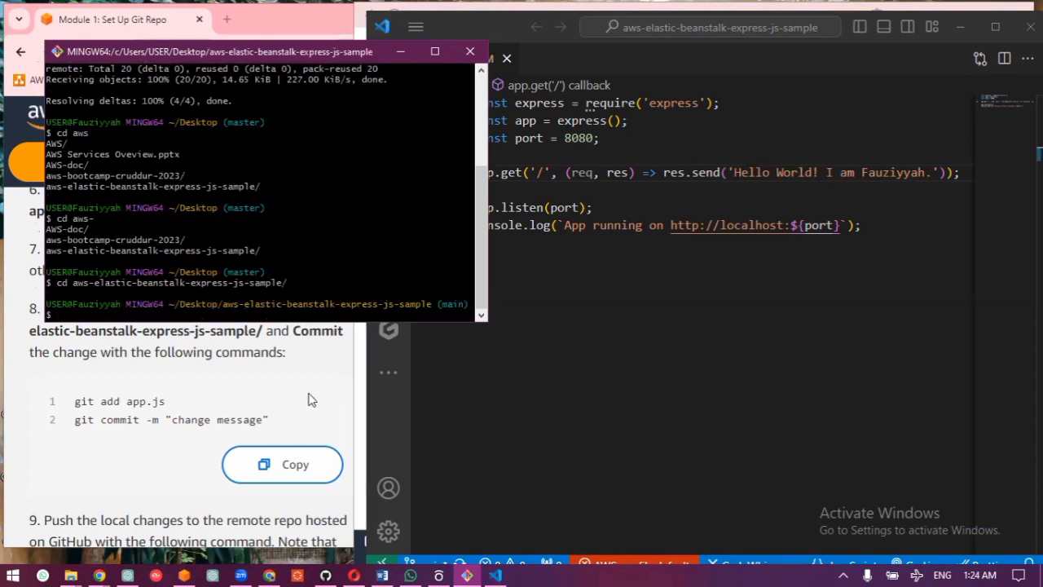
# Step: Return to Visual Studio Code and open its integrated terminal for the project folder
pyautogui.click(217, 352)
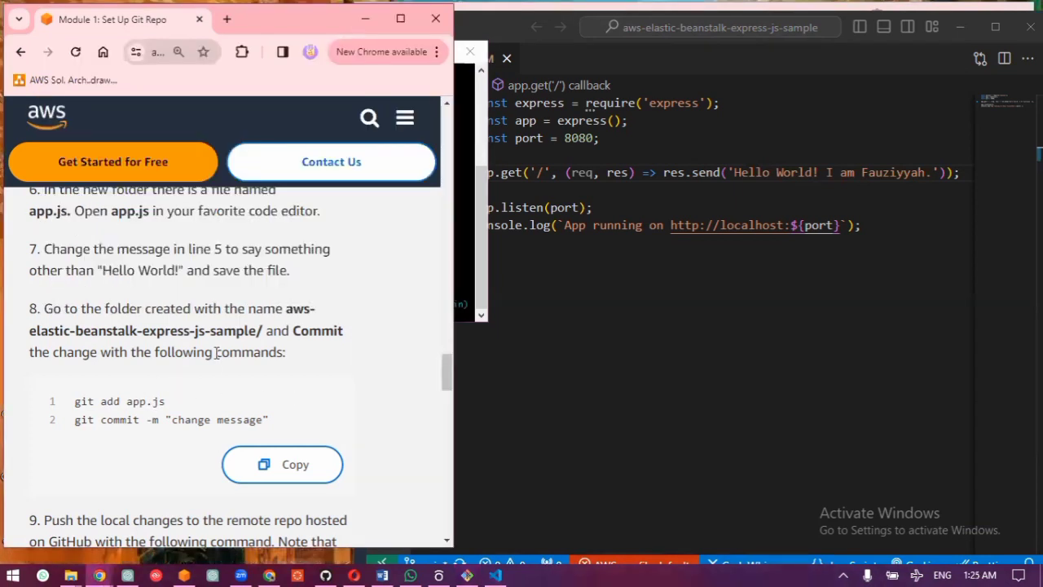
pyautogui.click(817, 374)
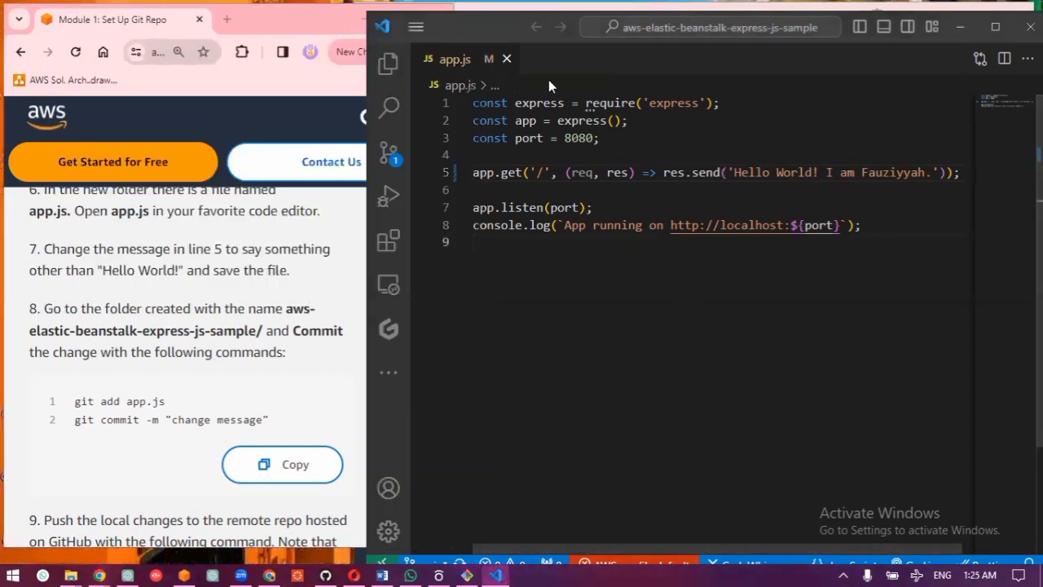
pyautogui.click(415, 29)
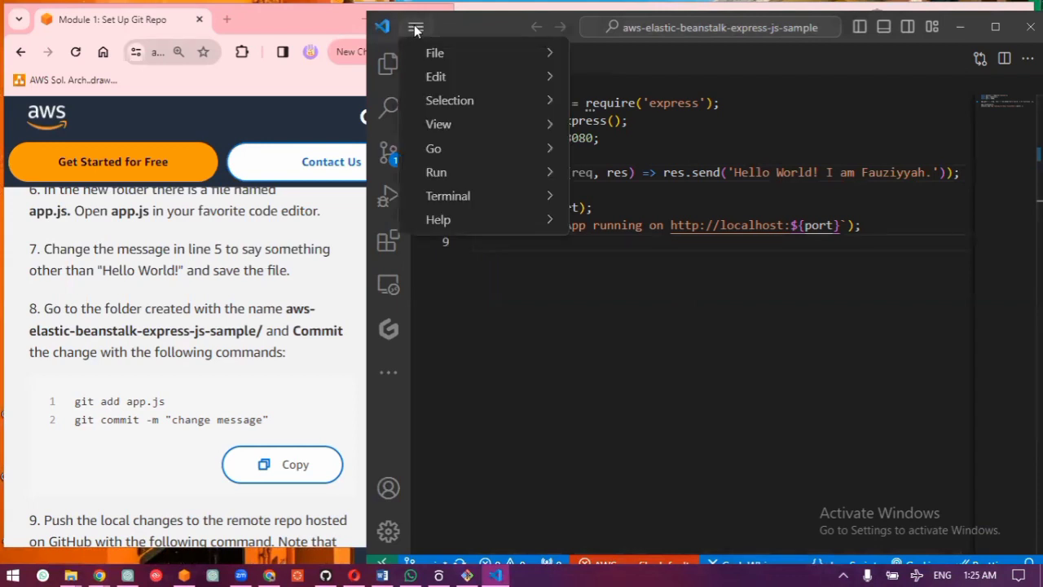
pyautogui.click(415, 28)
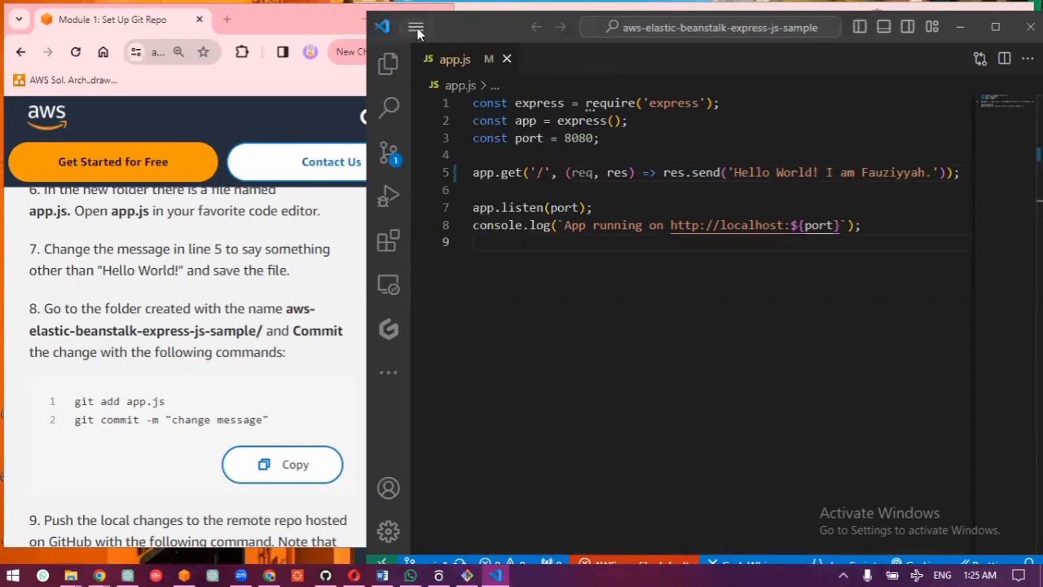
pyautogui.click(416, 29)
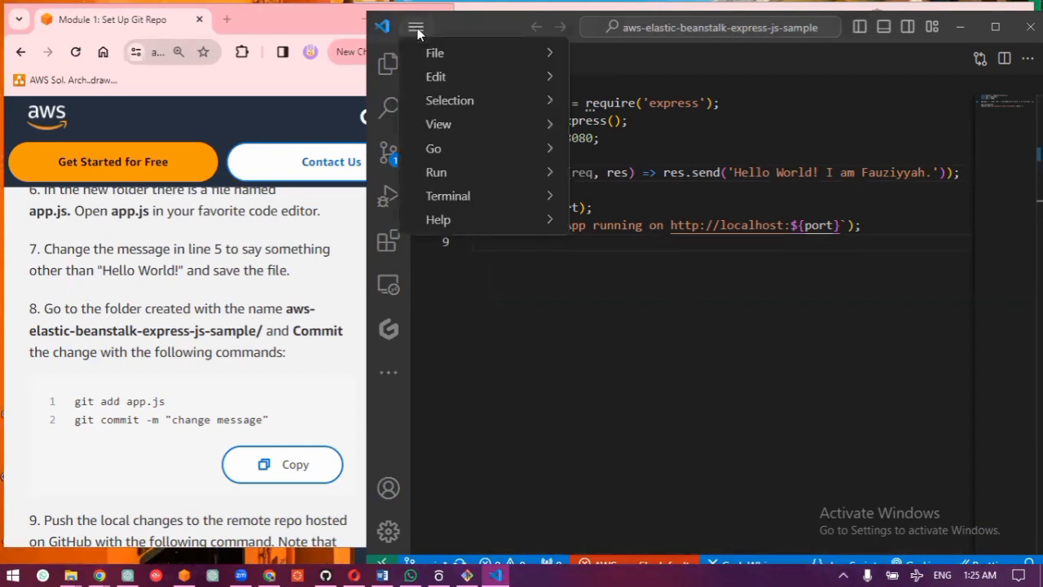
pyautogui.moveTo(553, 128)
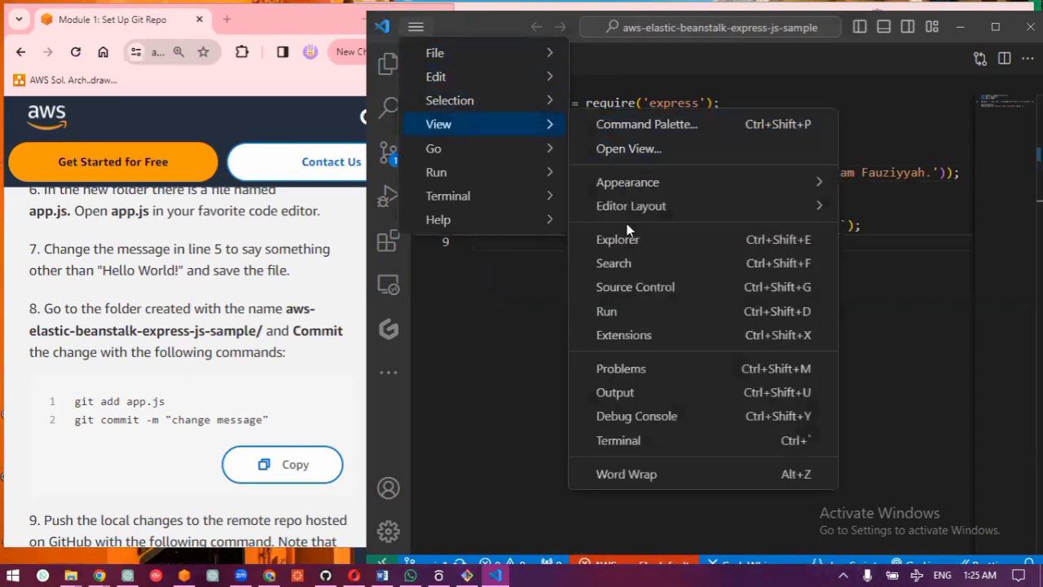
pyautogui.click(592, 443)
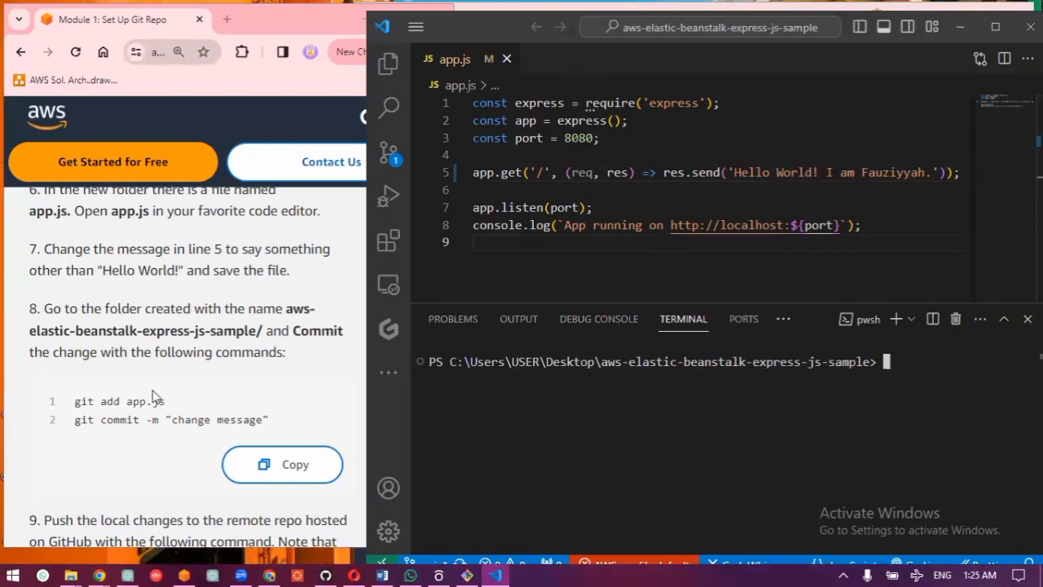
# Step: Copy the git add and git commit commands from tutorial step 8 in the browser into the editor's terminal
pyautogui.click(267, 467)
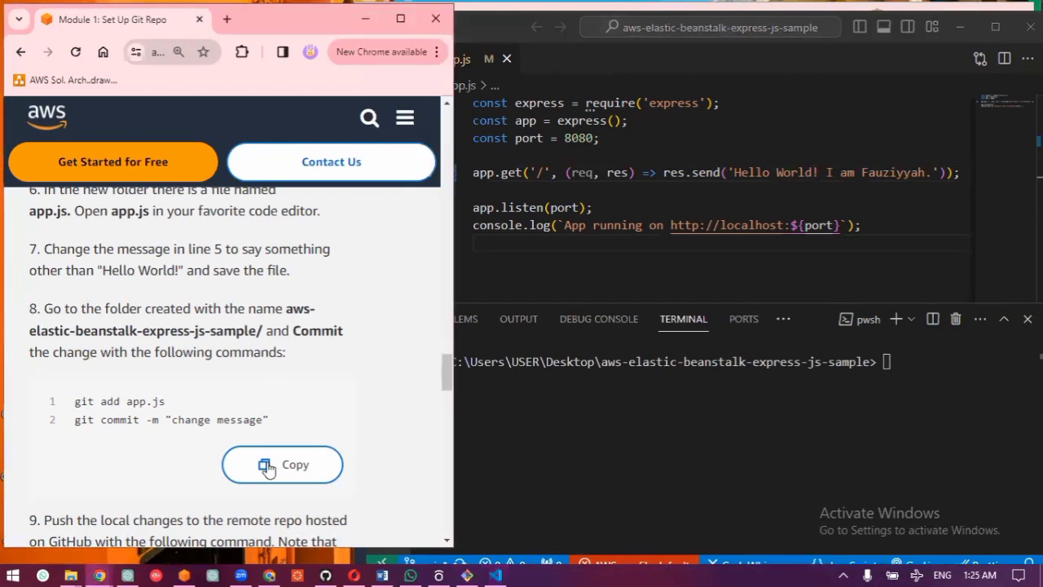
pyautogui.click(890, 364)
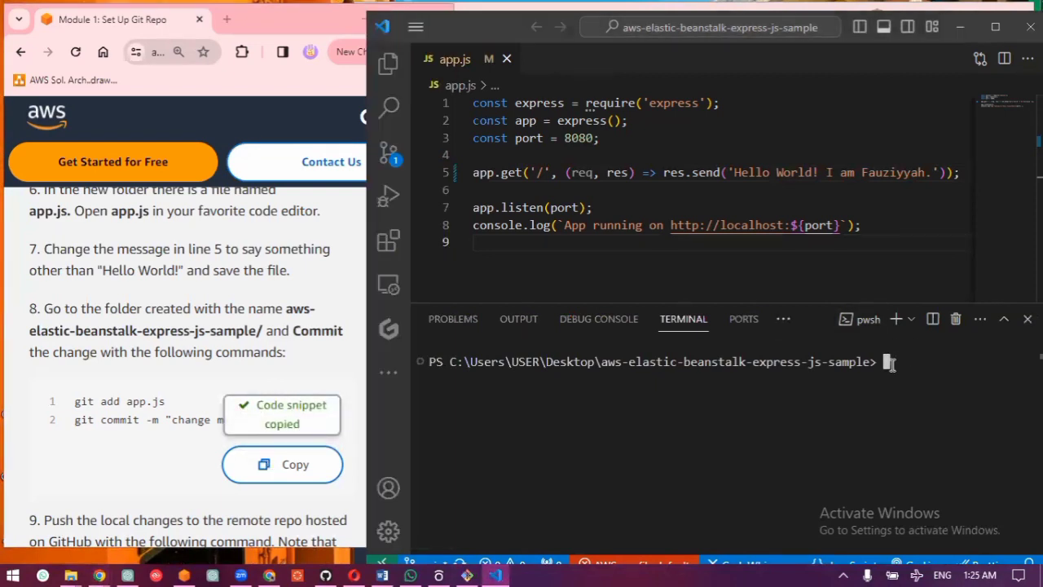
pyautogui.hotkey('ctrl', 'v')
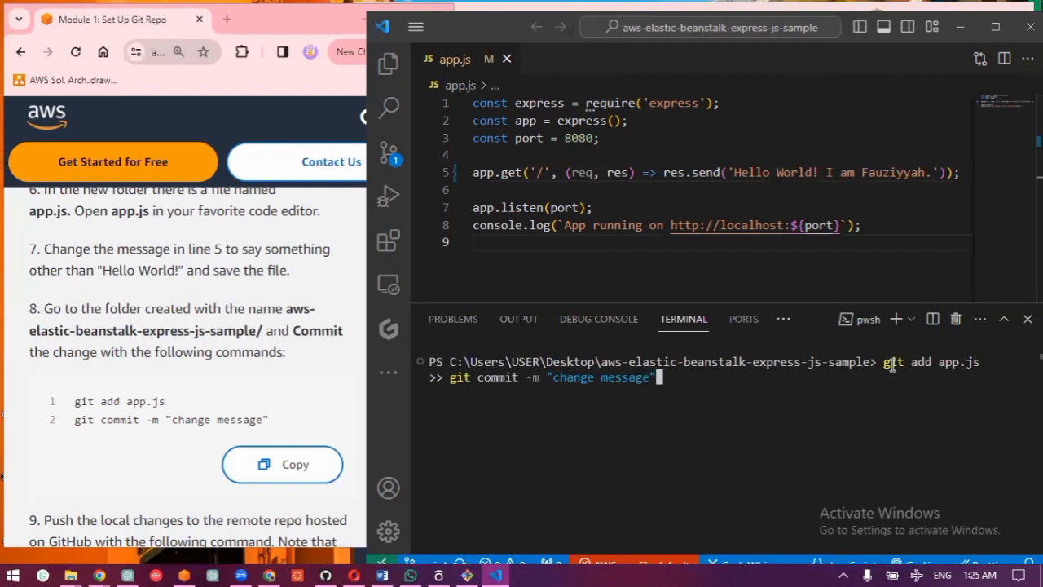
# Step: Replace the commit message with "First Commit" and run the commands to stage and commit app.js
pyautogui.press('Left')
pyautogui.press('BackSpace')
pyautogui.press('BackSpace')
pyautogui.press('BackSpace')
pyautogui.press('BackSpace')
pyautogui.press('BackSpace')
pyautogui.press('BackSpace')
pyautogui.press('BackSpace')
pyautogui.press('BackSpace')
pyautogui.press('BackSpace')
pyautogui.press('BackSpace')
pyautogui.press('BackSpace')
pyautogui.press('BackSpace')
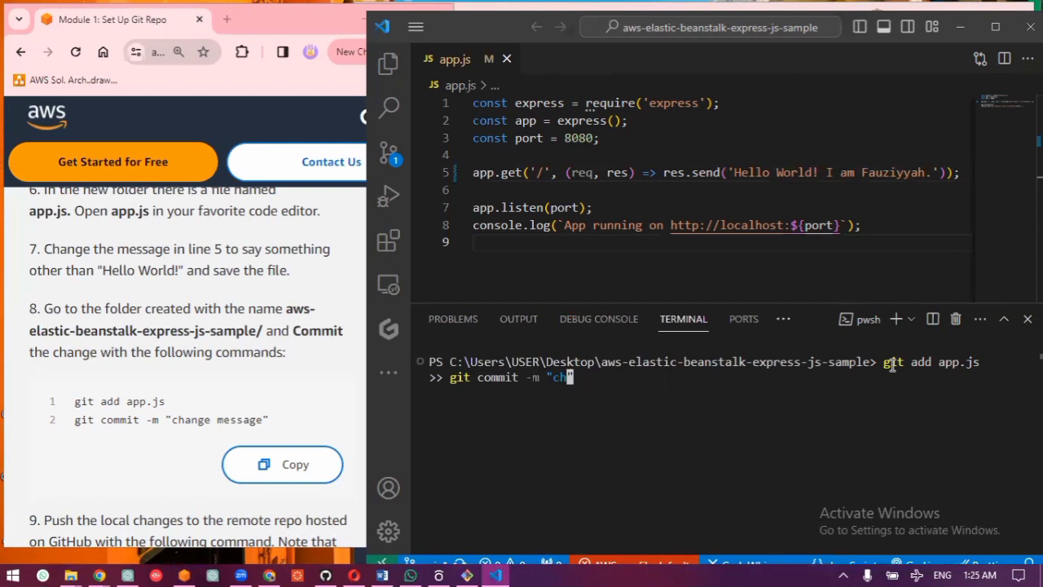
pyautogui.press('BackSpace')
pyautogui.press('BackSpace')
pyautogui.write('Fis')
pyautogui.press('BackSpace')
pyautogui.press('BackSpace')
pyautogui.write('irst ')
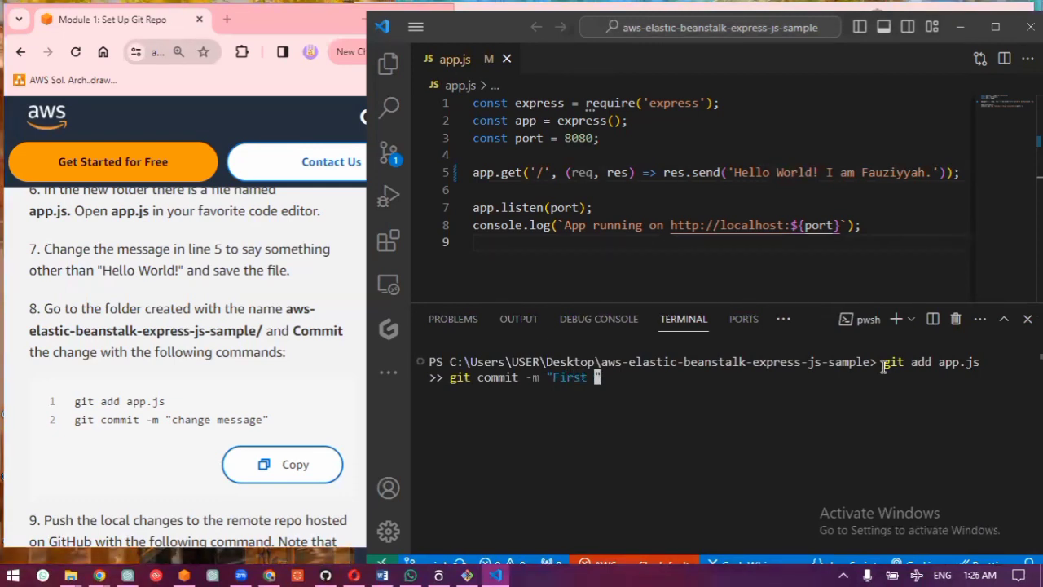
pyautogui.write('Commit')
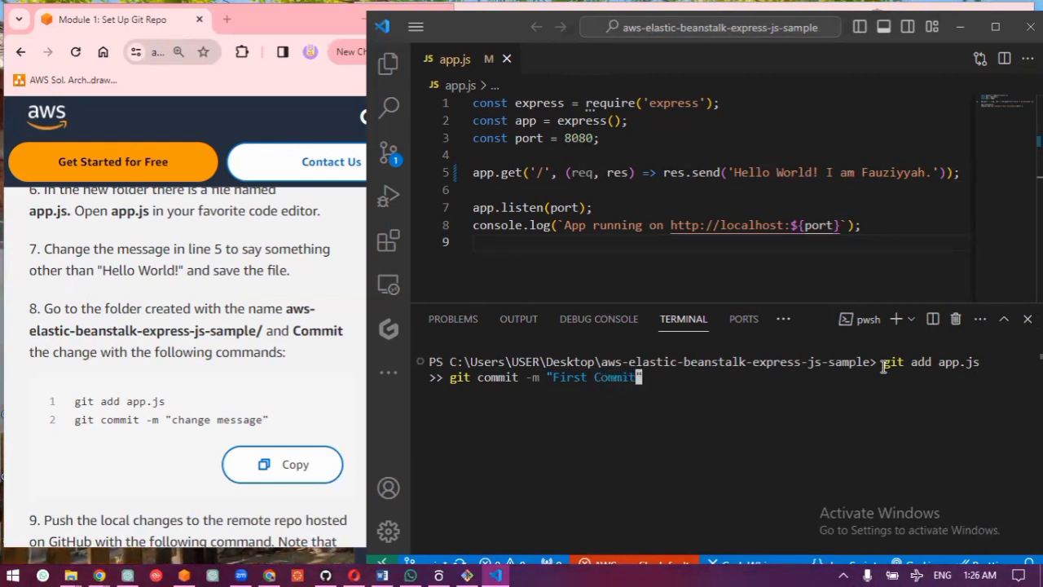
pyautogui.press('Return')
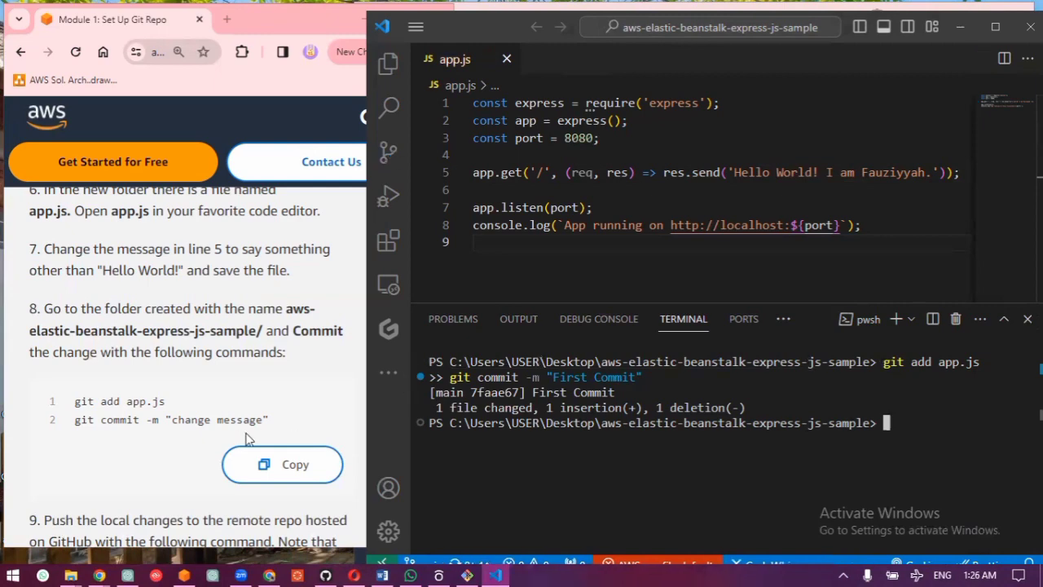
# Step: Push the commit to the remote repository with git push and enlarge the terminal panel to show more output
pyautogui.scroll(-3, 244, 456)
pyautogui.scroll(1, 248, 441)
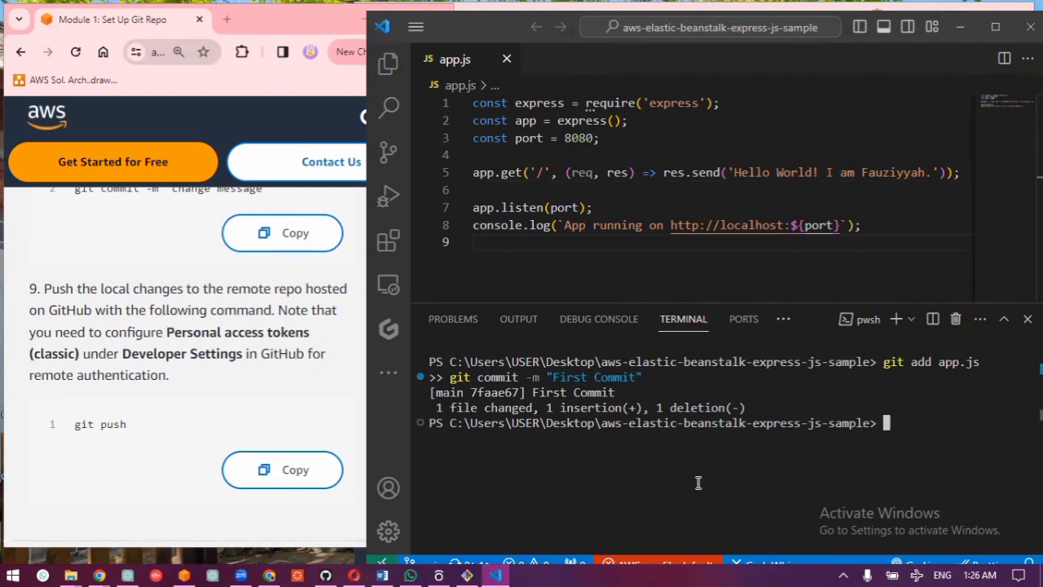
pyautogui.write('git')
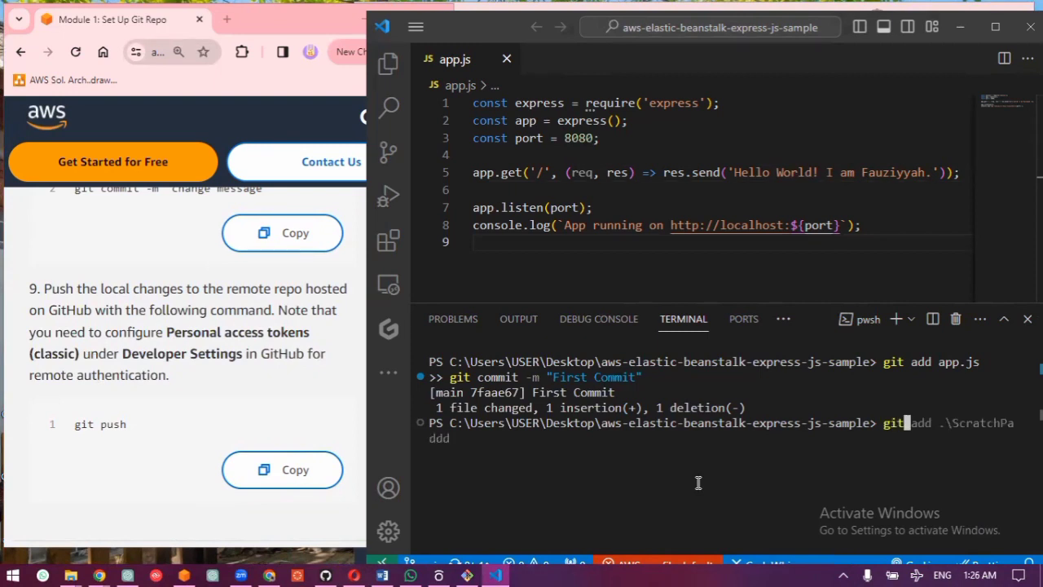
pyautogui.write(' p')
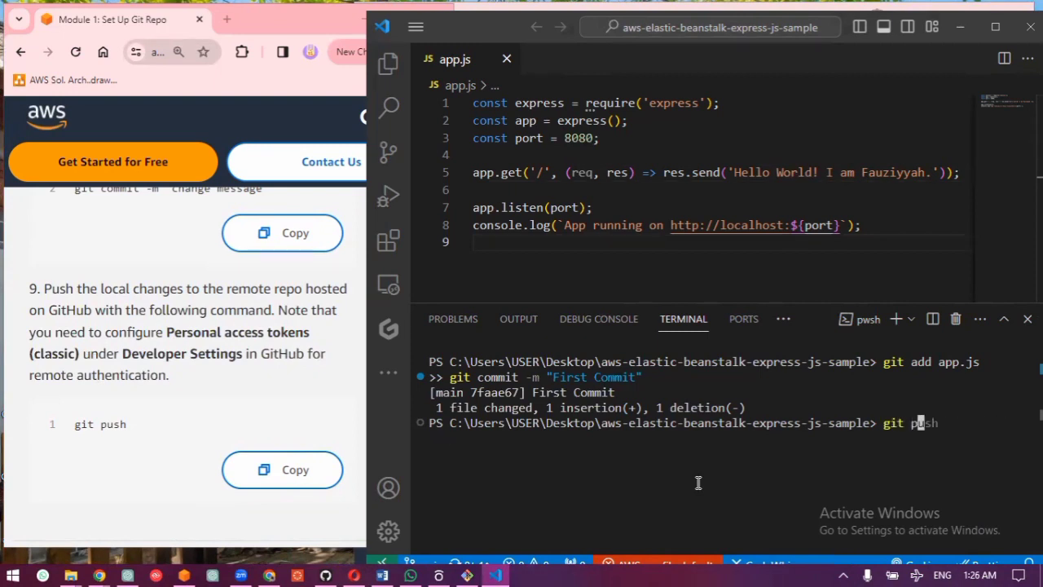
pyautogui.write('ush')
pyautogui.press('Return')
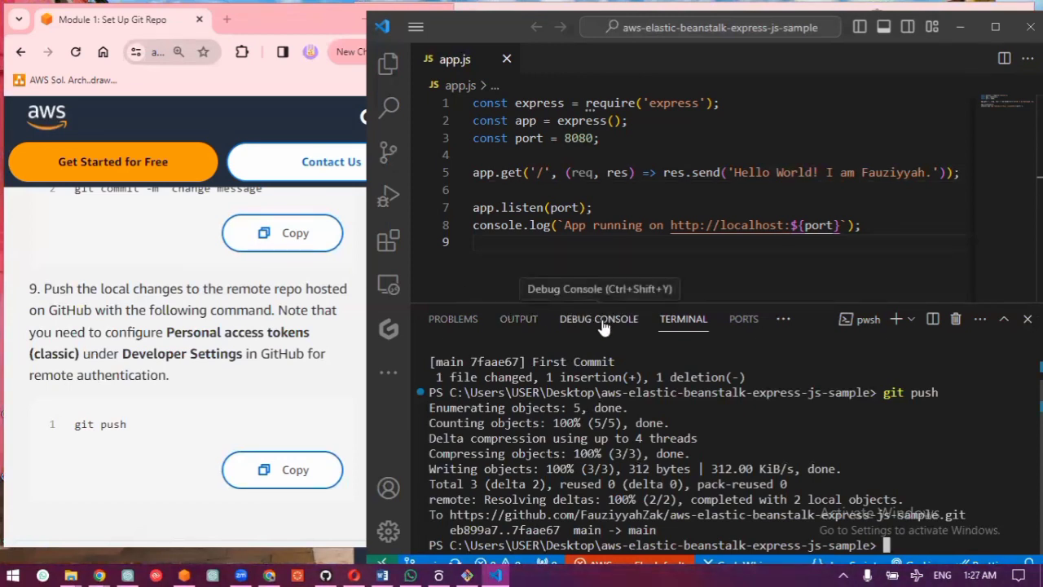
pyautogui.moveTo(610, 300); pyautogui.dragTo(611, 235)
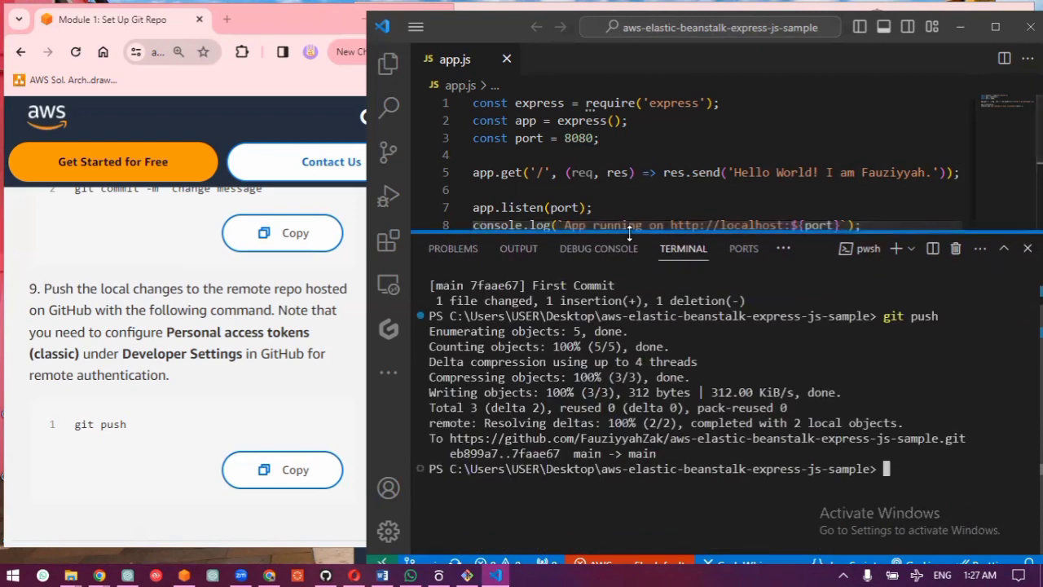
pyautogui.moveTo(631, 235); pyautogui.dragTo(631, 183)
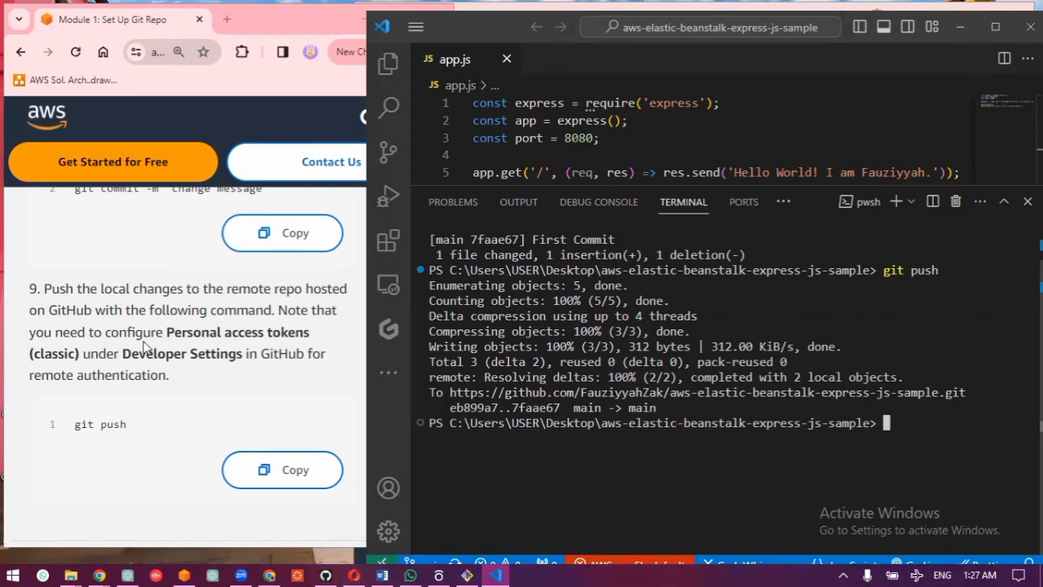
# Step: Expand the "Test your changes" section of the tutorial in the browser and read its instructions
pyautogui.scroll(-3, 146, 342)
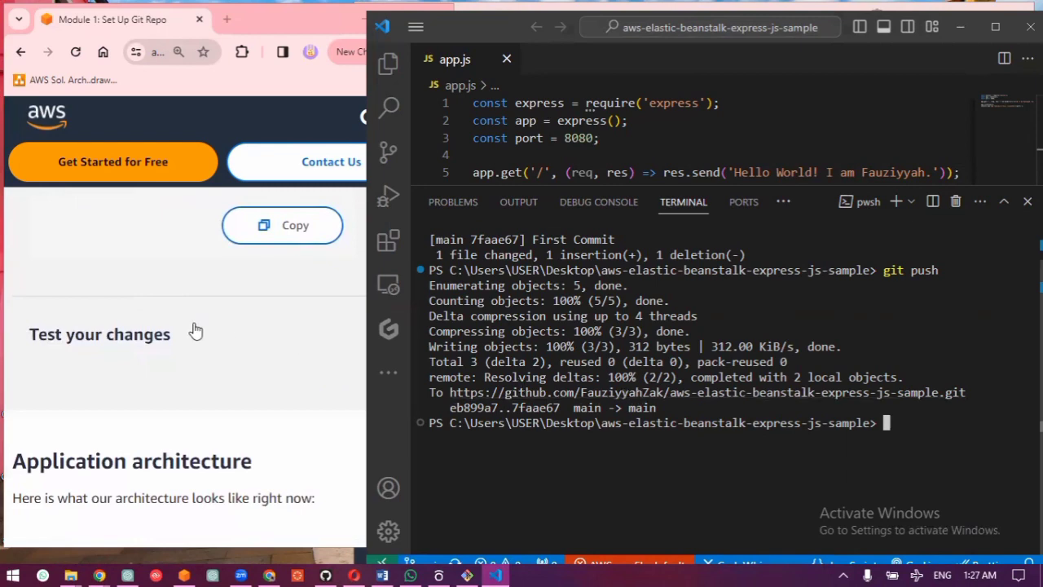
pyautogui.click(144, 337)
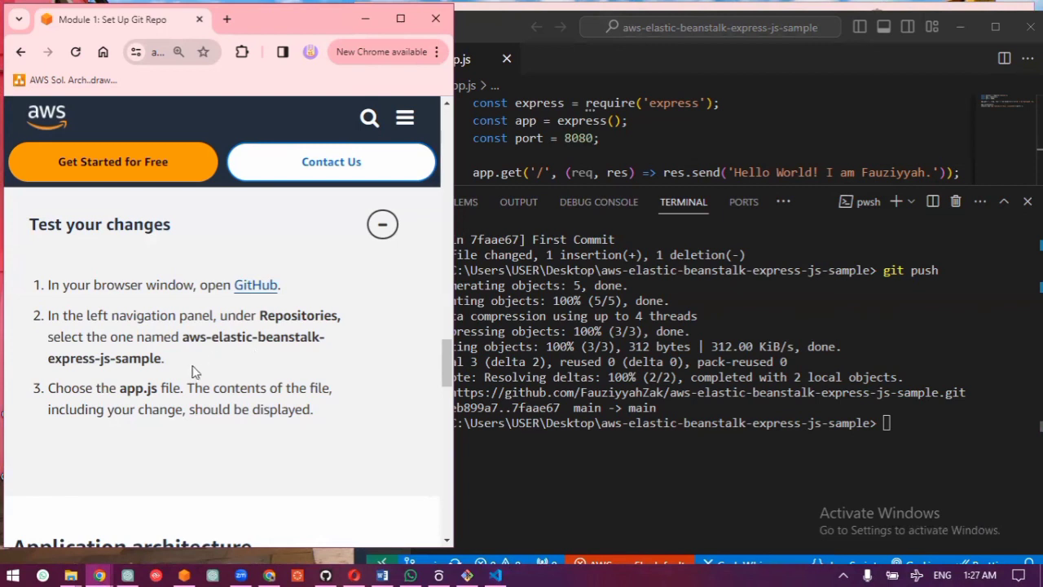
pyautogui.scroll(-3, 245, 372)
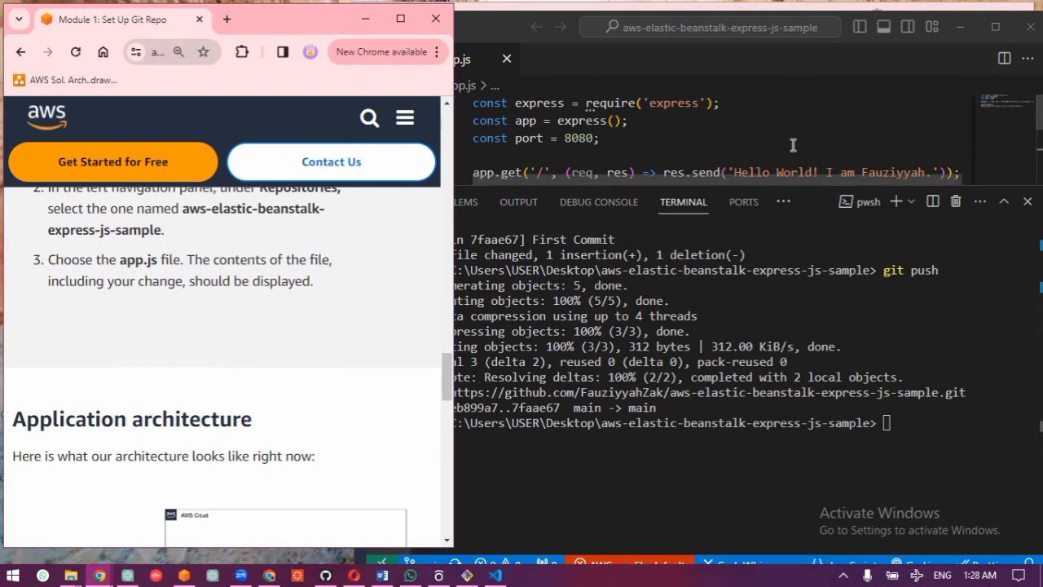
# Step: Switch to the forked repository on GitHub, reload its page and open app.js to check the pushed message
pyautogui.click(326, 574)
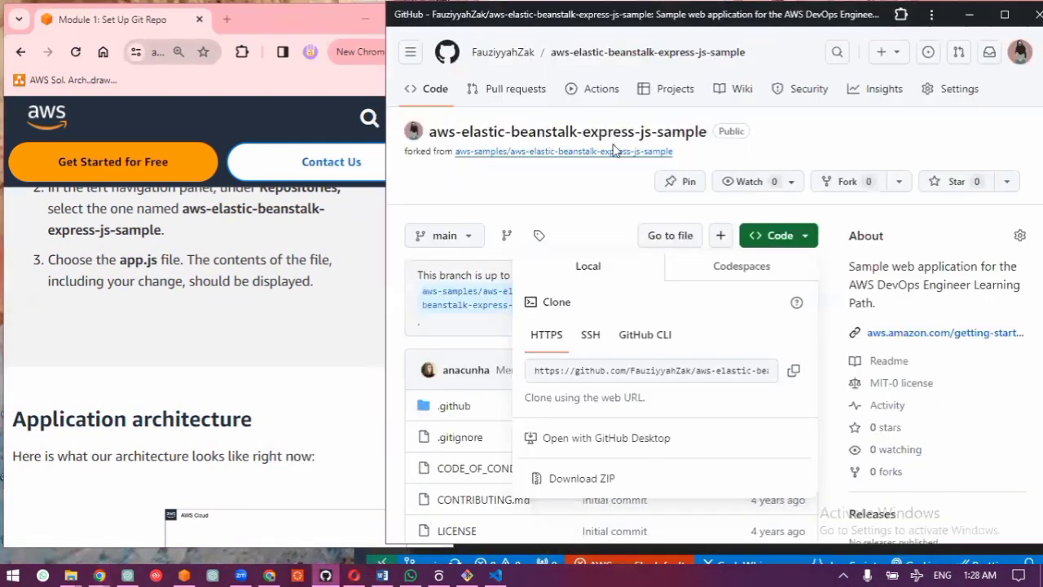
pyautogui.click(559, 188)
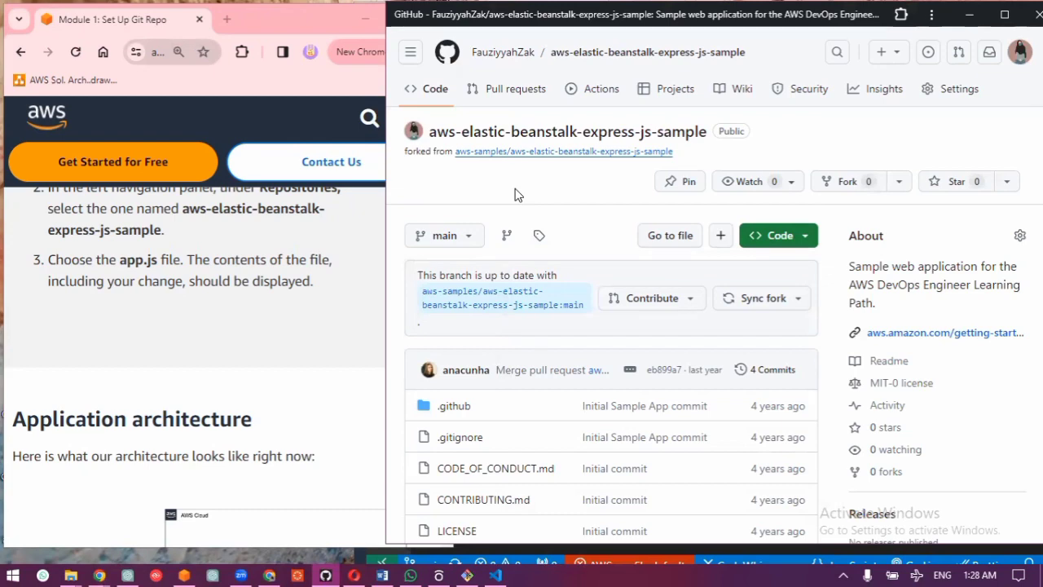
pyautogui.press('F5')
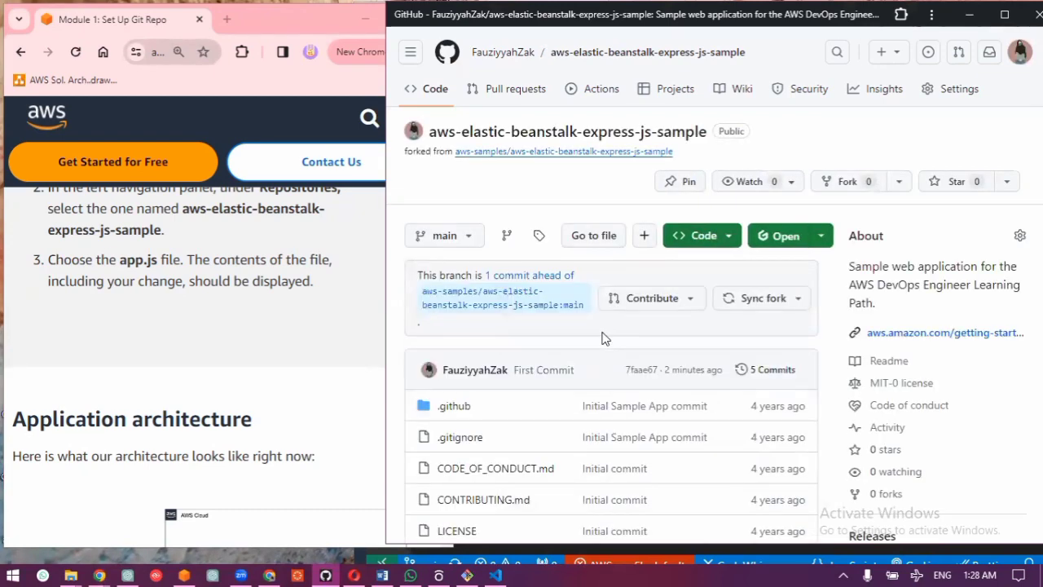
pyautogui.scroll(-1, 603, 339)
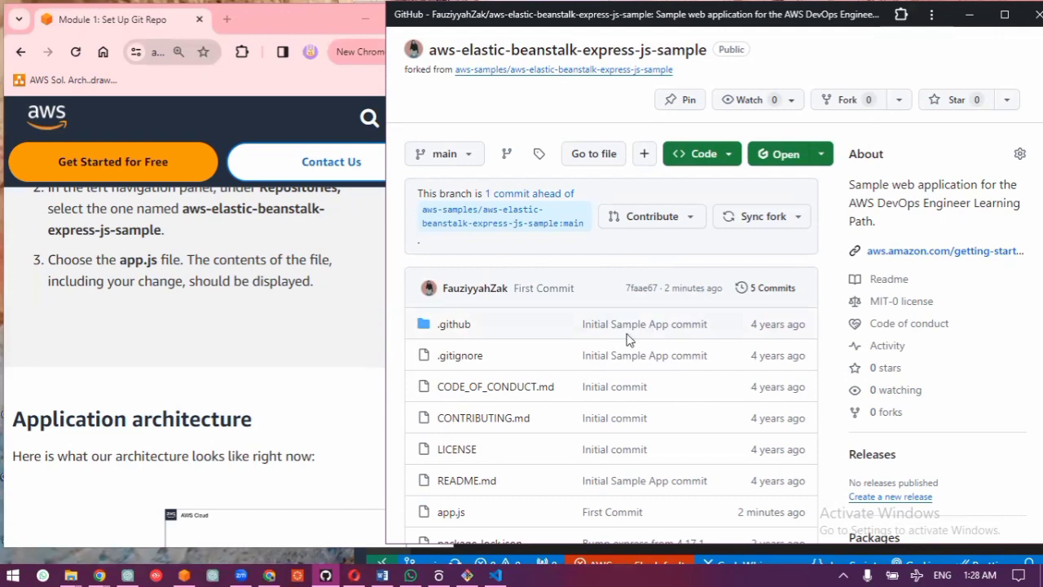
pyautogui.scroll(-3, 626, 333)
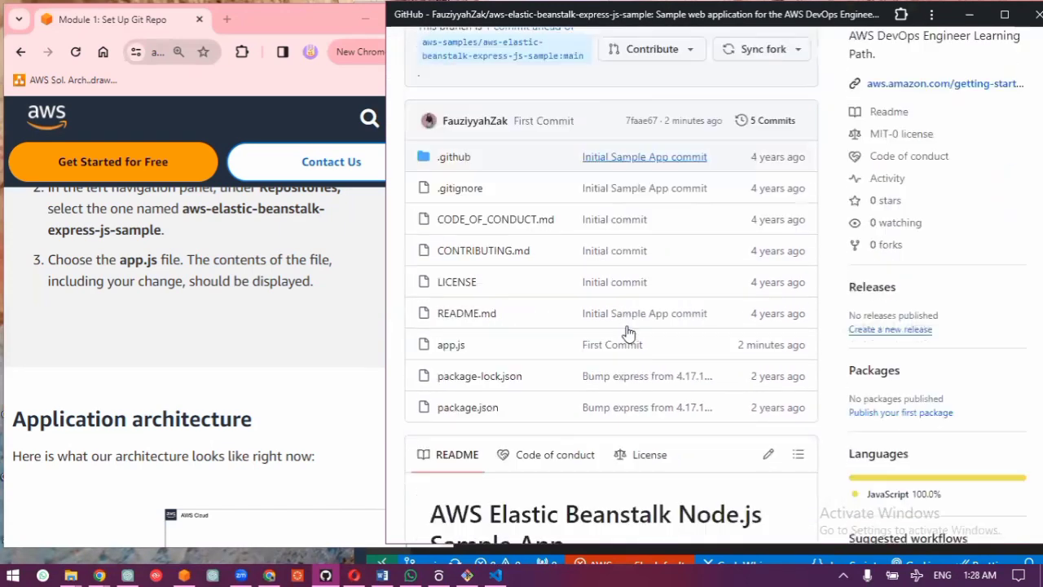
pyautogui.click(451, 325)
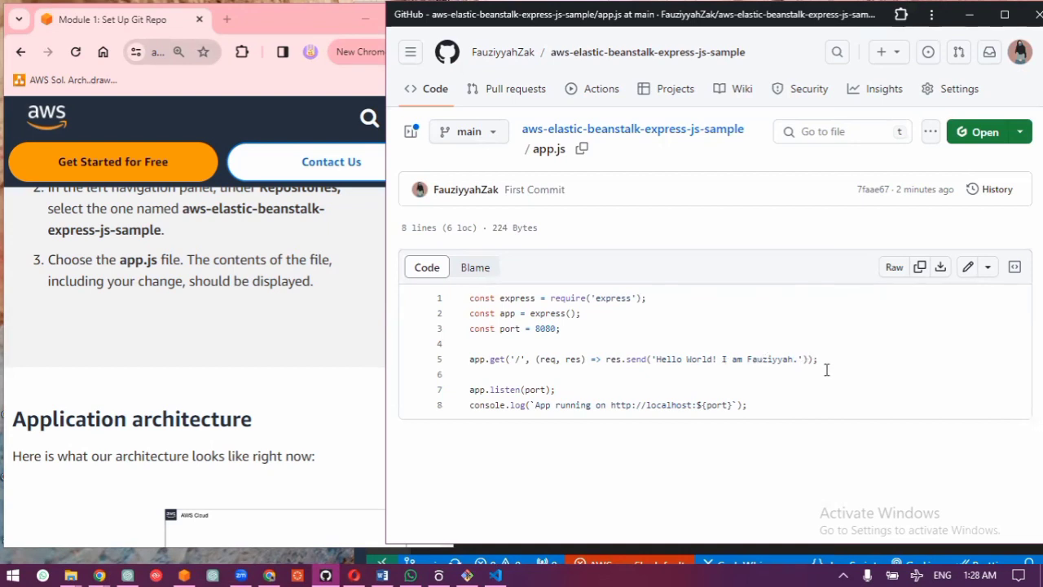
# Step: Return to the AWS tutorial, minimize the GitHub window, review the Application architecture section and start Module Two
pyautogui.click(277, 407)
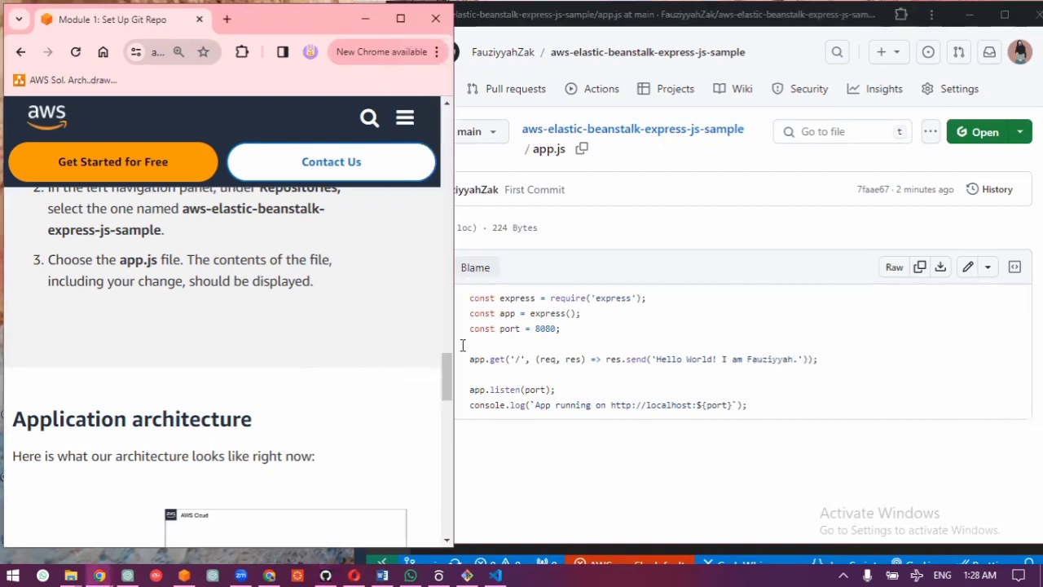
pyautogui.click(969, 15)
pyautogui.scroll(-2, 271, 351)
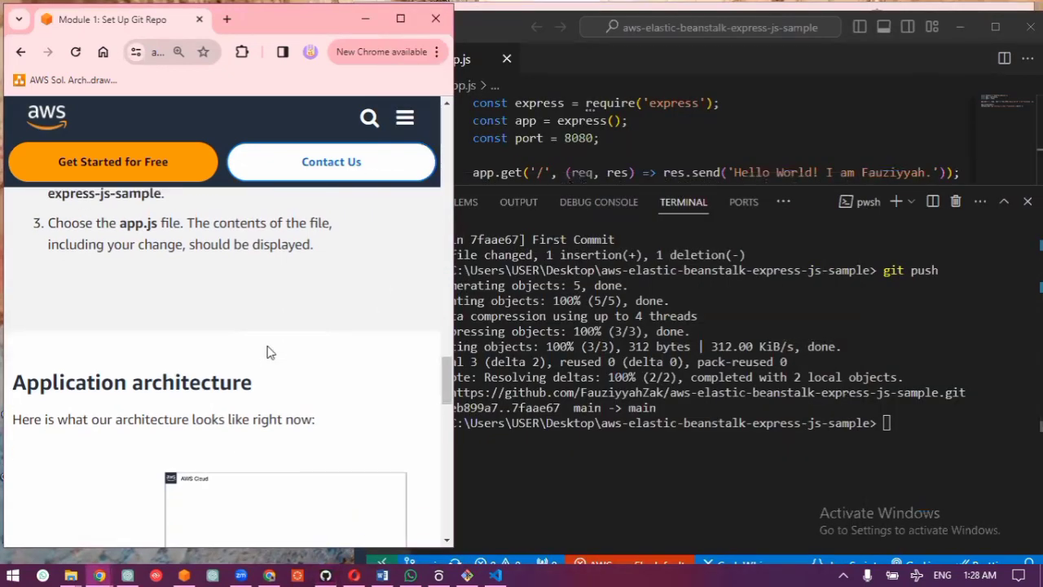
pyautogui.scroll(-2, 150, 334)
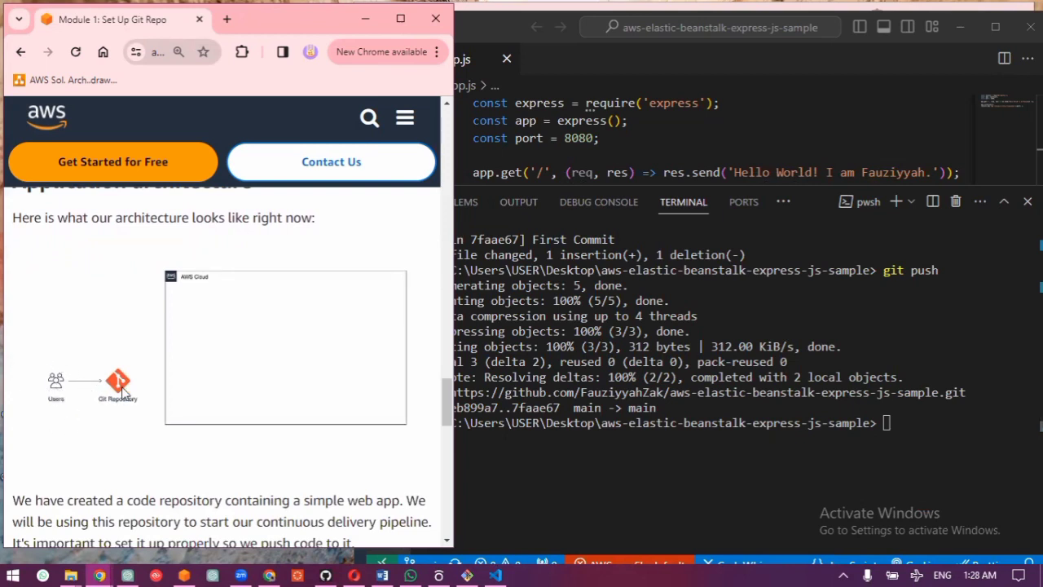
pyautogui.scroll(-2, 123, 363)
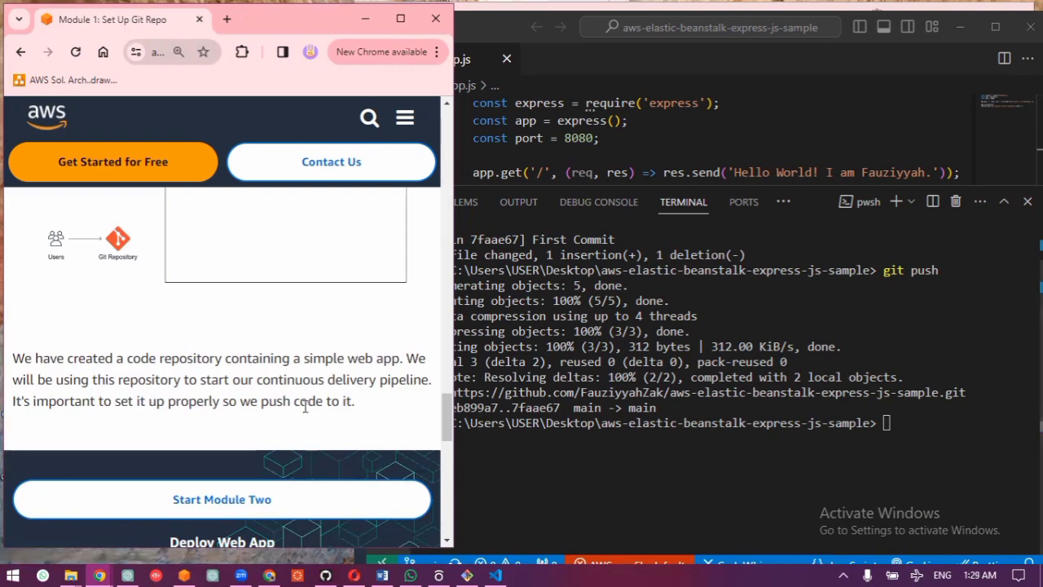
pyautogui.scroll(-3, 342, 391)
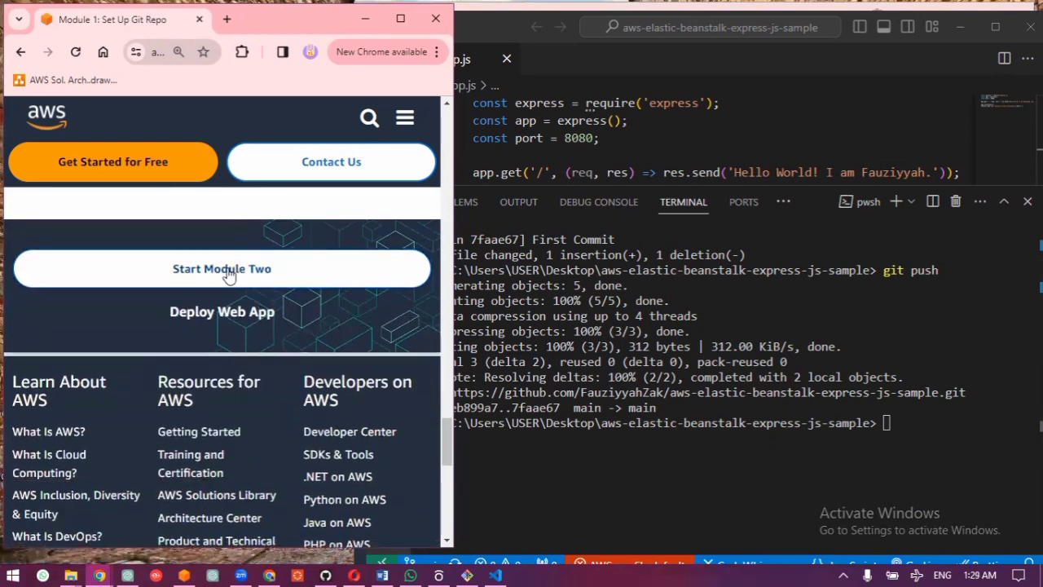
pyautogui.click(228, 273)
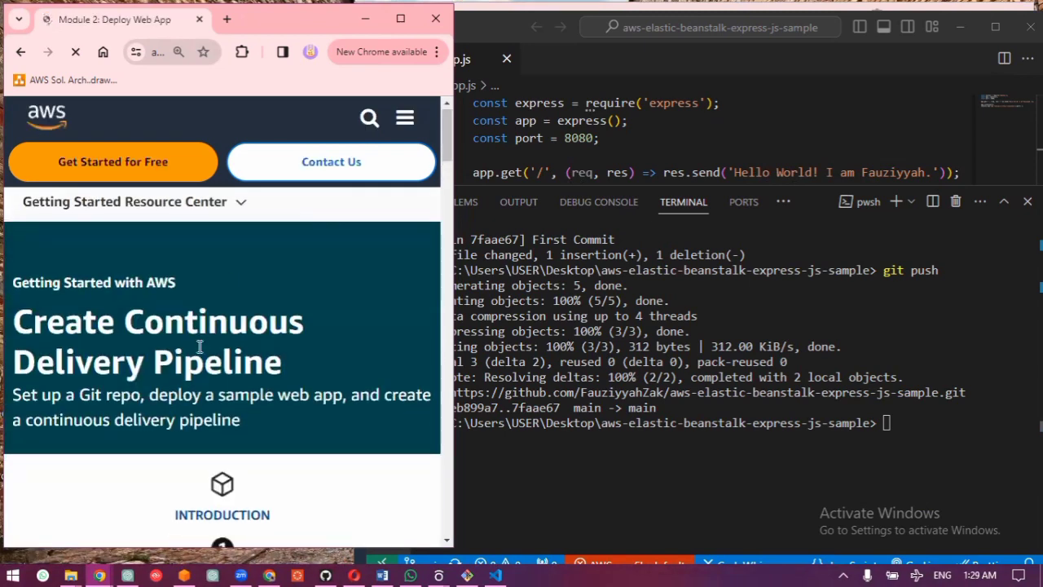
# Step: Read the Module 2 overview and key concepts, and expand the "Configure an AWS Elastic Beanstalk app" section
pyautogui.scroll(-3, 199, 347)
pyautogui.scroll(-5, 199, 347)
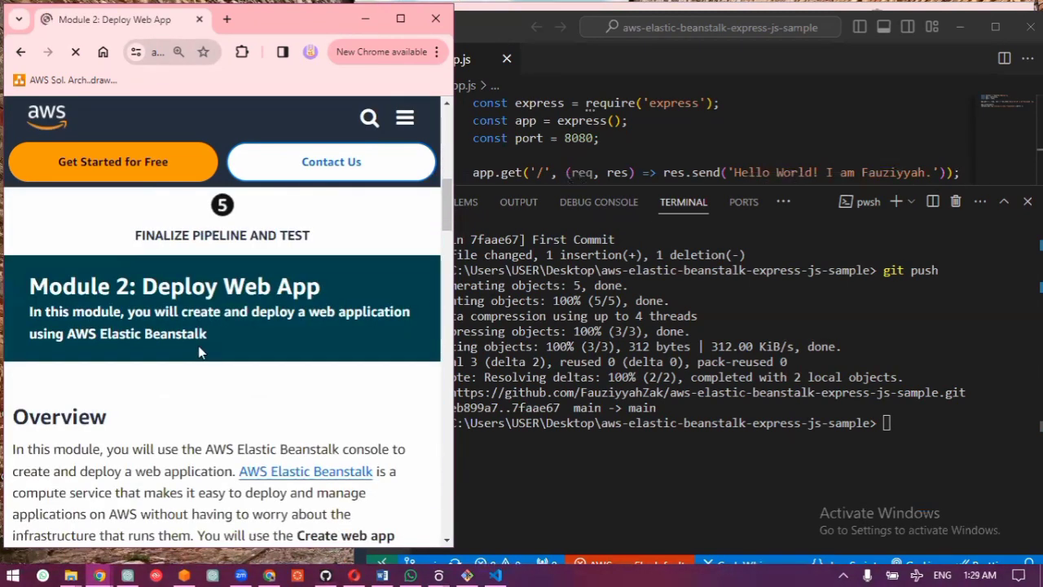
pyautogui.scroll(-1, 202, 352)
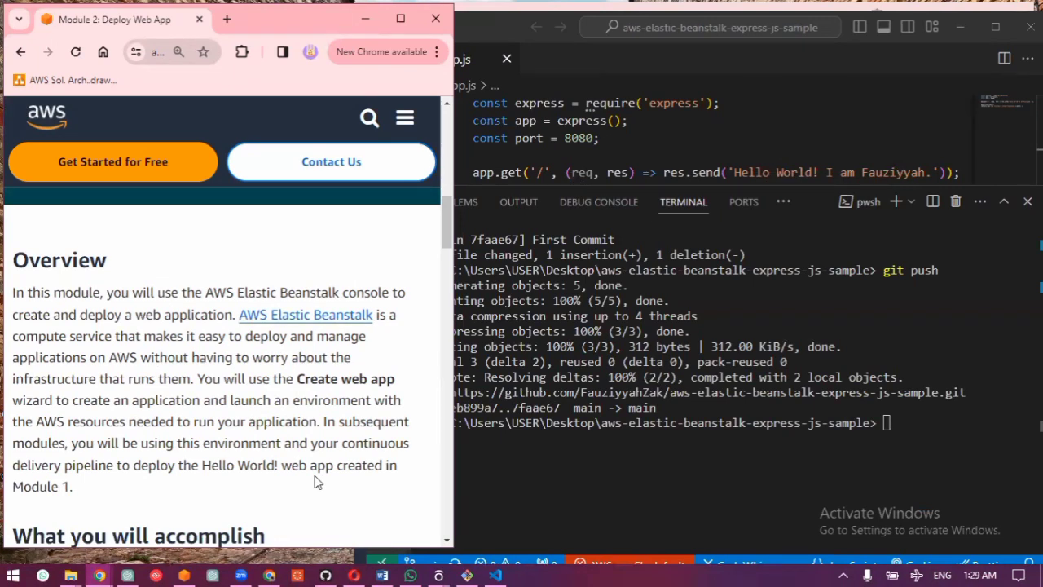
pyautogui.scroll(-4, 317, 481)
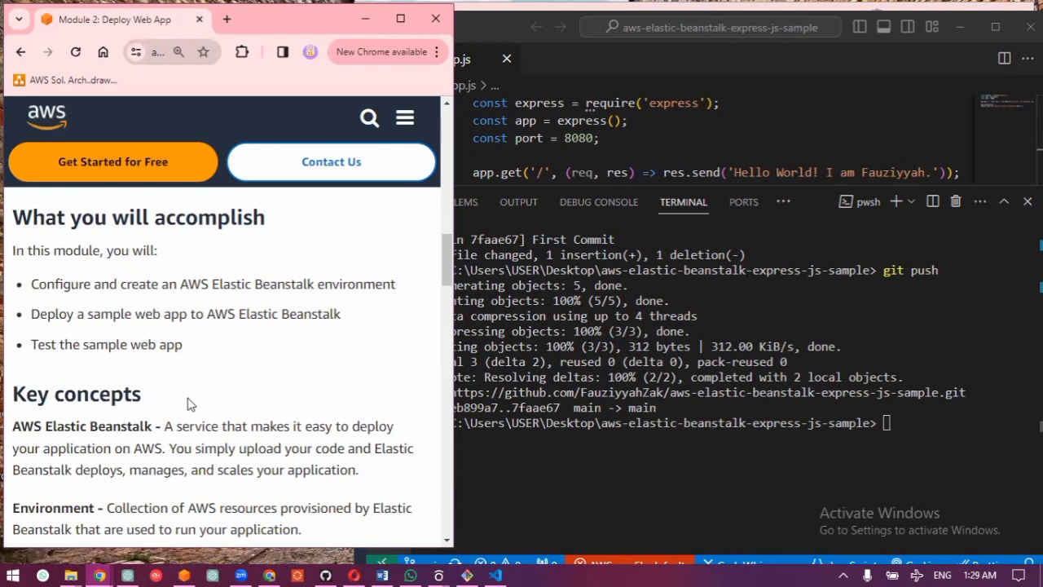
pyautogui.scroll(-2, 187, 400)
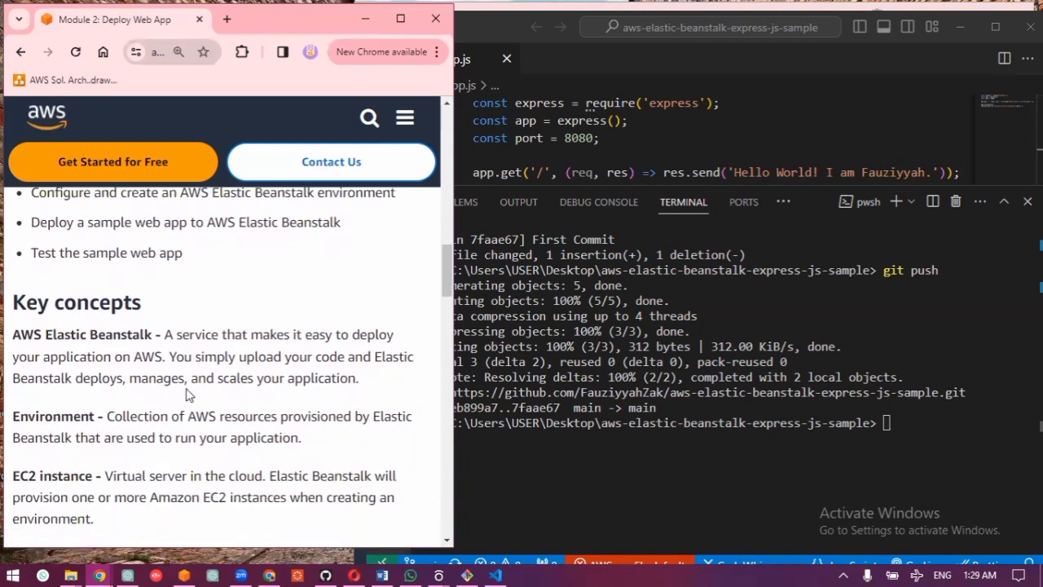
pyautogui.scroll(-5, 187, 394)
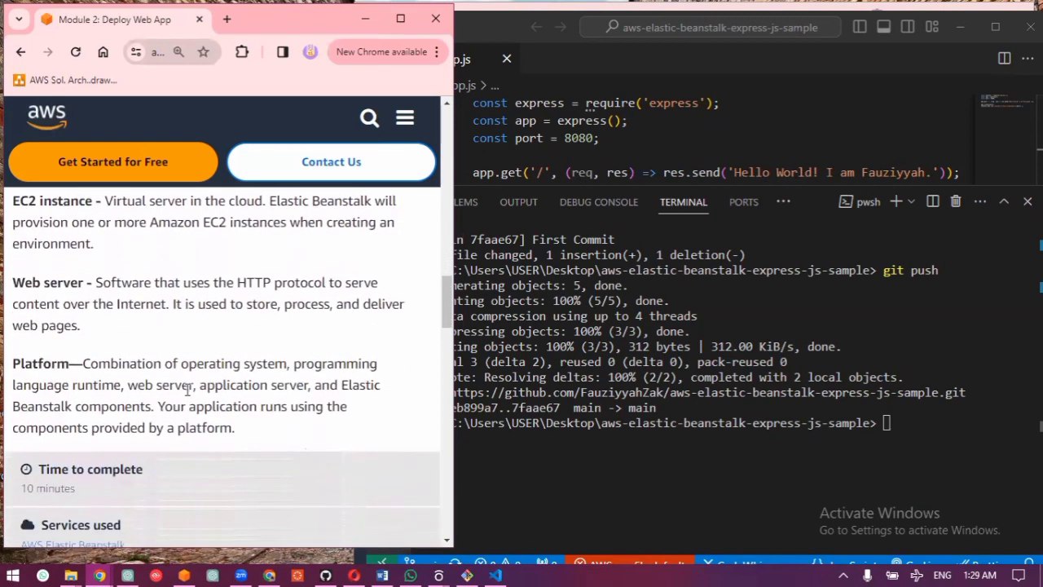
pyautogui.scroll(-6, 186, 389)
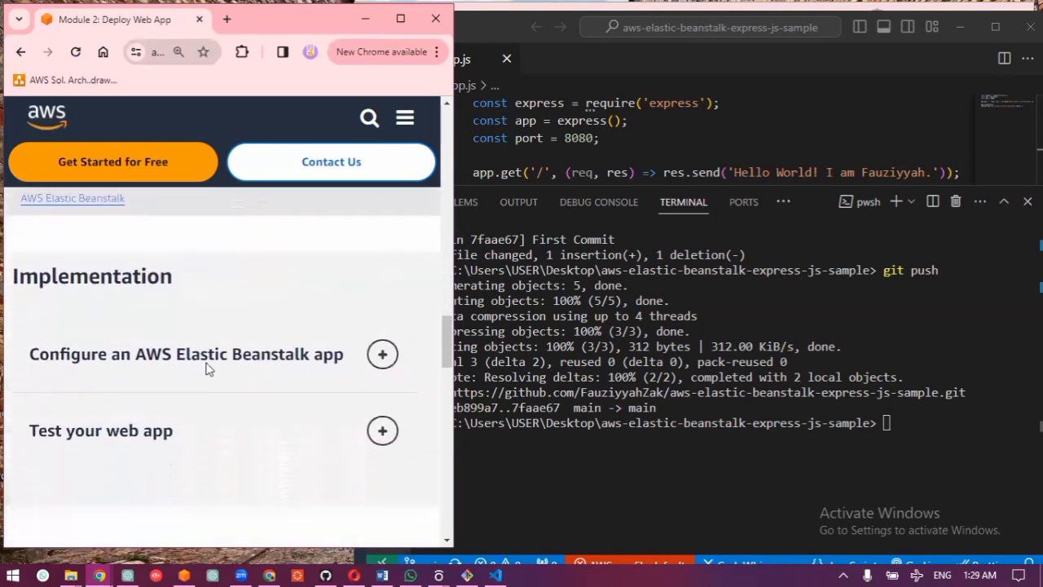
pyautogui.click(201, 365)
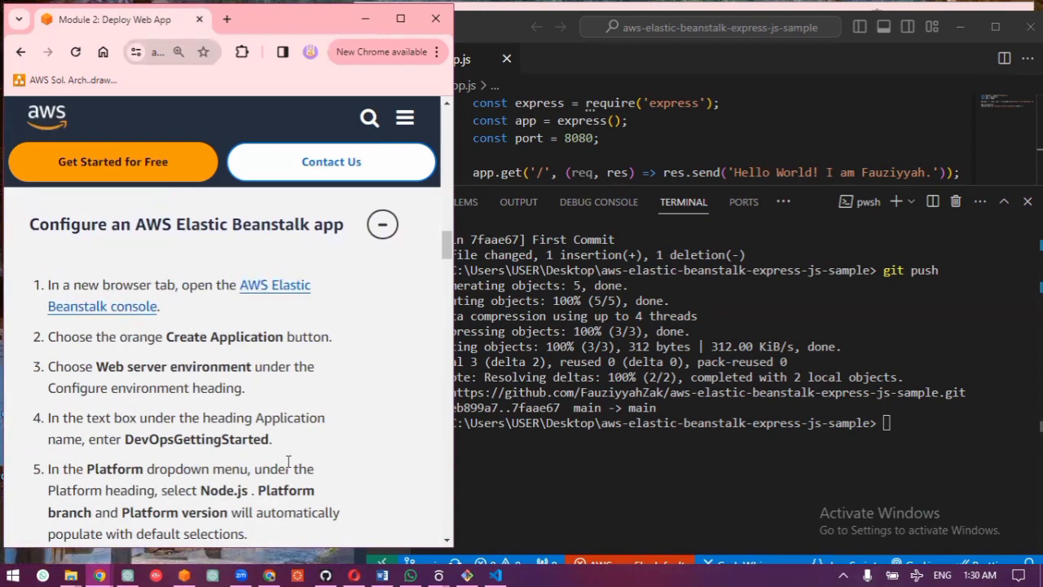
# Step: Switch to the AWS Management Console, open Elastic Beanstalk and start creating an application
pyautogui.click(185, 573)
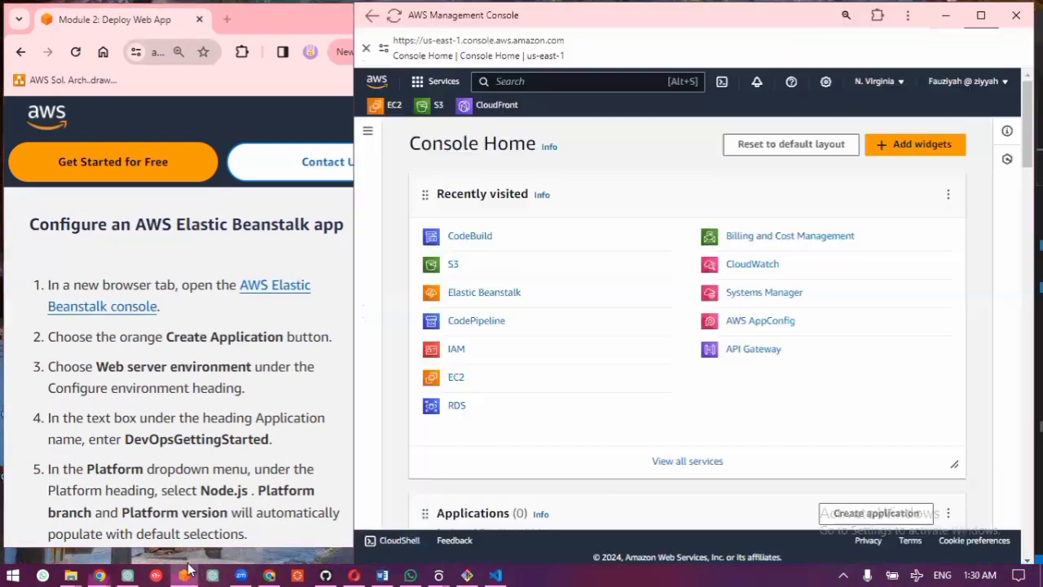
pyautogui.click(498, 295)
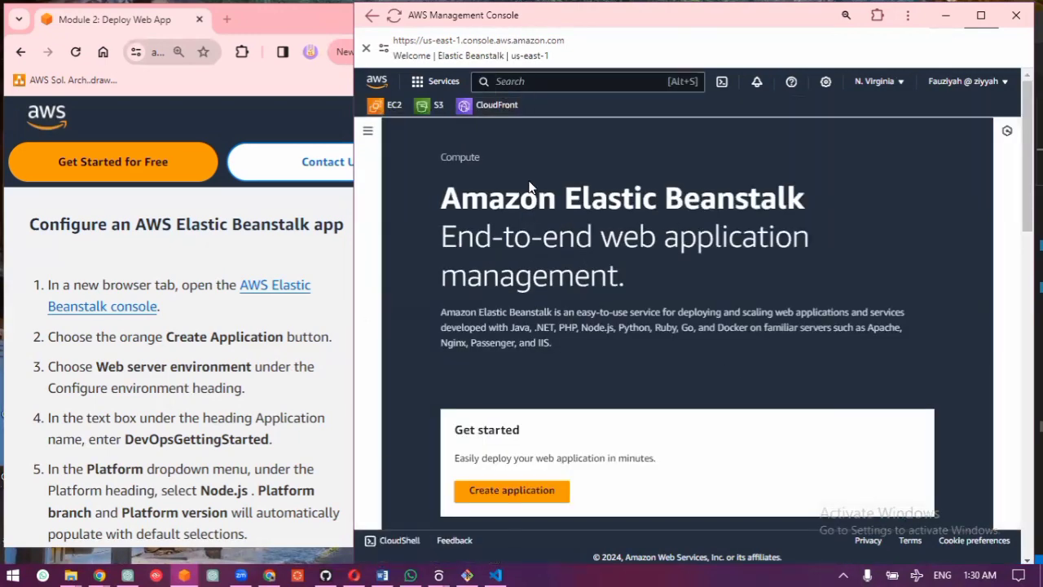
pyautogui.scroll(-5, 467, 261)
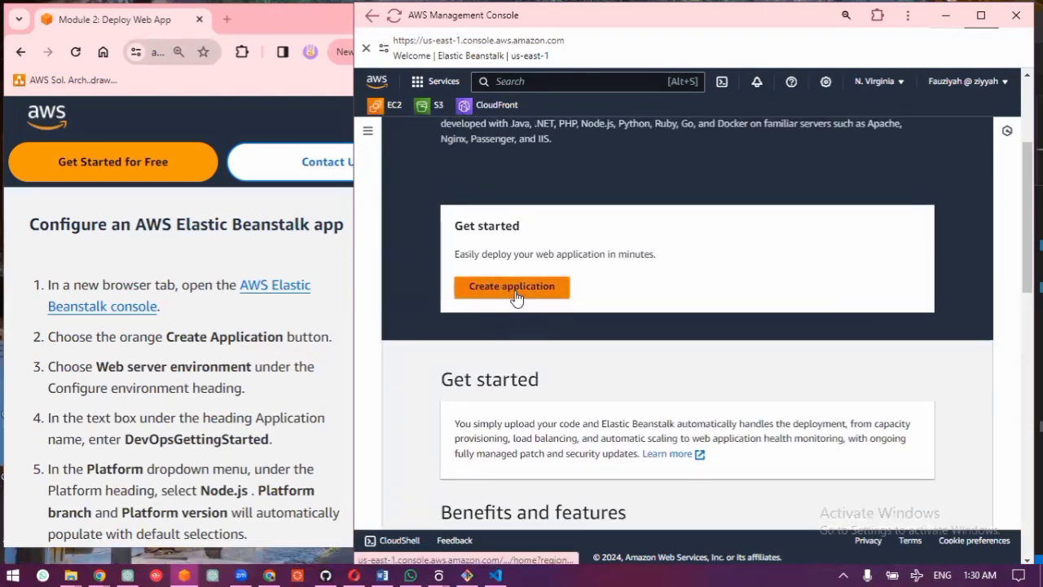
pyautogui.click(515, 293)
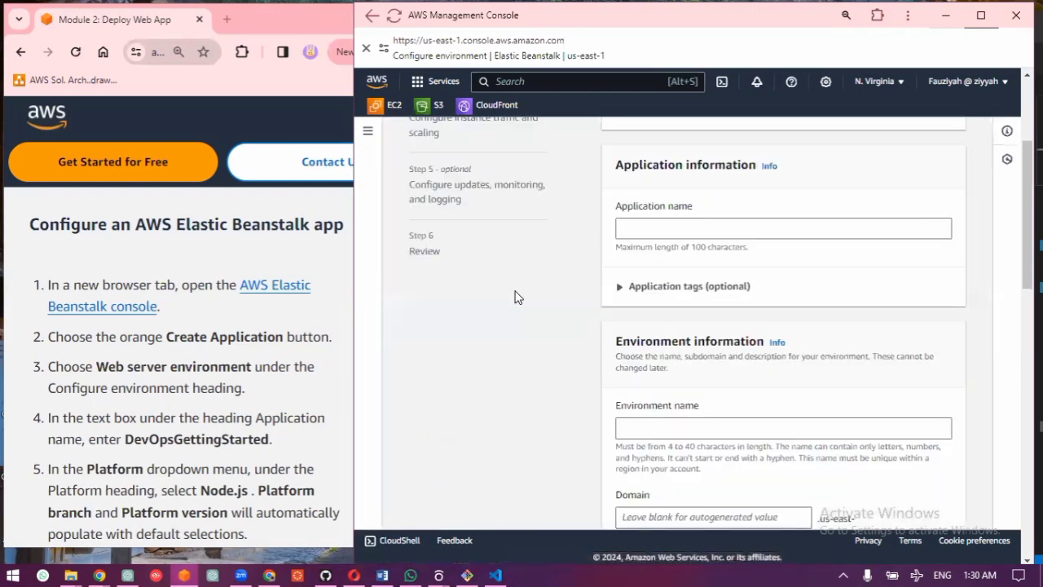
# Step: Copy DevOpsGettingStarted from the tutorial instructions into the application name of the new Elastic Beanstalk application
pyautogui.scroll(3, 519, 298)
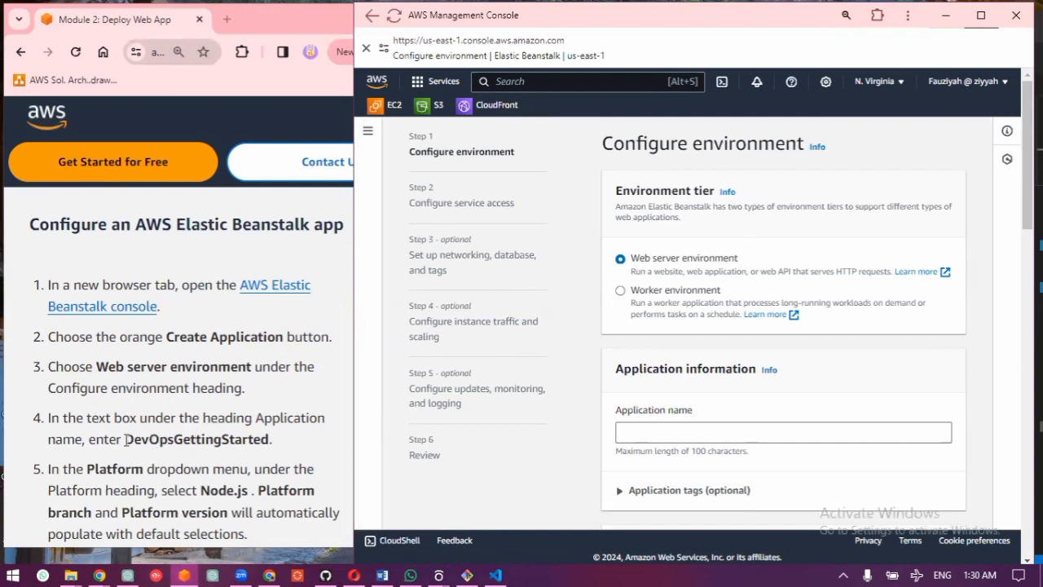
pyautogui.moveTo(125, 440); pyautogui.dragTo(270, 440)
pyautogui.hotkey('ctrl', 'c')
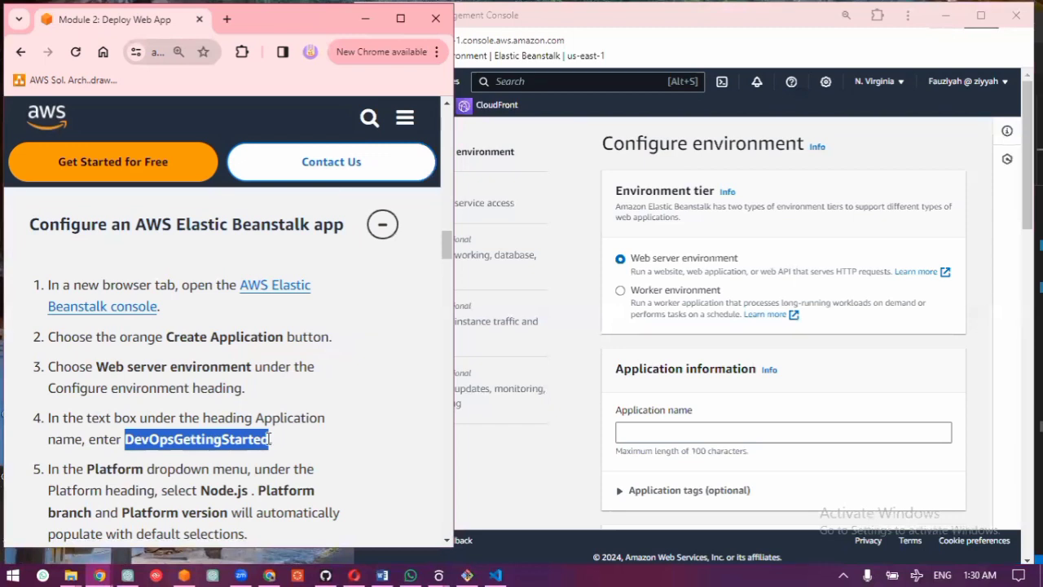
pyautogui.click(647, 435)
pyautogui.hotkey('ctrl', 'v')
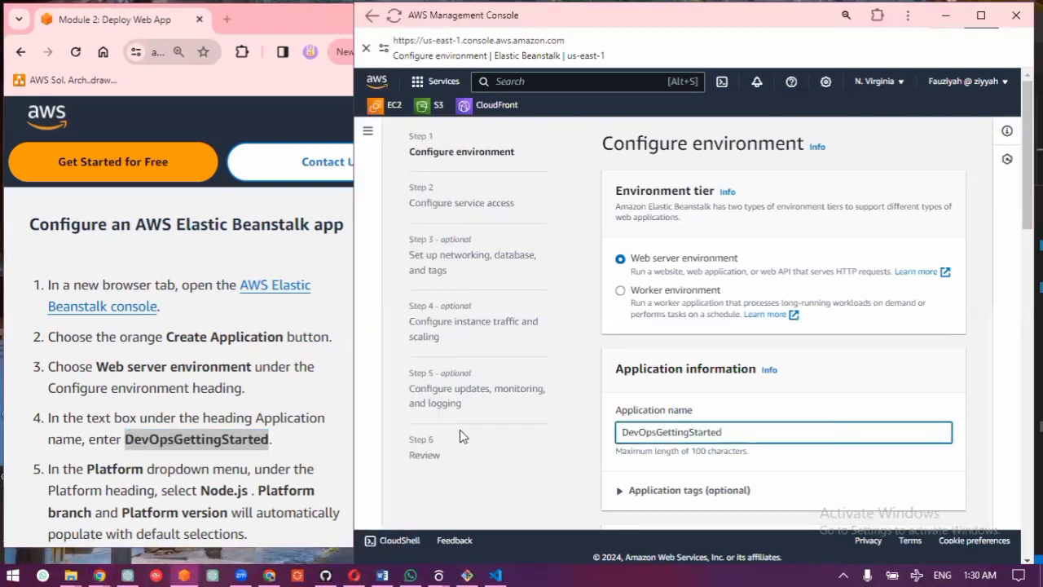
# Step: Review the environment information and choose Node.js as the managed platform
pyautogui.scroll(-2, 291, 412)
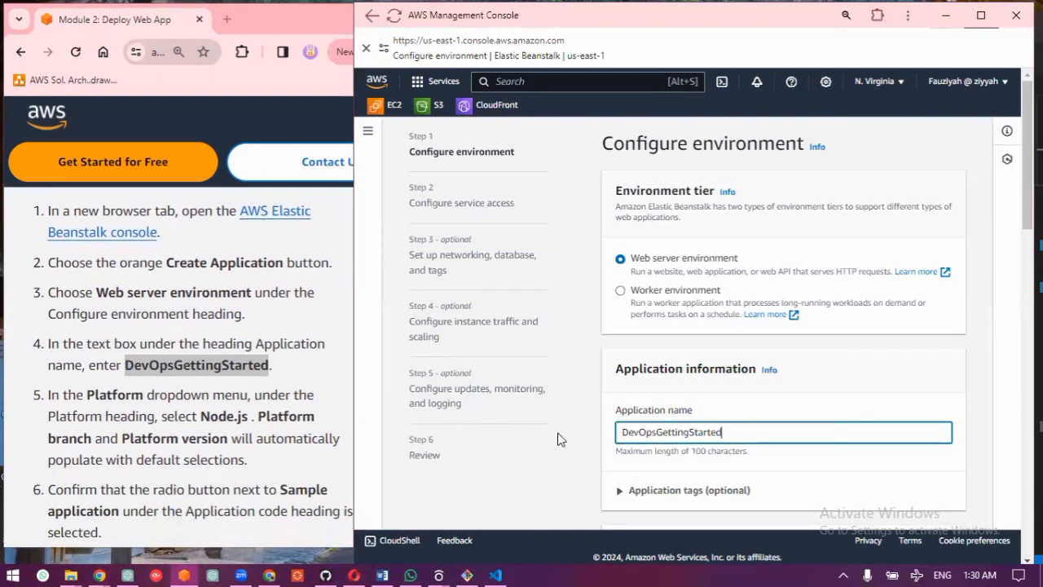
pyautogui.scroll(-2, 780, 413)
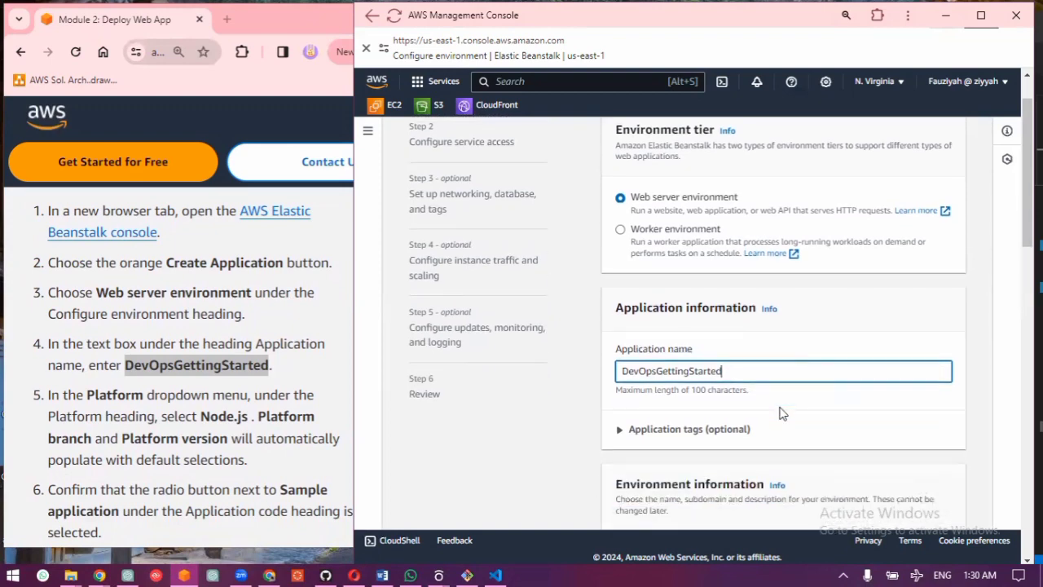
pyautogui.scroll(-3, 780, 414)
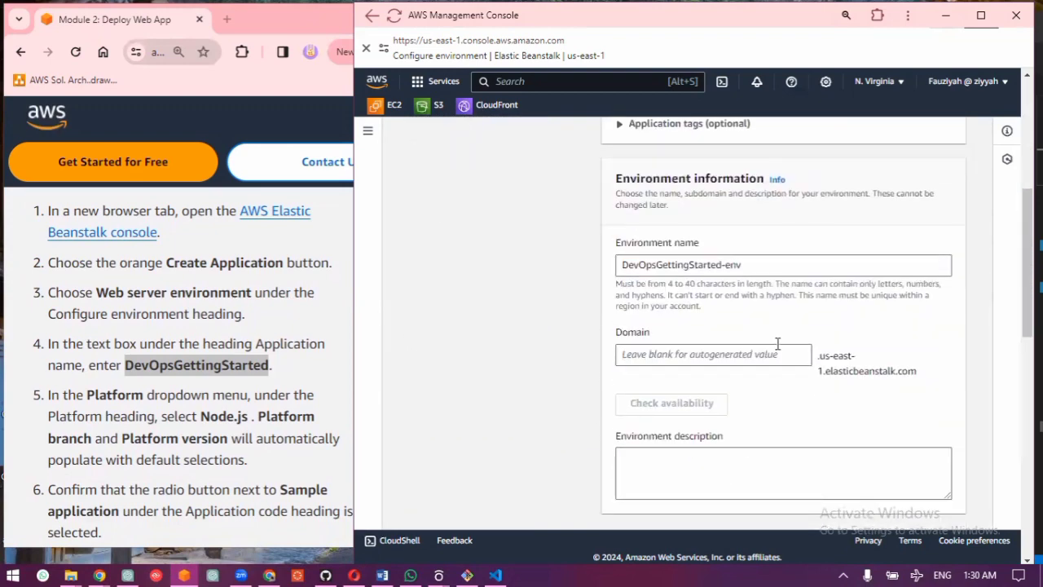
pyautogui.scroll(3, 782, 287)
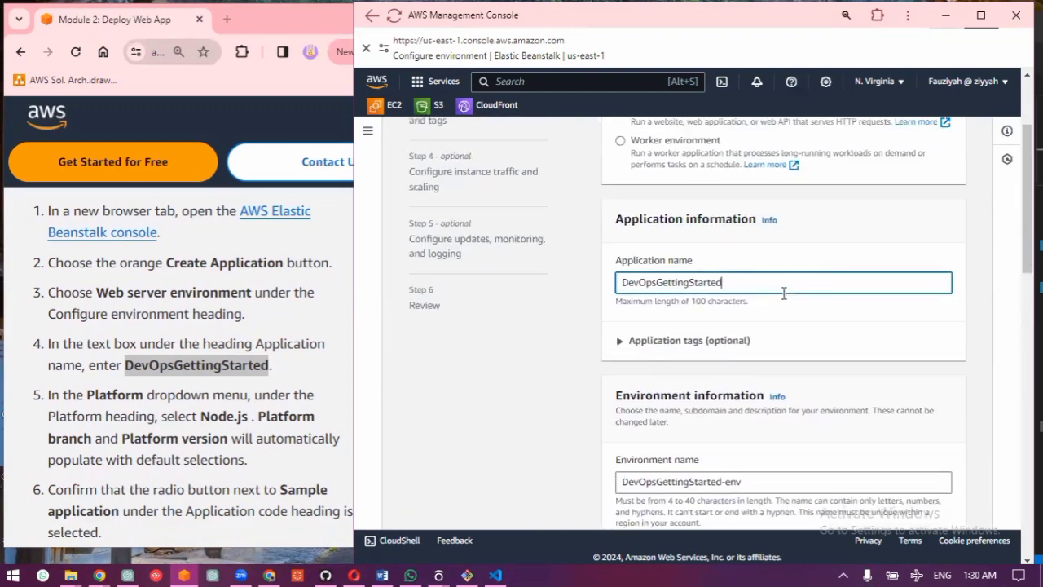
pyautogui.scroll(-4, 784, 293)
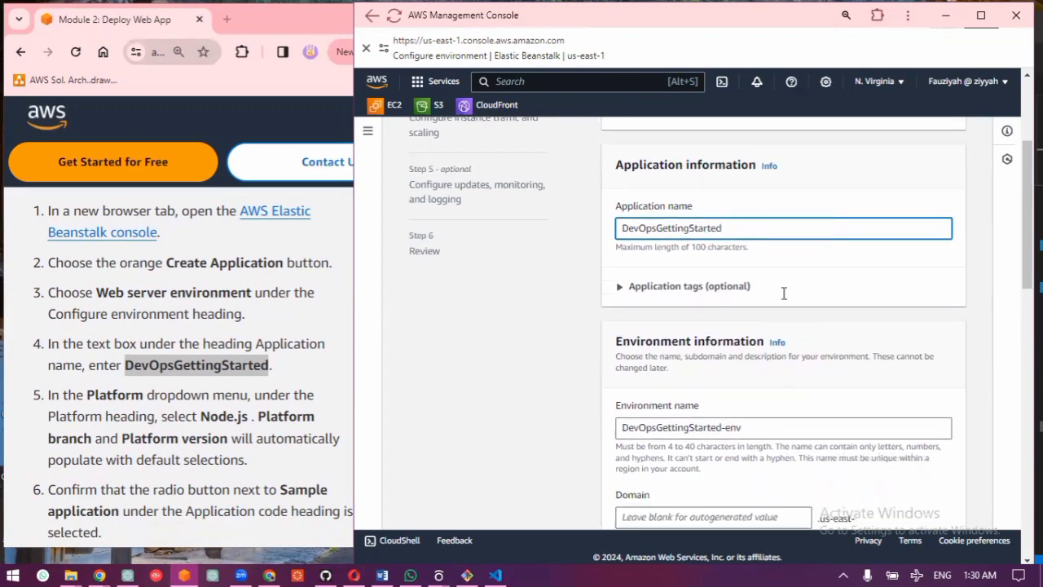
pyautogui.scroll(-4, 784, 302)
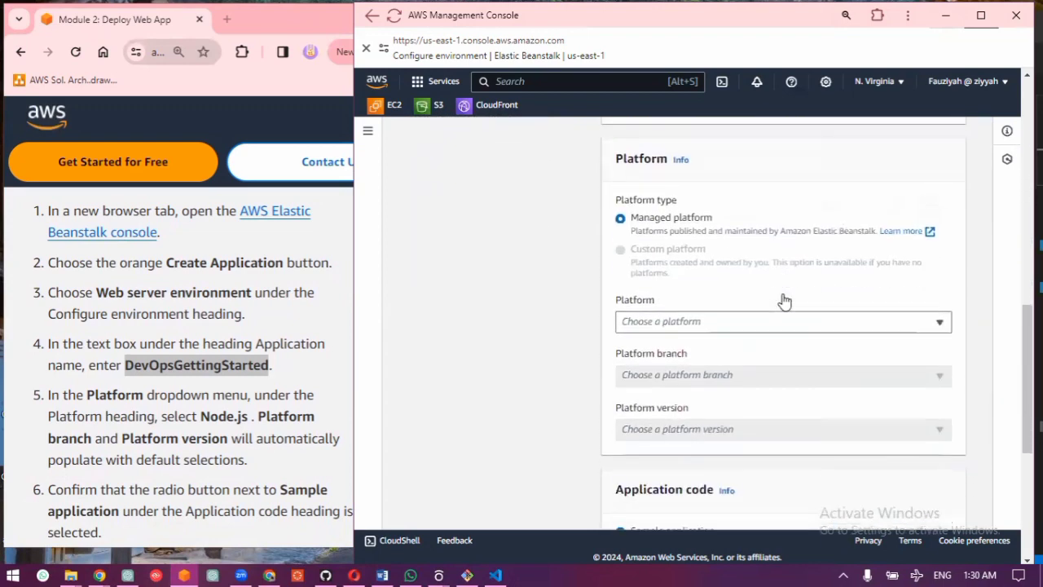
pyautogui.click(756, 313)
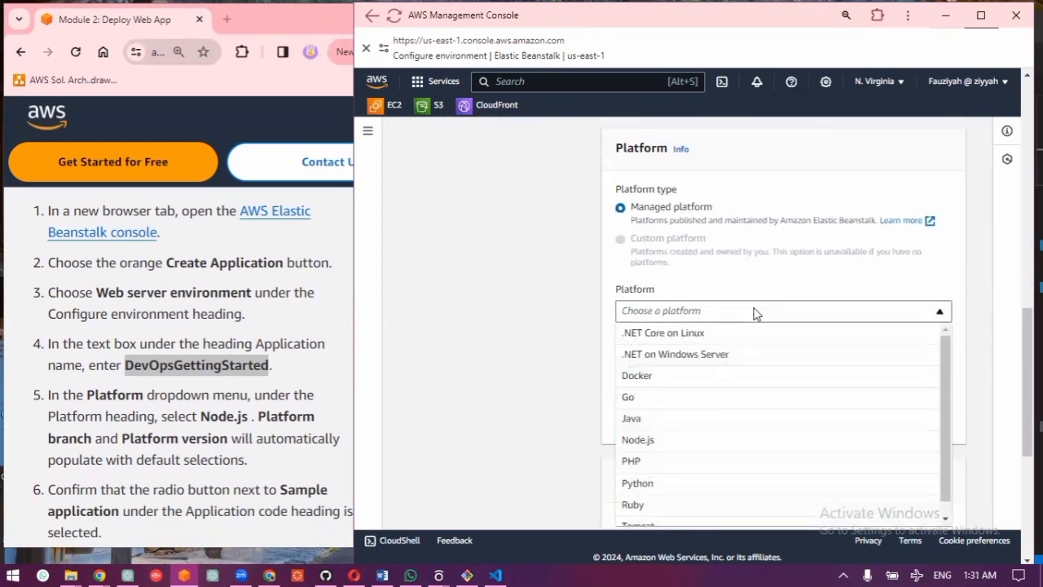
pyautogui.click(643, 440)
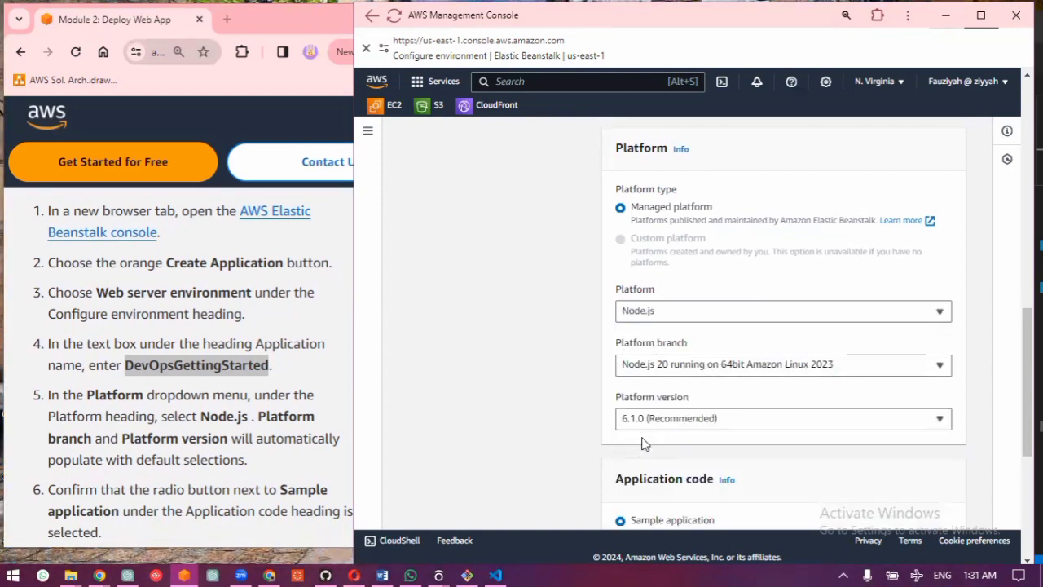
# Step: Keep the Sample application code and the Single instance (free tier eligible) preset, and continue to Configure service access
pyautogui.scroll(-1, 642, 443)
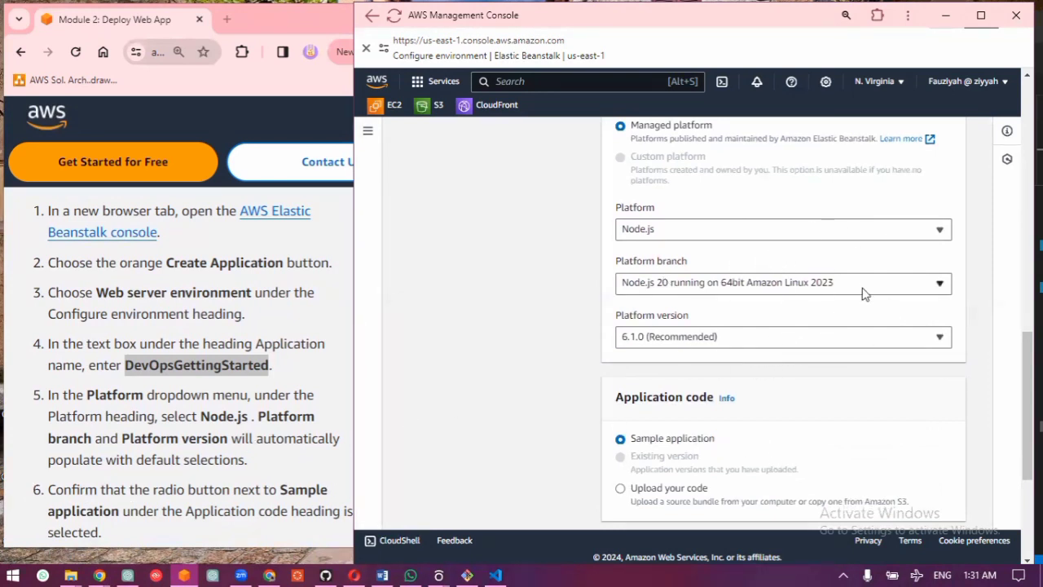
pyautogui.scroll(-2, 868, 330)
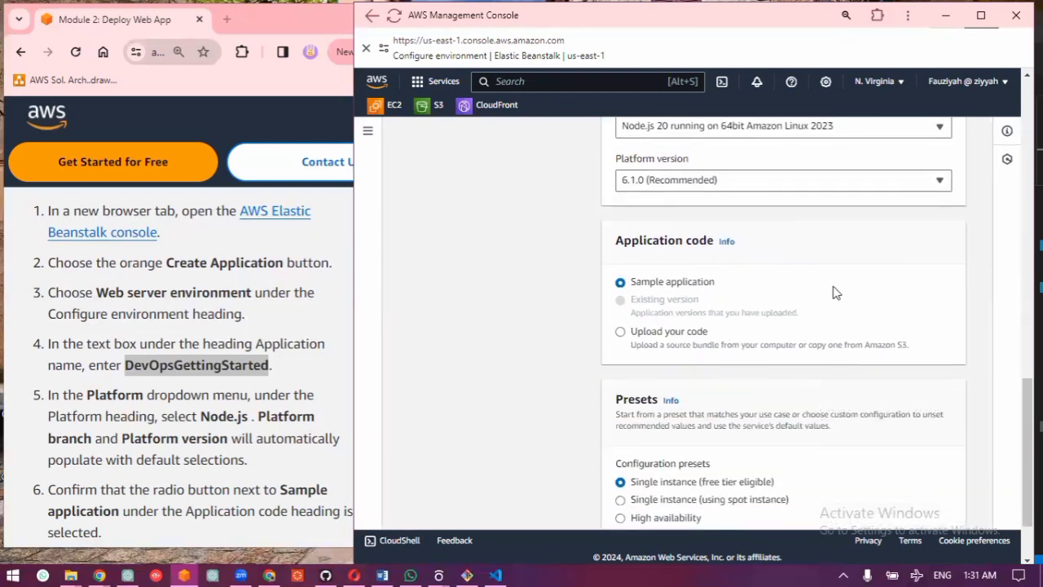
pyautogui.scroll(-3, 269, 411)
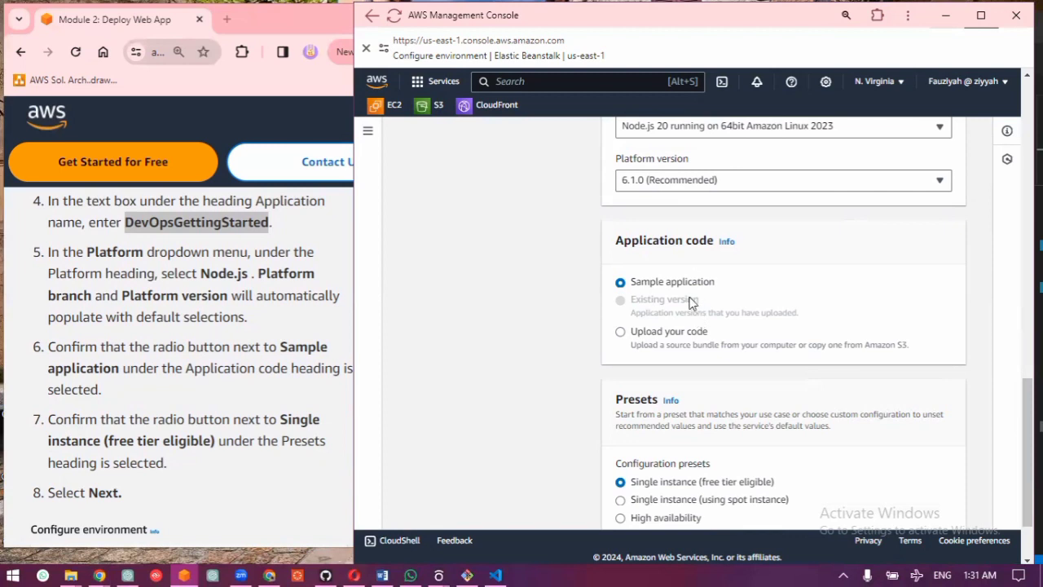
pyautogui.scroll(-2, 689, 302)
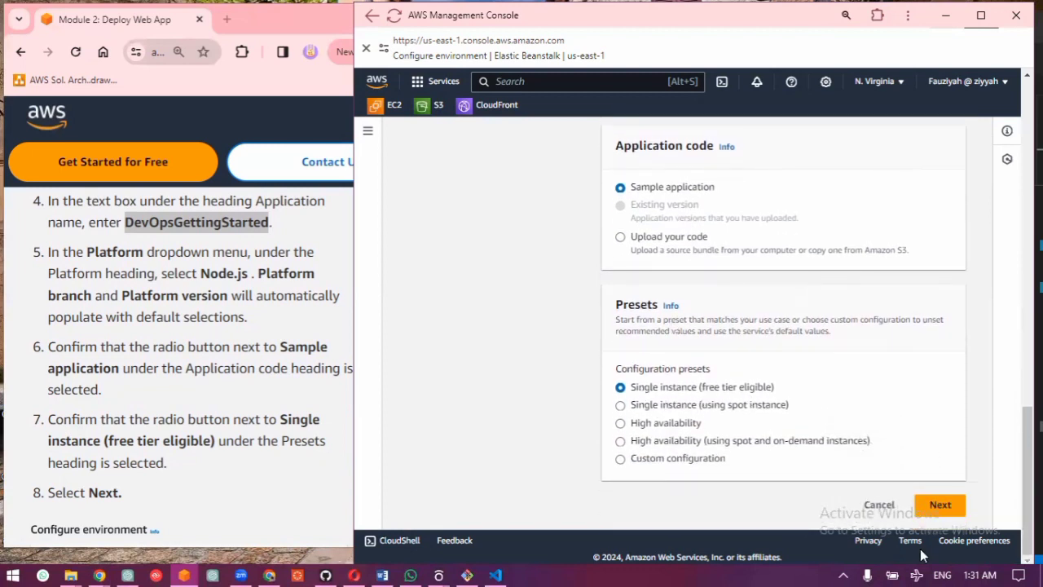
pyautogui.click(954, 506)
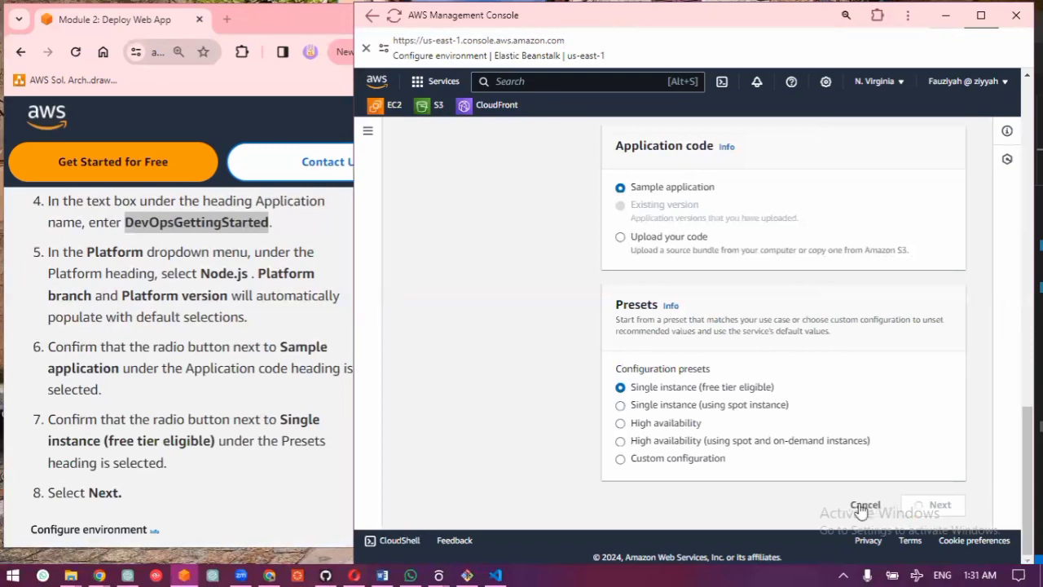
# Step: Read the tutorial's instructions for the service role and EC2 instance profile on the Configure service access screen
pyautogui.scroll(-2, 168, 435)
pyautogui.scroll(-5, 167, 434)
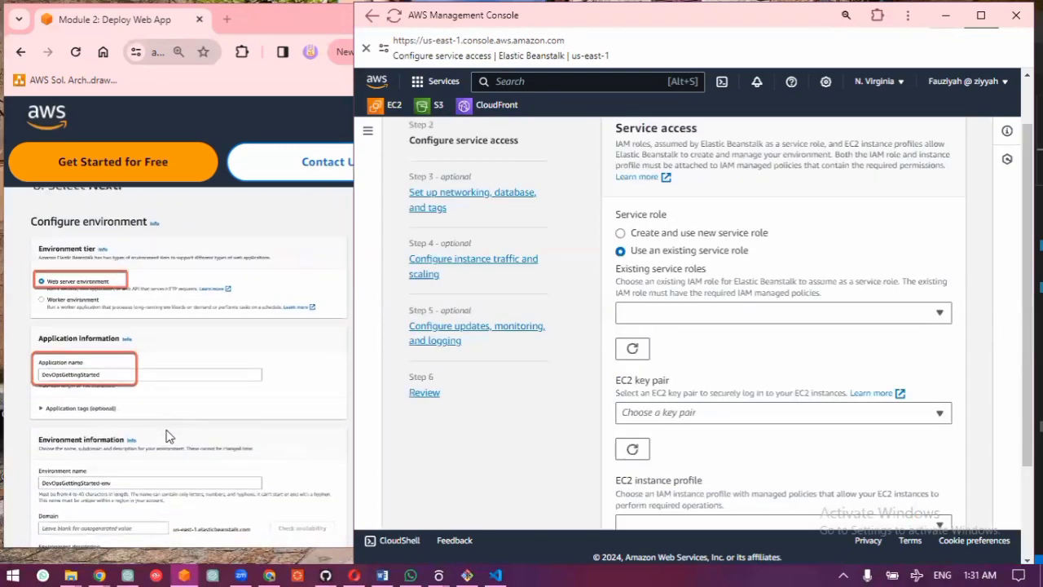
pyautogui.scroll(-8, 167, 434)
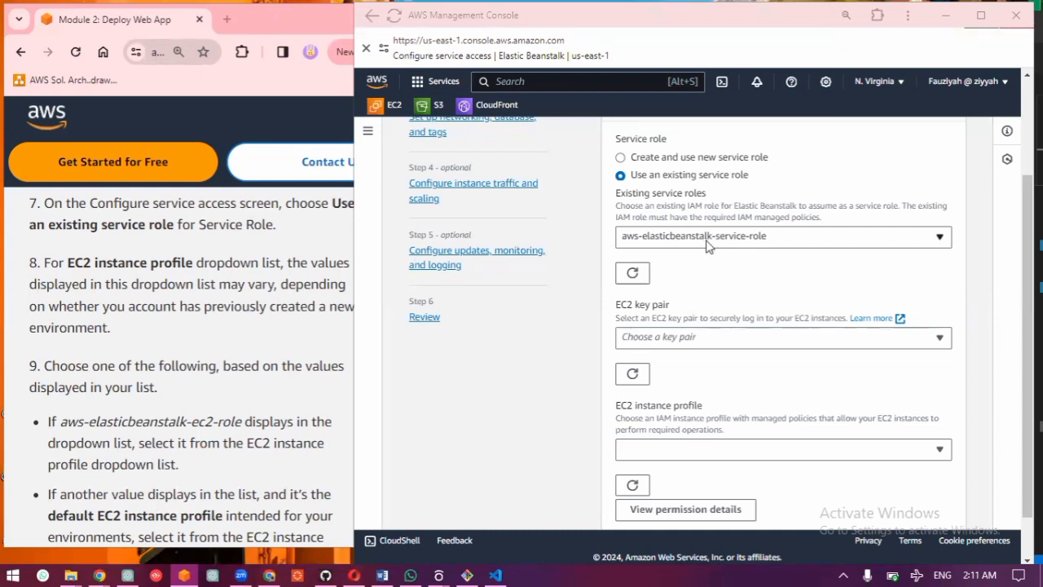
# Step: Choose CodeDeployDemo-EC2-Instance-Profile as the EC2 instance profile on the Configure service access page
pyautogui.click(225, 349)
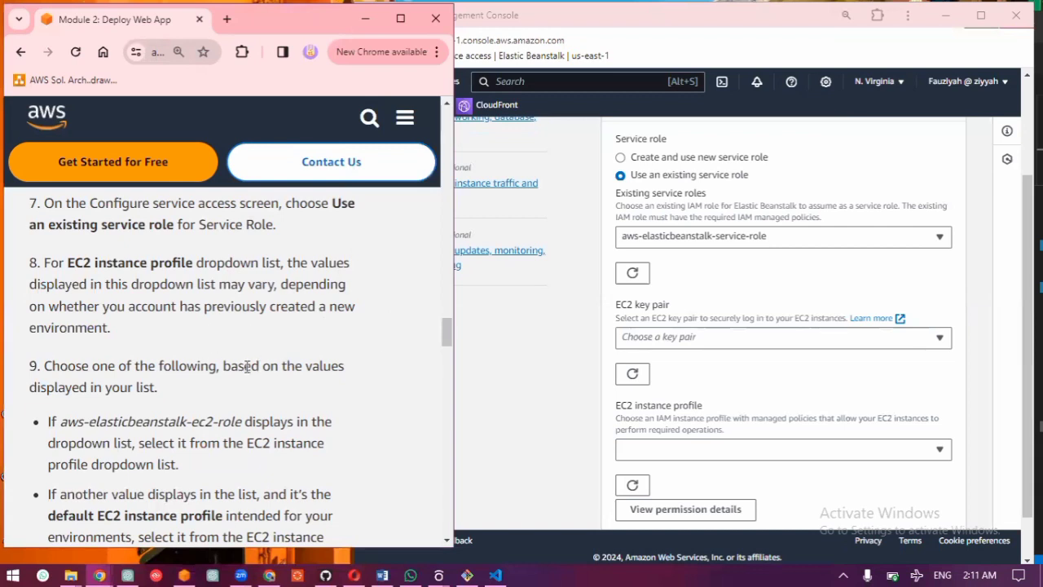
pyautogui.scroll(-1, 828, 374)
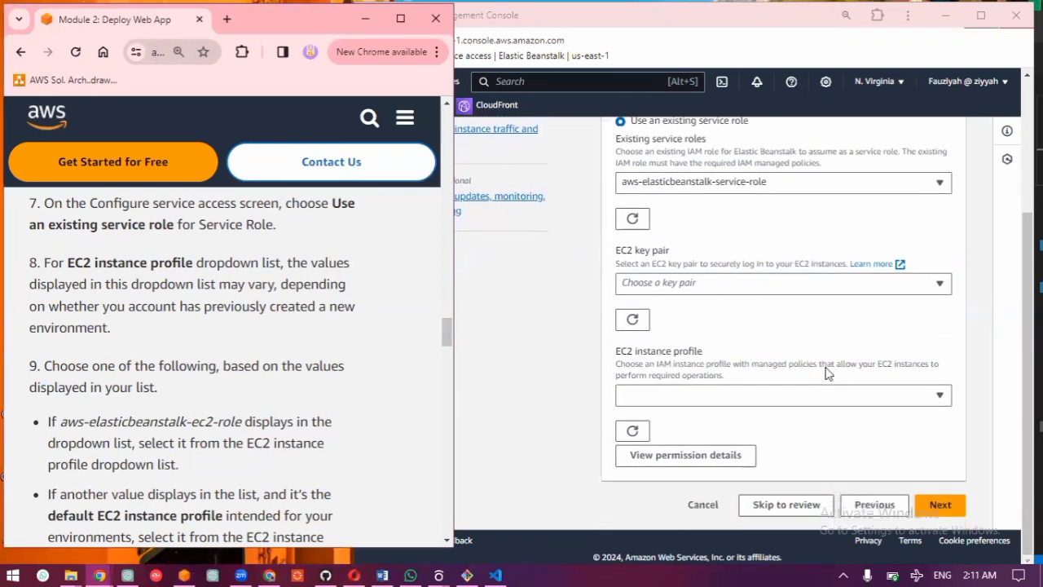
pyautogui.click(825, 398)
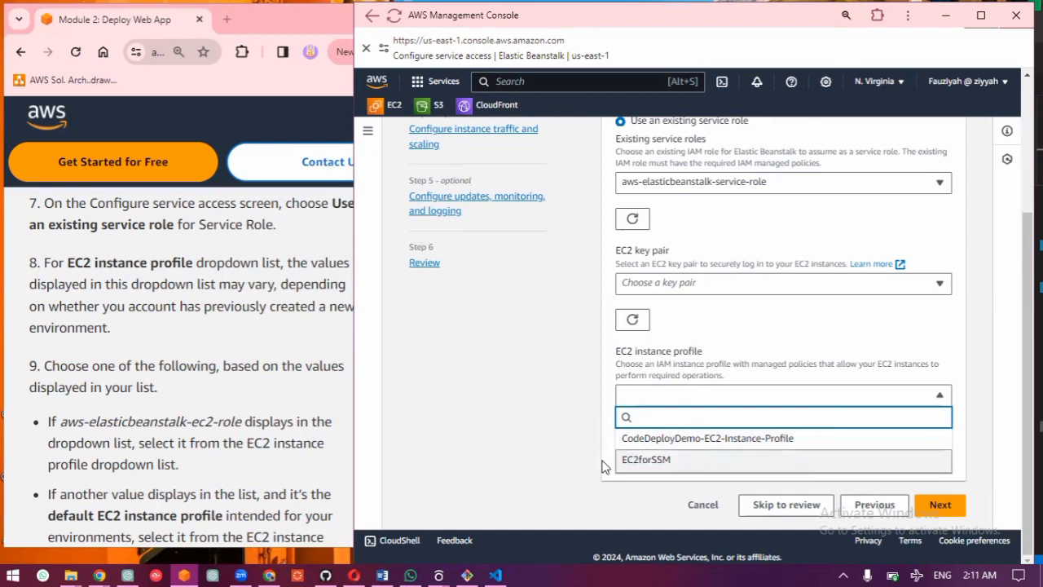
pyautogui.click(637, 441)
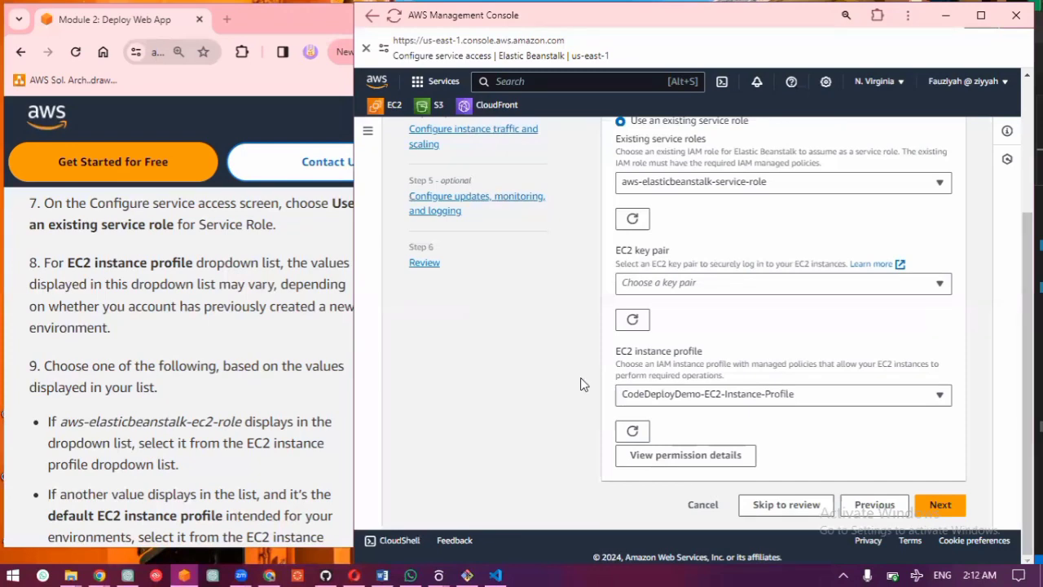
# Step: Enlarge the tutorial window to full screen and read steps 9 and 10 on the EC2 instance profile options and finishing service access
pyautogui.scroll(-3, 181, 436)
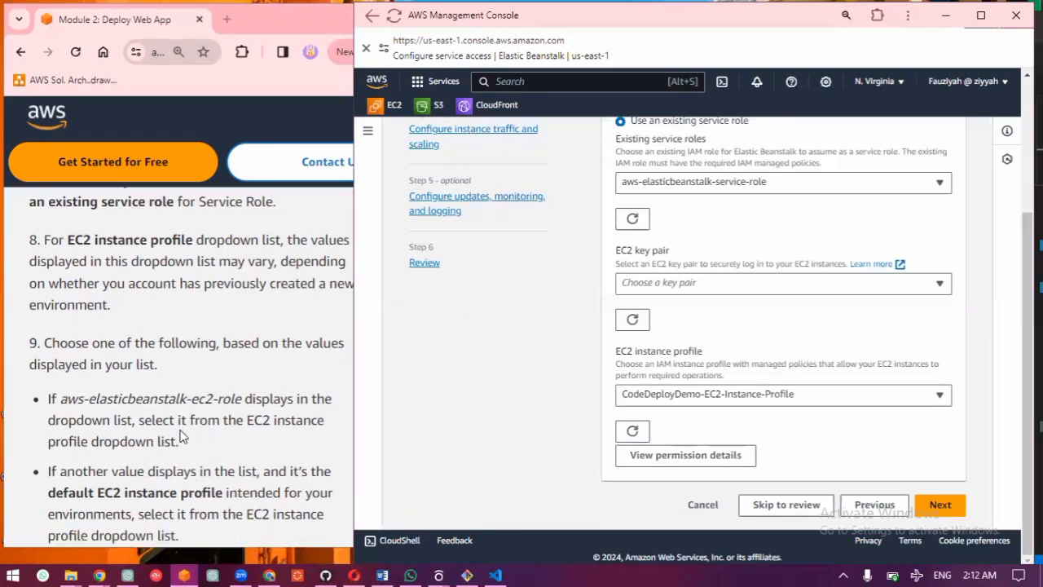
pyautogui.click(181, 429)
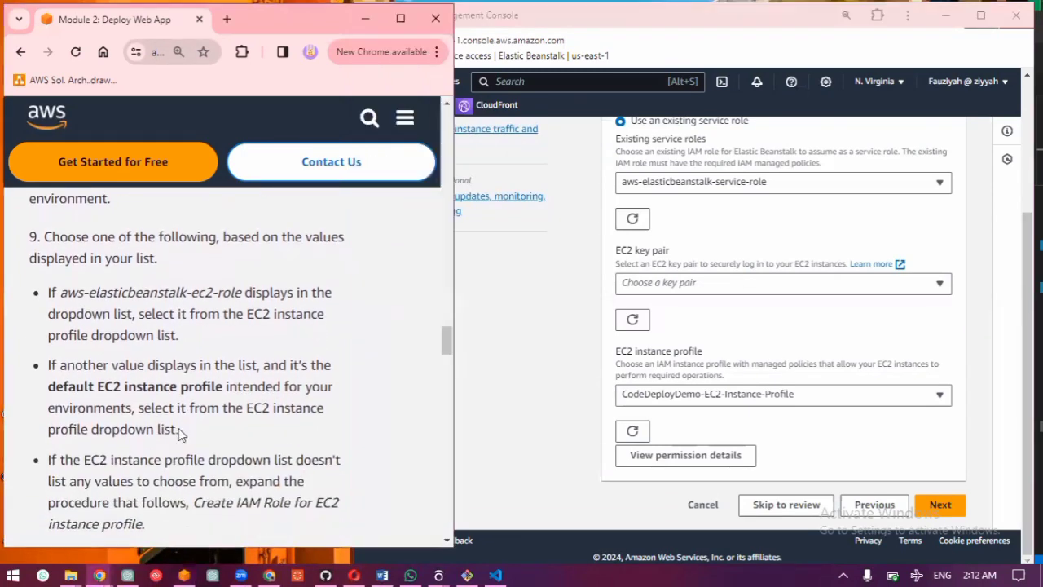
pyautogui.click(400, 19)
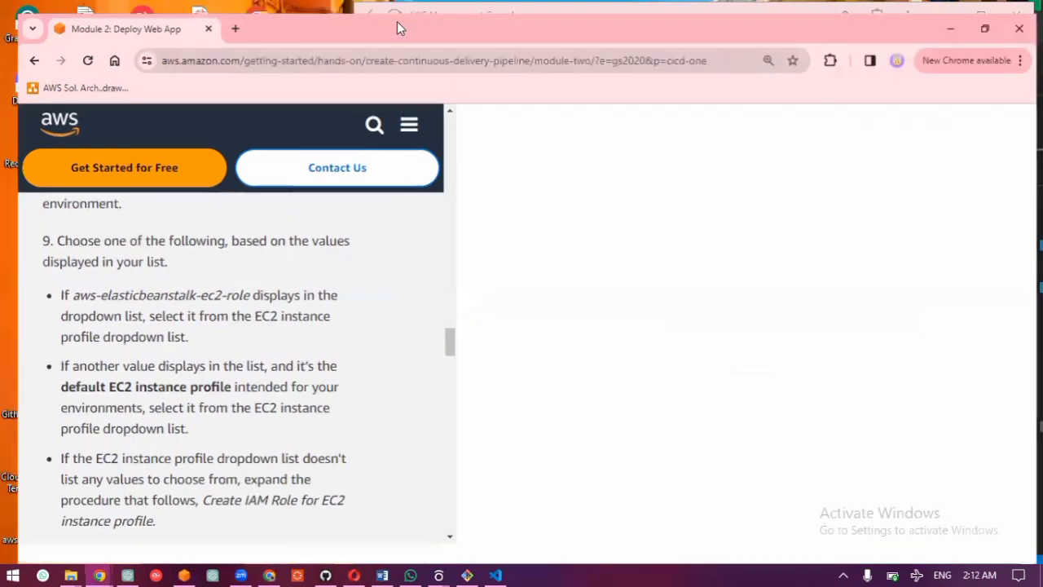
pyautogui.scroll(-15, 351, 244)
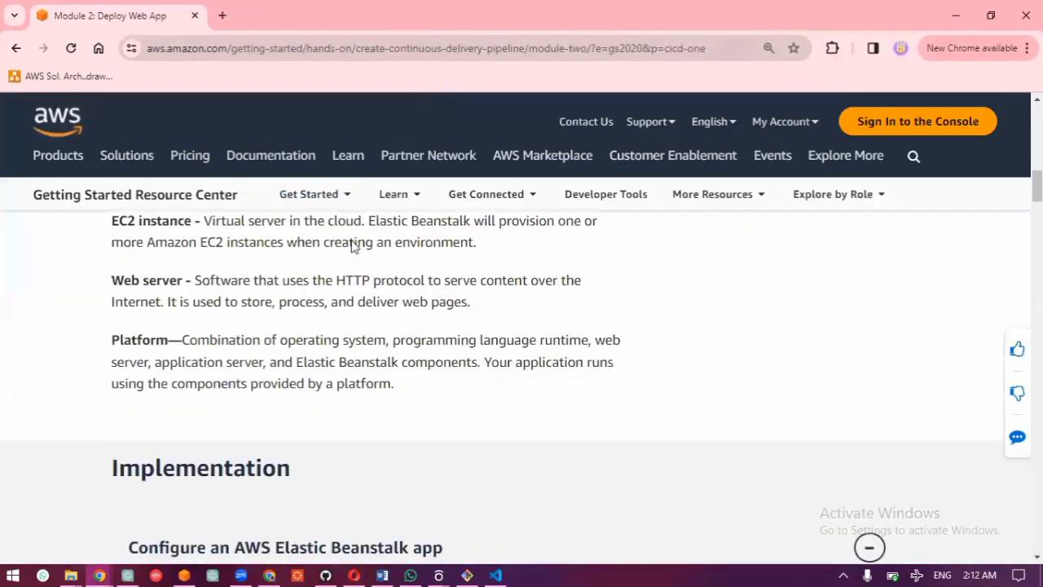
pyautogui.scroll(-15, 346, 323)
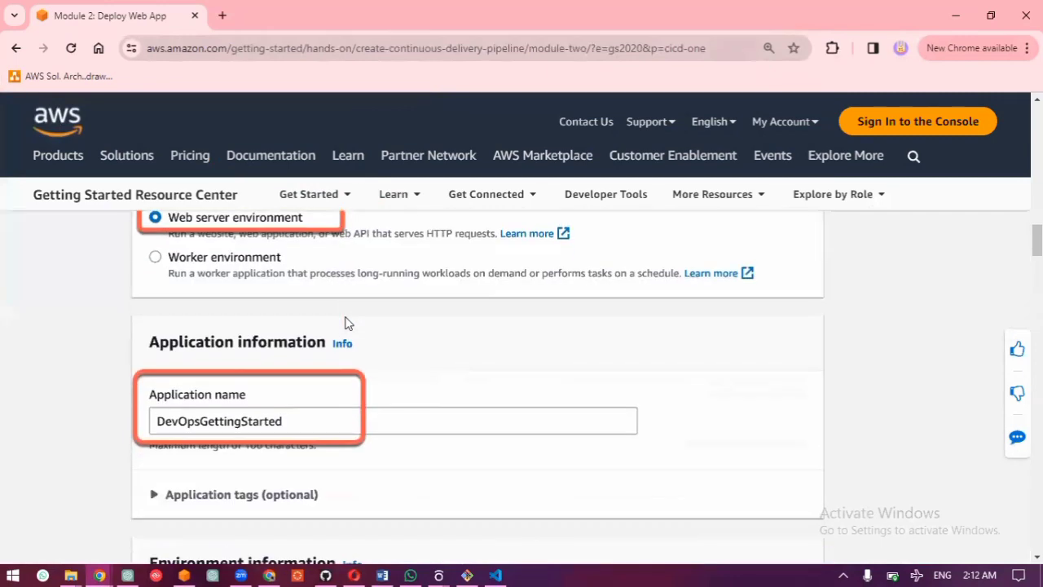
pyautogui.scroll(-10, 346, 324)
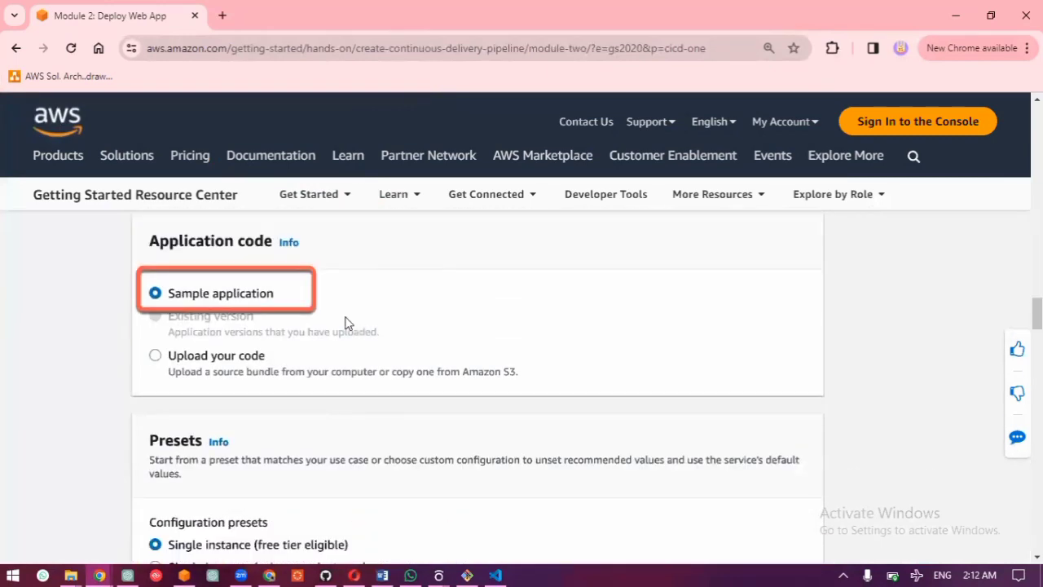
pyautogui.scroll(-1, 346, 323)
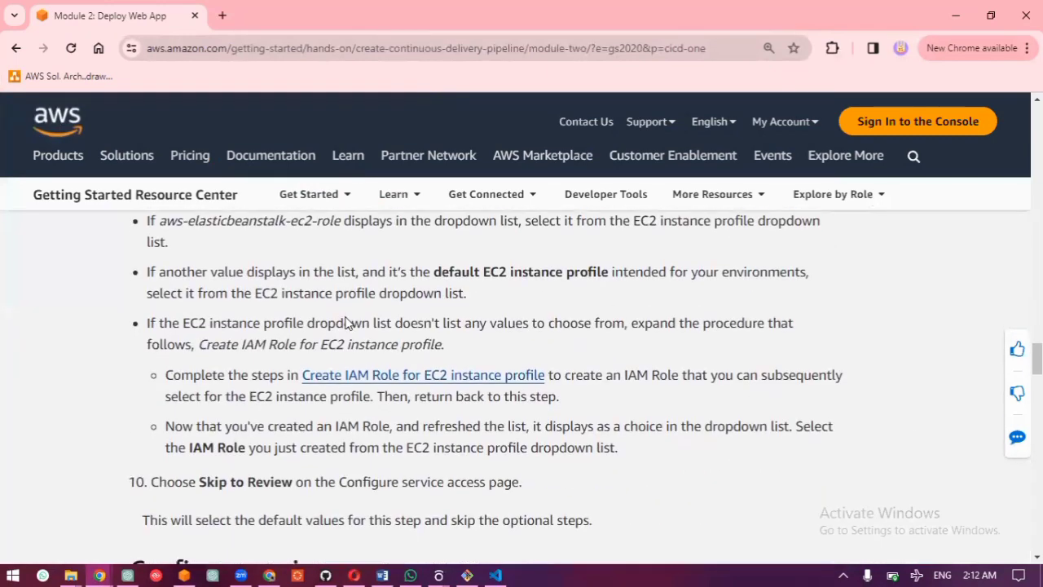
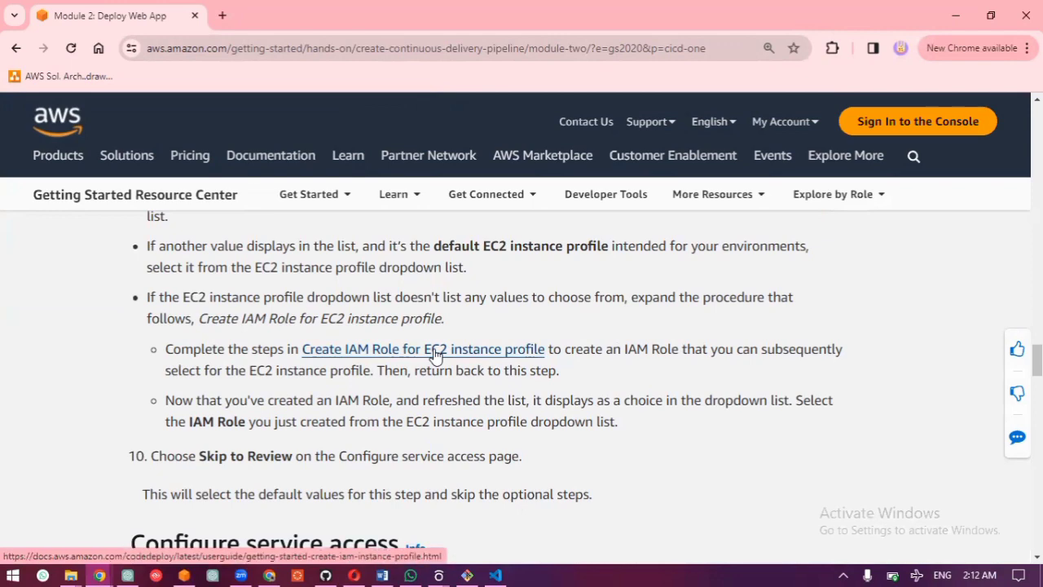
# Step: Open the linked Create IAM Role for EC2 instance profile guide and read through its CLI and console procedures
pyautogui.click(437, 356)
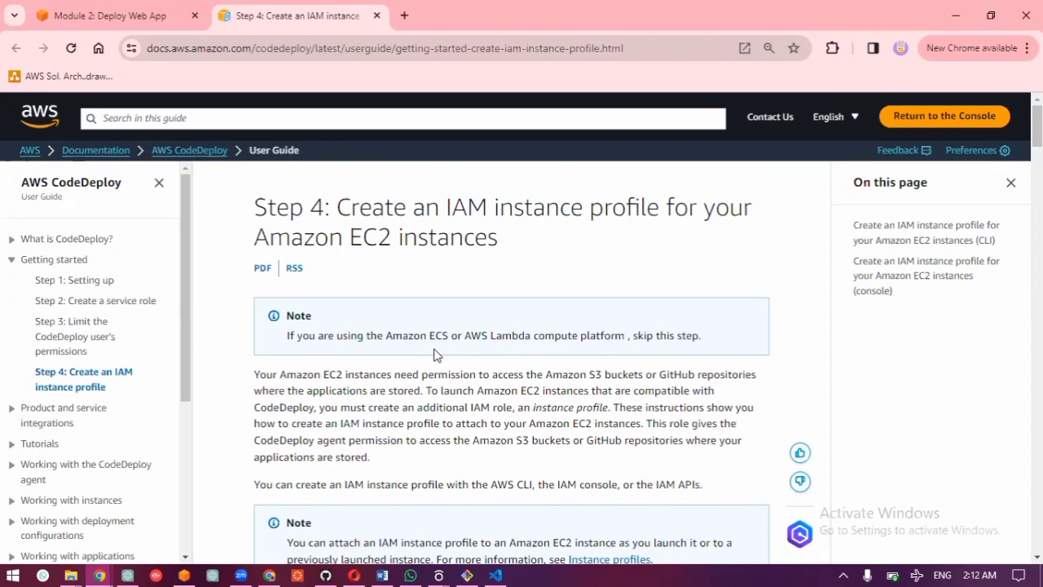
pyautogui.scroll(-7, 433, 355)
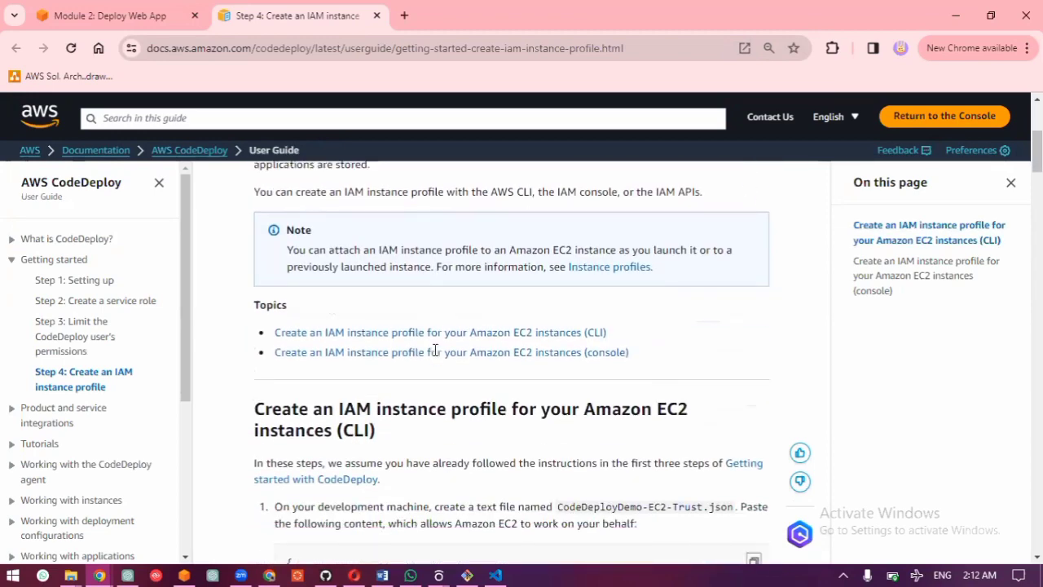
pyautogui.scroll(-4, 434, 356)
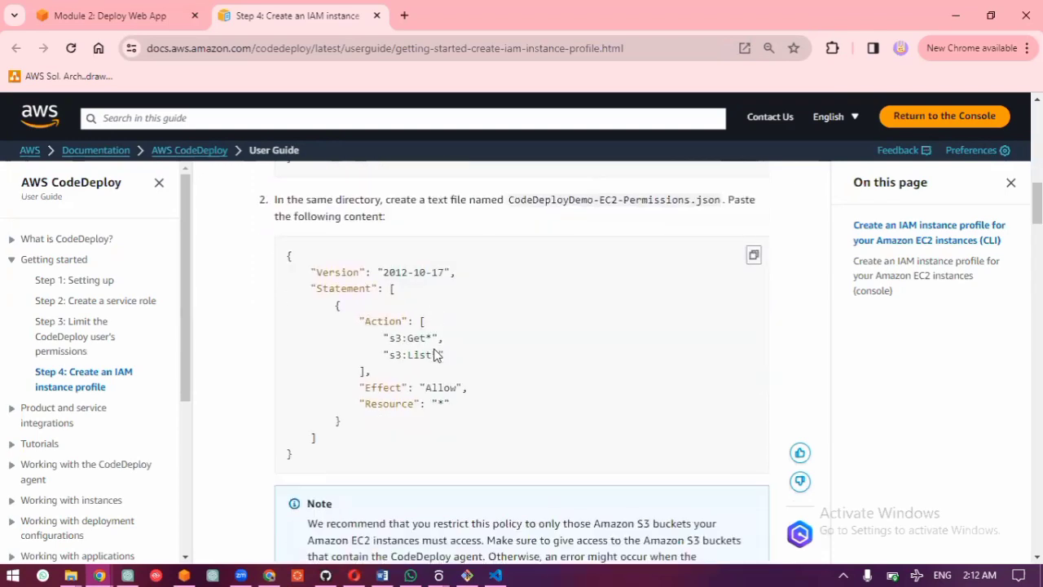
pyautogui.scroll(-12, 436, 350)
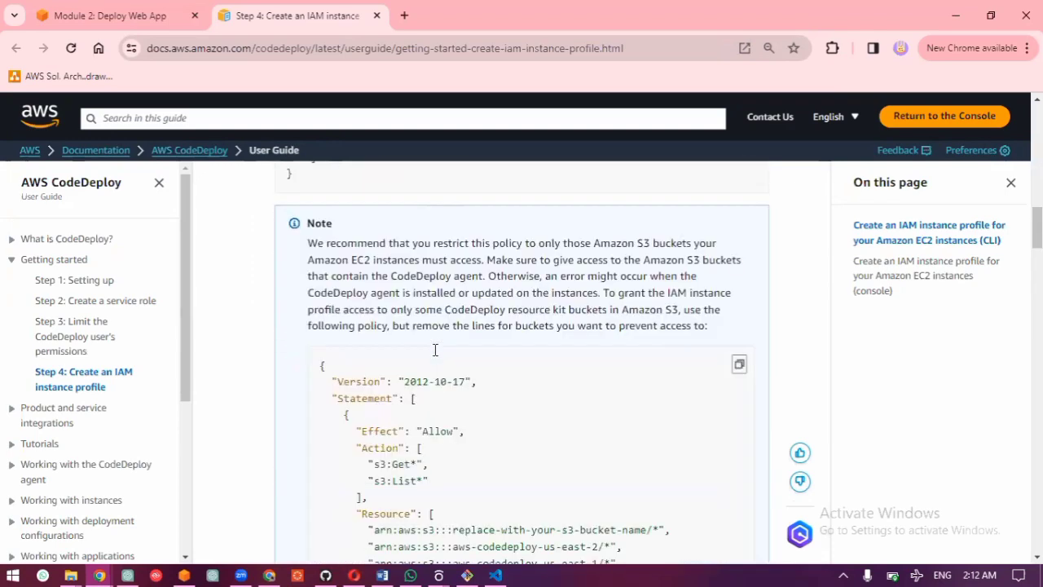
pyautogui.scroll(-2, 436, 350)
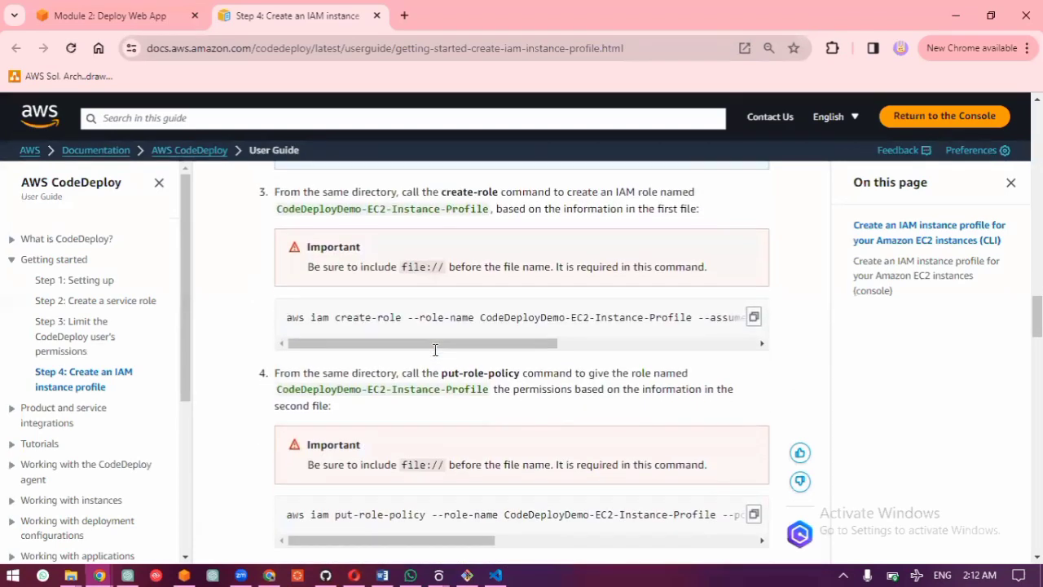
pyautogui.scroll(-1, 436, 351)
pyautogui.scroll(-5, 436, 351)
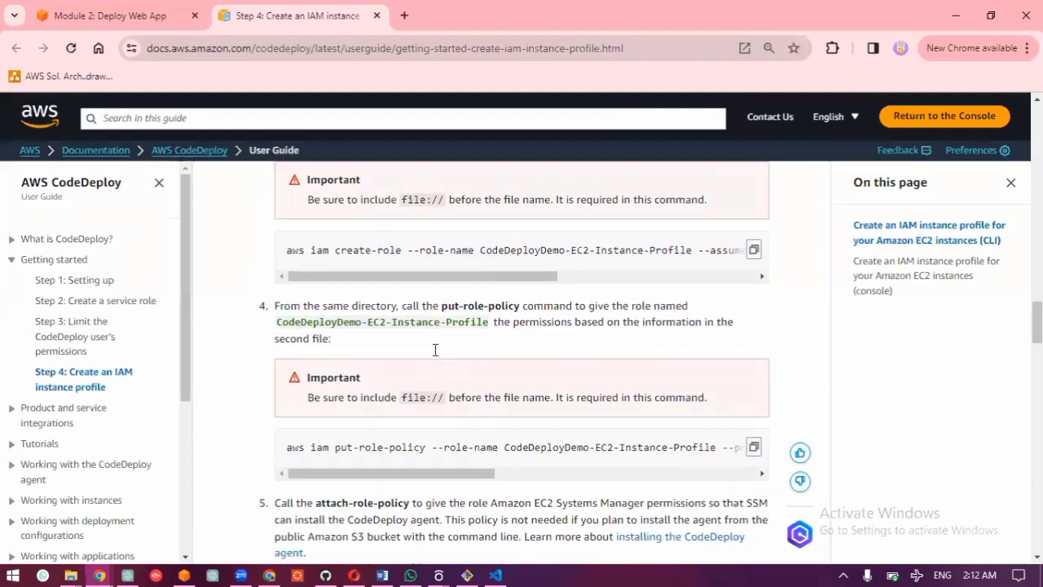
pyautogui.scroll(-5, 434, 354)
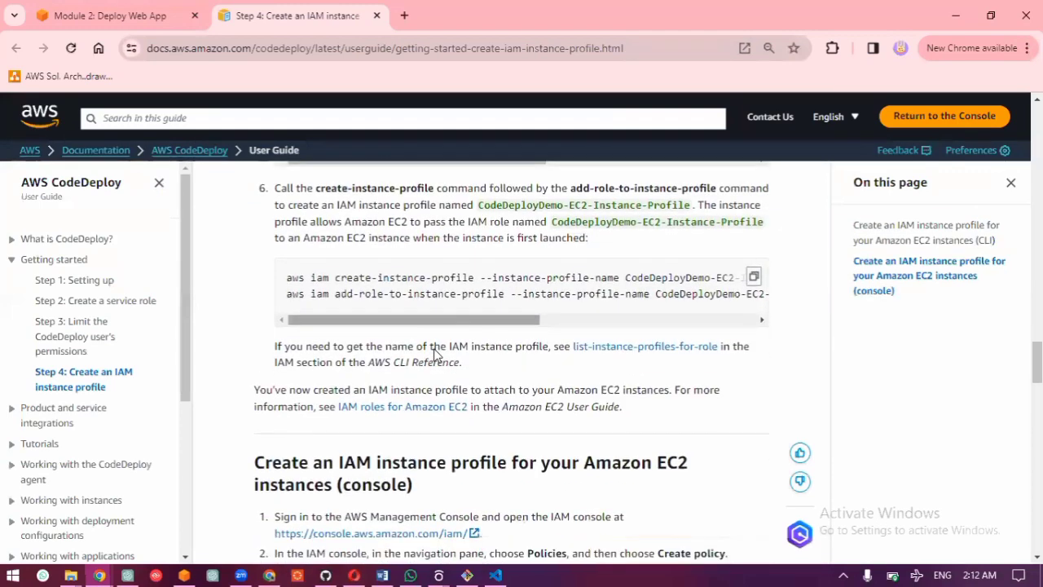
pyautogui.scroll(1, 433, 355)
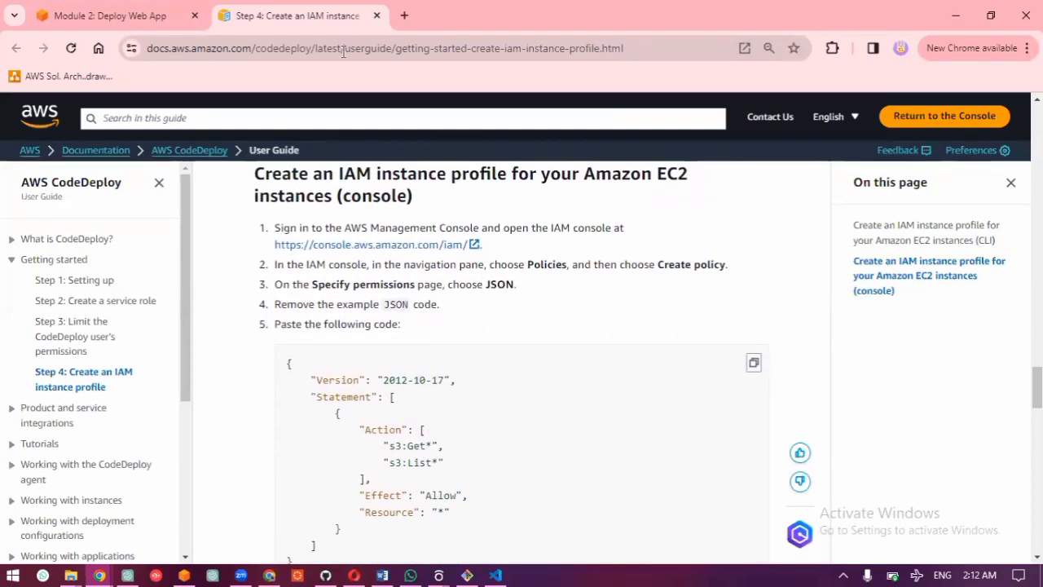
# Step: Duplicate the CodeDeploy guide's tab and open the AWS Management Console home from it in a new tab
pyautogui.click(184, 576)
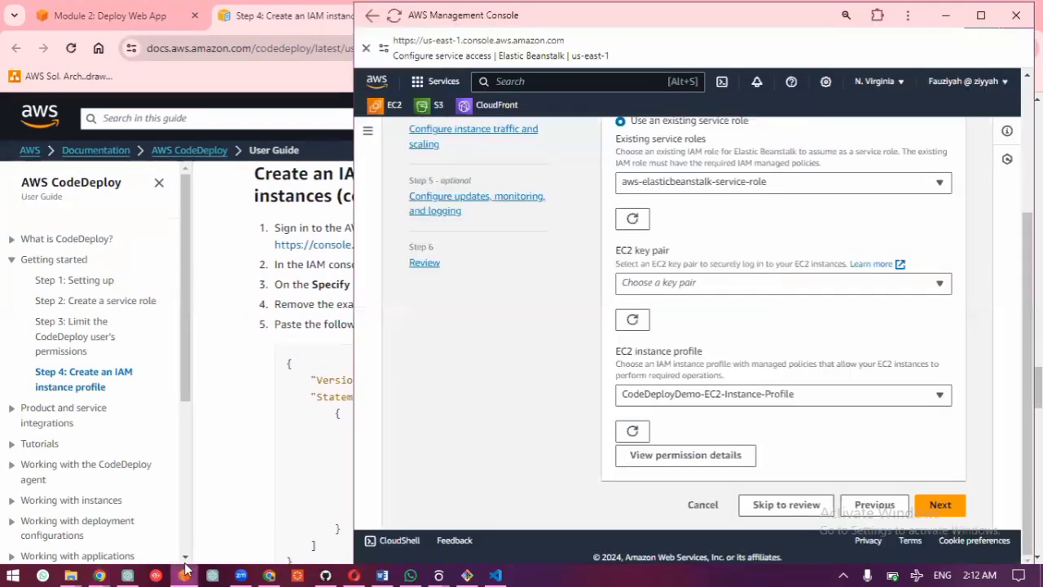
pyautogui.click(284, 231)
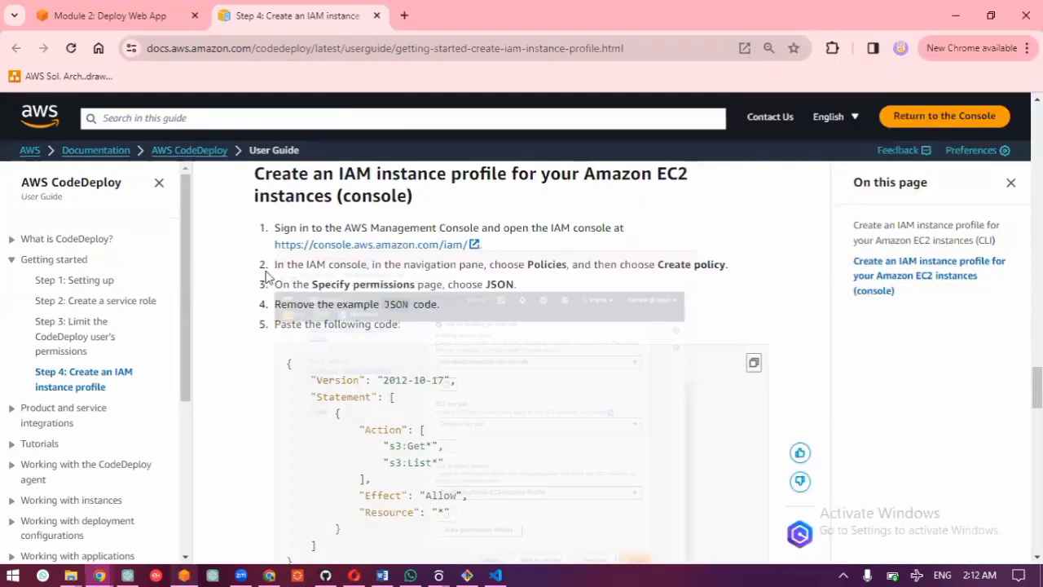
pyautogui.rightClick(342, 22)
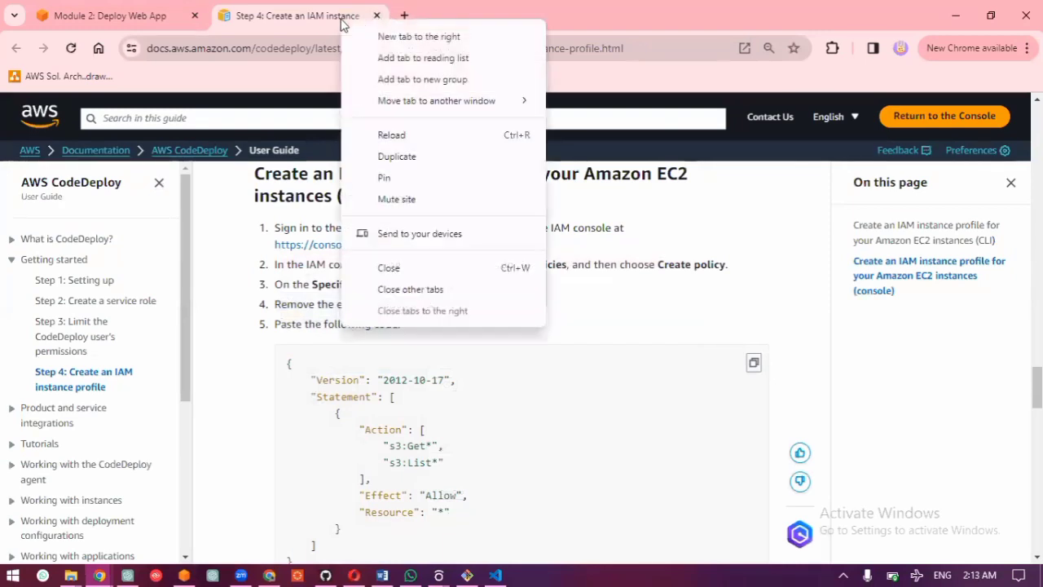
pyautogui.click(355, 156)
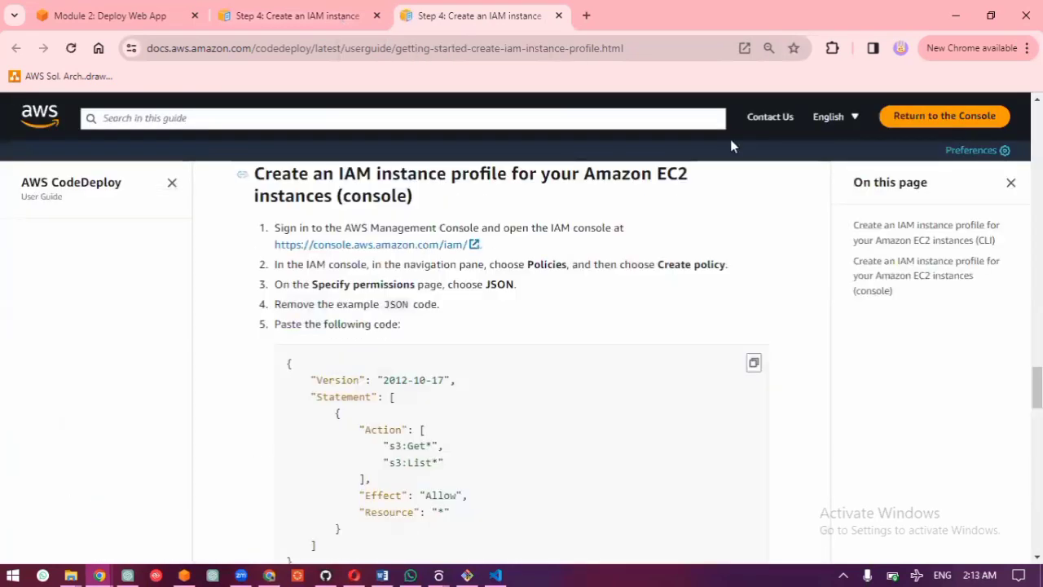
pyautogui.click(973, 117)
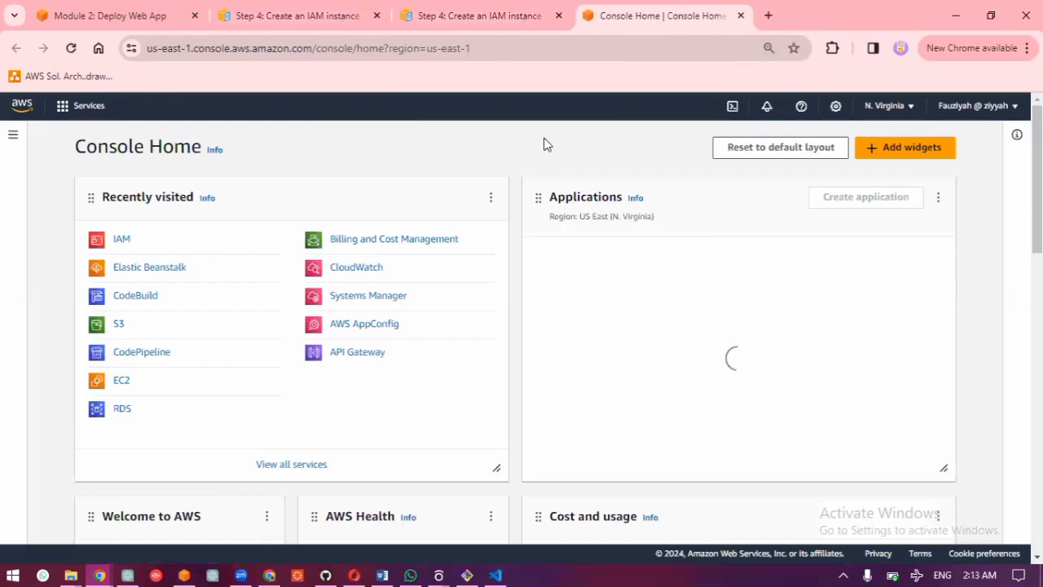
pyautogui.hotkey('shift', 'F10')
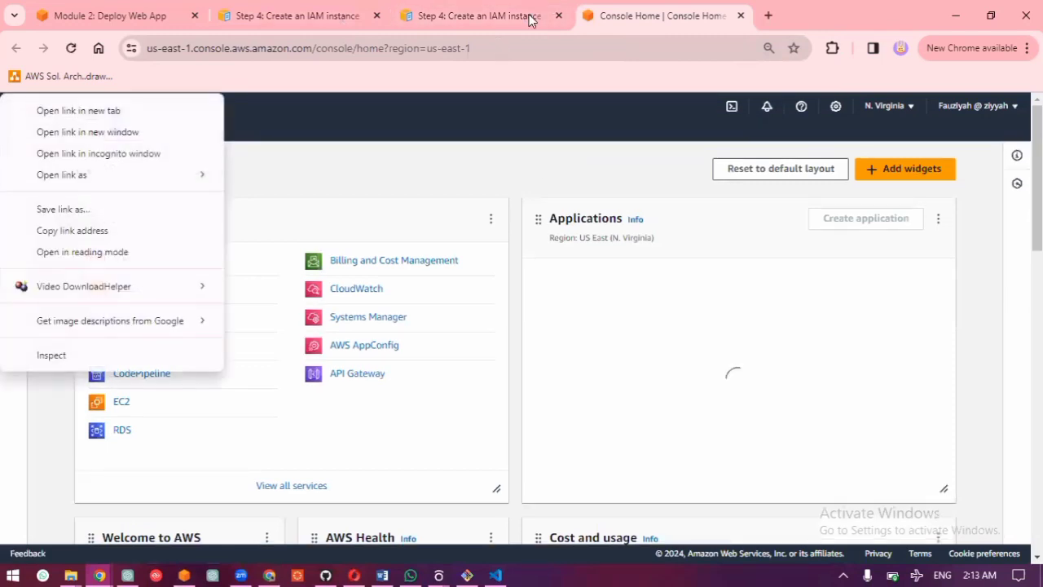
pyautogui.click(495, 55)
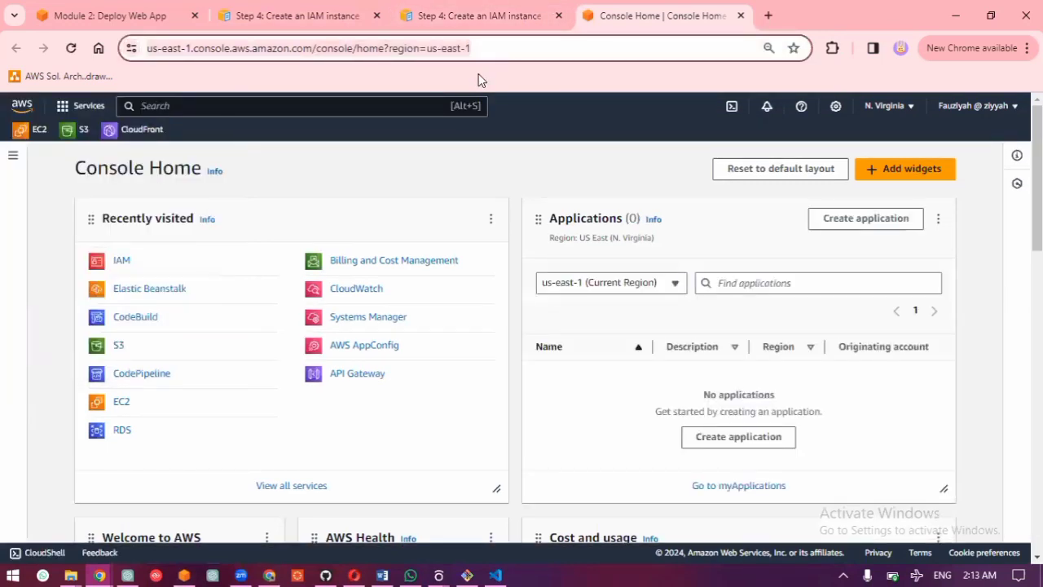
# Step: Detach the Console Home tab into its own window and arrange it side by side with the CodeDeploy guide
pyautogui.click(503, 10)
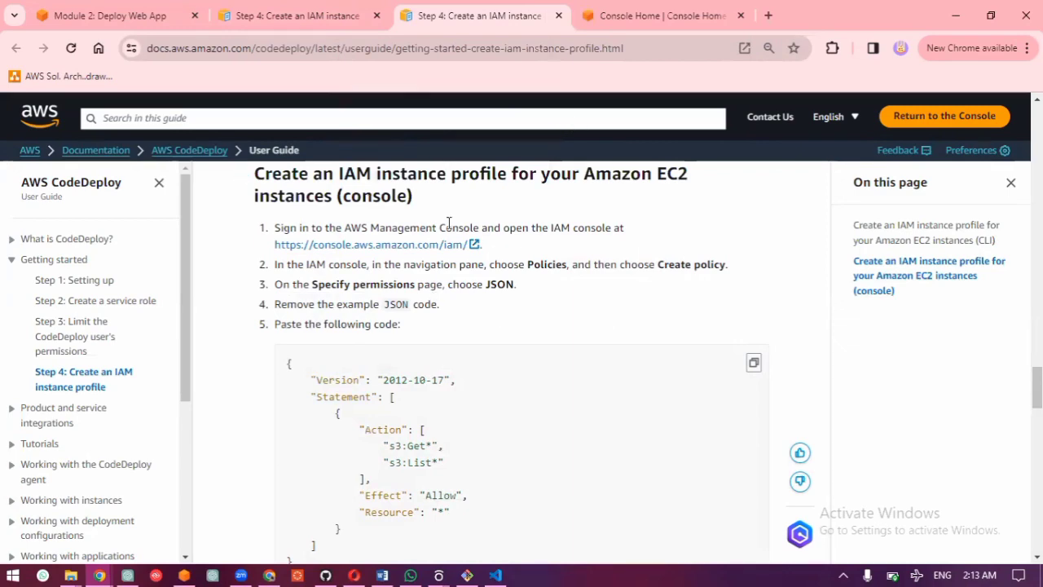
pyautogui.click(684, 17)
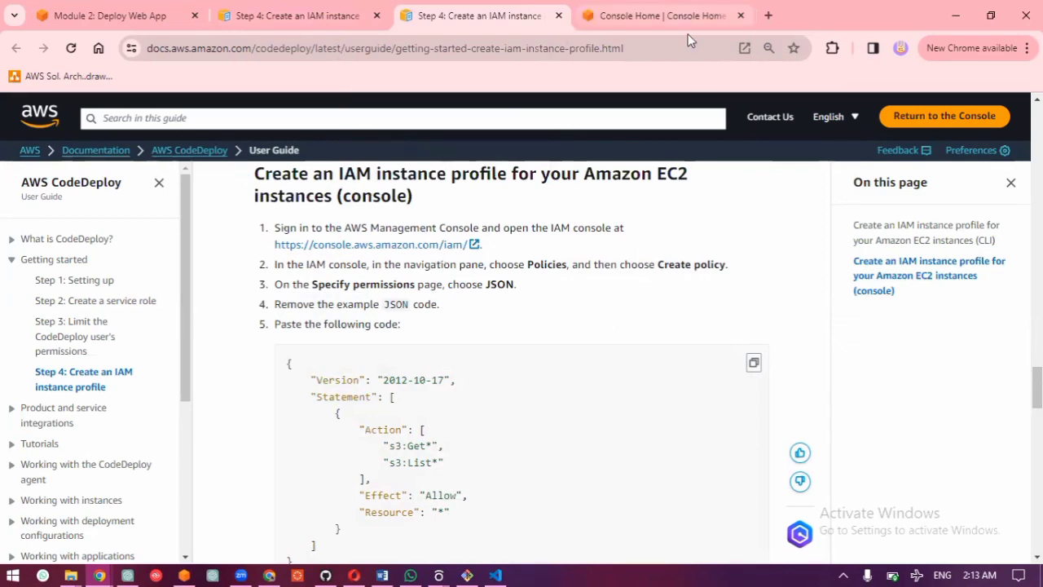
pyautogui.moveTo(709, 82); pyautogui.dragTo(707, 90)
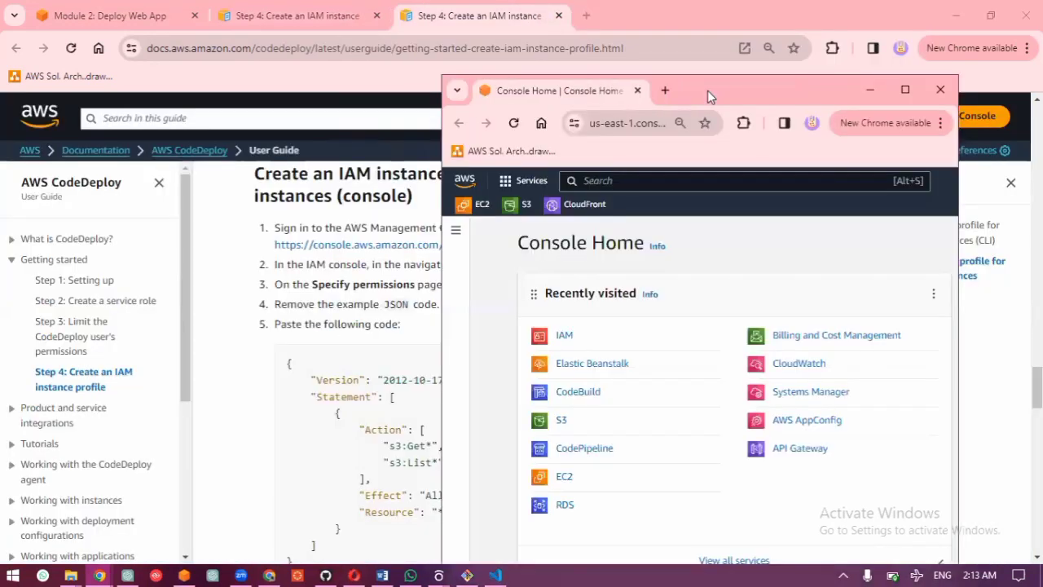
pyautogui.click(988, 18)
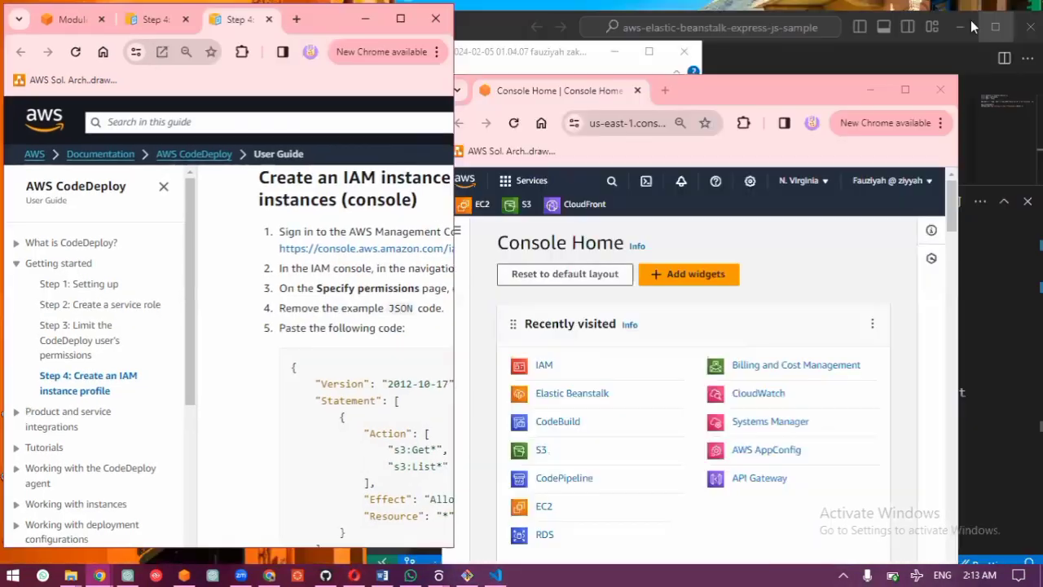
pyautogui.moveTo(683, 92); pyautogui.dragTo(770, 21)
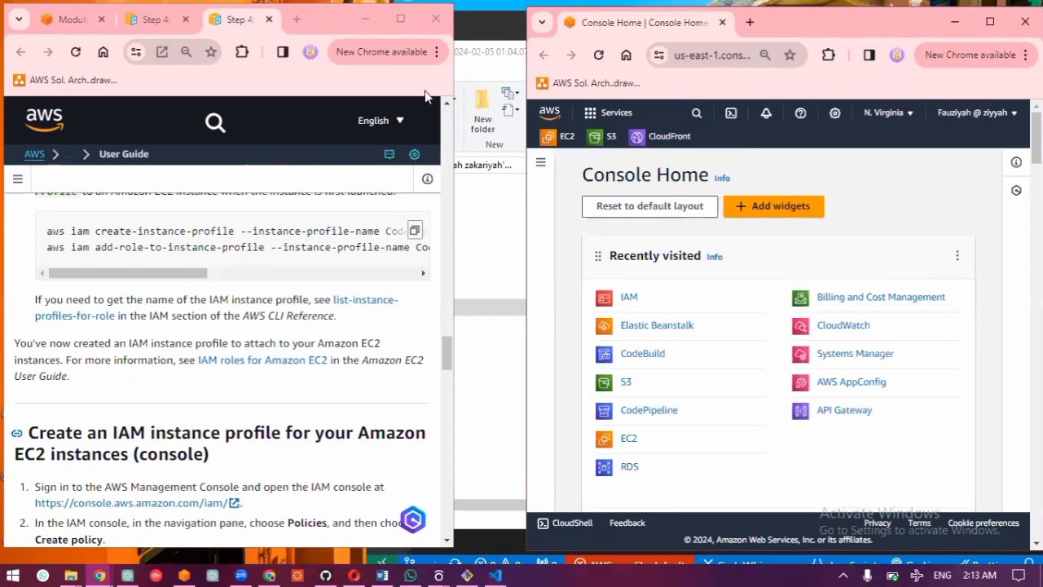
pyautogui.moveTo(528, 96); pyautogui.dragTo(420, 96)
# Step: Following the guide's console procedure, start creating a new IAM policy and switch its policy editor to JSON
pyautogui.scroll(1, 270, 314)
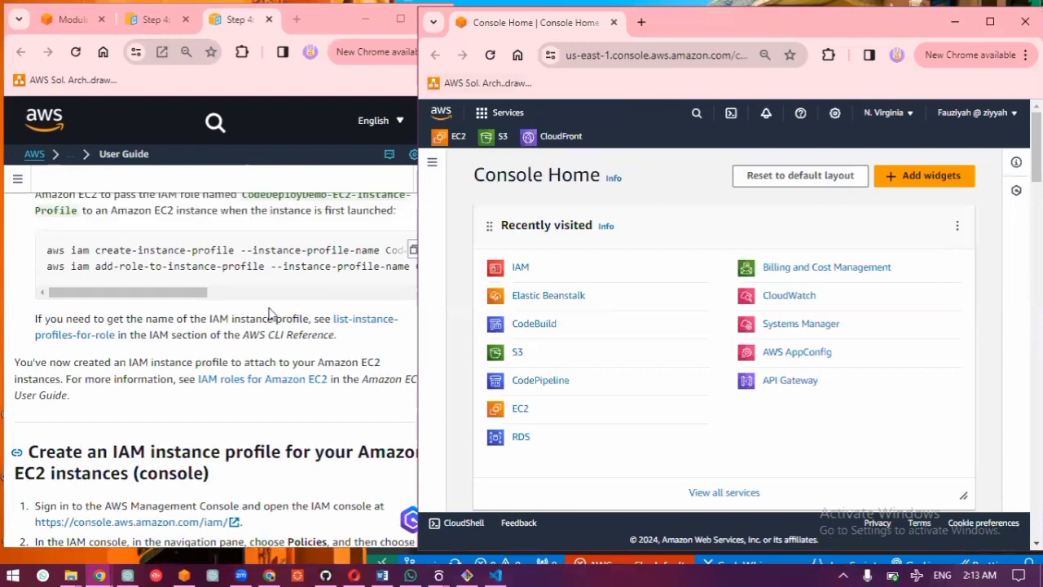
pyautogui.scroll(-3, 270, 314)
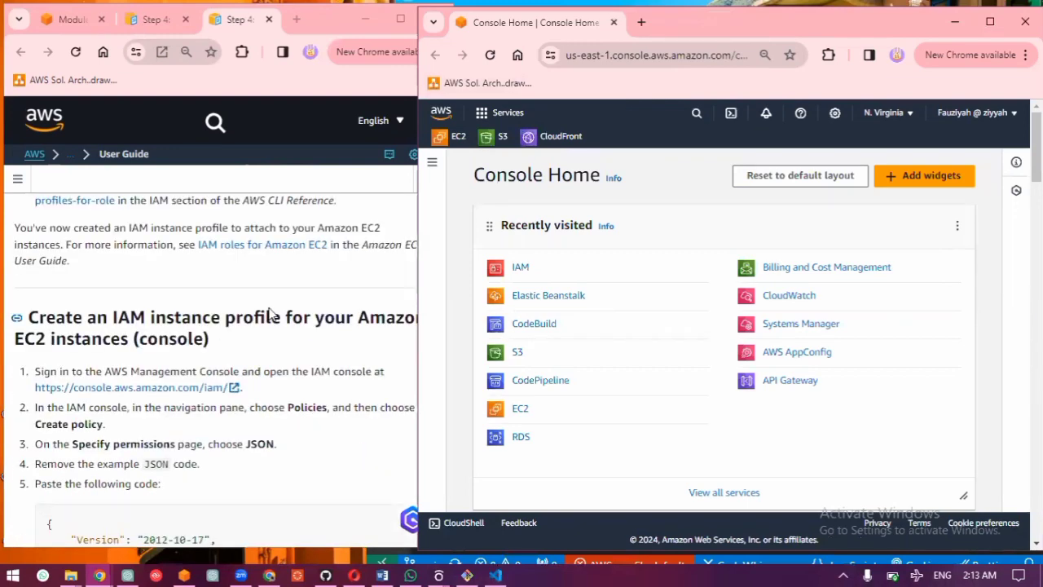
pyautogui.scroll(-3, 270, 313)
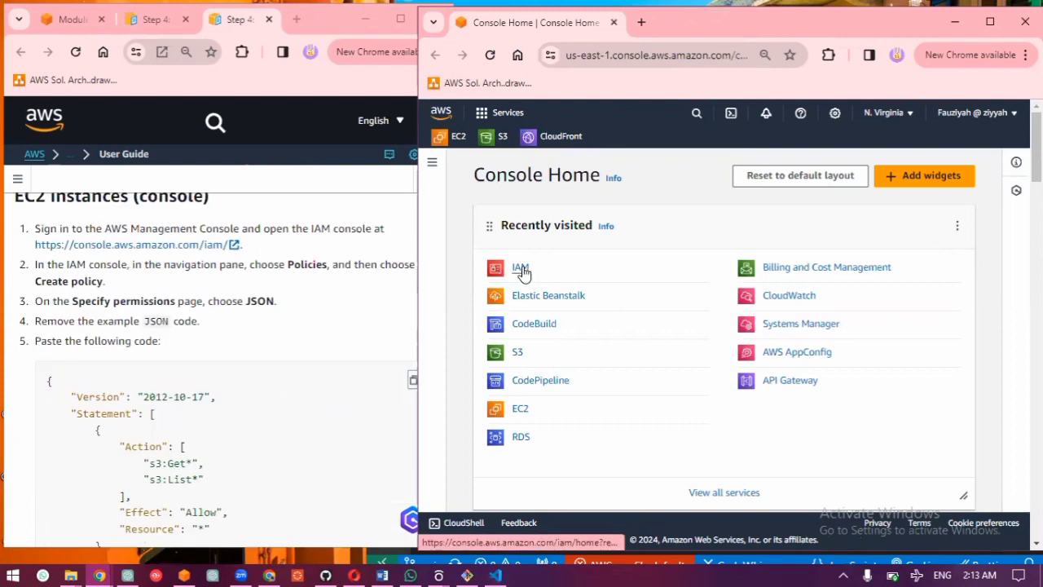
pyautogui.click(523, 270)
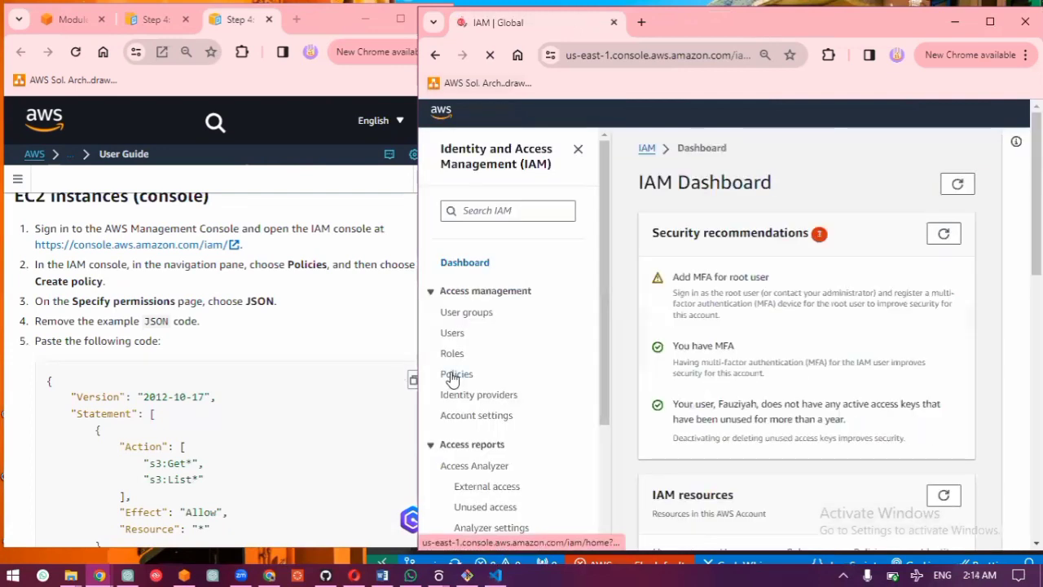
pyautogui.click(454, 375)
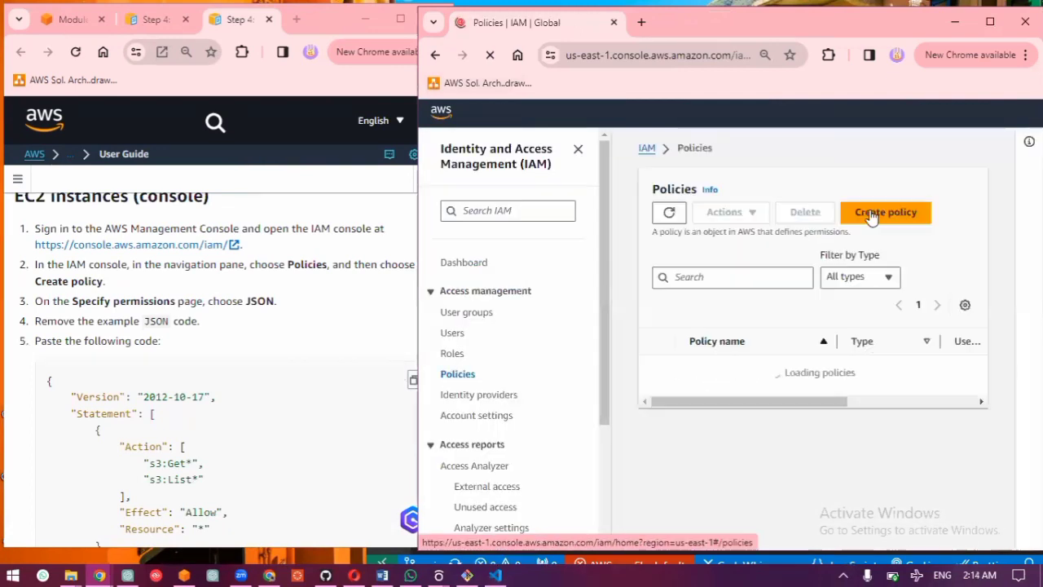
pyautogui.click(870, 211)
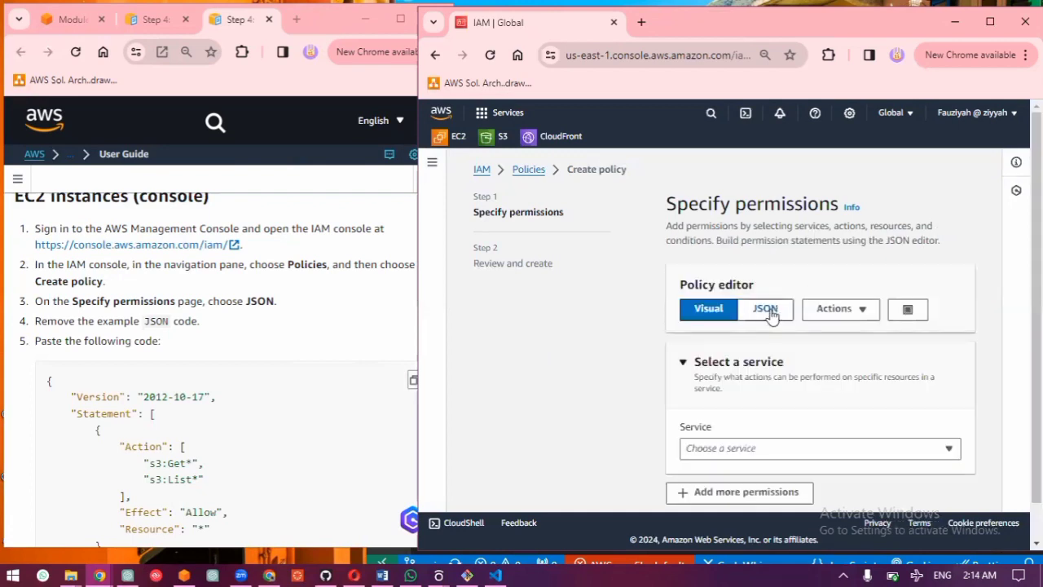
pyautogui.click(771, 313)
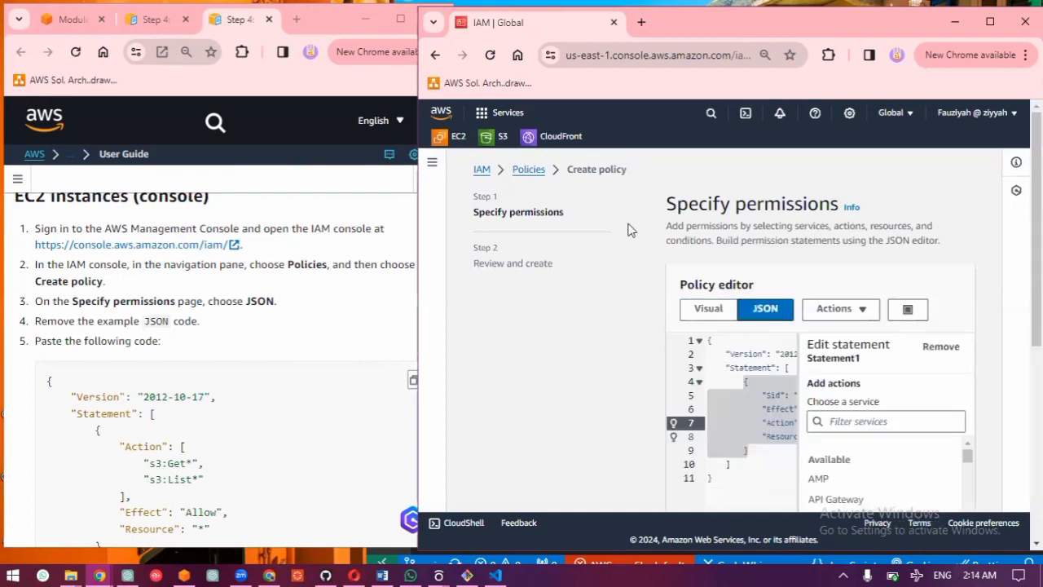
# Step: Try to give the policy's JSON code more room by enlarging the window and resizing the Edit statement pane
pyautogui.click(431, 163)
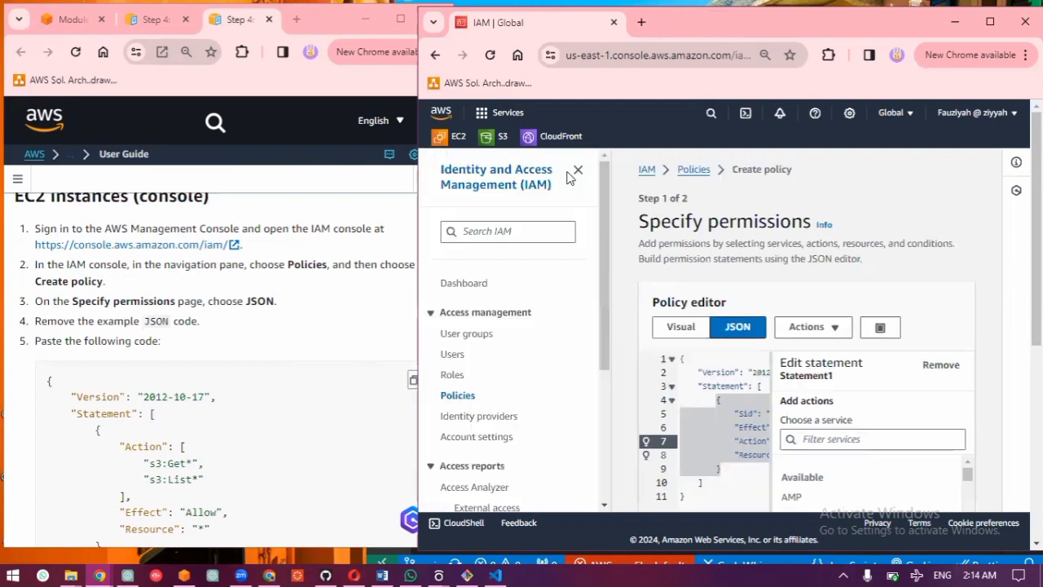
pyautogui.click(579, 170)
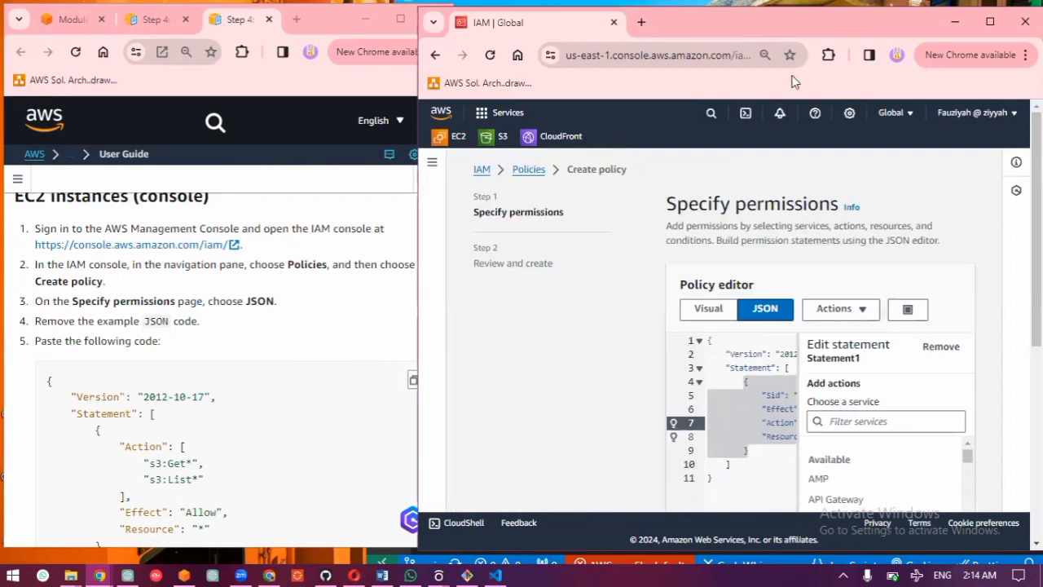
pyautogui.click(990, 22)
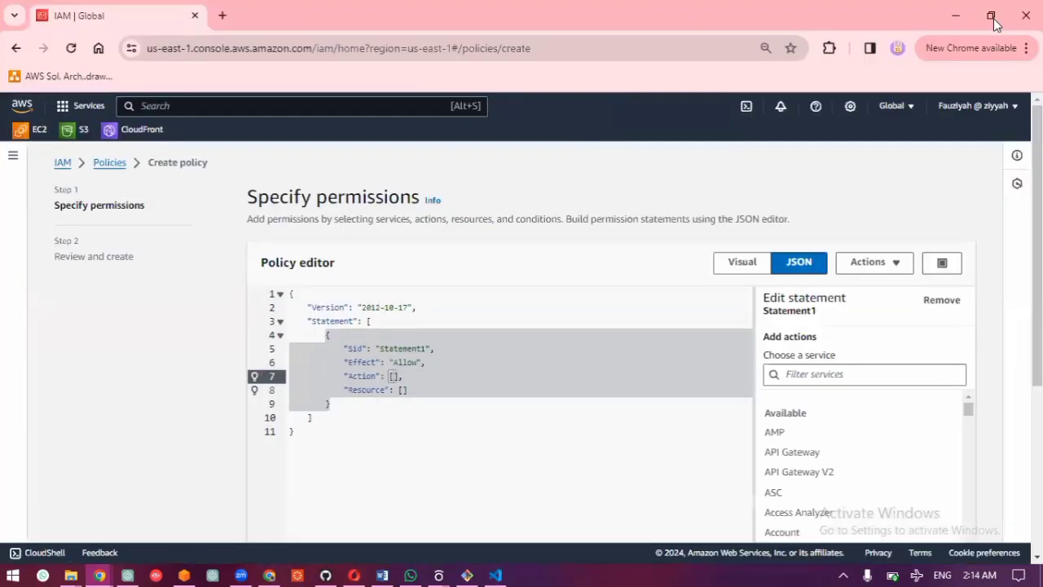
pyautogui.click(993, 18)
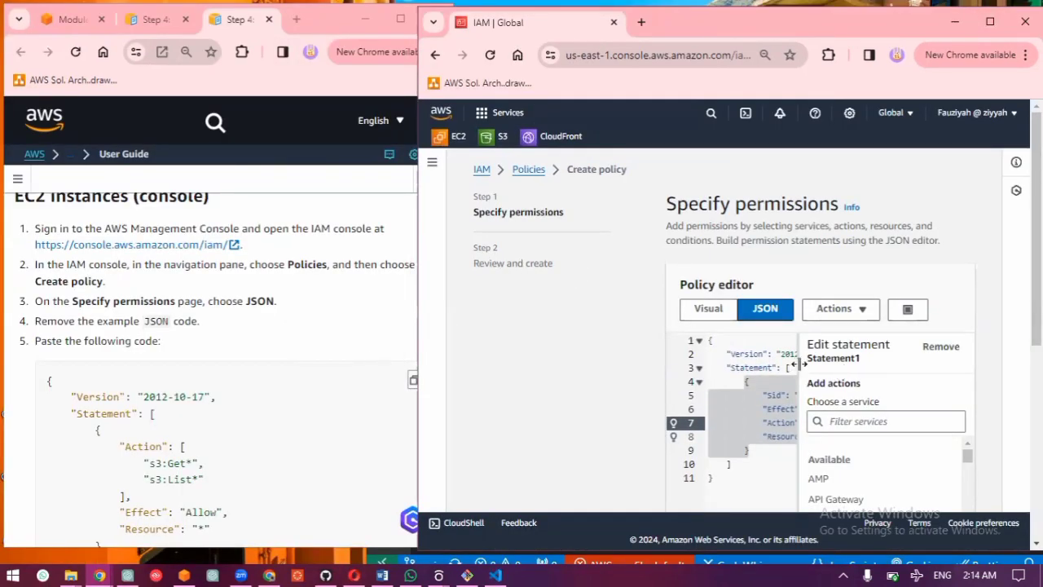
pyautogui.moveTo(793, 361); pyautogui.dragTo(949, 381)
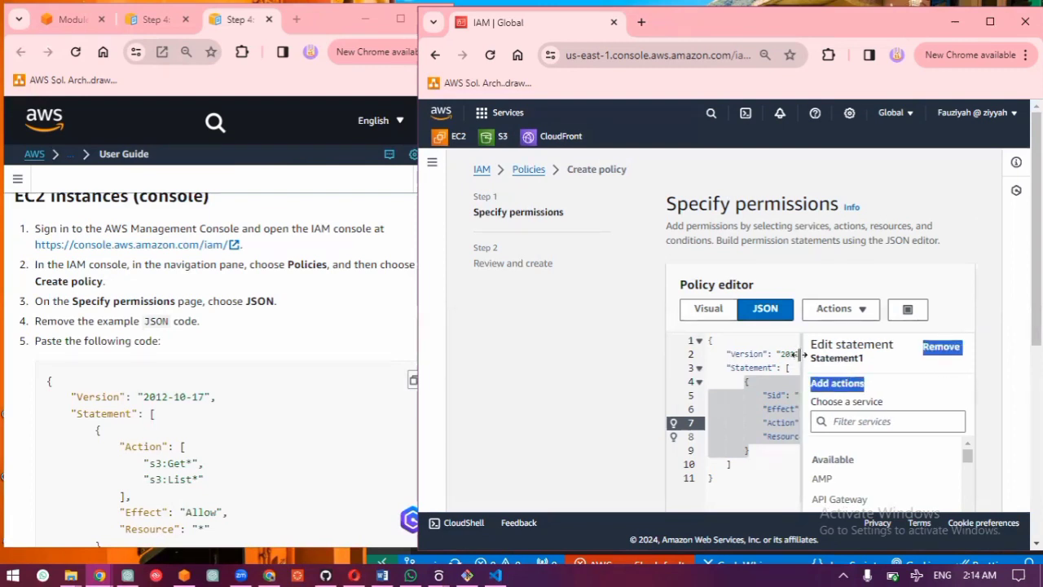
pyautogui.moveTo(799, 355); pyautogui.dragTo(808, 361)
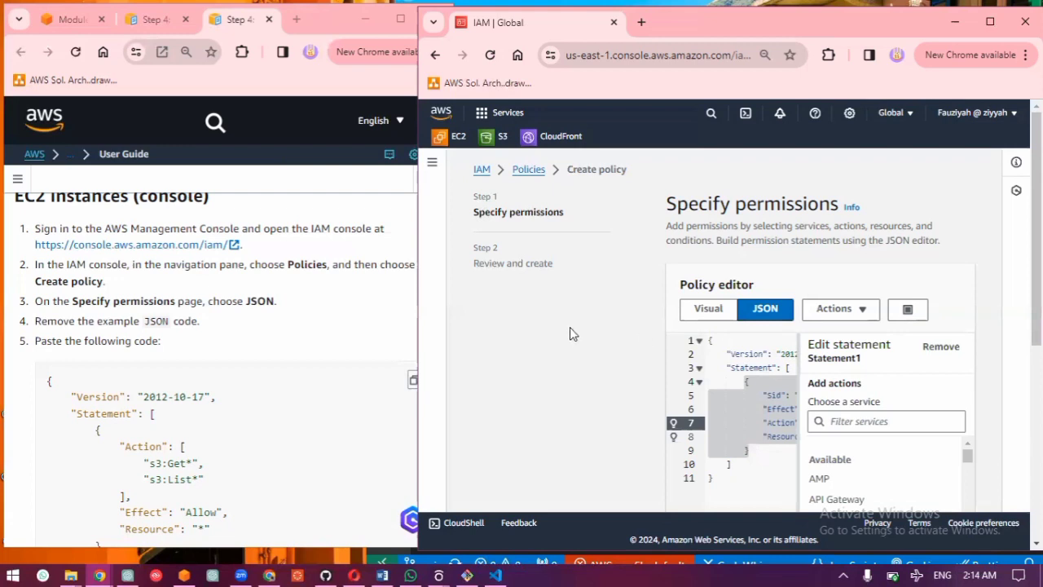
# Step: Replace the example code in the JSON policy editor with the guide's step 5 policy allowing s3:Get* and s3:List* on all resources
pyautogui.scroll(-1, 644, 302)
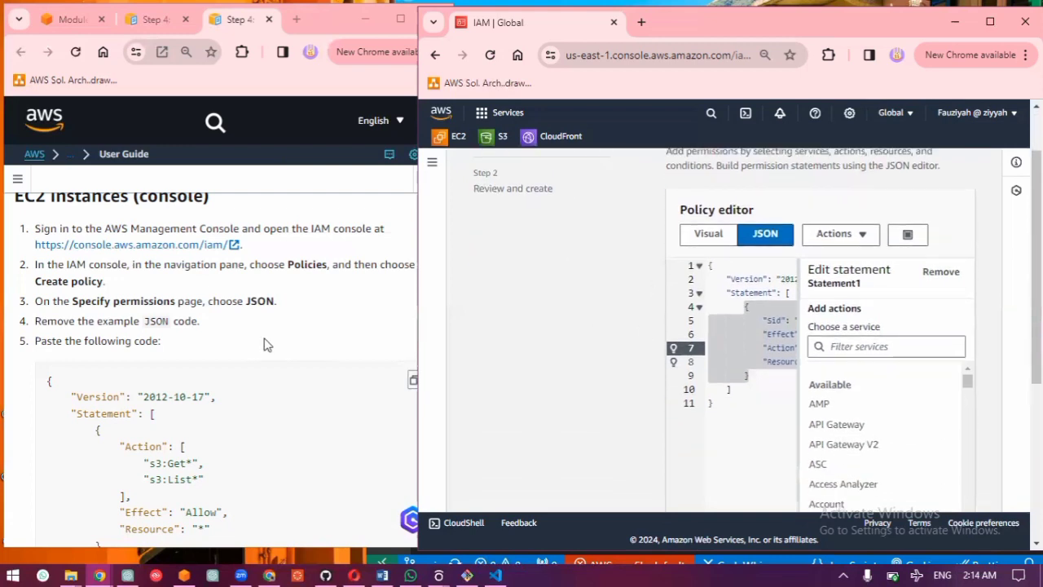
pyautogui.scroll(-1, 228, 369)
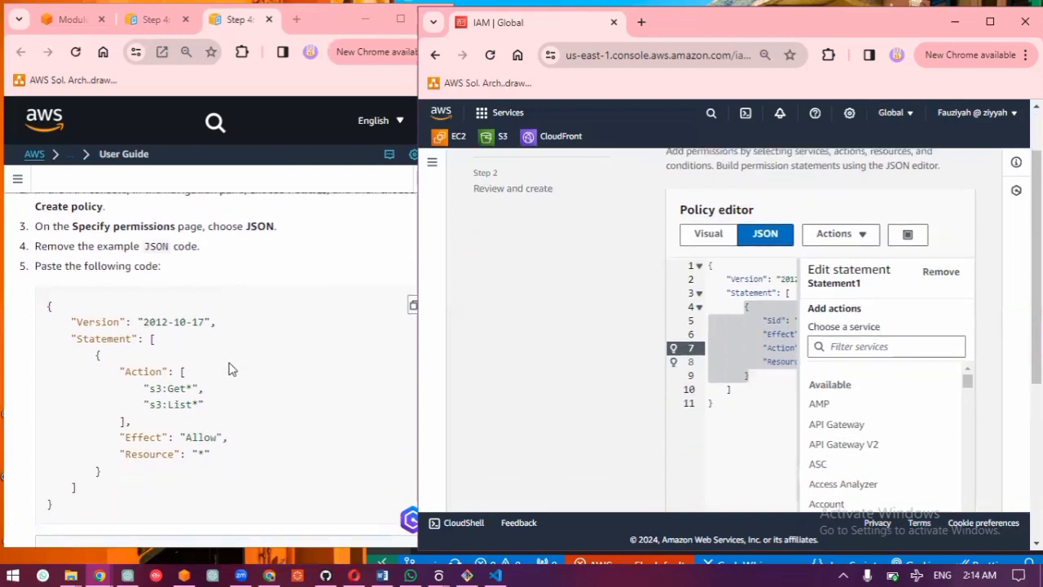
pyautogui.click(411, 305)
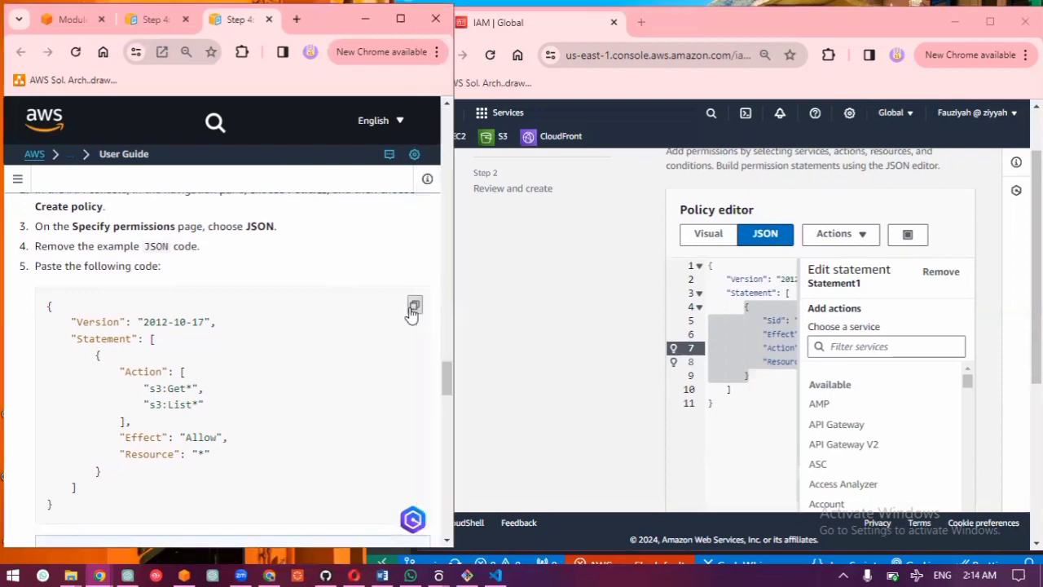
pyautogui.click(765, 426)
pyautogui.hotkey('ctrl', 'a')
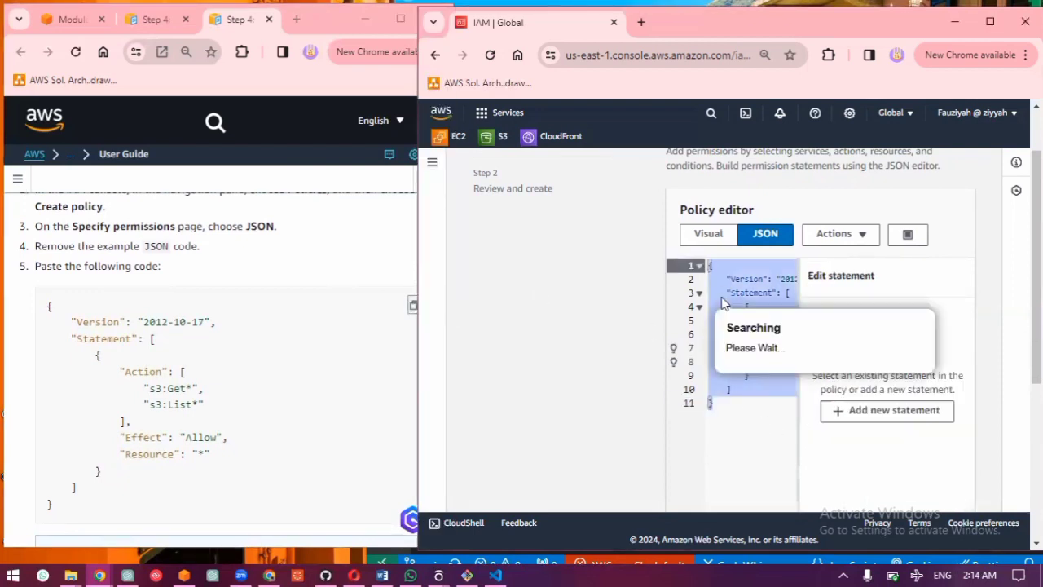
pyautogui.click(988, 24)
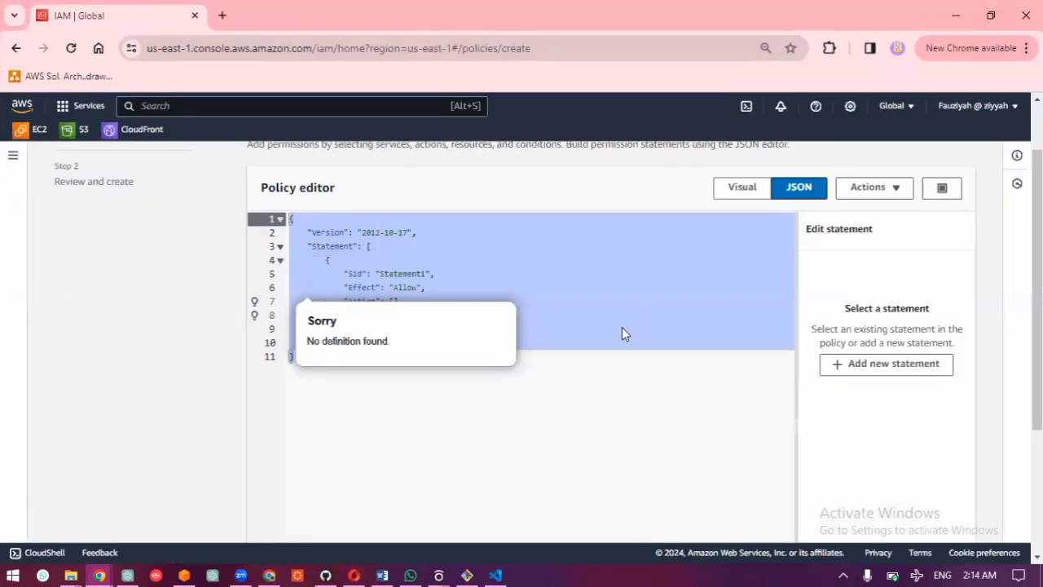
pyautogui.hotkey('ctrl', 'v')
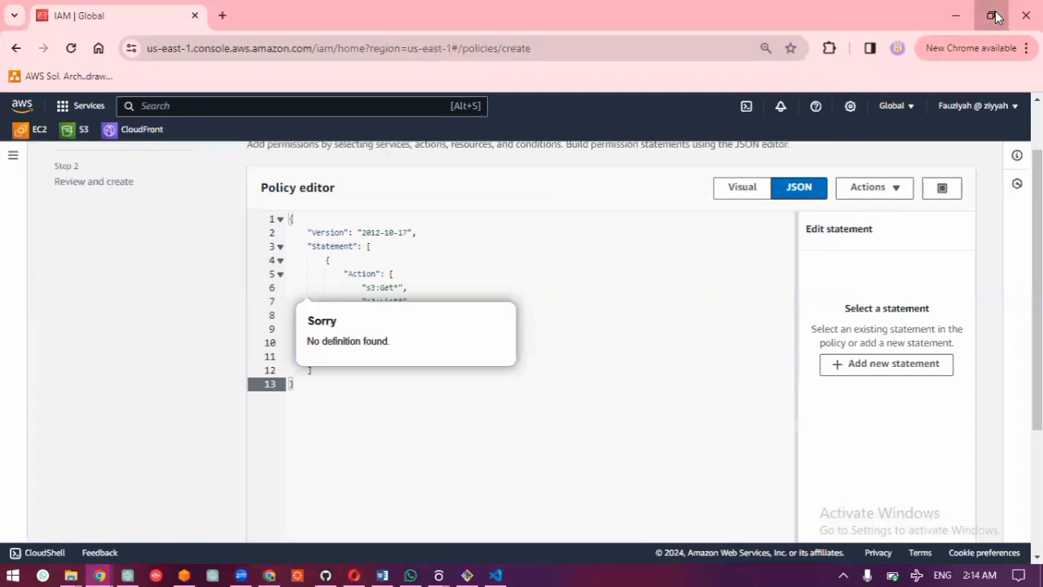
pyautogui.click(995, 12)
# Step: Review the guide's note on restricting S3 bucket access, and continue the policy to the Review and create stage
pyautogui.scroll(-1, 296, 383)
pyautogui.scroll(-5, 296, 383)
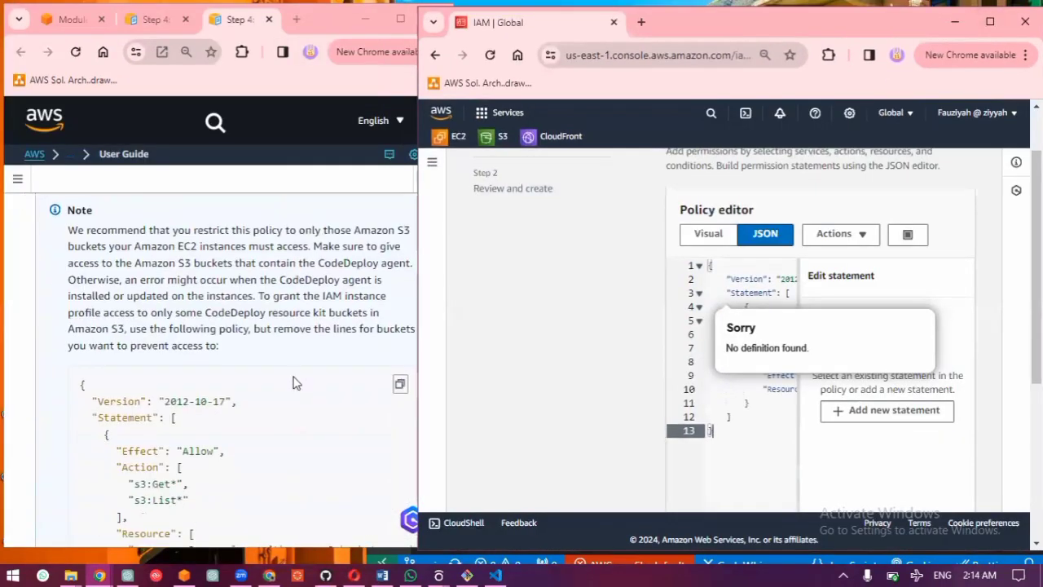
pyautogui.scroll(2, 295, 383)
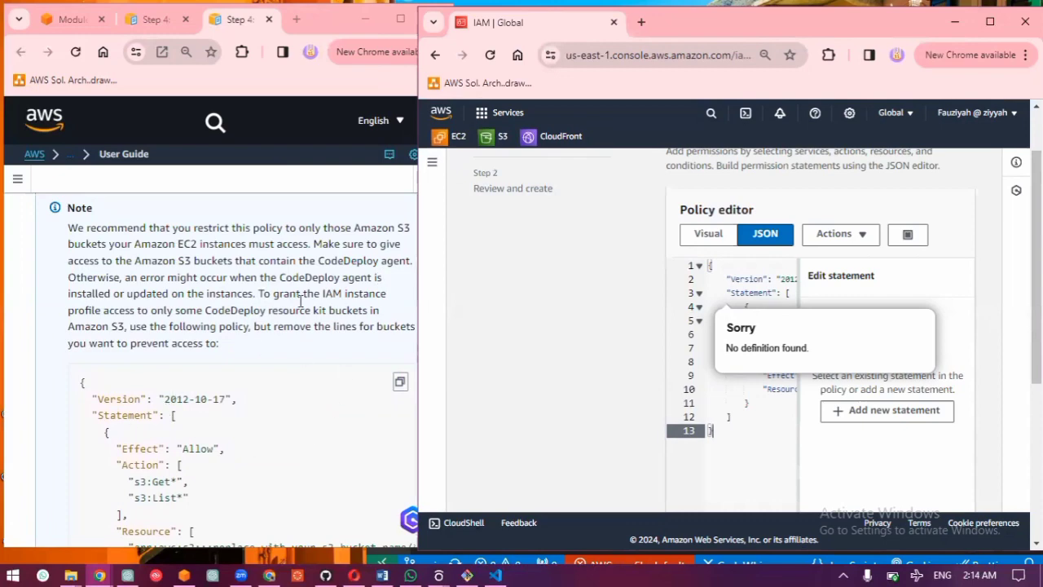
pyautogui.scroll(4, 330, 356)
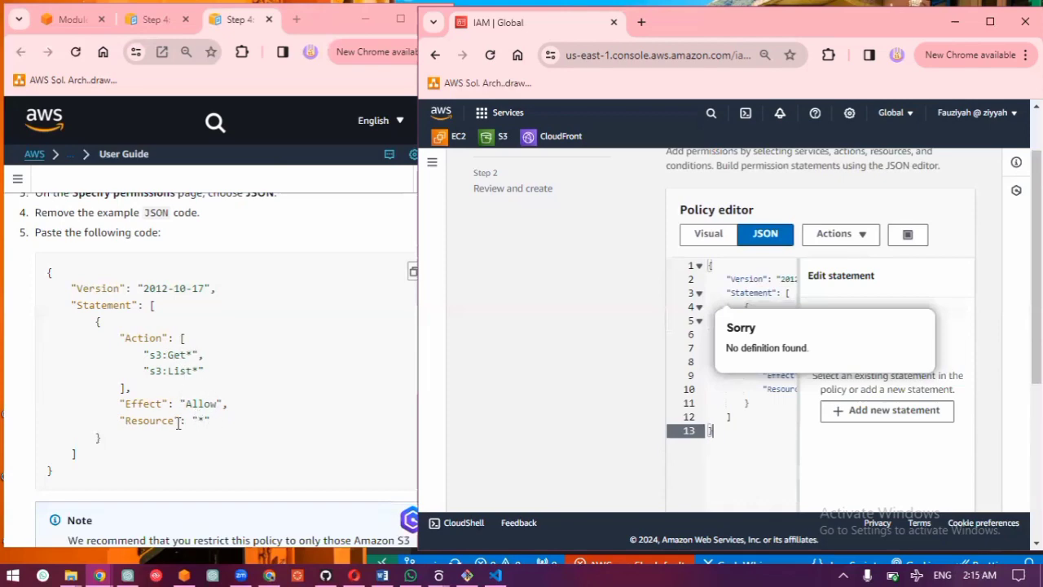
pyautogui.scroll(-10, 228, 429)
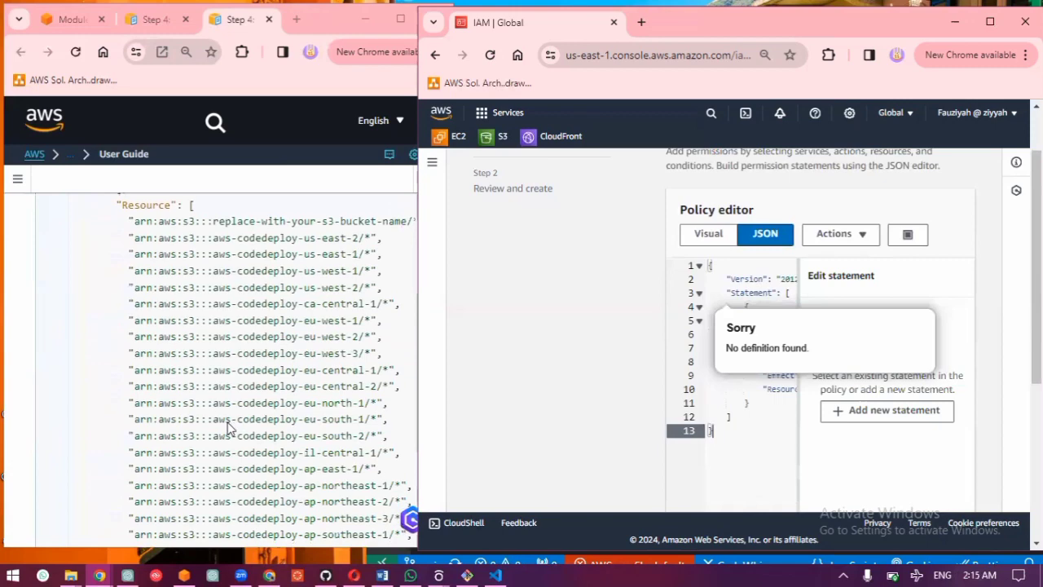
pyautogui.scroll(-2, 229, 429)
pyautogui.scroll(4, 228, 429)
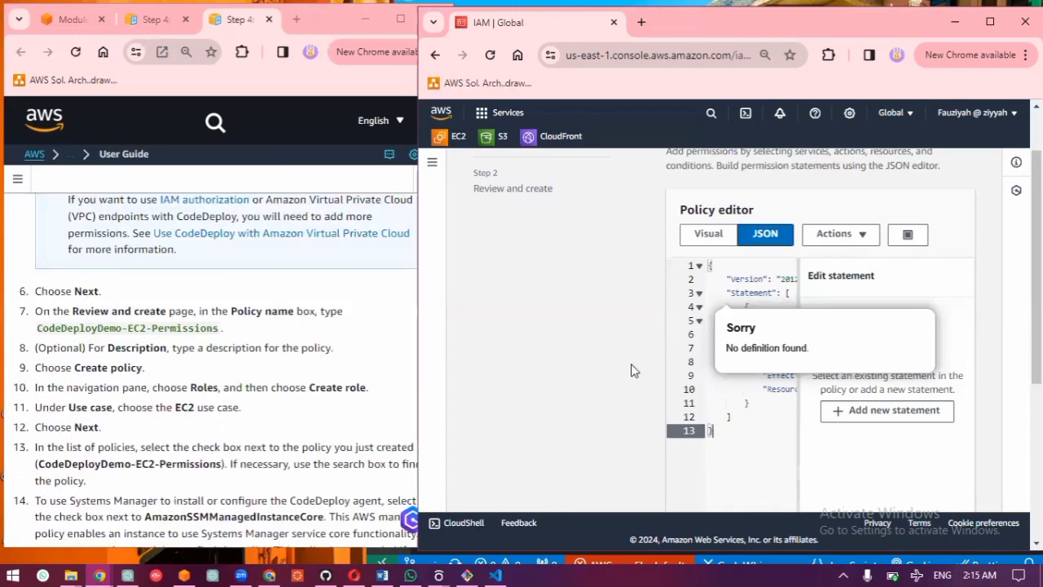
pyautogui.scroll(-4, 801, 435)
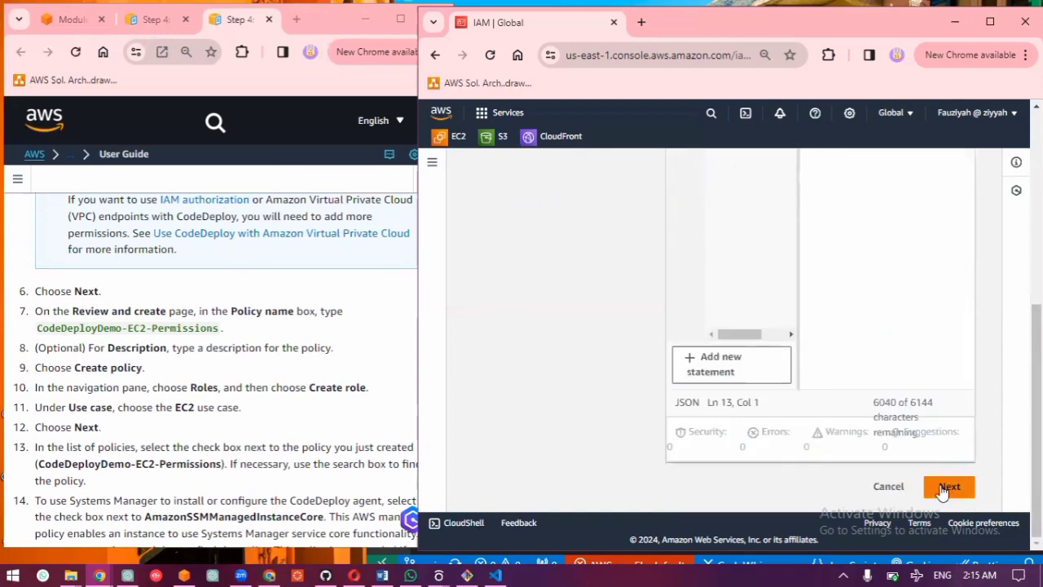
pyautogui.click(945, 487)
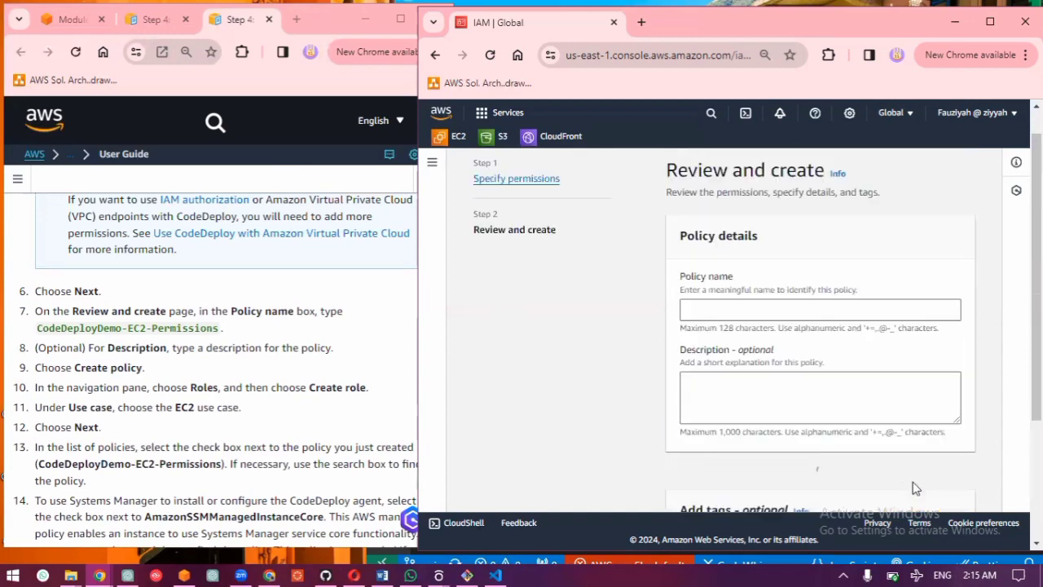
# Step: Name the policy CodeDeployDemo-EC2-Permissions, copied from the guide, and try to create it without a description or tags
pyautogui.scroll(-3, 811, 291)
pyautogui.scroll(3, 785, 304)
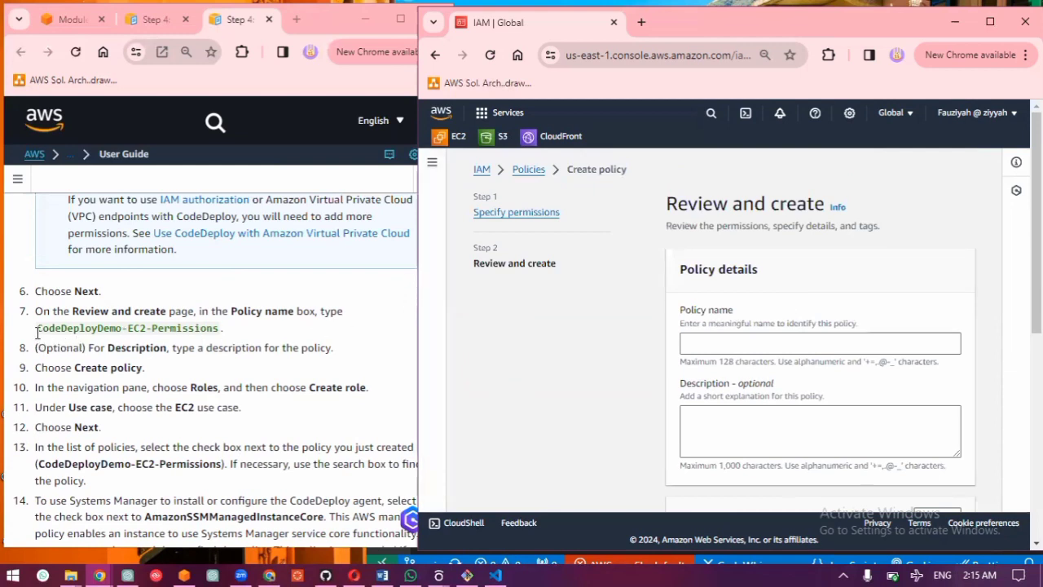
pyautogui.moveTo(37, 333); pyautogui.dragTo(218, 341)
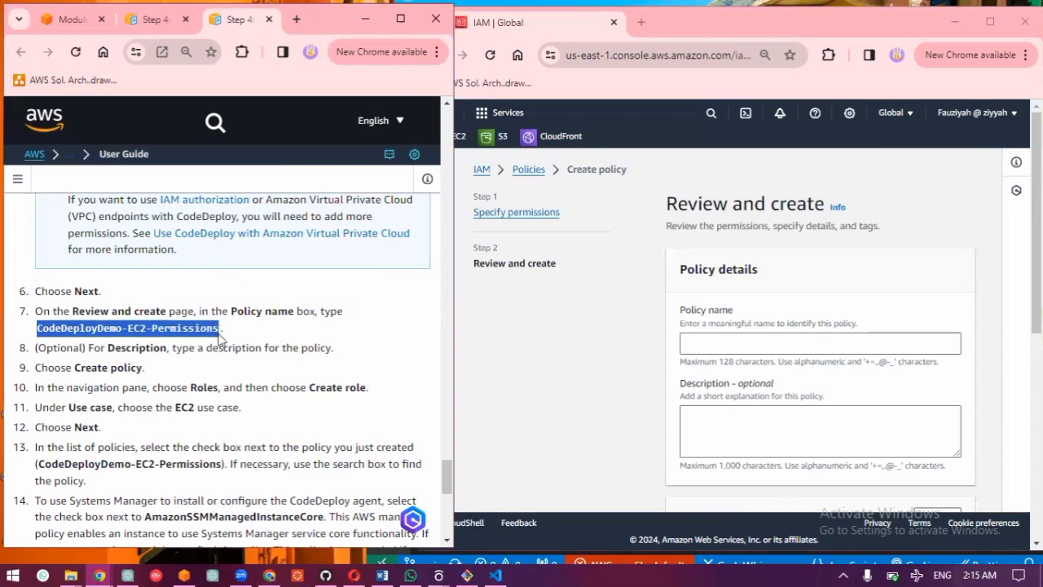
pyautogui.click(876, 343)
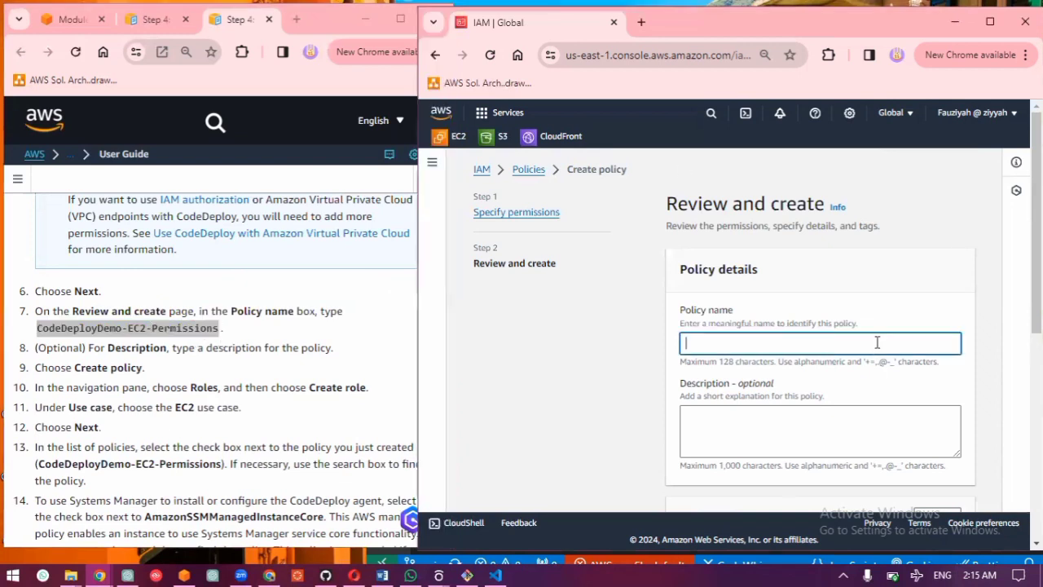
pyautogui.hotkey('ctrl', 'v')
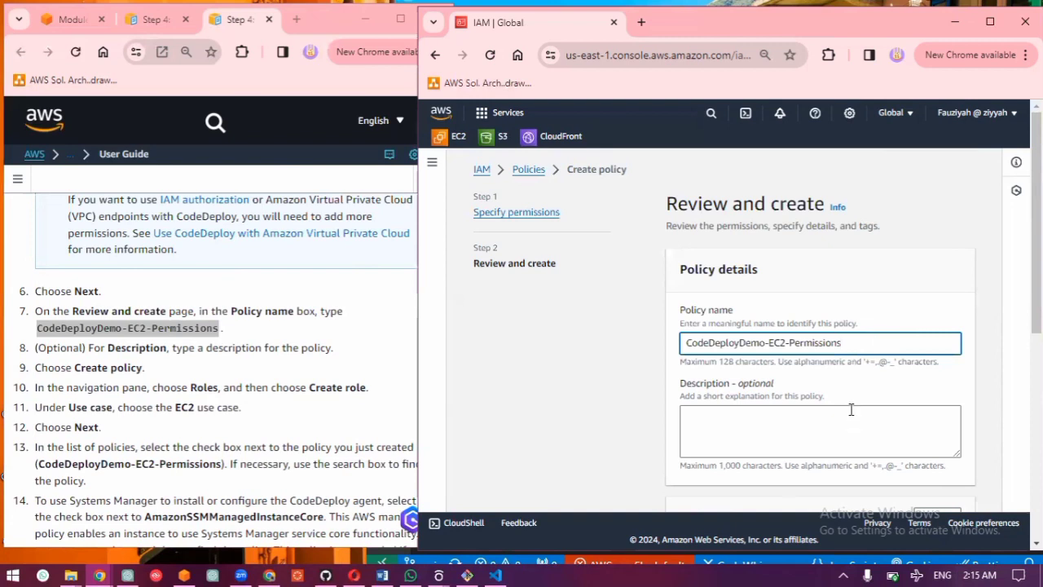
pyautogui.scroll(-3, 851, 409)
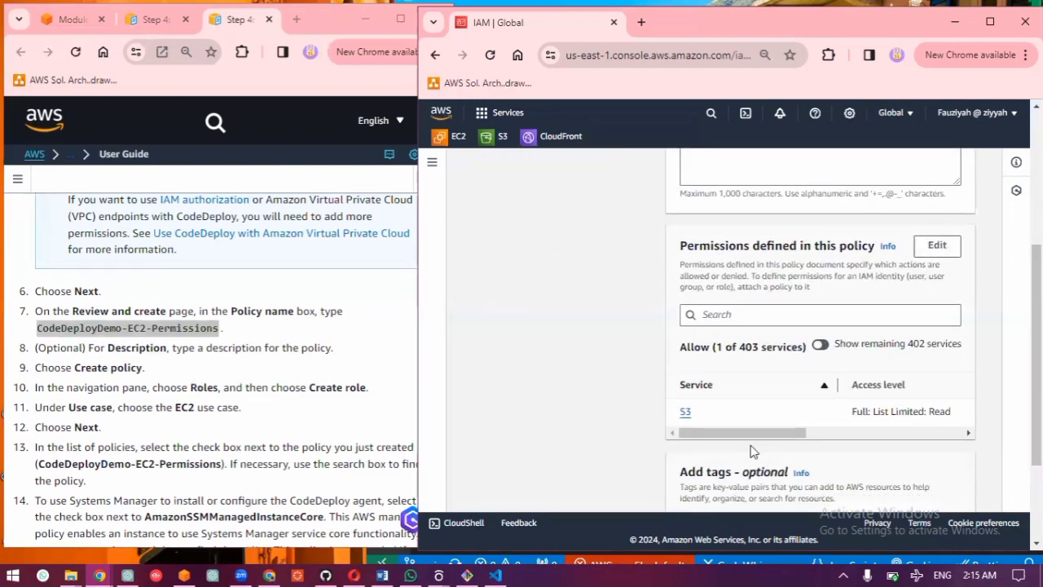
pyautogui.scroll(-1, 745, 454)
pyautogui.scroll(-2, 744, 452)
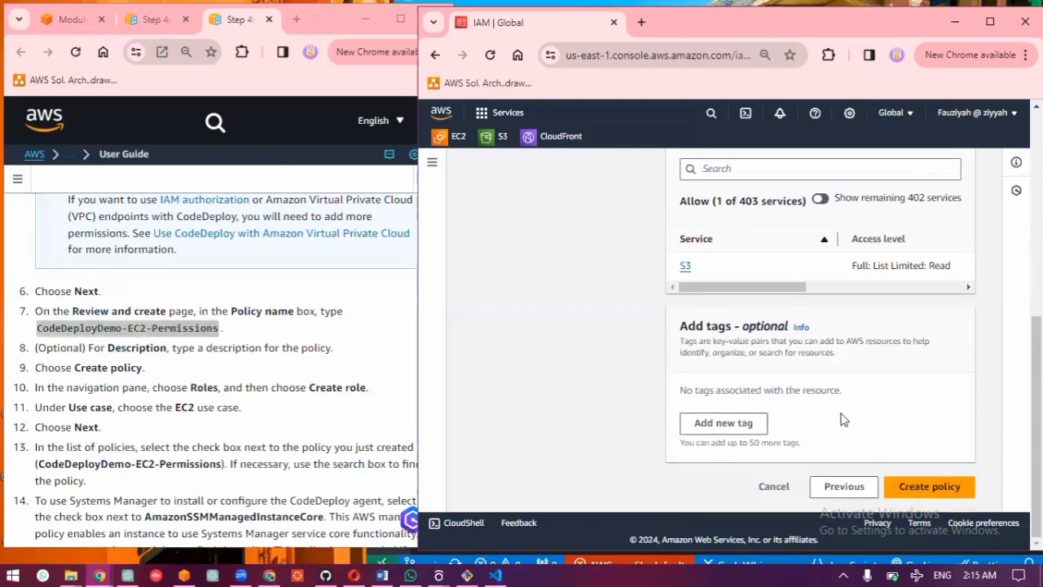
pyautogui.click(921, 487)
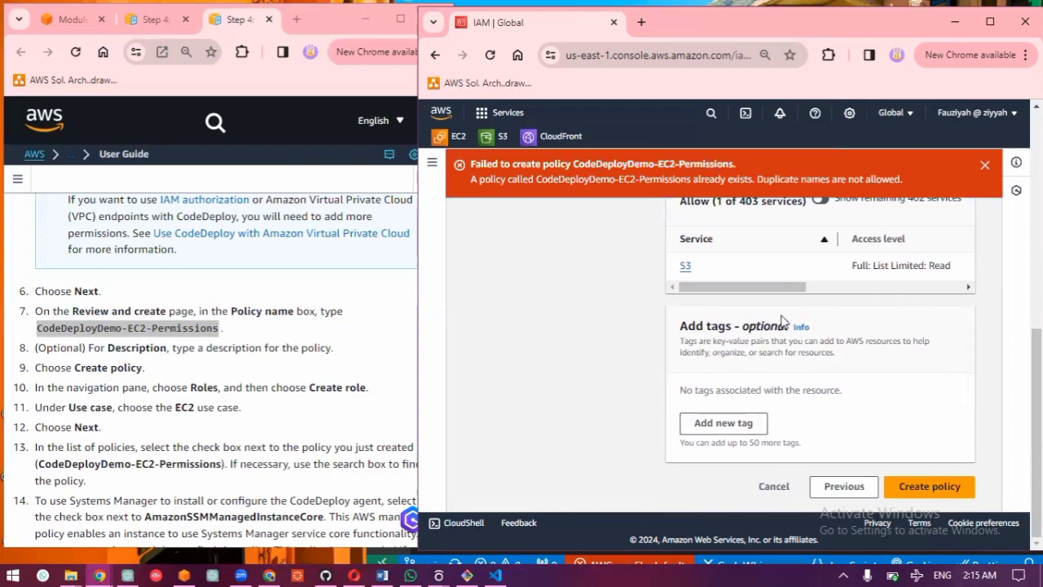
# Step: Change the policy name to CodeDeployDemo-EC2-Permissions2 and create the policy
pyautogui.scroll(1, 780, 321)
pyautogui.scroll(5, 781, 320)
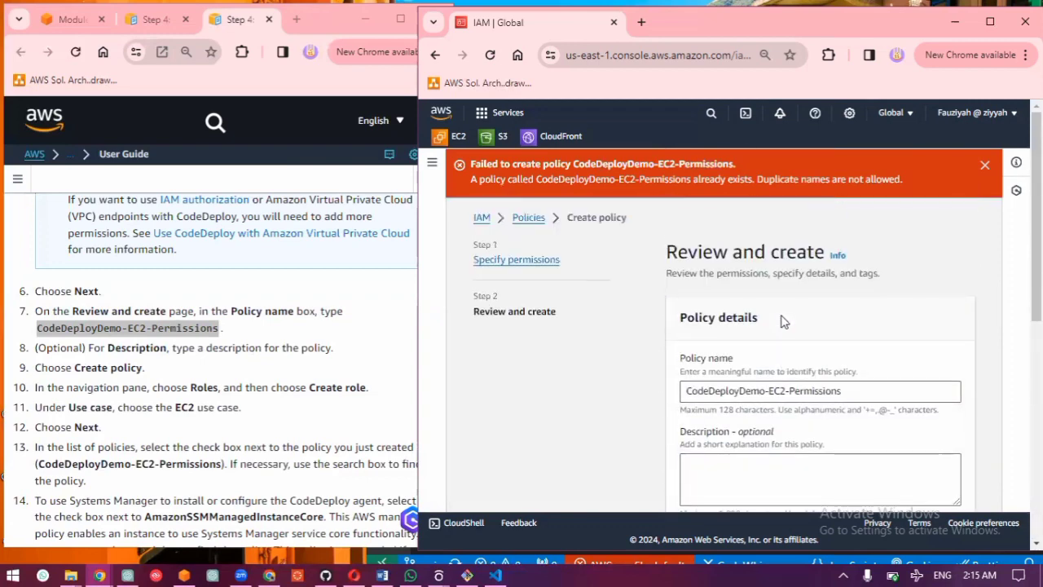
pyautogui.click(858, 393)
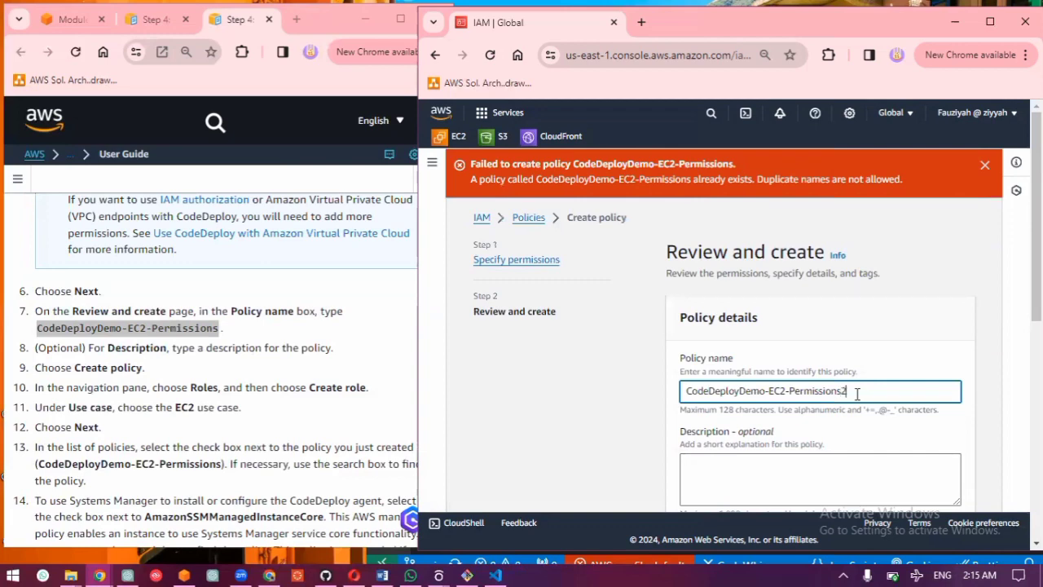
pyautogui.scroll(-8, 858, 394)
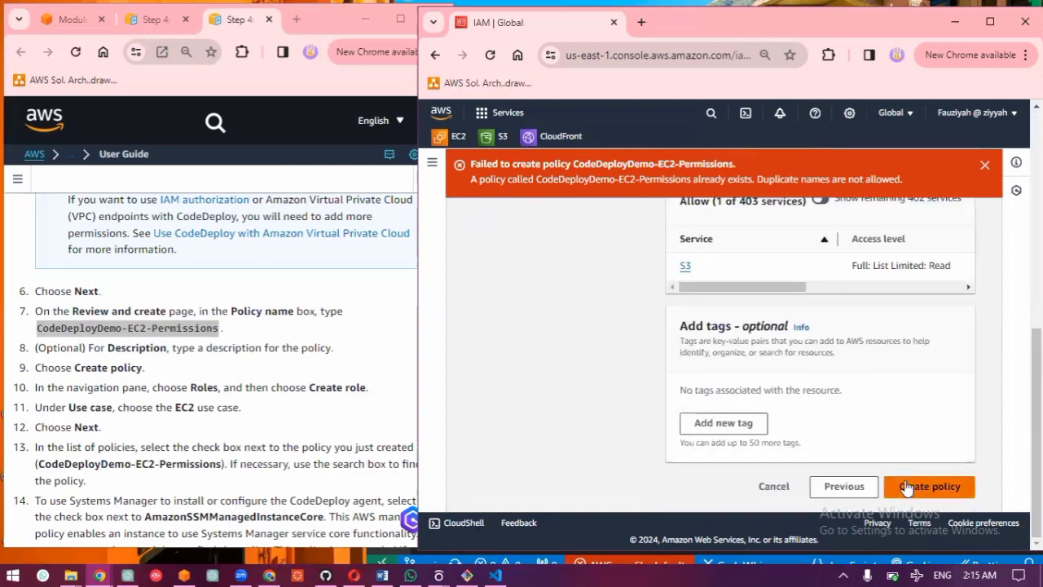
pyautogui.click(907, 486)
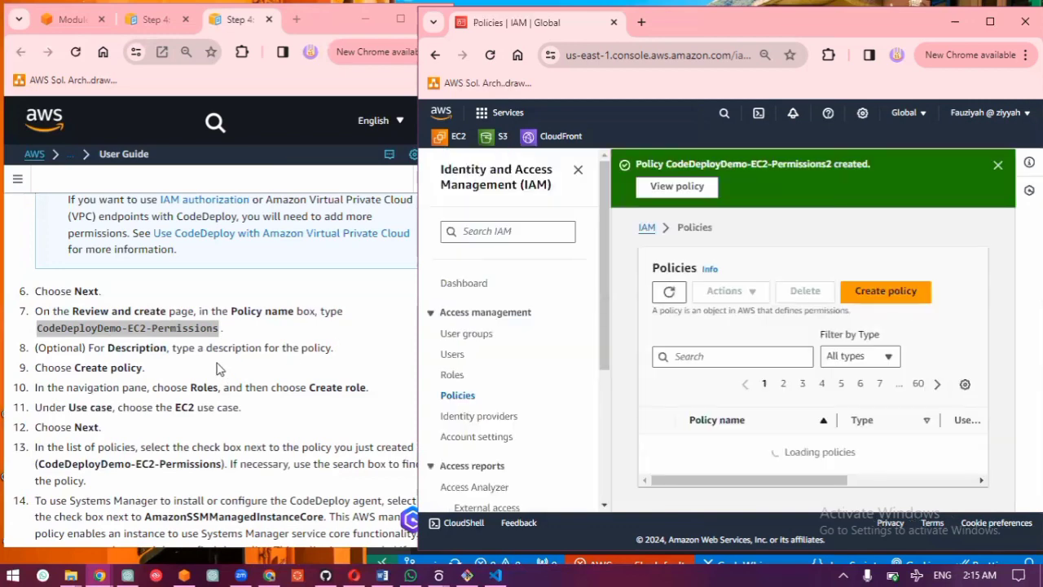
# Step: Start a new IAM role for an AWS service with the EC2 use case and continue to its Add permissions stage
pyautogui.scroll(-1, 220, 373)
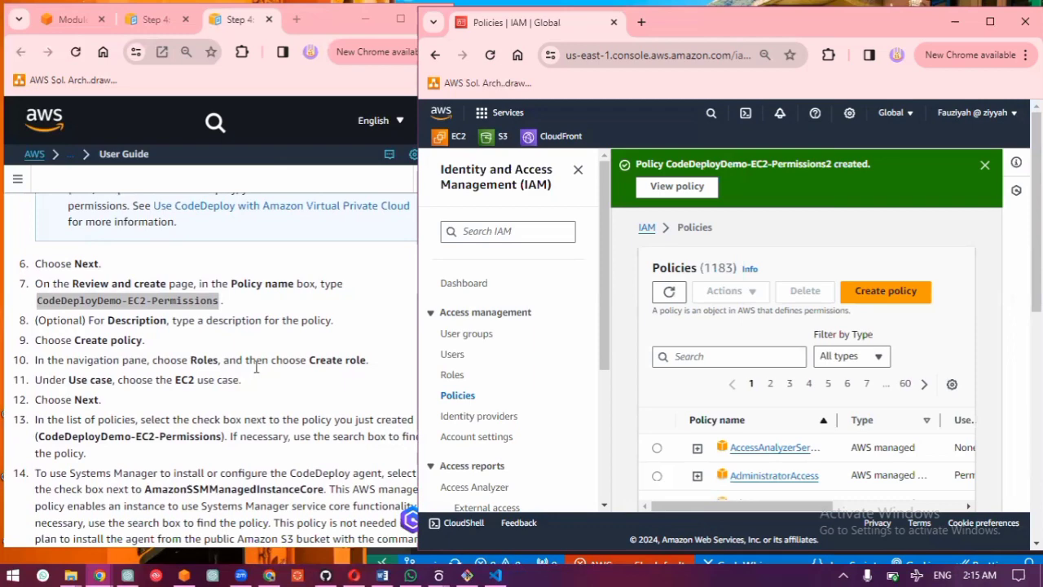
pyautogui.click(454, 377)
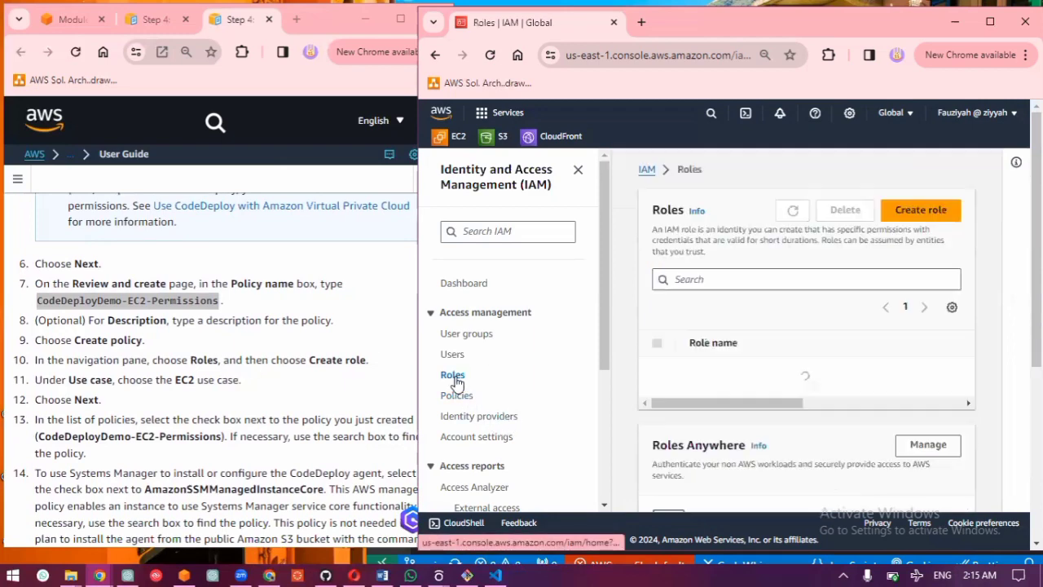
pyautogui.click(913, 212)
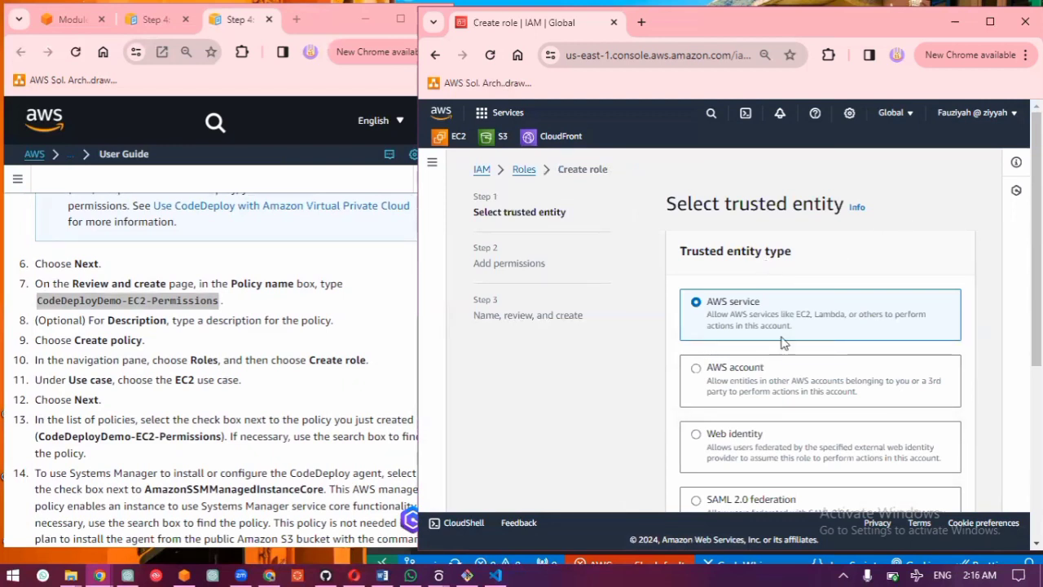
pyautogui.scroll(-3, 779, 351)
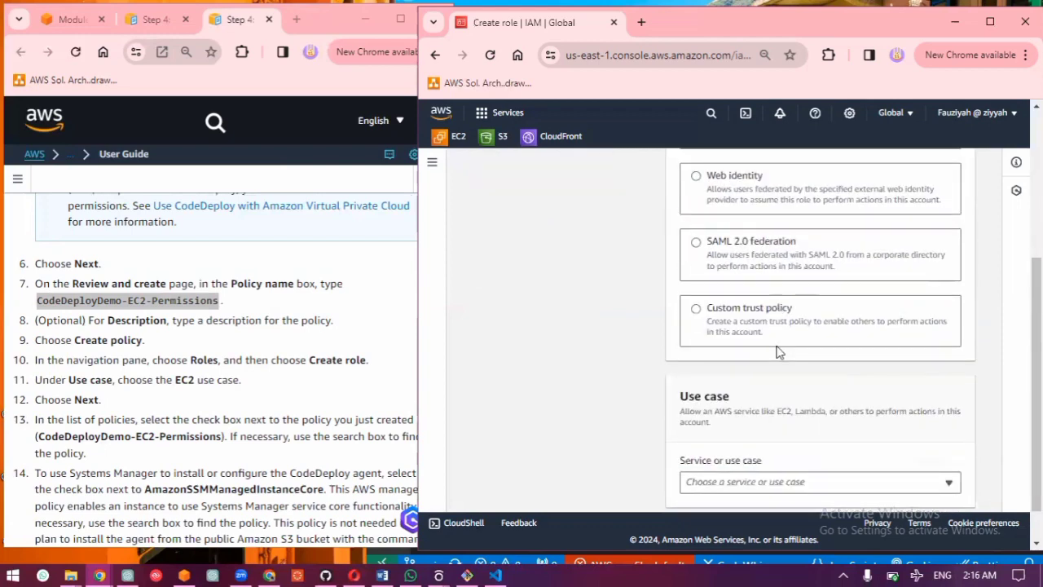
pyautogui.scroll(3, 778, 352)
pyautogui.scroll(-4, 778, 353)
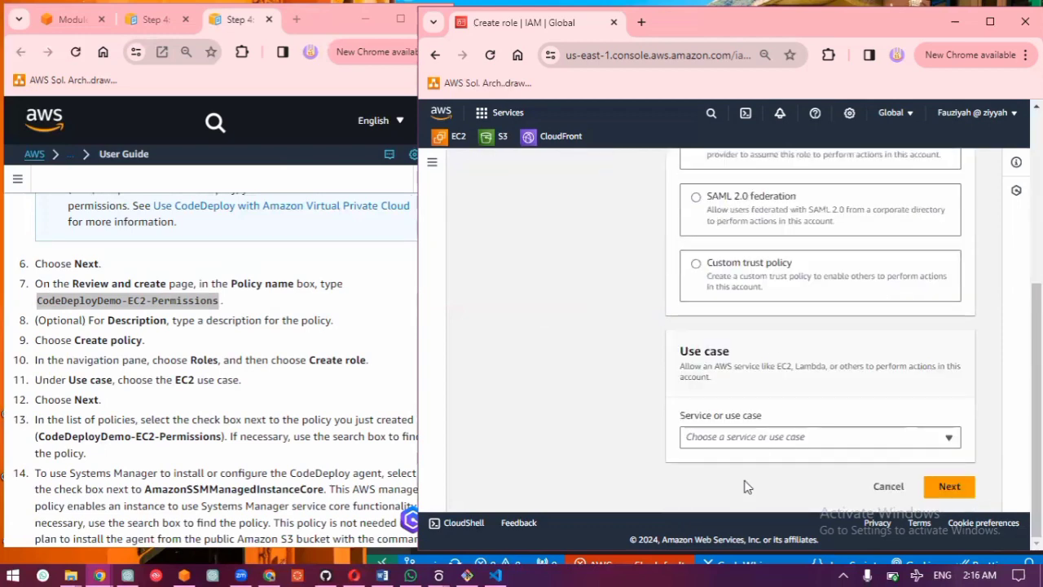
pyautogui.click(757, 437)
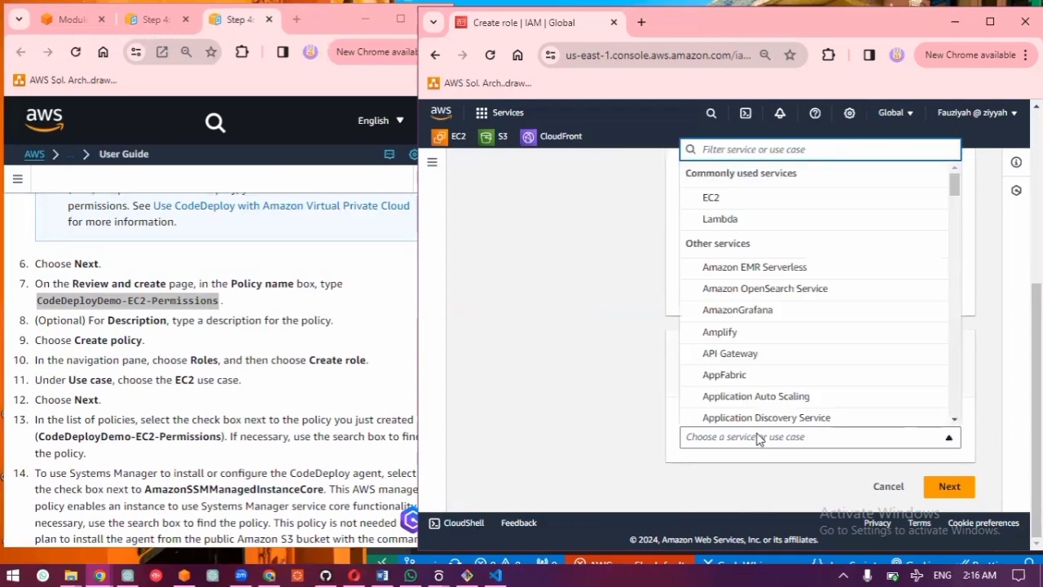
pyautogui.click(708, 199)
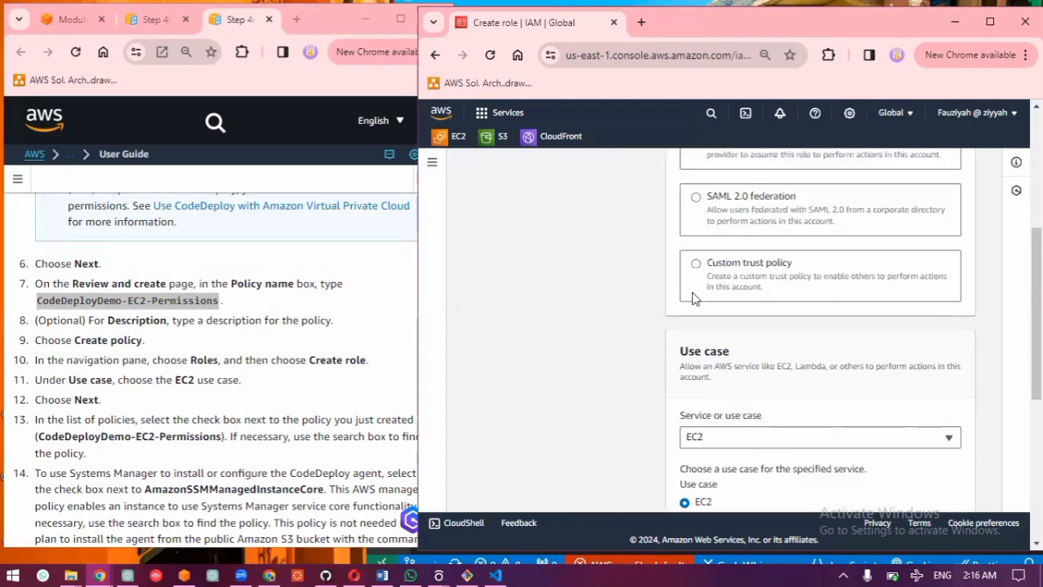
pyautogui.scroll(-10, 693, 298)
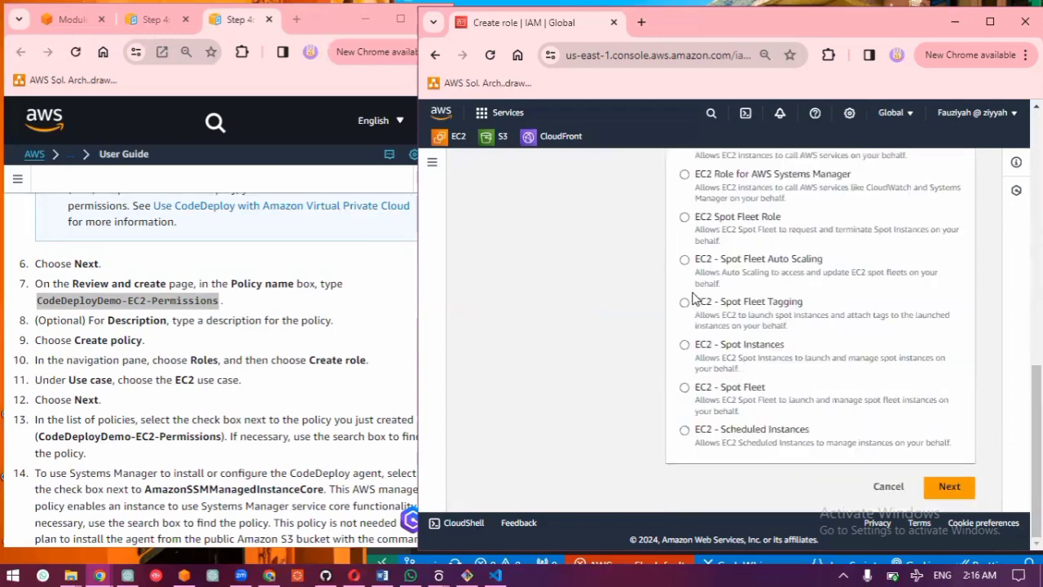
pyautogui.click(949, 488)
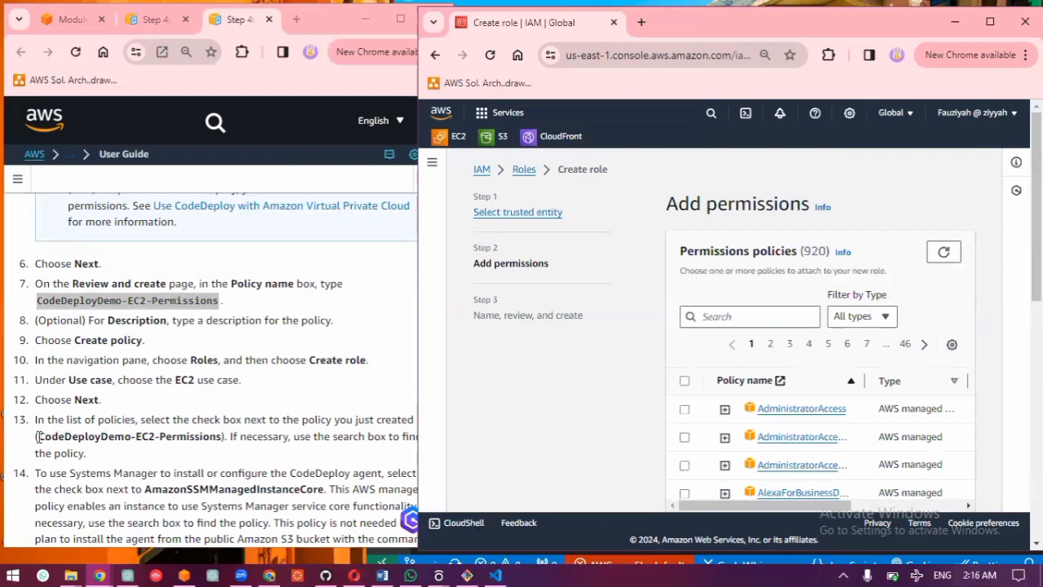
# Step: Search the permissions policies for CodeDeployDemo-EC2-Permissions, copied from the guide, select the CodeDeployDemo-EC2-Permissions2 policy, and continue to the naming stage
pyautogui.click(37, 437)
pyautogui.moveTo(38, 437); pyautogui.dragTo(220, 436)
pyautogui.hotkey('ctrl', 'c')
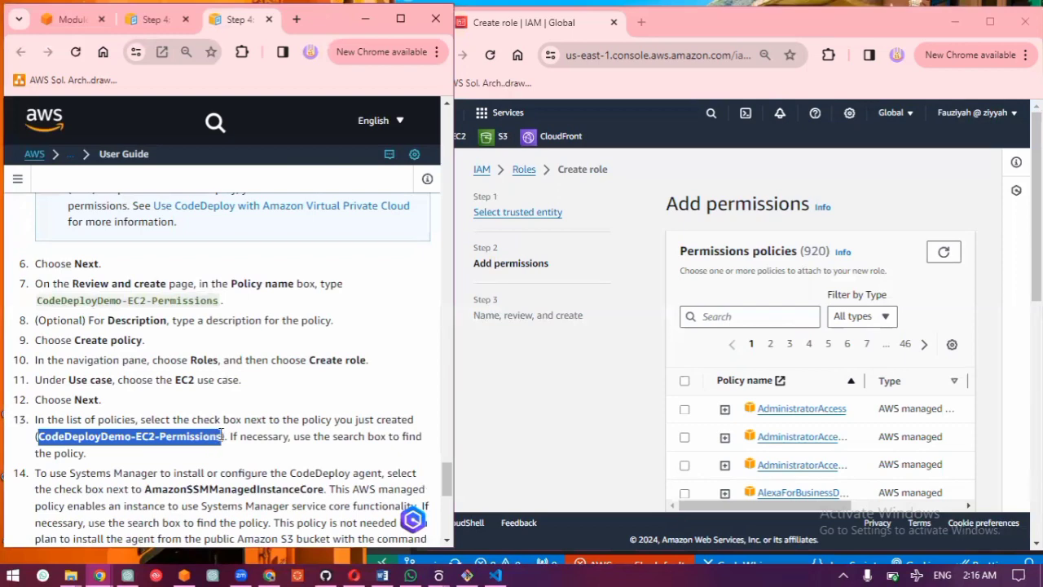
pyautogui.rightClick(220, 436)
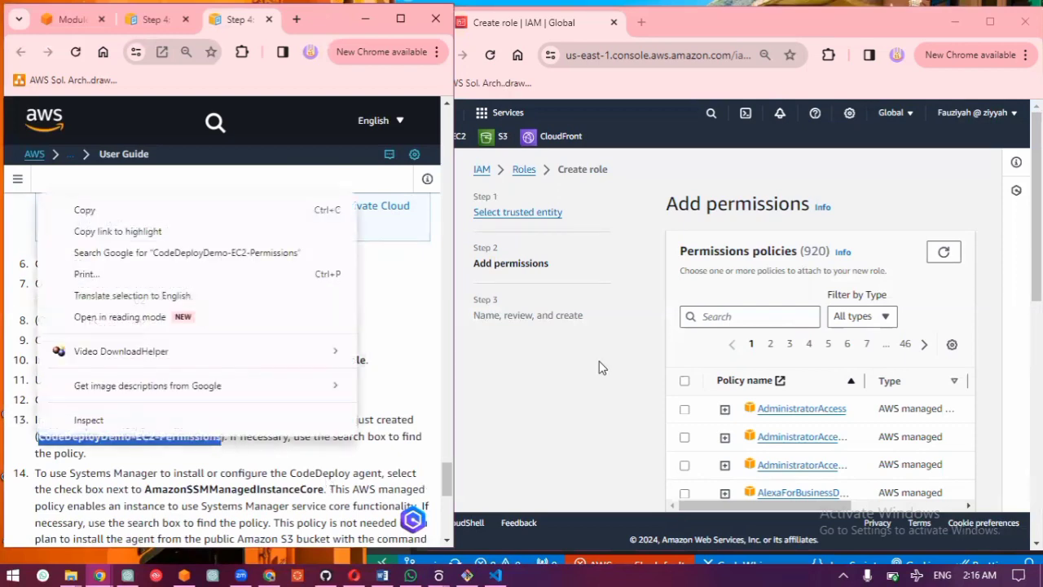
pyautogui.click(778, 317)
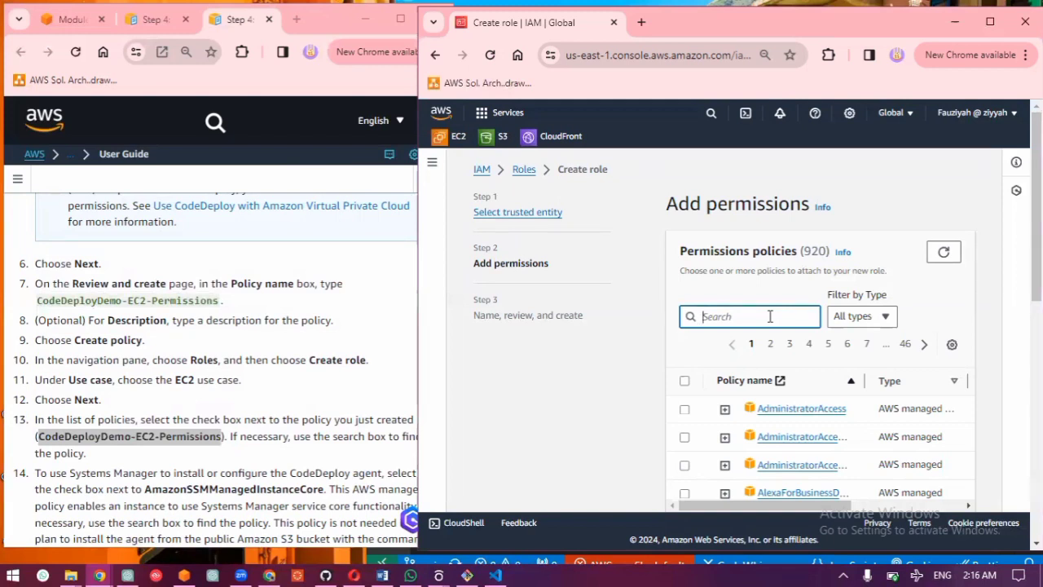
pyautogui.hotkey('ctrl', 'v')
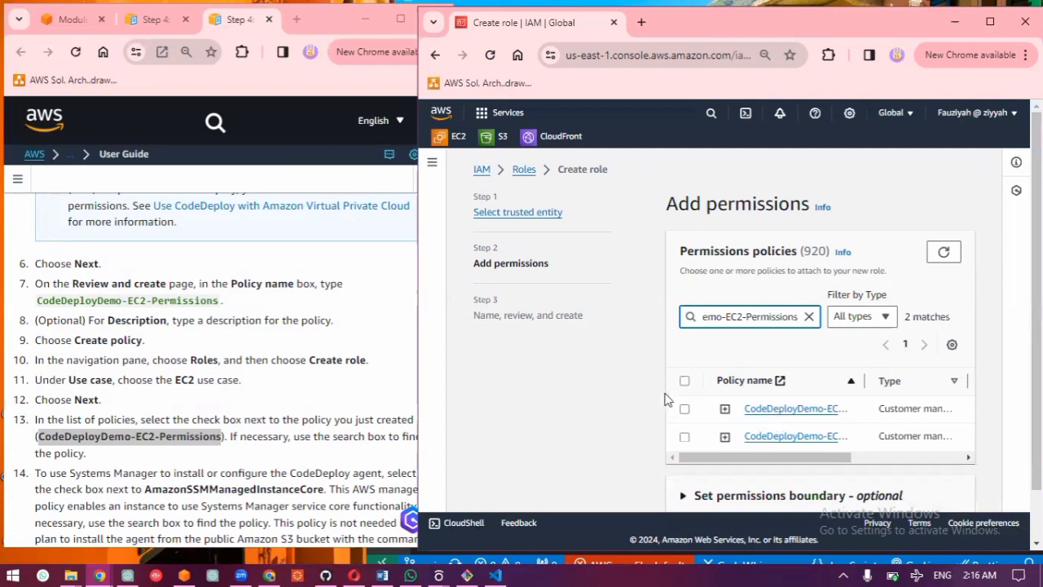
pyautogui.click(685, 437)
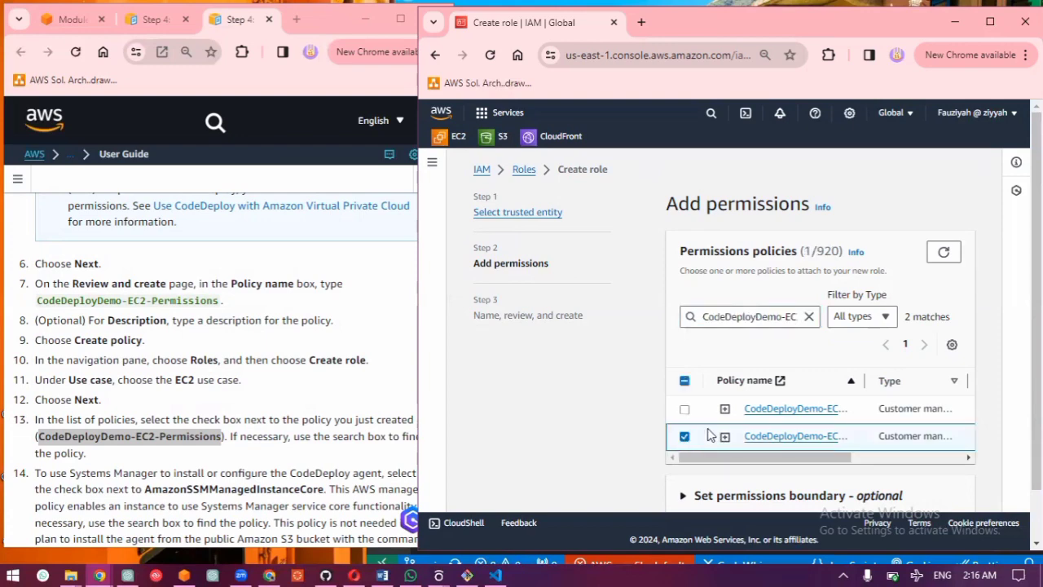
pyautogui.scroll(-1, 724, 432)
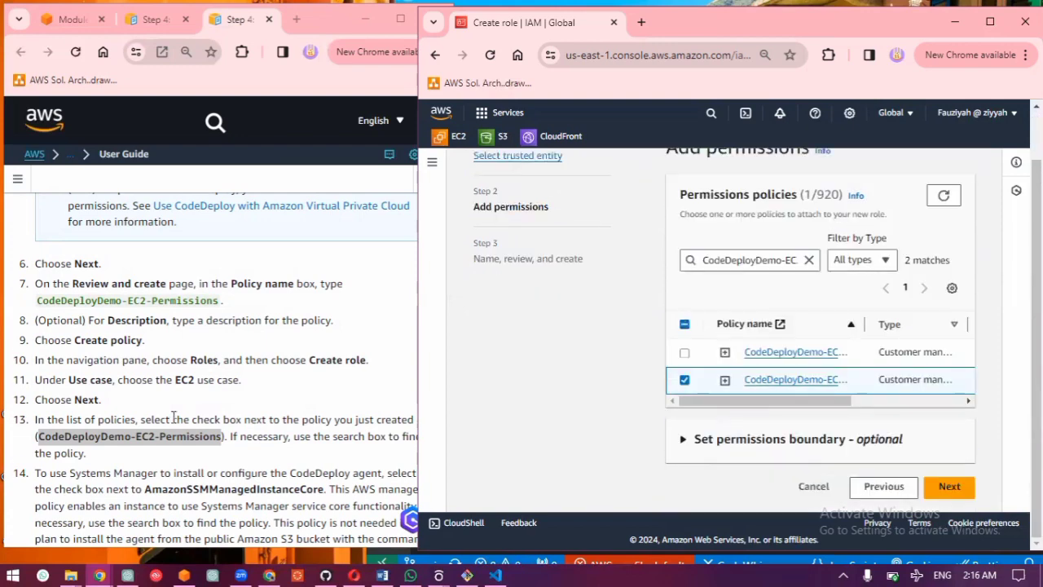
pyautogui.scroll(-3, 174, 417)
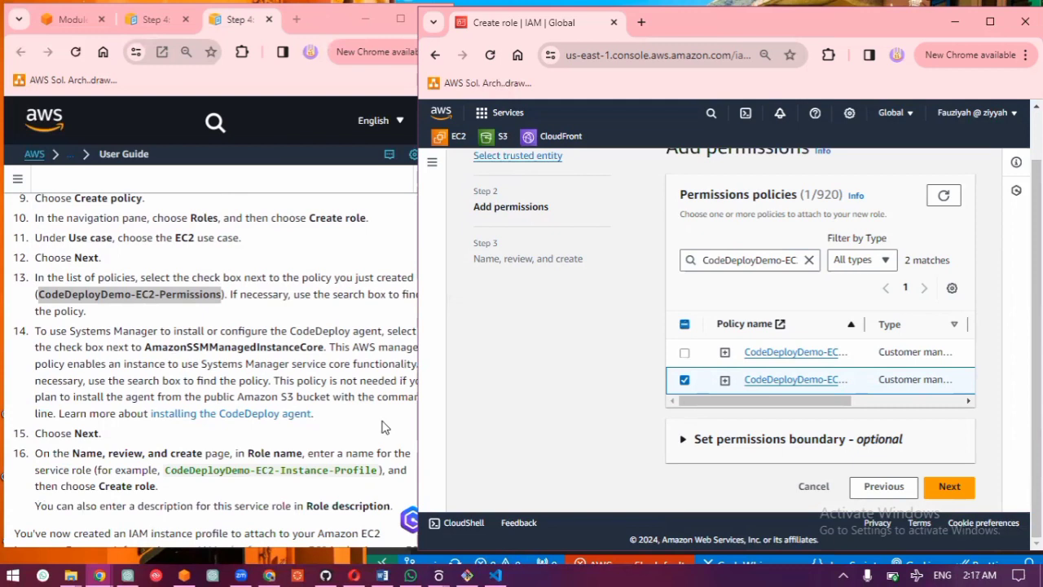
pyautogui.click(950, 486)
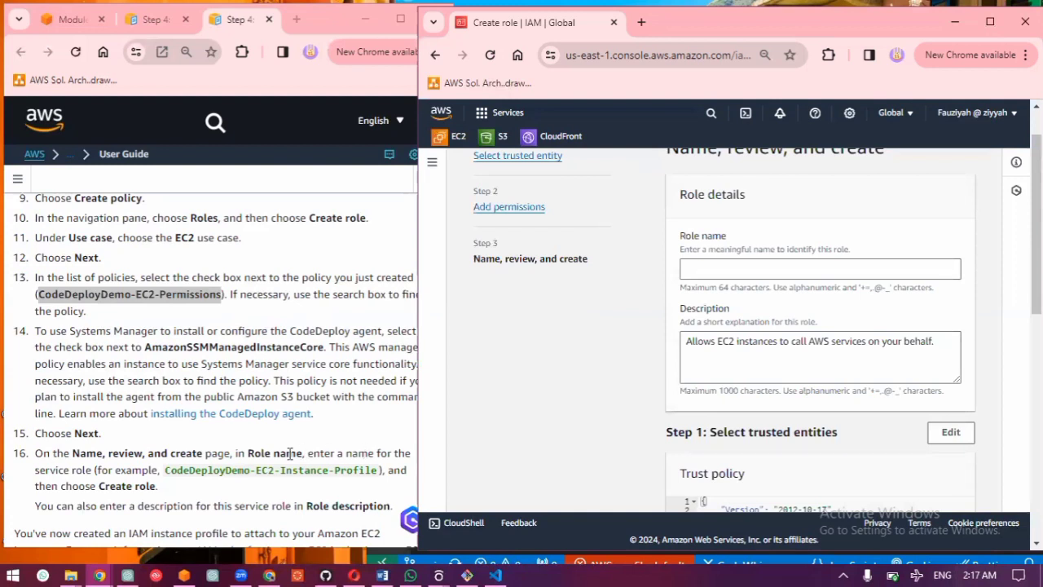
# Step: Look over the role's naming and review stage against the guide, and abandon the unnamed role by closing its browser window without saving
pyautogui.scroll(-1, 290, 453)
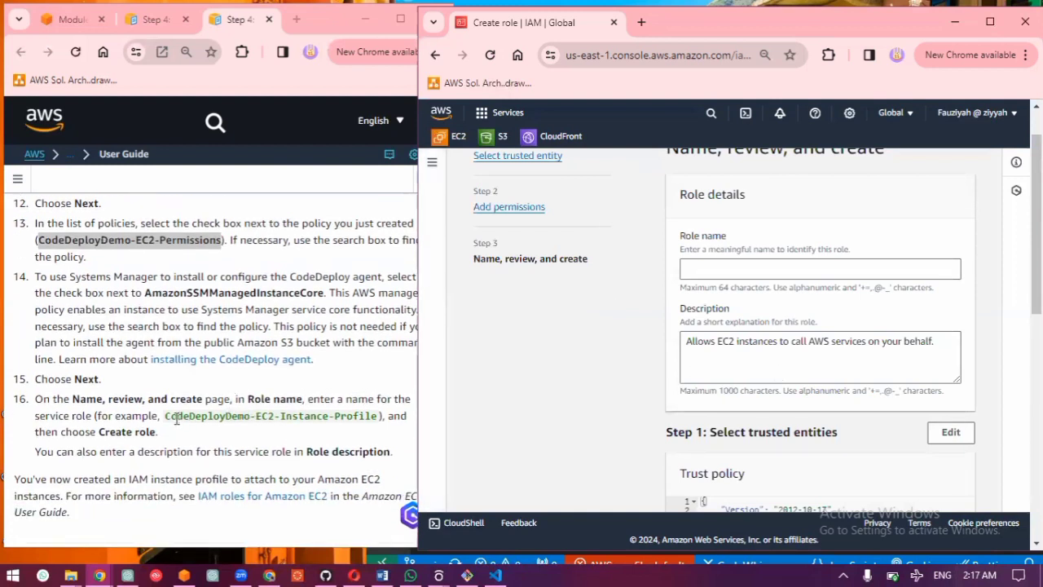
pyautogui.moveTo(167, 416); pyautogui.dragTo(379, 417)
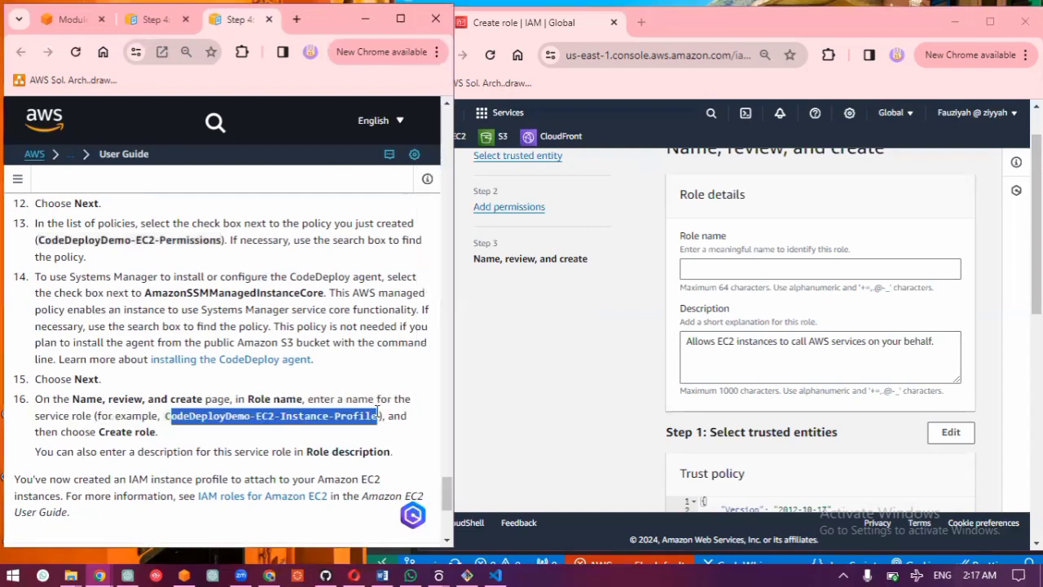
pyautogui.click(750, 266)
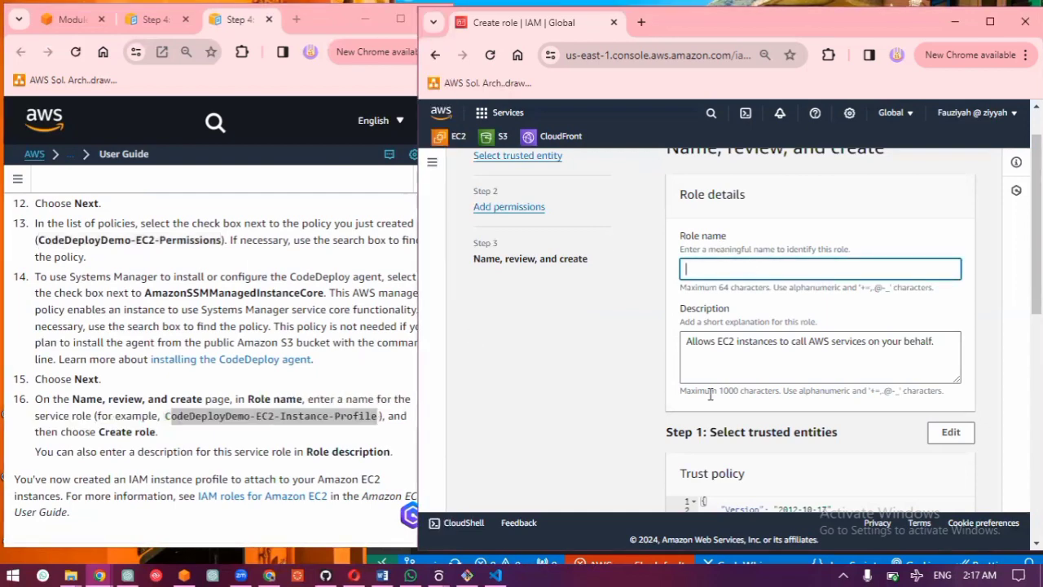
pyautogui.scroll(-10, 710, 394)
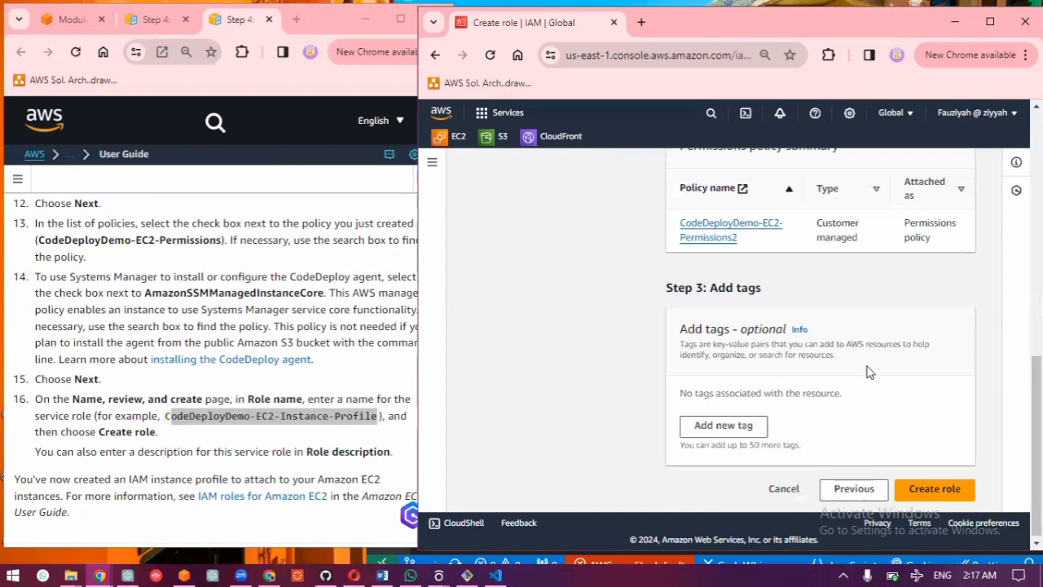
pyautogui.scroll(8, 869, 367)
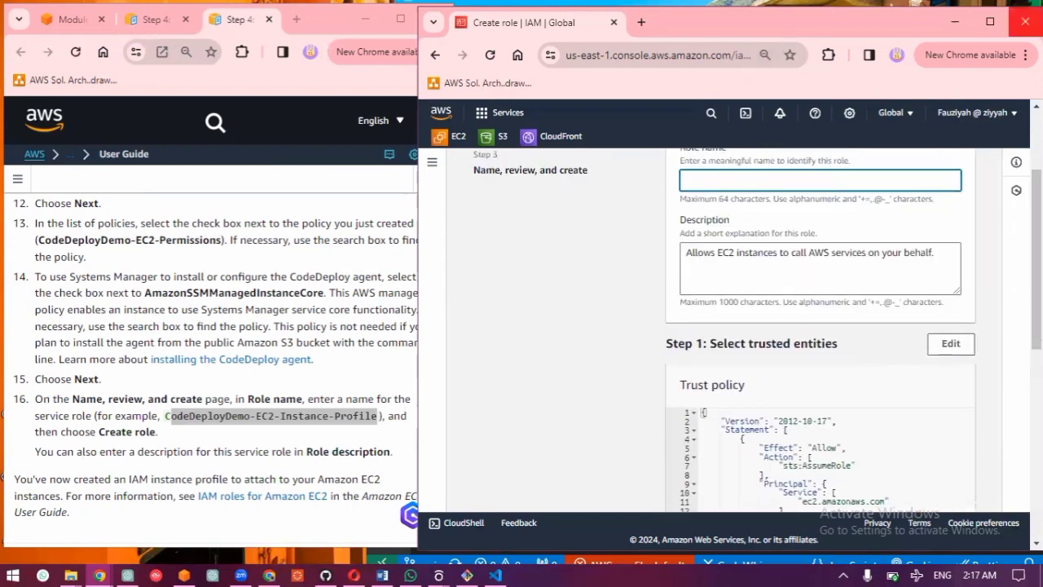
pyautogui.click(1025, 22)
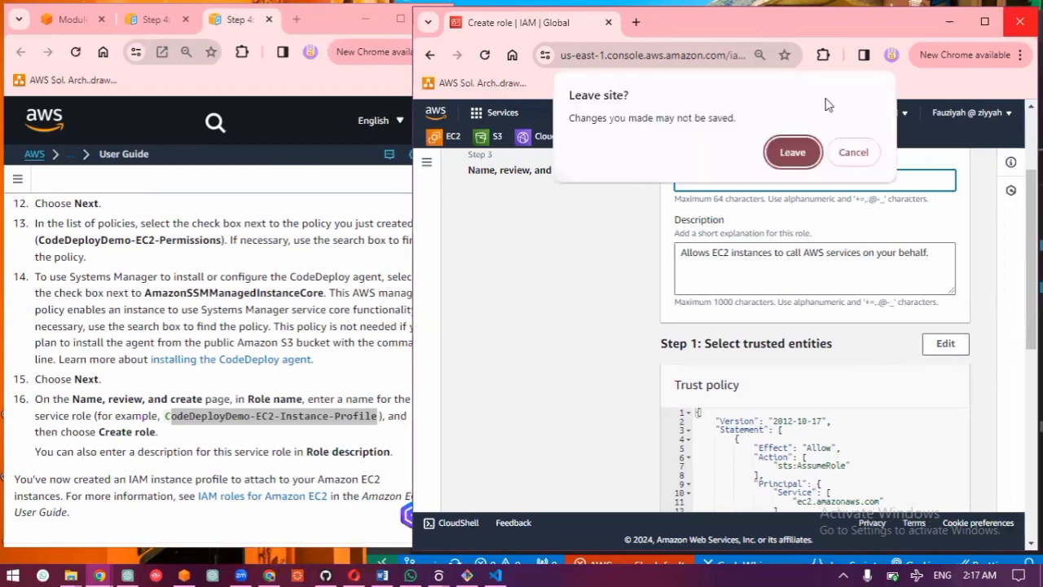
pyautogui.click(793, 153)
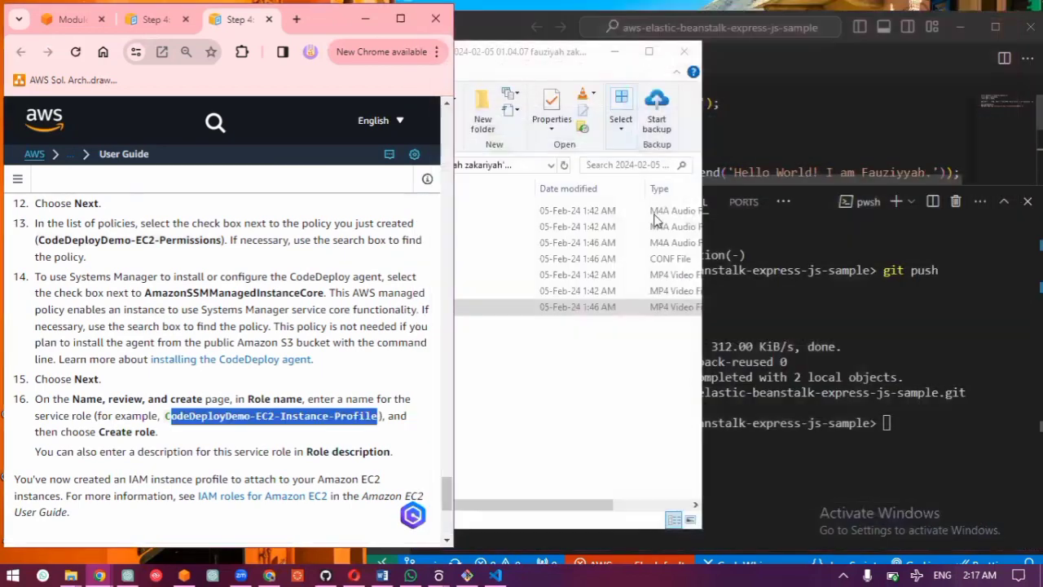
# Step: Switch to the AWS Management Console window with the Elastic Beanstalk service access settings and refresh the EC2 instance profile list
pyautogui.click(570, 379)
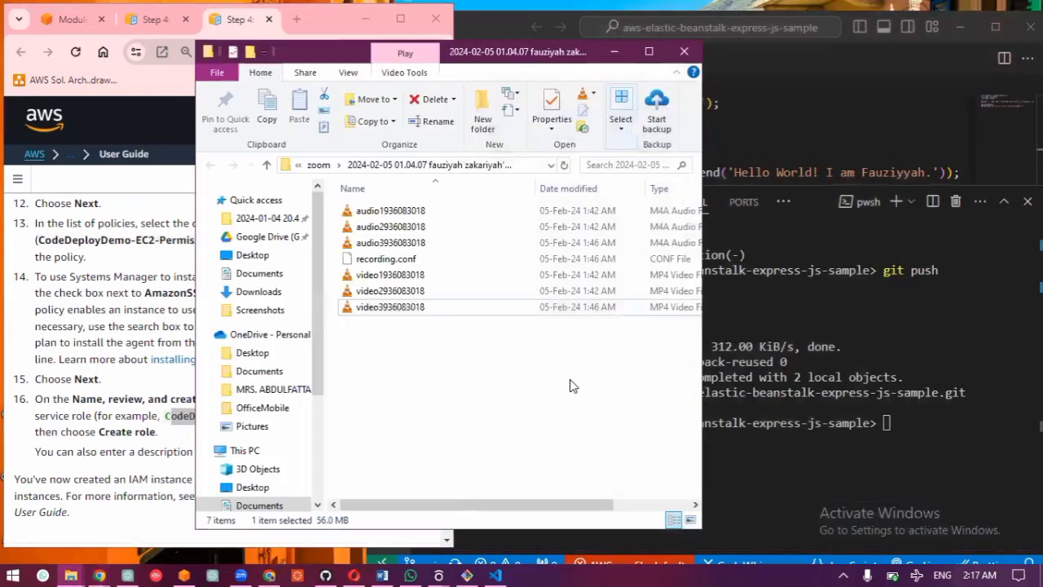
pyautogui.click(614, 51)
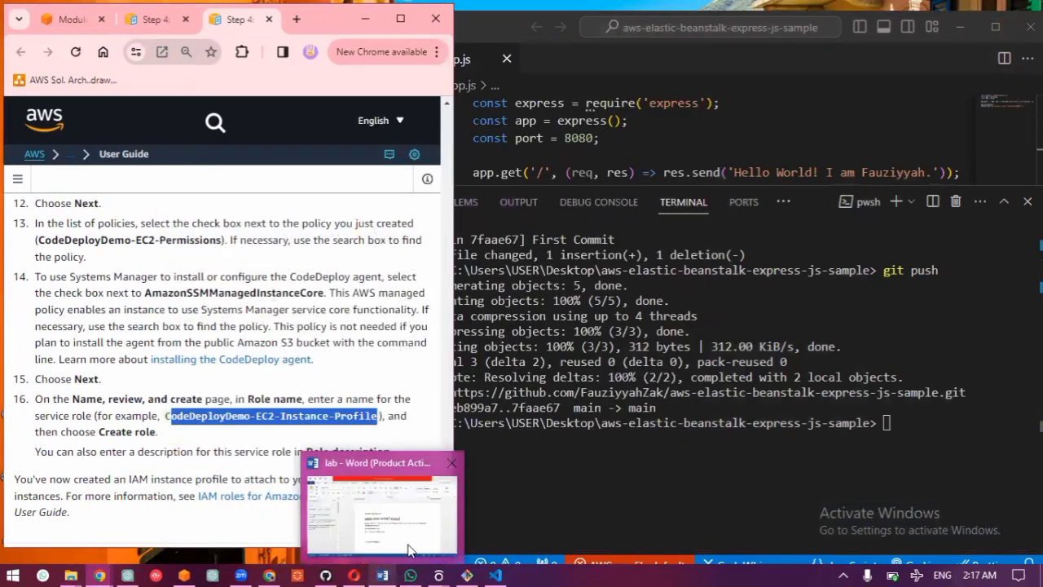
pyautogui.moveTo(368, 568)
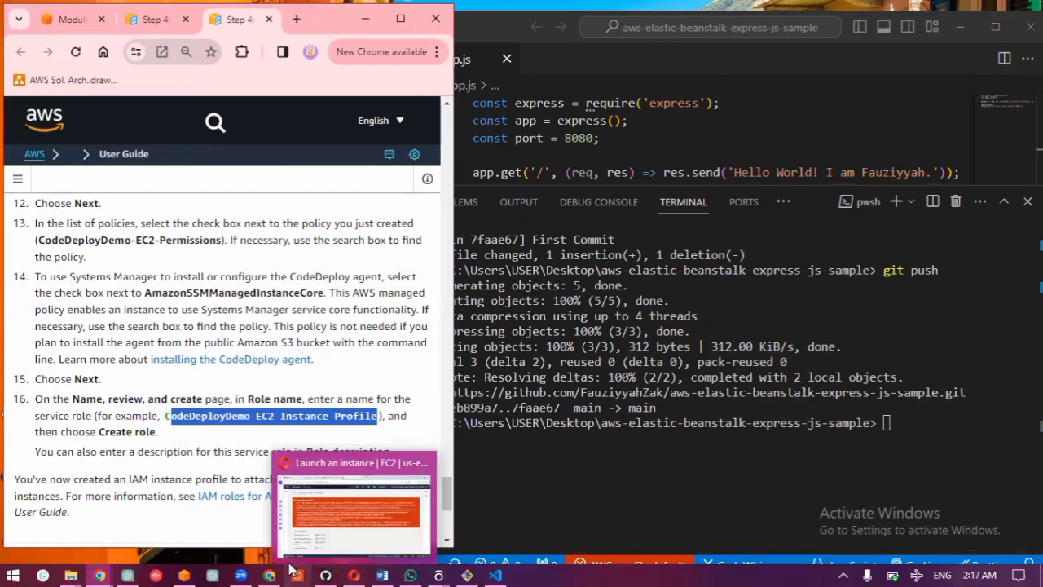
pyautogui.click(175, 570)
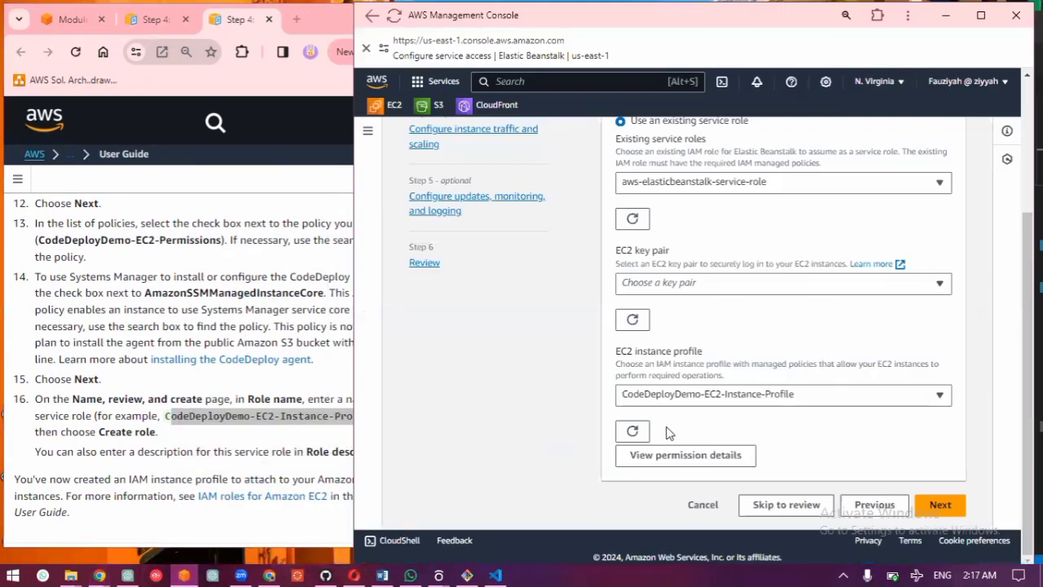
pyautogui.click(632, 431)
# Step: Consult steps 9 and 10 of the Module 2 guide, and skip from the service access settings to the environment review
pyautogui.click(46, 27)
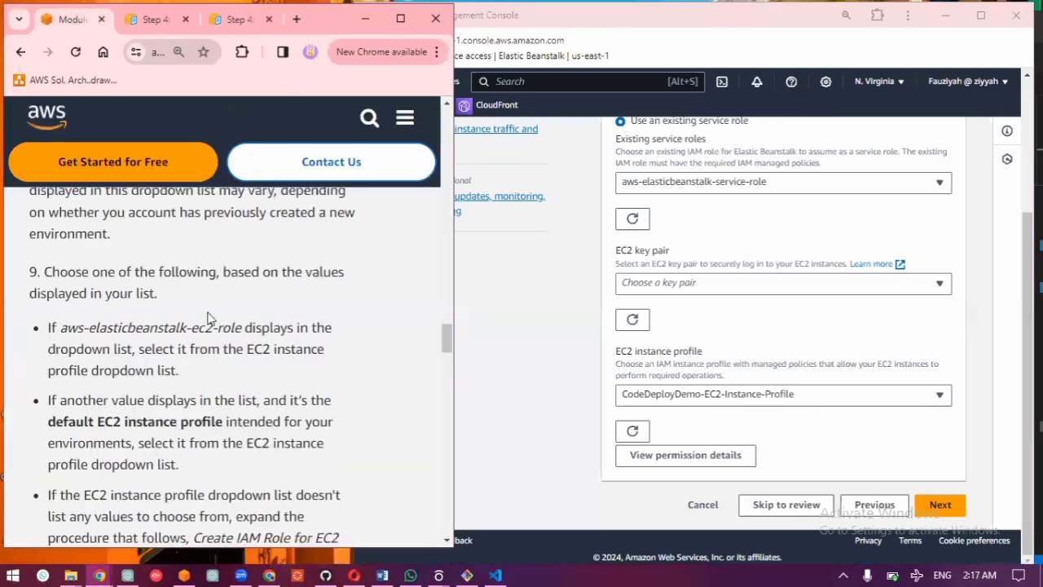
pyautogui.scroll(-2, 216, 322)
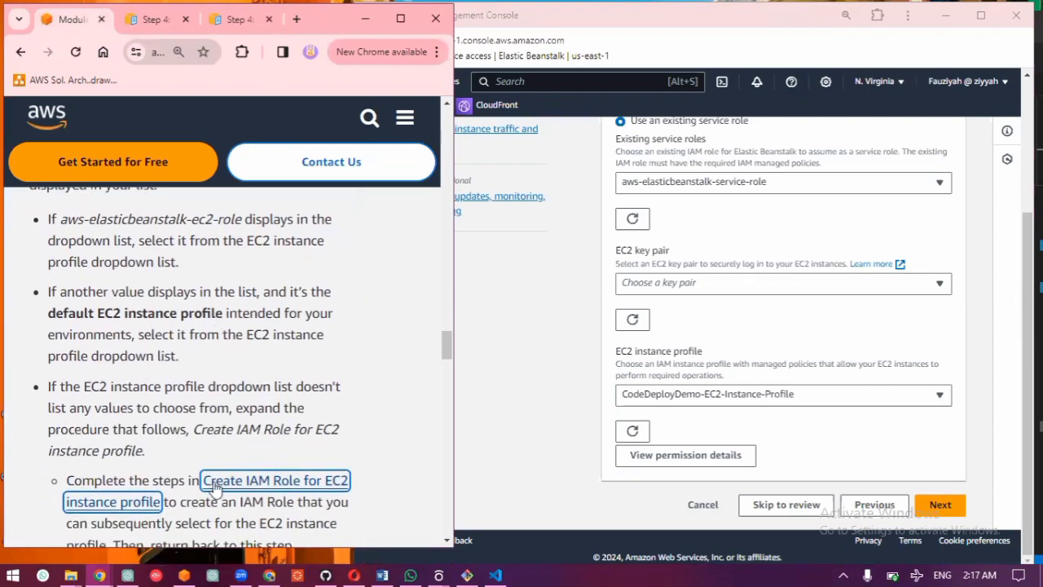
pyautogui.scroll(-6, 216, 487)
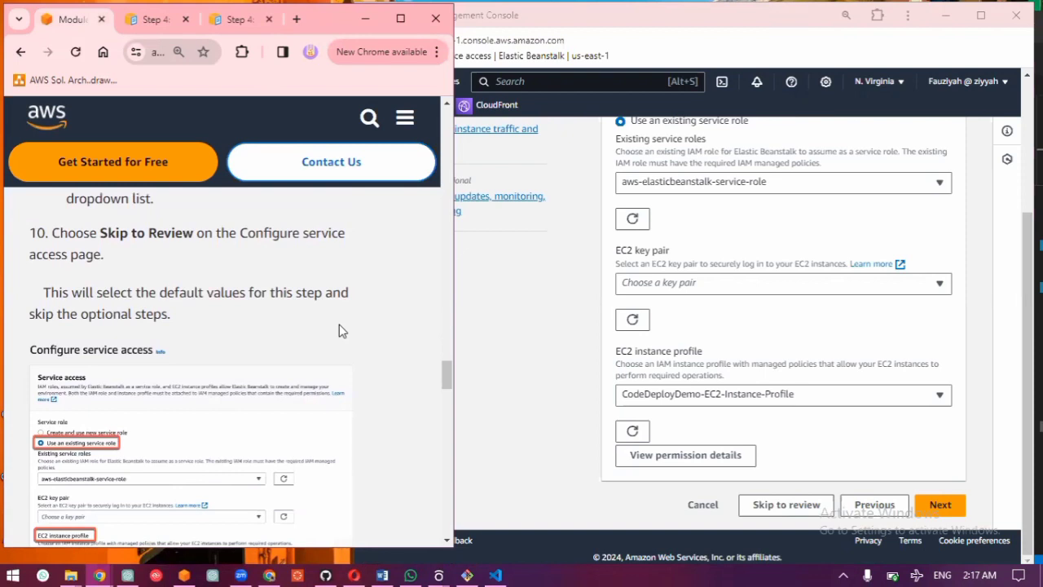
pyautogui.click(766, 507)
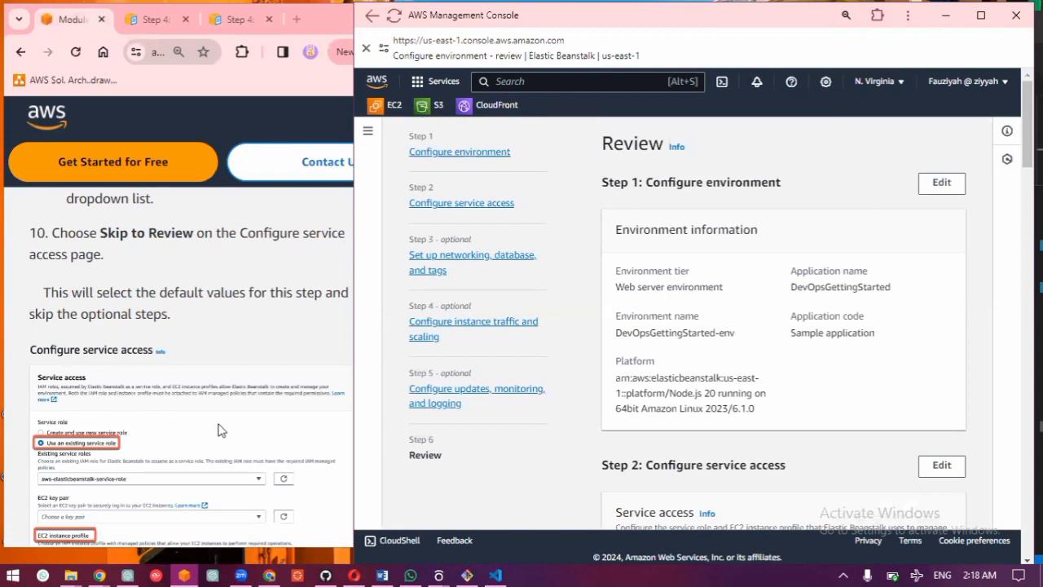
# Step: Follow guide steps 11 and 12 and submit the DevOpsGettingStarted-env configuration to create the environment
pyautogui.scroll(-3, 219, 429)
pyautogui.scroll(-3, 218, 430)
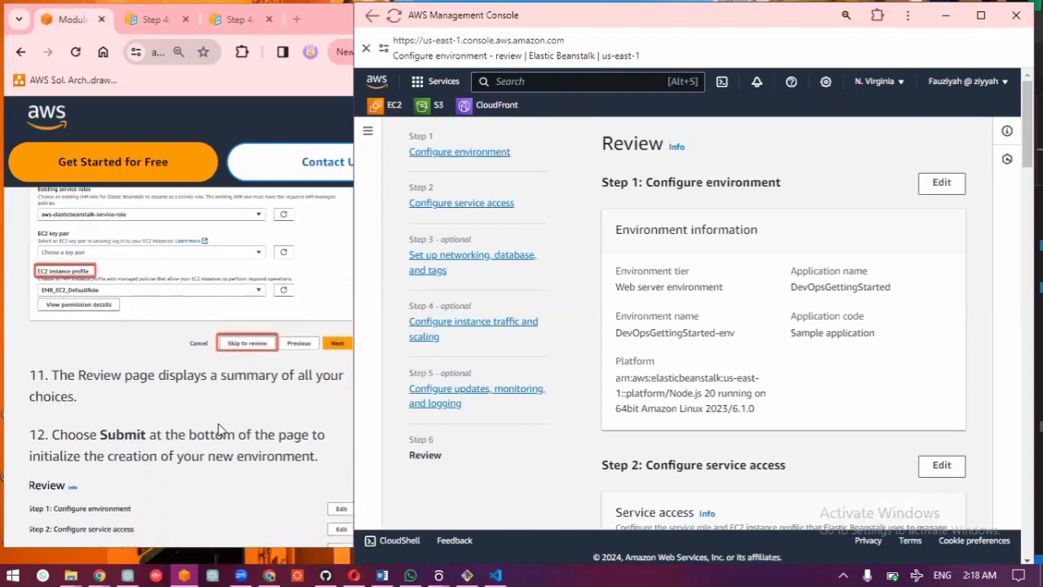
pyautogui.scroll(-20, 658, 409)
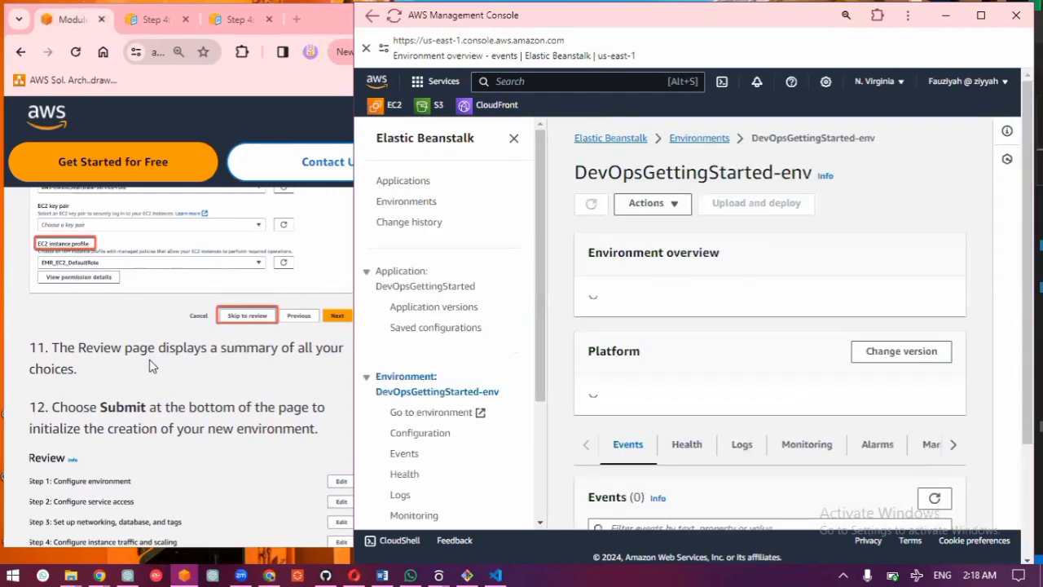
# Step: Read the guide's notes on what to expect during deployment while the environment launches, and move on to its Test your web app section
pyautogui.scroll(-1, 149, 361)
pyautogui.scroll(-1, 149, 359)
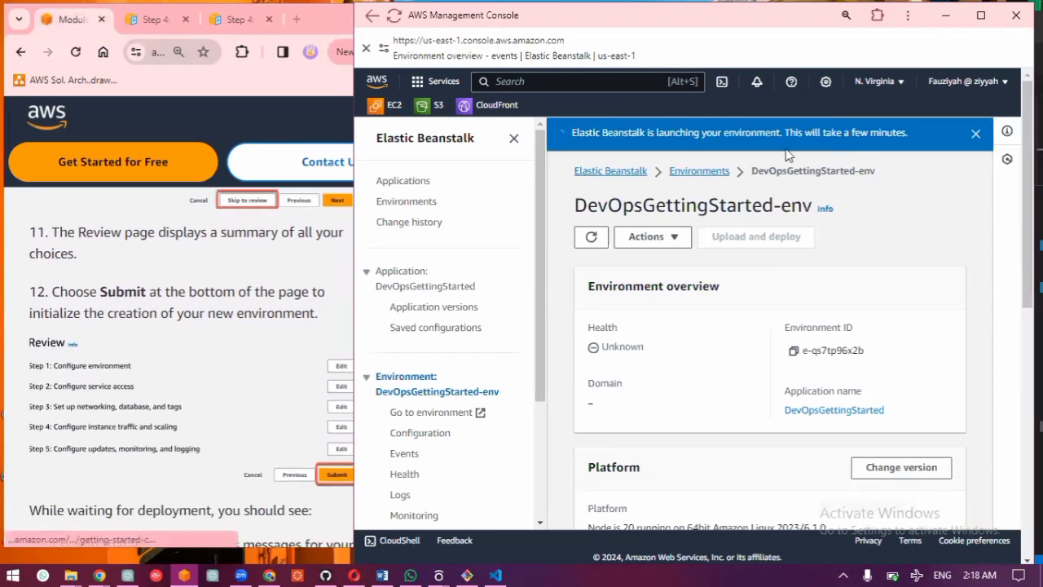
pyautogui.scroll(-2, 286, 363)
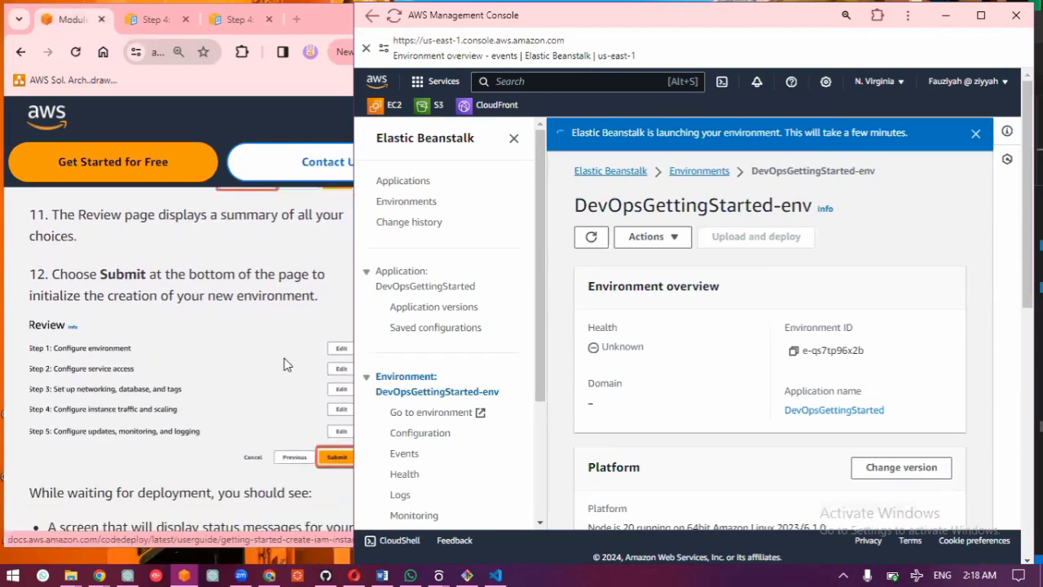
pyautogui.scroll(-1, 285, 364)
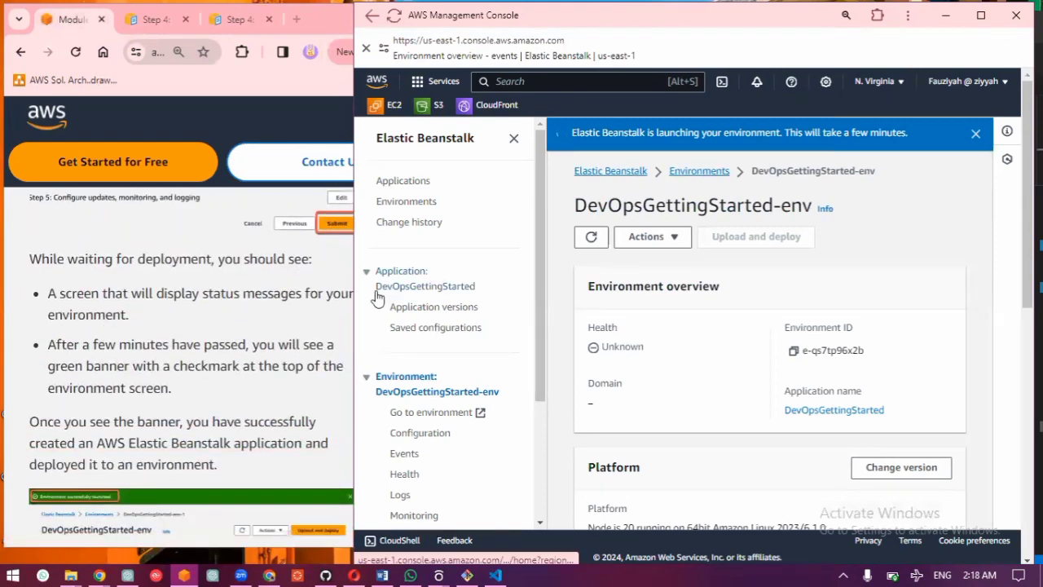
pyautogui.scroll(-3, 303, 362)
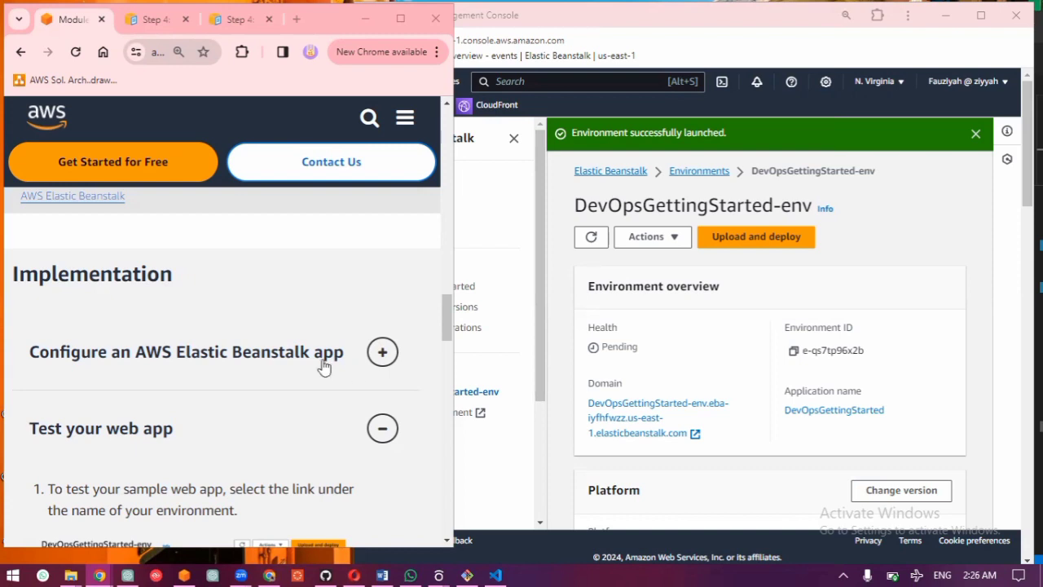
# Step: Open the DevOpsGettingStarted-env domain link to test the web app, and compare the loaded page with the guide's expected result
pyautogui.scroll(-3, 324, 366)
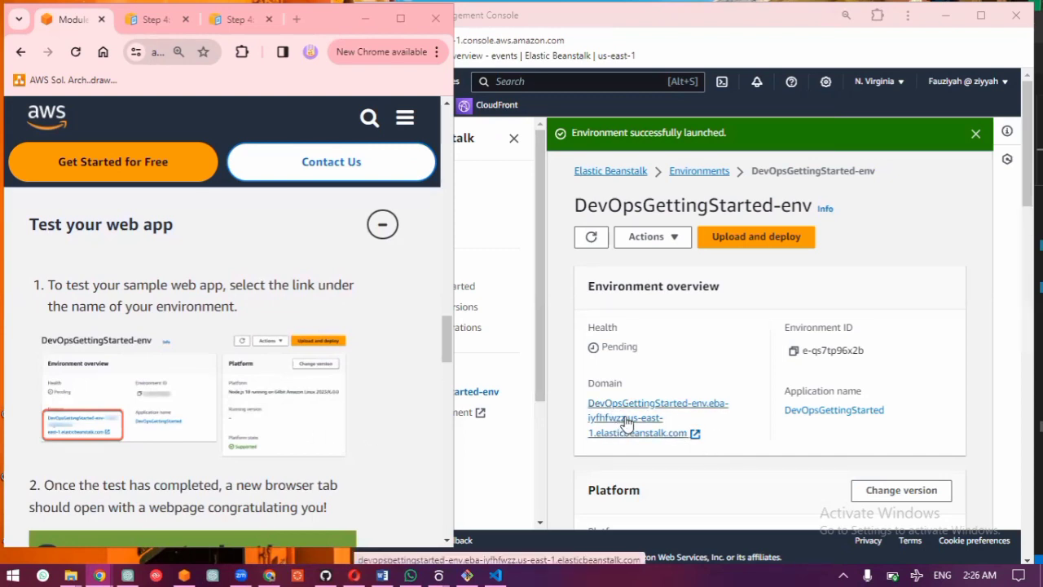
pyautogui.click(626, 422)
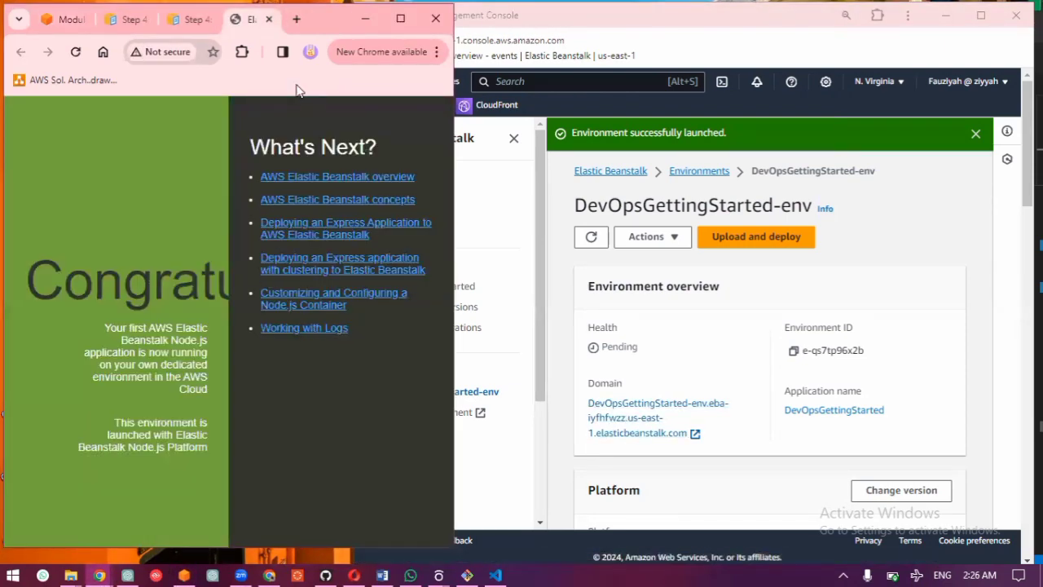
pyautogui.click(399, 18)
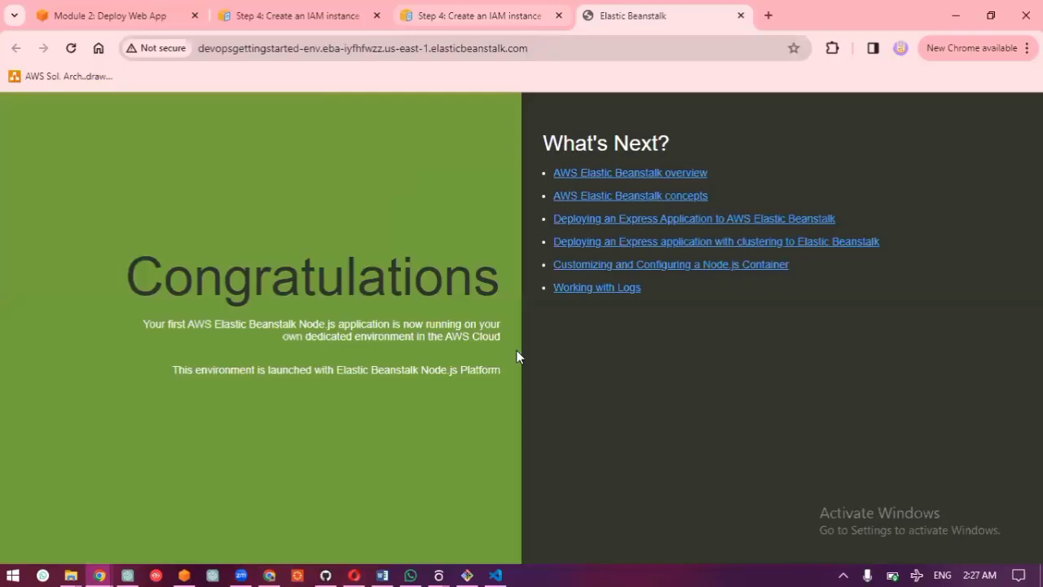
pyautogui.click(990, 14)
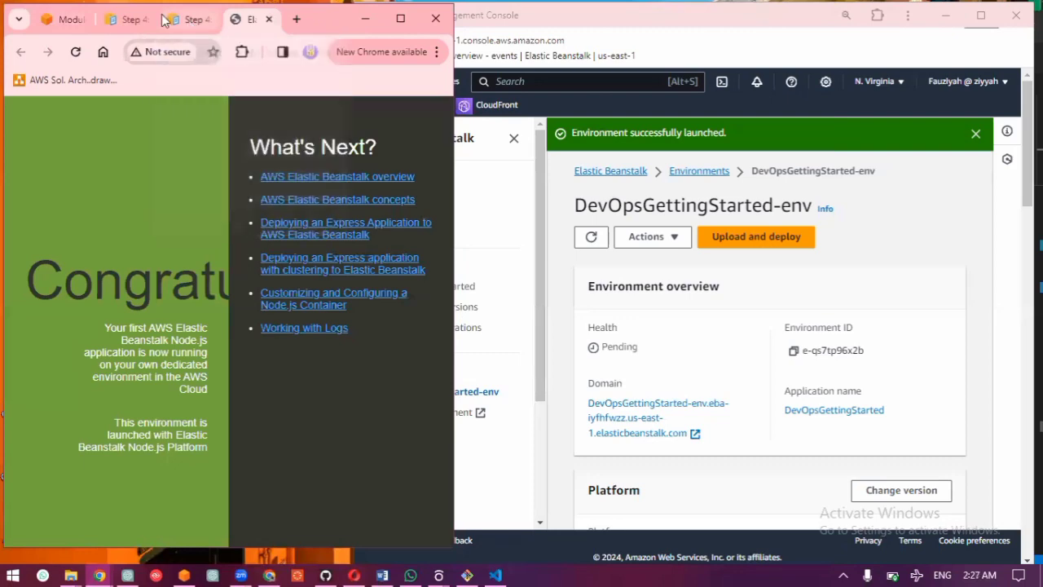
pyautogui.click(65, 20)
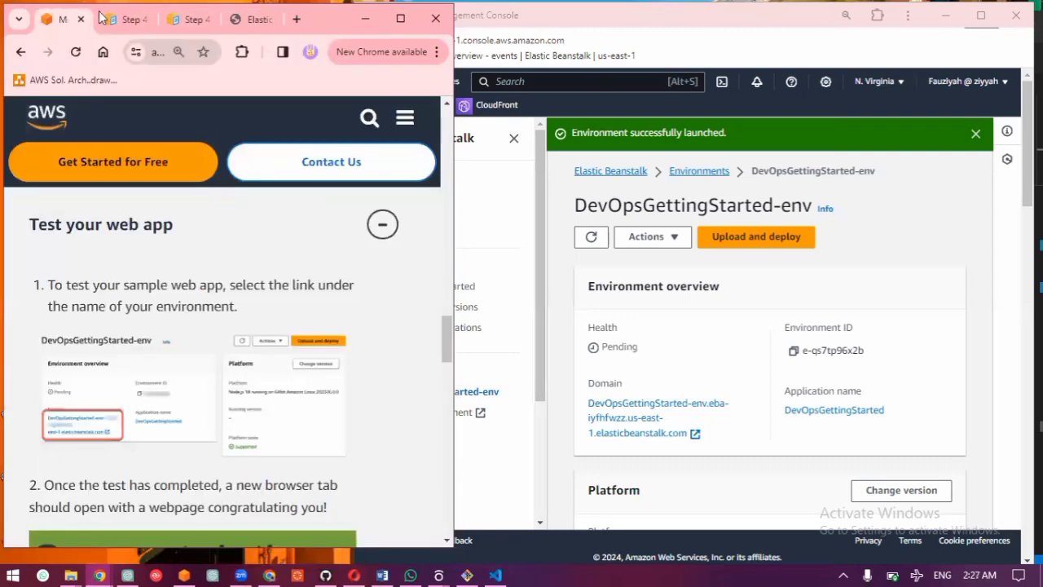
pyautogui.scroll(-3, 236, 219)
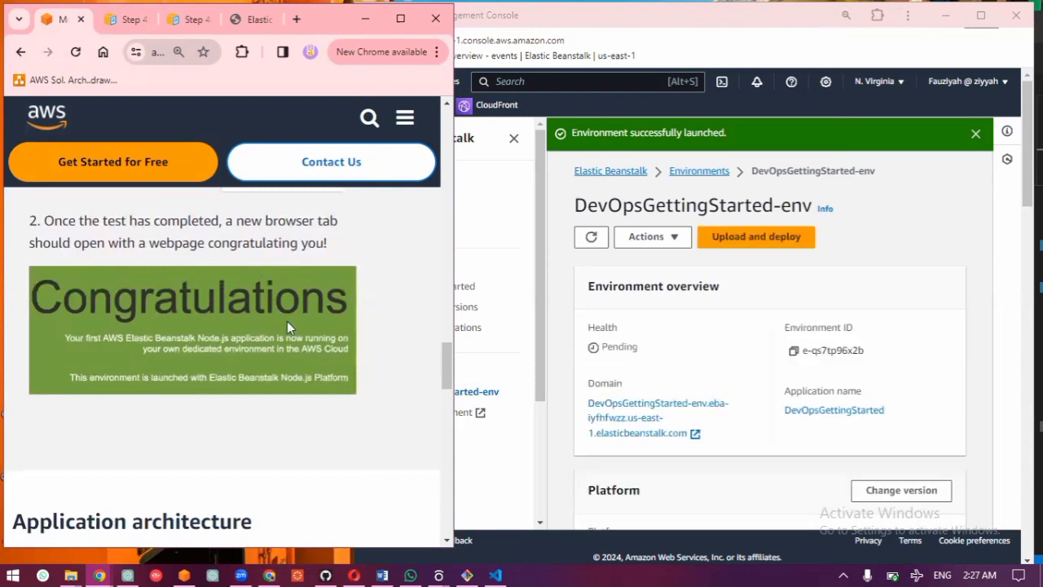
# Step: Review the Application architecture section at the end of the Module 2 guide and start Module Three
pyautogui.scroll(-2, 295, 364)
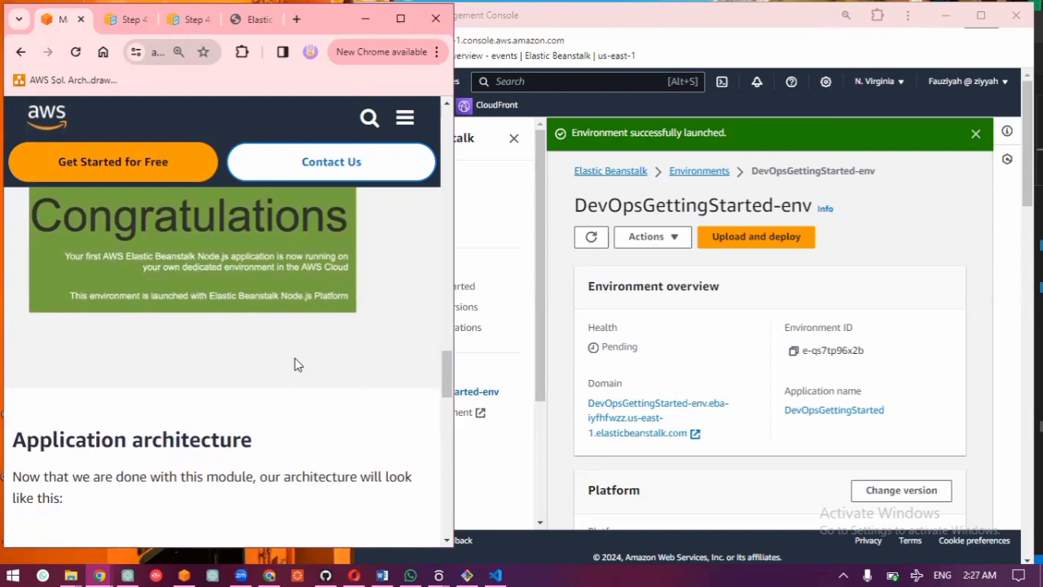
pyautogui.scroll(-3, 179, 462)
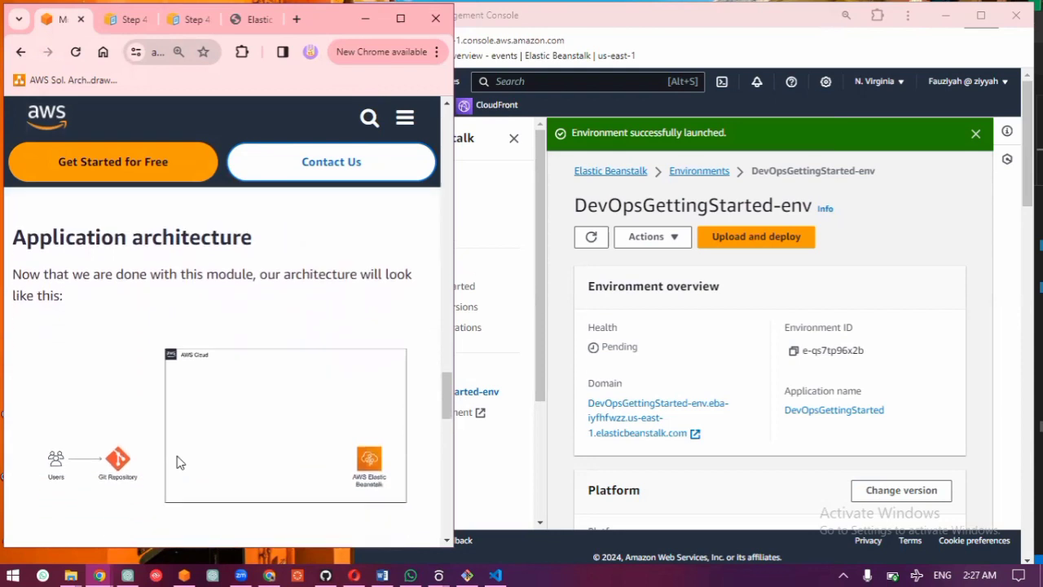
pyautogui.scroll(-1, 179, 462)
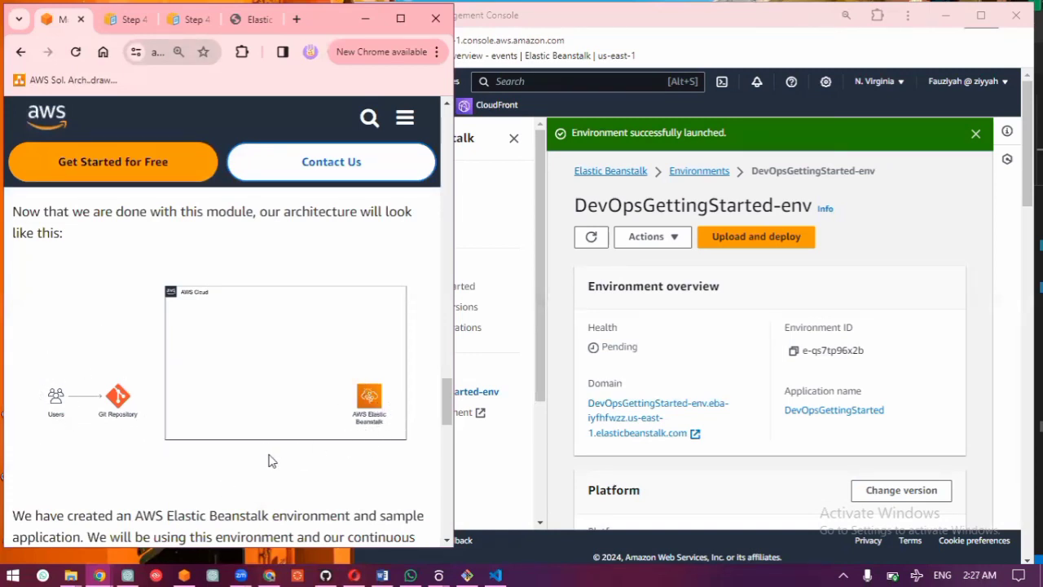
pyautogui.scroll(-3, 269, 462)
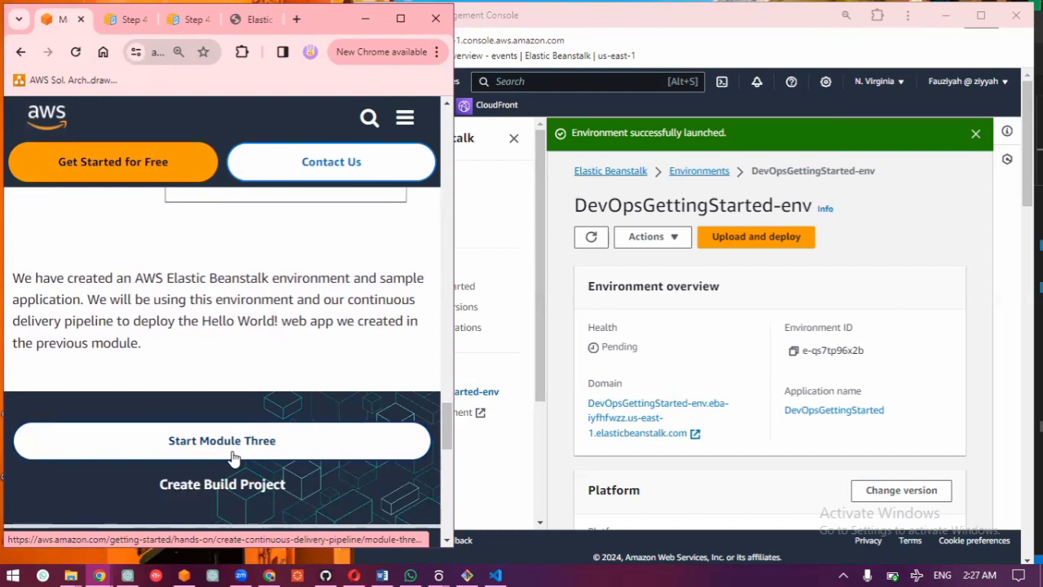
pyautogui.click(233, 458)
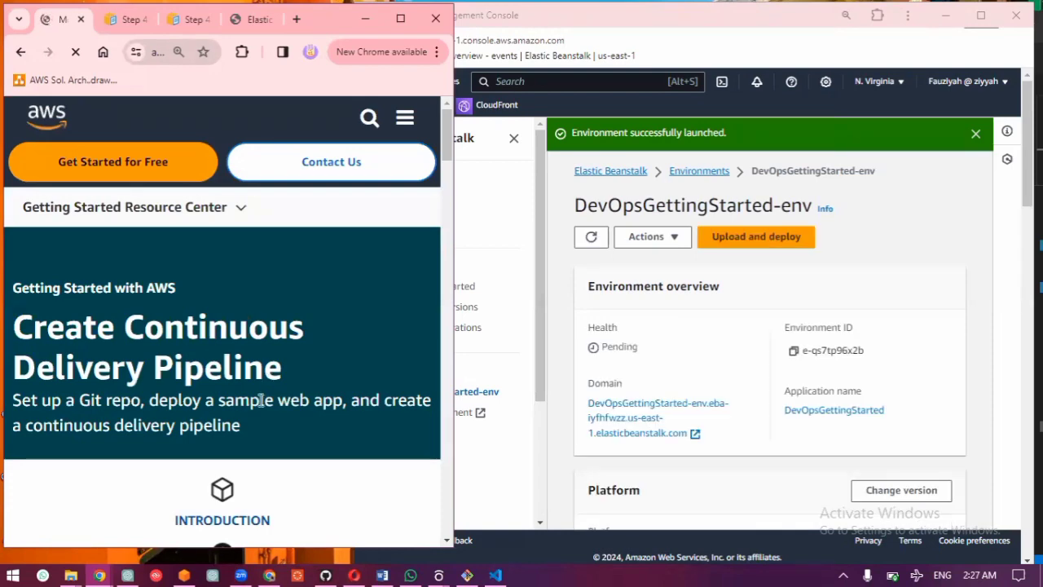
# Step: Read Module Three's overview, goals and key concepts, and expand the Configure the AWS CodeBuild project instructions under Implementation
pyautogui.scroll(-5, 260, 400)
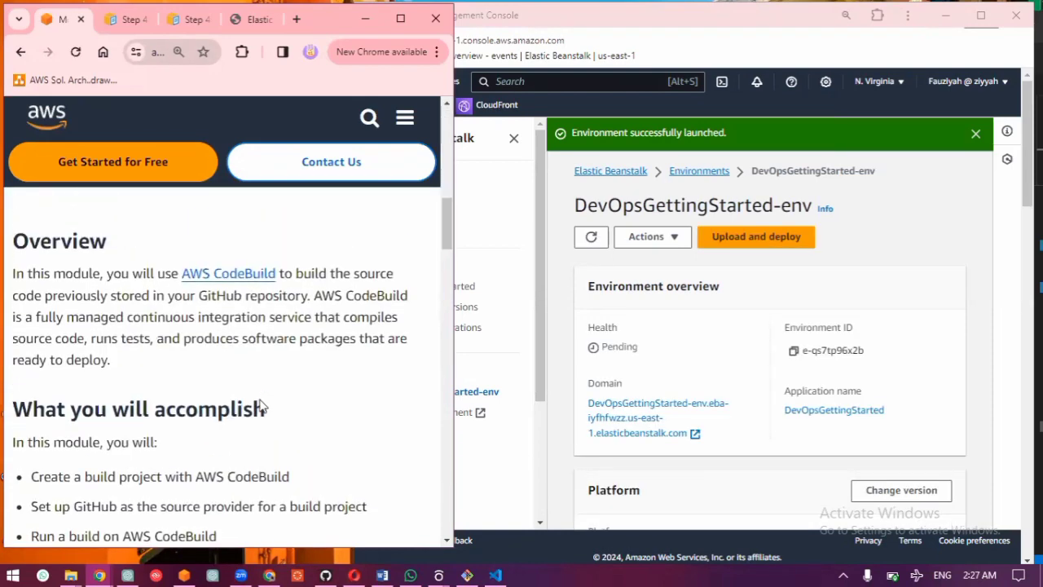
pyautogui.scroll(1, 260, 405)
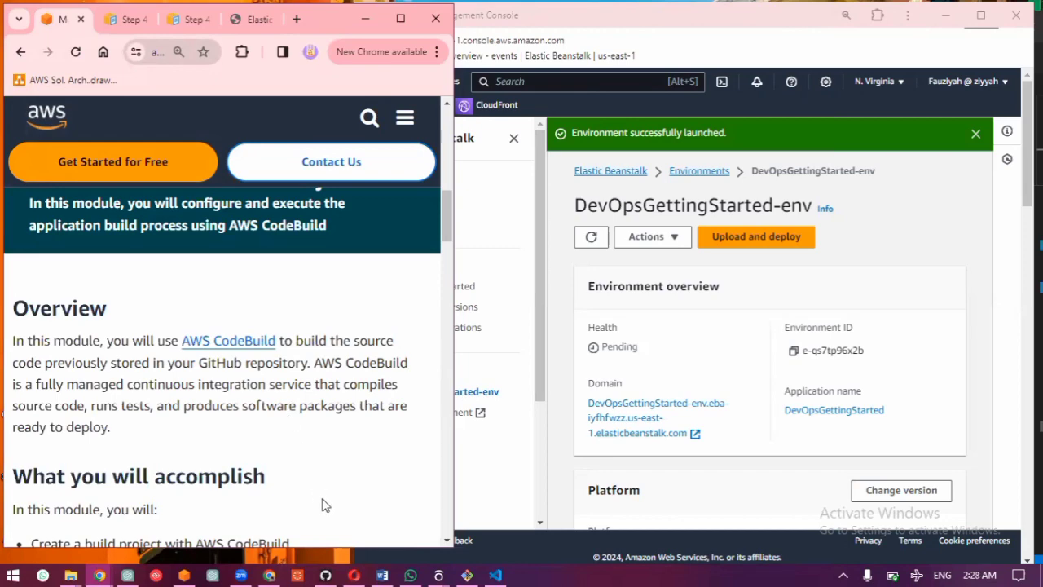
pyautogui.scroll(-3, 298, 511)
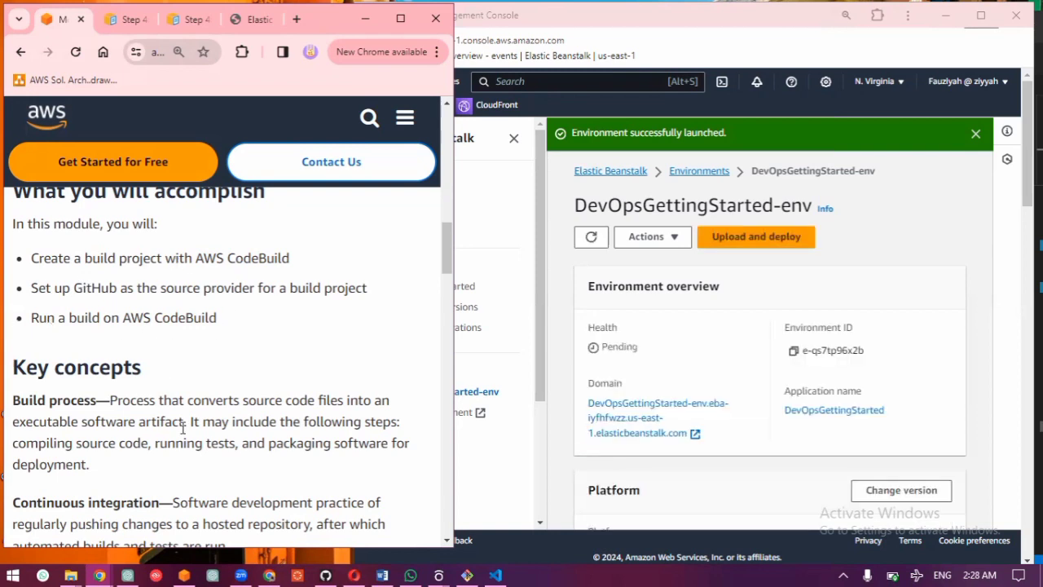
pyautogui.scroll(-5, 186, 421)
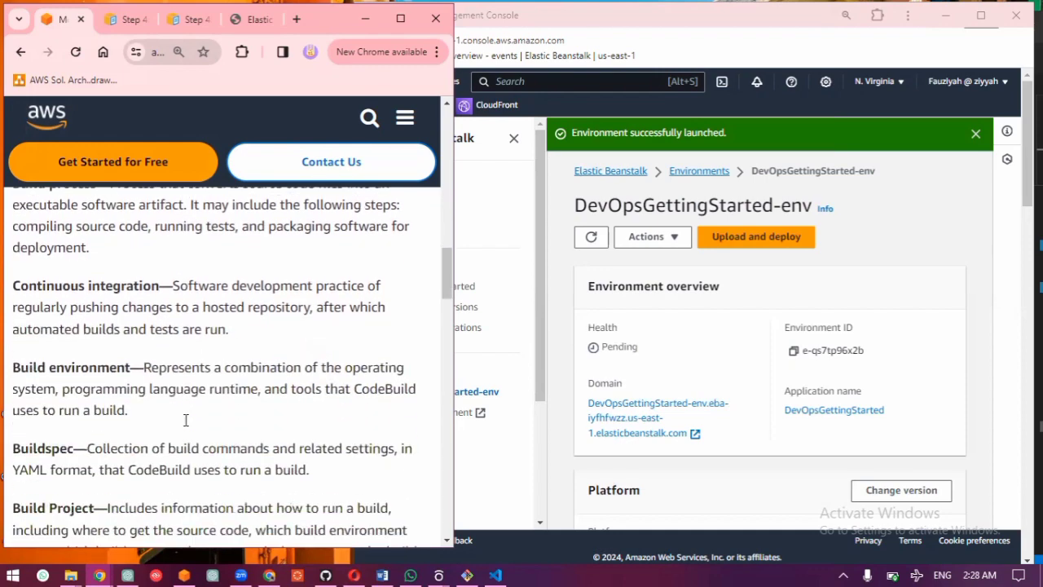
pyautogui.scroll(3, 186, 422)
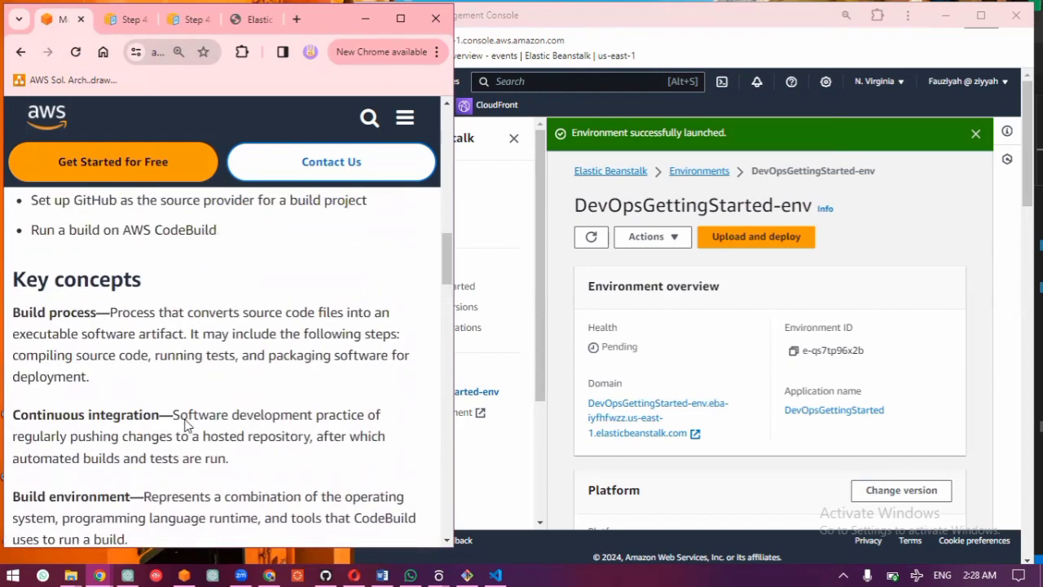
pyautogui.scroll(-6, 186, 419)
pyautogui.scroll(-1, 186, 419)
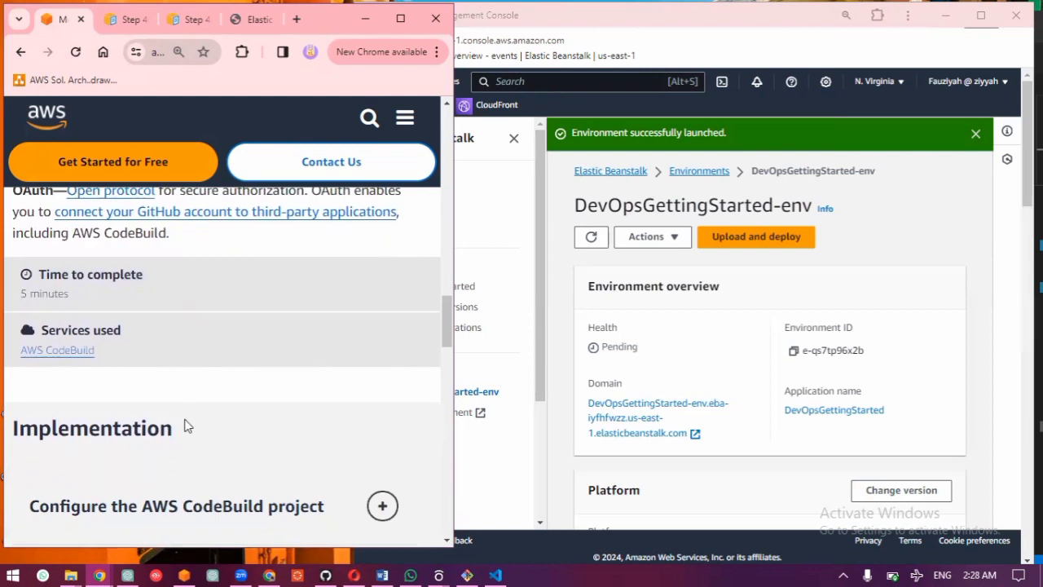
pyautogui.scroll(-1, 186, 424)
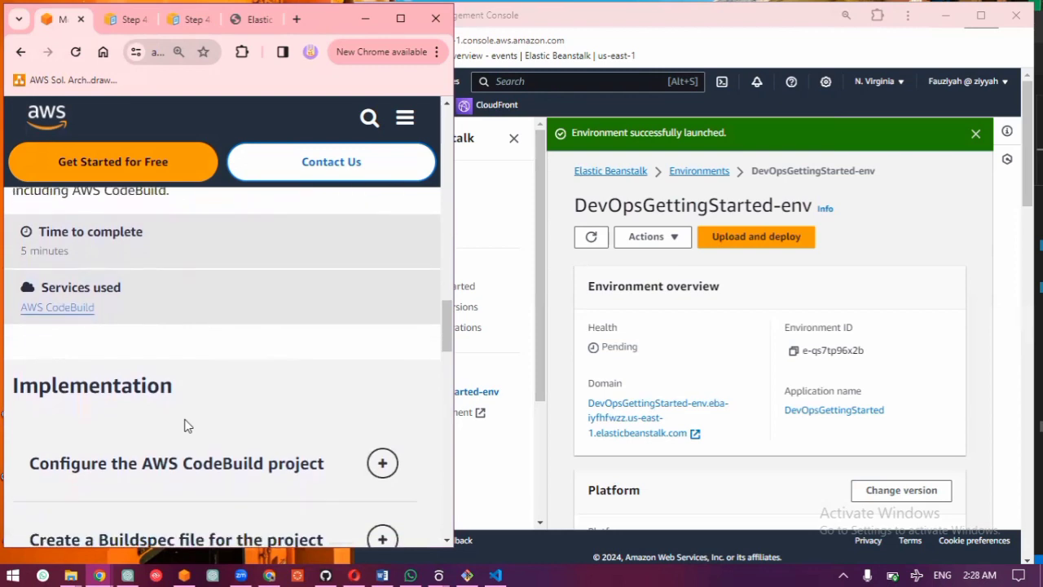
pyautogui.scroll(-3, 186, 425)
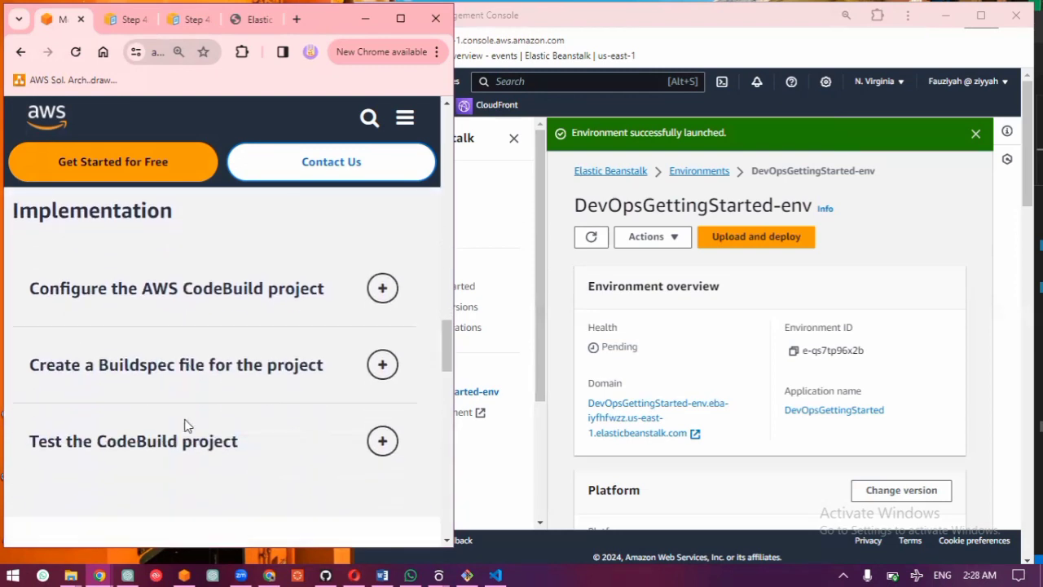
pyautogui.click(180, 295)
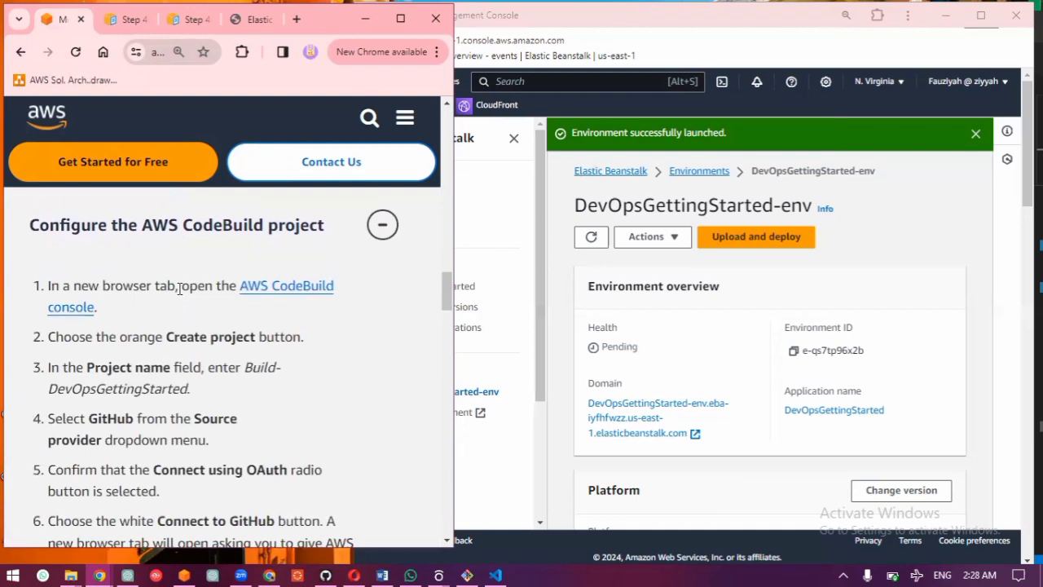
# Step: Search the AWS console for "build" and open the CodeBuild service
pyautogui.click(567, 80)
pyautogui.write('builds')
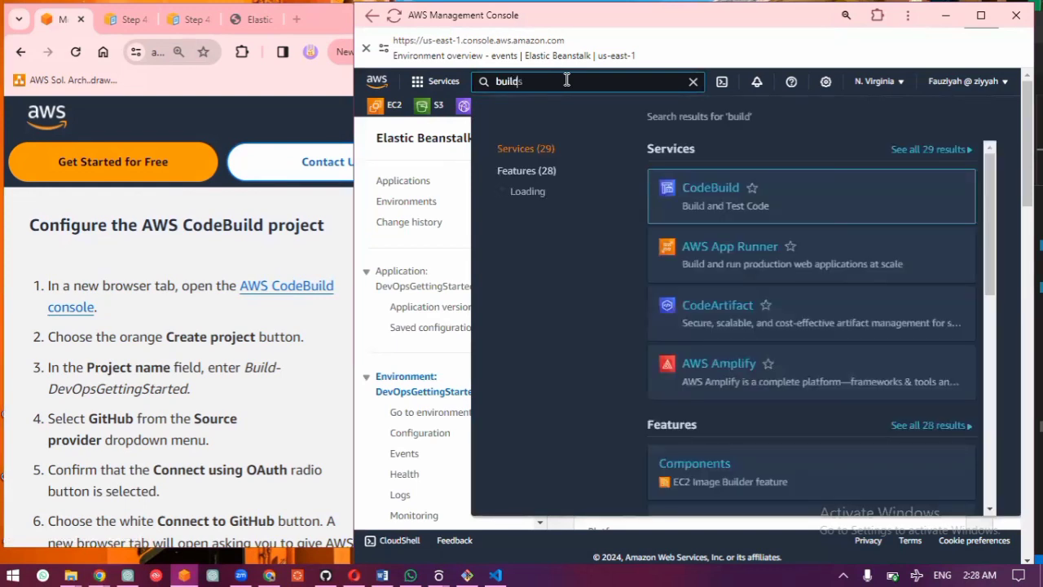
pyautogui.click(694, 183)
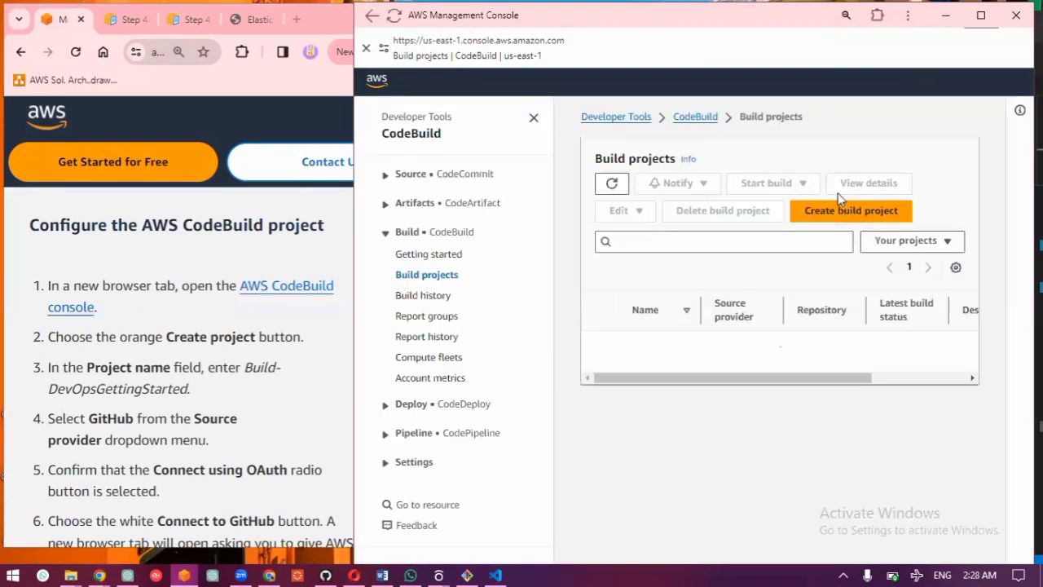
# Step: Start creating a build project and name it Build-DevOpsGettingStarted, as given in guide step 3
pyautogui.click(845, 211)
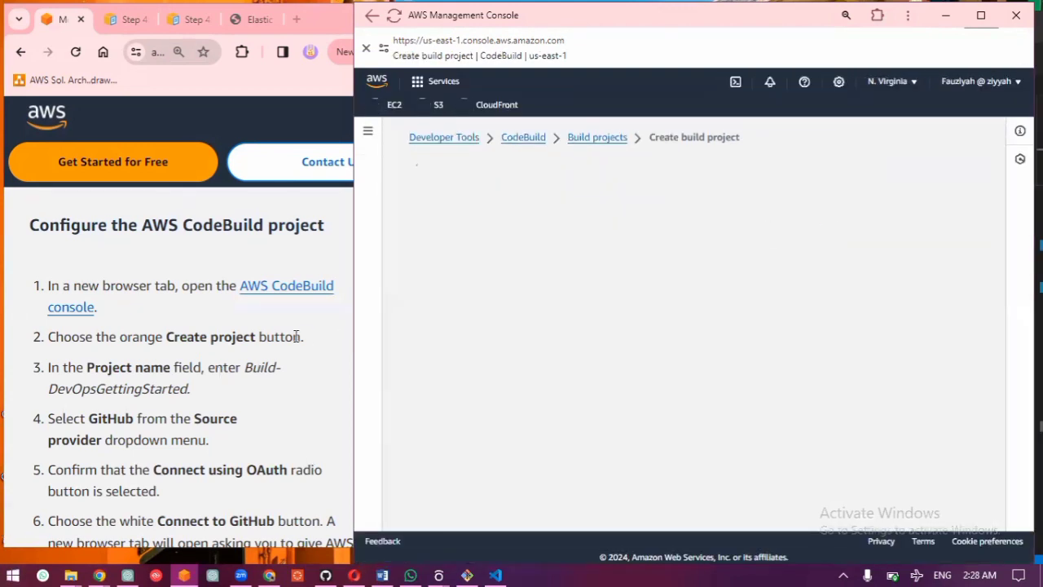
pyautogui.moveTo(245, 368); pyautogui.dragTo(188, 392)
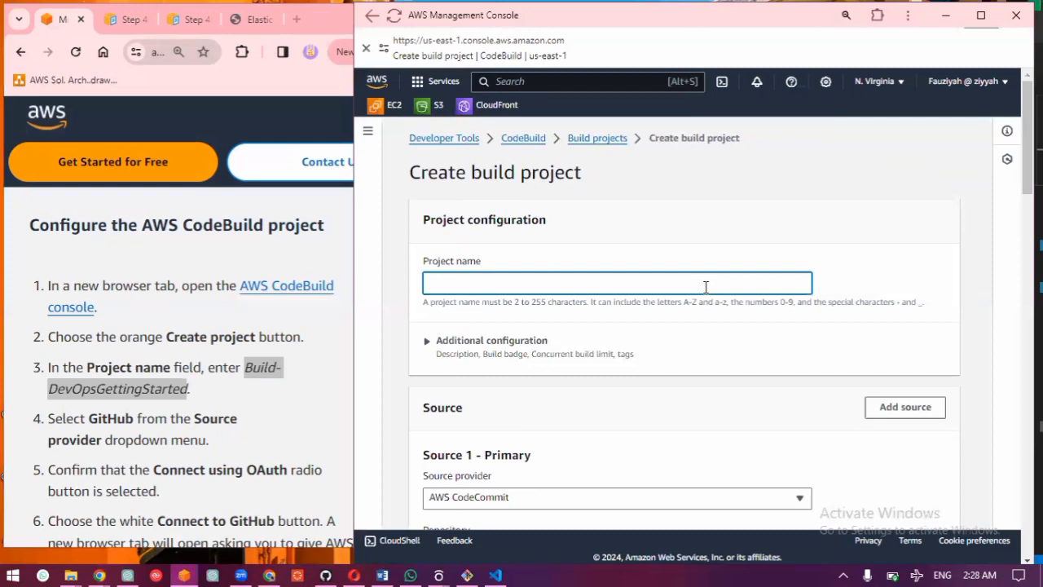
pyautogui.write('Build-DevOpsGettingStarted')
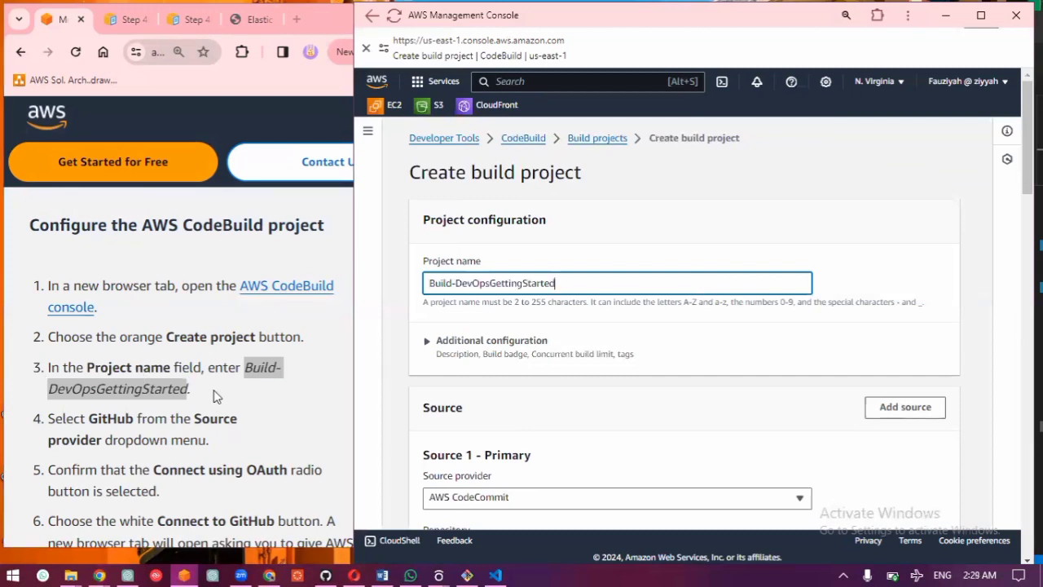
# Step: Set the primary source provider to GitHub and choose Repository in my GitHub account
pyautogui.scroll(-2, 660, 419)
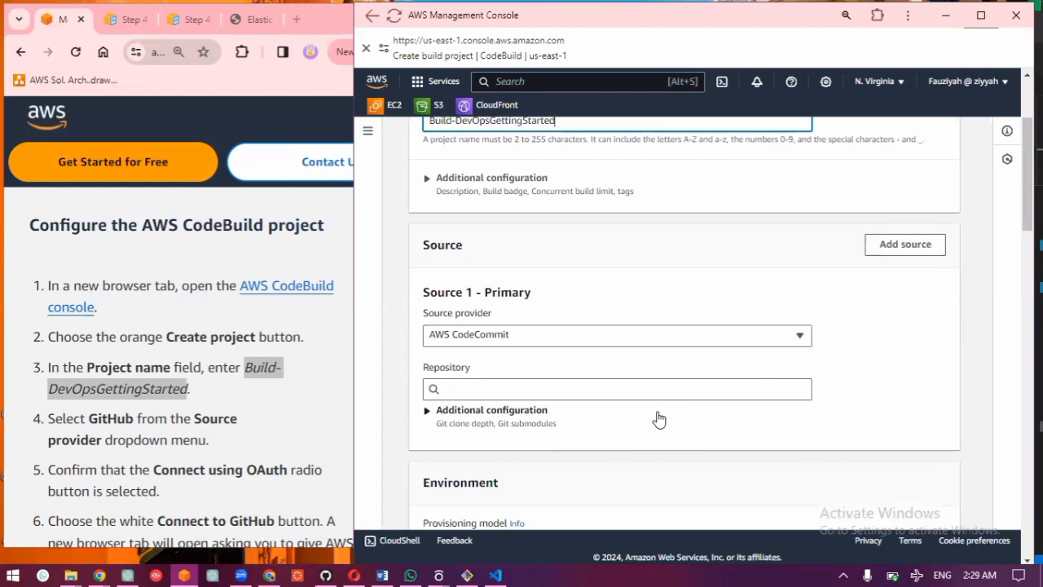
pyautogui.click(631, 343)
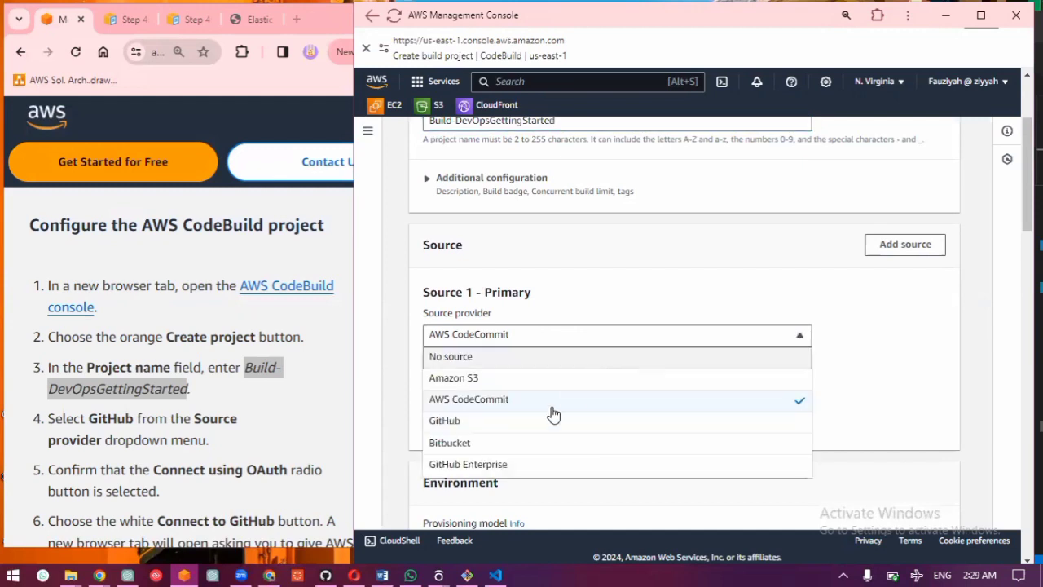
pyautogui.click(533, 428)
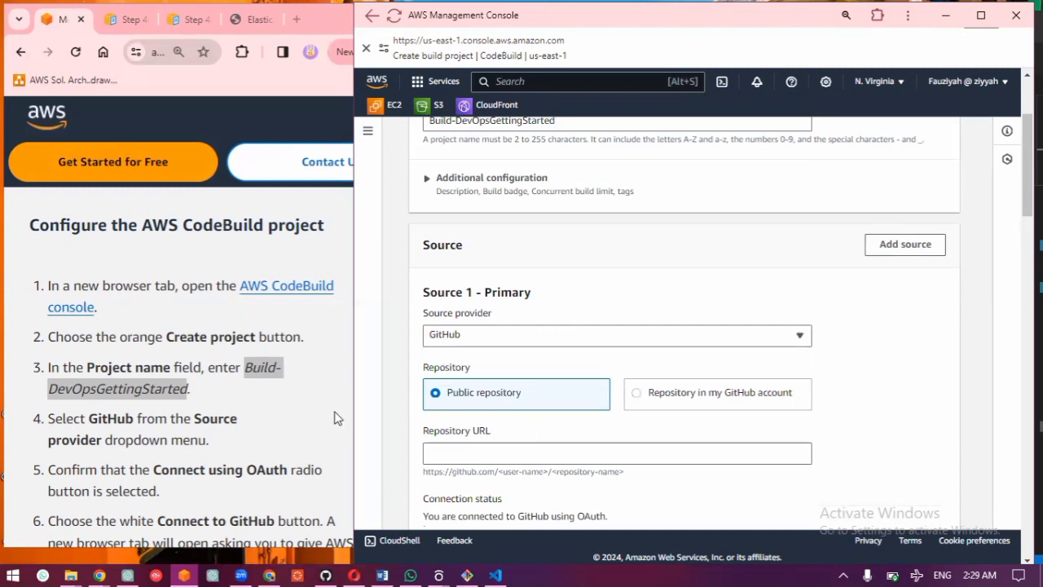
pyautogui.click(680, 402)
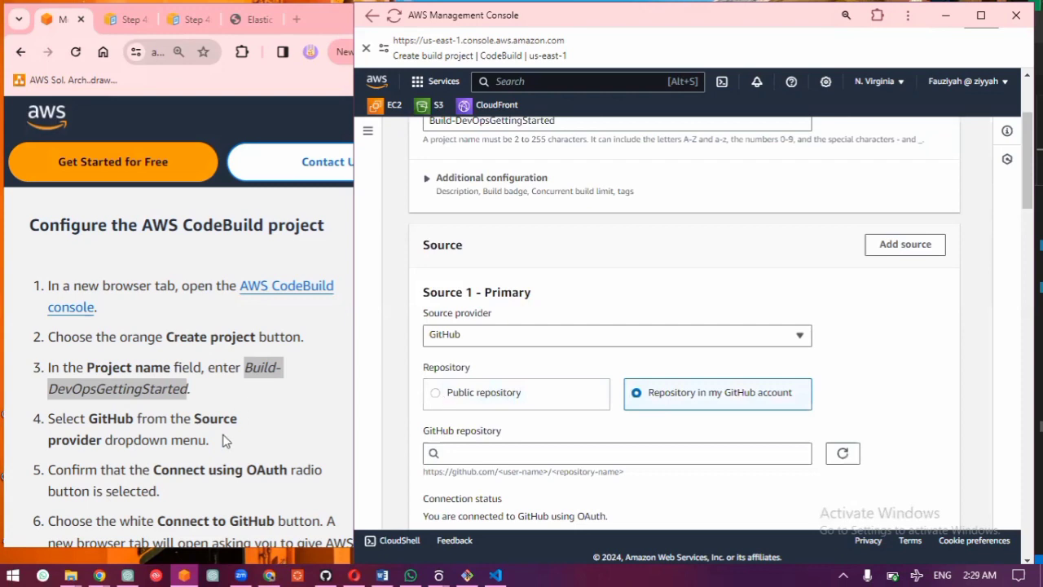
# Step: Consult guide steps 5 to 9 on connecting GitHub, and disconnect the build project's existing GitHub connection
pyautogui.scroll(-1, 263, 454)
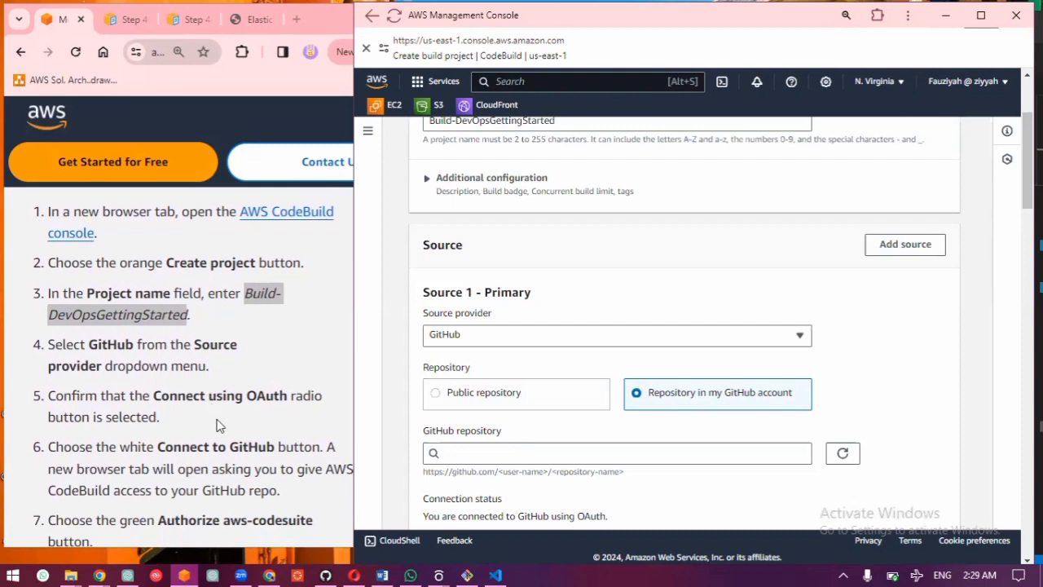
pyautogui.scroll(-1, 219, 421)
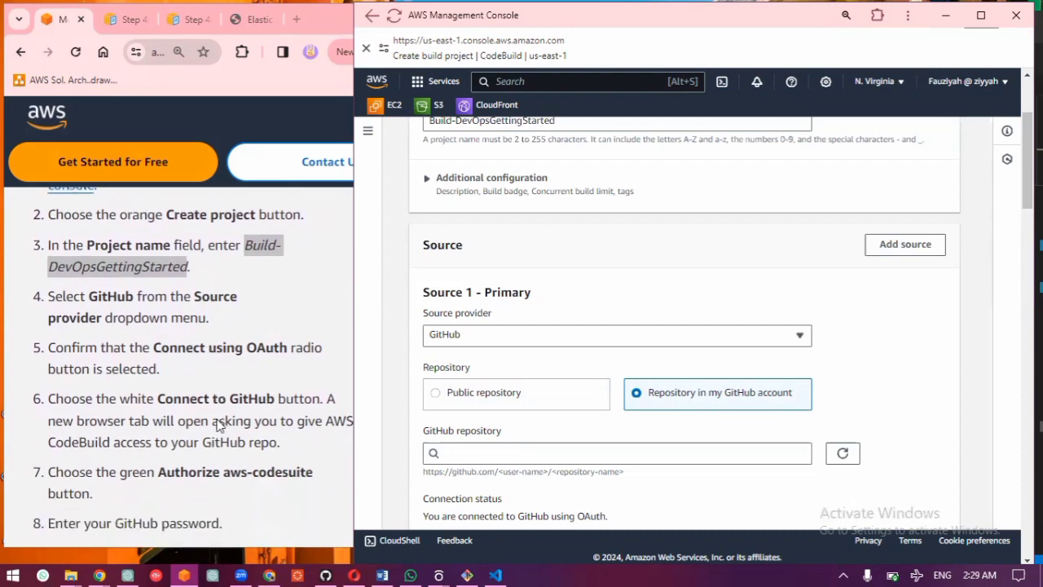
pyautogui.scroll(-1, 219, 421)
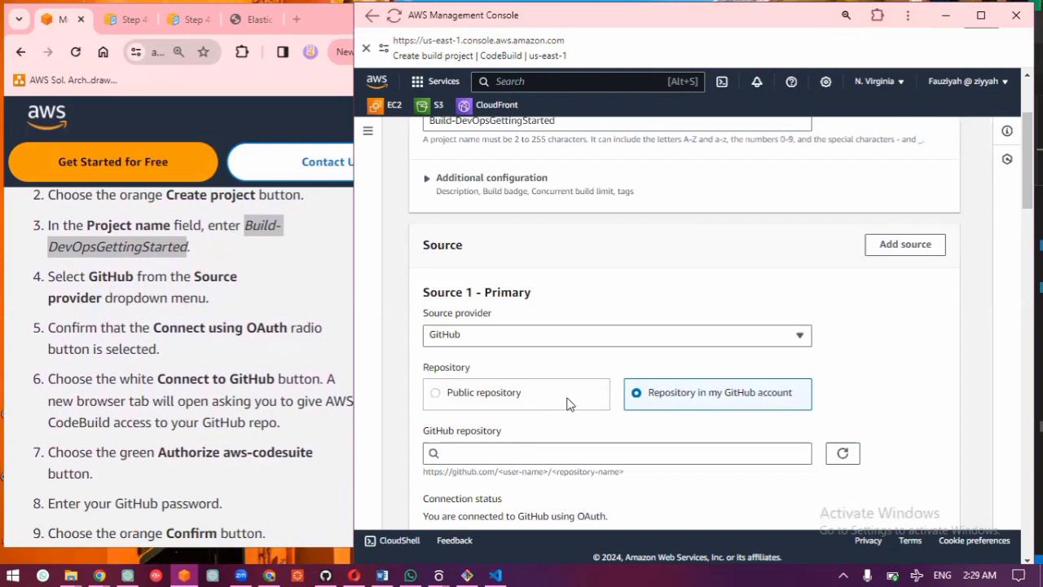
pyautogui.scroll(-4, 568, 404)
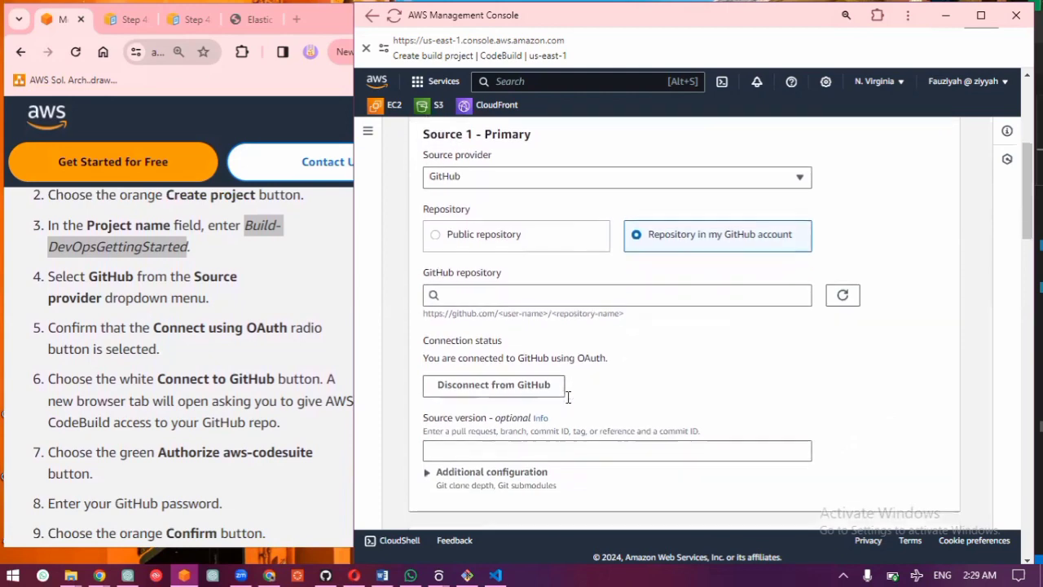
pyautogui.scroll(-3, 568, 399)
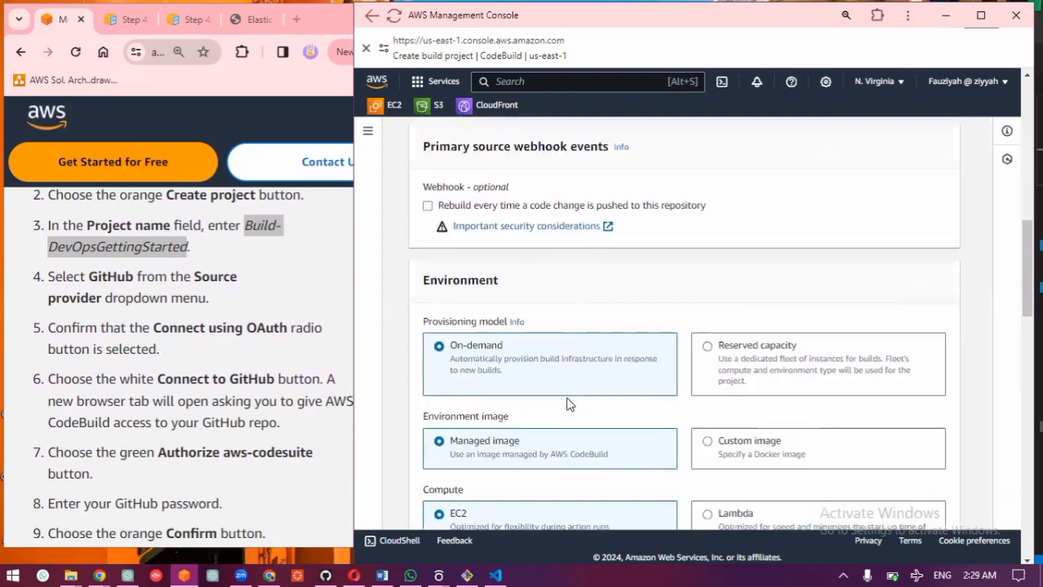
pyautogui.scroll(4, 568, 401)
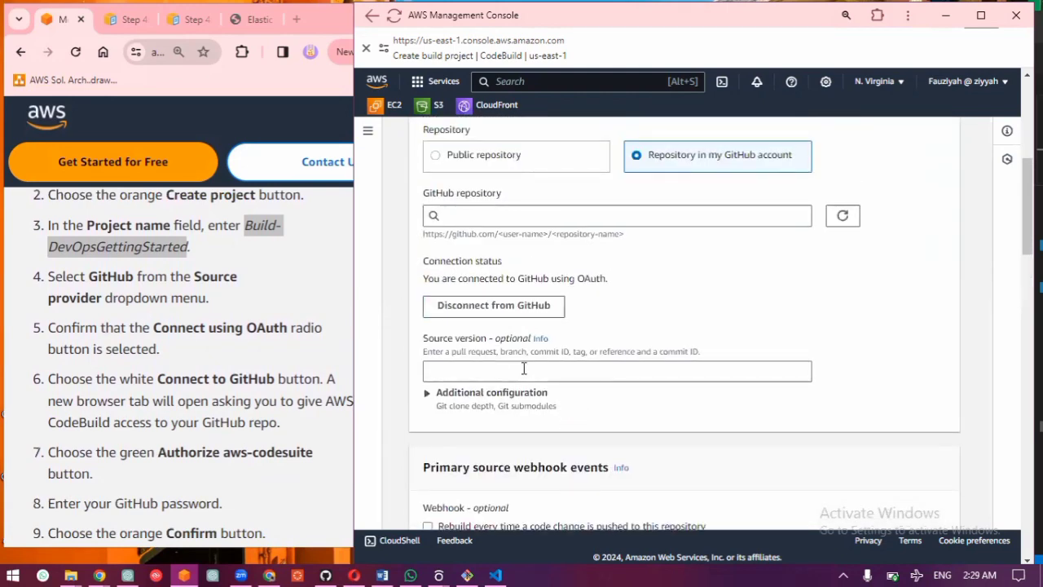
pyautogui.scroll(1, 524, 367)
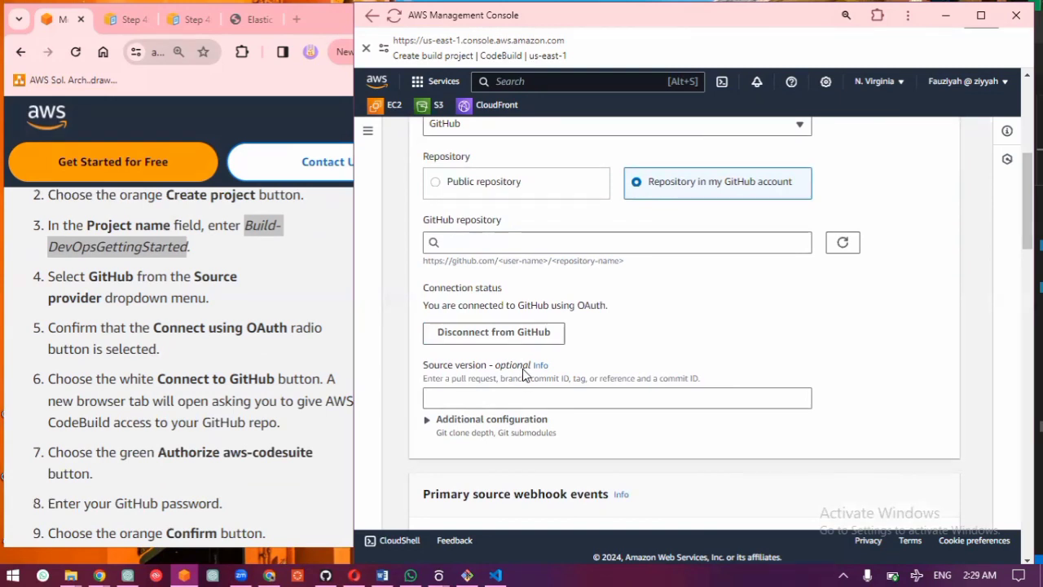
pyautogui.click(501, 334)
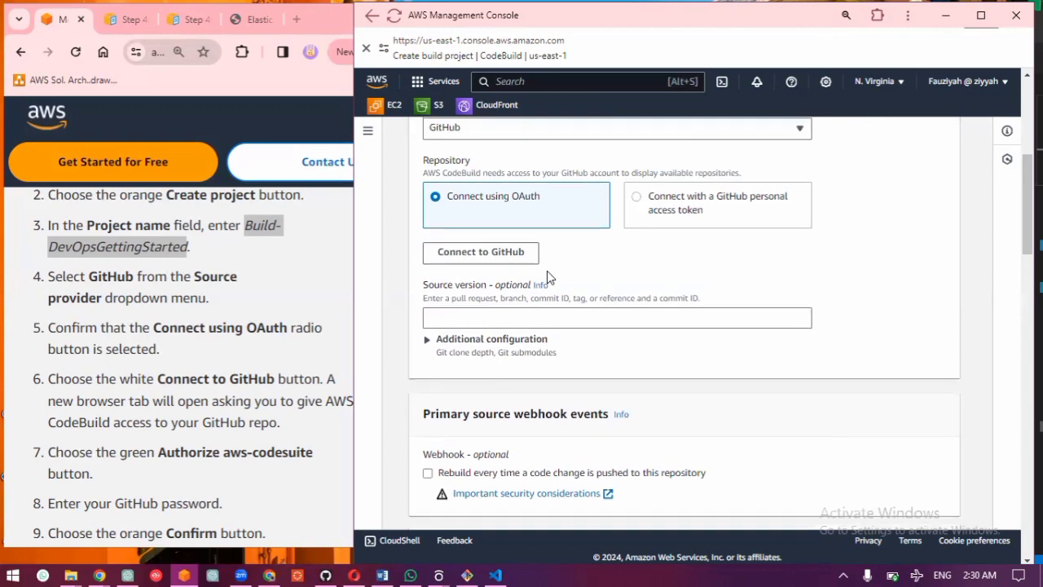
# Step: Connect CodeBuild to GitHub using OAuth and confirm the OAuth request
pyautogui.scroll(3, 547, 271)
pyautogui.scroll(-2, 547, 270)
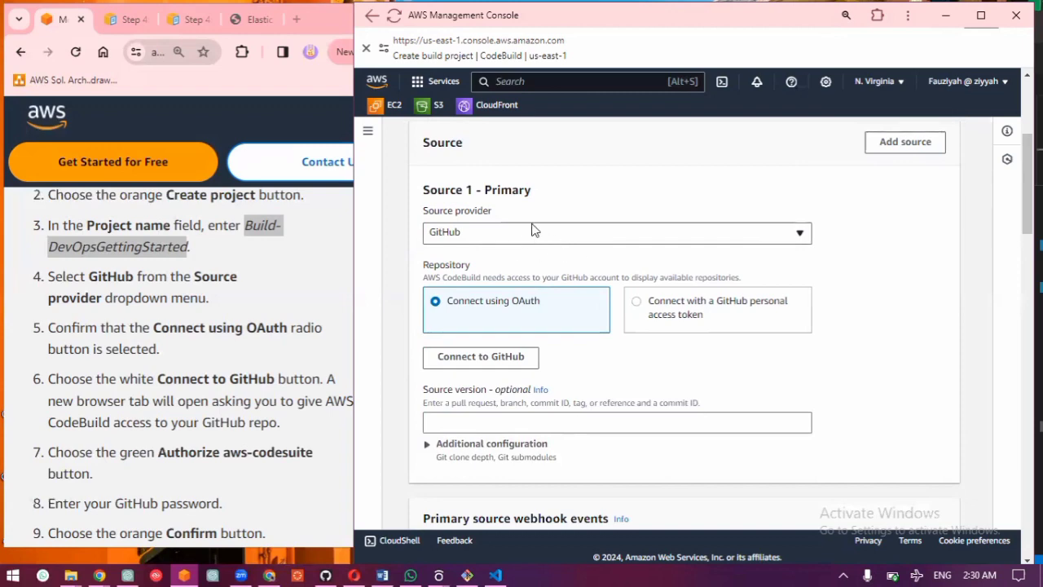
pyautogui.scroll(3, 531, 229)
pyautogui.scroll(-4, 532, 230)
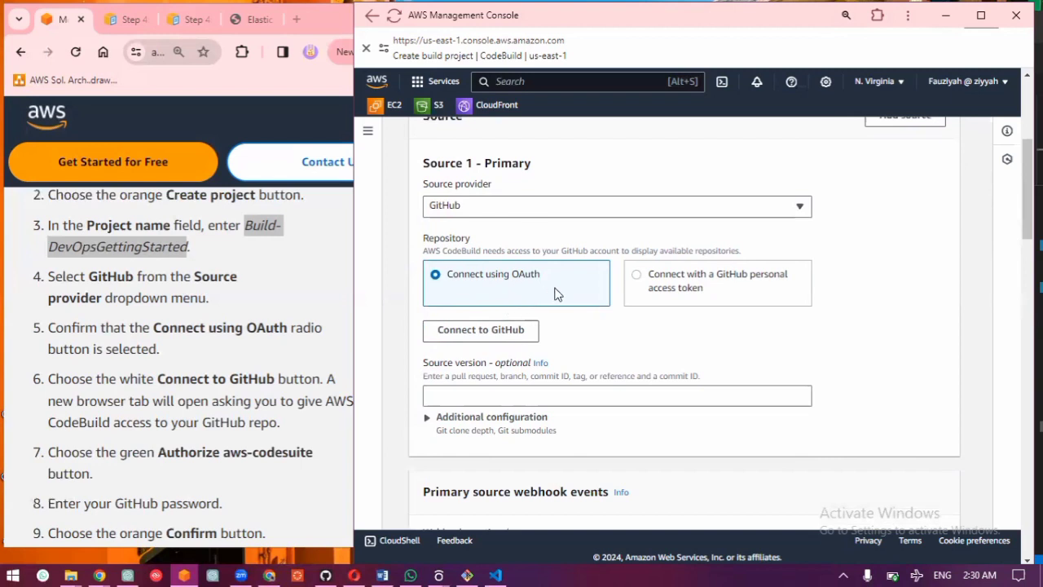
pyautogui.click(515, 337)
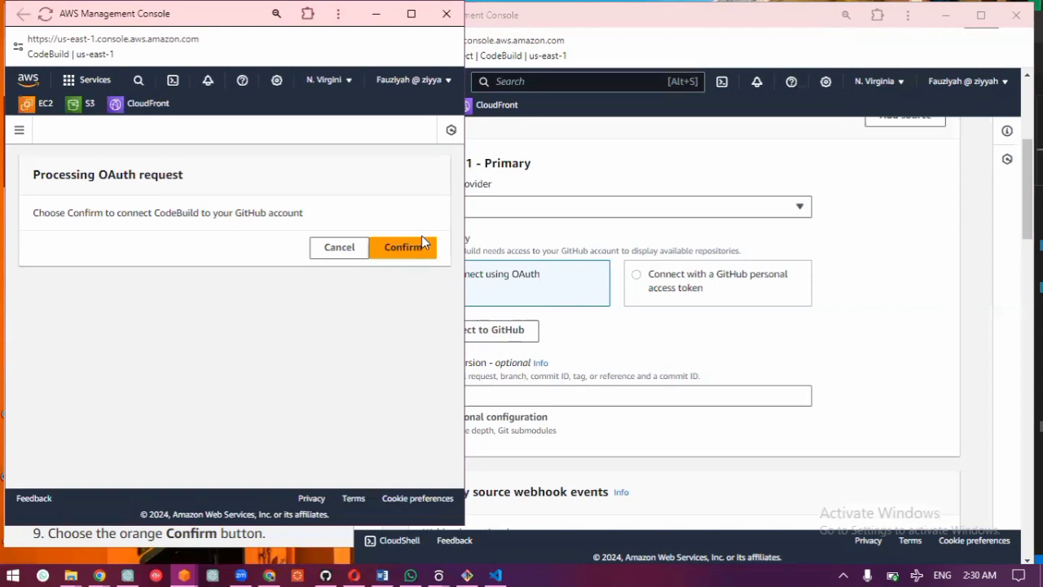
pyautogui.click(416, 258)
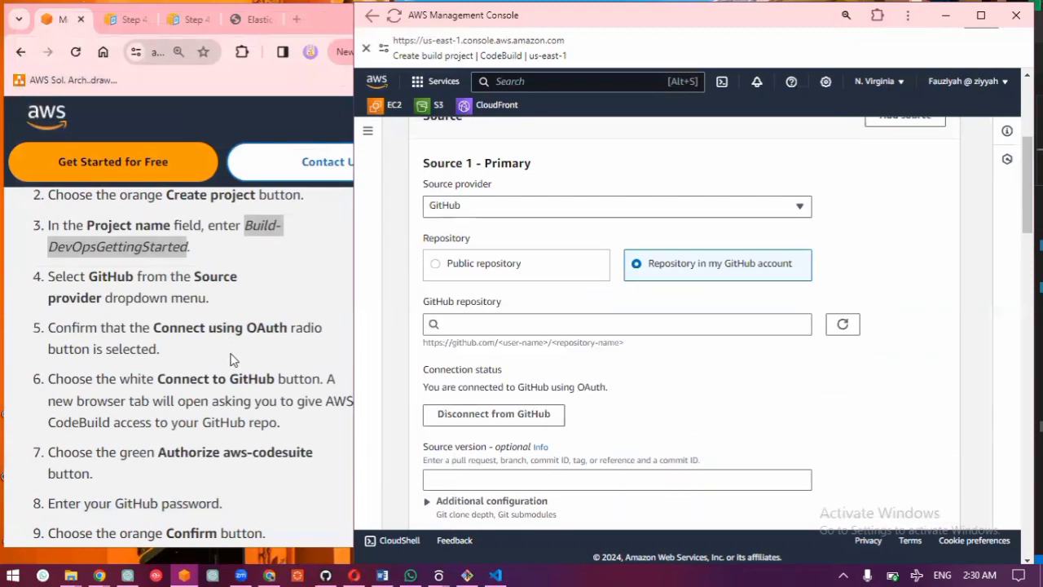
# Step: Consult guide steps 10 to 12 and choose aws-elastic-beanstalk-express-js-sample as the GitHub repository, clearing any mistaken selection
pyautogui.scroll(-2, 231, 359)
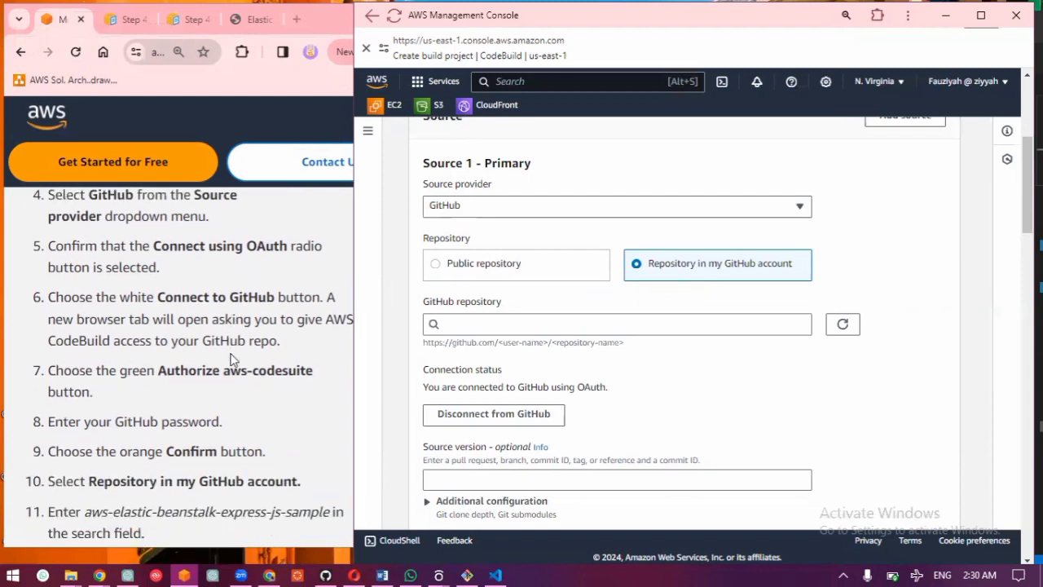
pyautogui.scroll(-1, 231, 360)
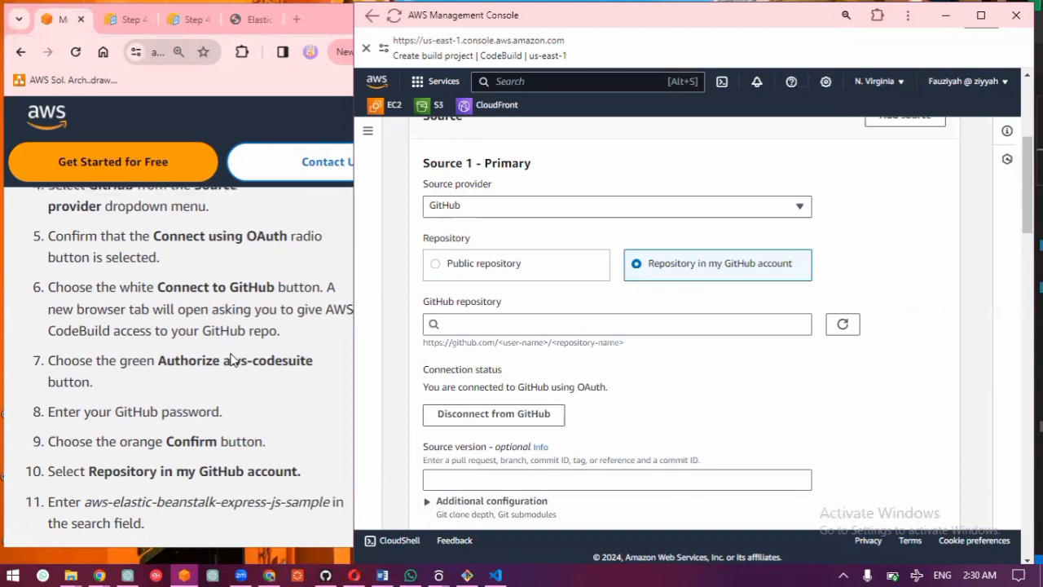
pyautogui.scroll(1, 232, 359)
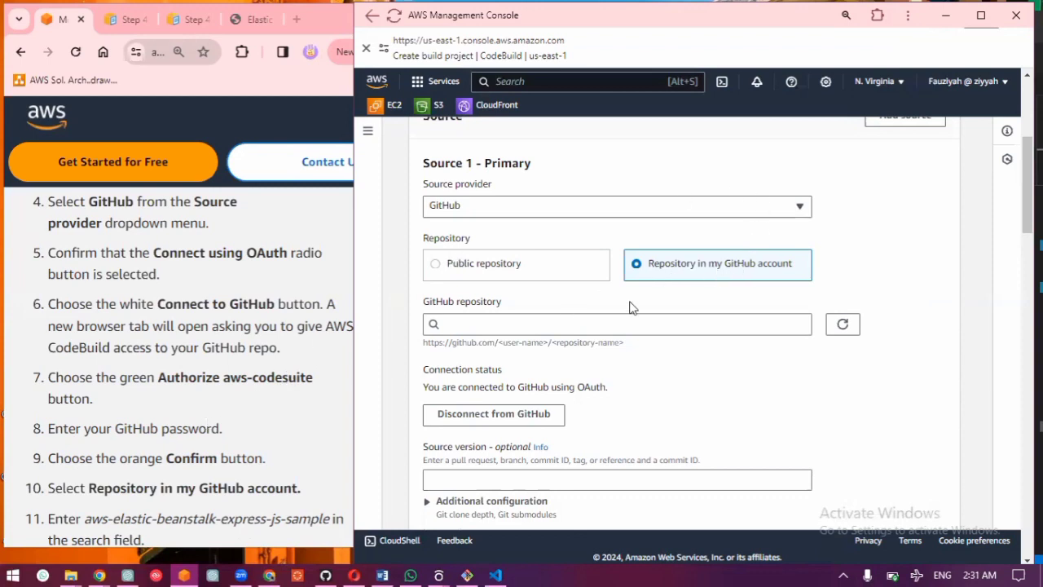
pyautogui.scroll(-2, 275, 410)
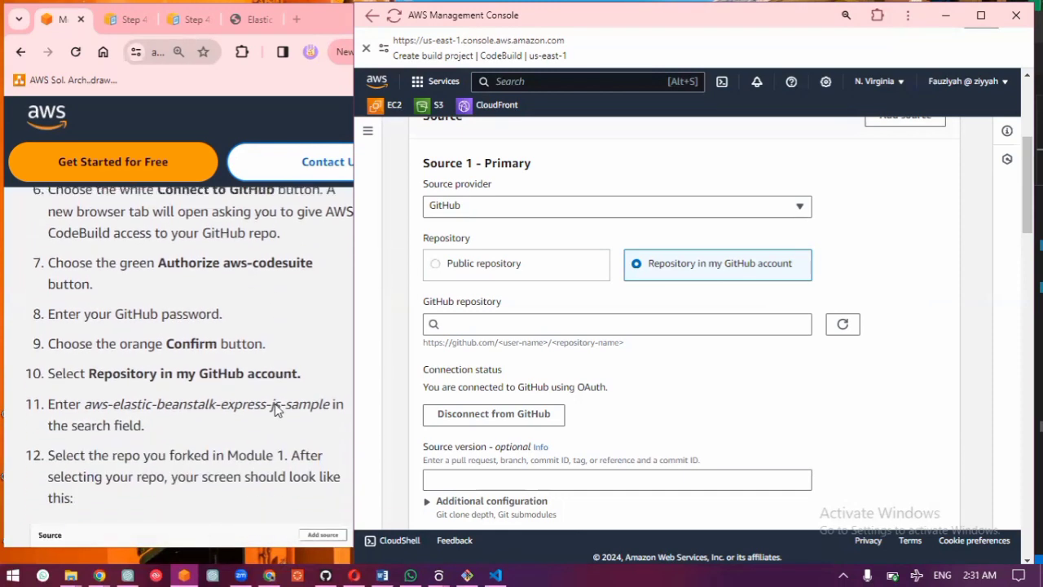
pyautogui.click(509, 324)
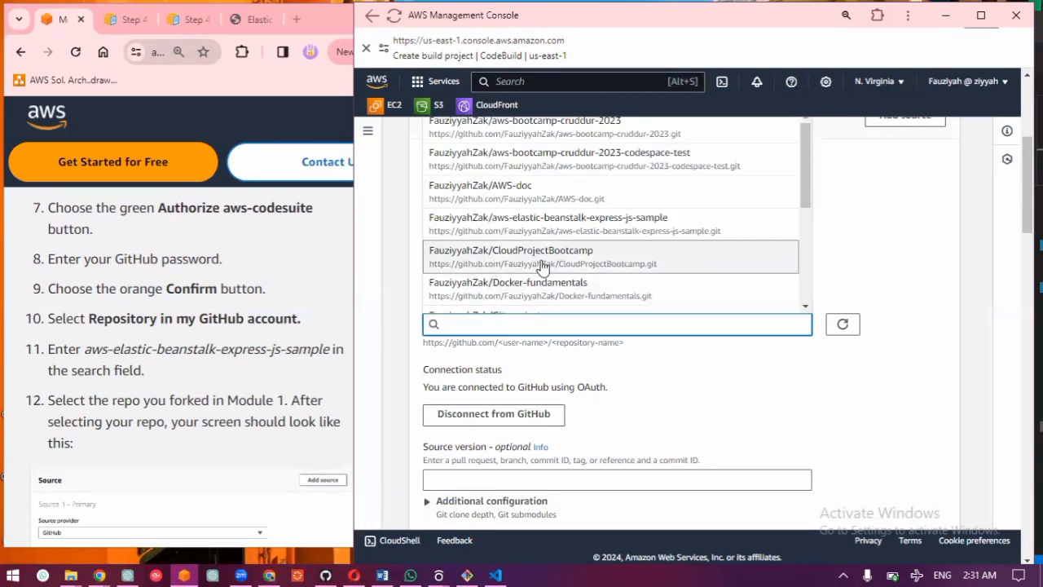
pyautogui.scroll(1, 543, 269)
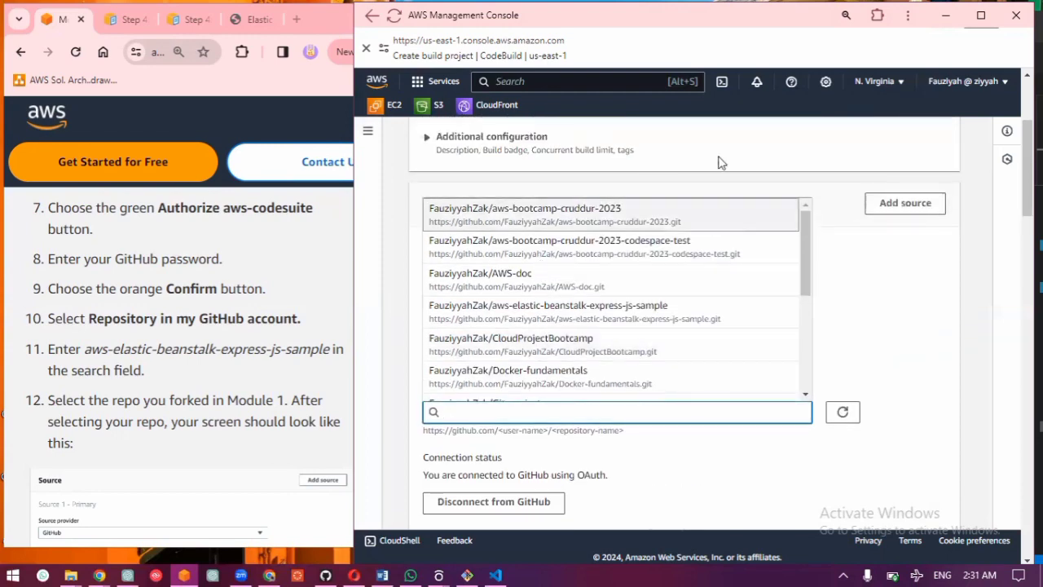
pyautogui.click(624, 277)
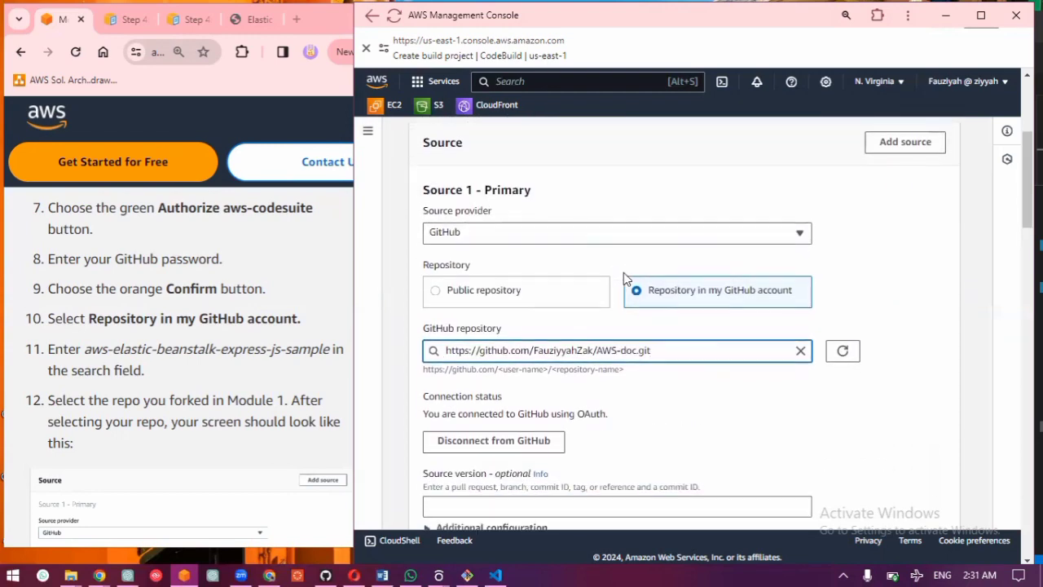
pyautogui.click(801, 351)
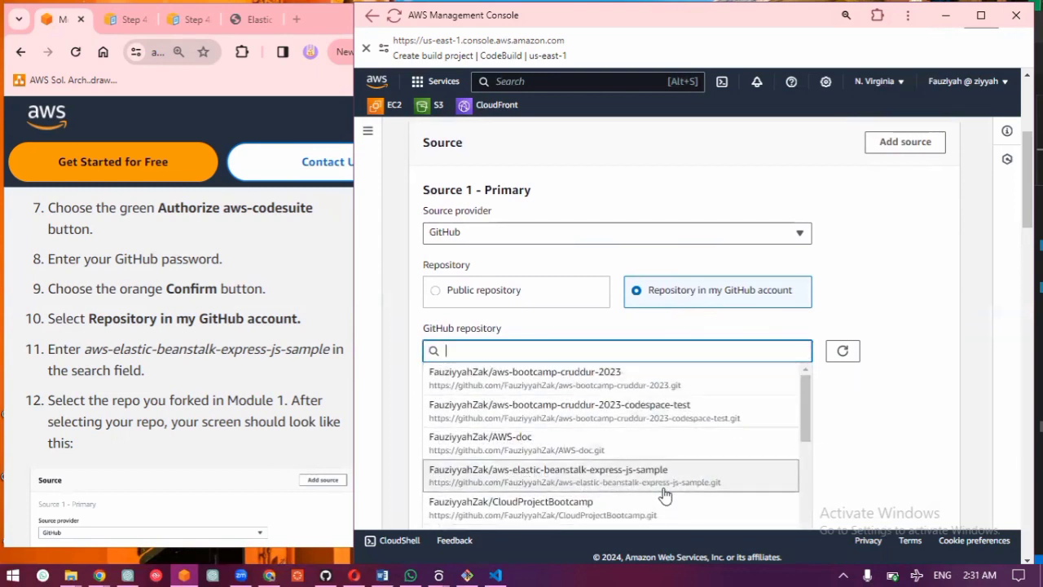
pyautogui.click(664, 477)
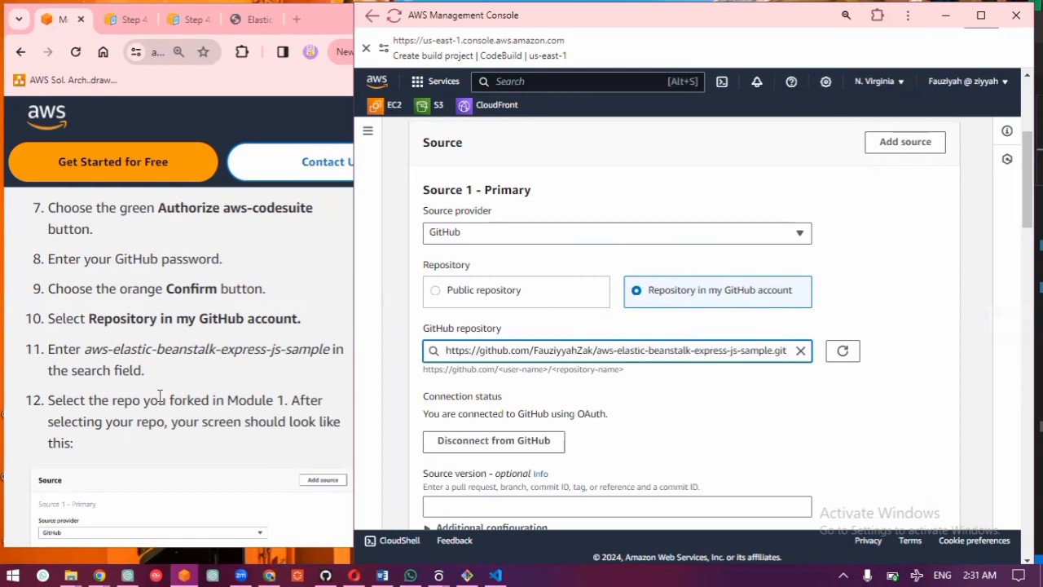
# Step: Compare the source settings with the guide's step 12 example and reselect the aws-elastic-beanstalk-express-js-sample repository
pyautogui.scroll(-3, 179, 381)
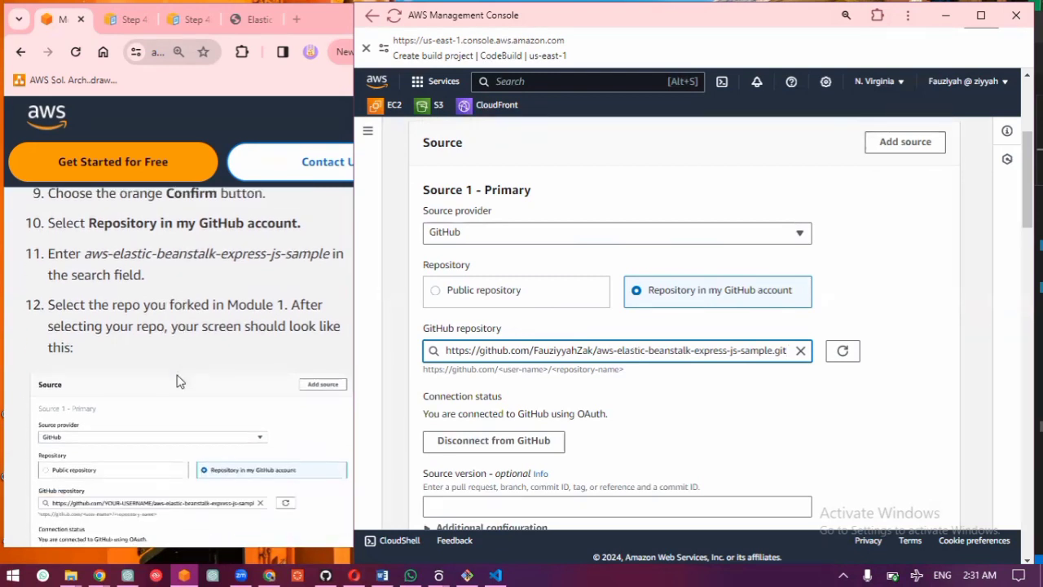
pyautogui.scroll(-4, 226, 410)
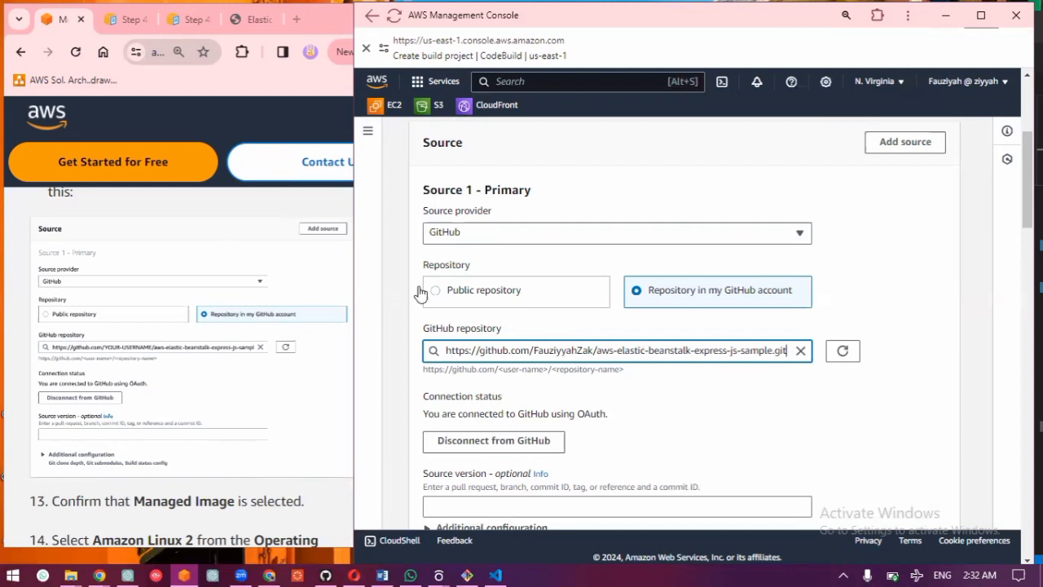
pyautogui.click(677, 349)
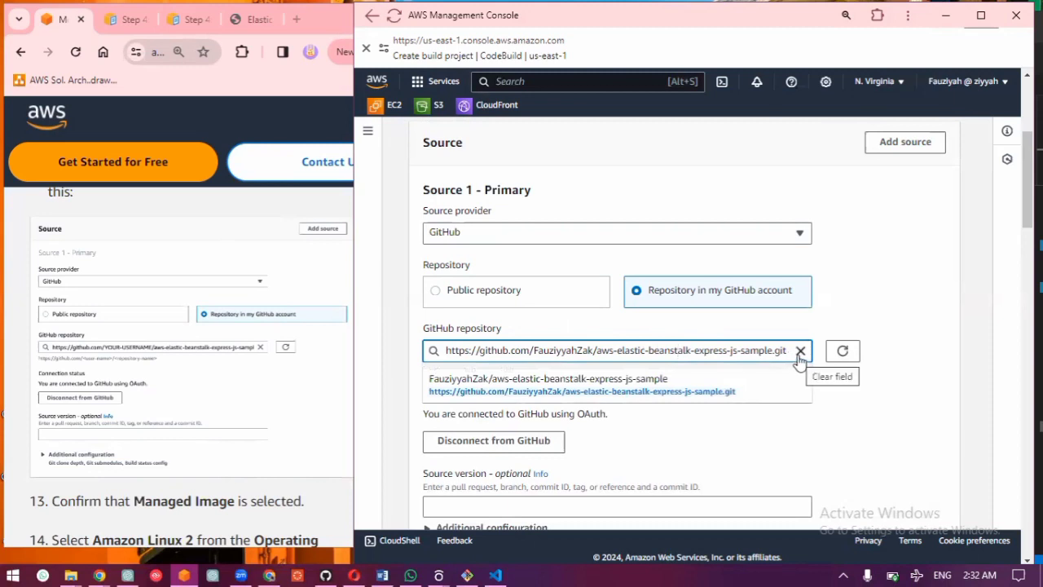
pyautogui.click(656, 379)
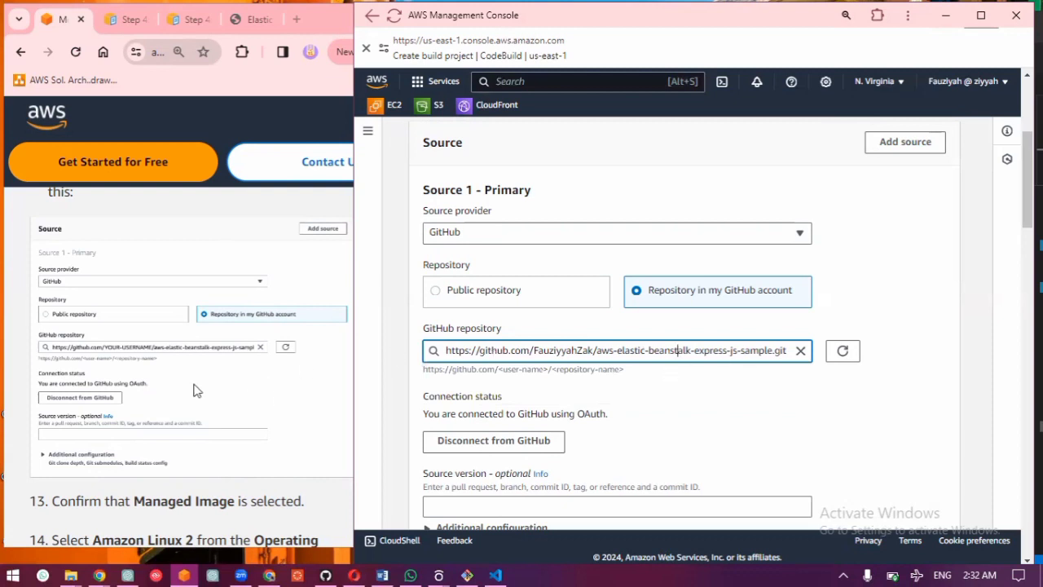
# Step: Consult guide steps 13 and 14 and set the build environment's operating system to Amazon Linux
pyautogui.scroll(-1, 195, 391)
pyautogui.scroll(-3, 195, 391)
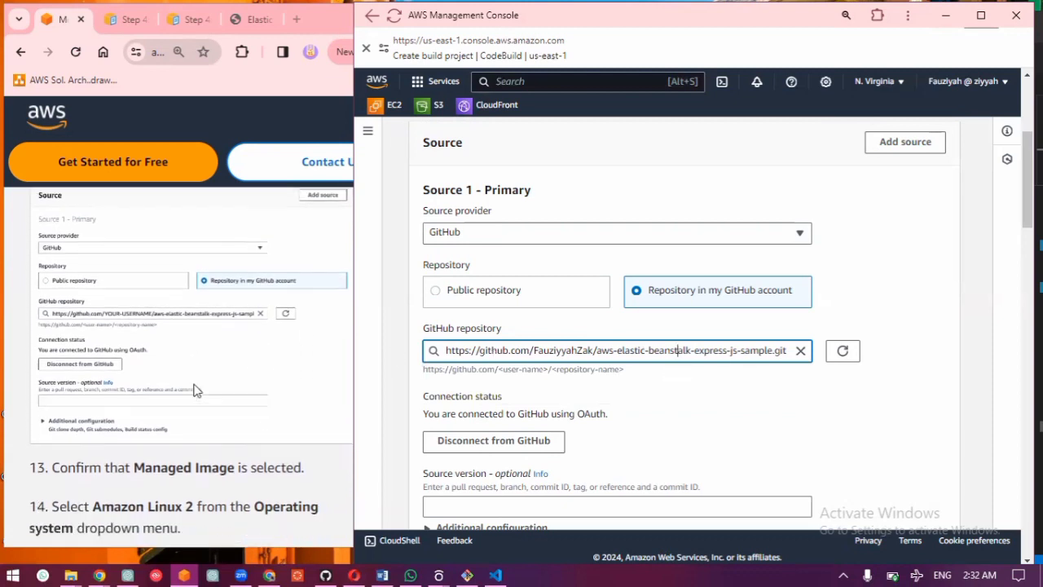
pyautogui.scroll(-9, 683, 469)
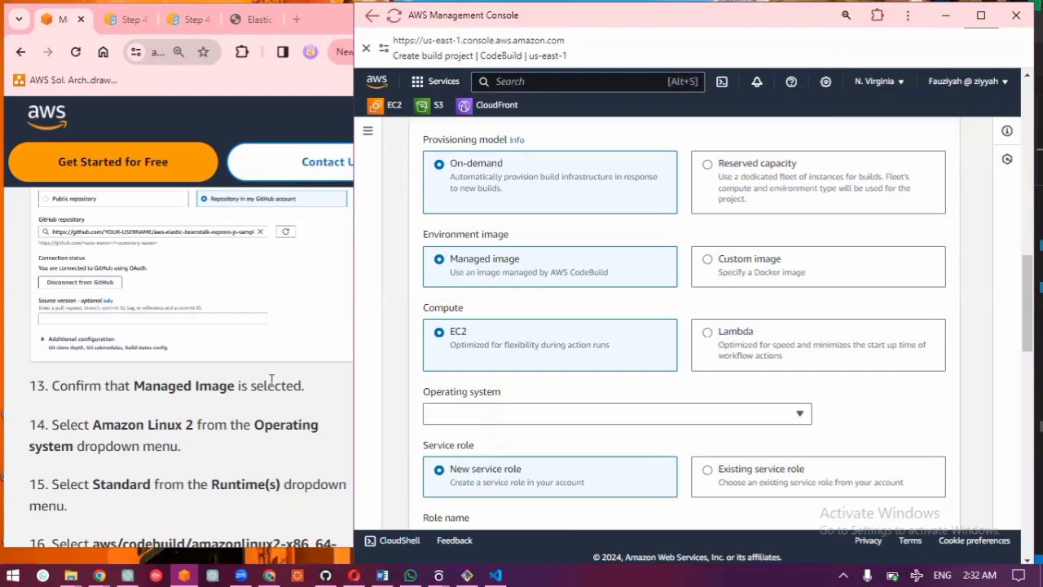
pyautogui.scroll(-1, 272, 379)
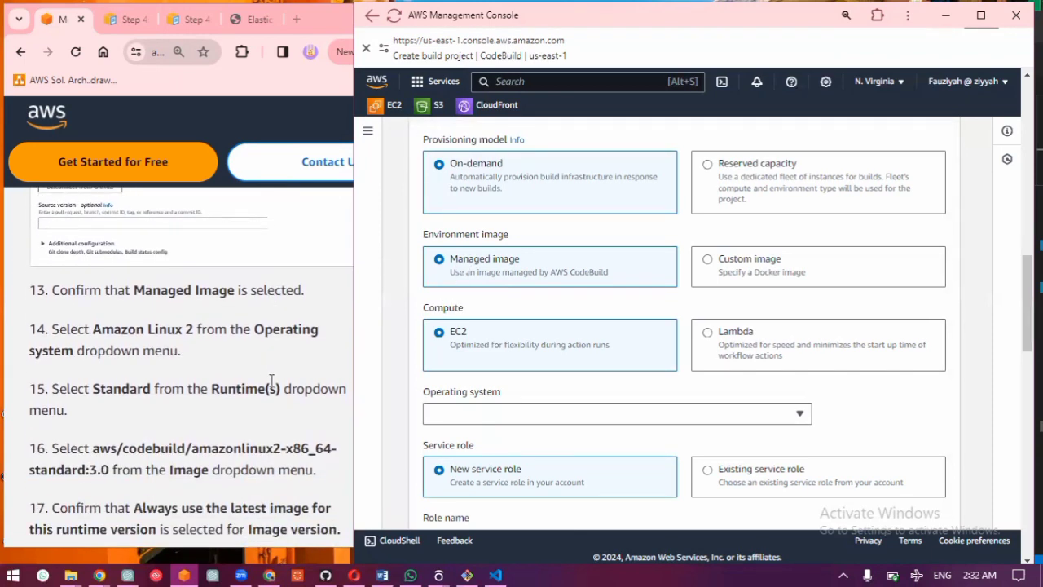
pyautogui.click(597, 417)
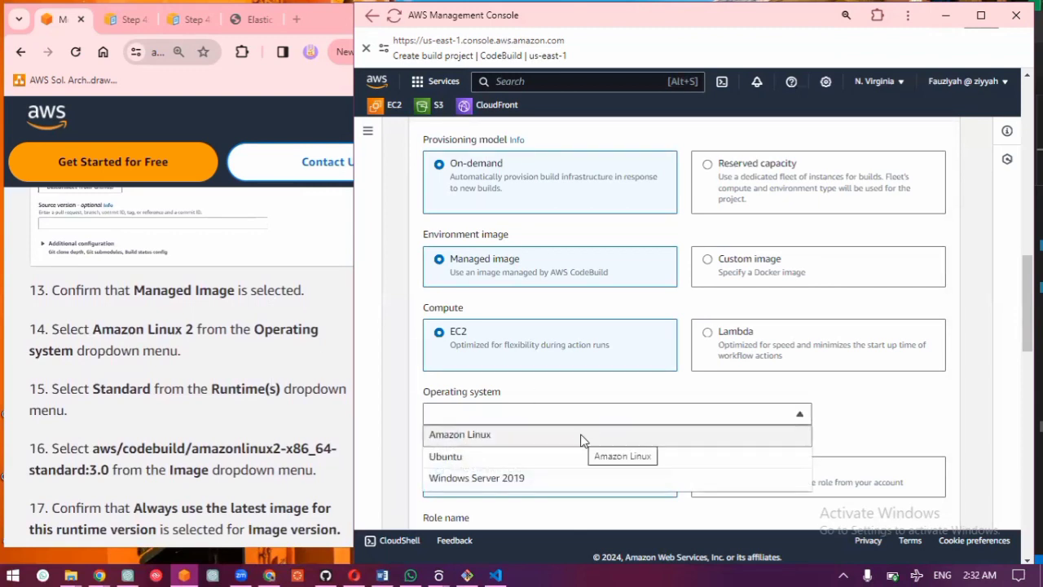
pyautogui.click(581, 437)
pyautogui.click(608, 420)
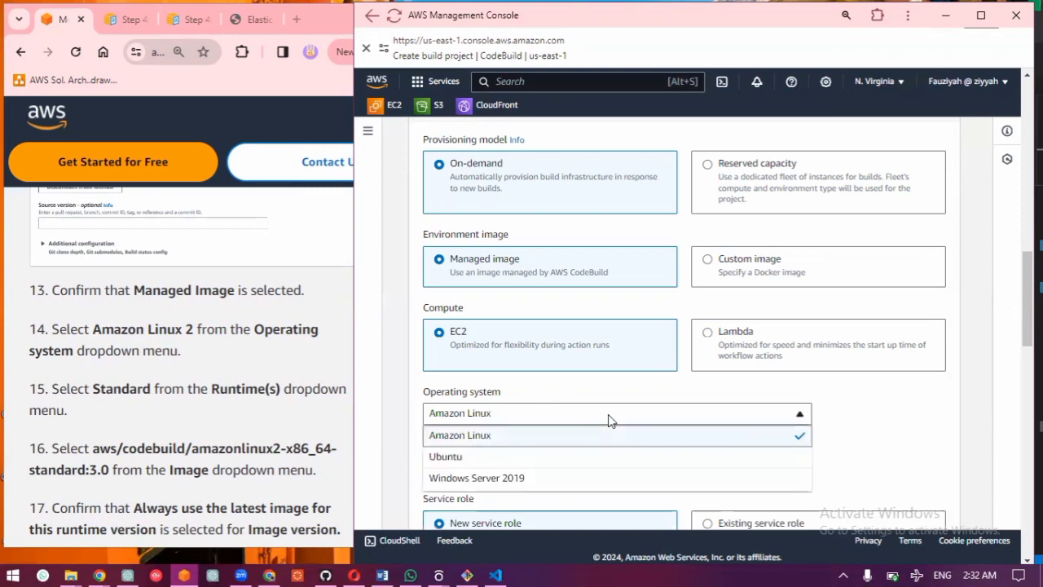
pyautogui.scroll(-1, 594, 470)
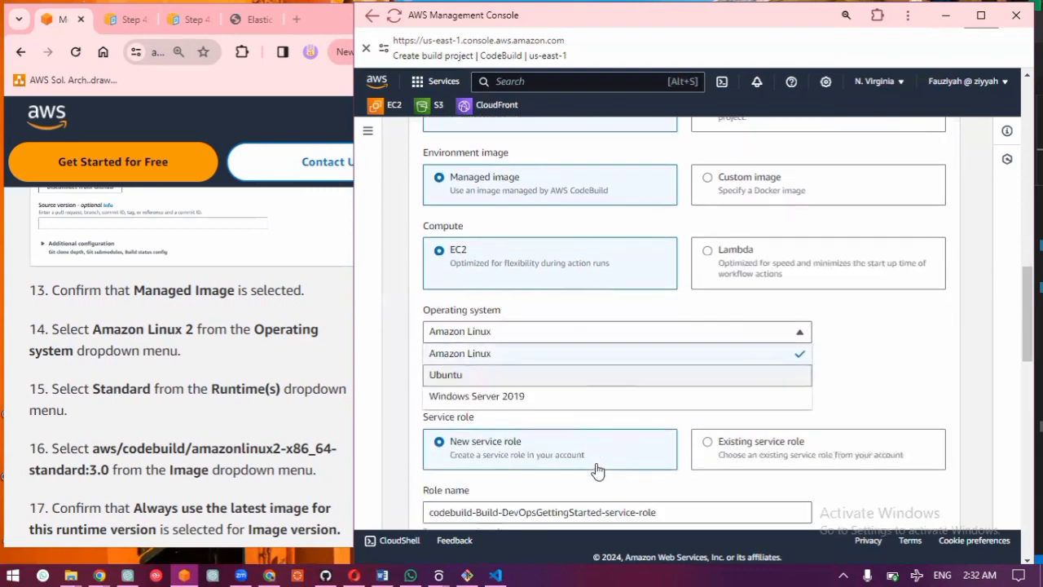
pyautogui.click(880, 352)
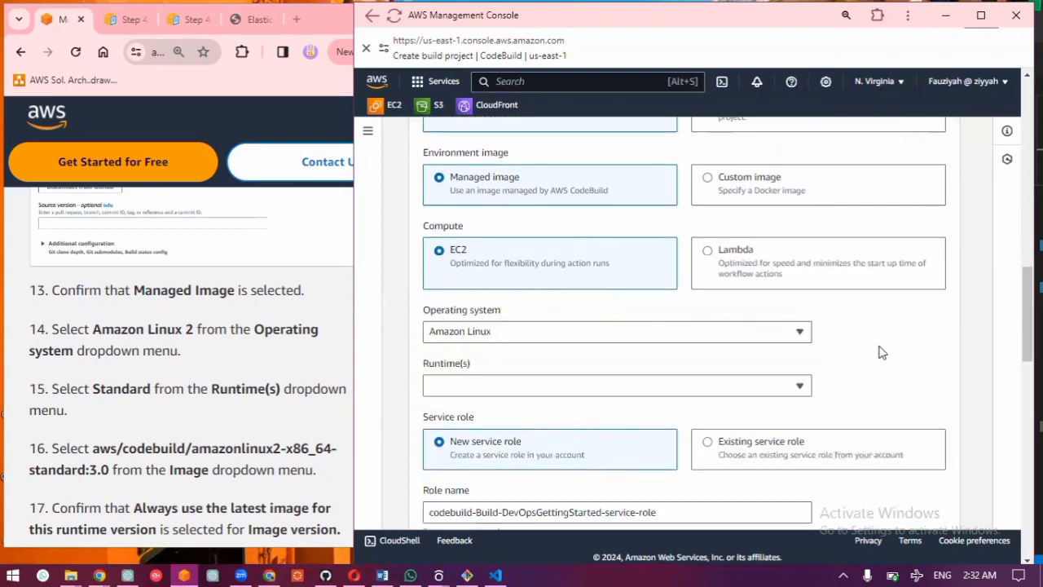
# Step: Set the runtime to Standard and the image to aws/codebuild/amazonlinux2-aarch64-standard:3.0
pyautogui.click(570, 396)
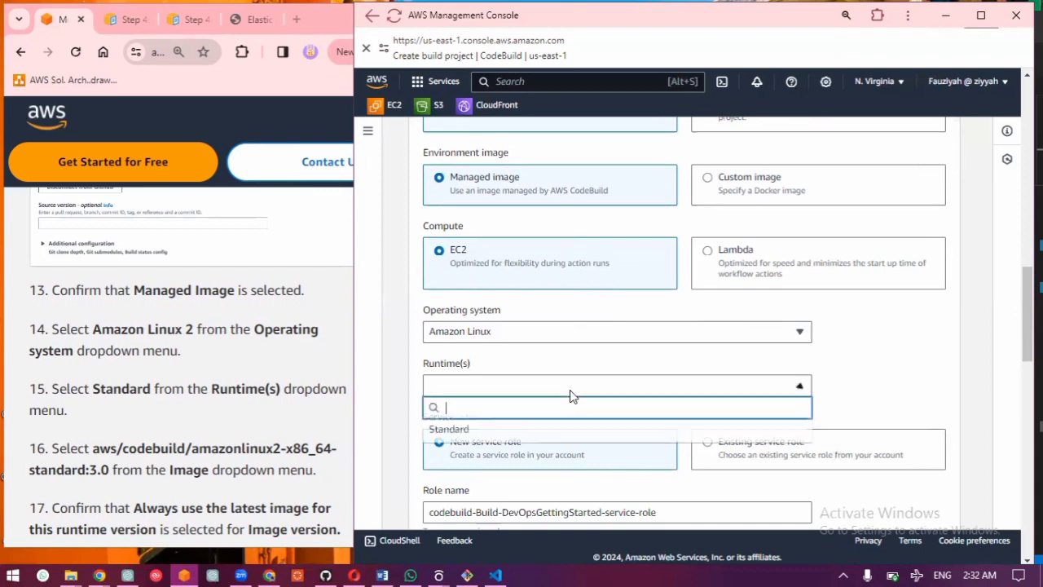
pyautogui.click(489, 430)
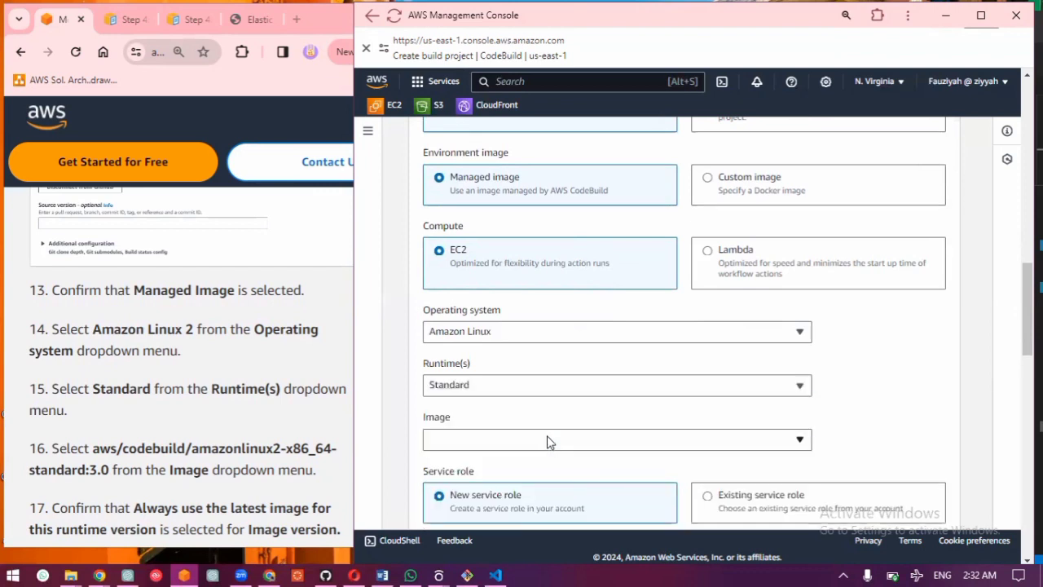
pyautogui.click(547, 444)
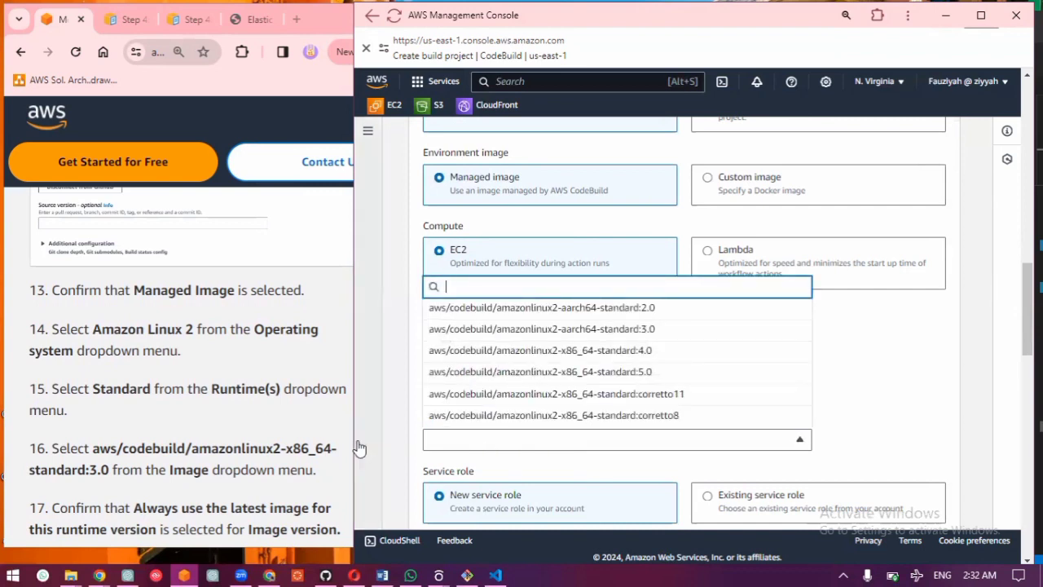
pyautogui.click(551, 338)
pyautogui.click(552, 335)
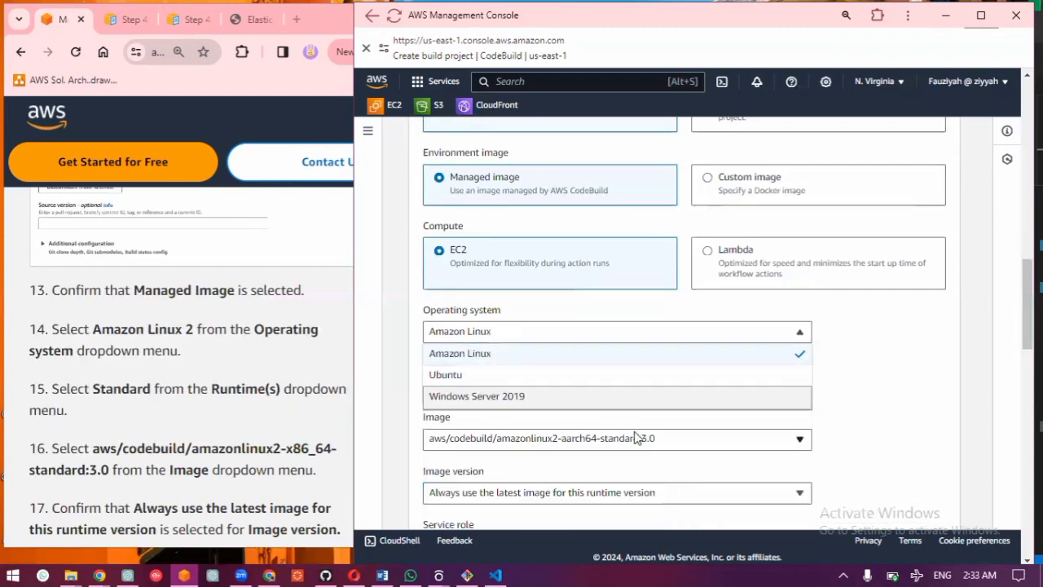
pyautogui.click(883, 375)
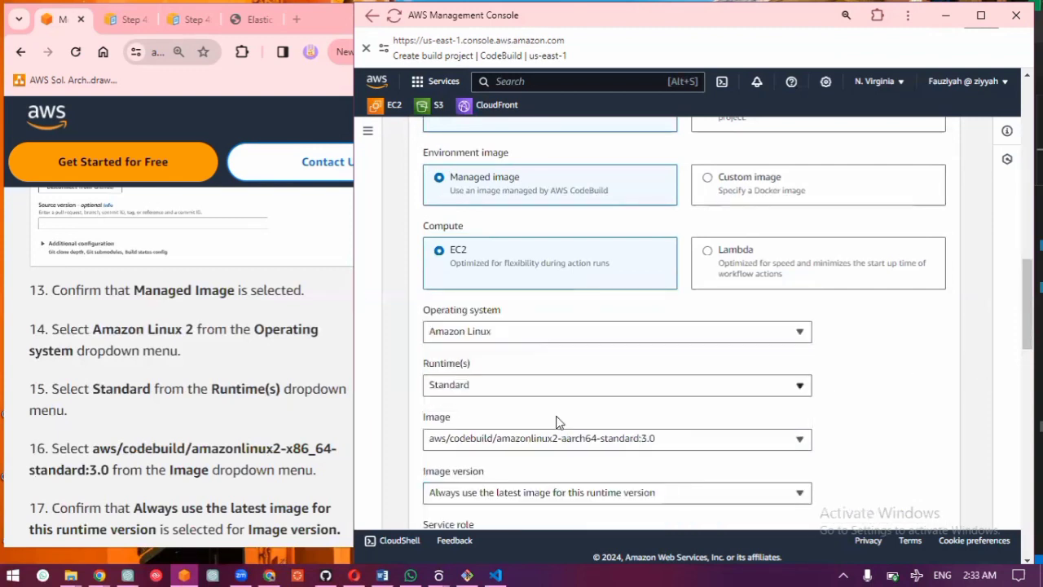
# Step: Check the image version, environment type and service role settings against guide steps 17 to 19
pyautogui.scroll(-3, 206, 440)
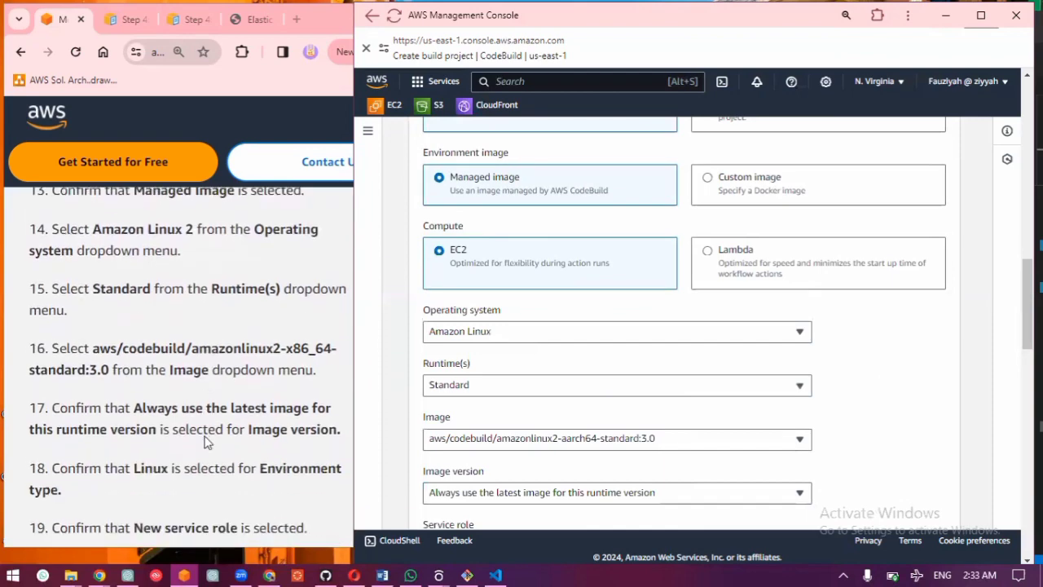
pyautogui.scroll(-2, 644, 427)
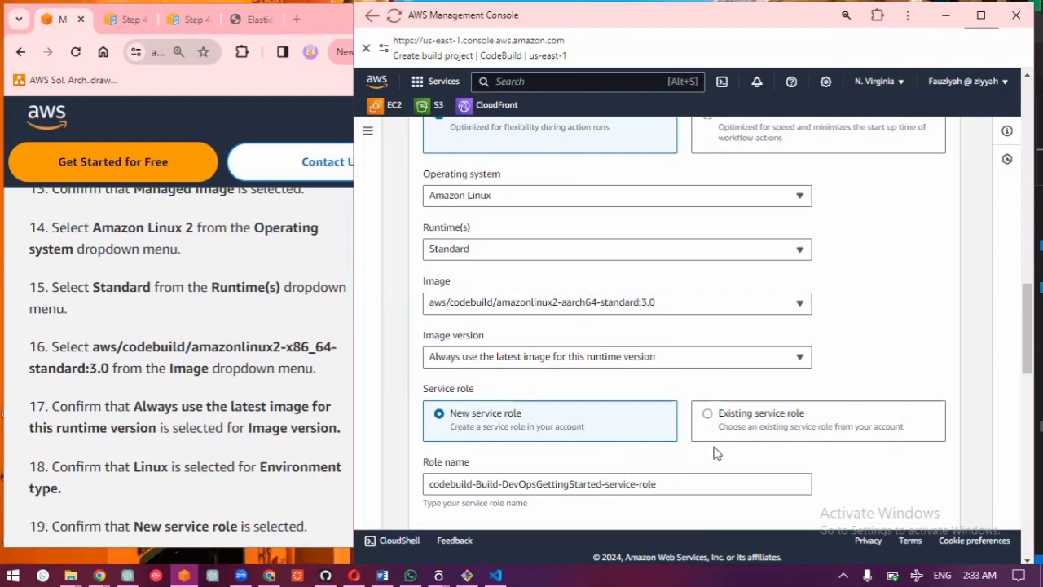
pyautogui.scroll(-3, 715, 451)
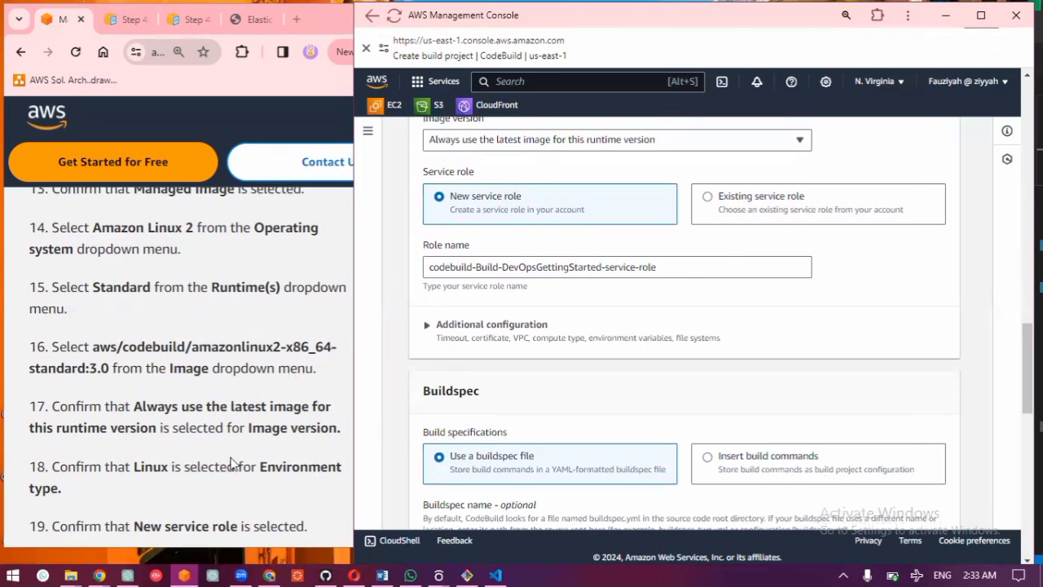
pyautogui.scroll(-2, 231, 462)
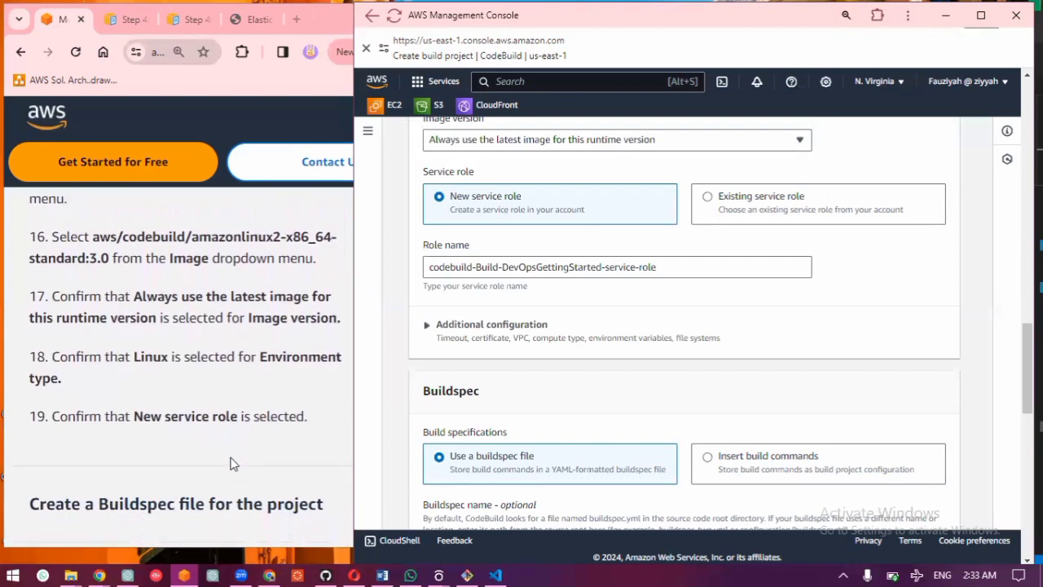
pyautogui.scroll(-2, 232, 463)
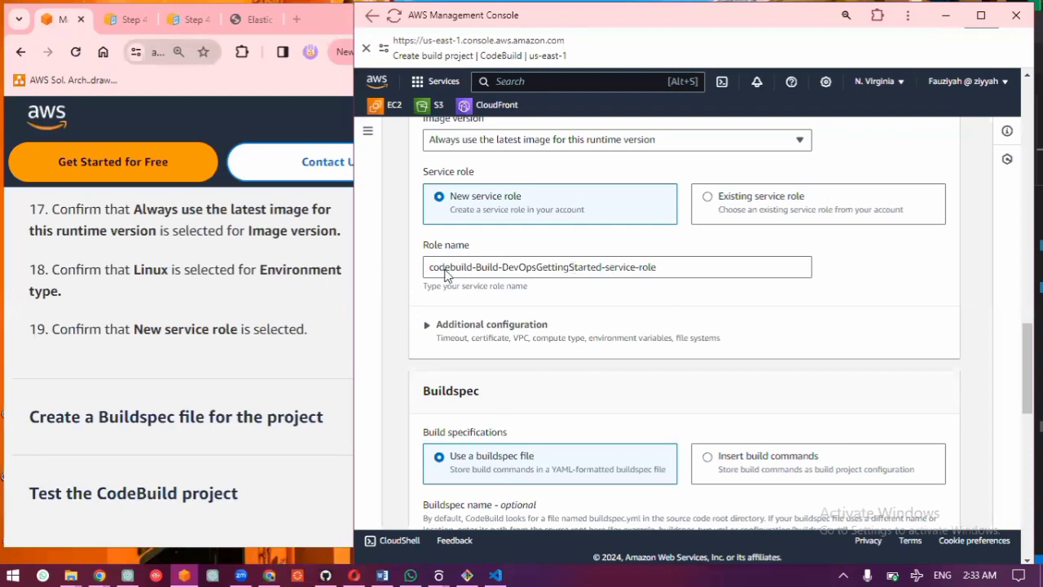
# Step: Expand the guide's section on creating a Buildspec file and set the build specifications to Insert build commands
pyautogui.scroll(-1, 632, 381)
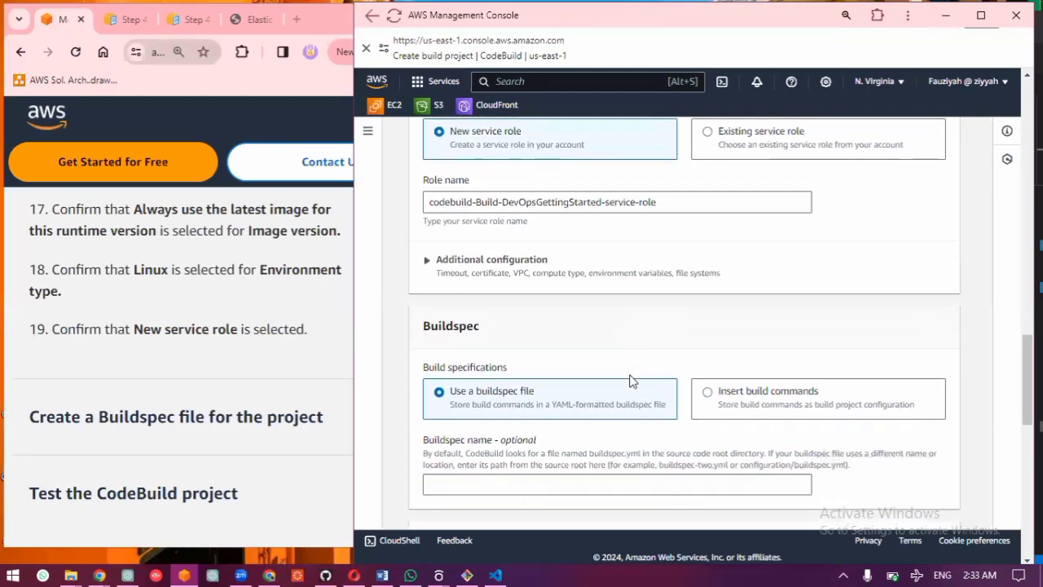
pyautogui.scroll(-1, 632, 380)
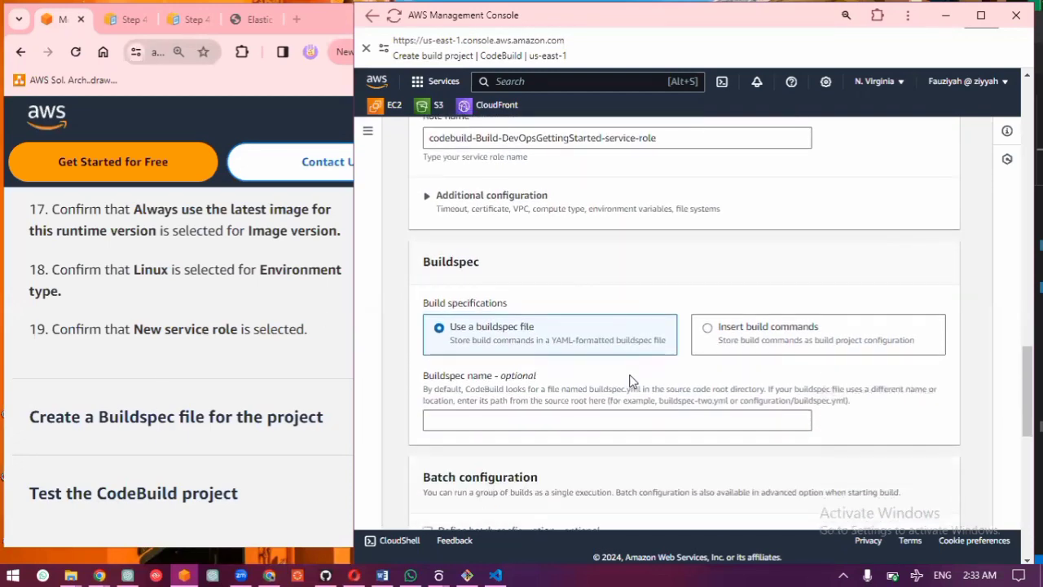
pyautogui.click(220, 415)
pyautogui.click(220, 414)
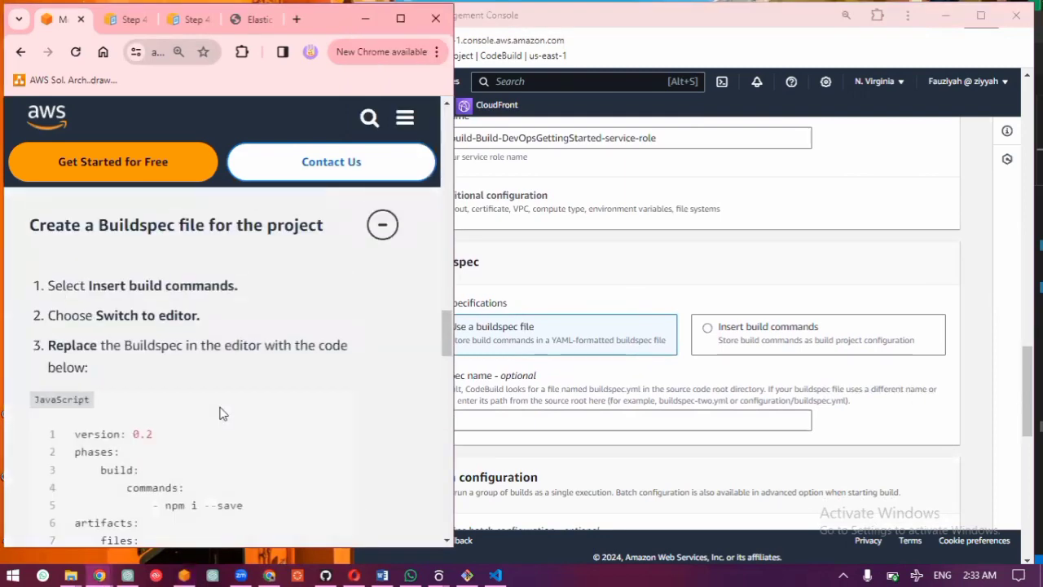
pyautogui.click(731, 350)
pyautogui.click(731, 351)
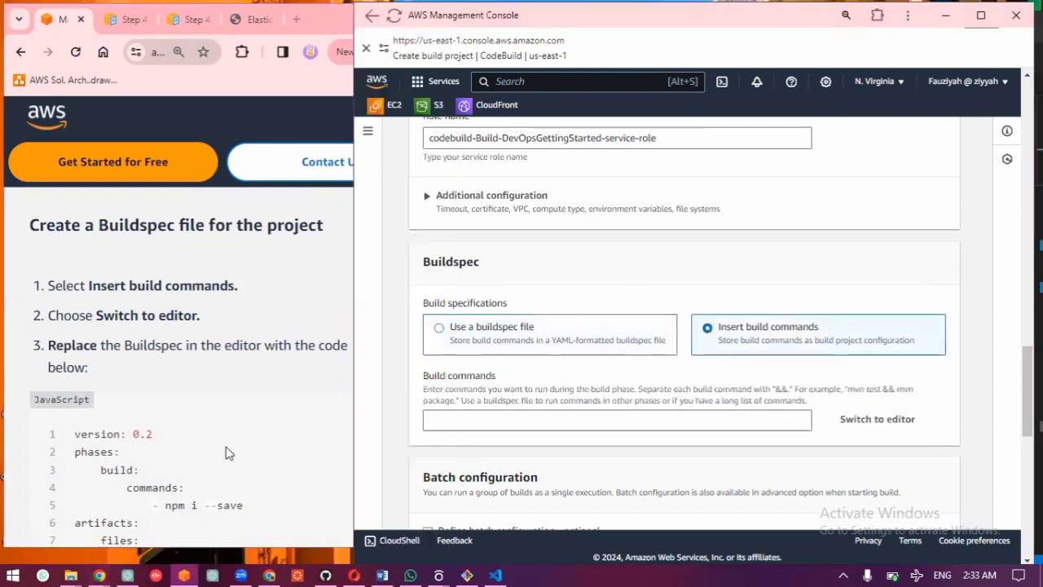
pyautogui.scroll(-2, 225, 444)
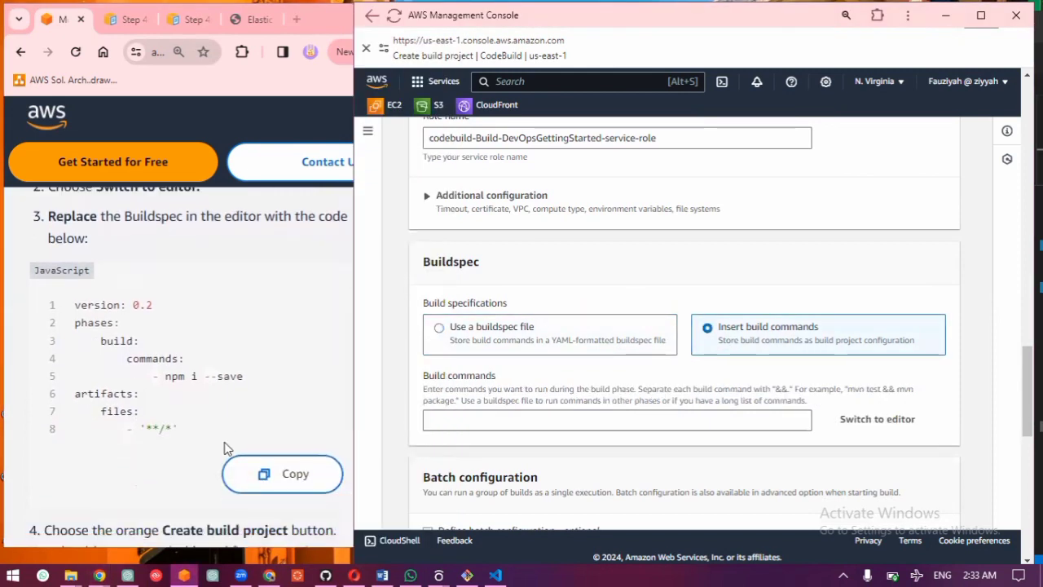
# Step: Copy the guide's buildspec code snippet and switch the Build commands field to the multi-line editor
pyautogui.click(291, 473)
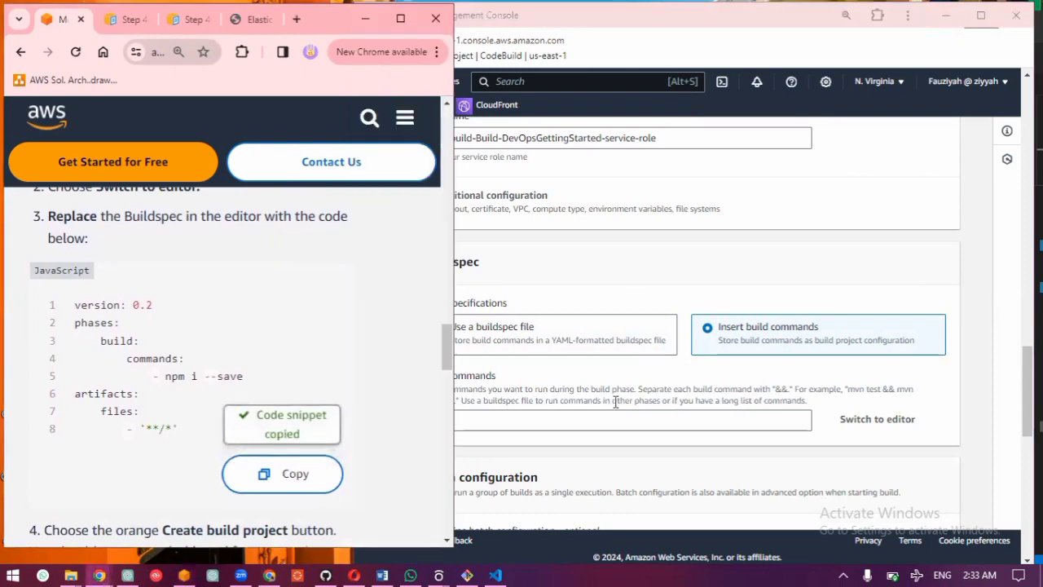
pyautogui.click(705, 388)
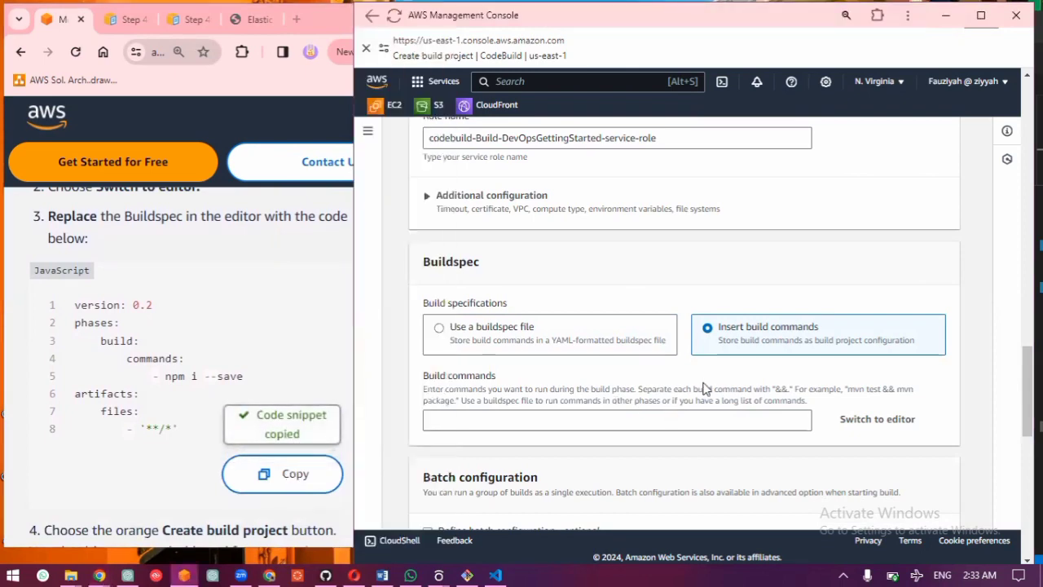
pyautogui.scroll(-1, 705, 389)
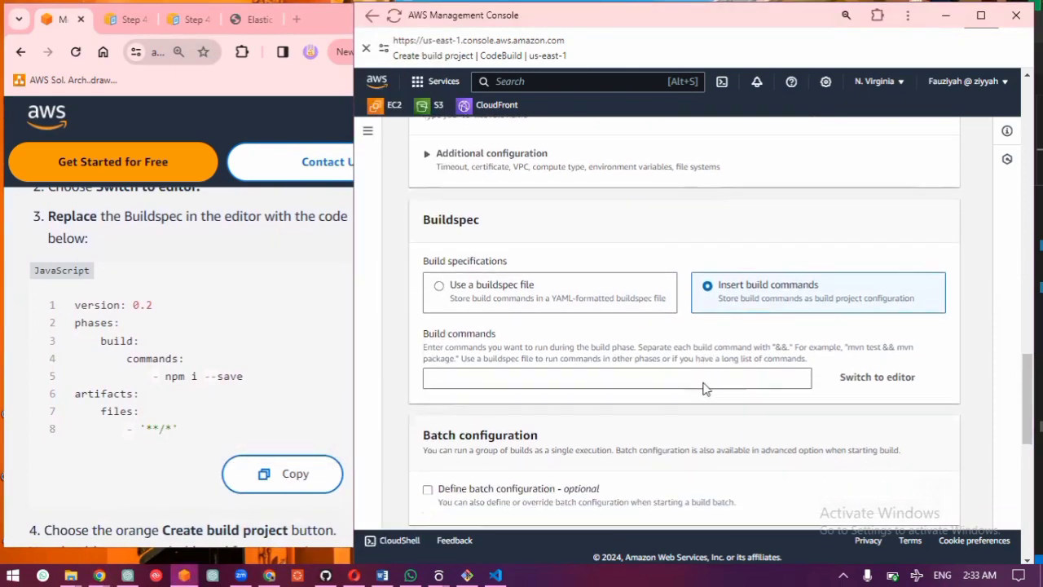
pyautogui.scroll(-8, 705, 388)
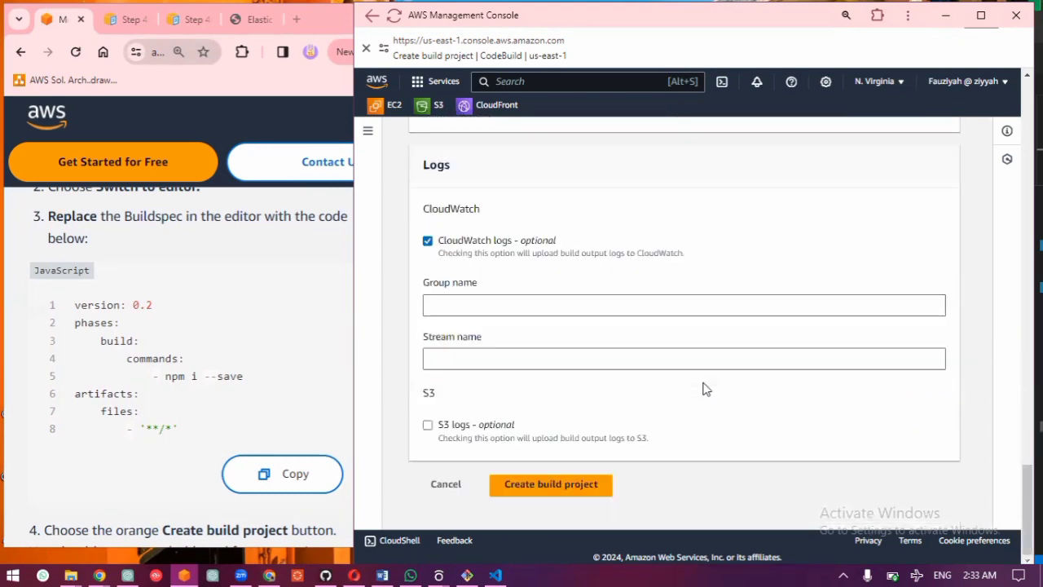
pyautogui.scroll(6, 705, 388)
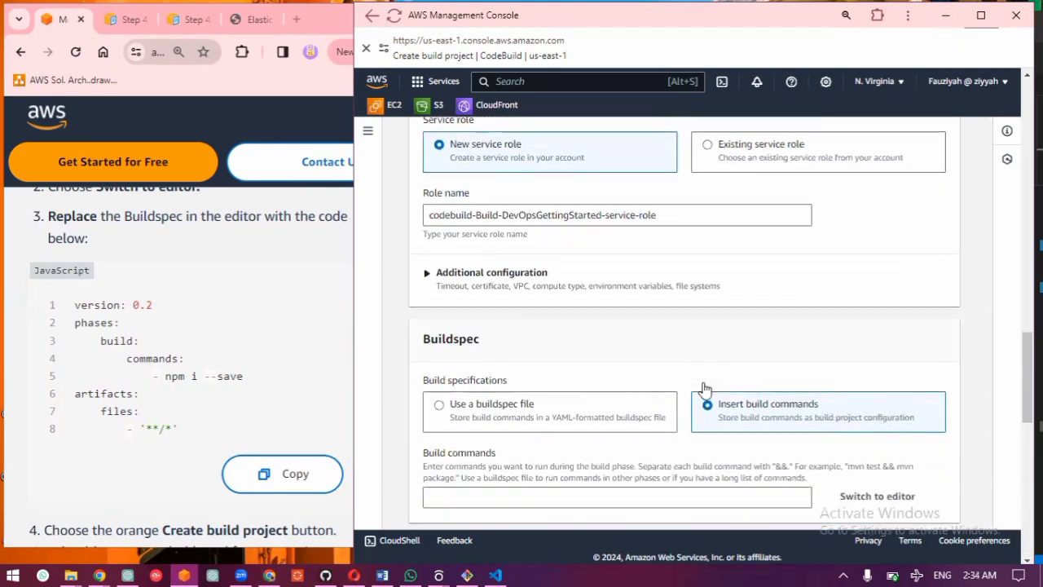
pyautogui.scroll(-2, 705, 389)
pyautogui.click(658, 395)
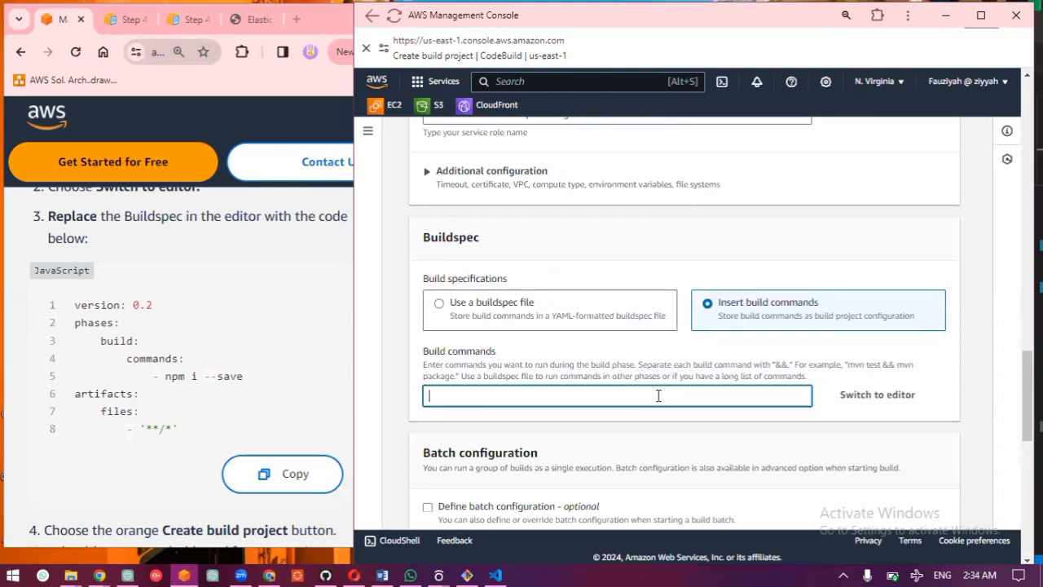
pyautogui.click(894, 394)
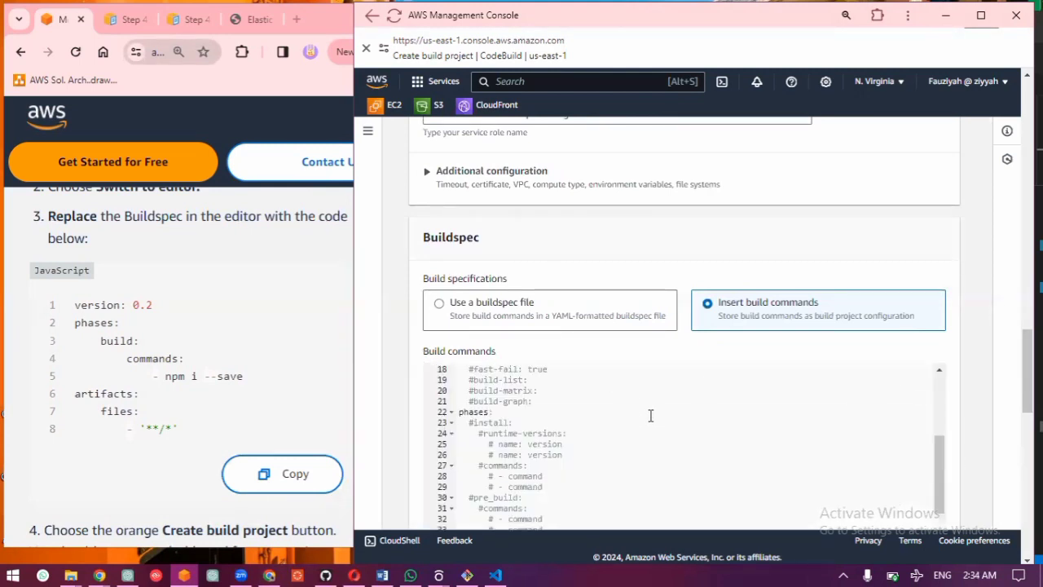
# Step: Replace the entire default buildspec in the editor with the copied version 0.2 snippet that runs npm i --save
pyautogui.scroll(-3, 650, 416)
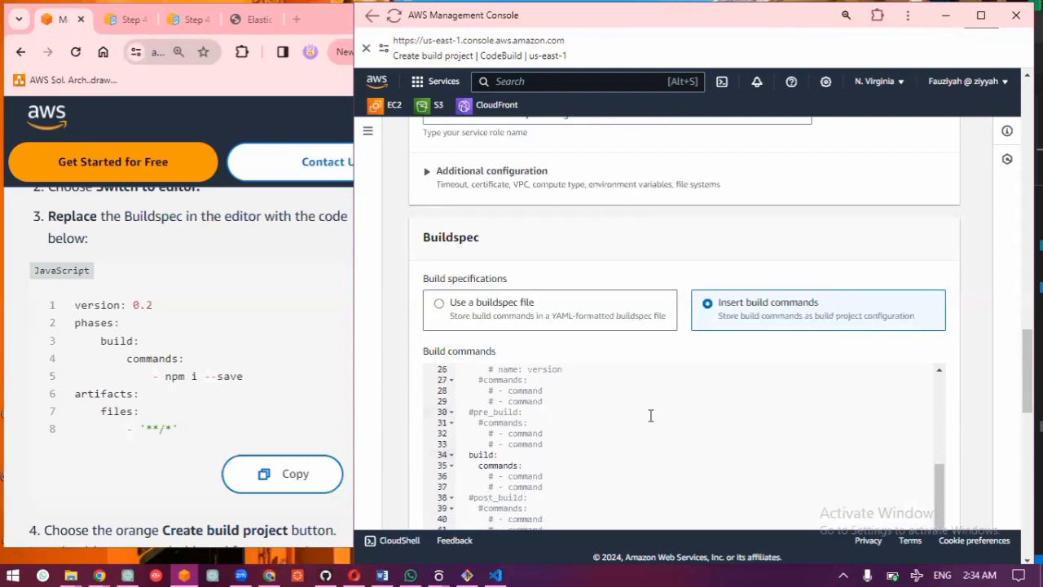
pyautogui.hotkey('ctrl', 'a')
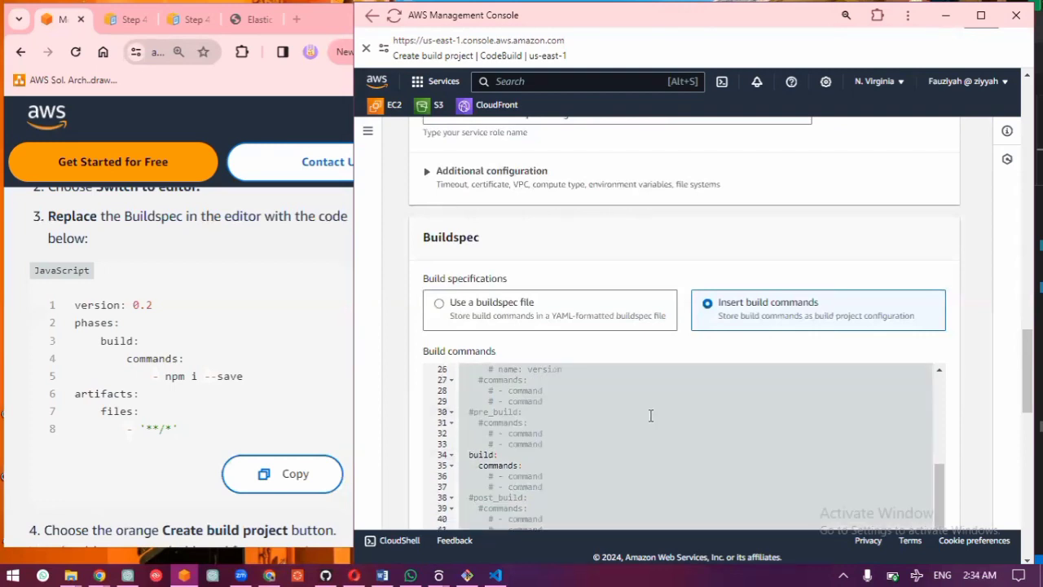
pyautogui.hotkey('ctrl', 'v')
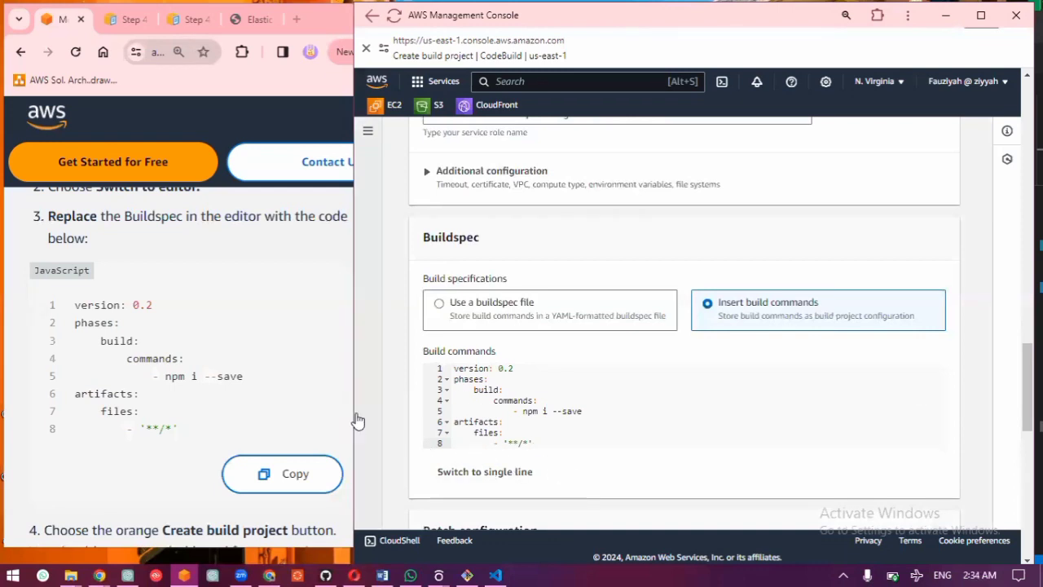
# Step: Consult guide step 4 and try to create the build project with the new service role
pyautogui.scroll(-2, 295, 390)
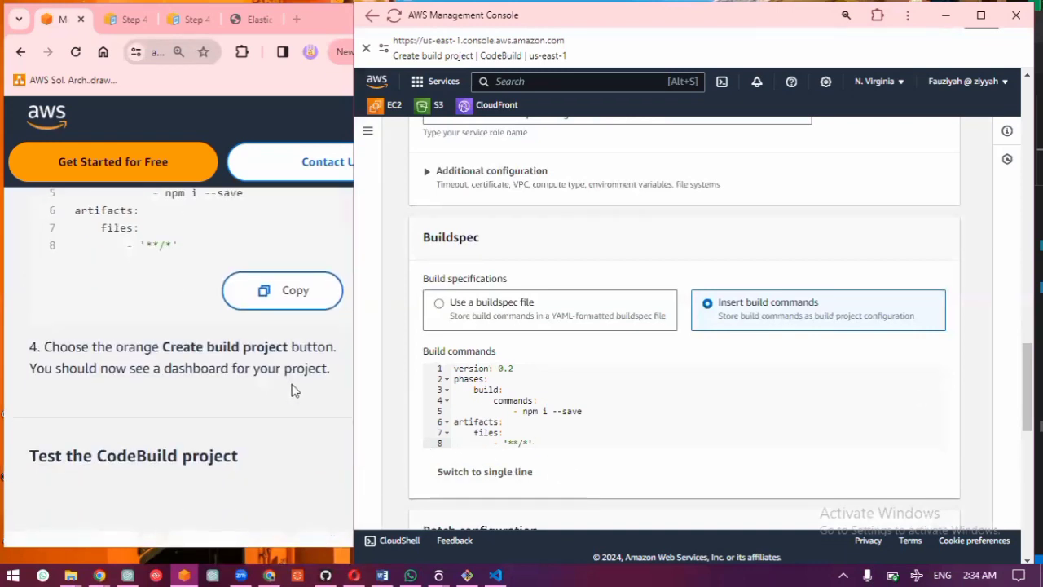
pyautogui.scroll(-10, 701, 445)
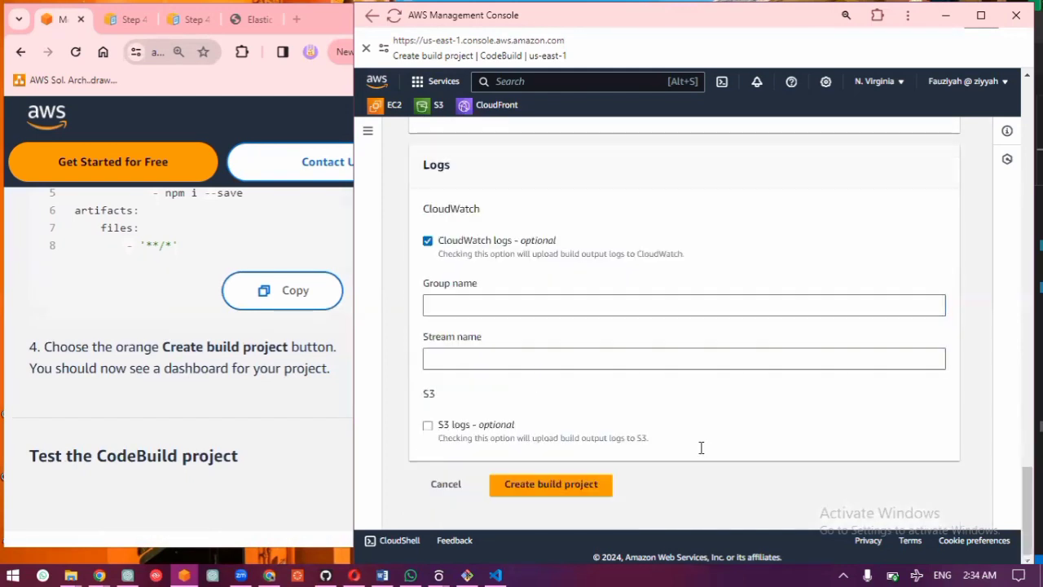
pyautogui.click(552, 486)
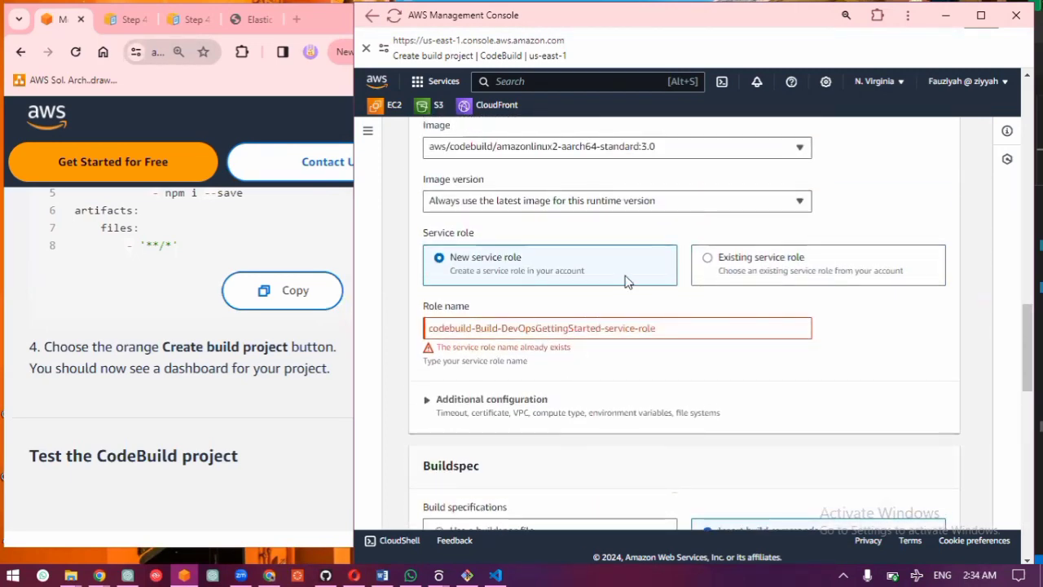
# Step: Switch to the existing service role codebuild-Build-DevOpsGettingStarted-service-role and create the build project
pyautogui.click(720, 269)
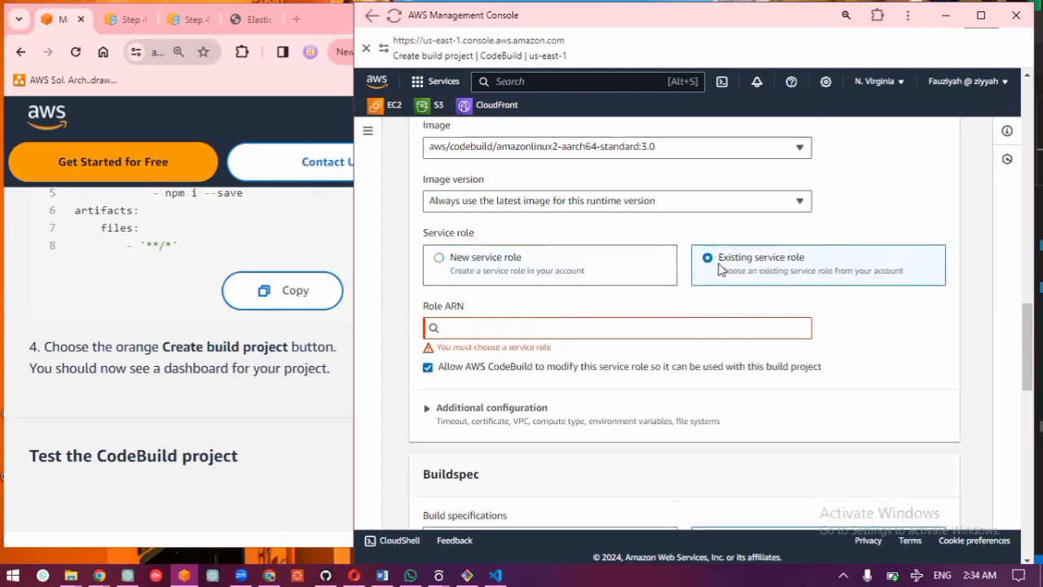
pyautogui.click(641, 328)
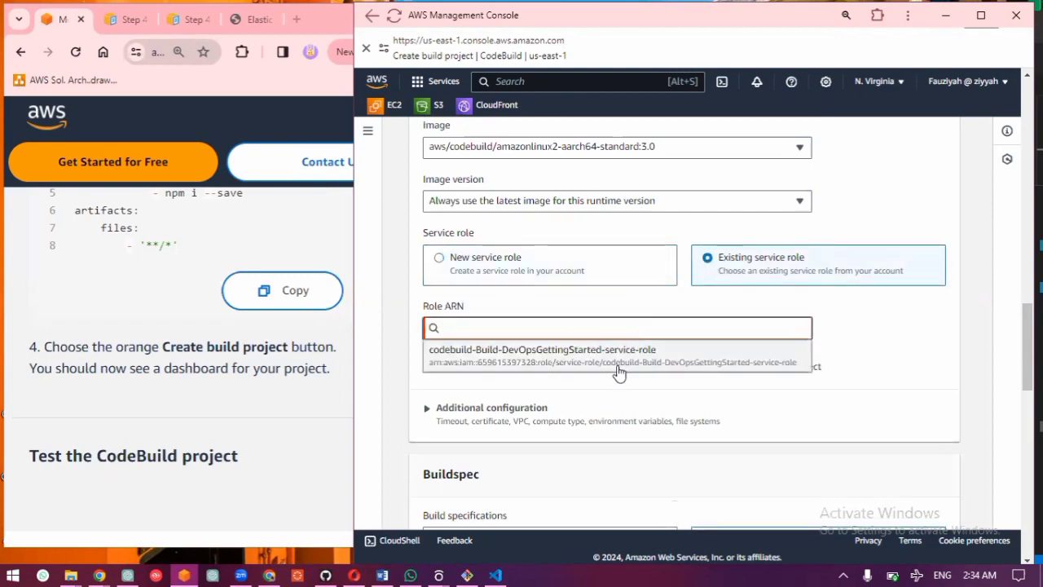
pyautogui.click(617, 367)
pyautogui.scroll(-15, 617, 371)
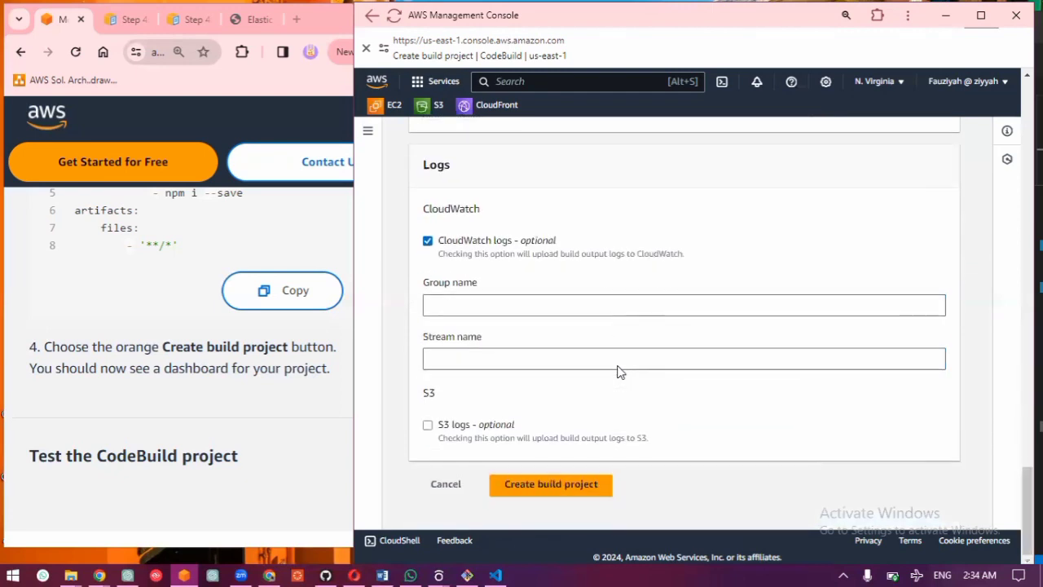
pyautogui.click(576, 486)
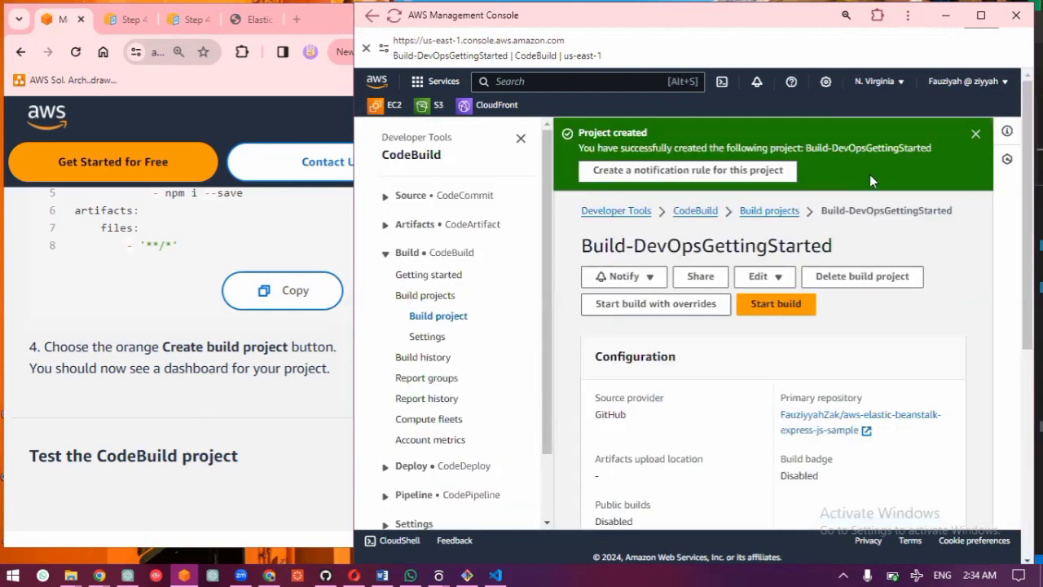
# Step: Expand the guide's Test the CodeBuild project section and start a build of Build-DevOpsGettingStarted
pyautogui.scroll(-1, 186, 404)
pyautogui.scroll(-1, 187, 403)
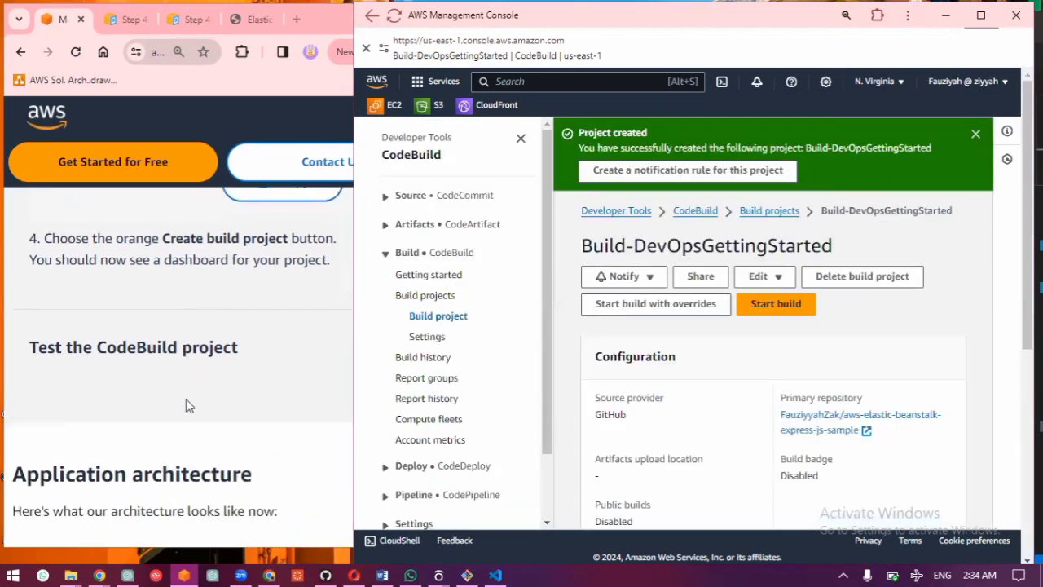
pyautogui.click(176, 349)
pyautogui.scroll(5, 179, 355)
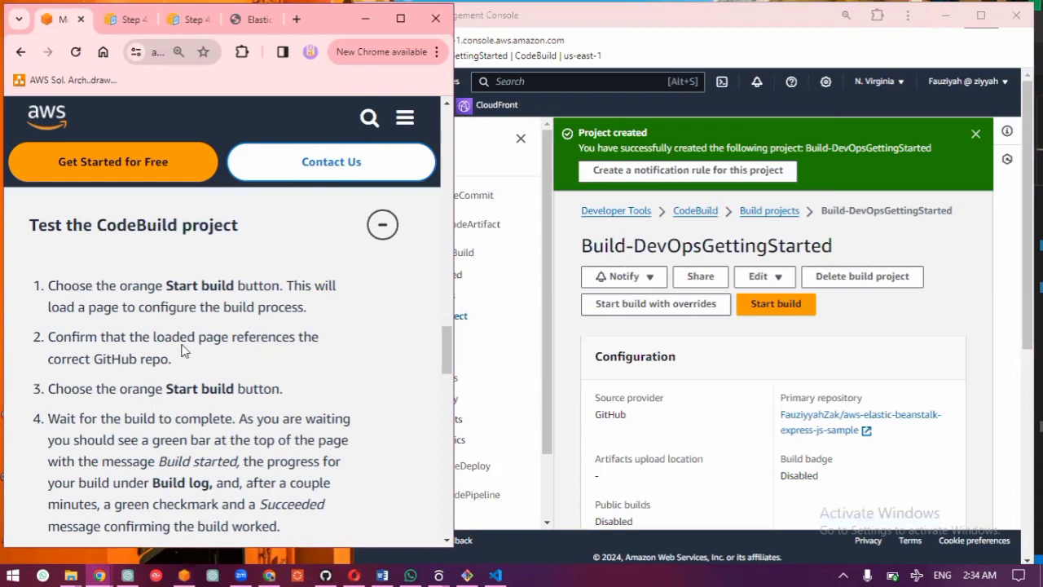
pyautogui.click(780, 303)
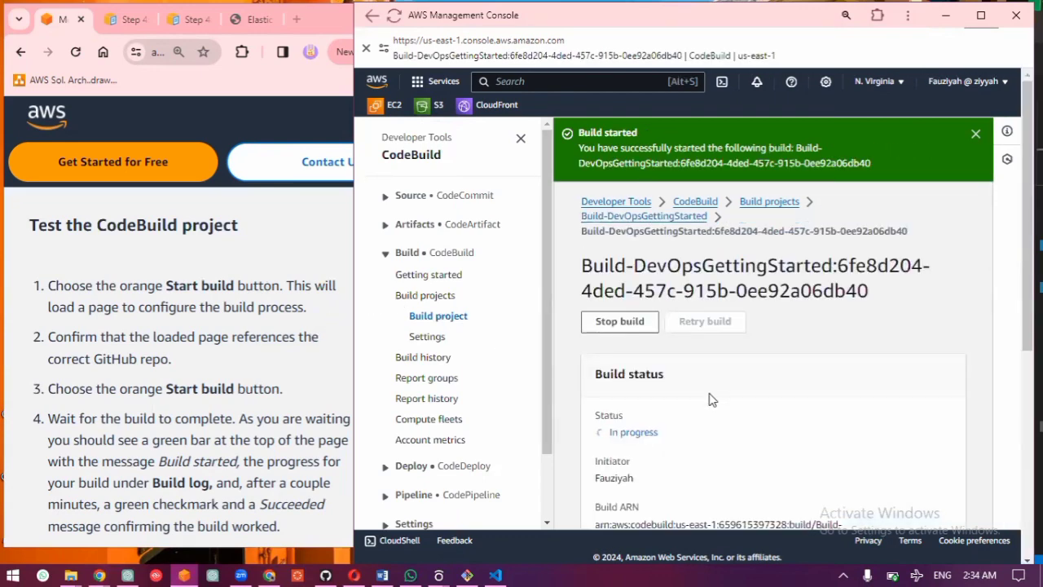
# Step: Monitor the started build's status and details until it finishes
pyautogui.scroll(-5, 709, 394)
pyautogui.scroll(5, 709, 399)
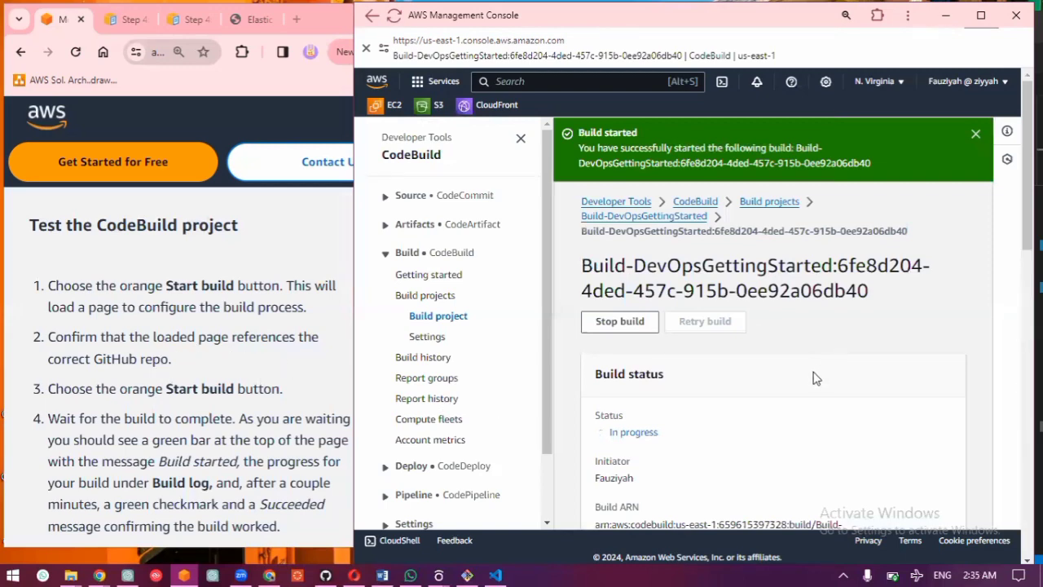
pyautogui.scroll(-1, 816, 378)
pyautogui.scroll(-3, 816, 378)
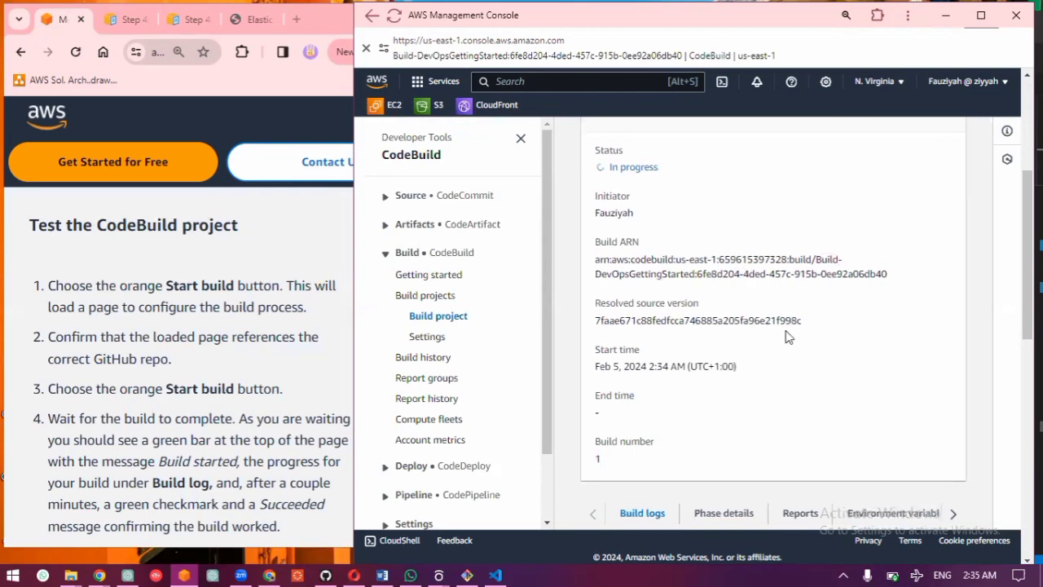
pyautogui.scroll(-5, 786, 330)
pyautogui.scroll(8, 785, 331)
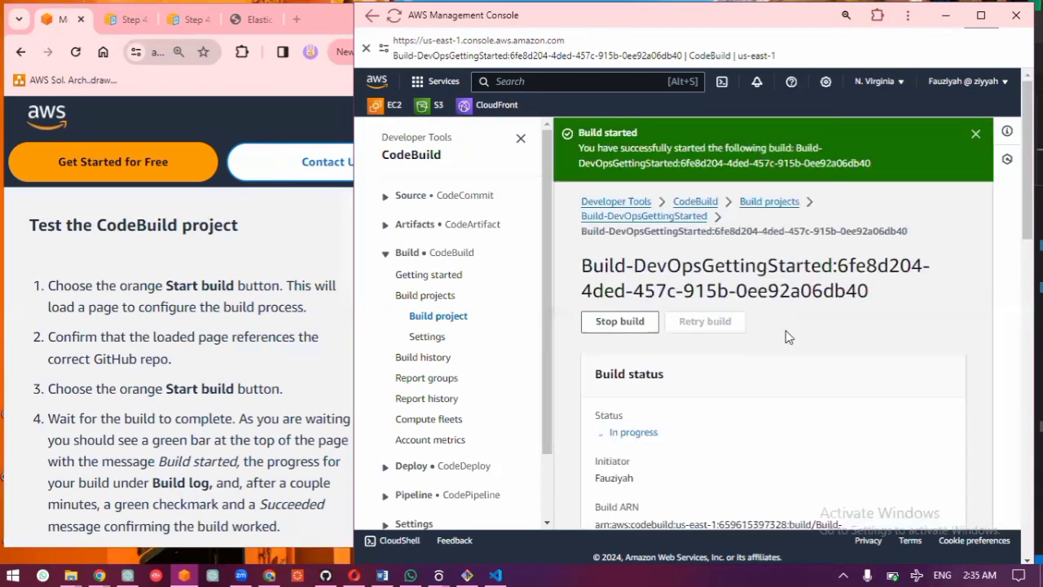
pyautogui.scroll(-1, 786, 336)
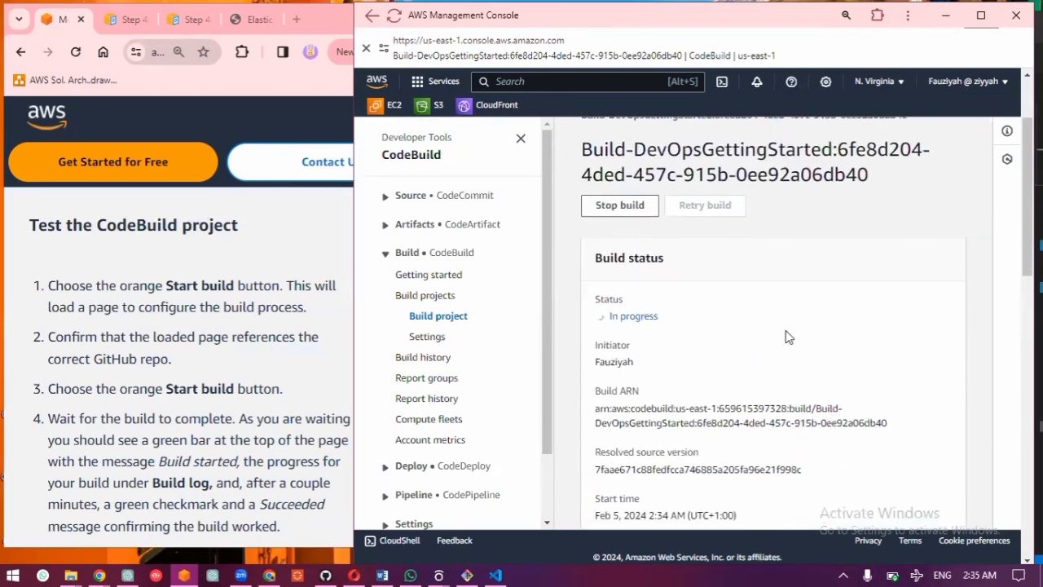
pyautogui.scroll(-1, 787, 336)
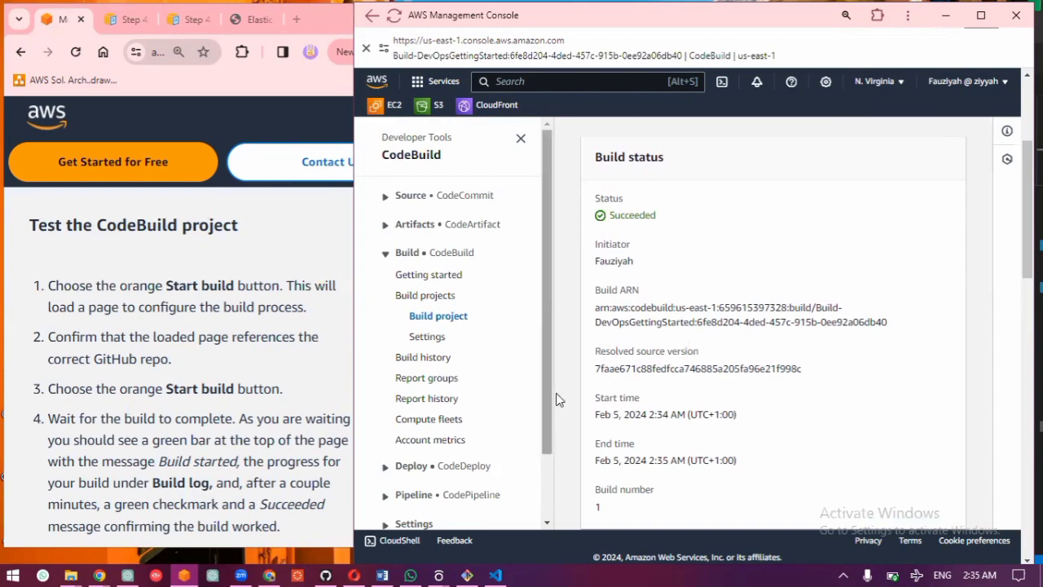
pyautogui.scroll(3, 698, 366)
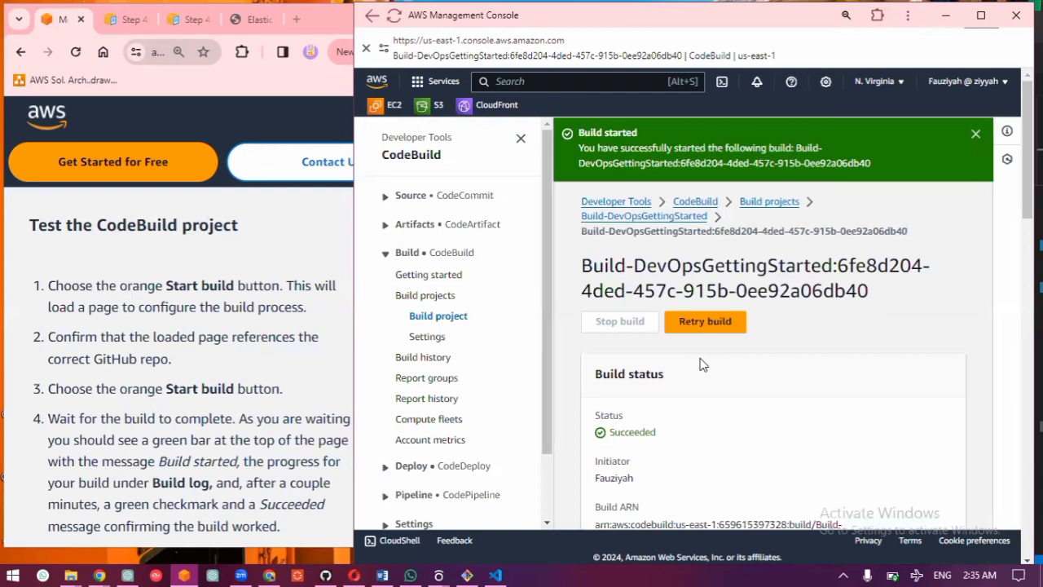
# Step: Check the build log for the aws-elastic-beanstalk-express-js-sample GitHub repository and review the build status against the guide
pyautogui.scroll(-3, 698, 366)
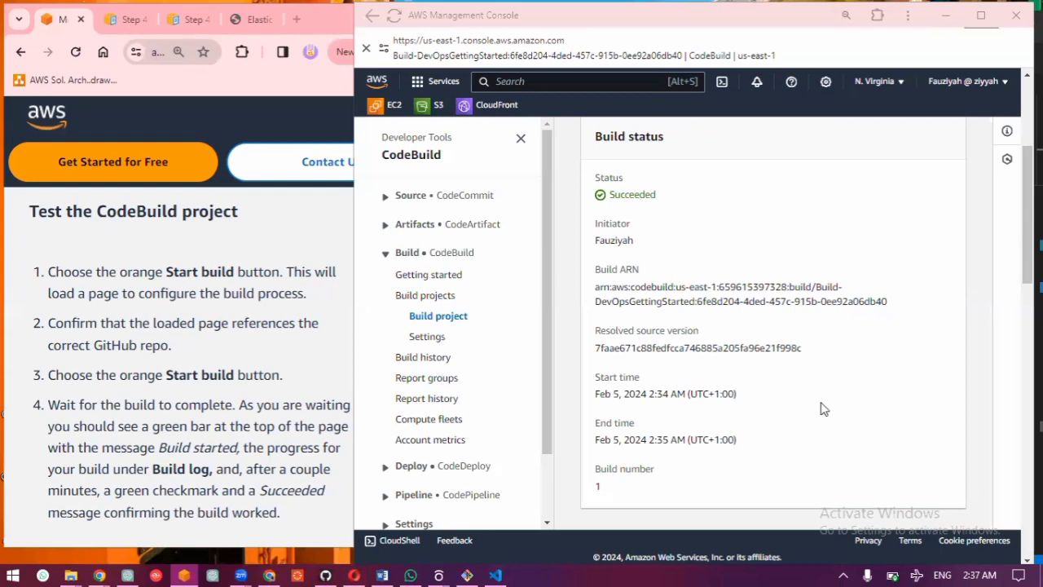
pyautogui.scroll(-3, 823, 409)
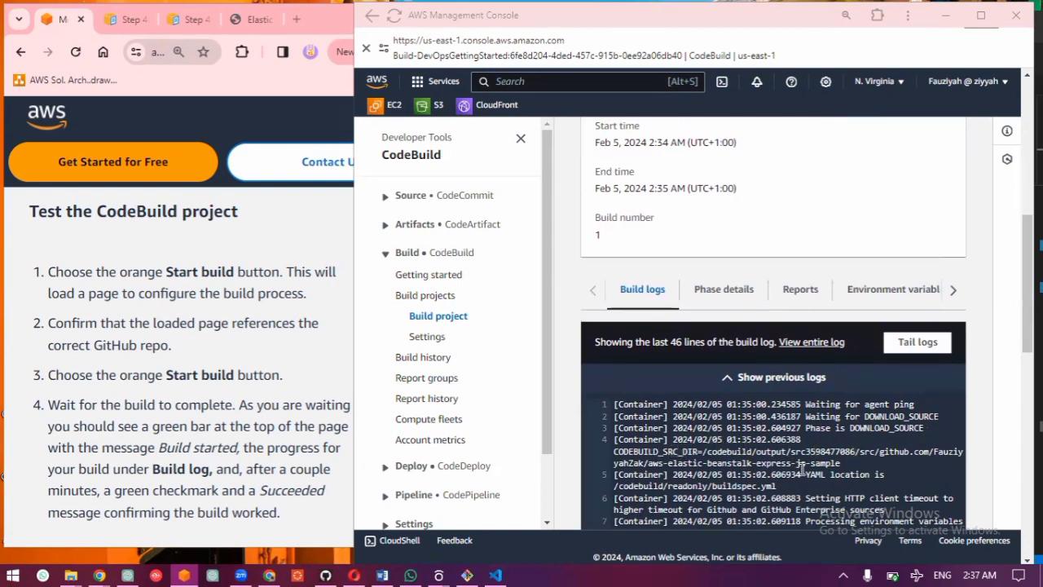
pyautogui.moveTo(837, 460); pyautogui.dragTo(625, 462)
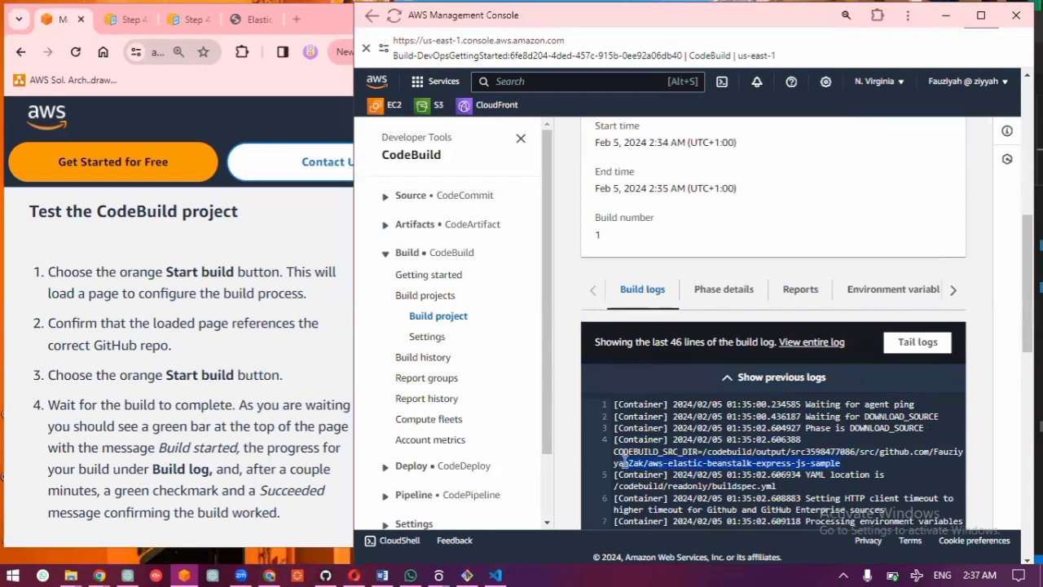
pyautogui.scroll(5, 692, 211)
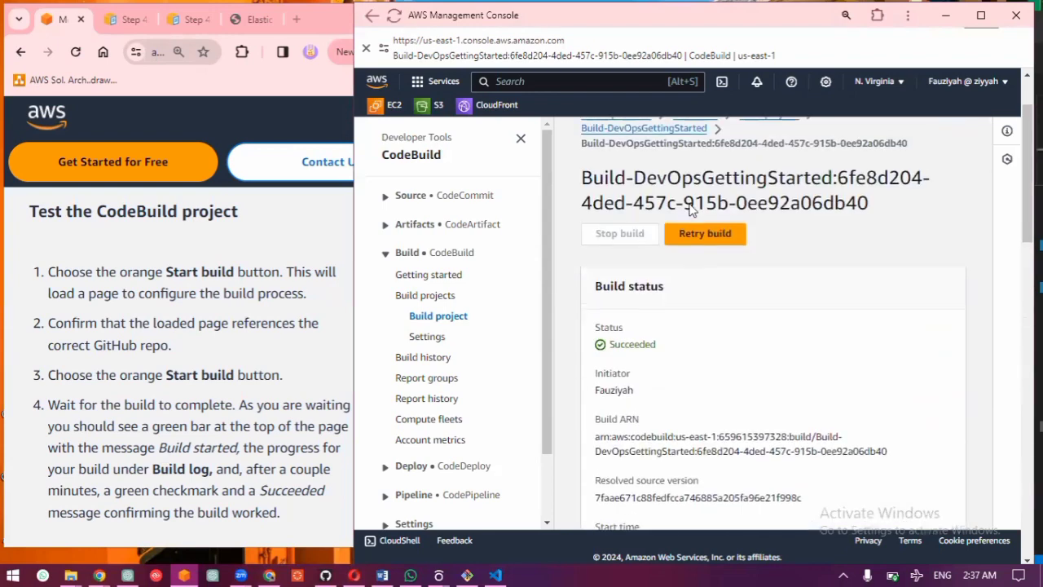
pyautogui.scroll(-1, 692, 211)
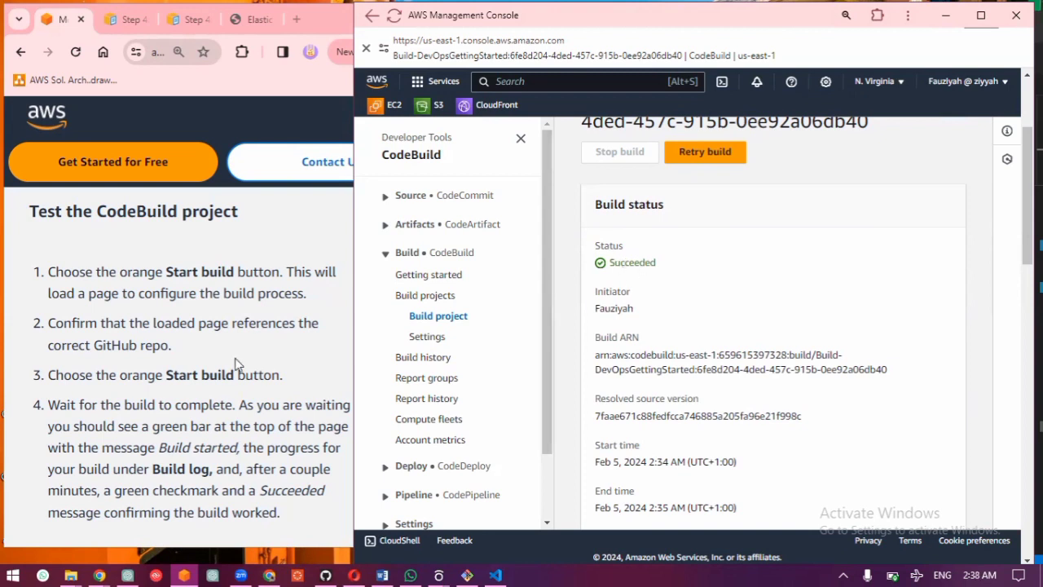
# Step: Read the guide's remaining test step and Application architecture section through to the Module Four link
pyautogui.scroll(-2, 235, 364)
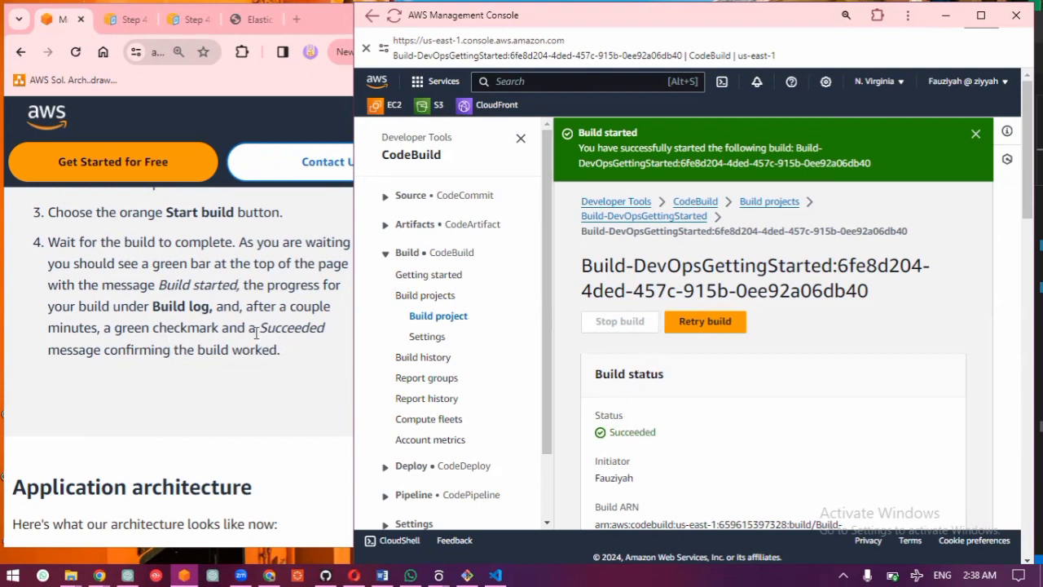
pyautogui.scroll(-1, 258, 322)
pyautogui.scroll(-3, 258, 321)
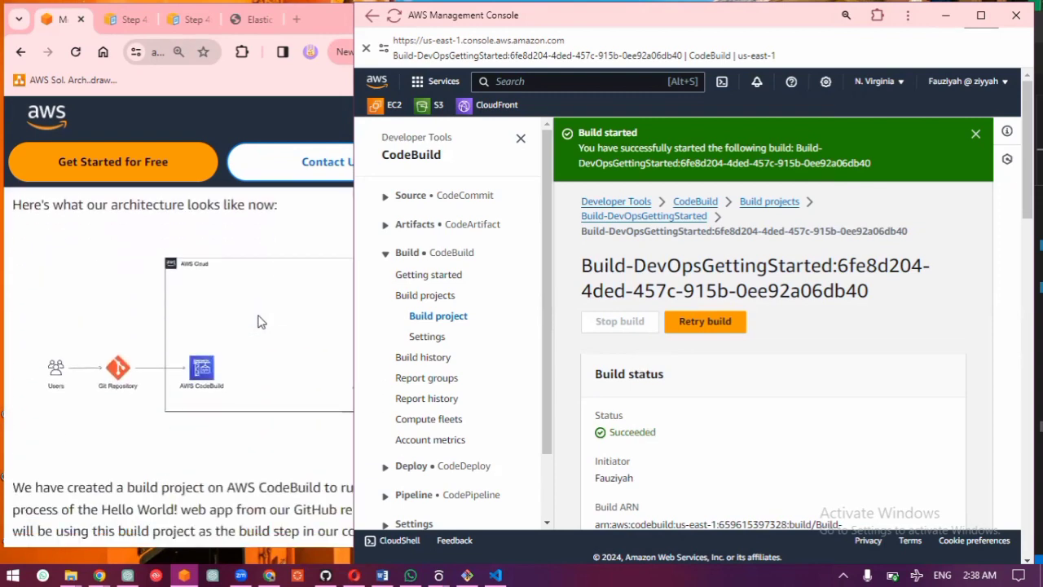
pyautogui.click(256, 319)
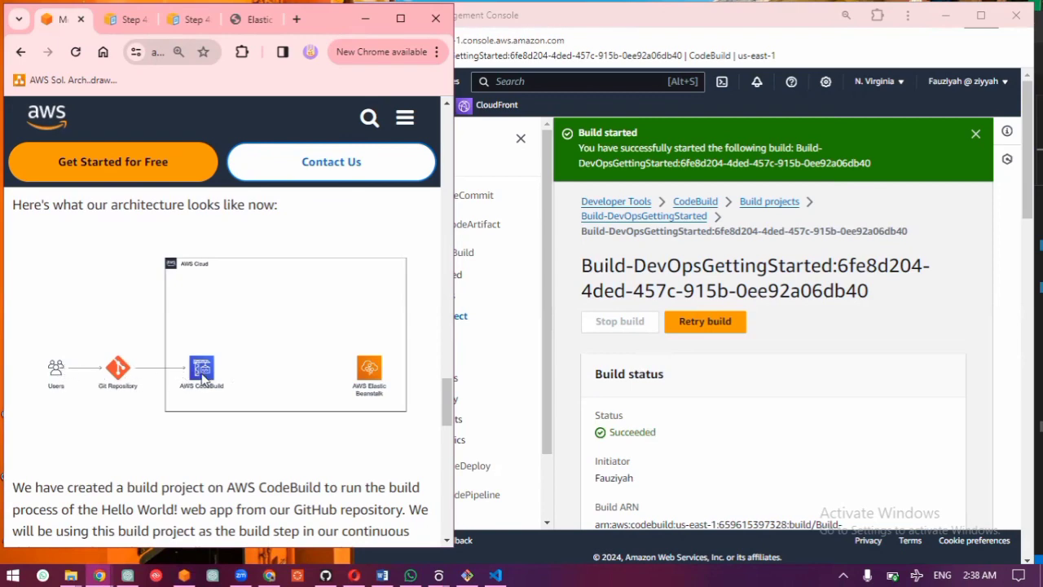
pyautogui.scroll(-5, 201, 373)
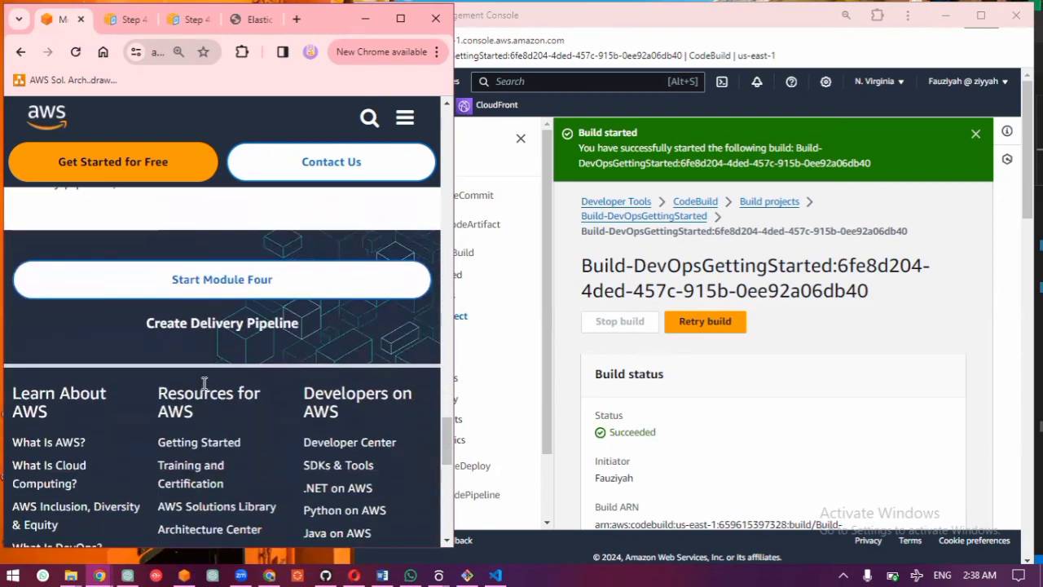
# Step: Open Module Four of the guide, review its overview and goals, and expand the Create a new pipeline section
pyautogui.click(212, 285)
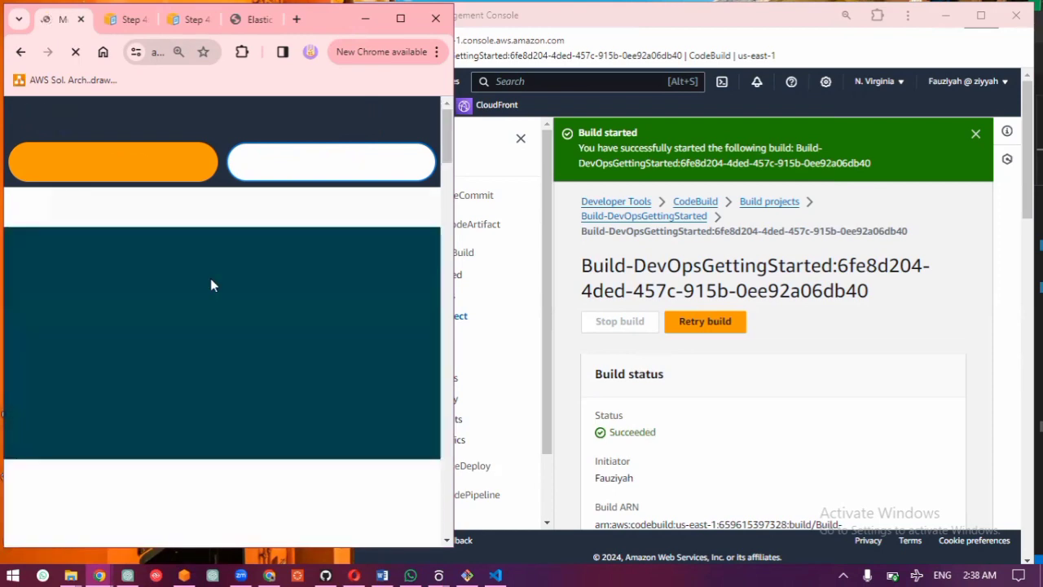
pyautogui.scroll(-4, 211, 285)
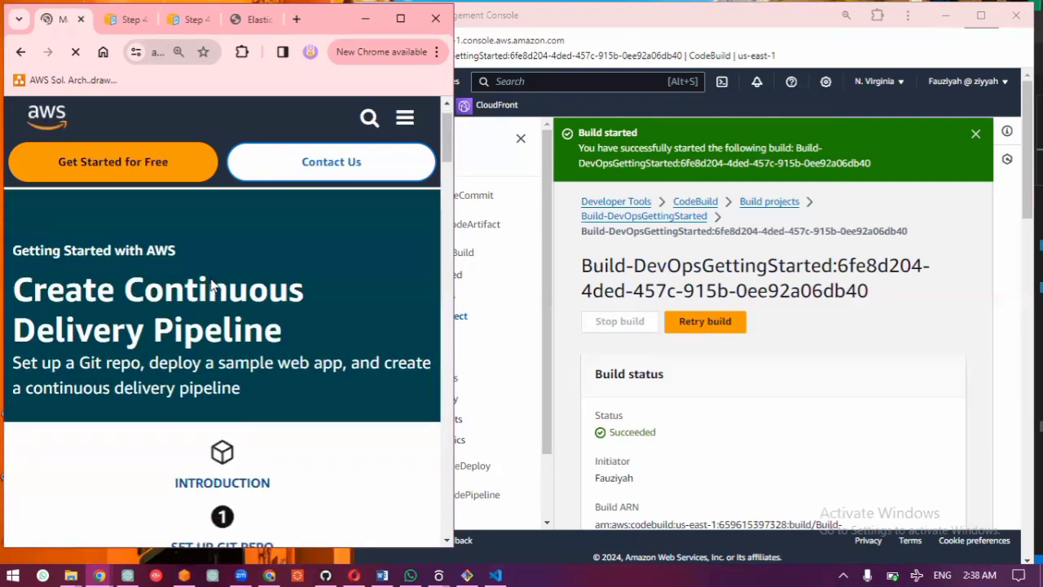
pyautogui.scroll(-3, 211, 285)
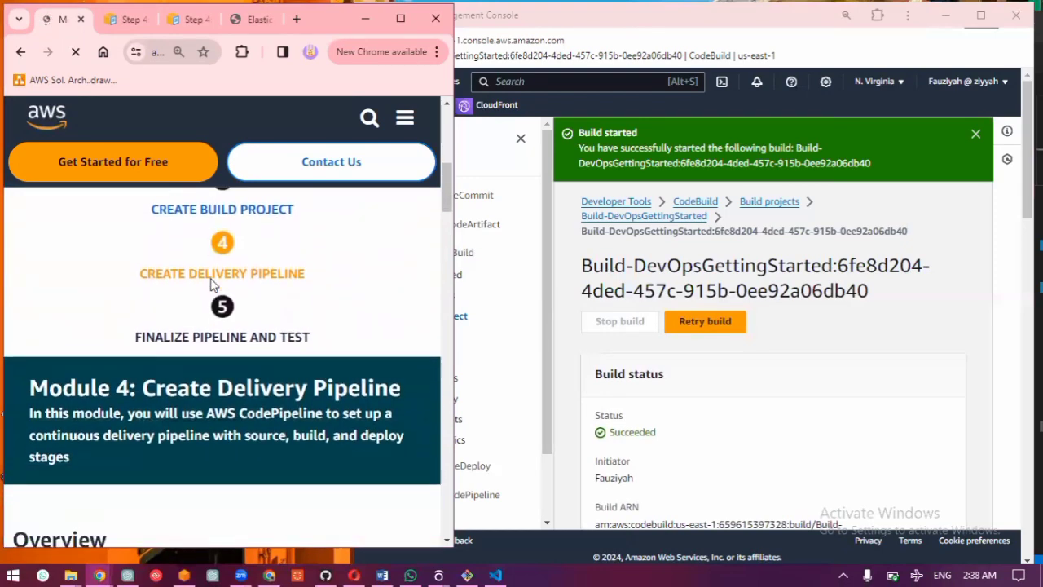
pyautogui.scroll(-3, 211, 286)
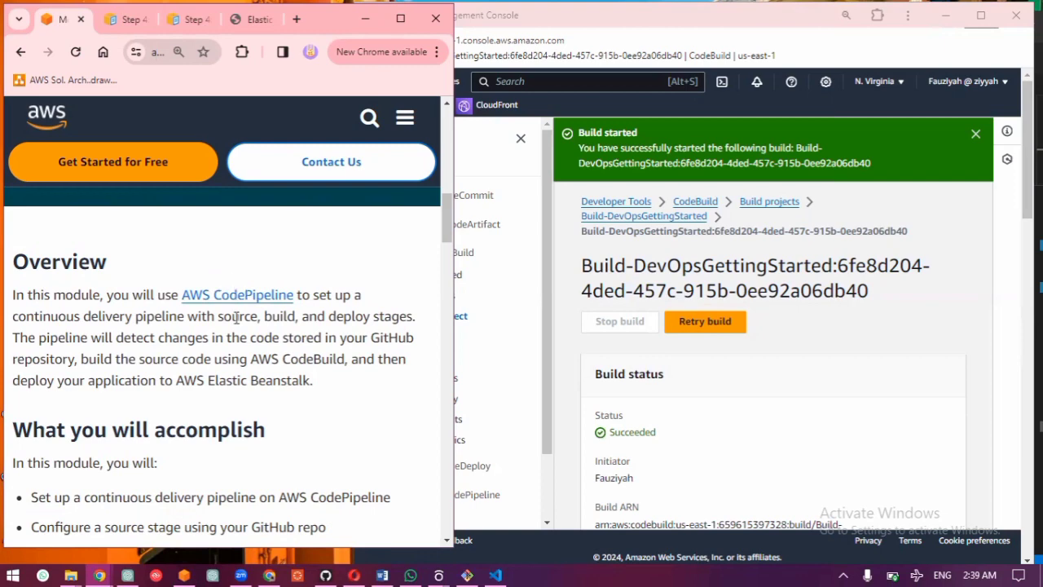
pyautogui.scroll(-3, 236, 318)
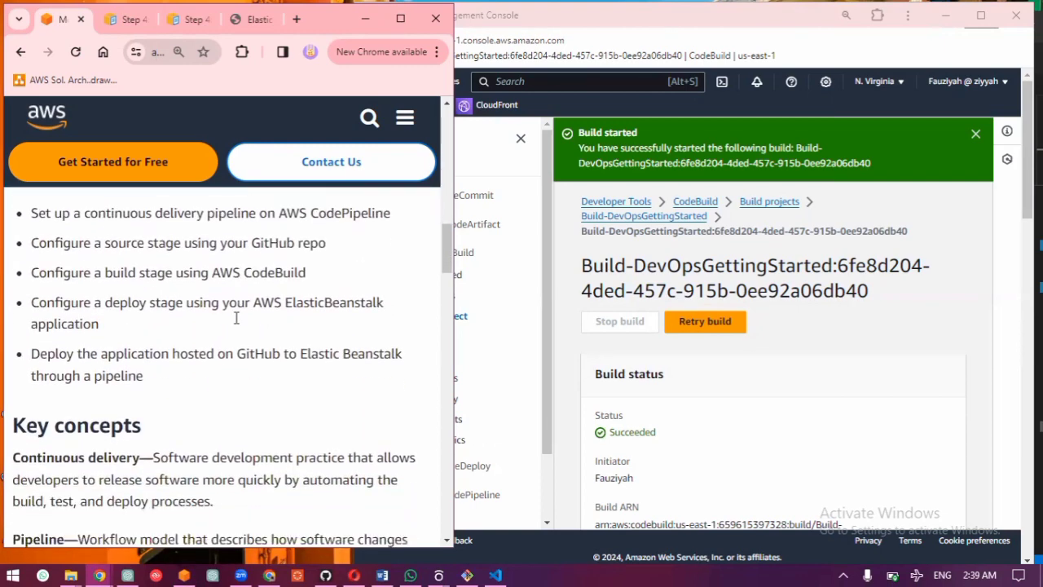
pyautogui.scroll(-10, 236, 317)
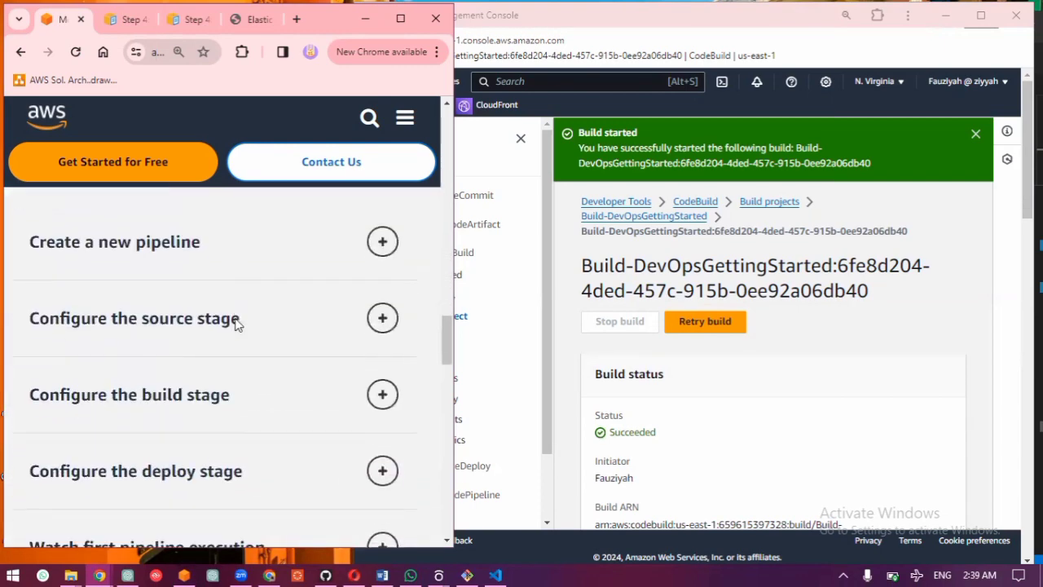
pyautogui.scroll(1, 235, 323)
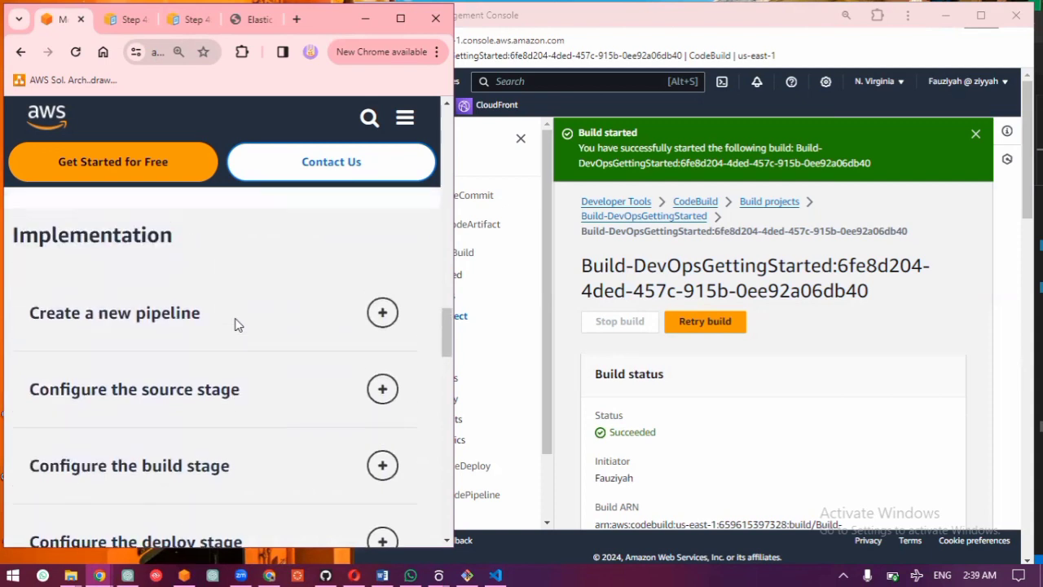
pyautogui.click(159, 324)
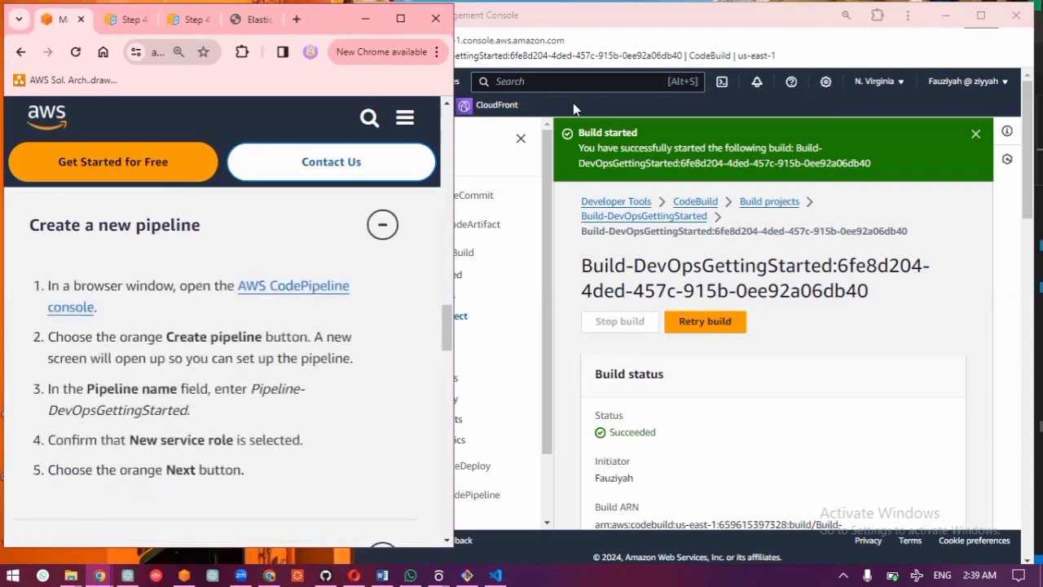
# Step: Start a new pipeline in CodePipeline and name it Pipeline-DevOpsGettingStarted
pyautogui.click(523, 177)
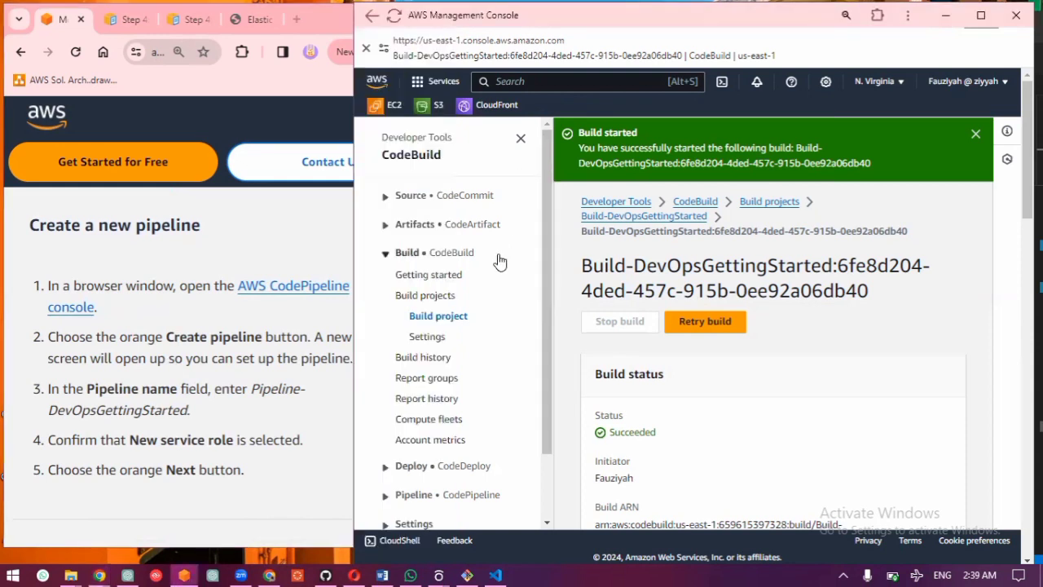
pyautogui.scroll(-2, 449, 334)
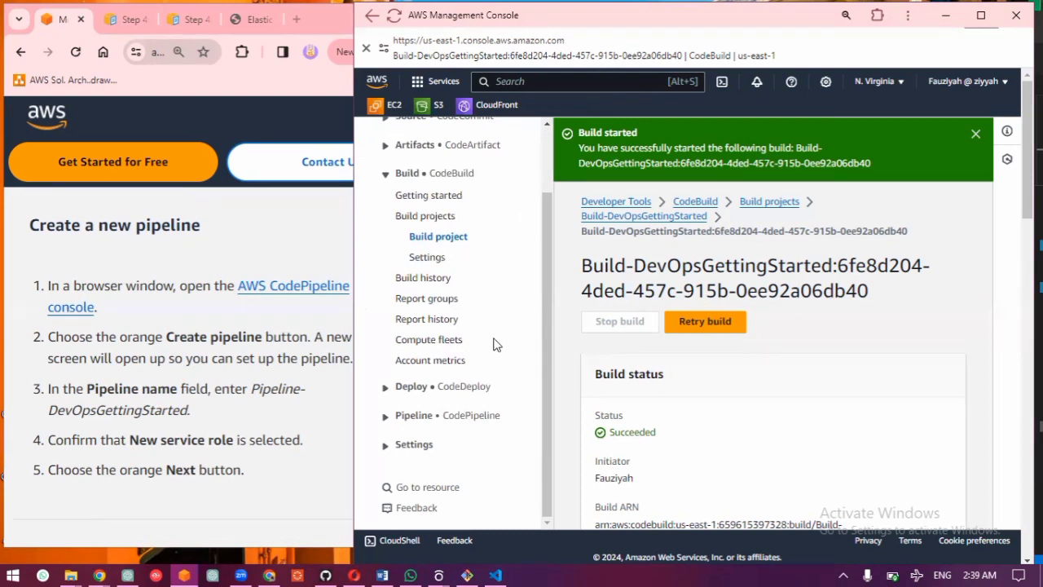
pyautogui.click(465, 417)
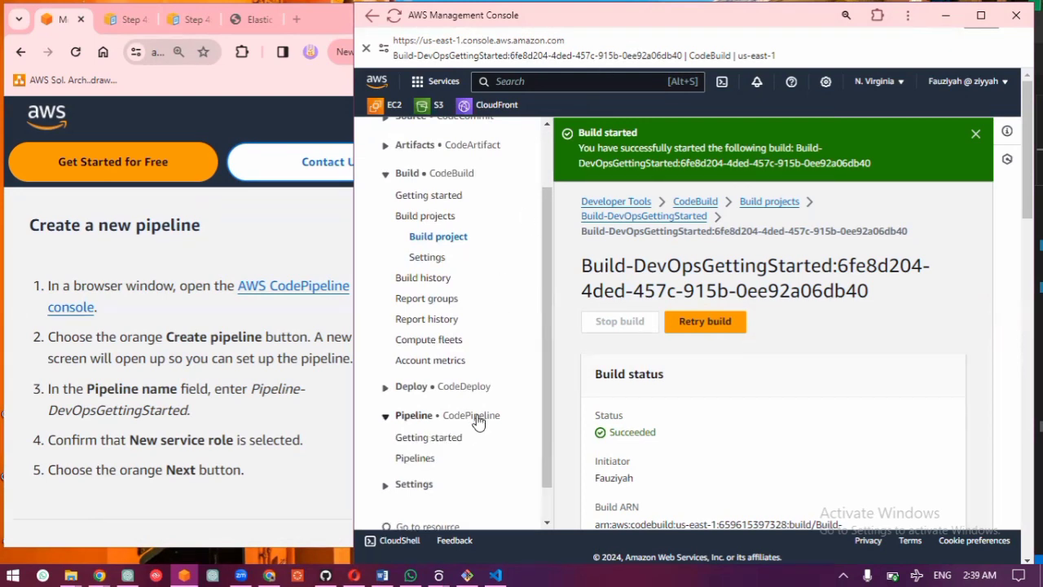
pyautogui.click(421, 459)
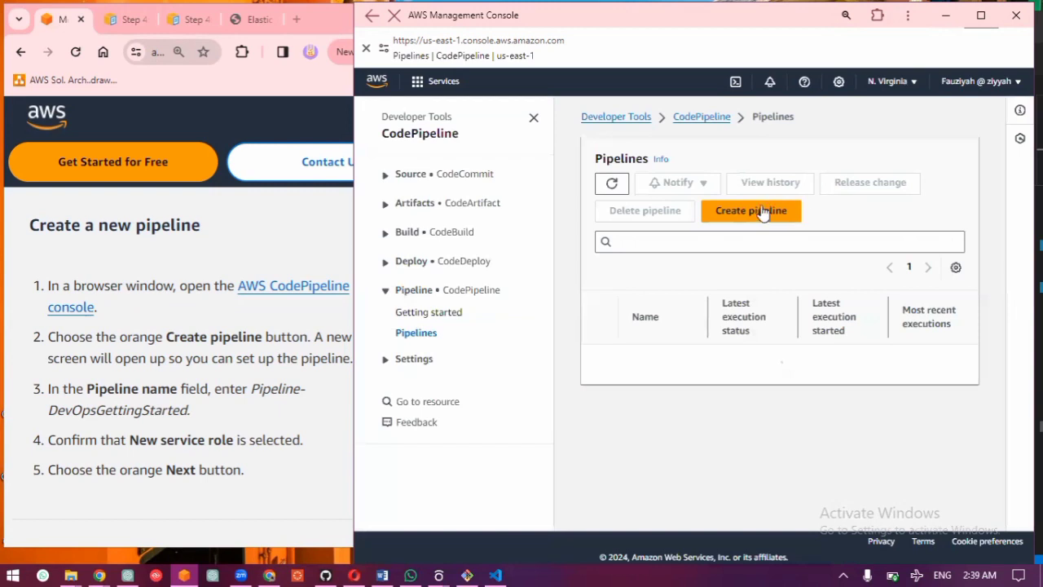
pyautogui.click(765, 213)
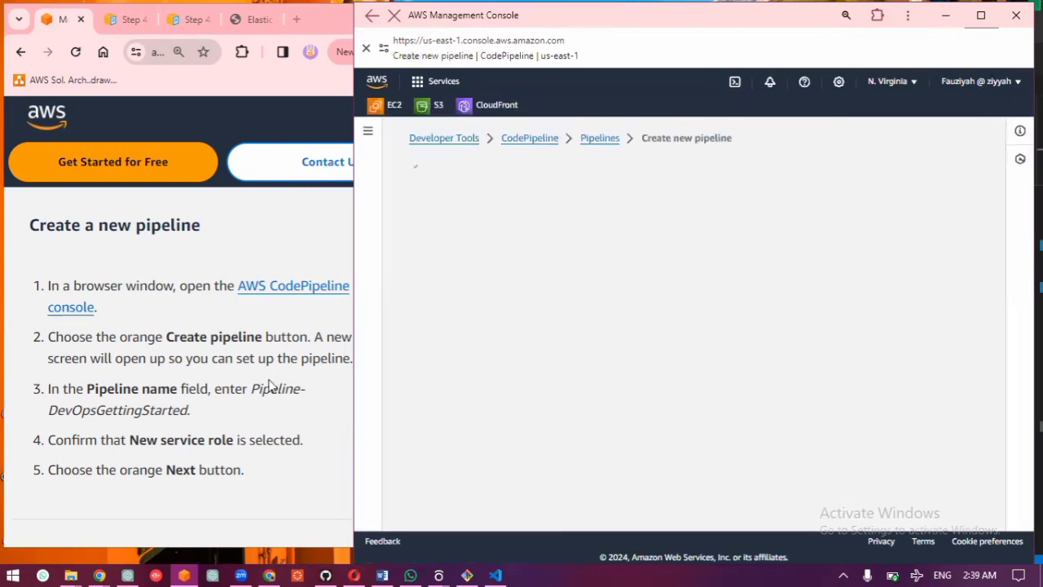
pyautogui.moveTo(251, 389); pyautogui.dragTo(187, 416)
pyautogui.hotkey('ctrl', 'c')
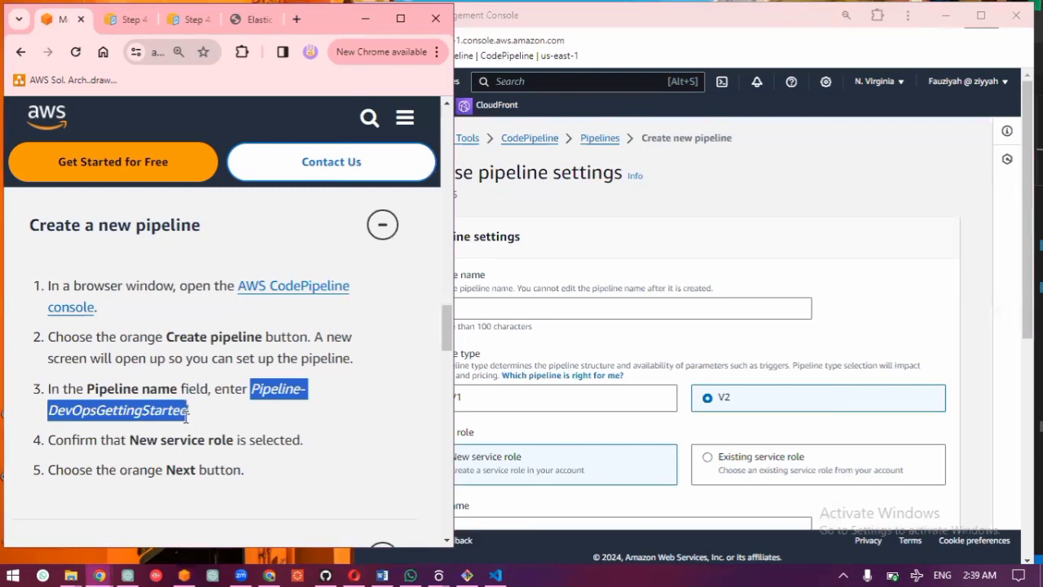
pyautogui.click(605, 314)
pyautogui.hotkey('ctrl', 'v')
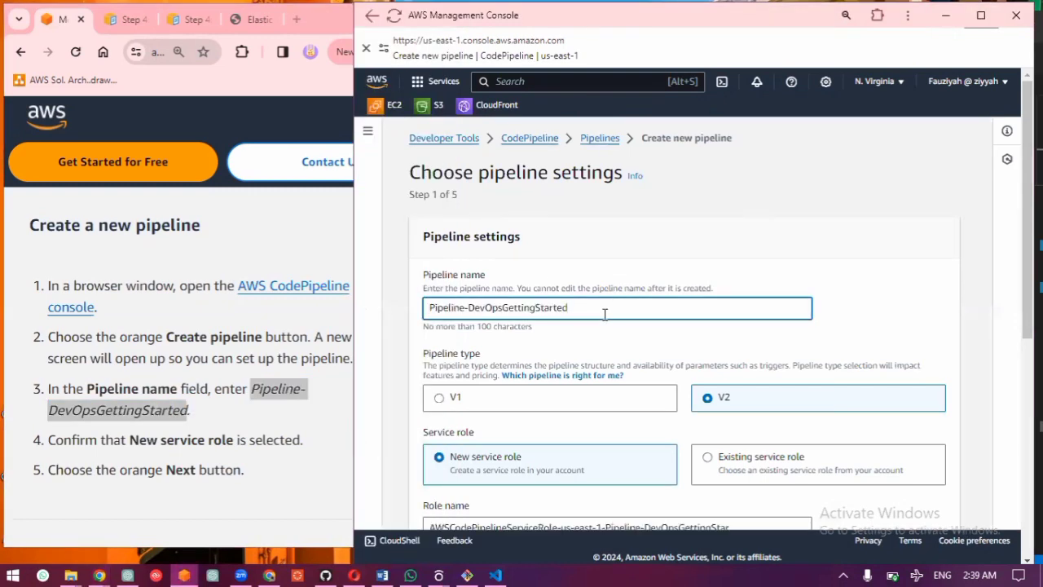
# Step: Assign the existing AWSCodePipelineServiceRole service role to the pipeline and continue to the source stage
pyautogui.scroll(-3, 655, 405)
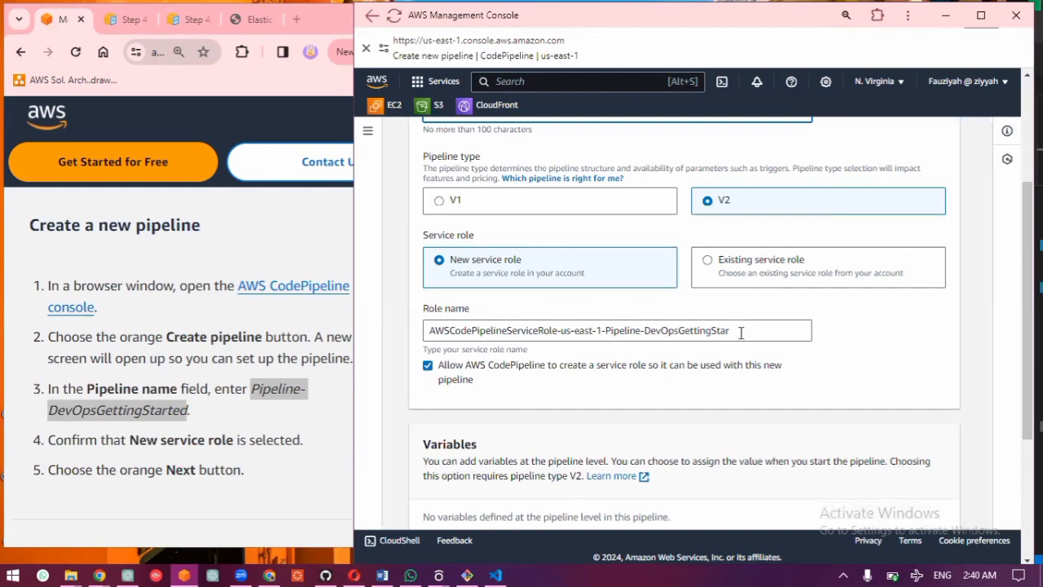
pyautogui.click(743, 282)
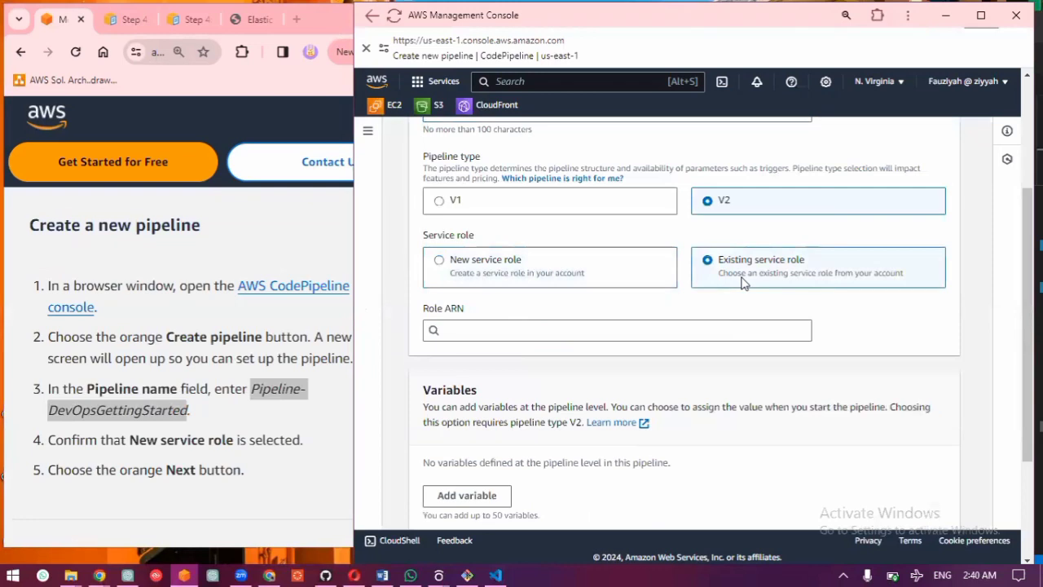
pyautogui.click(700, 329)
pyautogui.click(685, 364)
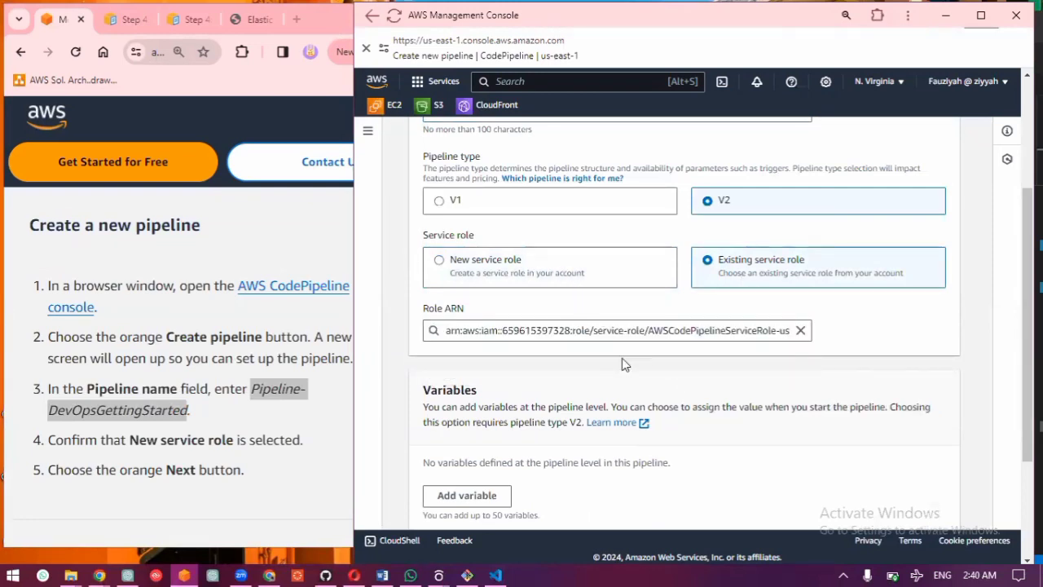
pyautogui.scroll(-2, 187, 464)
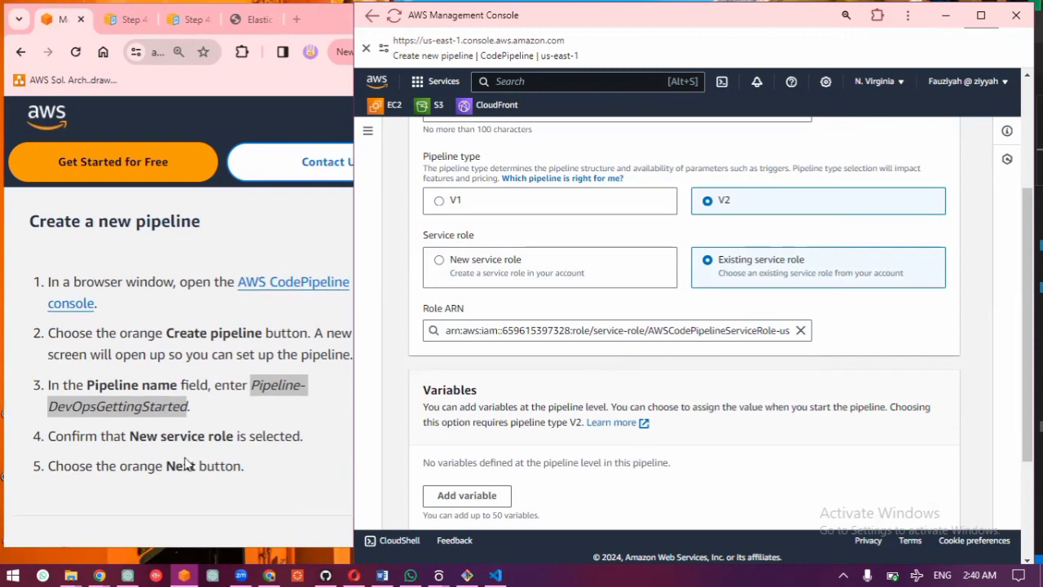
pyautogui.scroll(-3, 615, 373)
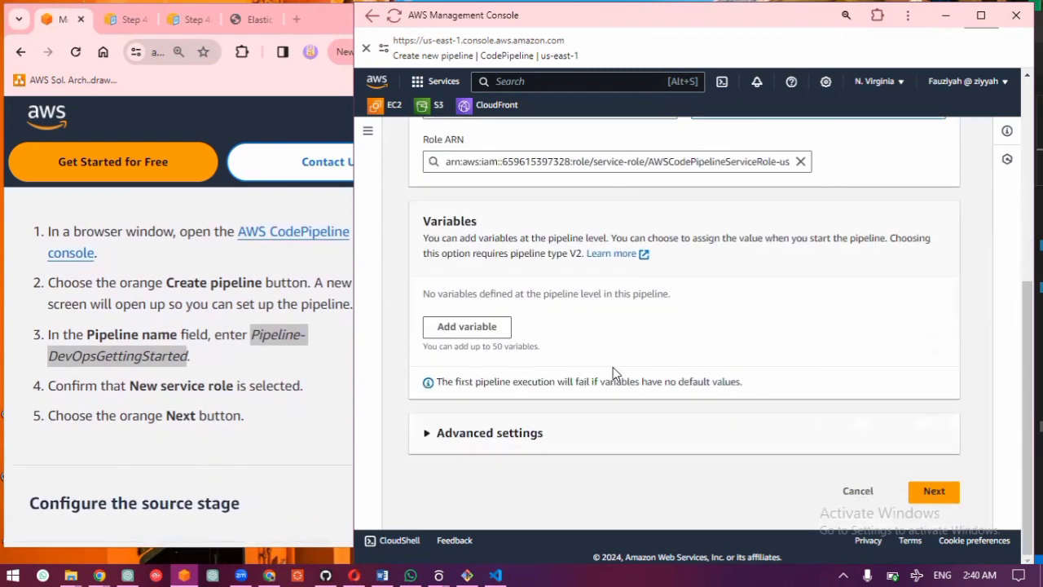
pyautogui.click(934, 492)
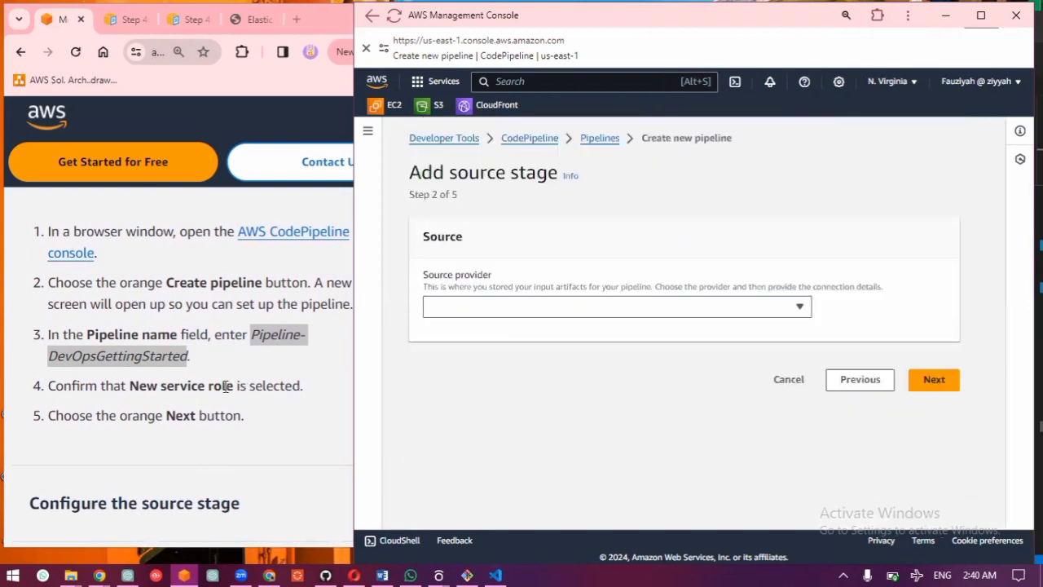
# Step: Expand the guide's Configure the source stage section
pyautogui.scroll(-1, 225, 386)
pyautogui.scroll(-1, 108, 395)
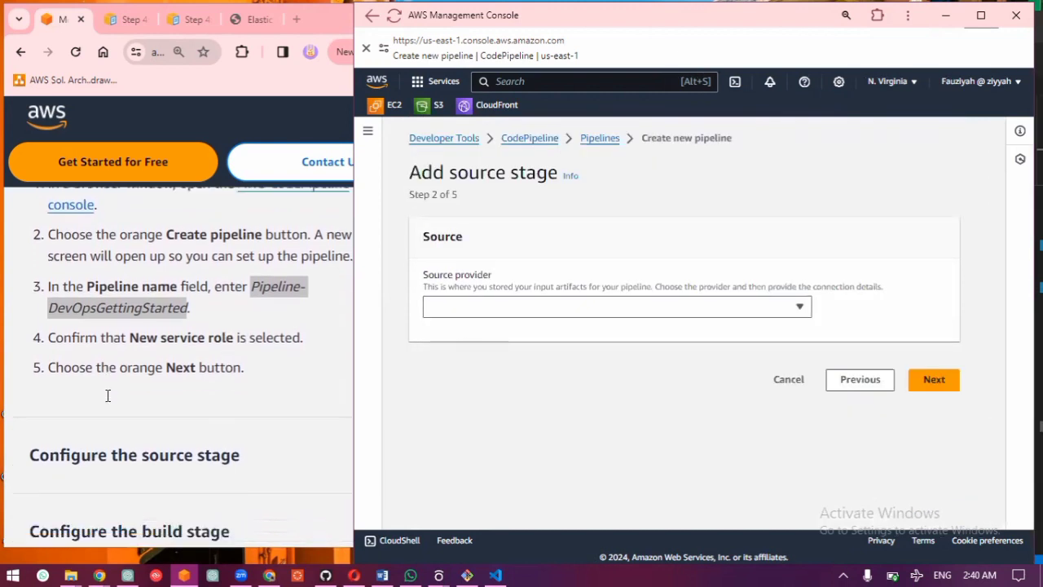
pyautogui.scroll(-2, 107, 396)
pyautogui.click(135, 316)
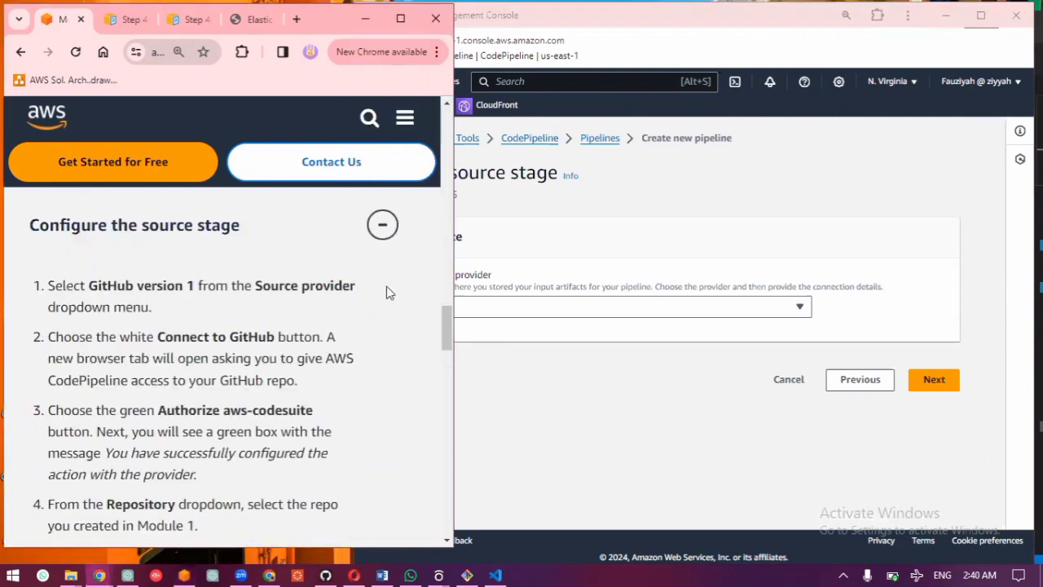
# Step: Set the source provider to GitHub (Version 1) and authorize CodePipeline's connection to GitHub
pyautogui.click(607, 313)
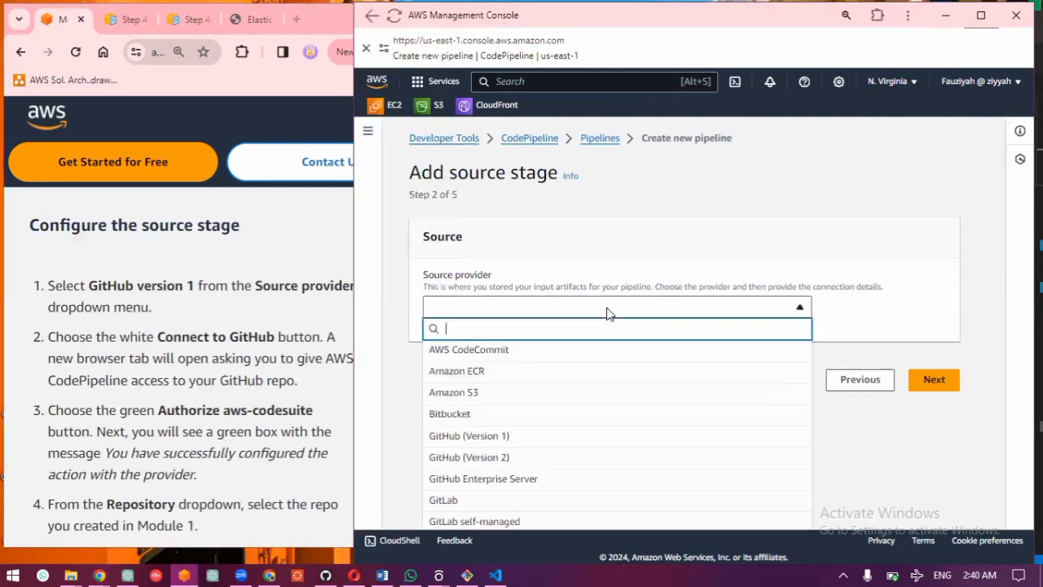
pyautogui.click(500, 437)
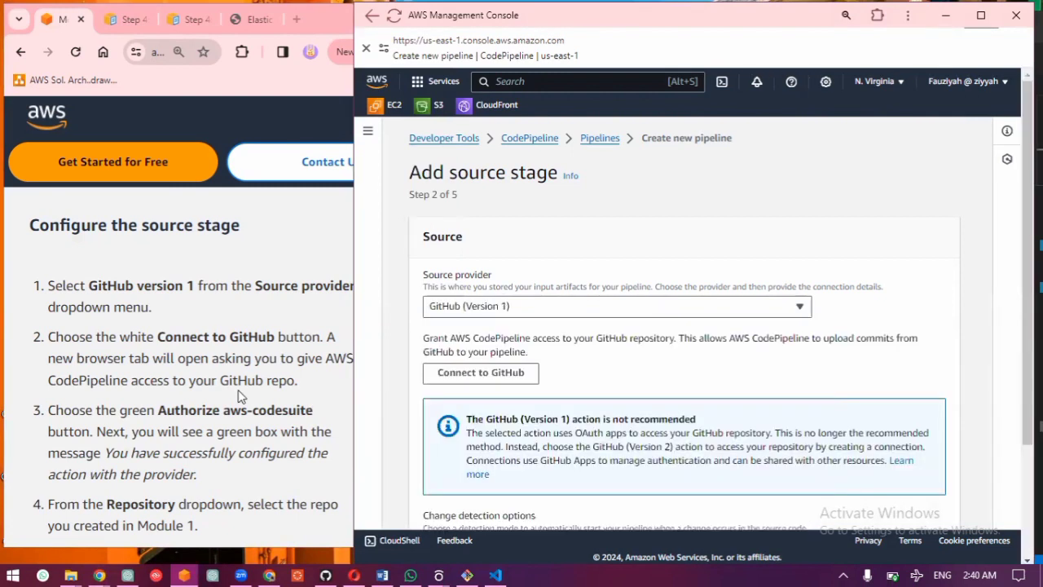
pyautogui.click(524, 380)
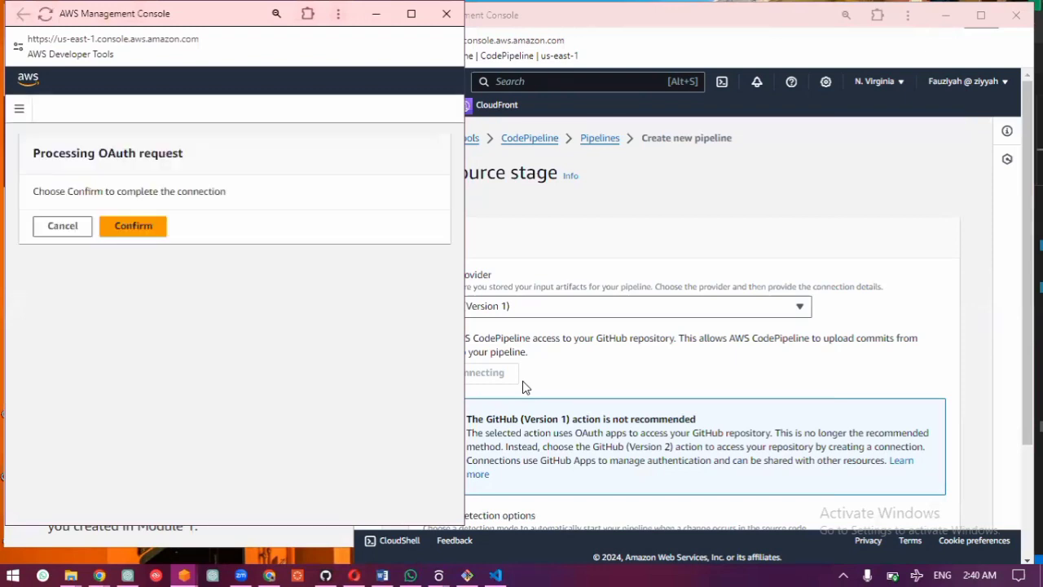
pyautogui.click(137, 227)
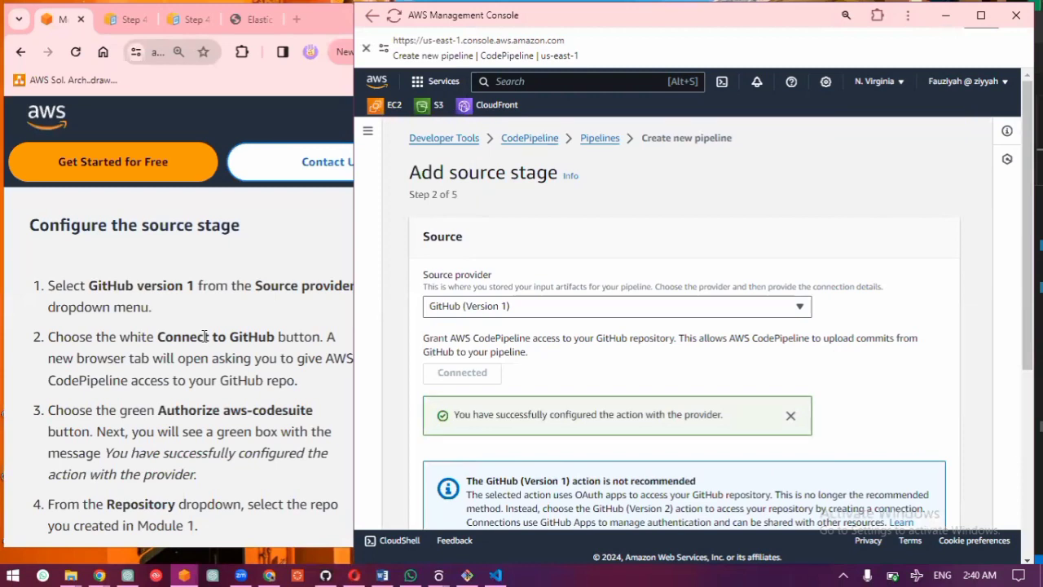
# Step: Following the guide's source stage instructions, choose the aws-elastic-beanstalk-express-js-sample repository as the pipeline source
pyautogui.scroll(-1, 204, 336)
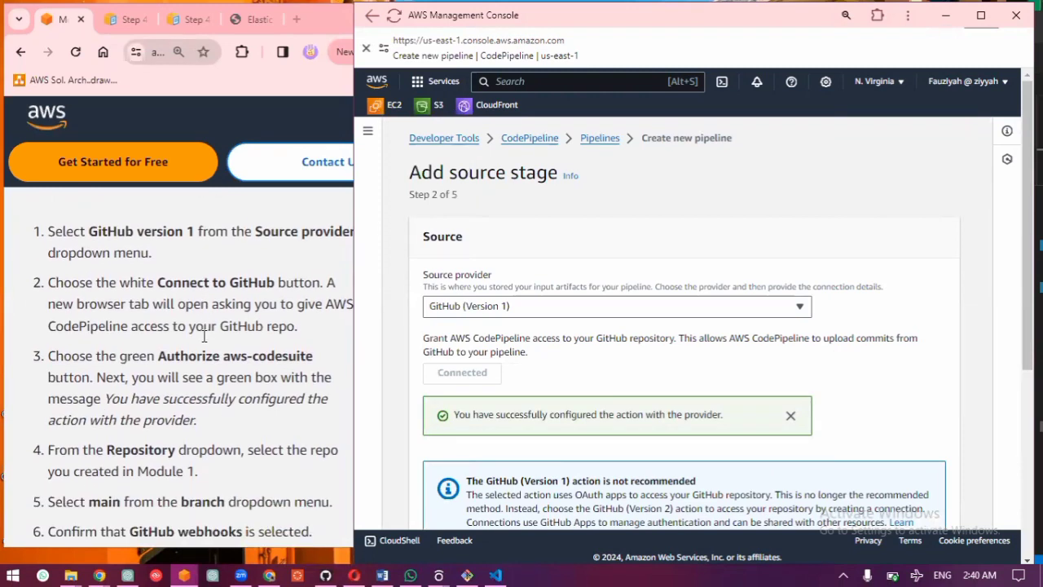
pyautogui.scroll(-1, 204, 336)
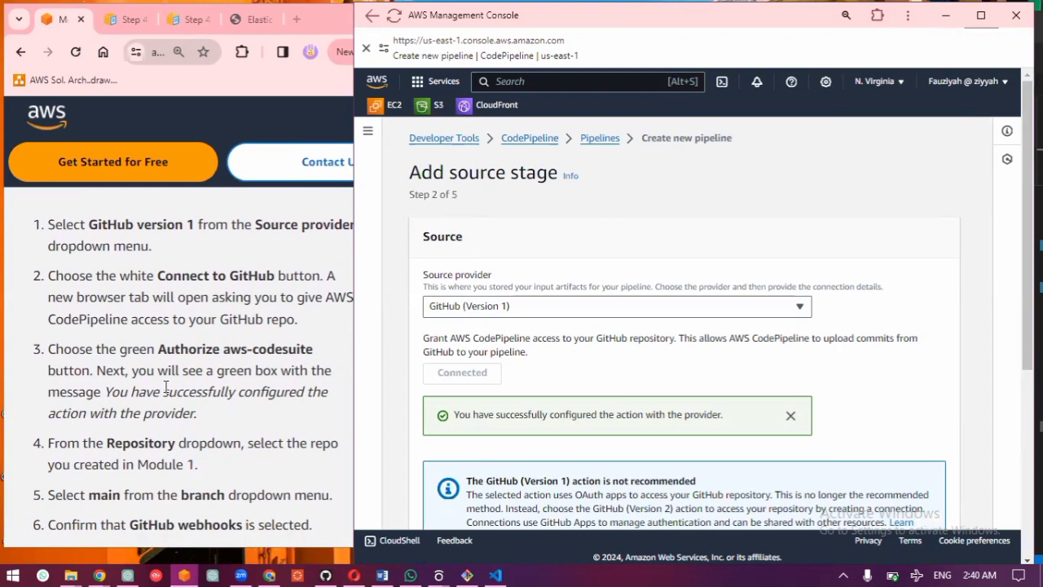
pyautogui.scroll(-2, 166, 387)
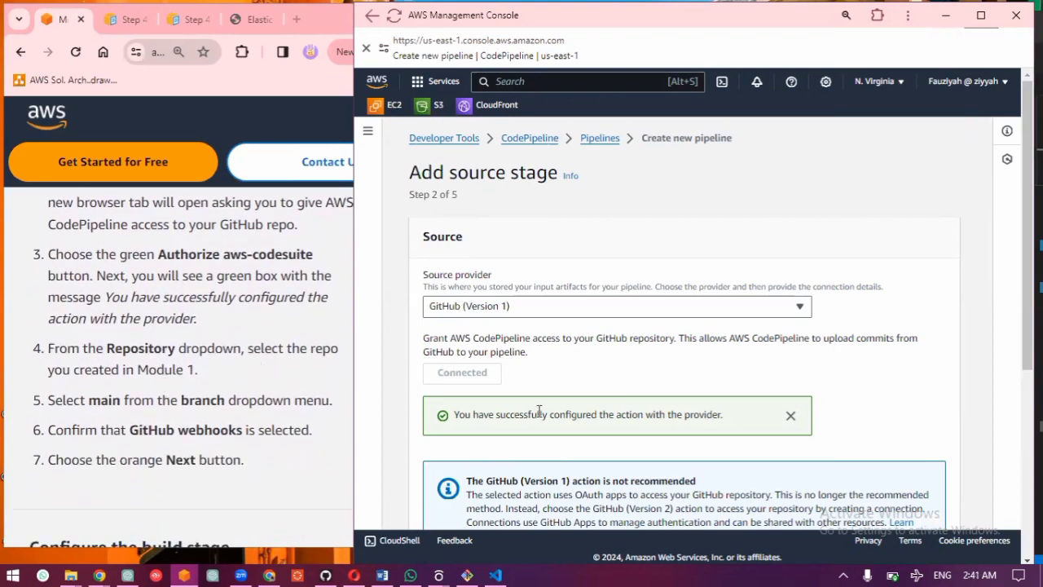
pyautogui.scroll(-3, 538, 410)
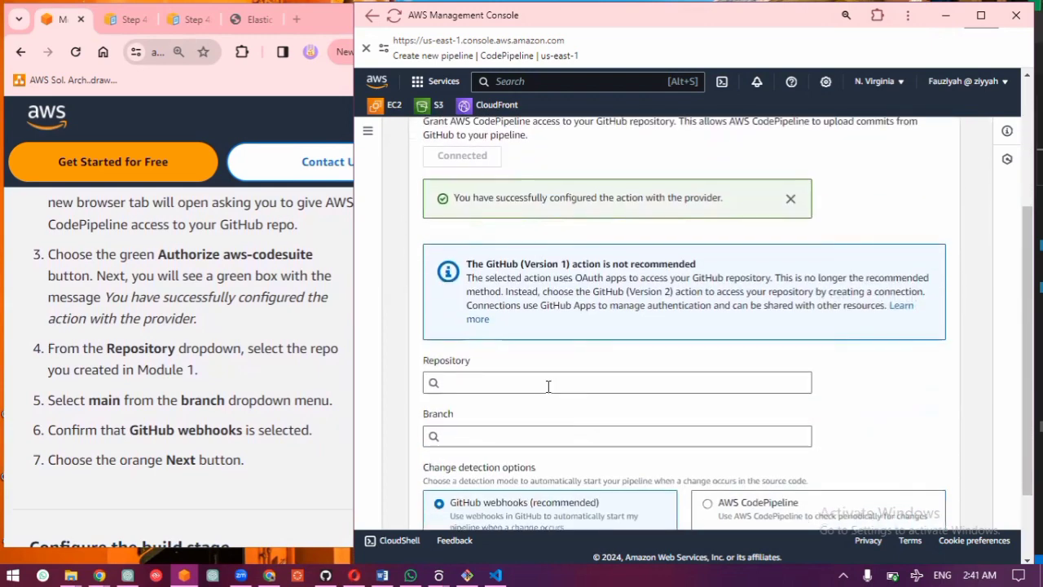
pyautogui.click(548, 385)
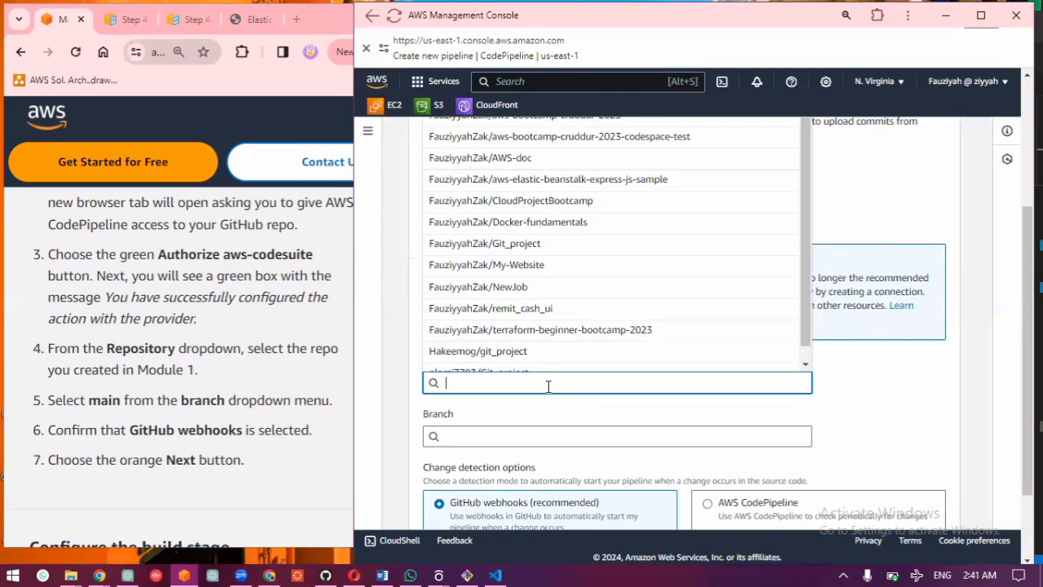
pyautogui.click(629, 187)
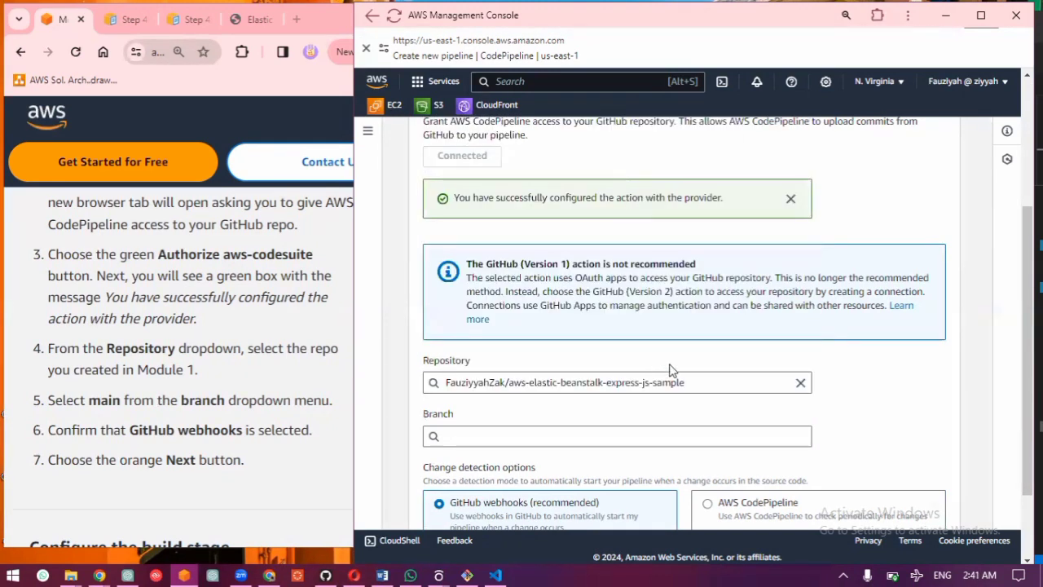
pyautogui.click(711, 383)
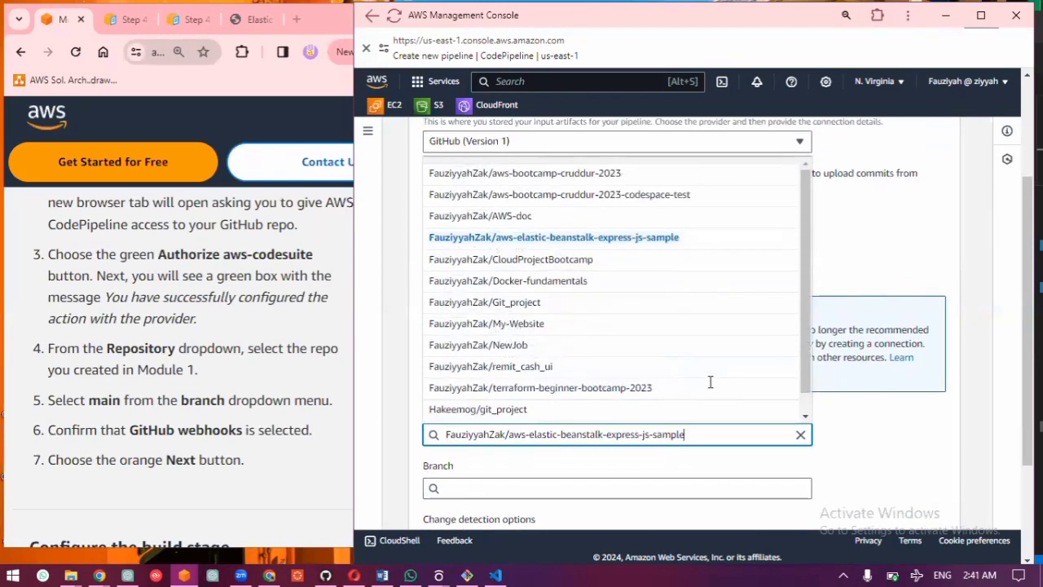
pyautogui.scroll(-1, 711, 382)
pyautogui.scroll(1, 711, 382)
pyautogui.press('Escape')
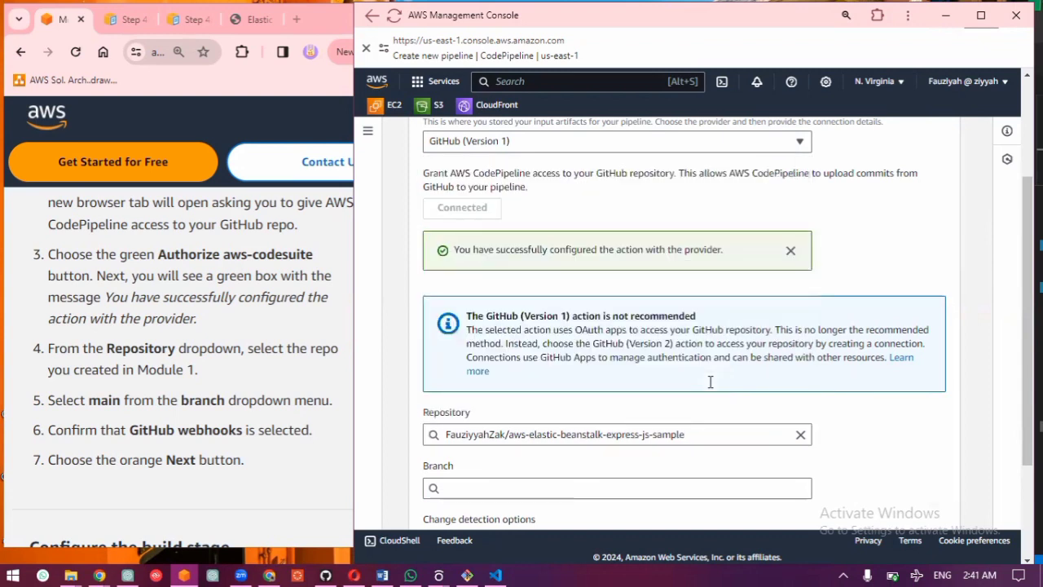
# Step: Set the source branch to main, keep GitHub webhooks as change detection, and continue to the build stage
pyautogui.click(553, 491)
pyautogui.click(542, 471)
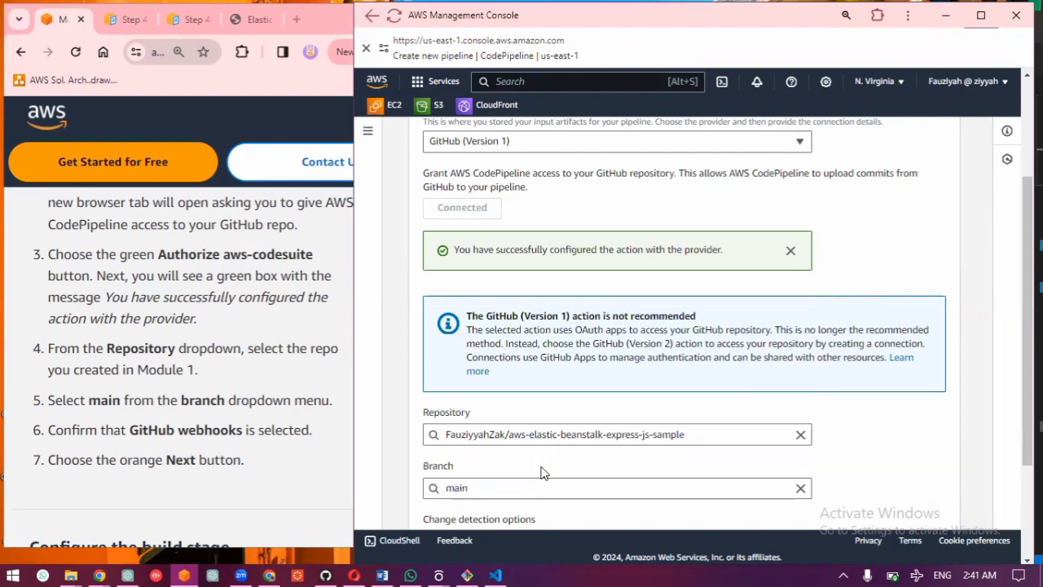
pyautogui.scroll(-2, 544, 468)
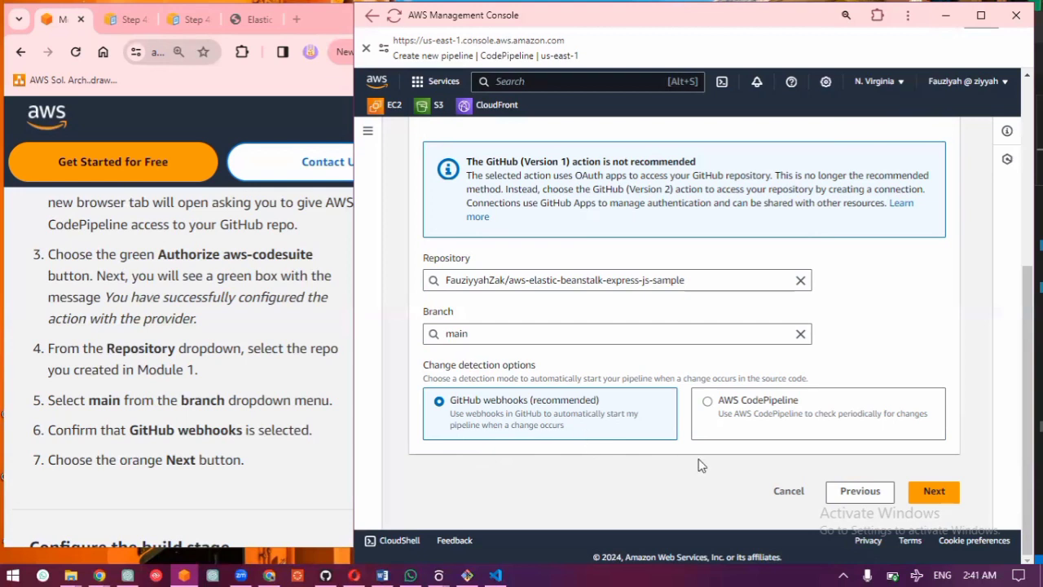
pyautogui.click(945, 490)
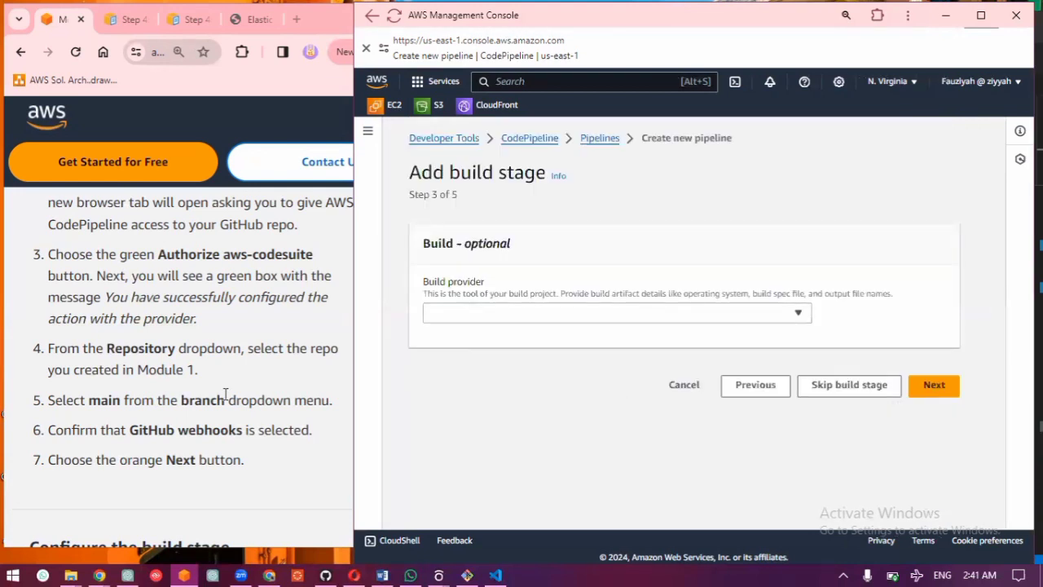
# Step: Expand the guide's Configure the build stage section and set the build provider to AWS CodeBuild
pyautogui.scroll(-2, 226, 393)
pyautogui.click(187, 377)
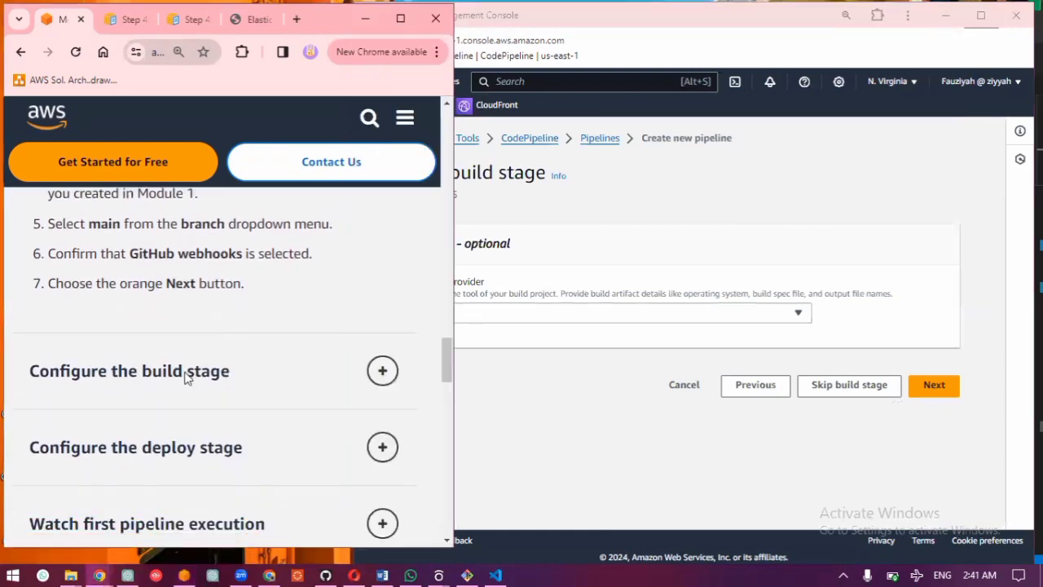
pyautogui.click(605, 312)
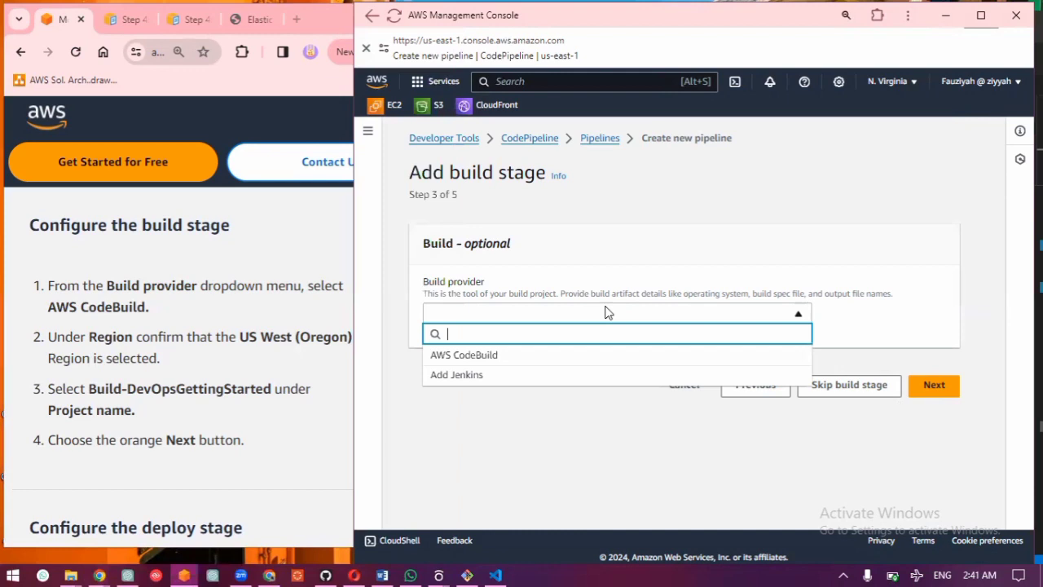
pyautogui.click(529, 355)
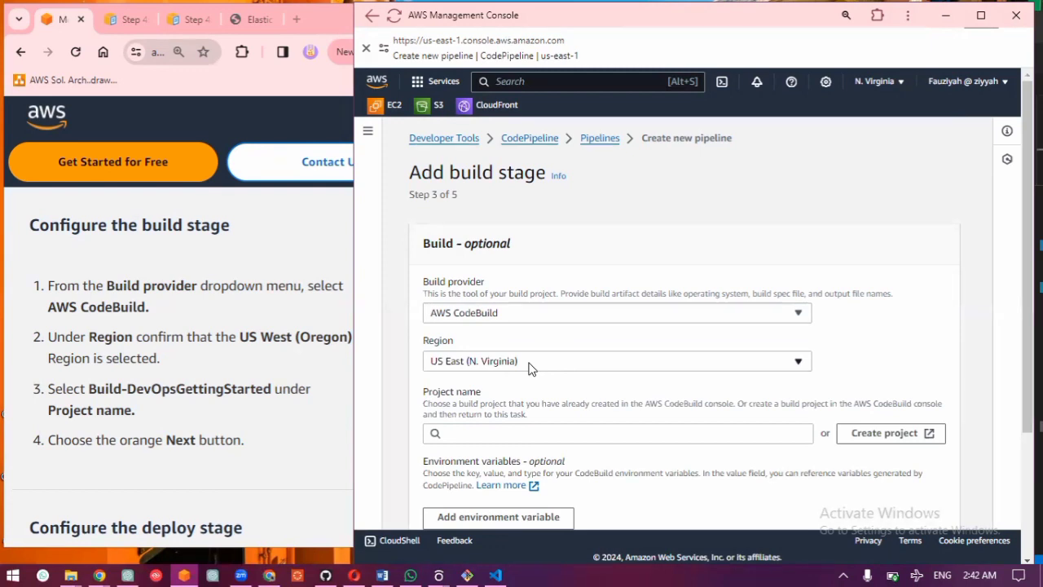
# Step: Try the US West (Oregon) region for the build project, and return the region to US East (N. Virginia)
pyautogui.click(528, 368)
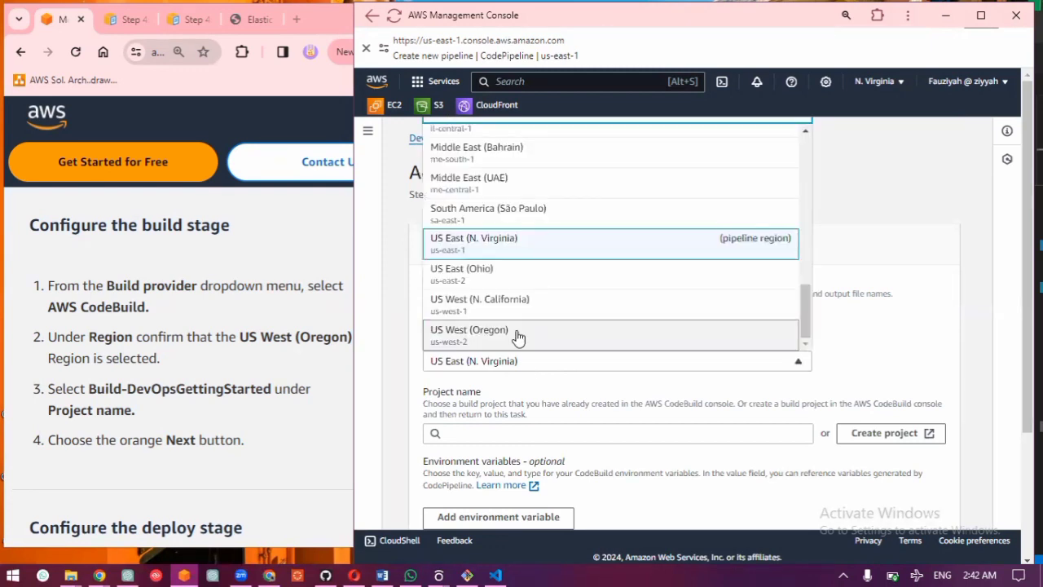
pyautogui.click(519, 338)
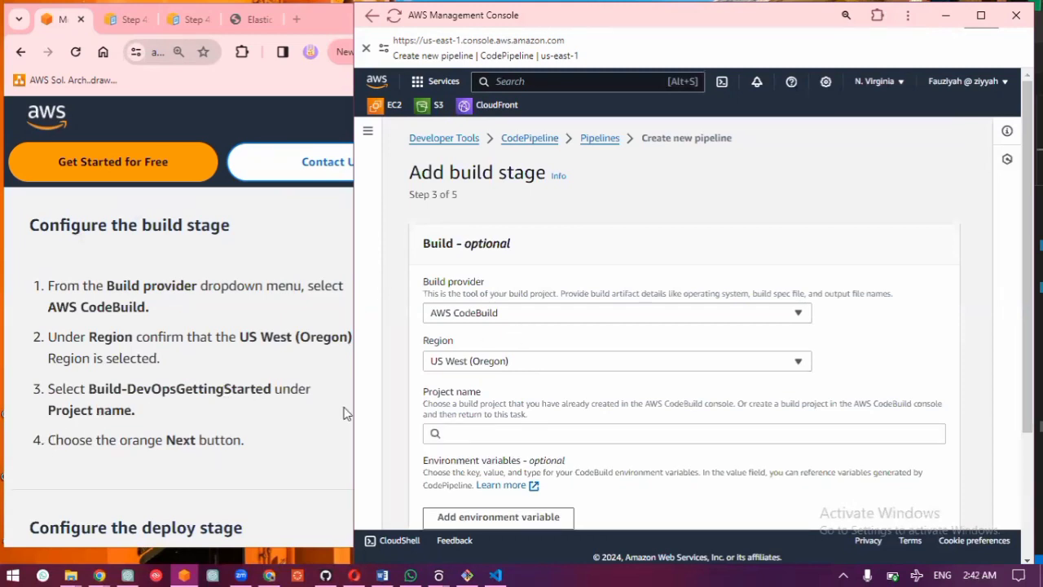
pyautogui.click(496, 435)
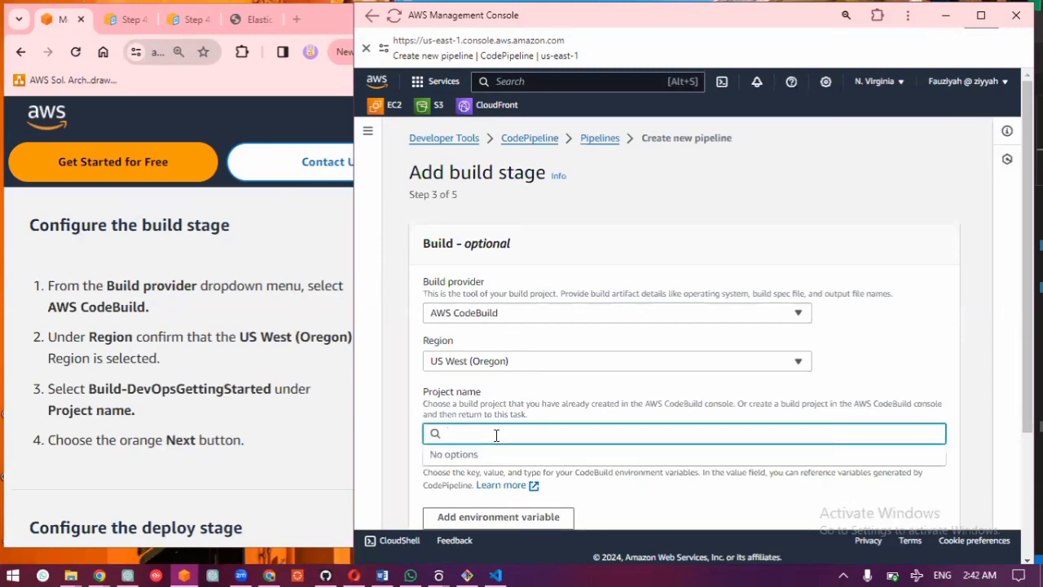
pyautogui.click(519, 363)
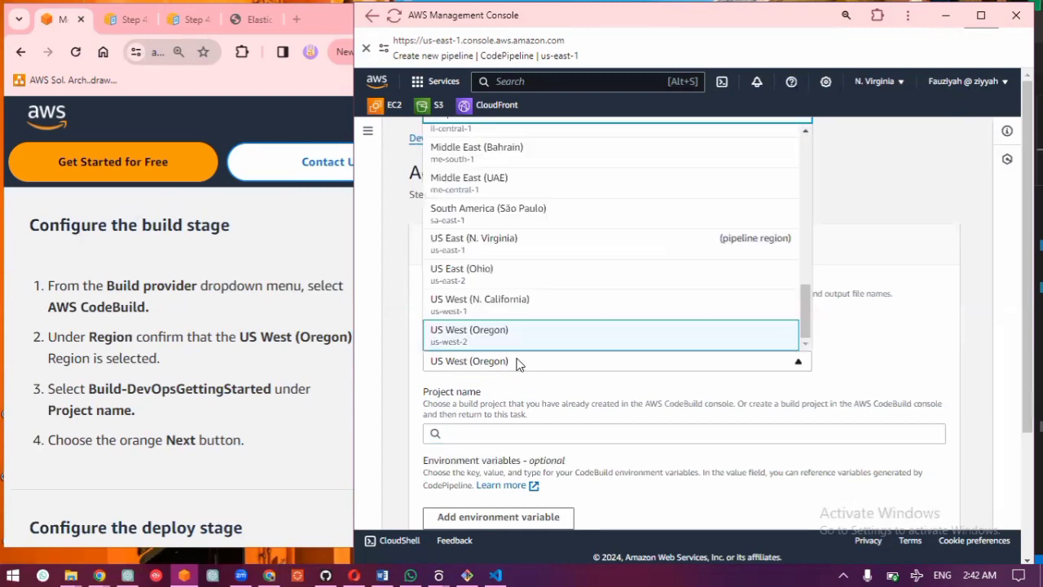
pyautogui.click(520, 259)
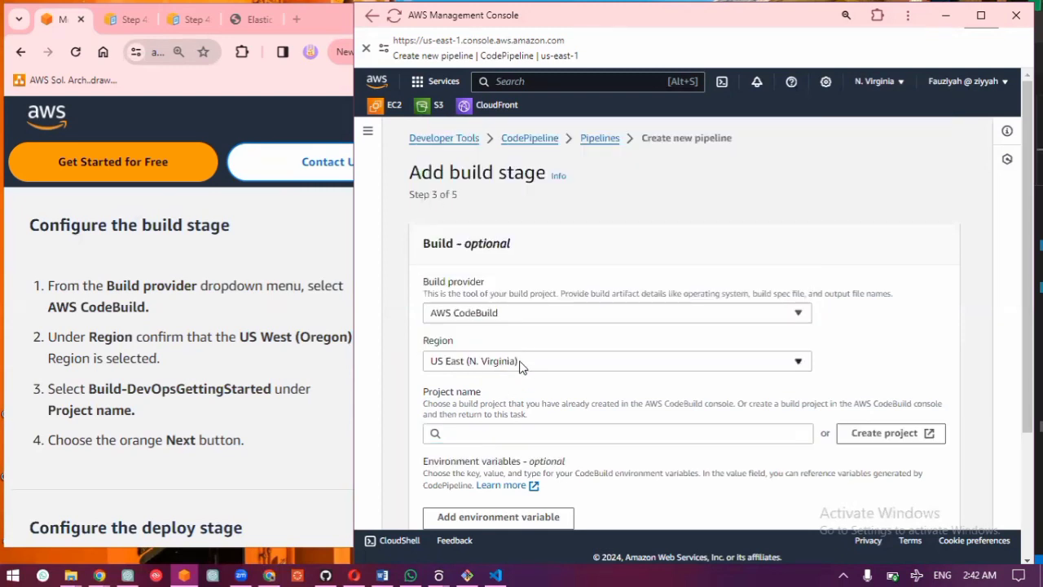
# Step: Choose Build-DevOpsGettingStarted as the build project and continue to the deploy stage with a single build
pyautogui.click(518, 437)
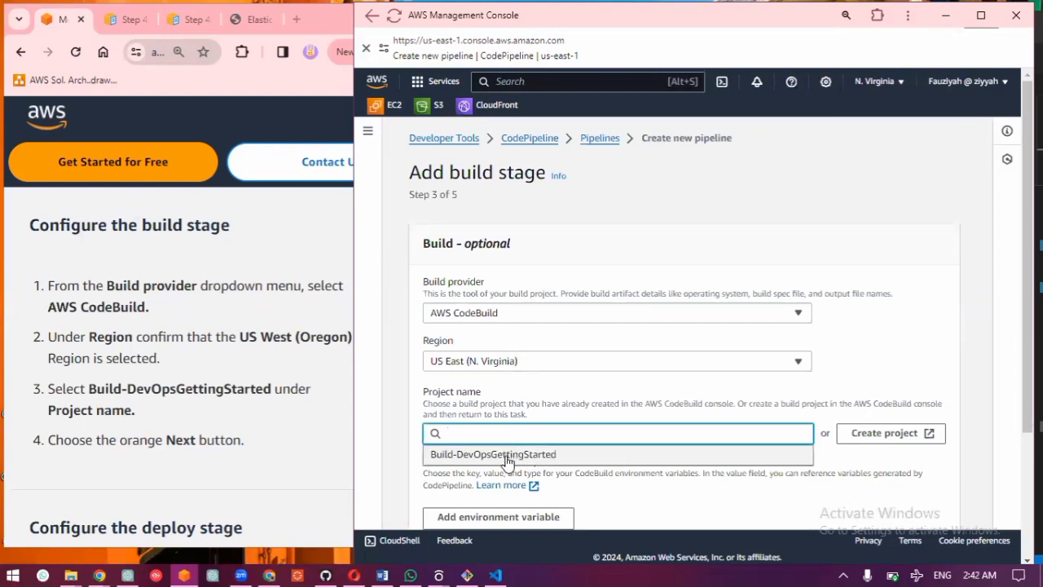
pyautogui.click(503, 456)
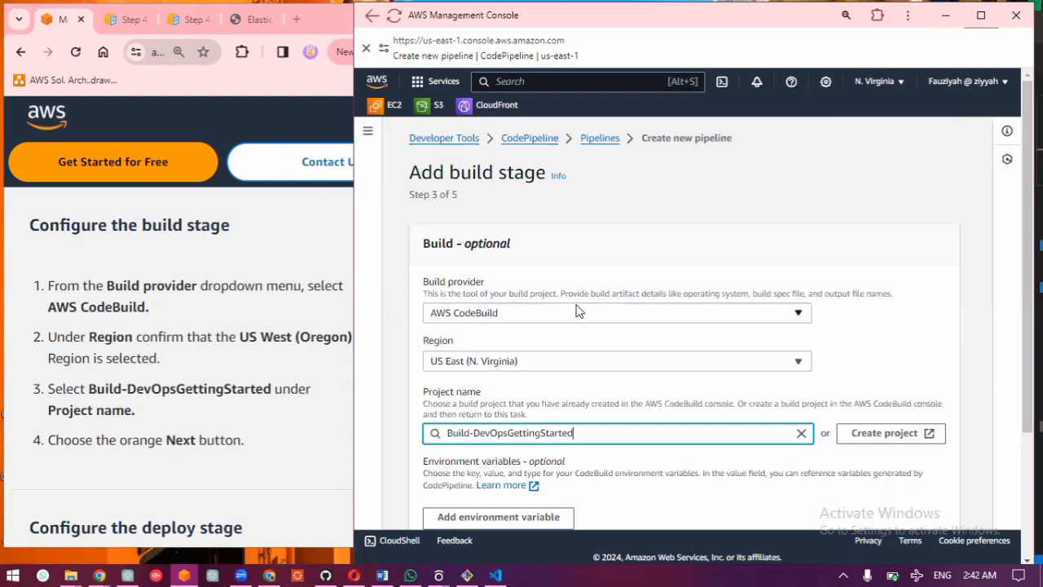
pyautogui.scroll(-2, 577, 311)
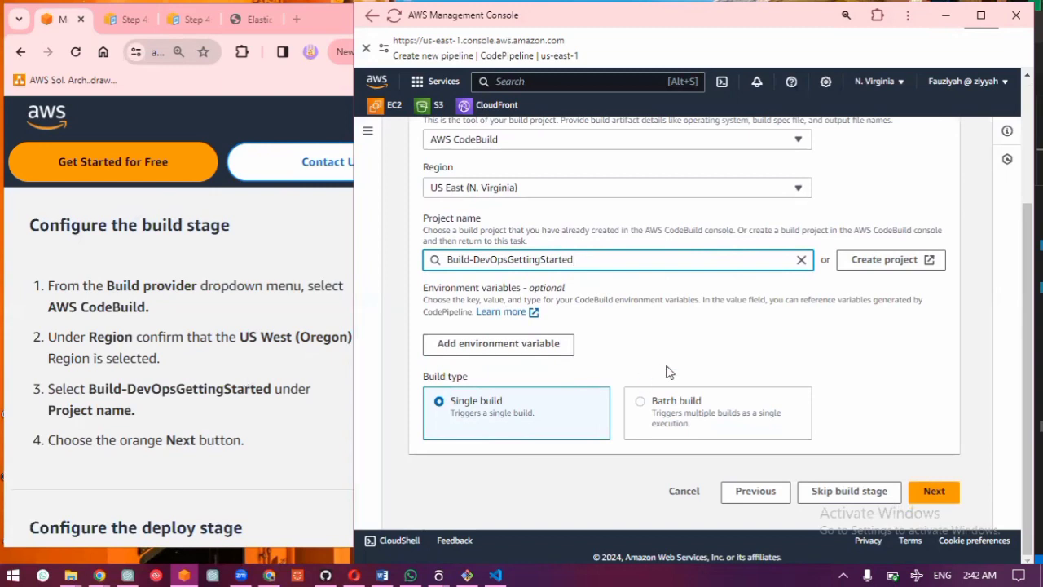
pyautogui.click(936, 492)
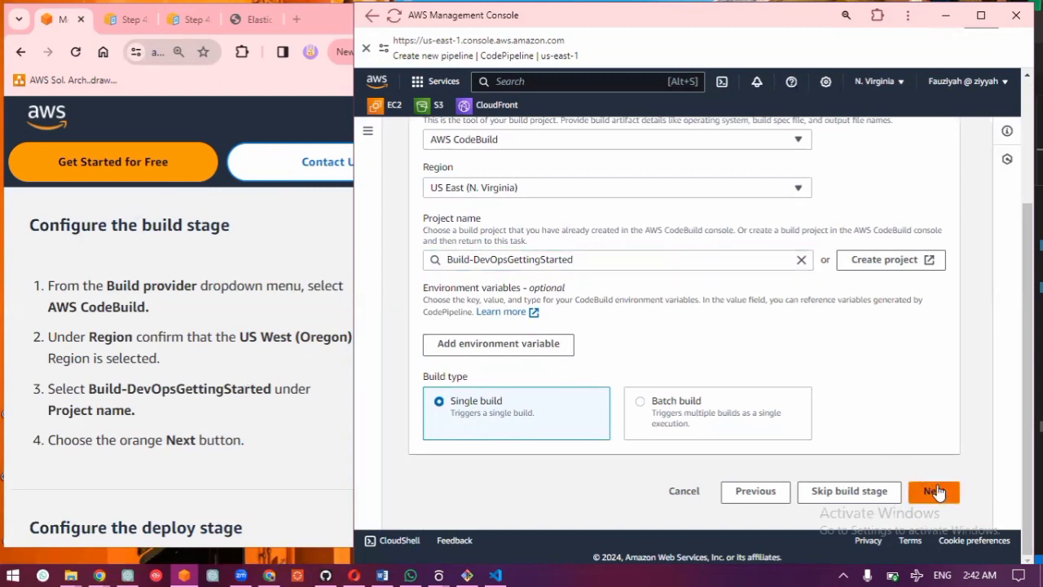
# Step: Expand the guide's Configure the deploy stage section and set the deploy provider to AWS Elastic Beanstalk
pyautogui.scroll(-2, 331, 438)
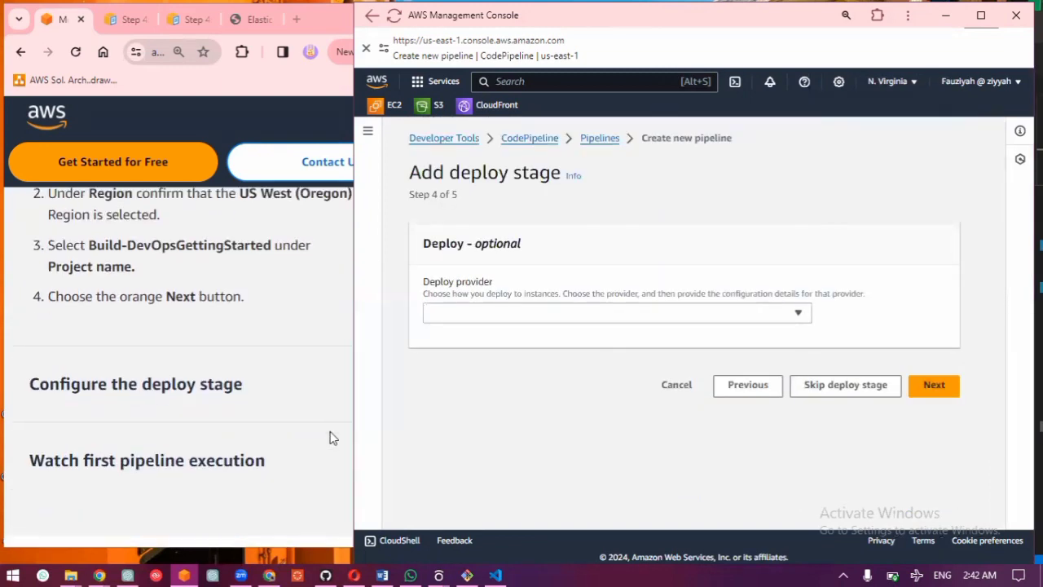
pyautogui.click(161, 367)
pyautogui.click(160, 367)
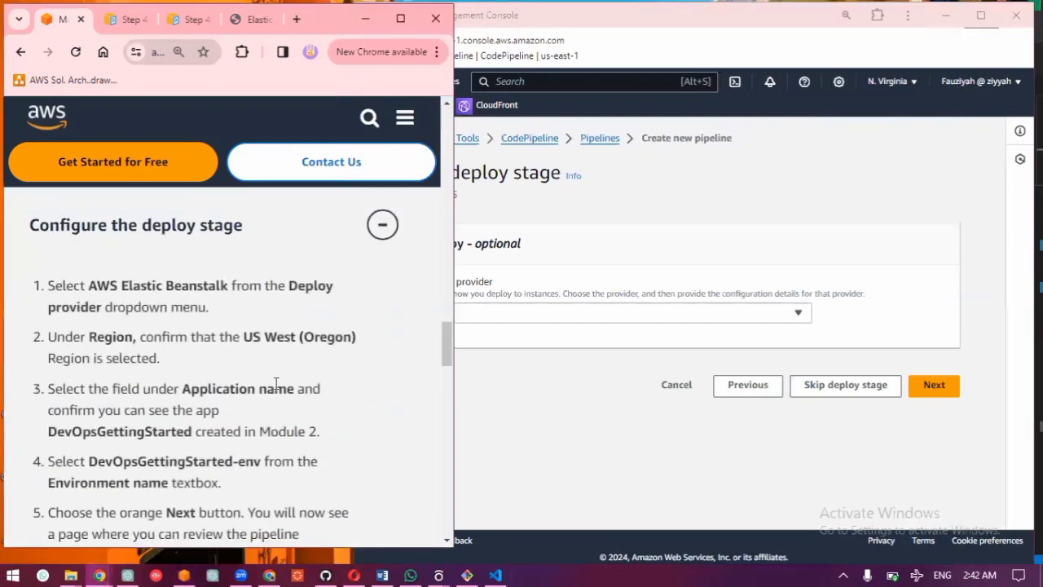
pyautogui.click(601, 326)
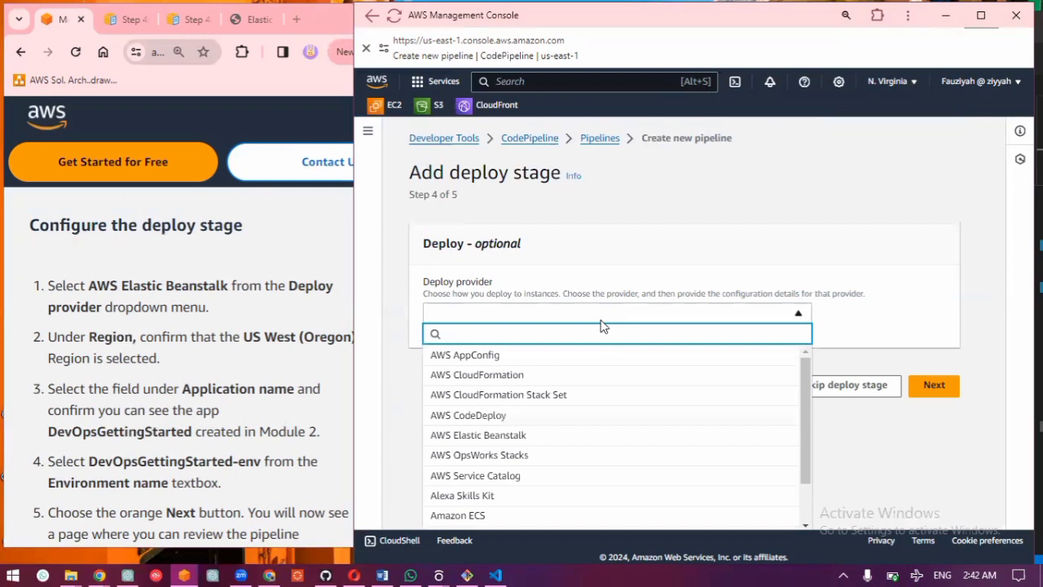
pyautogui.click(467, 436)
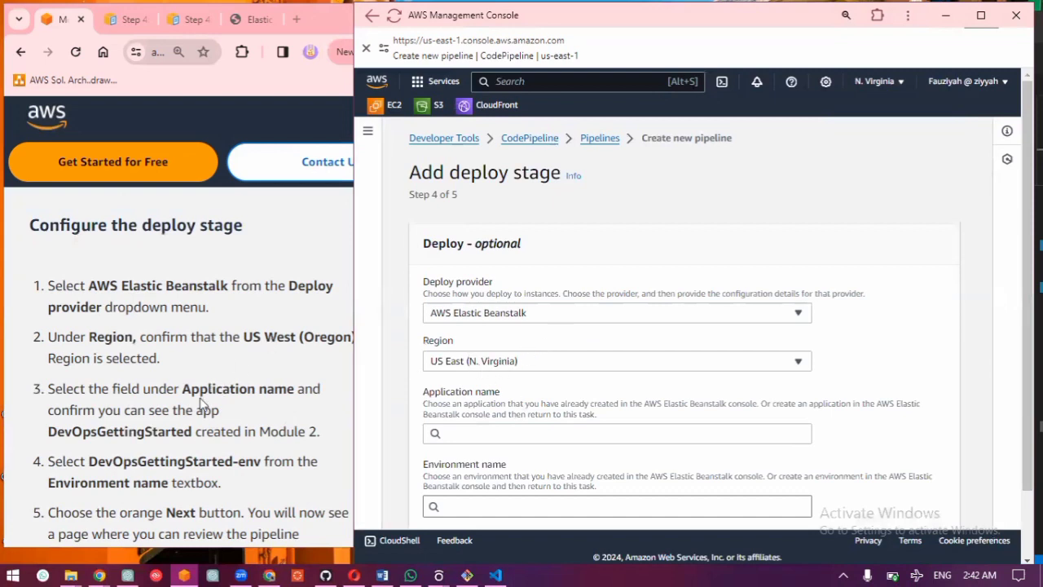
# Step: Set the deploy application to DevOpsGettingStarted and its environment to DevOpsGettingStarted-env
pyautogui.click(553, 440)
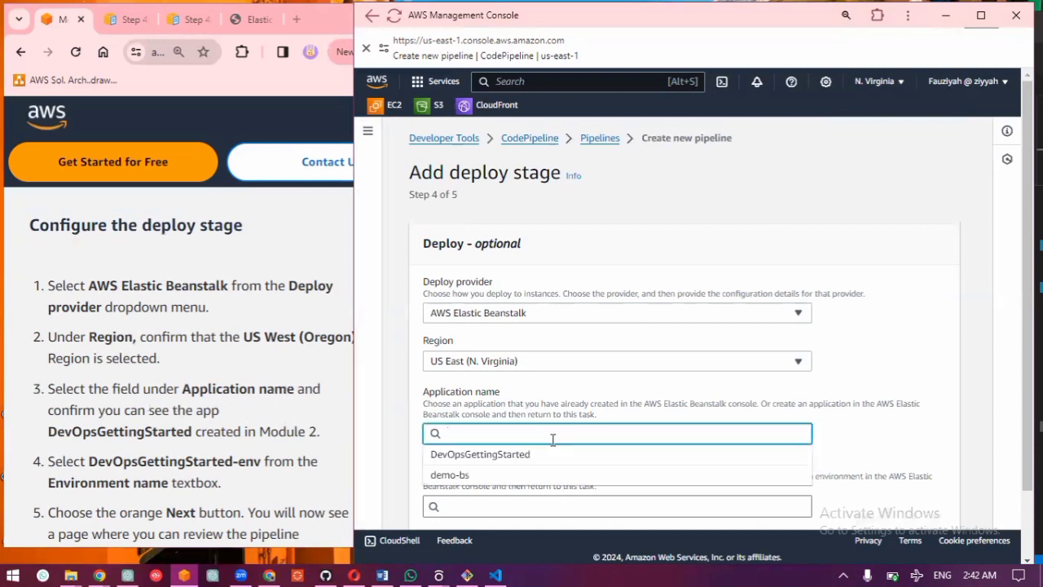
pyautogui.click(519, 460)
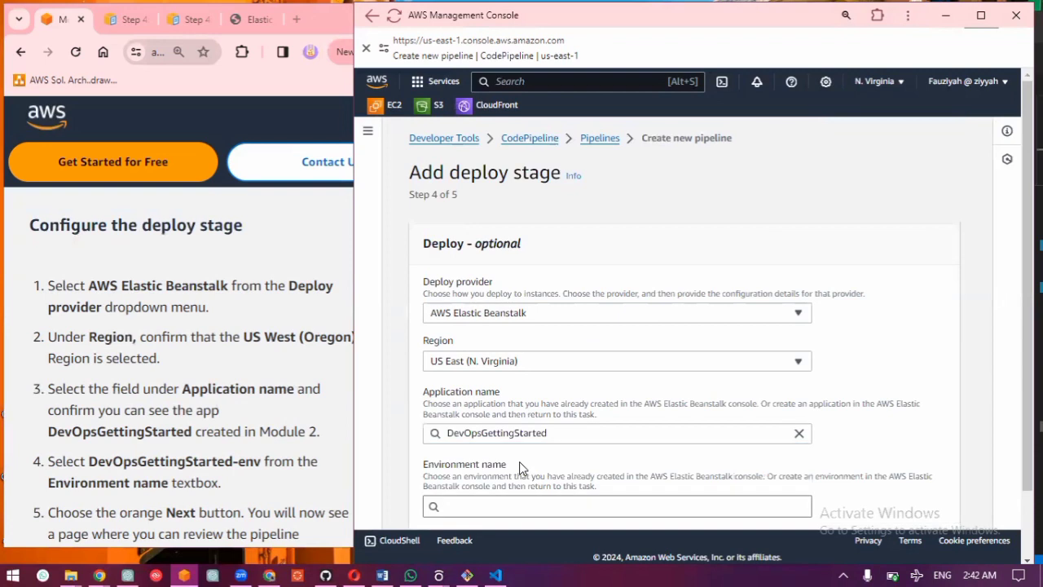
pyautogui.scroll(-2, 519, 461)
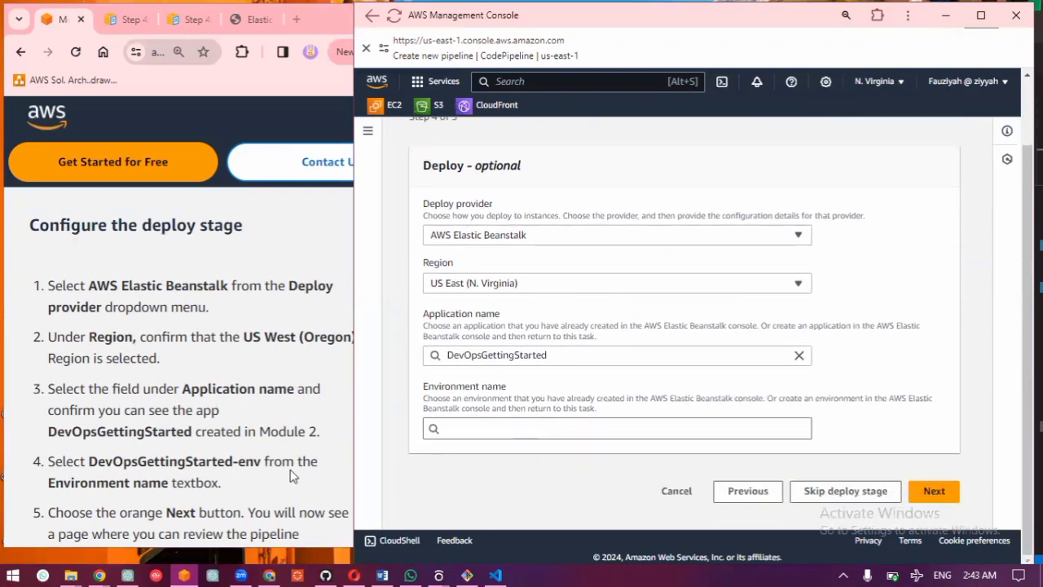
pyautogui.scroll(-3, 291, 477)
pyautogui.click(469, 430)
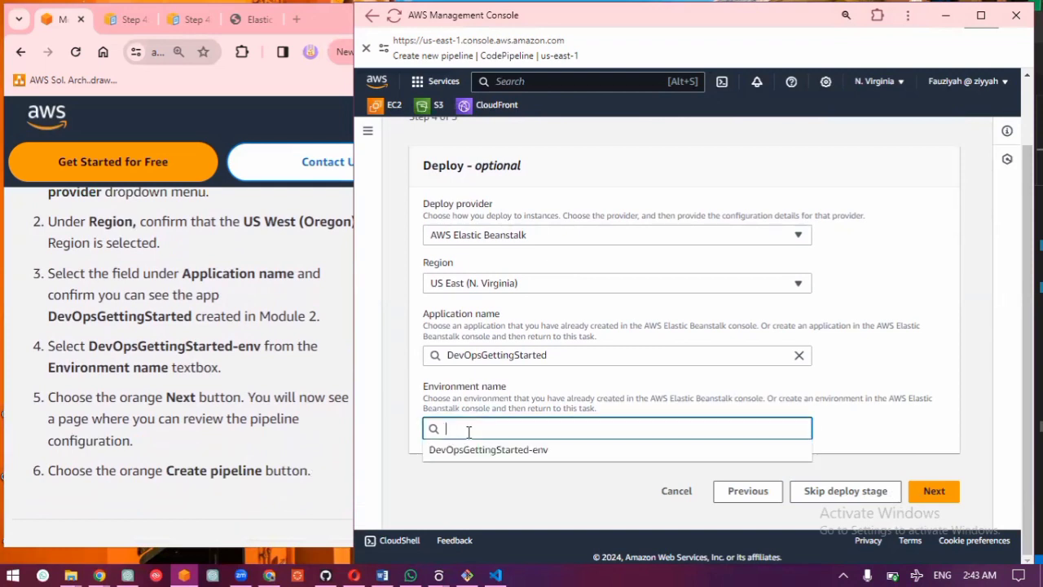
pyautogui.click(475, 449)
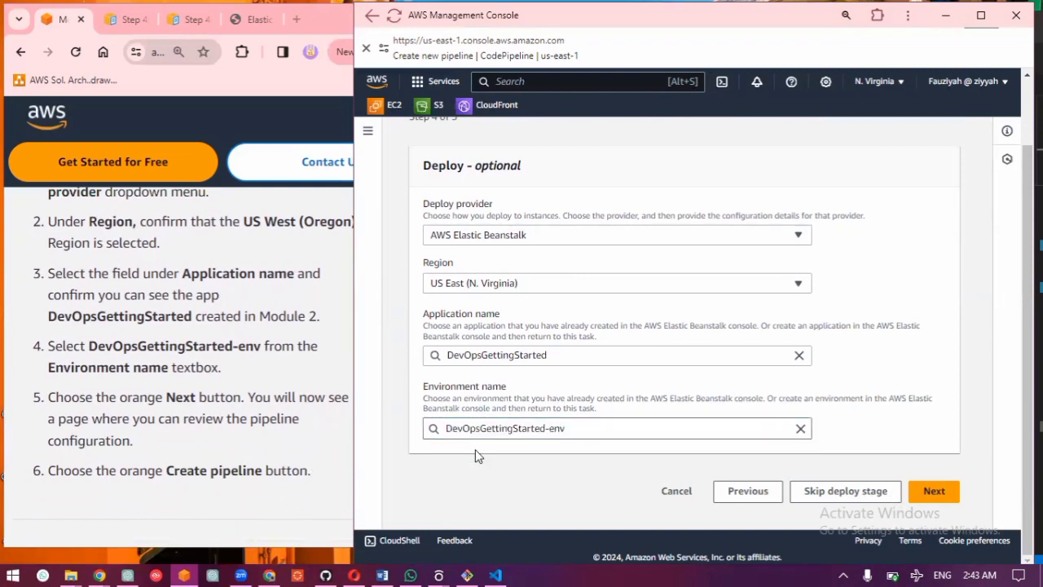
# Step: Continue to the review page, check the pipeline configuration and create the pipeline
pyautogui.click(948, 491)
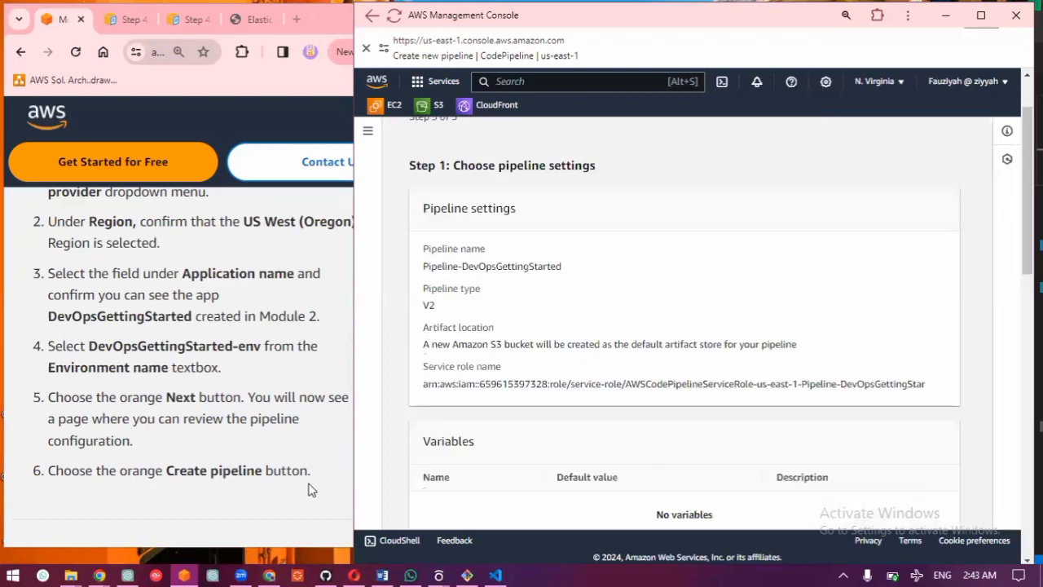
pyautogui.scroll(-15, 546, 450)
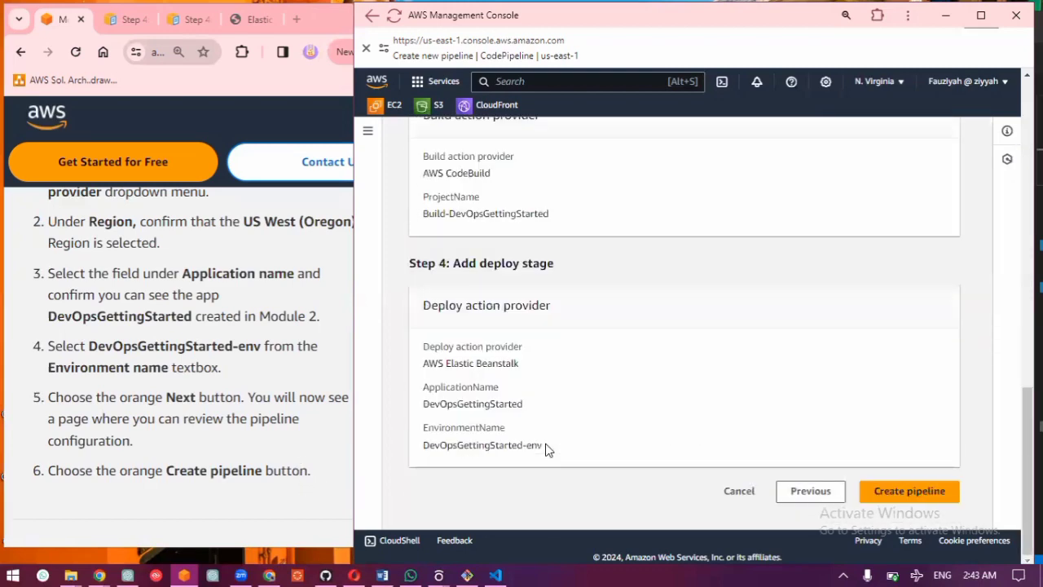
pyautogui.click(898, 489)
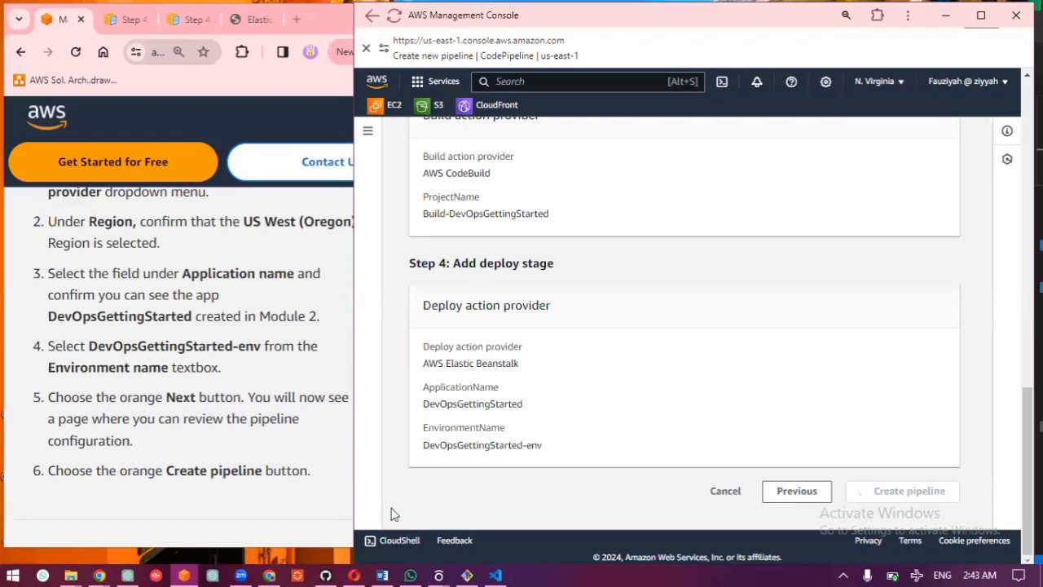
# Step: Expand the guide's Watch first pipeline execution section and follow the progress of the pipeline's Source, Build and Deploy stages
pyautogui.scroll(-2, 337, 499)
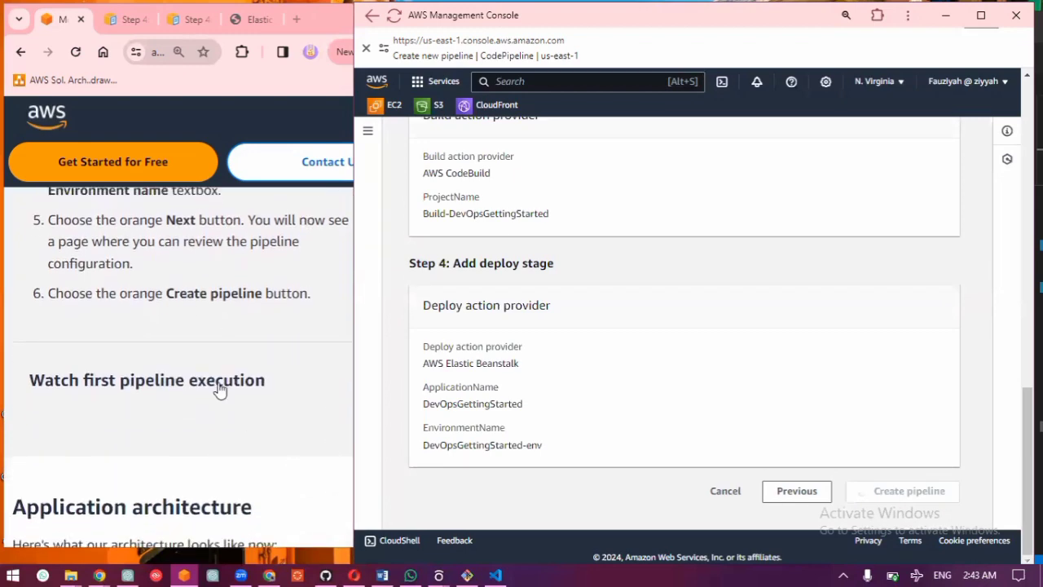
pyautogui.click(219, 389)
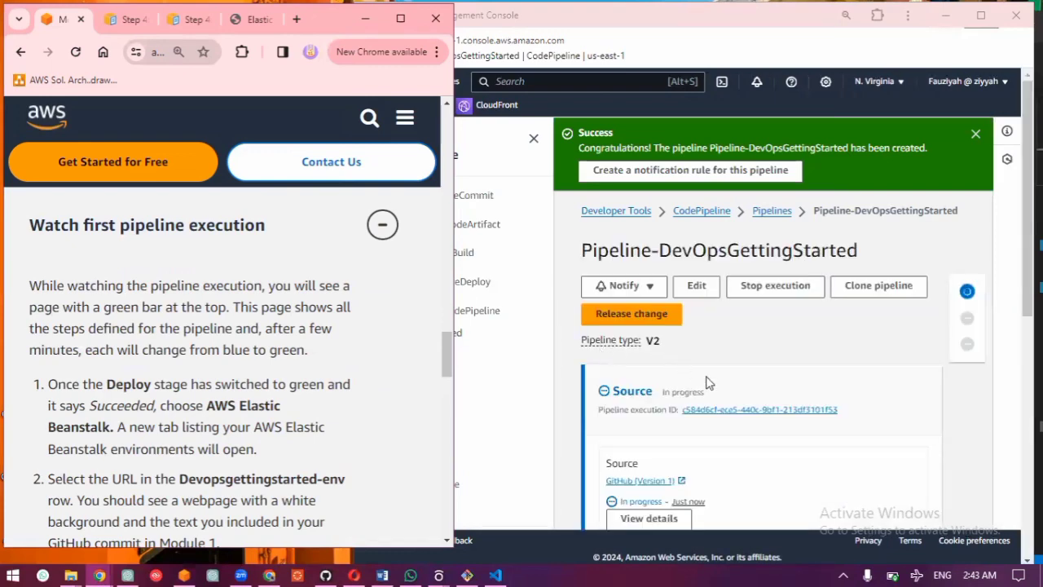
pyautogui.scroll(-5, 707, 383)
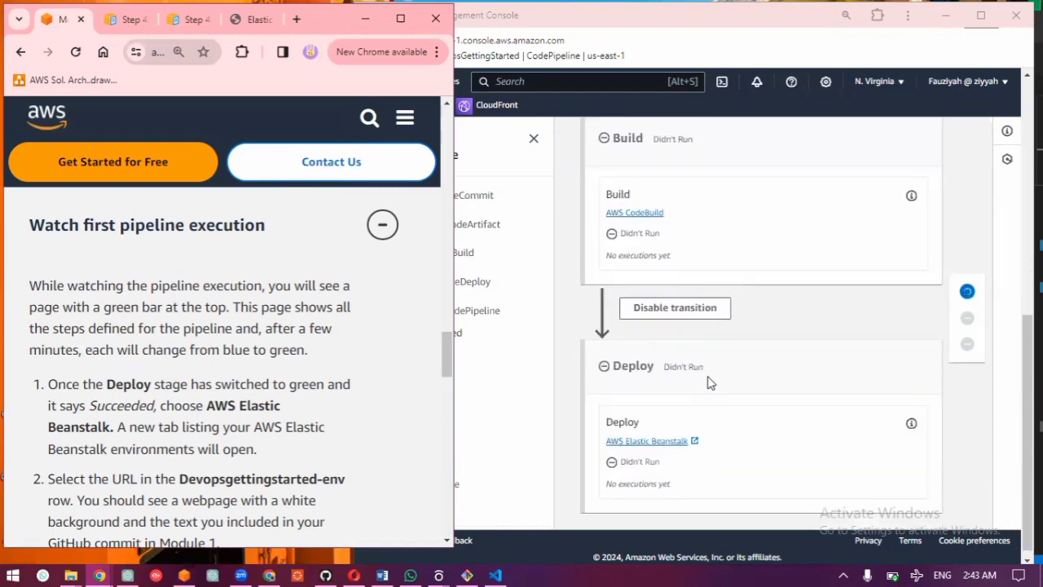
pyautogui.scroll(6, 707, 383)
pyautogui.scroll(-5, 707, 383)
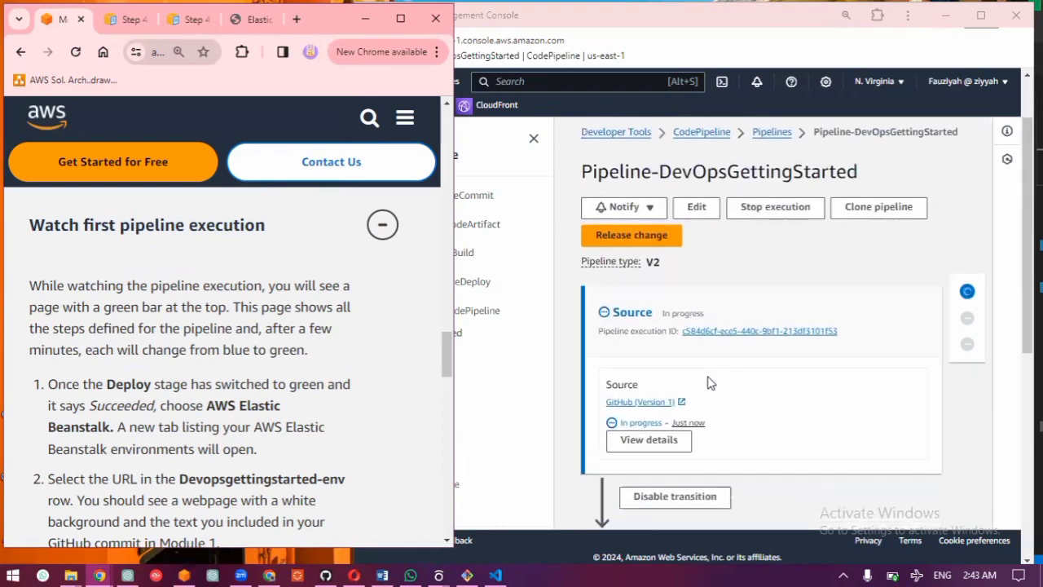
pyautogui.scroll(6, 708, 383)
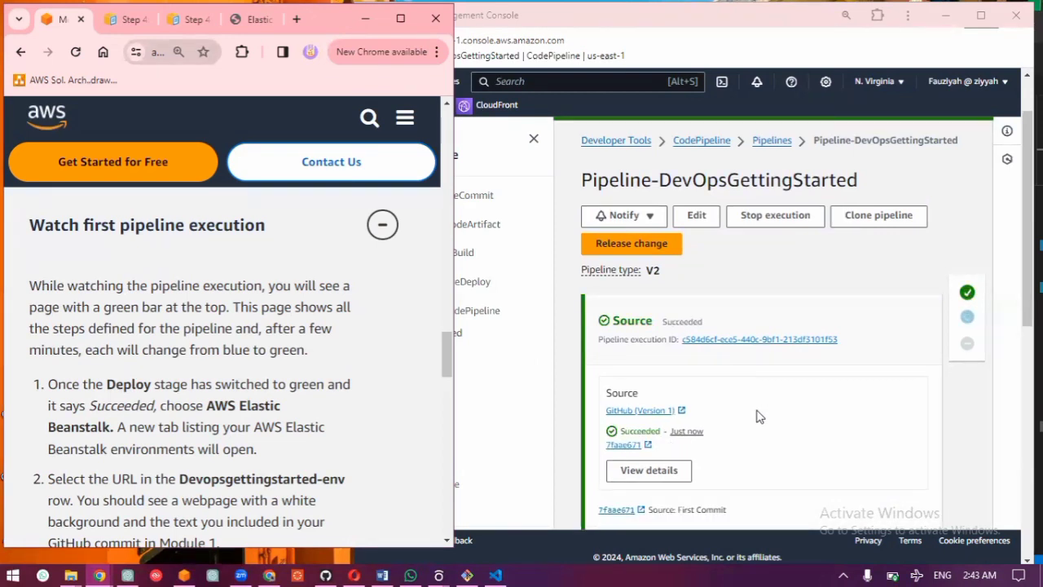
pyautogui.scroll(-4, 758, 417)
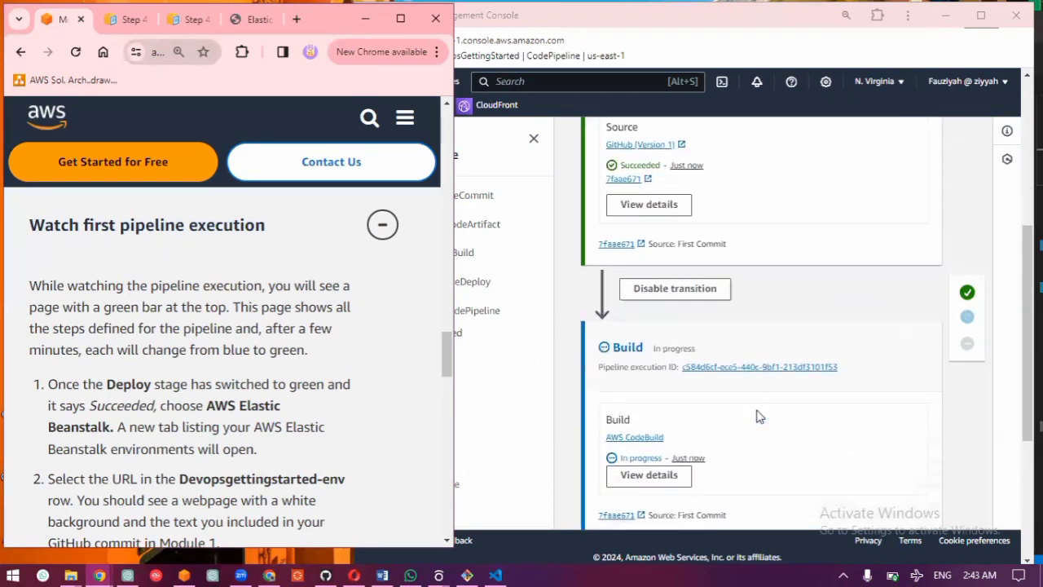
pyautogui.scroll(-1, 758, 416)
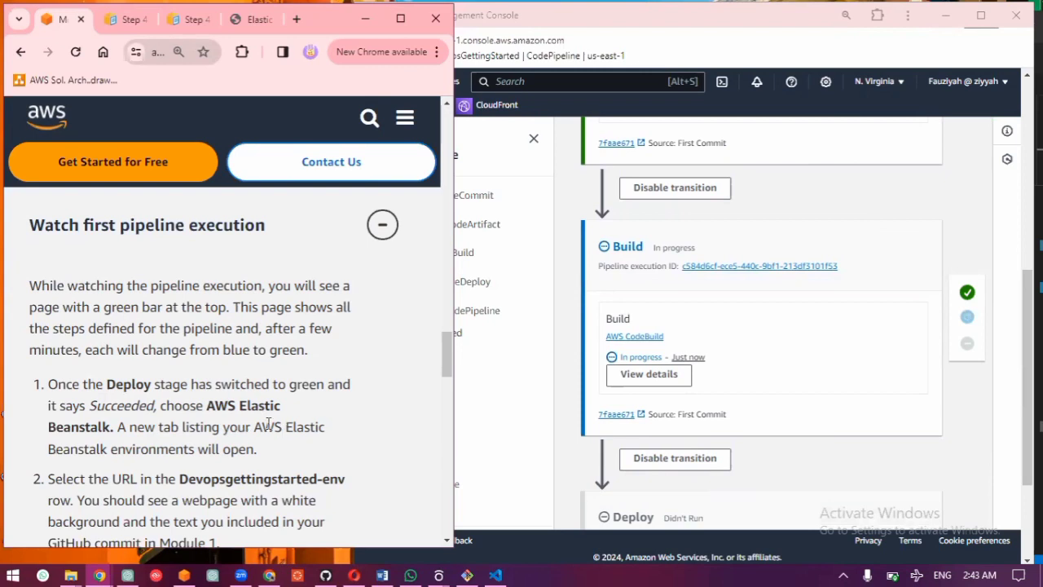
pyautogui.scroll(-1, 268, 423)
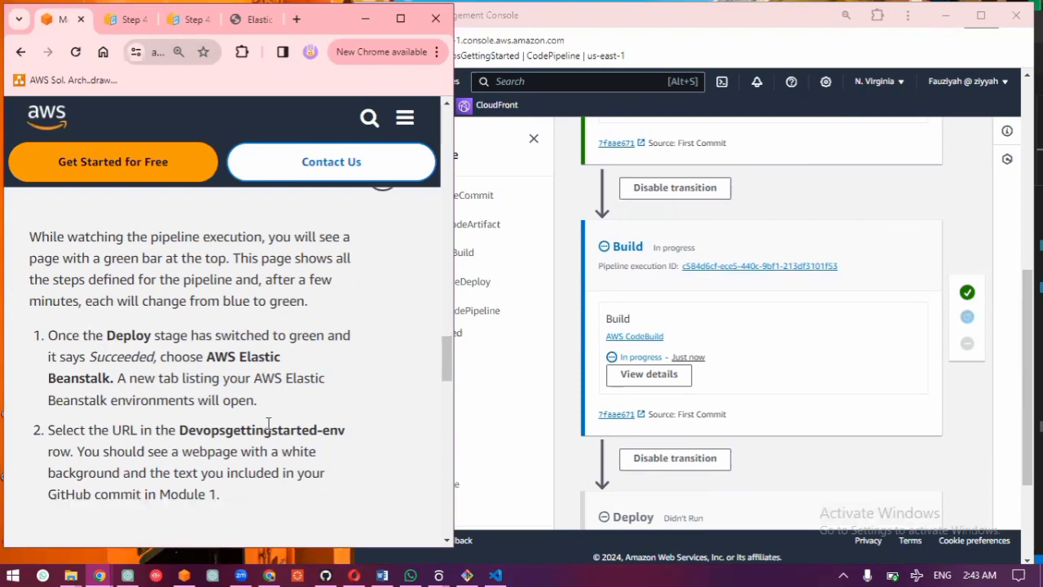
# Step: Read the guide's instructions for after deployment and monitor the pipeline's Build and Deploy stages until the run ends
pyautogui.scroll(-2, 268, 423)
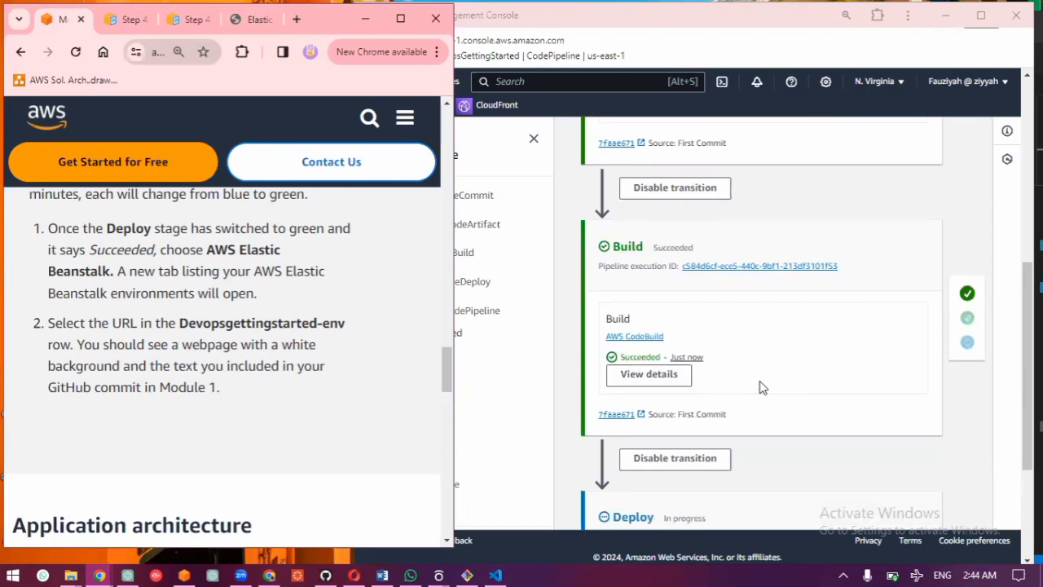
pyautogui.scroll(-3, 762, 388)
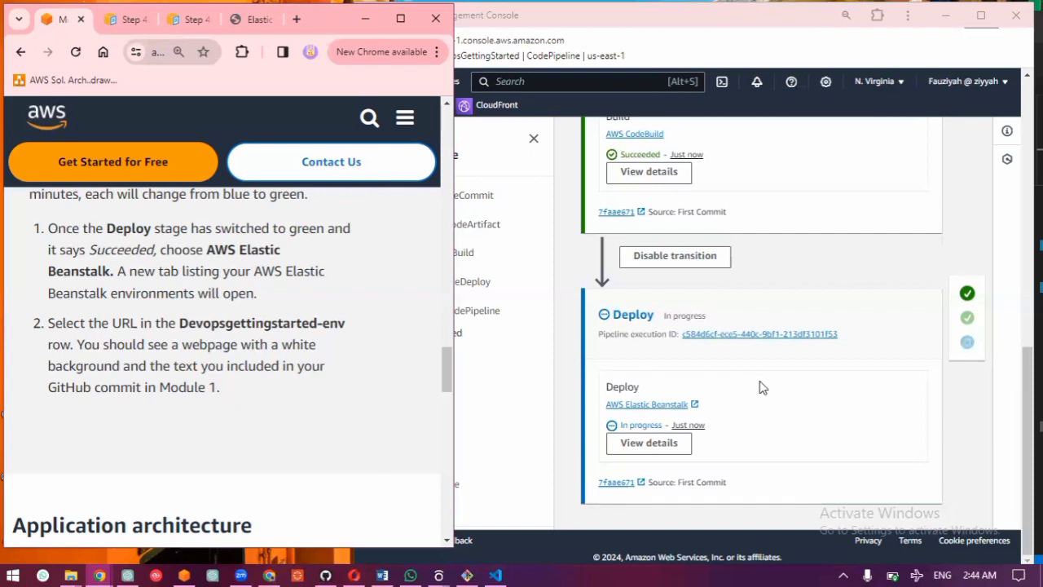
pyautogui.click(778, 320)
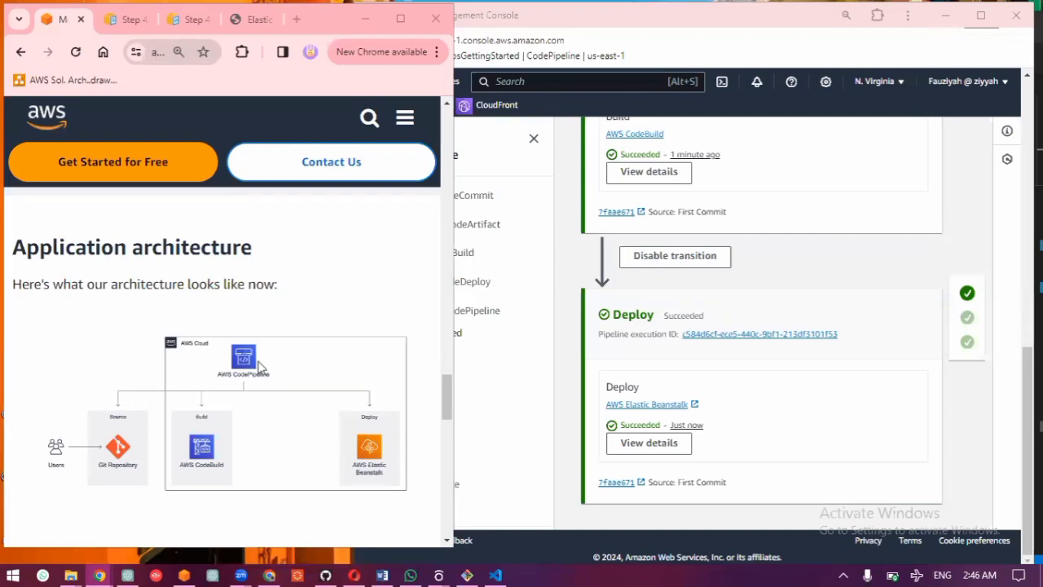
pyautogui.scroll(1, 258, 367)
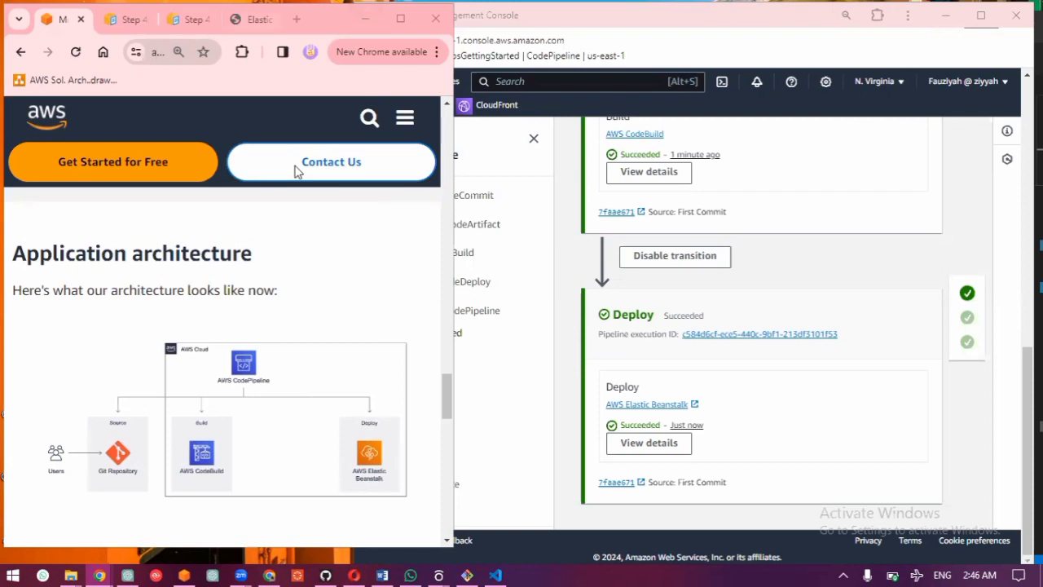
# Step: Reload the Elastic Beanstalk environment's web page and check it against the result described in the guide's Watch first pipeline execution section
pyautogui.click(253, 18)
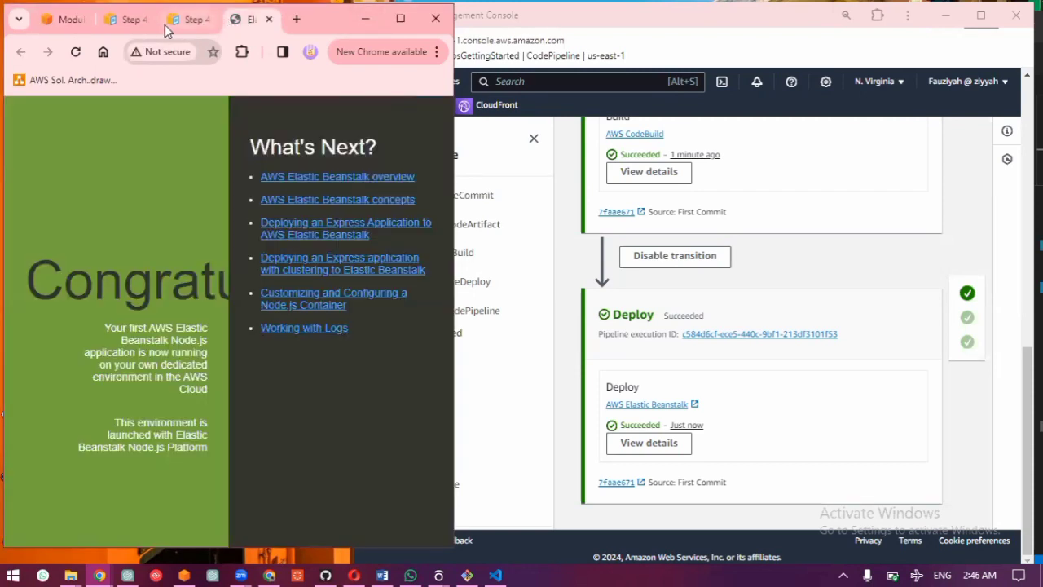
pyautogui.click(64, 52)
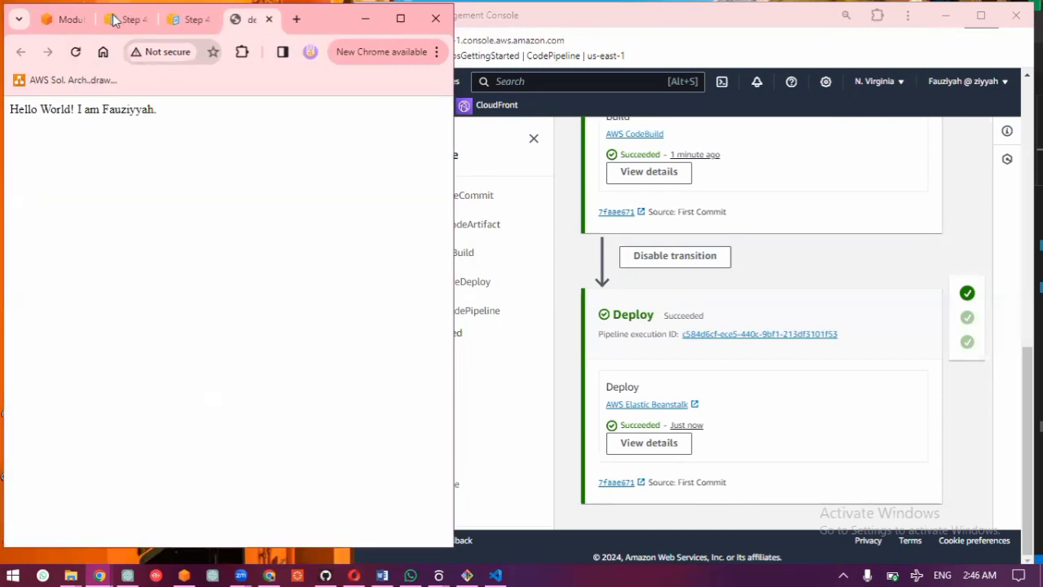
pyautogui.click(73, 27)
pyautogui.scroll(-5, 190, 311)
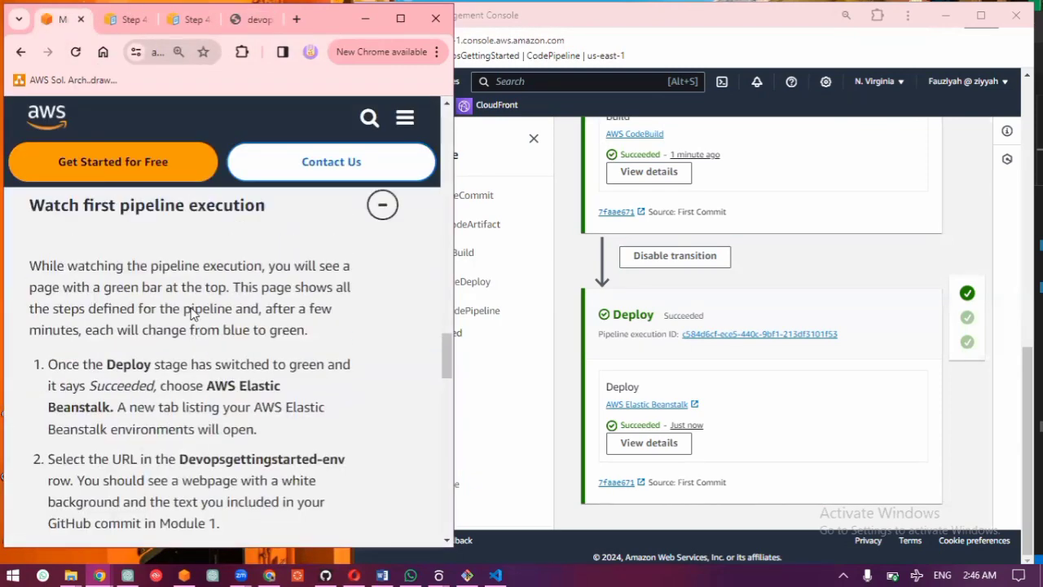
pyautogui.scroll(-2, 190, 308)
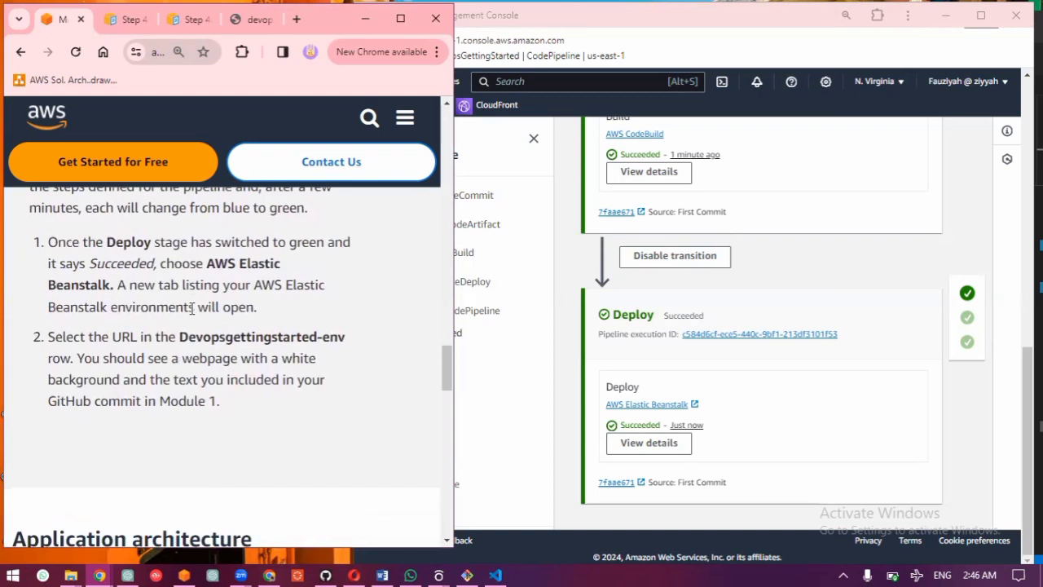
pyautogui.scroll(-4, 202, 306)
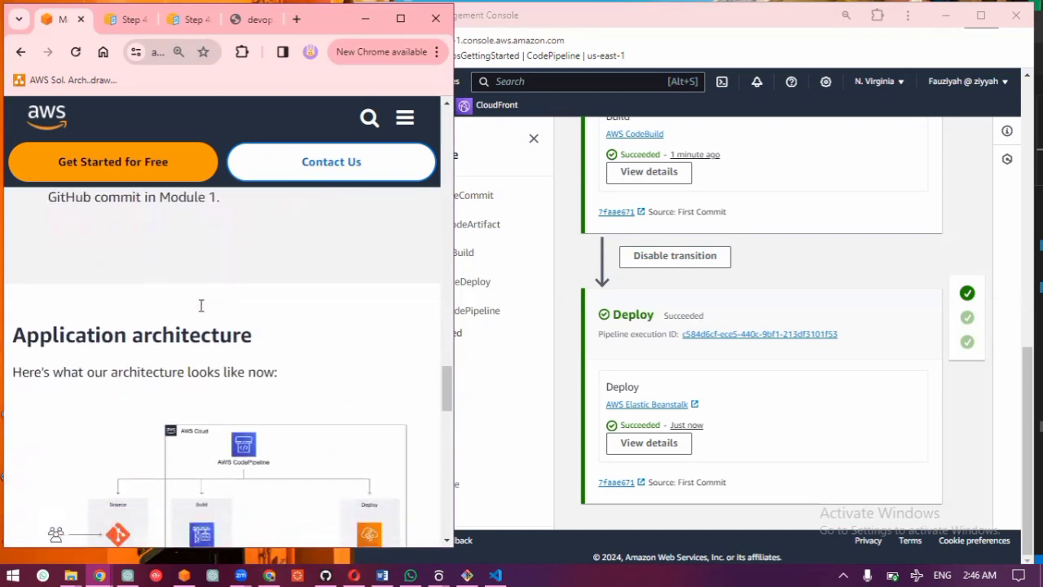
pyautogui.click(236, 18)
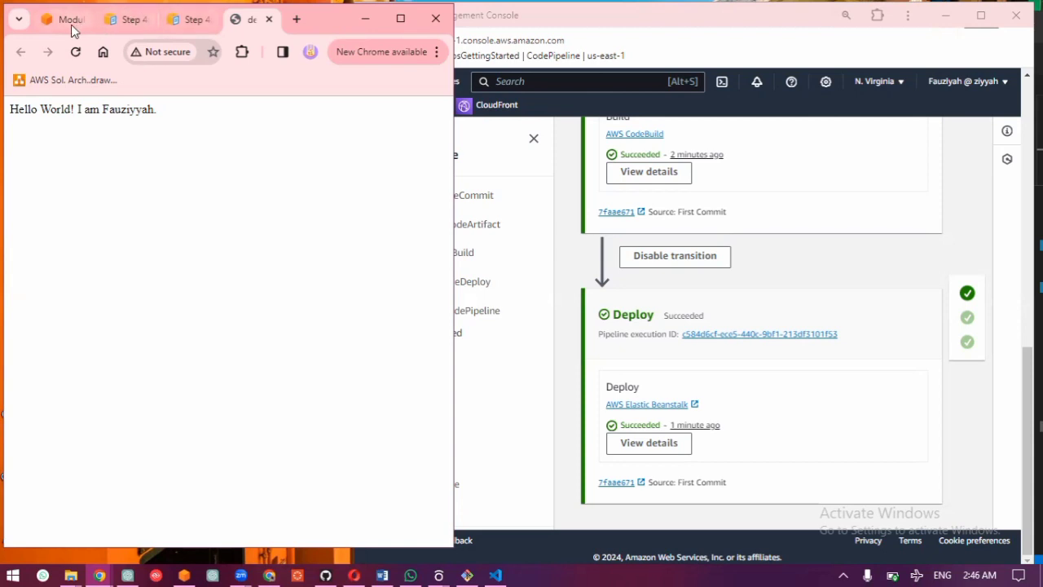
# Step: Review the guide's Application architecture section and open Module Five, Finalize Pipeline and Test
pyautogui.moveTo(71, 31)
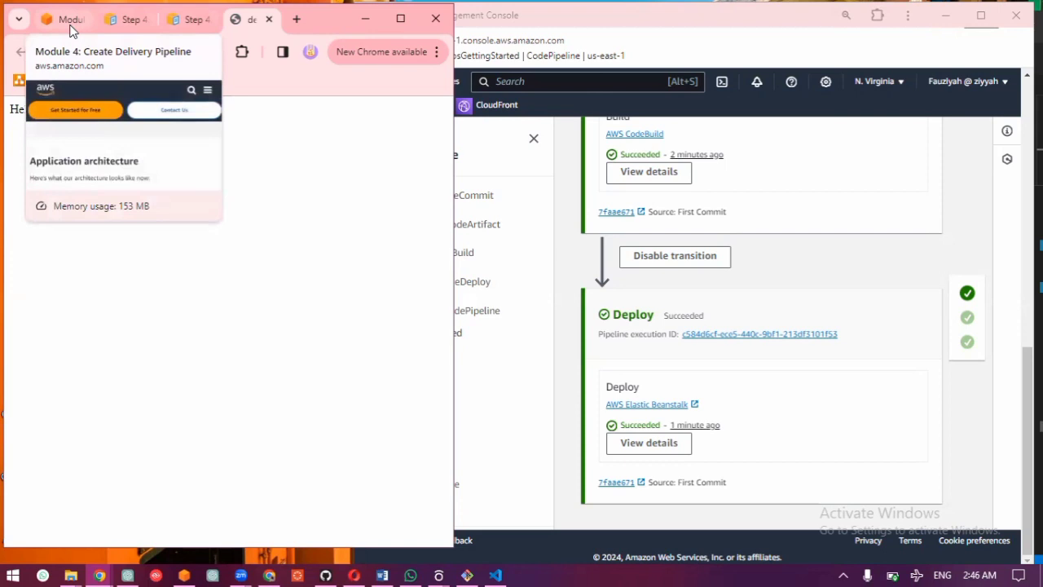
pyautogui.click(70, 26)
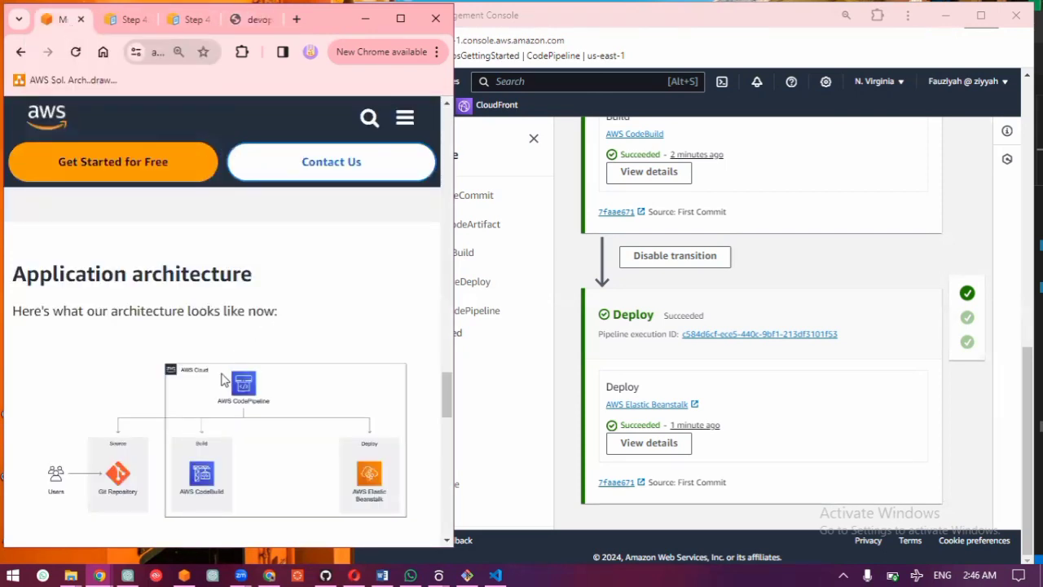
pyautogui.scroll(-1, 163, 391)
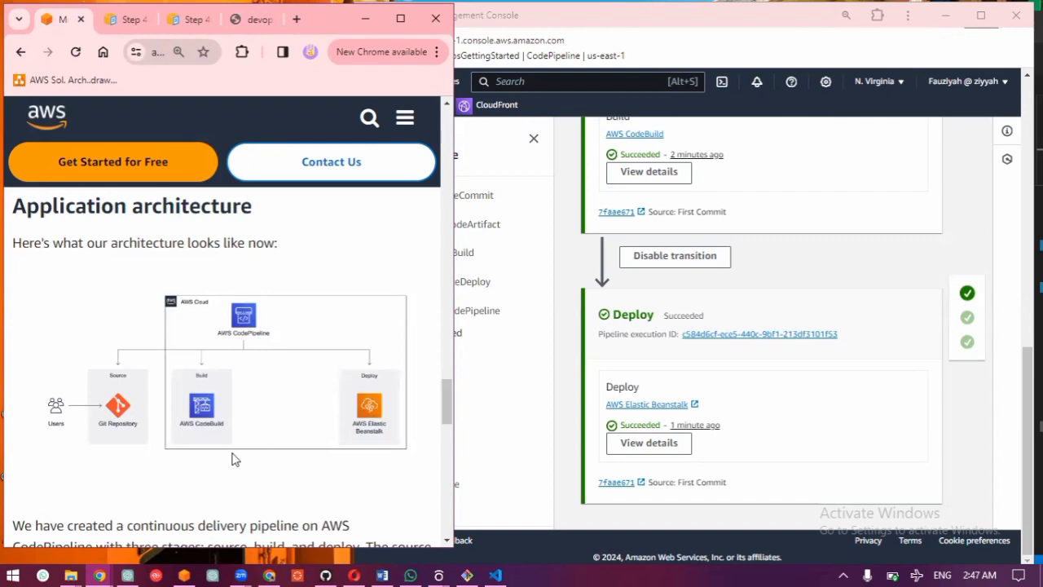
pyautogui.scroll(-7, 233, 457)
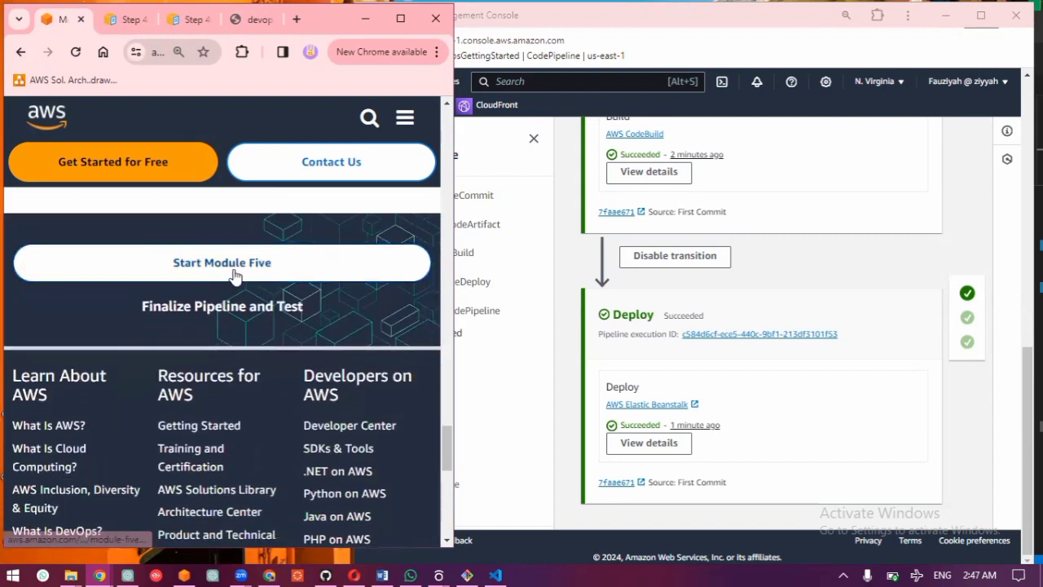
pyautogui.click(233, 274)
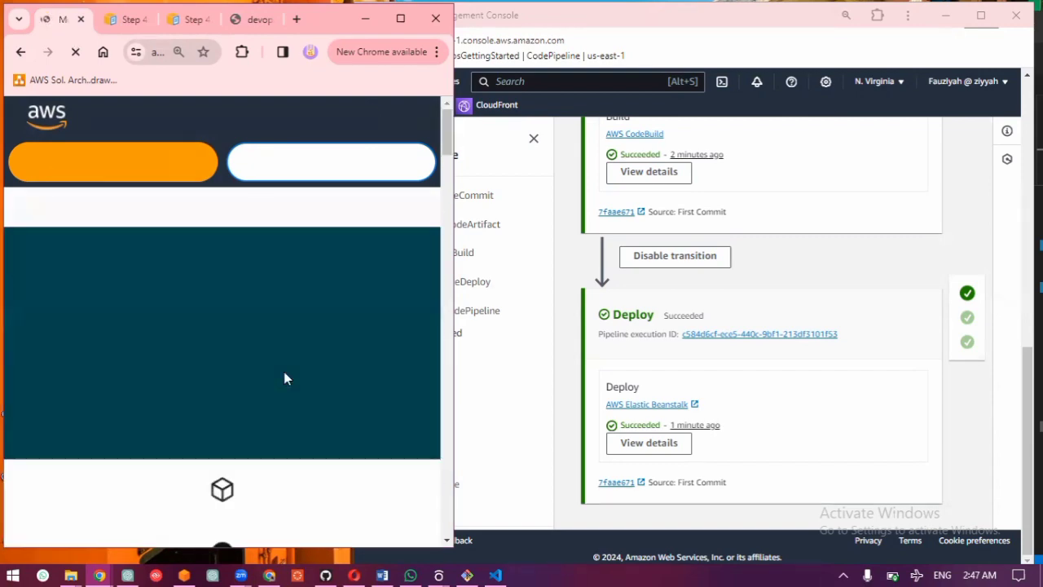
pyautogui.scroll(-6, 285, 377)
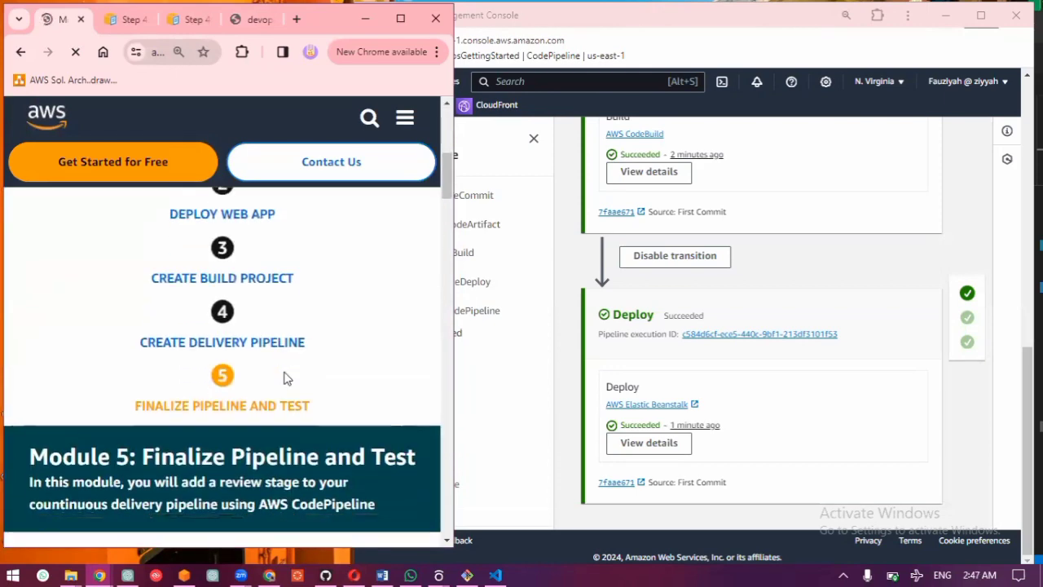
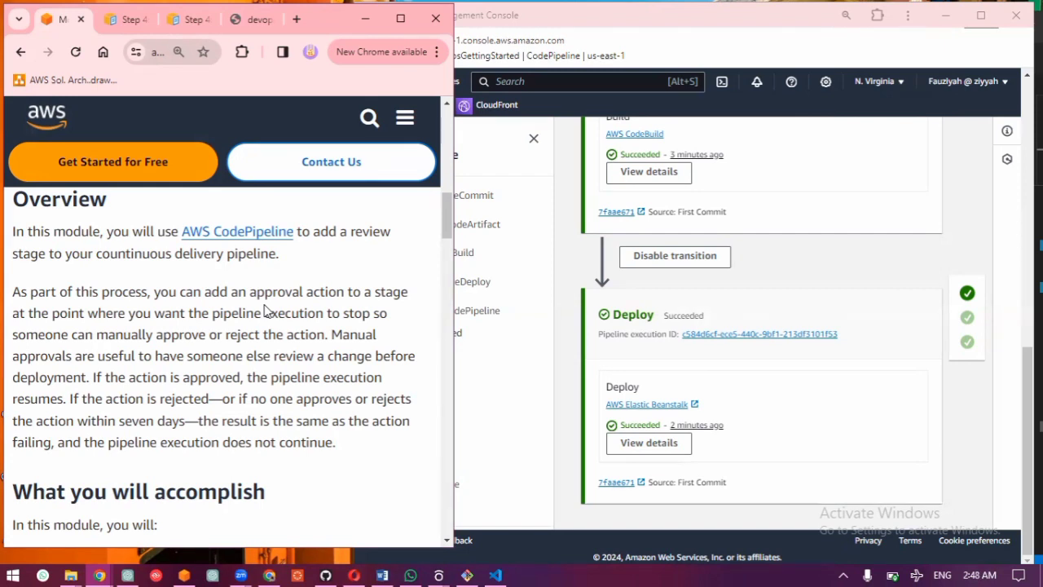
# Step: Read the Module Five overview and key concepts, and expand the guide's Create review stage in pipeline section
pyautogui.scroll(-1, 265, 308)
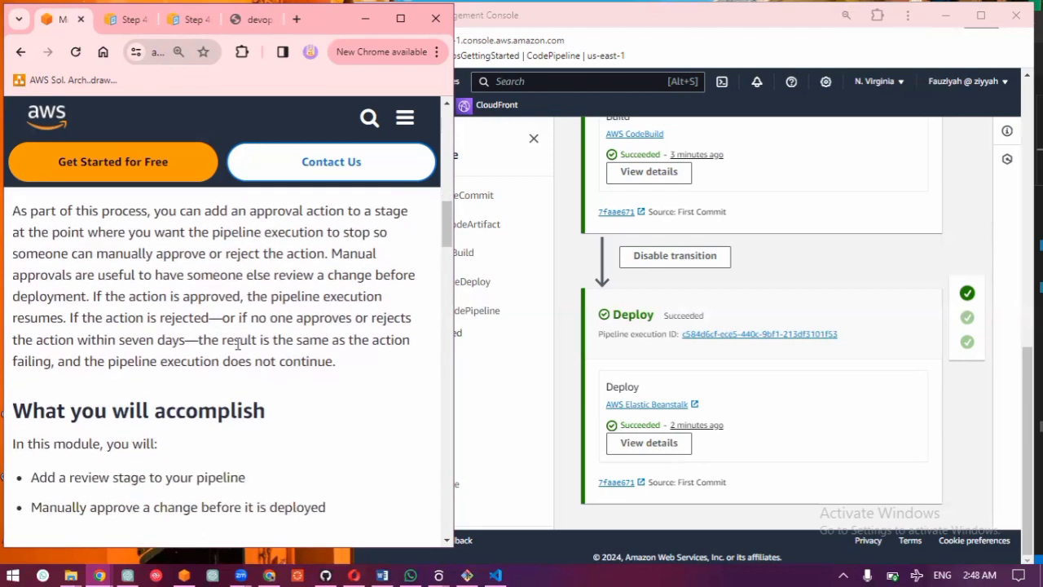
pyautogui.scroll(-1, 238, 345)
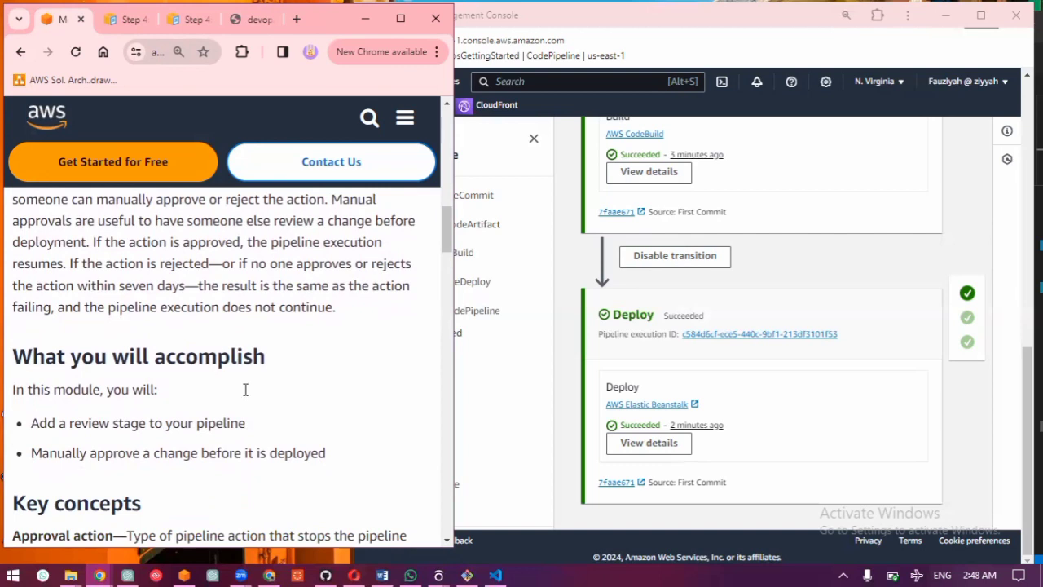
pyautogui.scroll(-7, 166, 394)
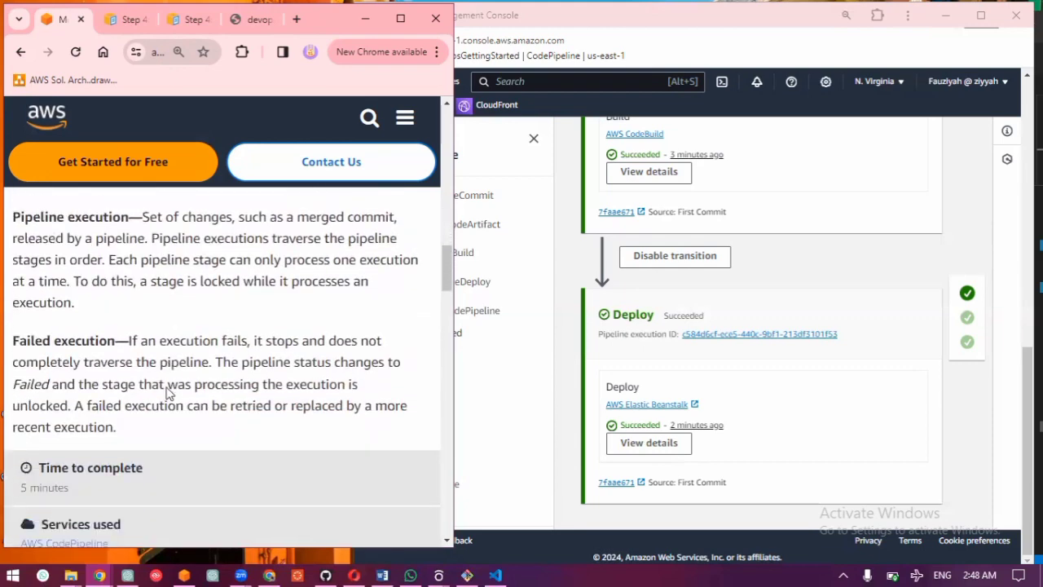
pyautogui.scroll(-4, 166, 394)
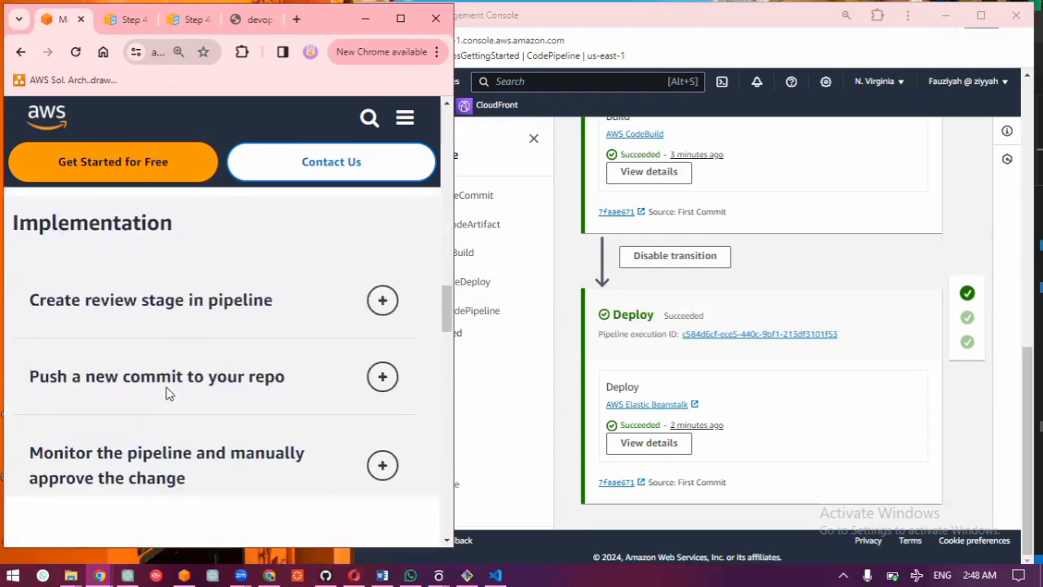
pyautogui.click(204, 292)
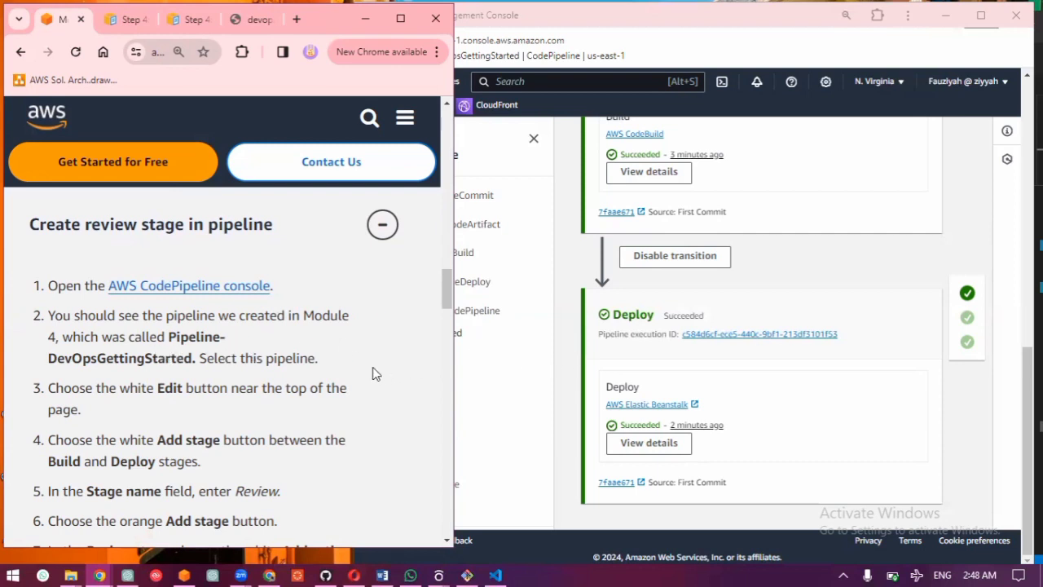
# Step: Open Pipeline-DevOpsGettingStarted for editing and add a stage named Review between the Build and Deploy stages
pyautogui.scroll(8, 738, 190)
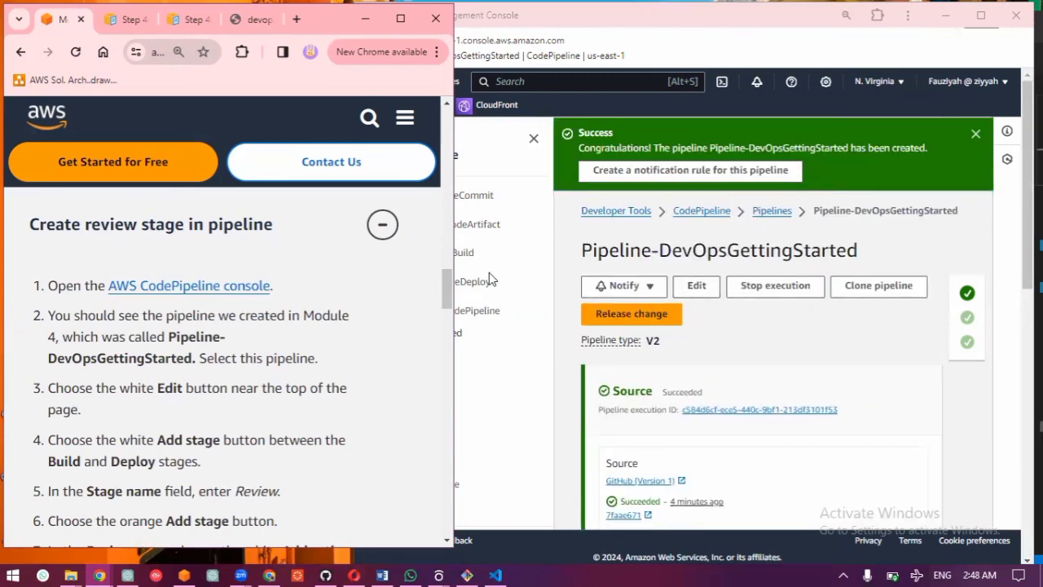
pyautogui.click(699, 286)
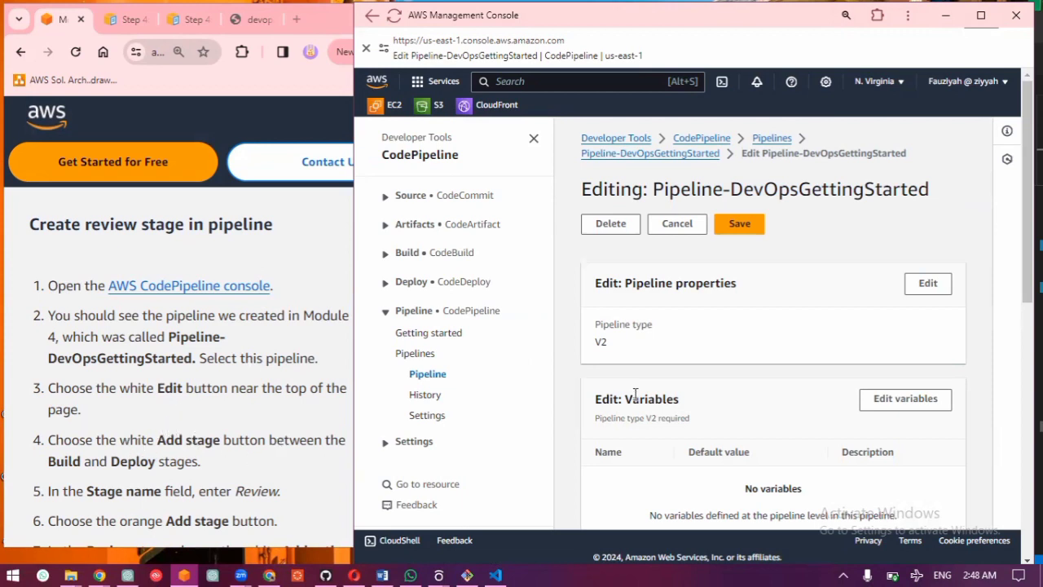
pyautogui.scroll(-2, 634, 396)
pyautogui.scroll(-1, 635, 397)
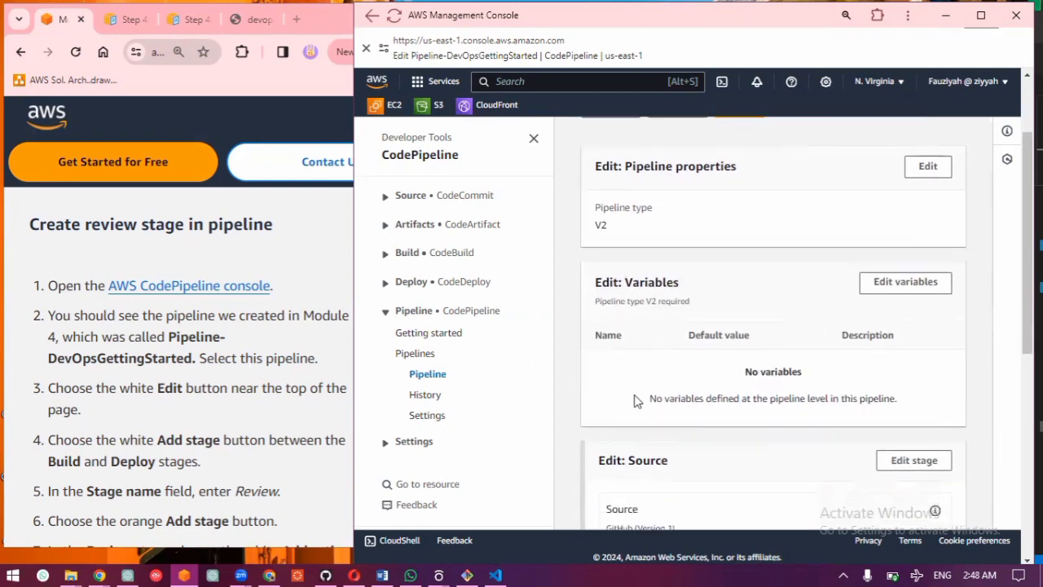
pyautogui.scroll(-10, 636, 398)
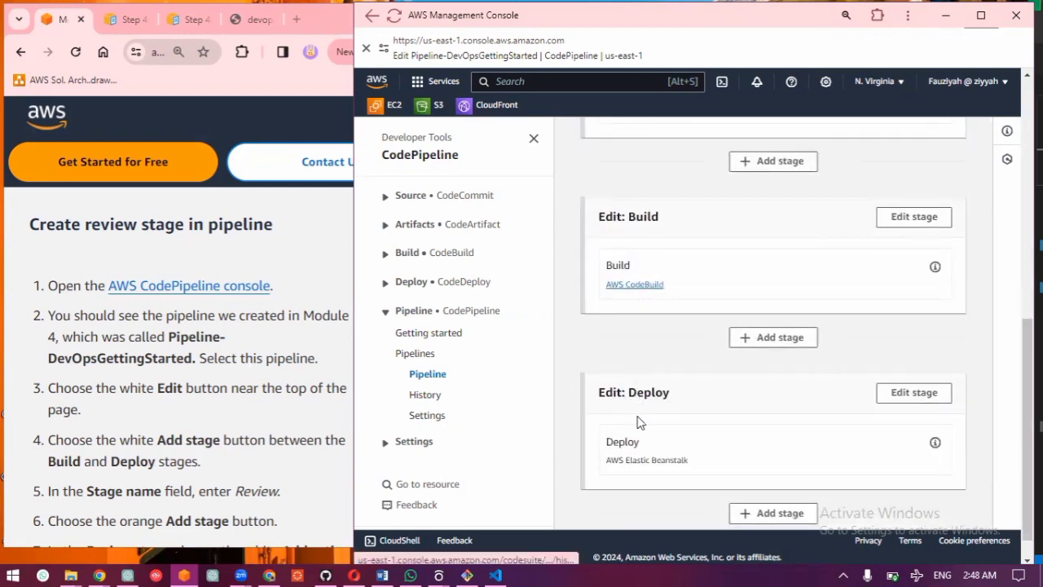
pyautogui.click(772, 337)
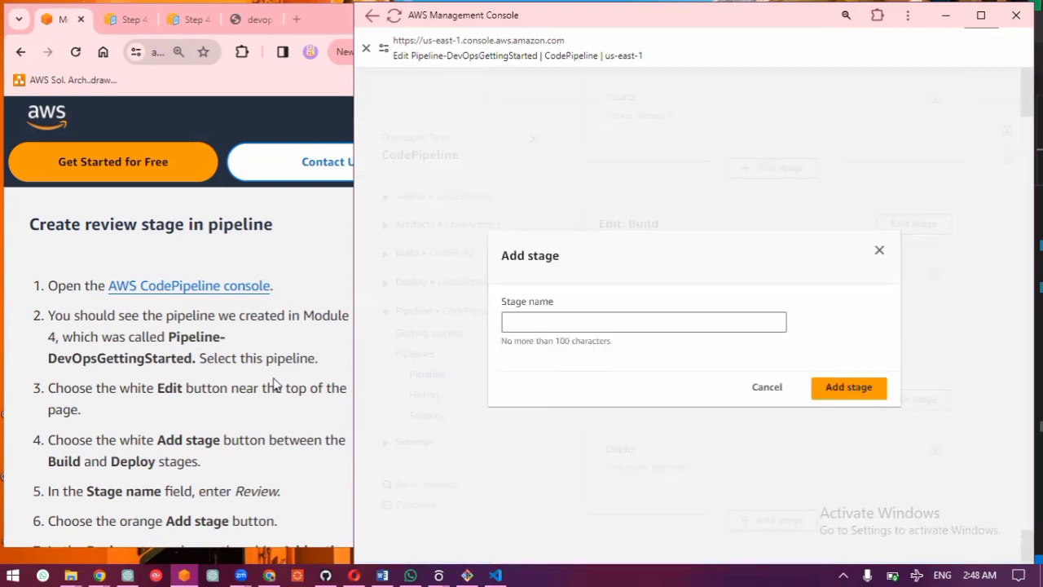
pyautogui.scroll(-1, 276, 385)
pyautogui.scroll(-1, 276, 385)
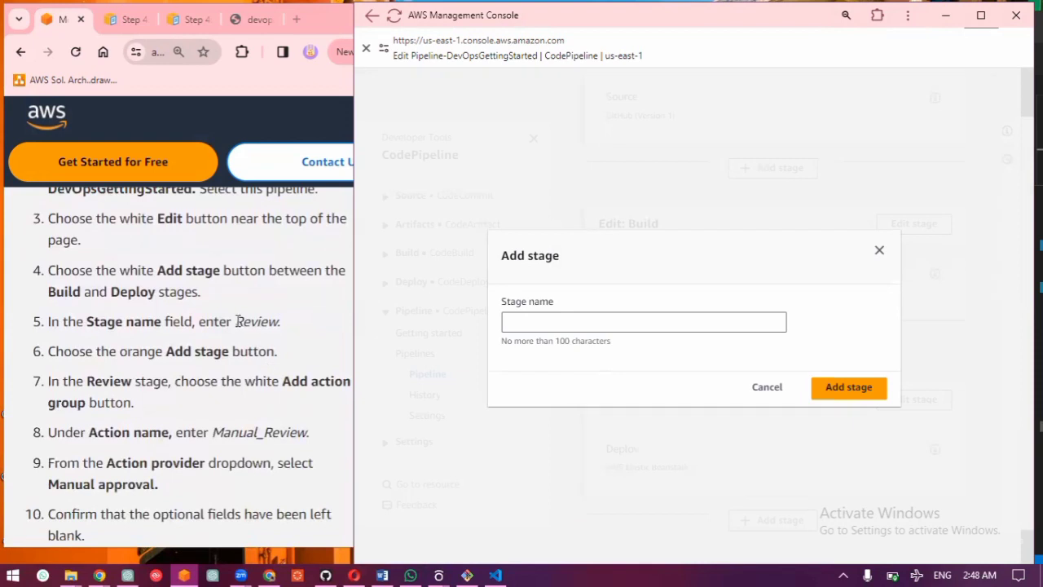
pyautogui.moveTo(237, 321); pyautogui.dragTo(278, 324)
pyautogui.hotkey('ctrl', 'c')
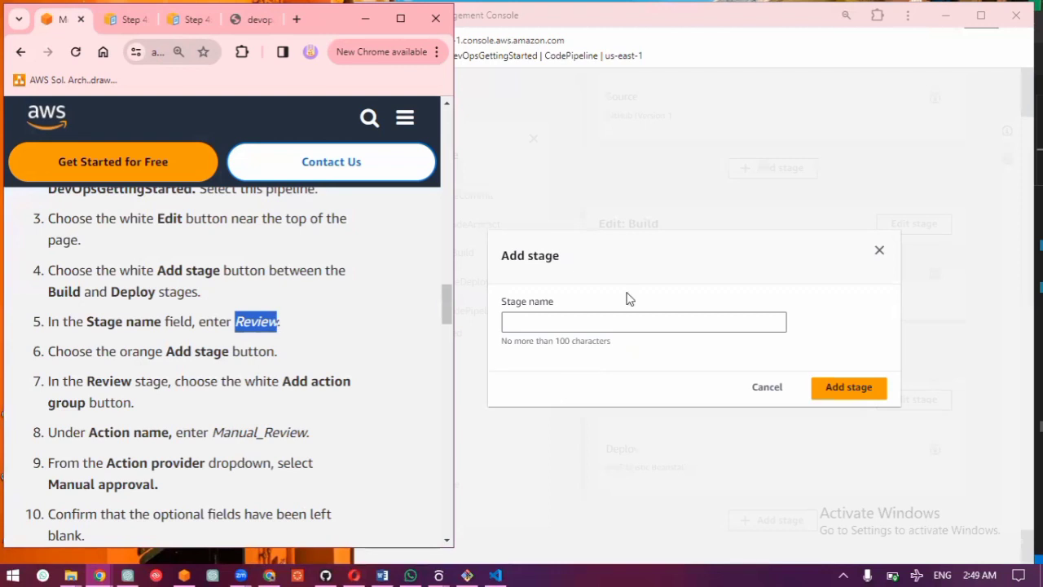
pyautogui.click(609, 324)
pyautogui.hotkey('ctrl', 'v')
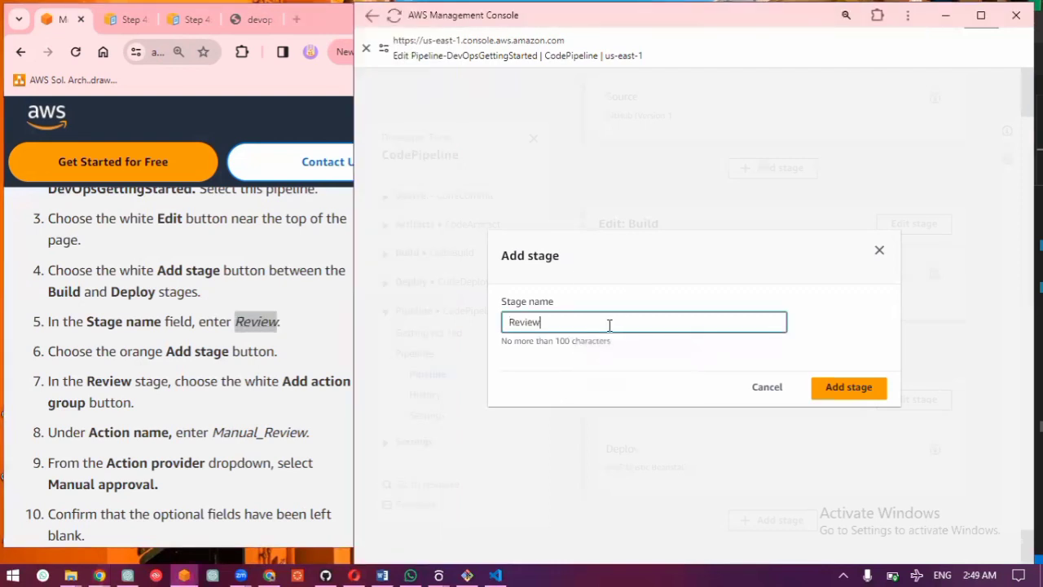
pyautogui.click(849, 389)
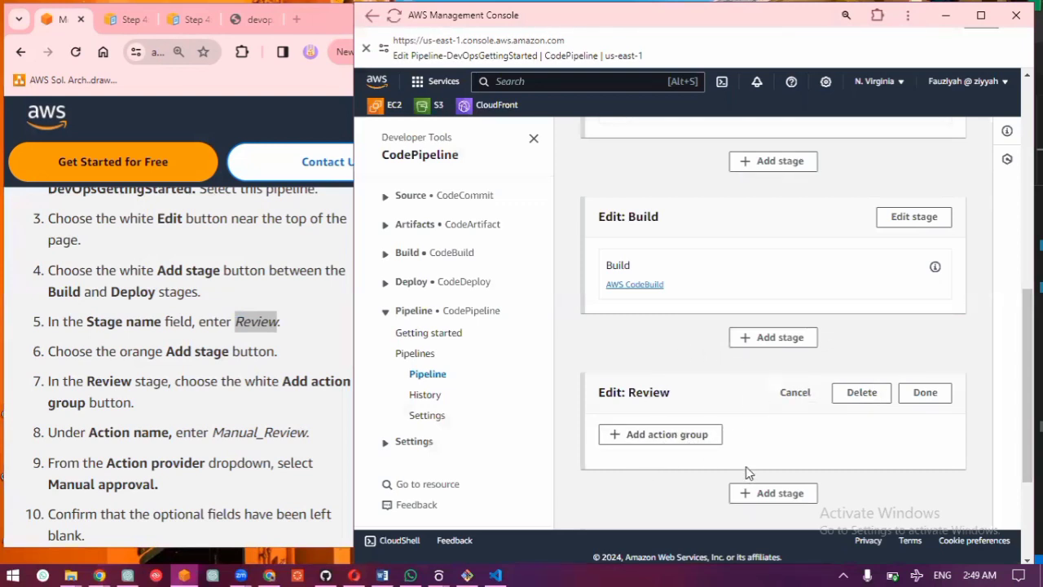
# Step: Add an action named Manual_Review to the Review stage with Manual approval as its provider, leaving the optional fields blank
pyautogui.click(689, 440)
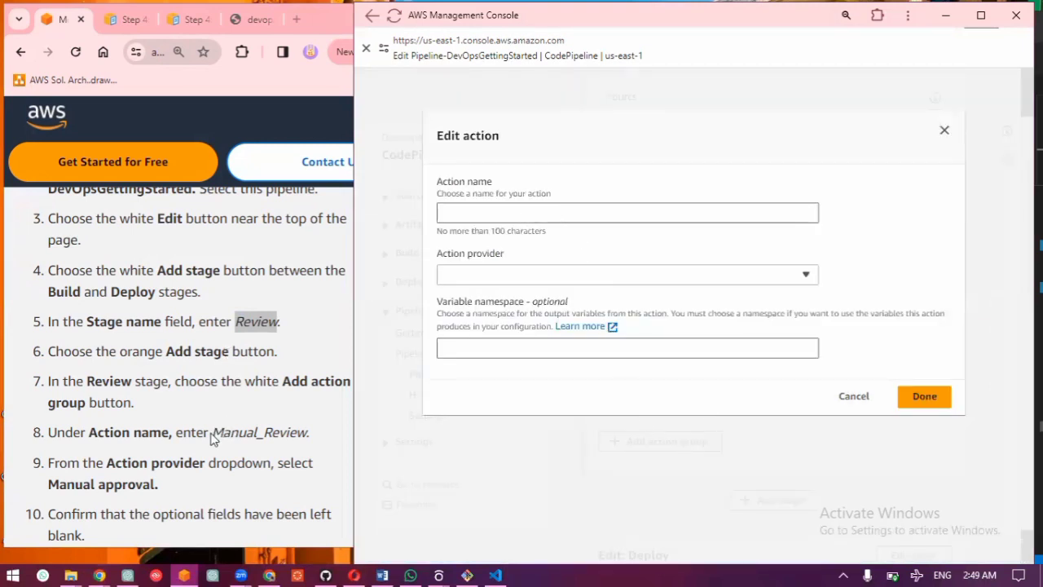
pyautogui.moveTo(212, 433); pyautogui.dragTo(307, 434)
pyautogui.hotkey('ctrl', 'c')
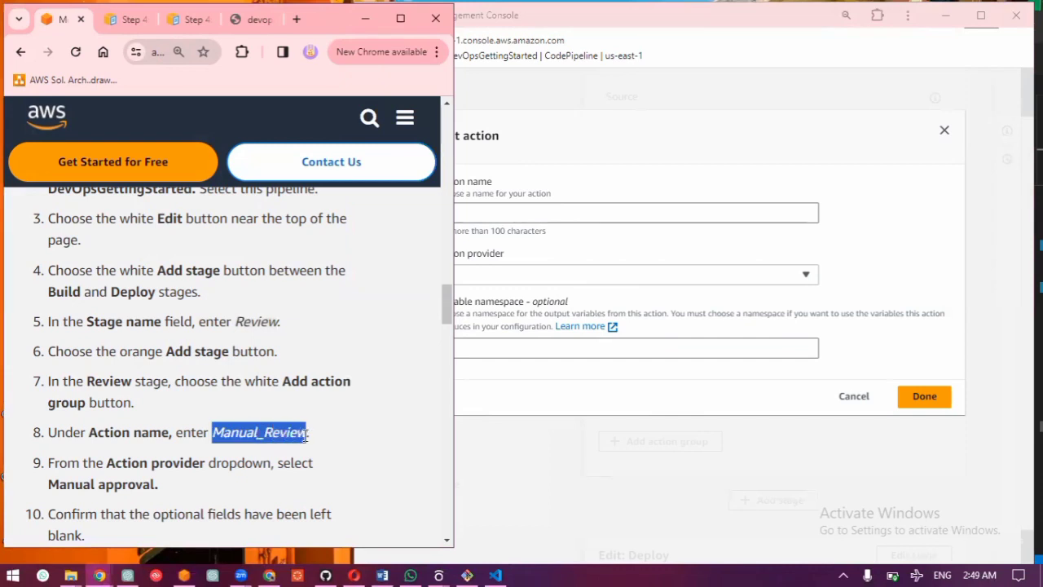
pyautogui.click(735, 212)
pyautogui.hotkey('ctrl', 'v')
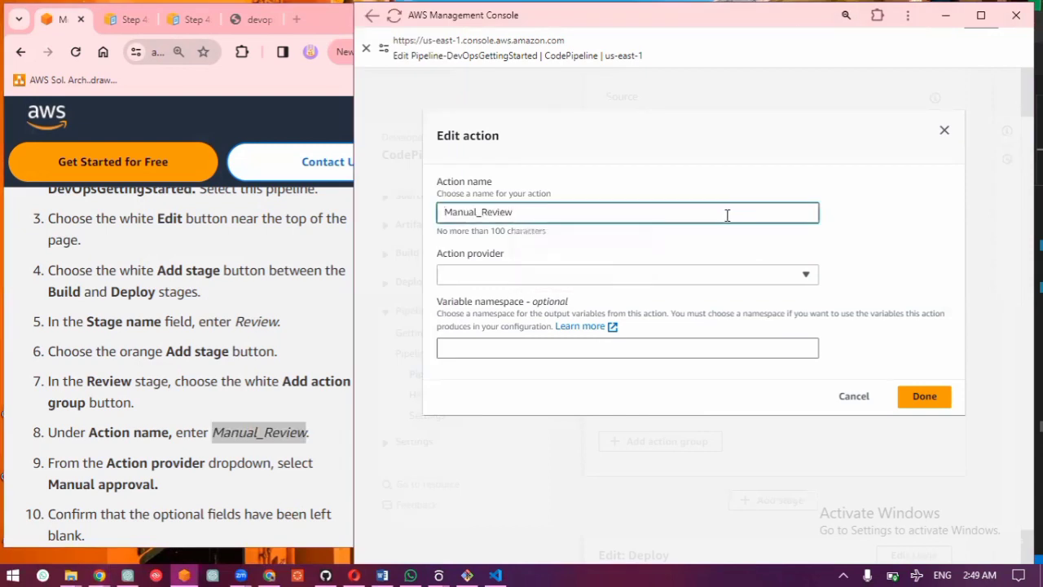
pyautogui.click(634, 281)
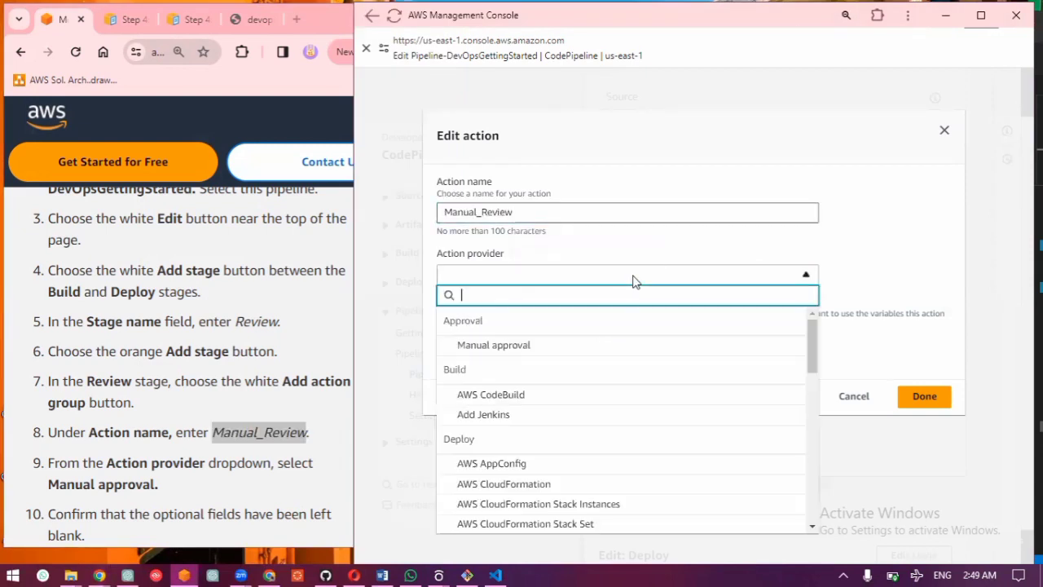
pyautogui.click(583, 360)
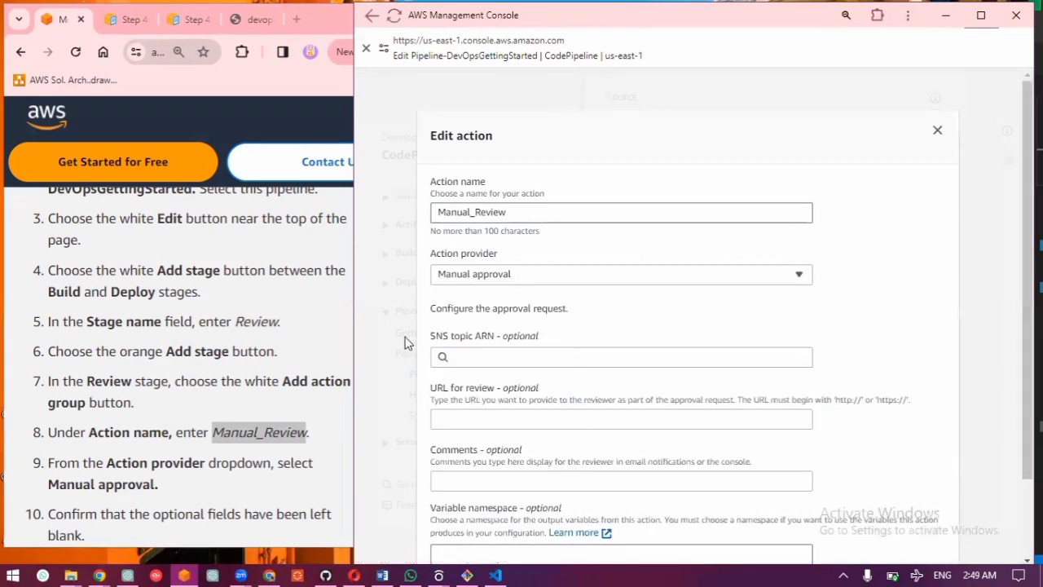
pyautogui.scroll(-1, 311, 370)
pyautogui.scroll(-1, 311, 371)
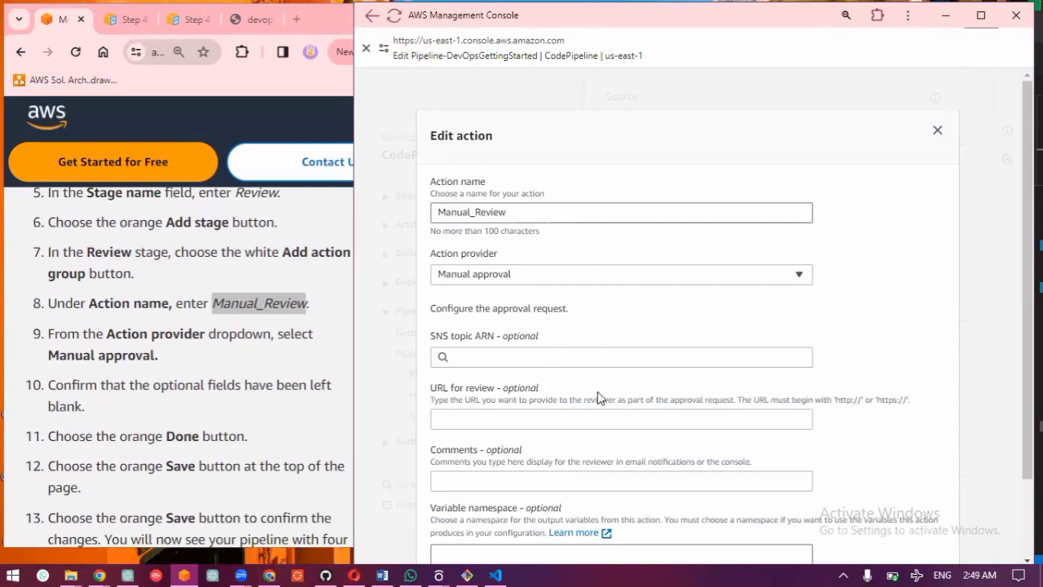
pyautogui.scroll(-2, 597, 395)
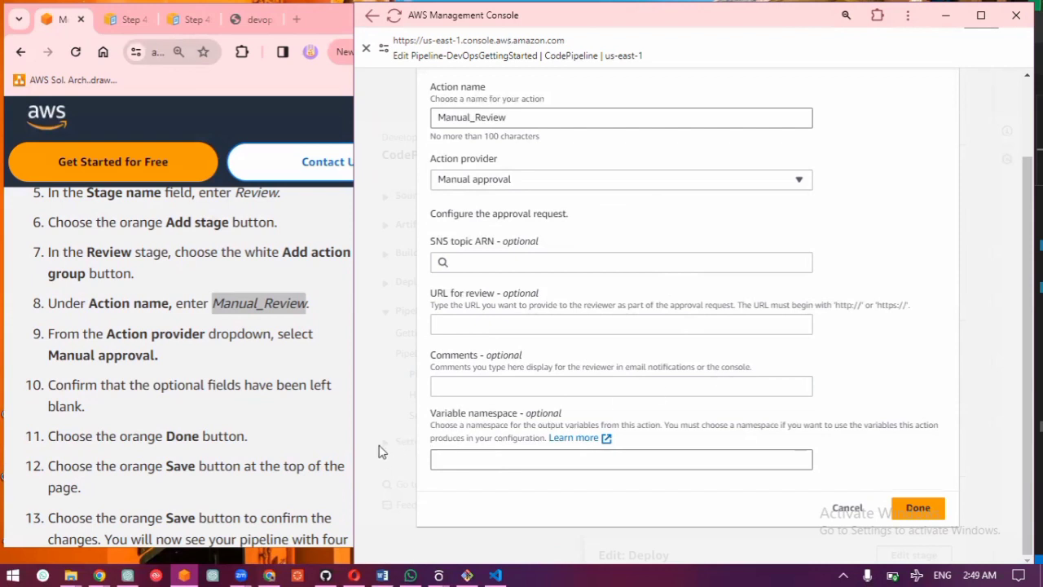
pyautogui.click(914, 508)
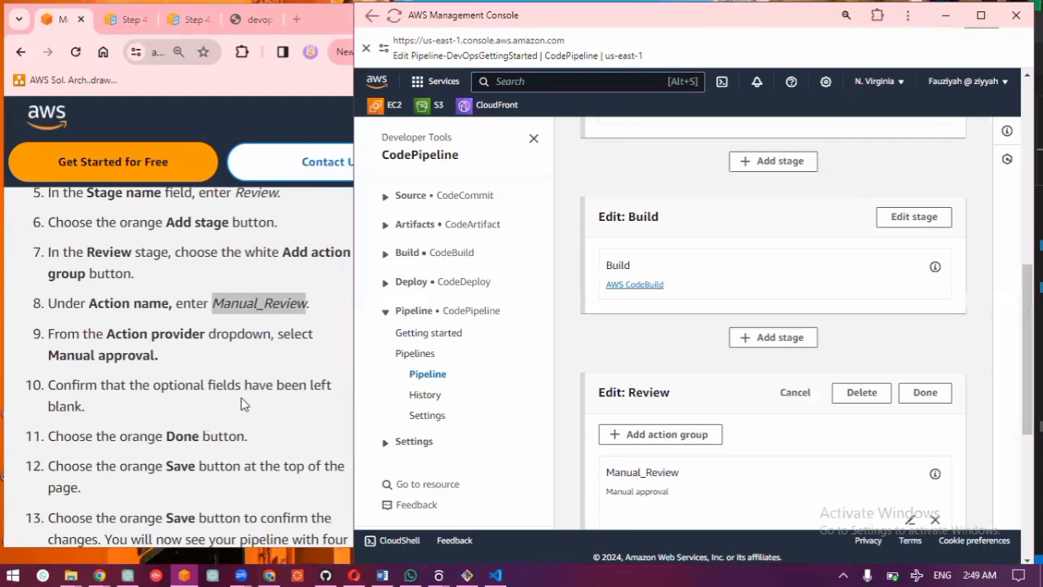
# Step: Save the edited pipeline and confirm the pipeline changes
pyautogui.scroll(-5, 639, 416)
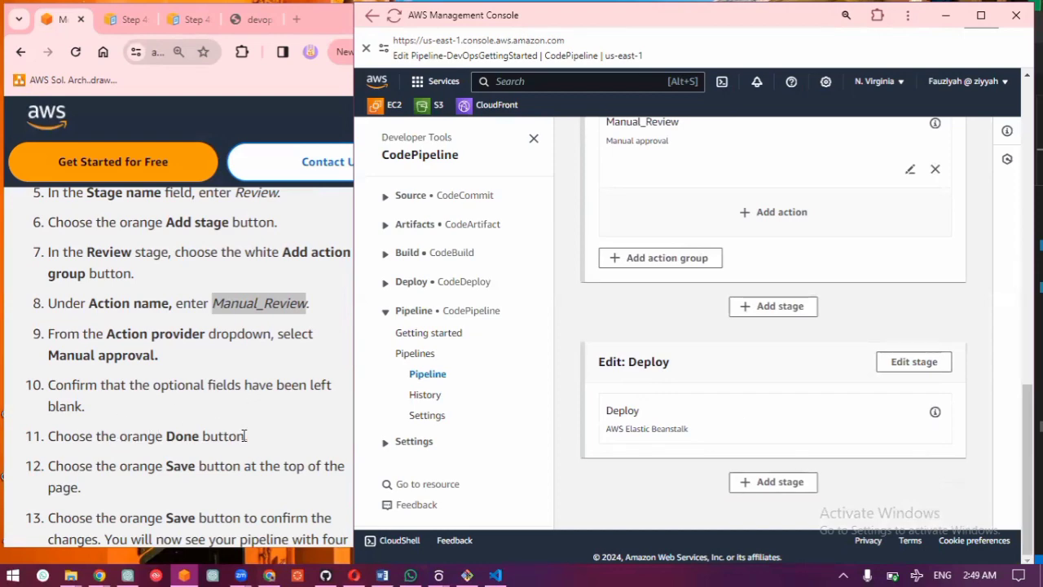
pyautogui.scroll(10, 844, 325)
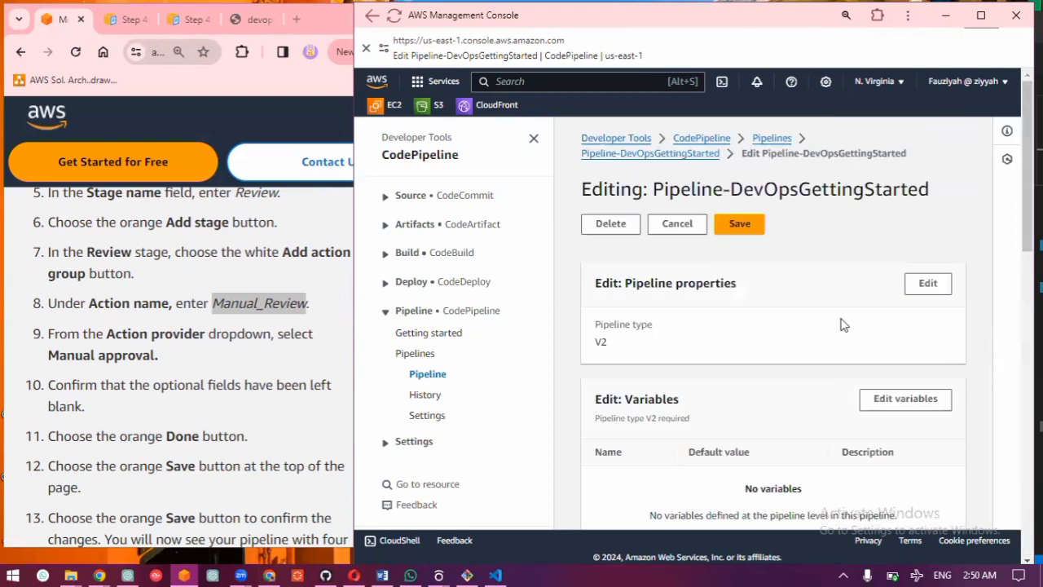
pyautogui.click(755, 225)
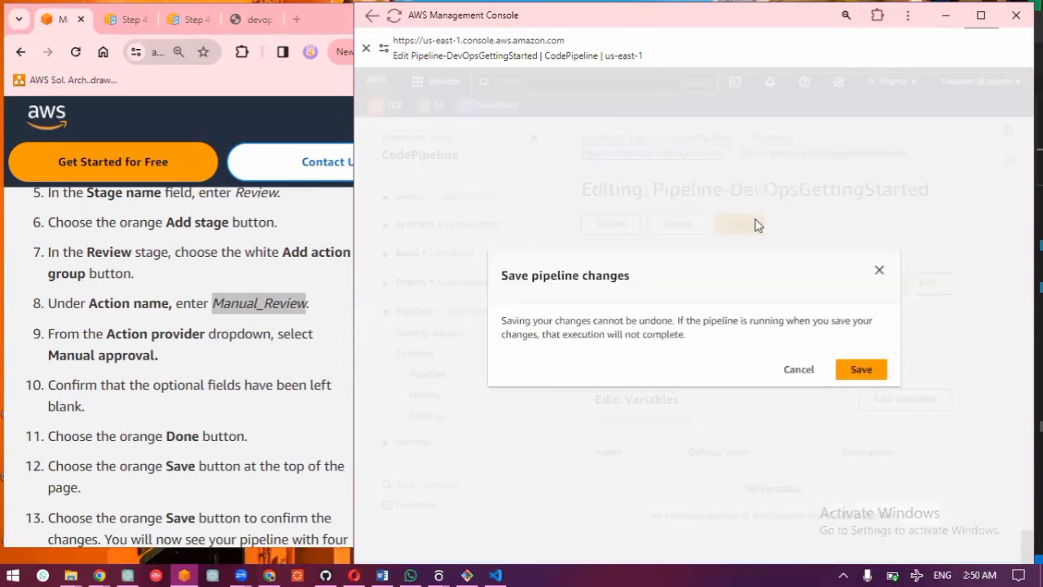
pyautogui.click(860, 371)
# Step: Check the saved pipeline's stages against the guide and expand its Push a new commit to your repo section
pyautogui.scroll(-5, 163, 457)
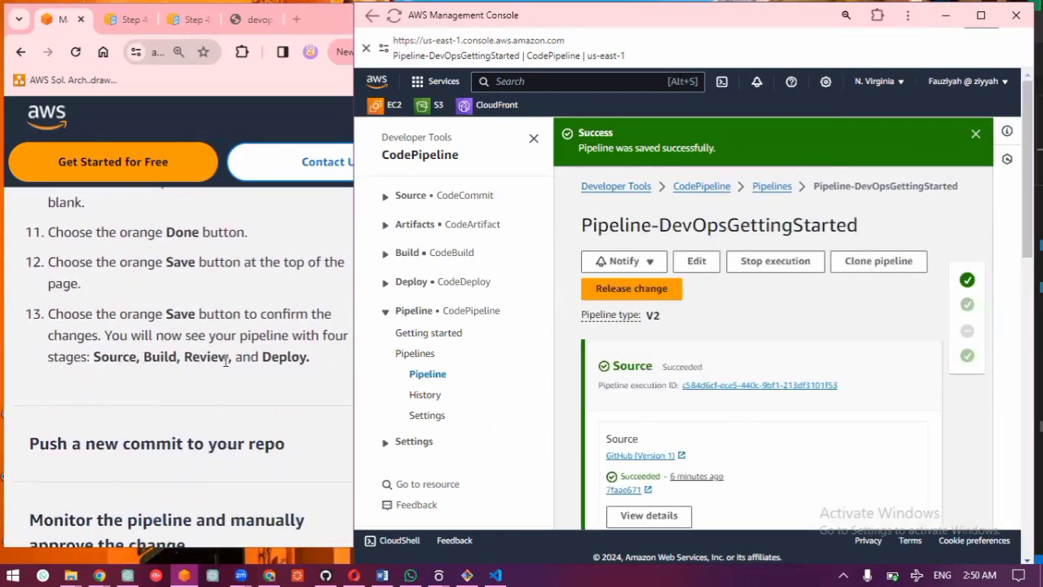
pyautogui.scroll(-2, 692, 452)
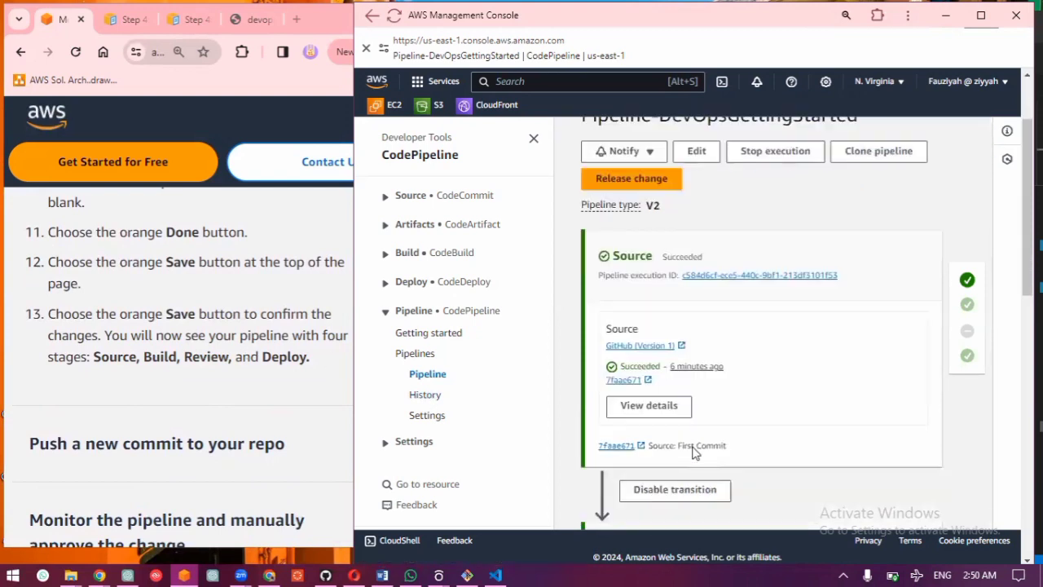
pyautogui.scroll(-5, 693, 452)
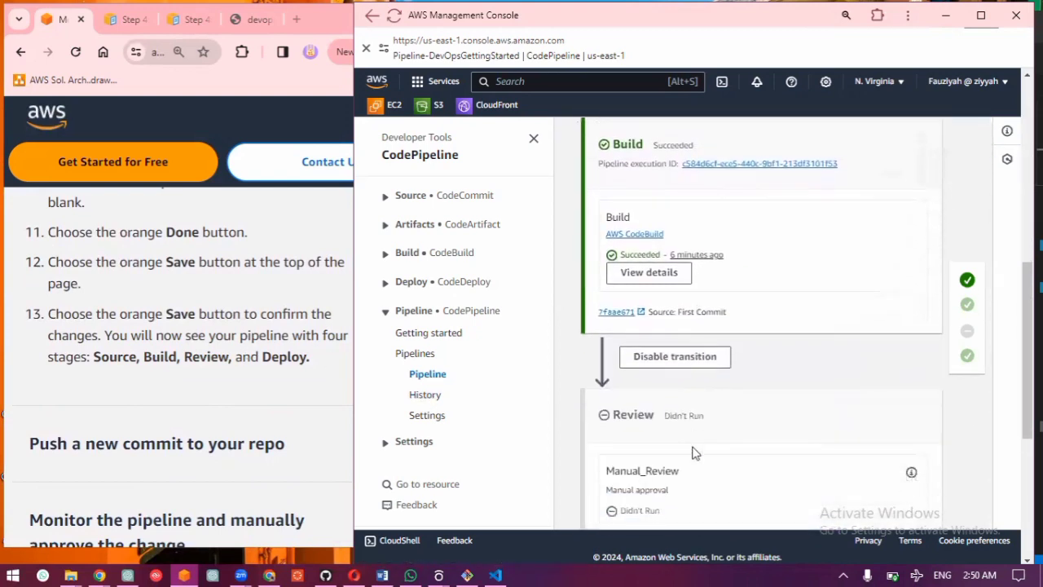
pyautogui.scroll(-4, 693, 452)
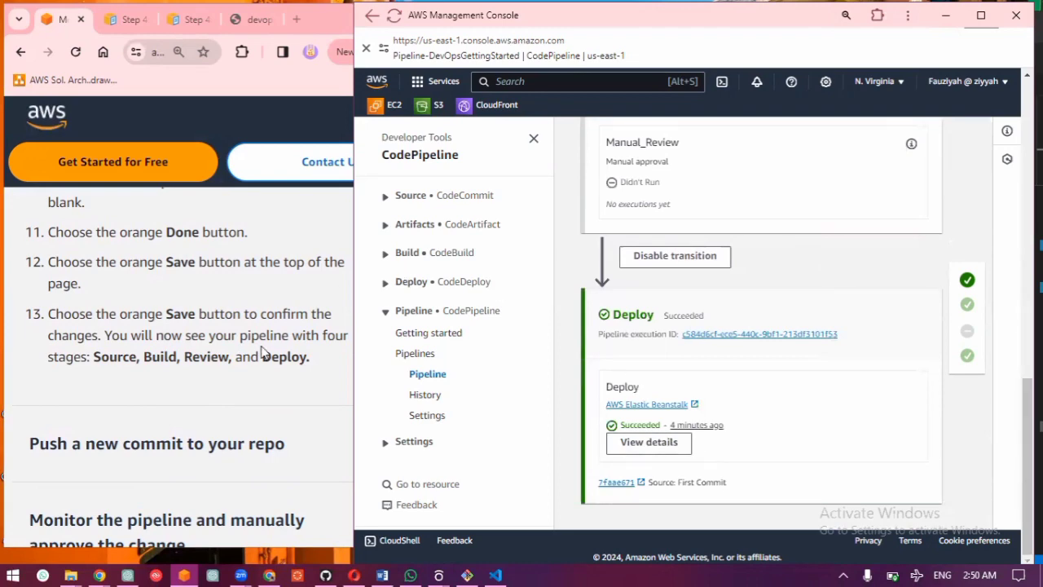
pyautogui.scroll(-1, 265, 353)
pyautogui.scroll(-1, 264, 352)
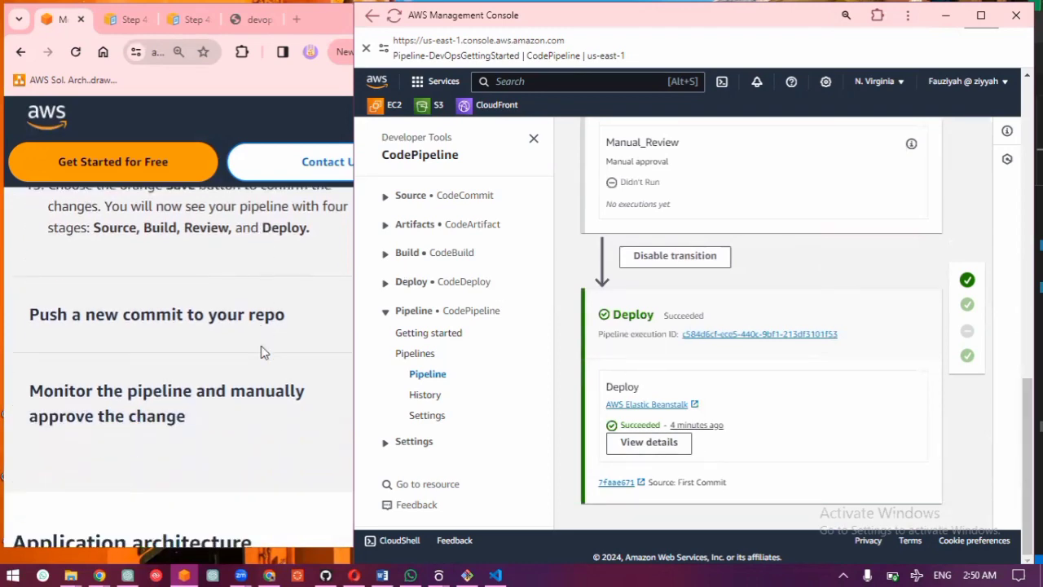
pyautogui.click(225, 320)
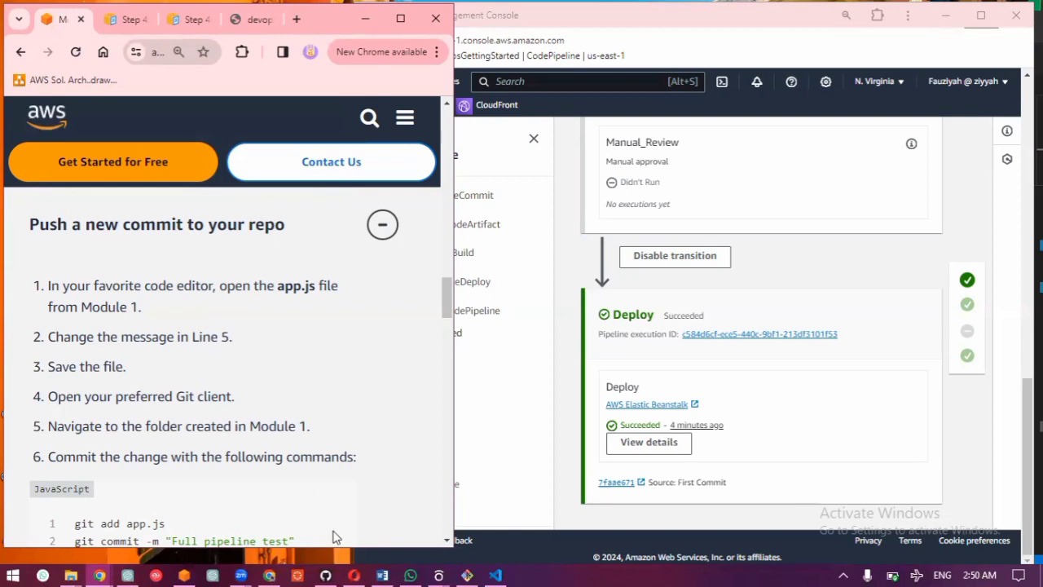
# Step: Switch to VS Code and append "This is my first CD project." to the res.send message on line 5 of app.js
pyautogui.click(496, 575)
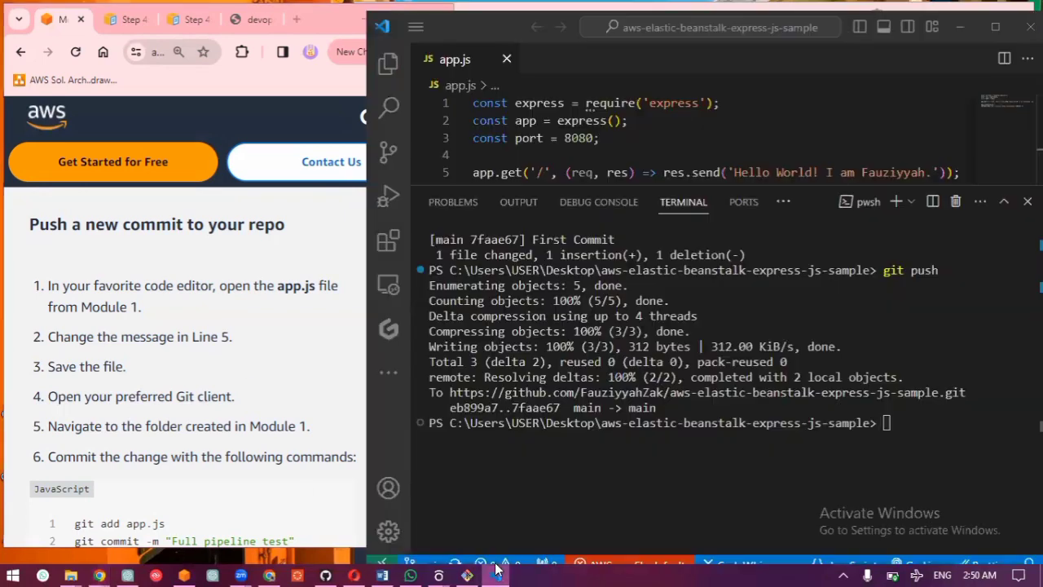
pyautogui.click(934, 168)
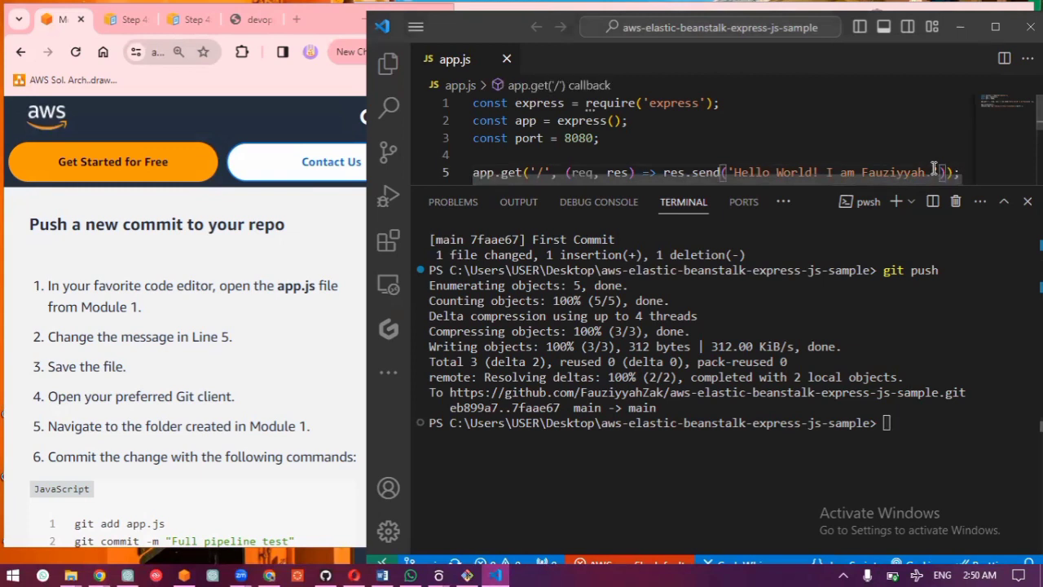
pyautogui.write('T')
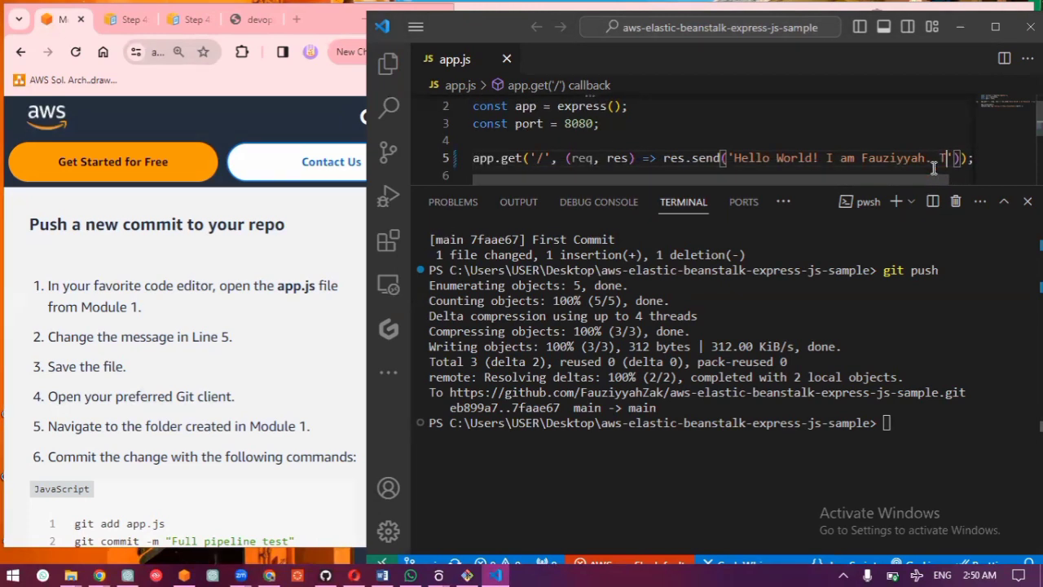
pyautogui.write('his ')
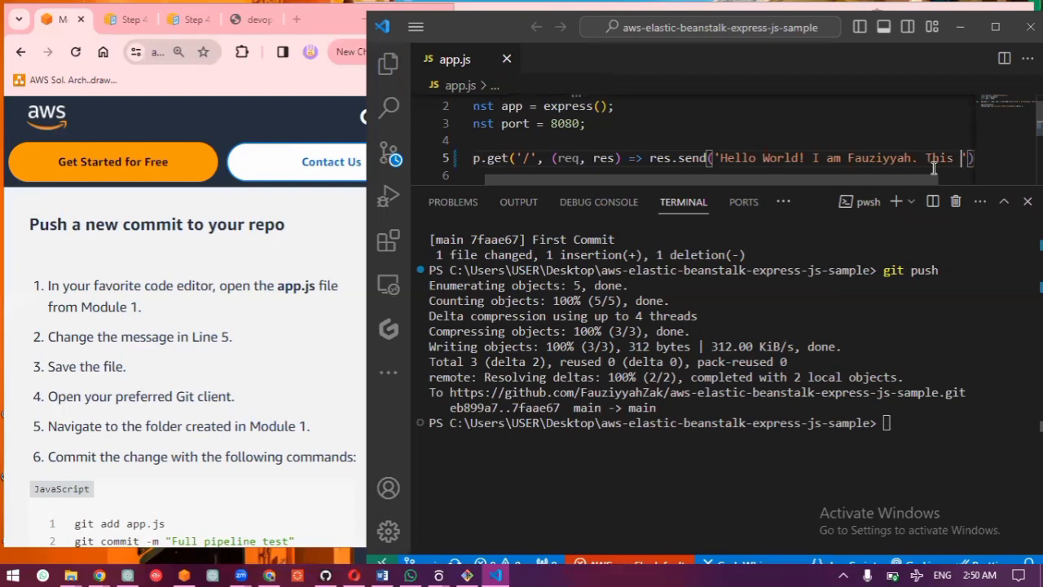
pyautogui.write('is my fir')
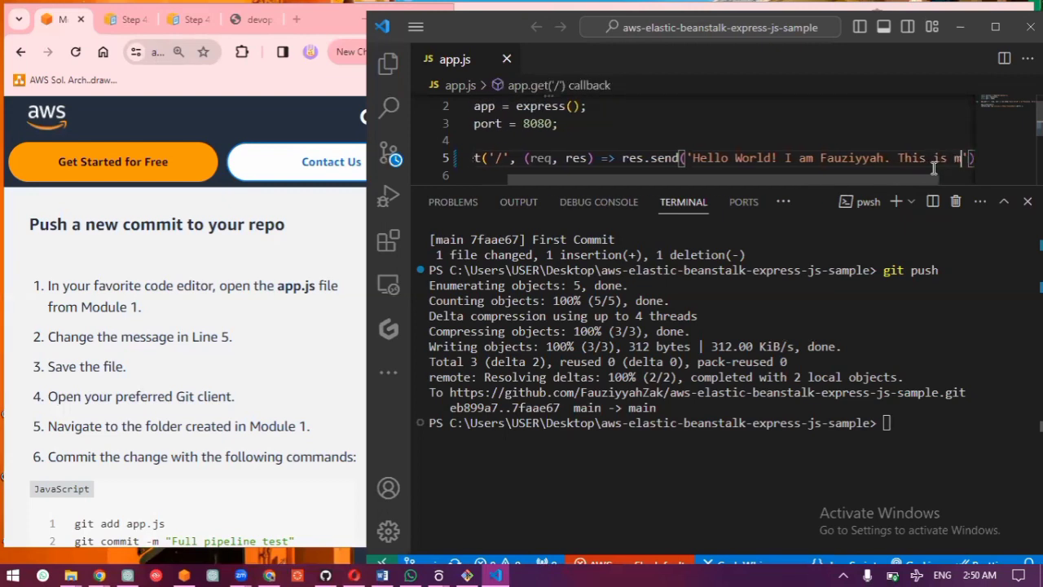
pyautogui.write('st ')
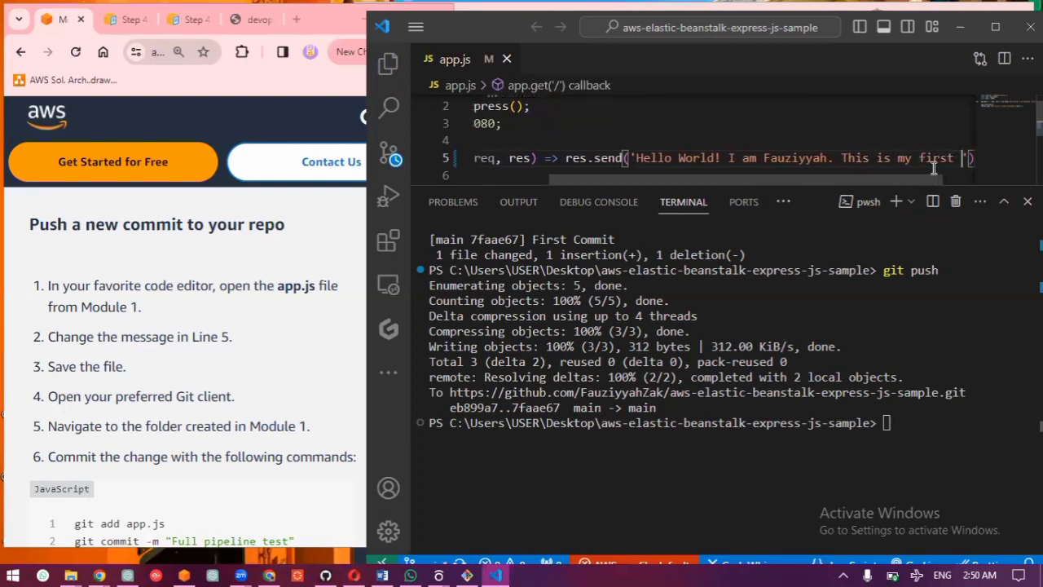
pyautogui.write('CD ')
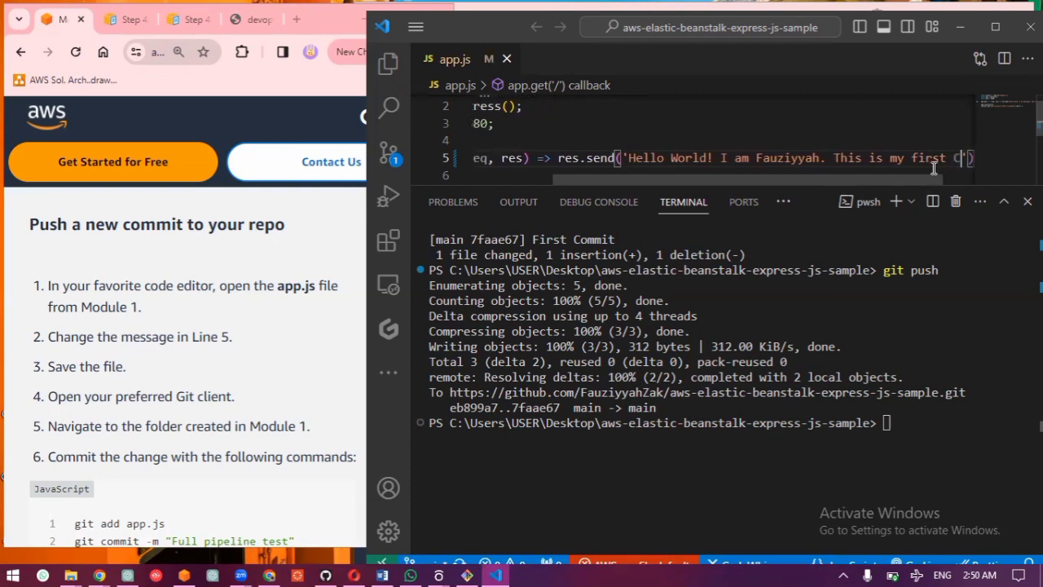
pyautogui.write('project')
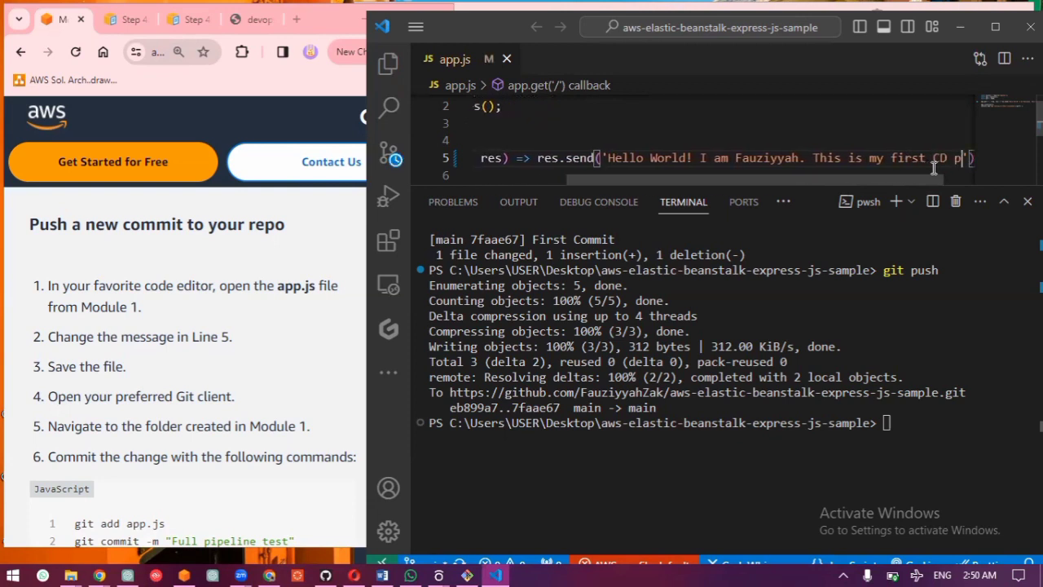
pyautogui.write('.')
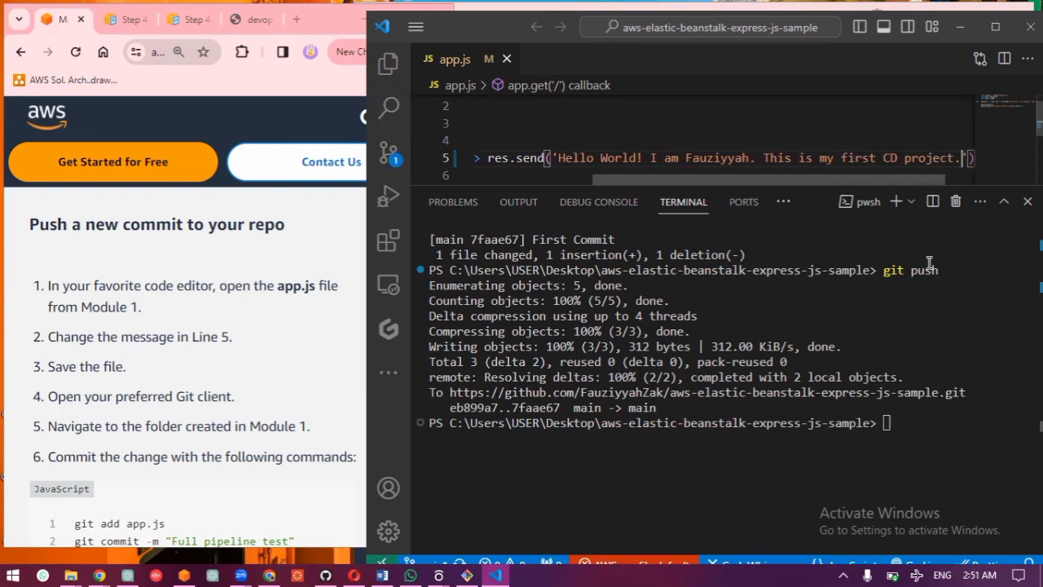
# Step: Copy the guide's commit commands and run them in the terminal to stage app.js and commit it with the message "Full pipeline test"
pyautogui.click(890, 427)
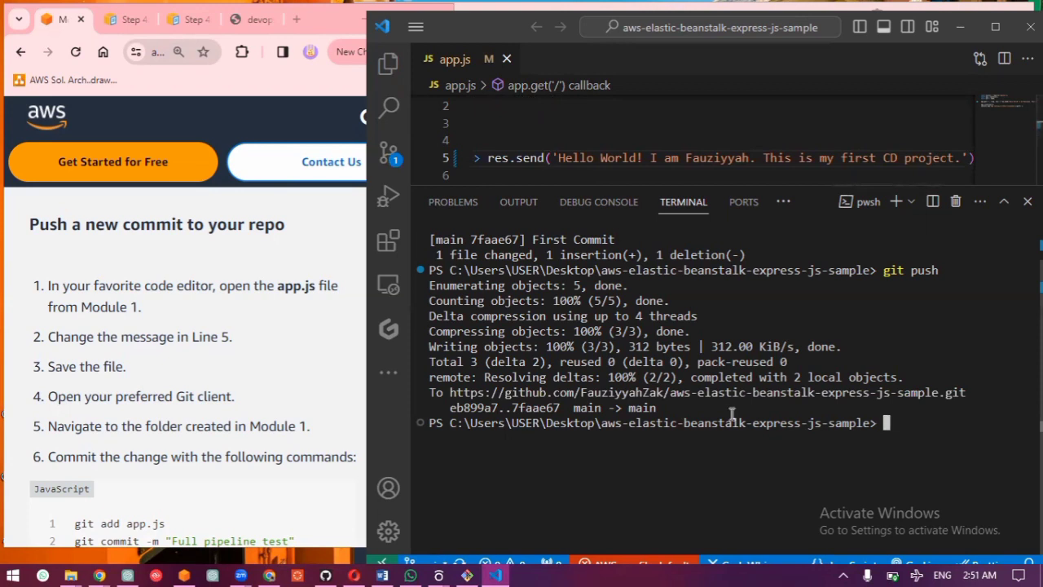
pyautogui.scroll(-3, 298, 383)
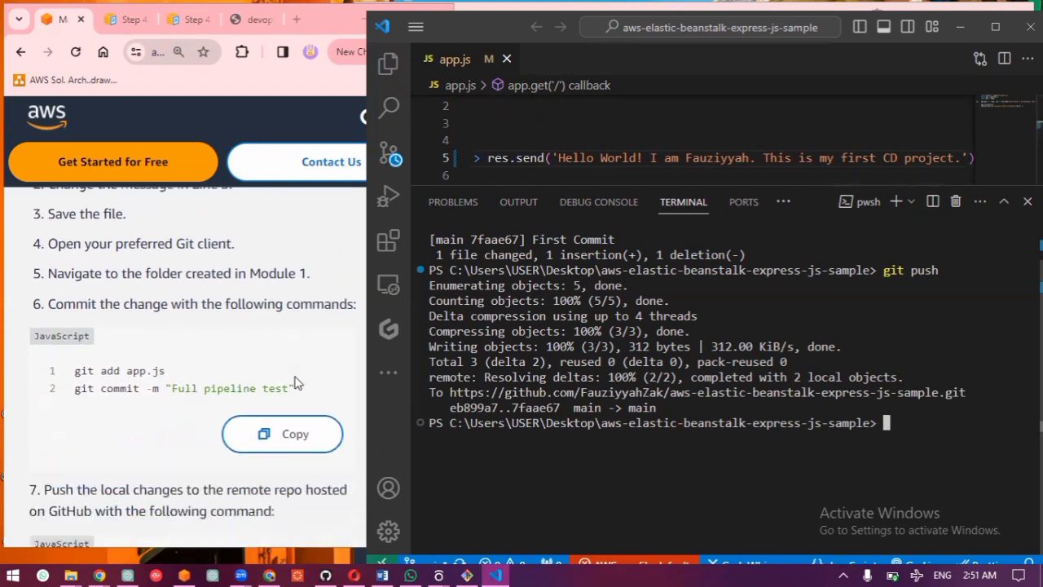
pyautogui.click(300, 405)
pyautogui.click(341, 403)
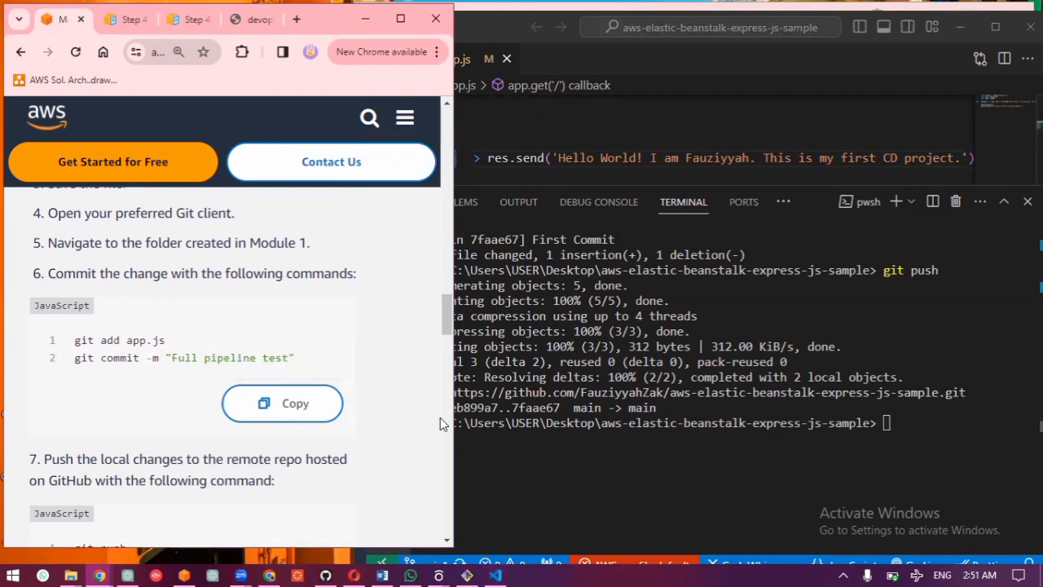
pyautogui.click(888, 423)
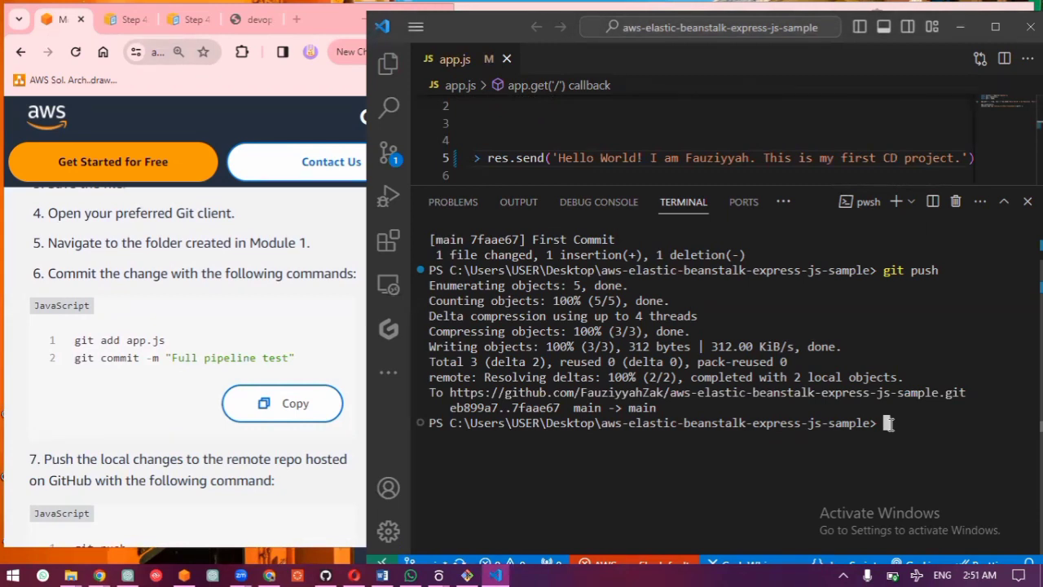
pyautogui.hotkey('ctrl', 'v')
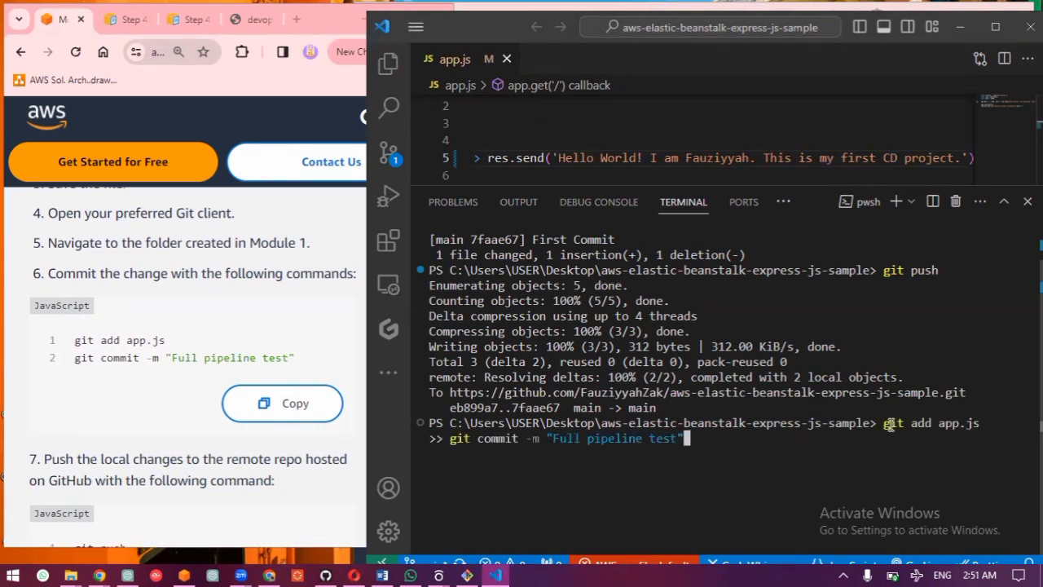
pyautogui.press('Return')
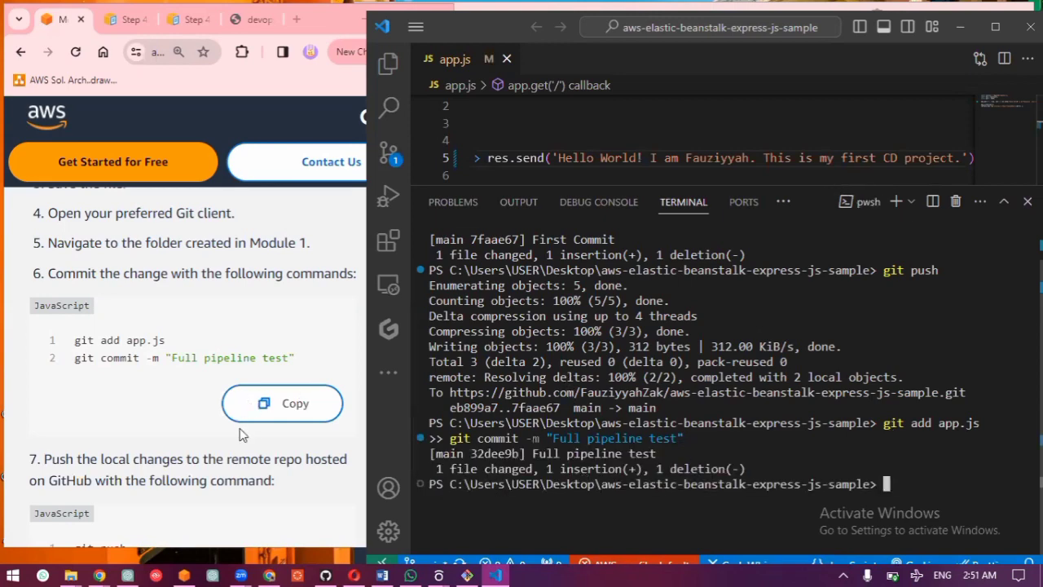
# Step: Copy the guide's git push command and run it in the terminal to push the commit to GitHub
pyautogui.scroll(-3, 253, 422)
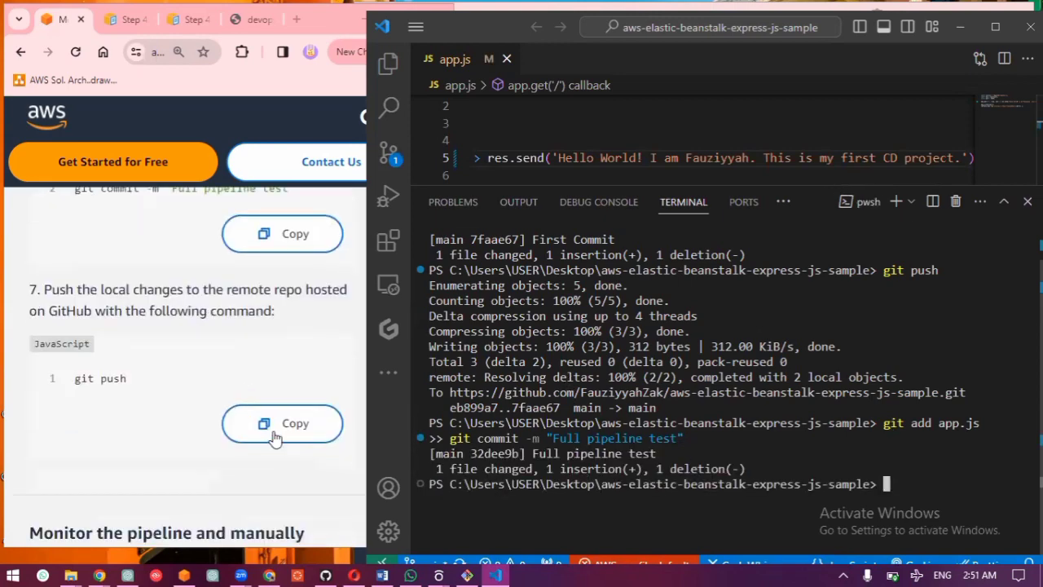
pyautogui.click(274, 425)
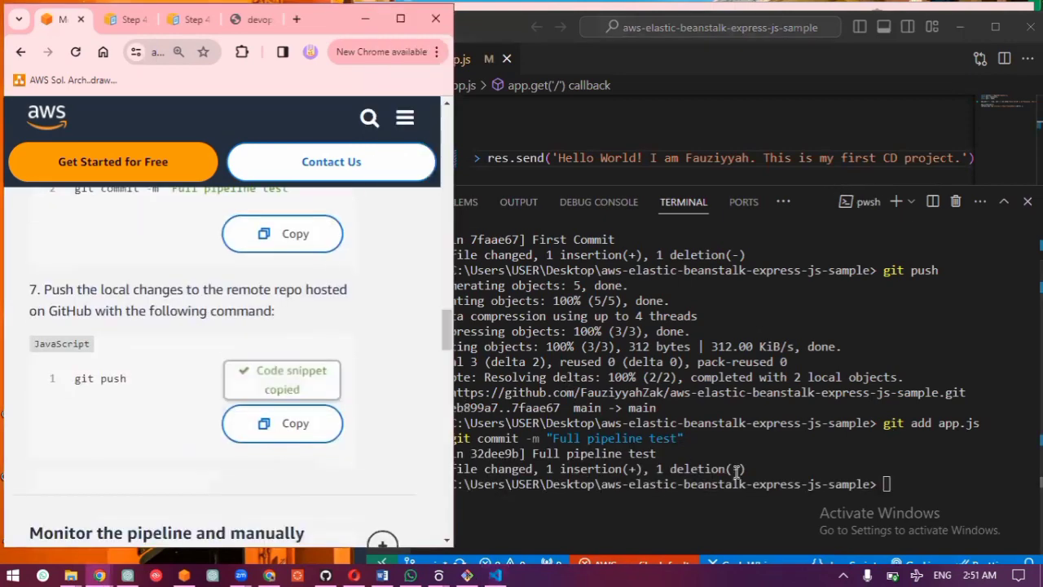
pyautogui.click(886, 486)
pyautogui.hotkey('ctrl', 'v')
pyautogui.press('Return')
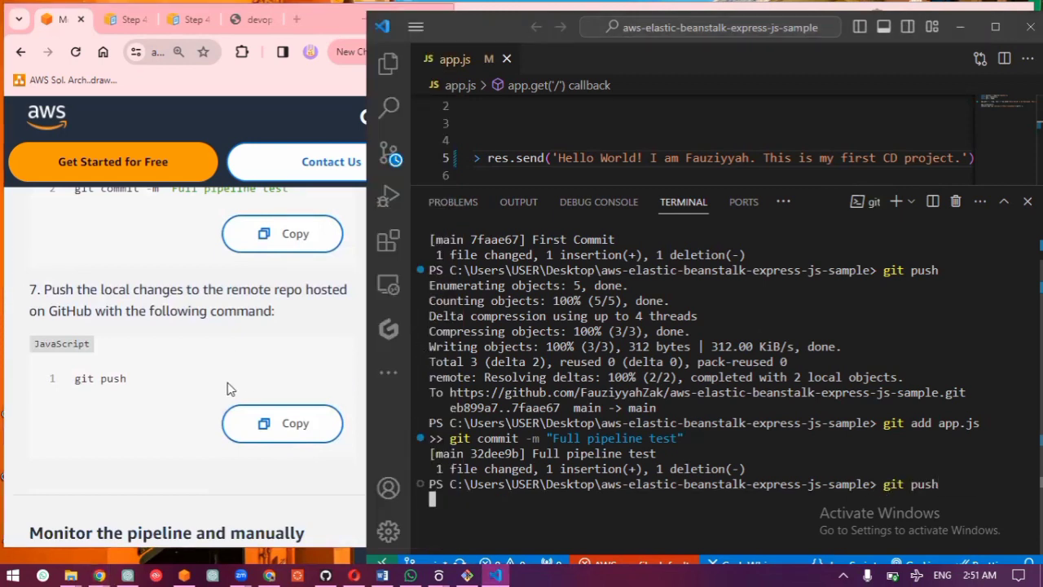
# Step: Expand the guide's Monitor the pipeline and manually approve the change section and follow the Source, Build and Review stages in the CodePipeline console
pyautogui.scroll(-3, 228, 388)
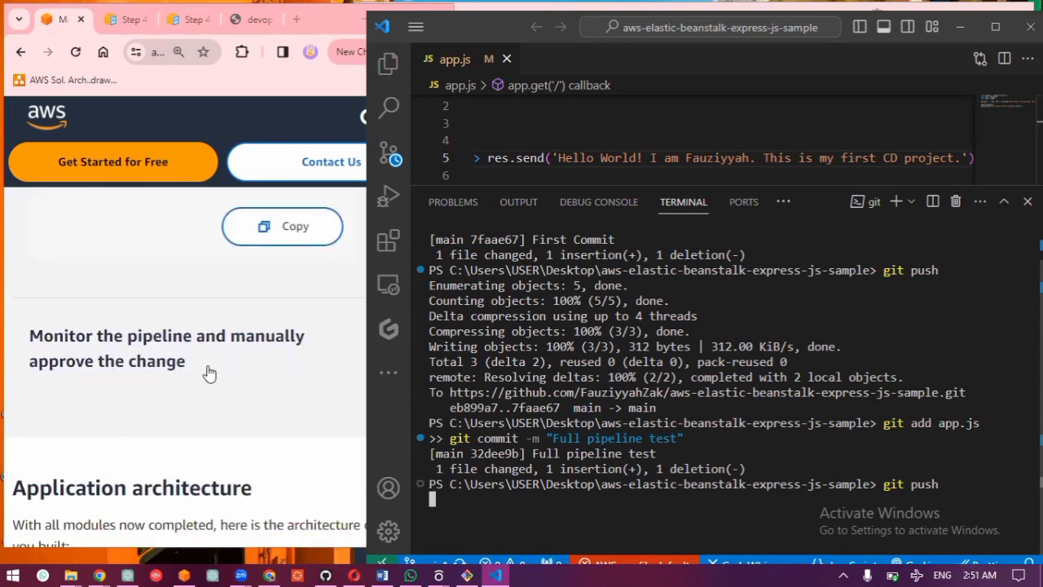
pyautogui.click(197, 359)
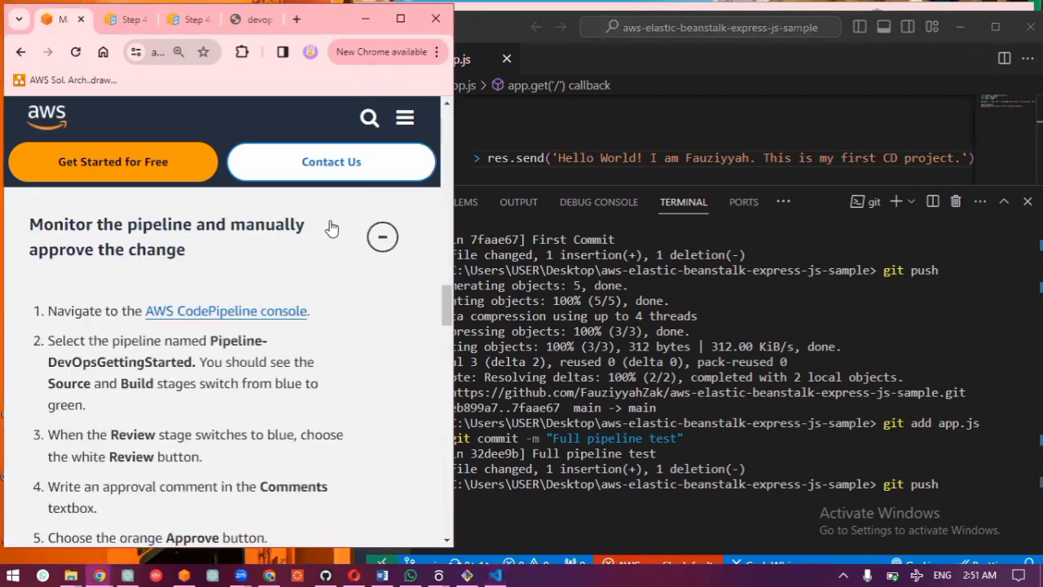
pyautogui.click(951, 26)
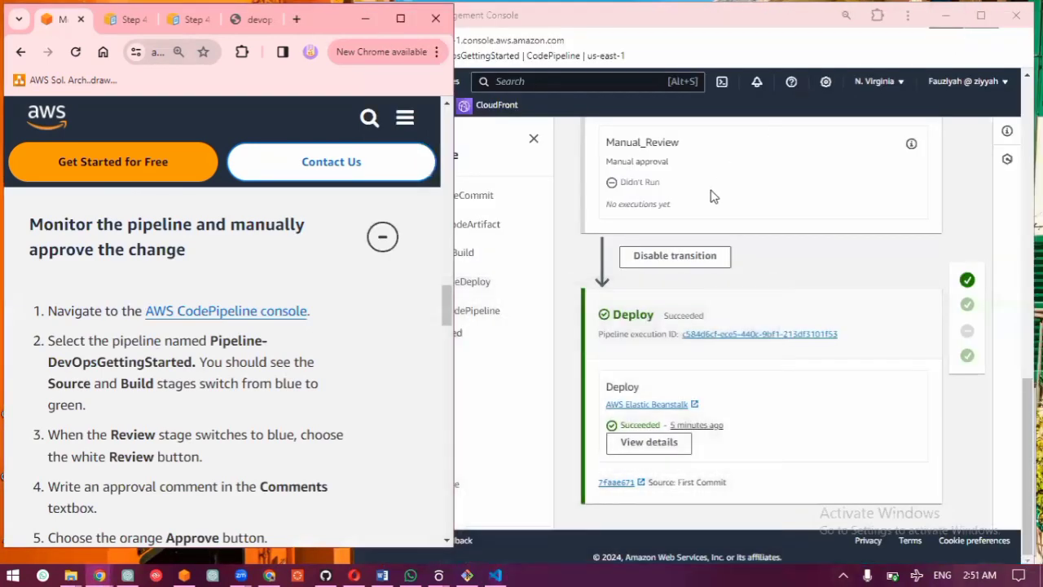
pyautogui.scroll(6, 711, 196)
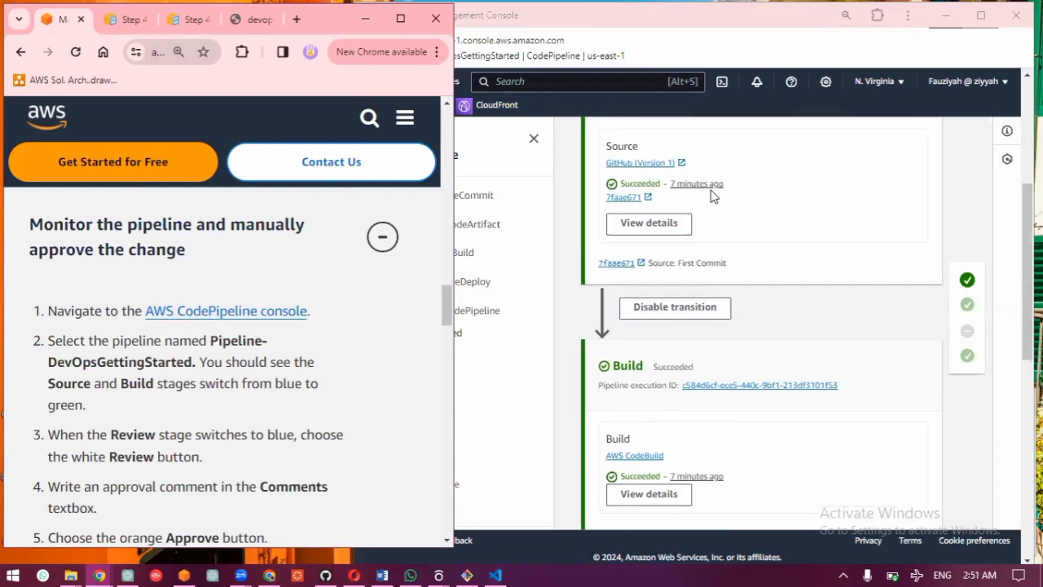
pyautogui.scroll(2, 710, 197)
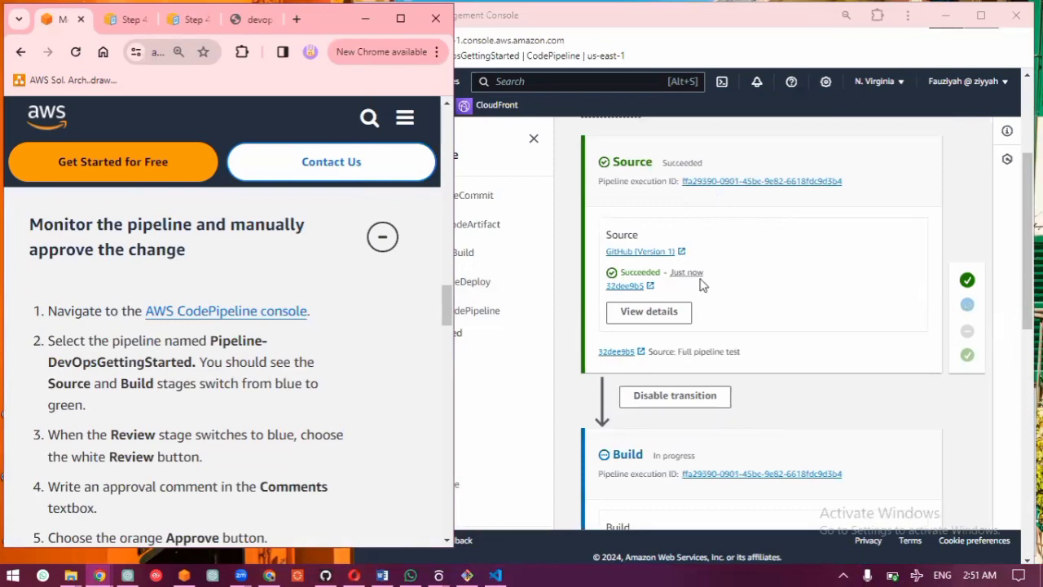
pyautogui.scroll(-2, 703, 284)
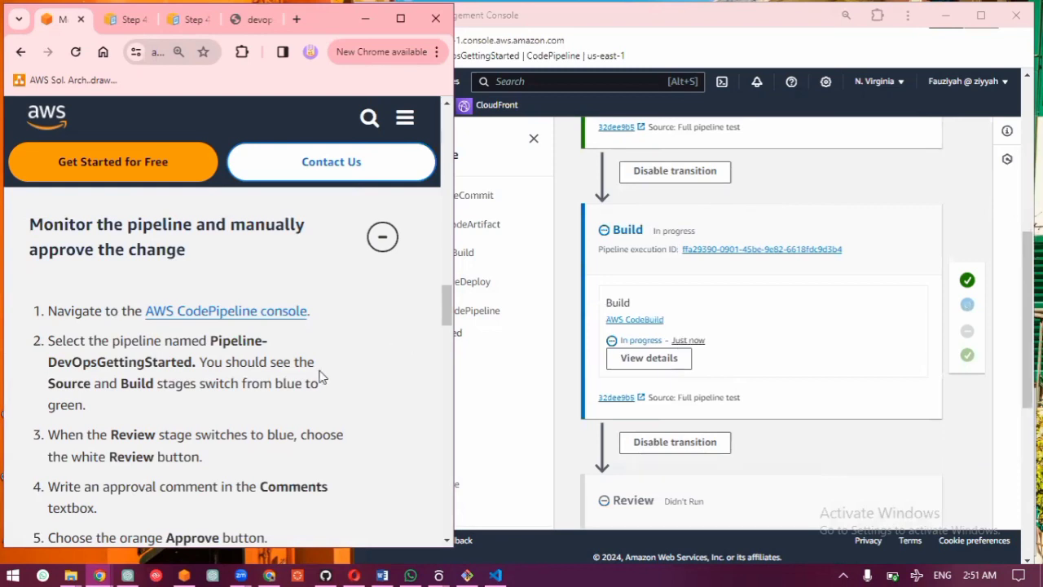
pyautogui.scroll(-1, 319, 377)
pyautogui.scroll(-1, 647, 407)
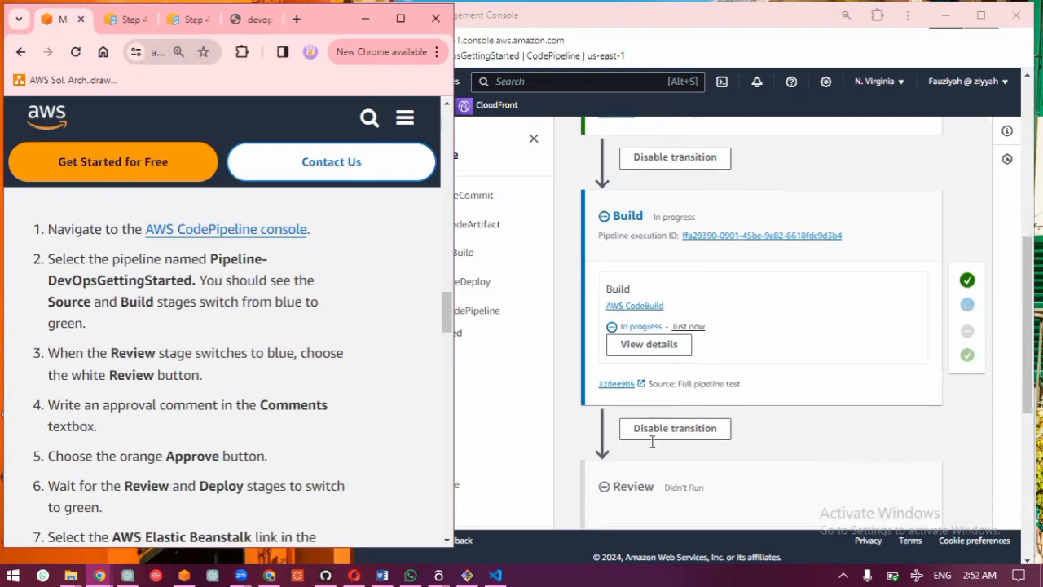
pyautogui.scroll(-1, 652, 441)
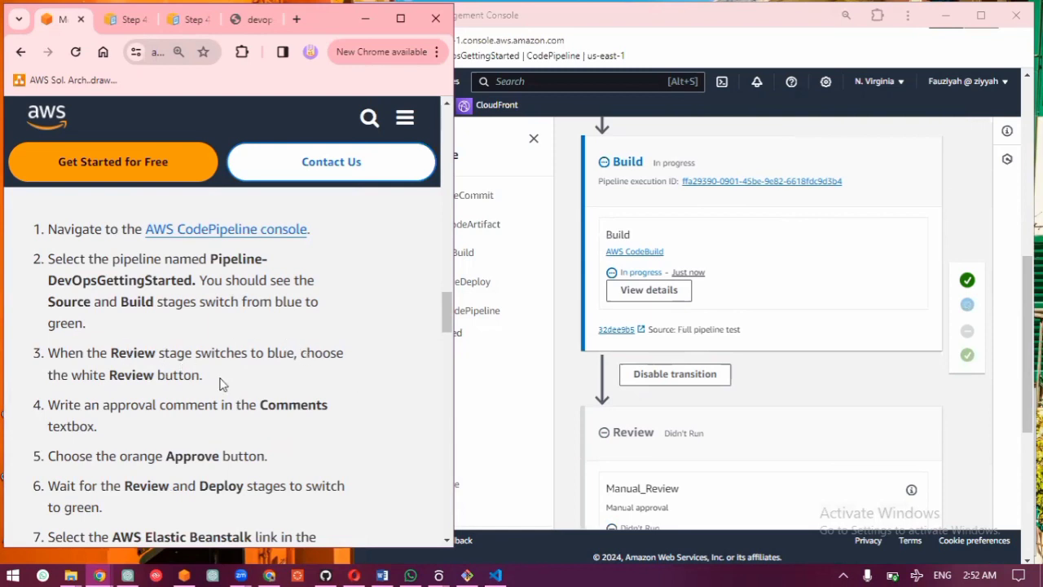
pyautogui.scroll(-3, 221, 383)
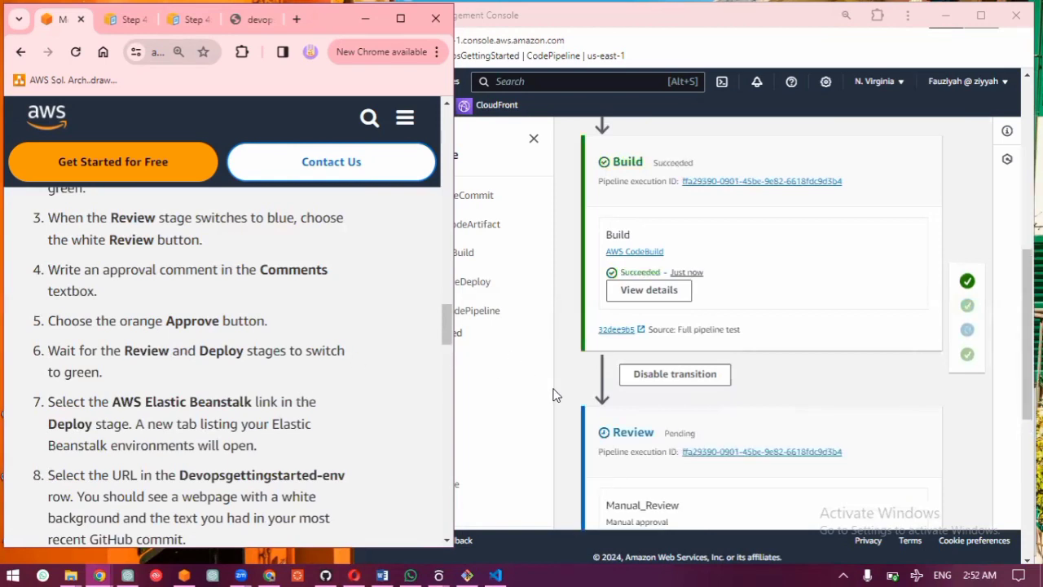
# Step: Open the review of the Manual_Review action in the Review stage and set the decision to Approve
pyautogui.scroll(-2, 680, 389)
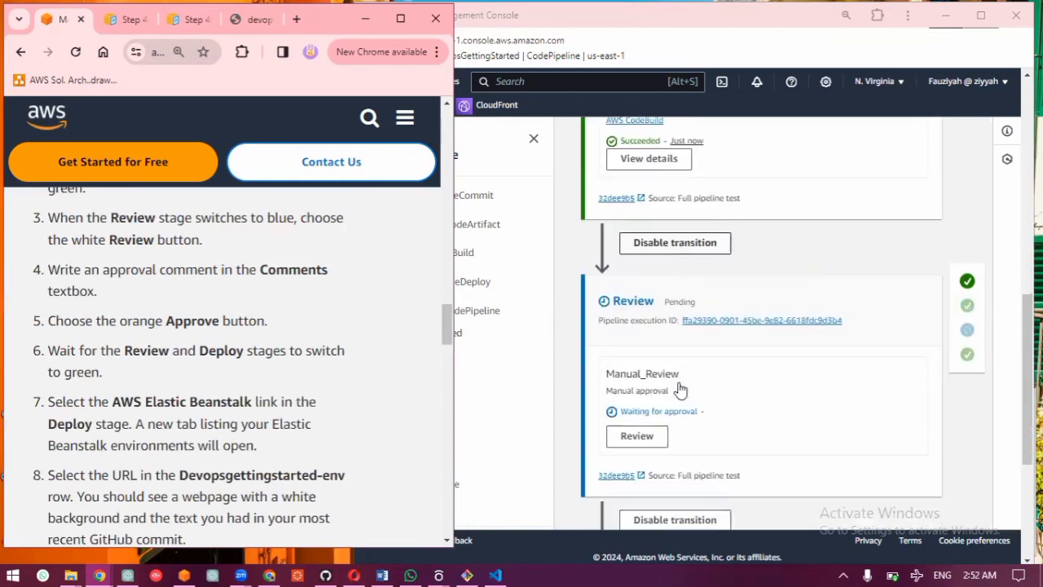
pyautogui.click(635, 417)
pyautogui.click(635, 417)
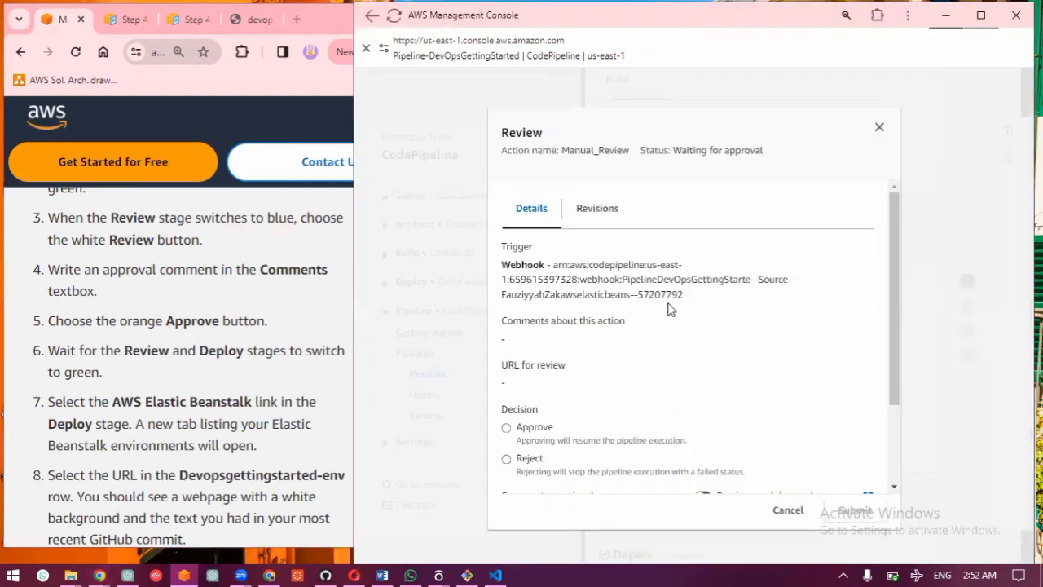
pyautogui.click(544, 431)
pyautogui.scroll(-2, 545, 432)
# Step: Enter "Approved for test deployment" as the review comment and submit the approval
pyautogui.click(544, 425)
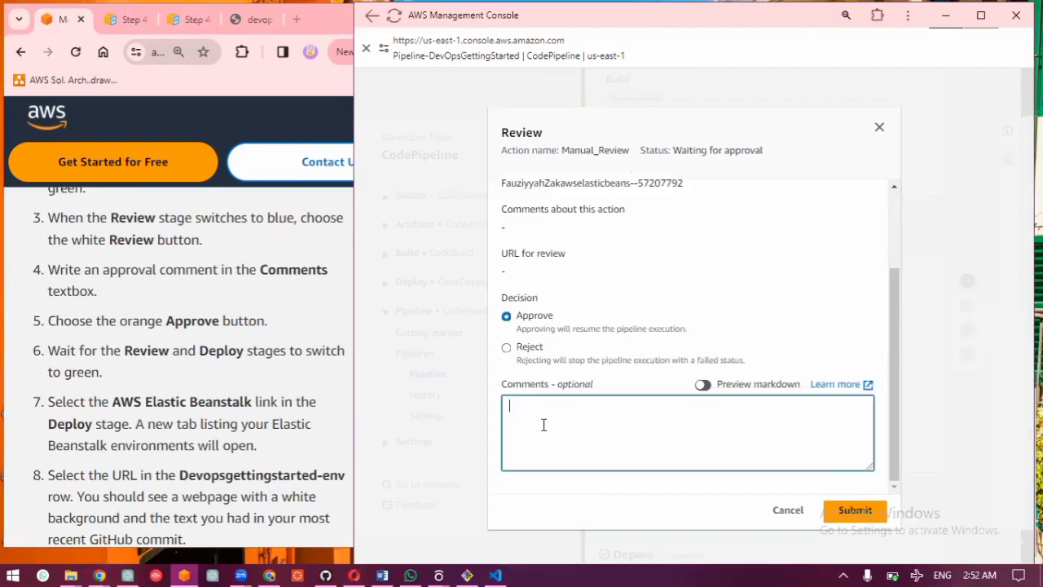
pyautogui.write('lkkjsdfkl')
pyautogui.press('BackSpace')
pyautogui.press('BackSpace')
pyautogui.press('BackSpace')
pyautogui.press('BackSpace')
pyautogui.press('BackSpace')
pyautogui.press('BackSpace')
pyautogui.press('BackSpace')
pyautogui.write('Approved gor')
pyautogui.press('BackSpace')
pyautogui.press('BackSpace')
pyautogui.press('BackSpace')
pyautogui.press('BackSpace')
pyautogui.write('for test deploum')
pyautogui.press('BackSpace')
pyautogui.press('BackSpace')
pyautogui.write('yment')
pyautogui.click(855, 511)
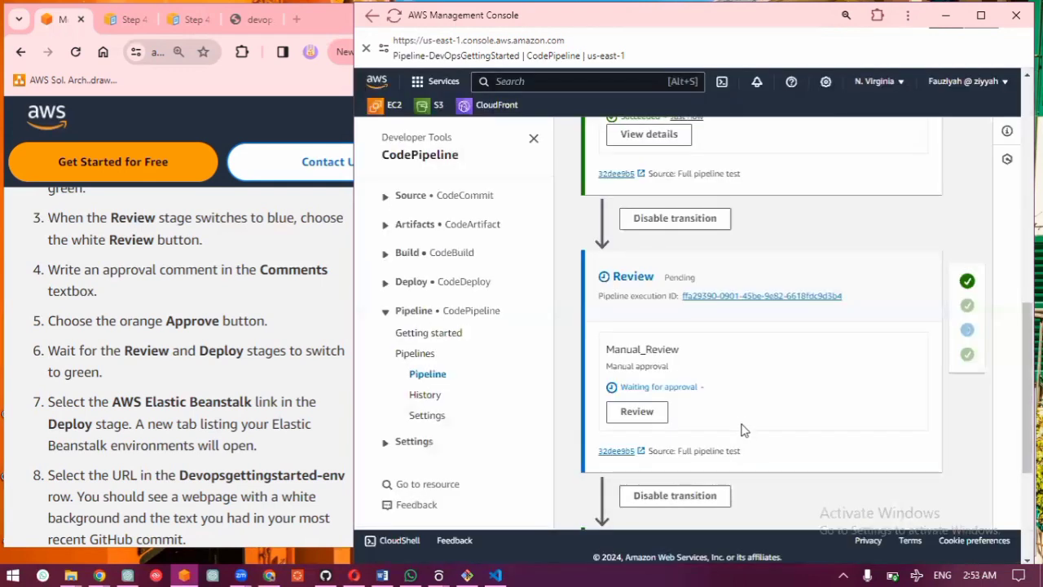
# Step: Check the progress of the Review and Deploy stages against the guide's remaining instructions and view the deployed web page
pyautogui.scroll(-3, 740, 424)
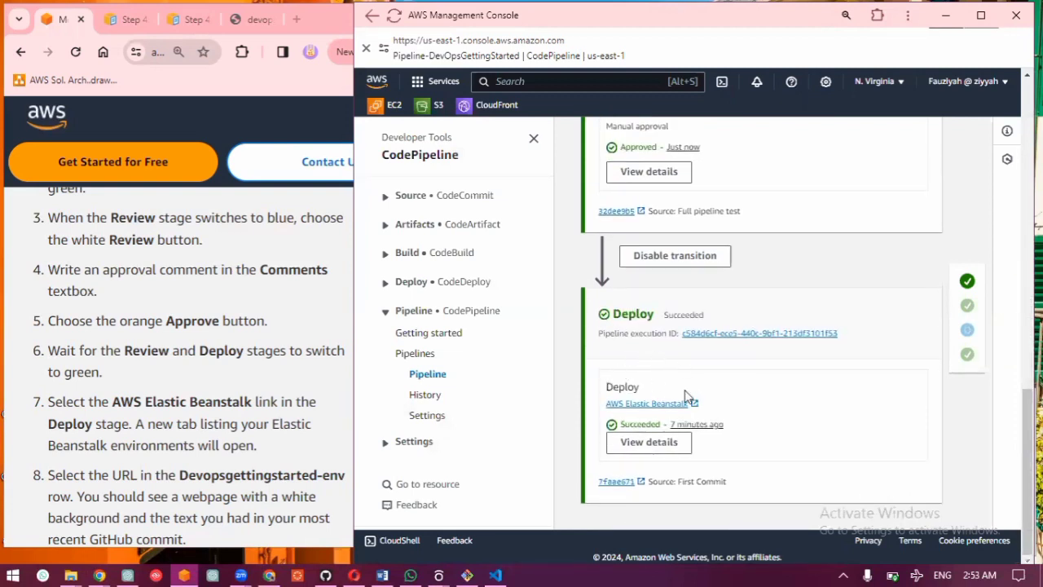
pyautogui.scroll(1, 684, 395)
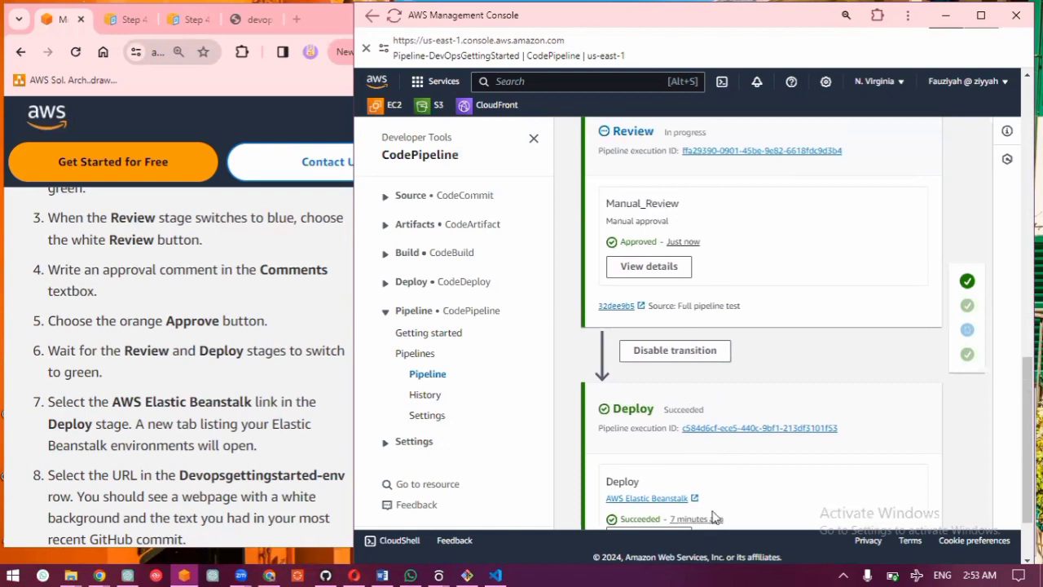
pyautogui.scroll(-1, 715, 489)
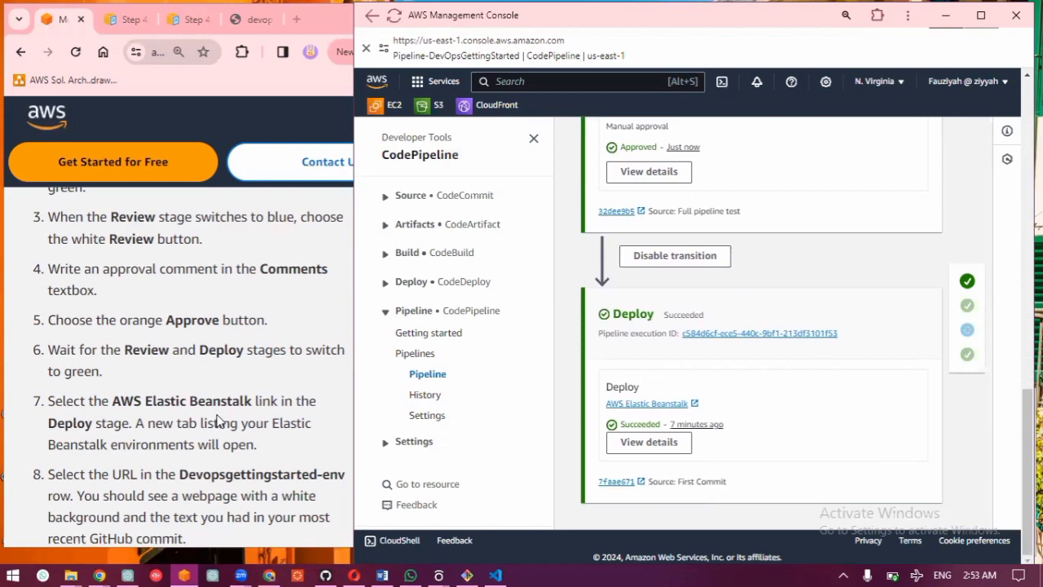
pyautogui.scroll(-1, 218, 421)
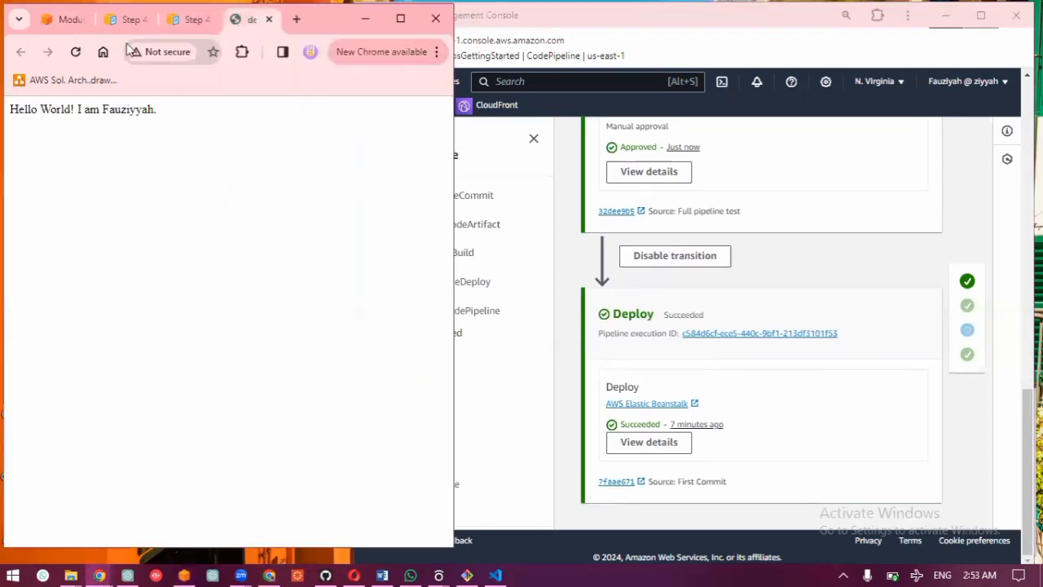
# Step: Reload the deployed web page and read the guide's remaining instructions and application architecture section while the Deploy stage runs
pyautogui.click(247, 20)
pyautogui.click(75, 52)
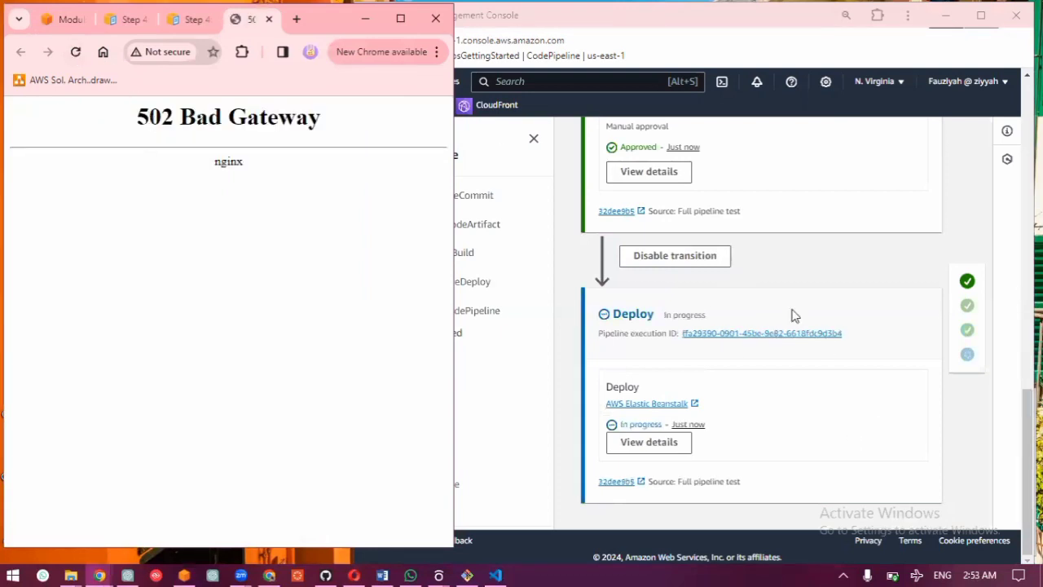
pyautogui.click(62, 19)
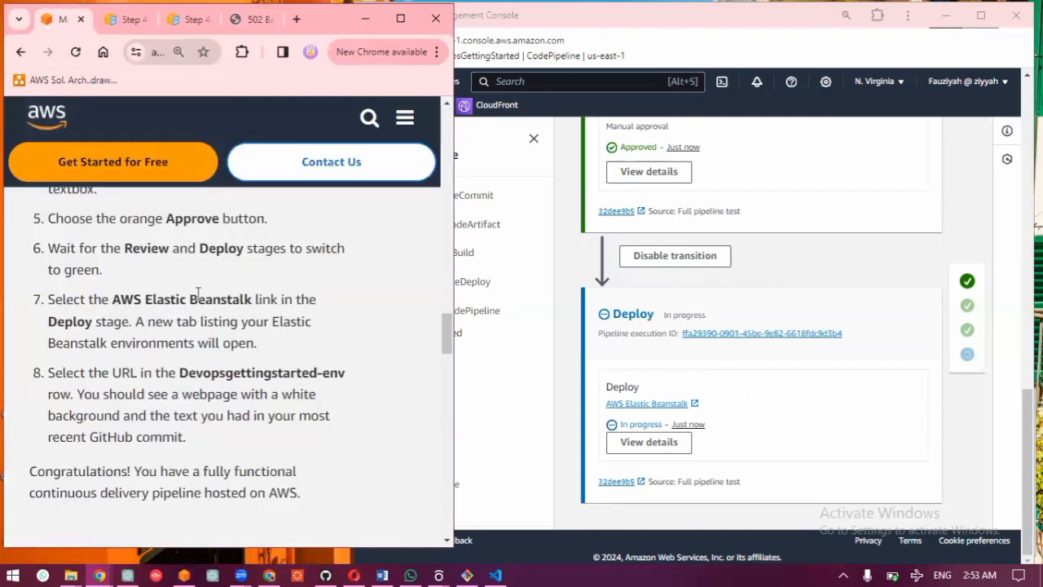
pyautogui.scroll(-5, 208, 371)
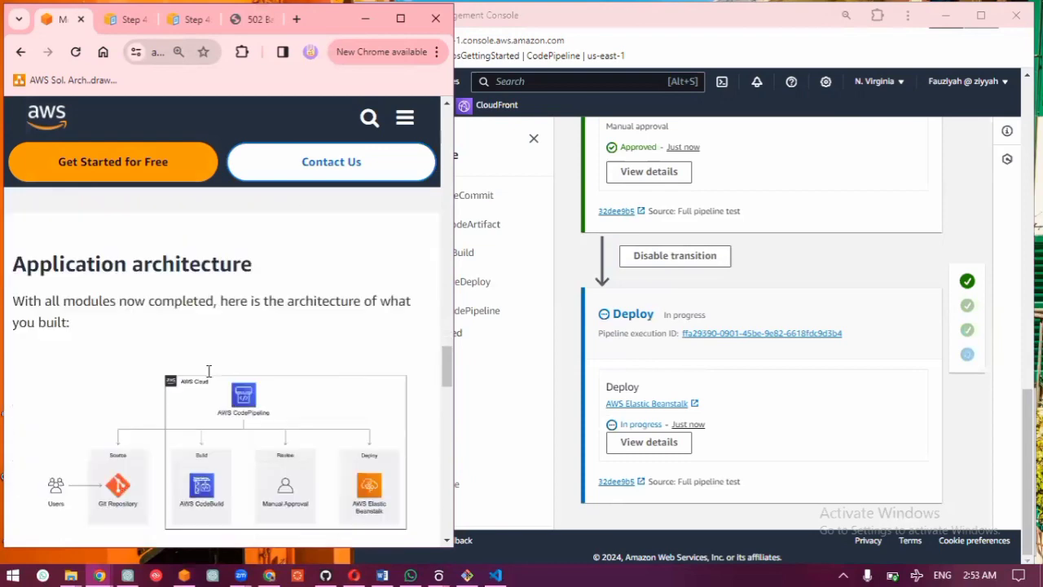
pyautogui.scroll(-2, 209, 371)
pyautogui.scroll(4, 207, 368)
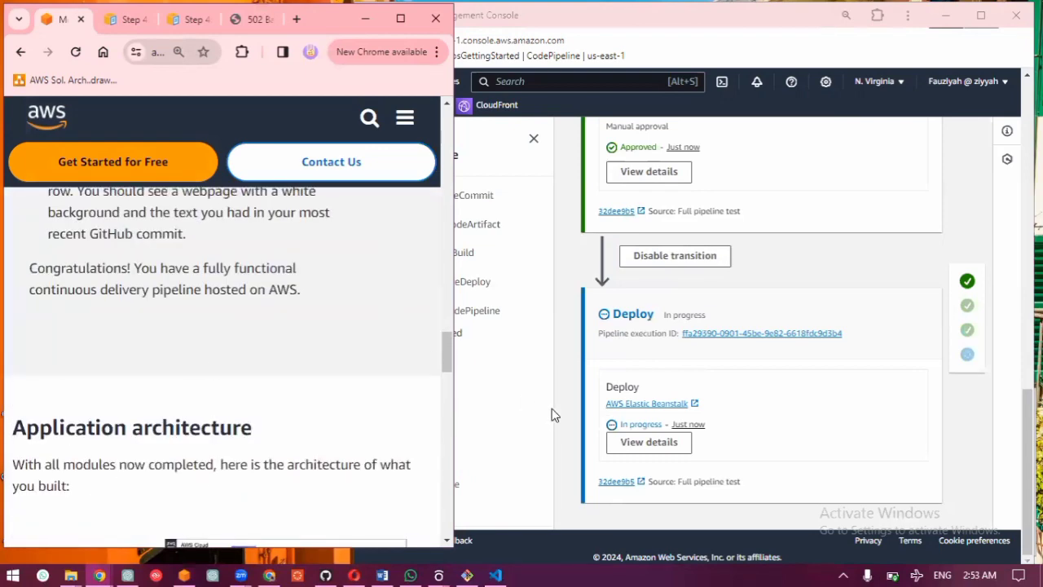
pyautogui.click(930, 87)
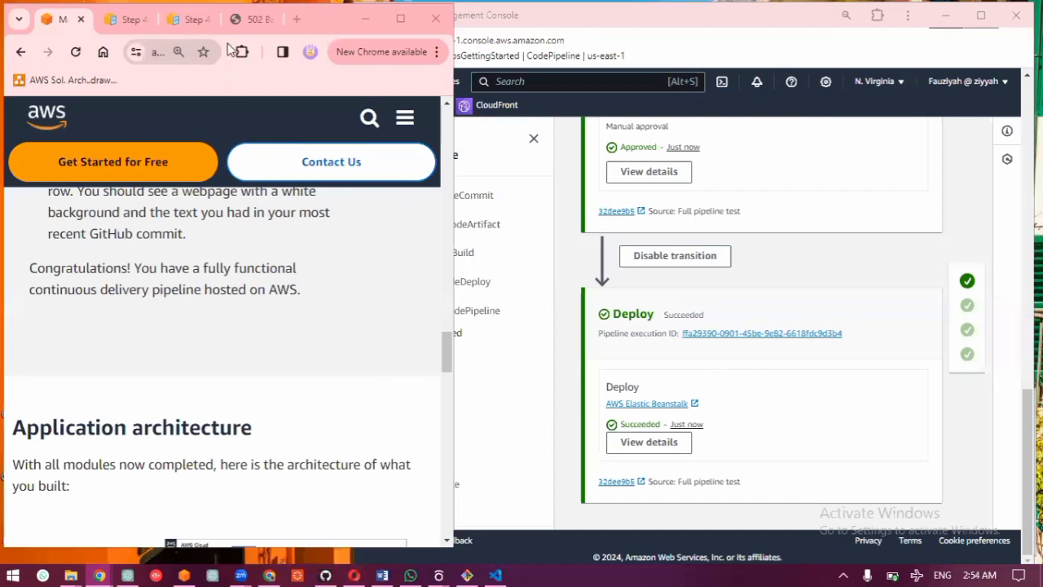
# Step: Reload the deployed web page again and compare its text with the guide's last instructions for monitoring the pipeline
pyautogui.click(249, 19)
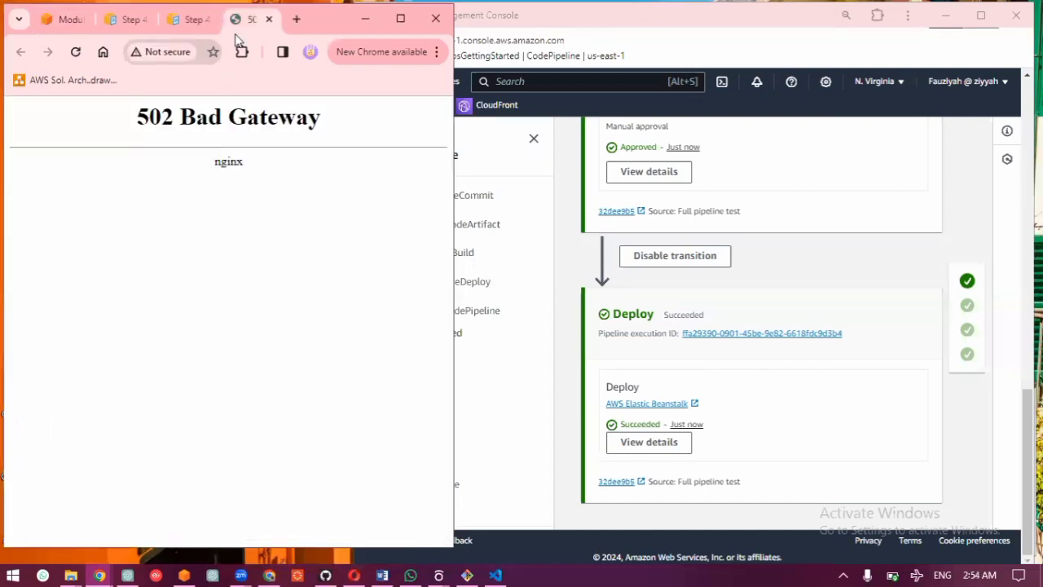
pyautogui.click(76, 52)
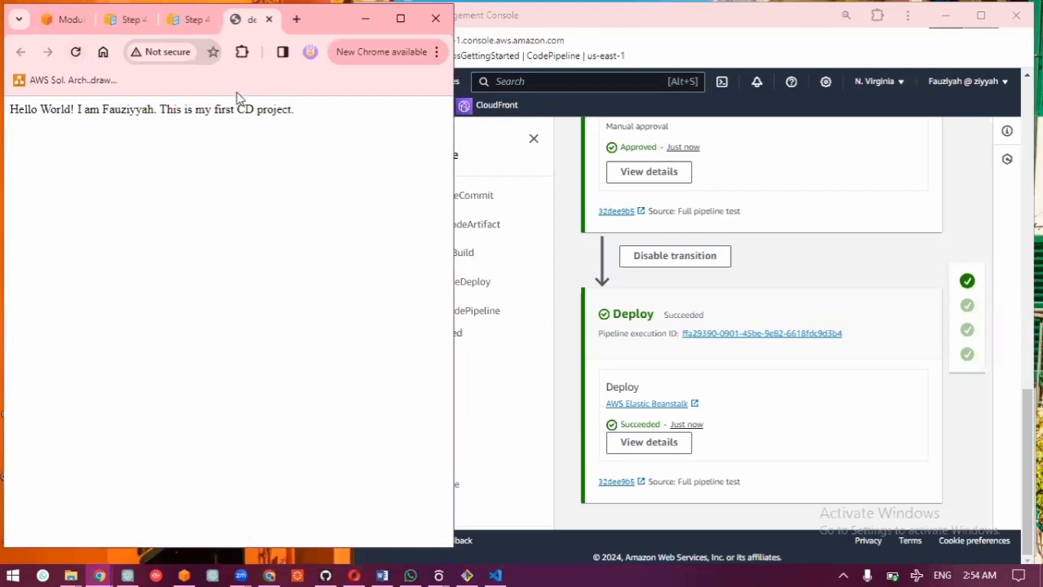
pyautogui.click(71, 19)
pyautogui.scroll(3, 220, 314)
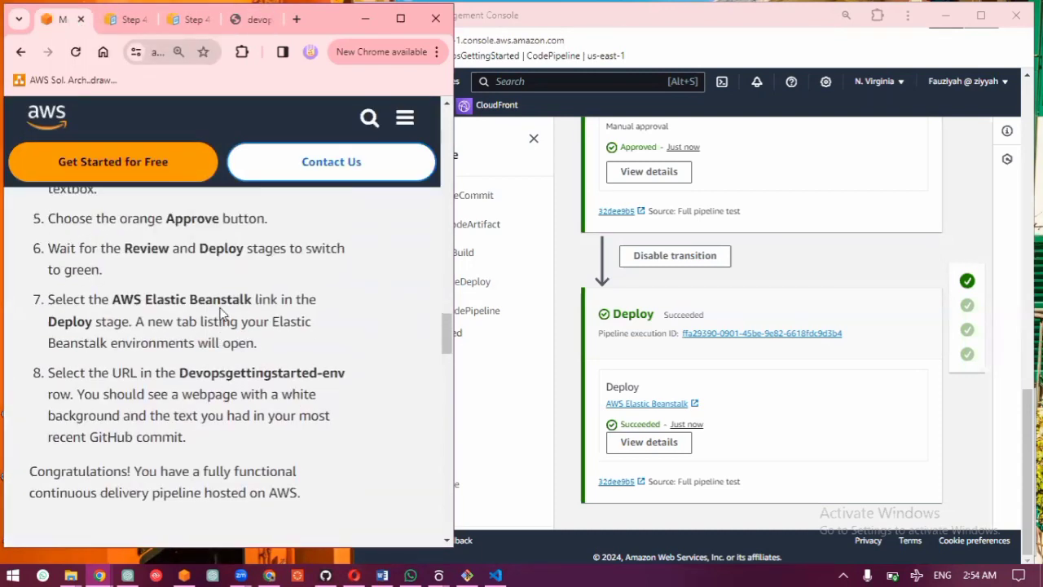
pyautogui.scroll(-2, 220, 314)
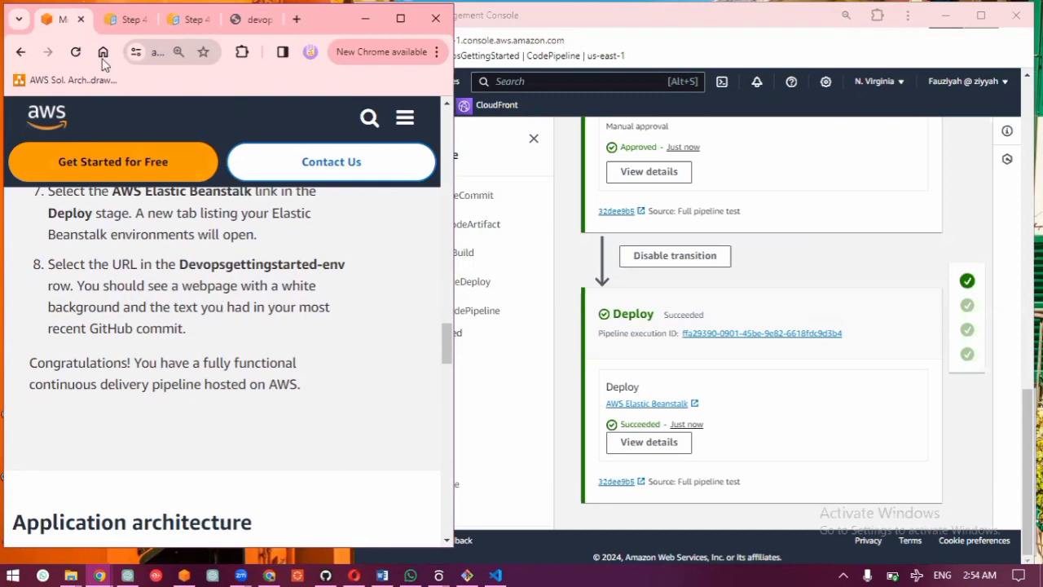
pyautogui.click(236, 22)
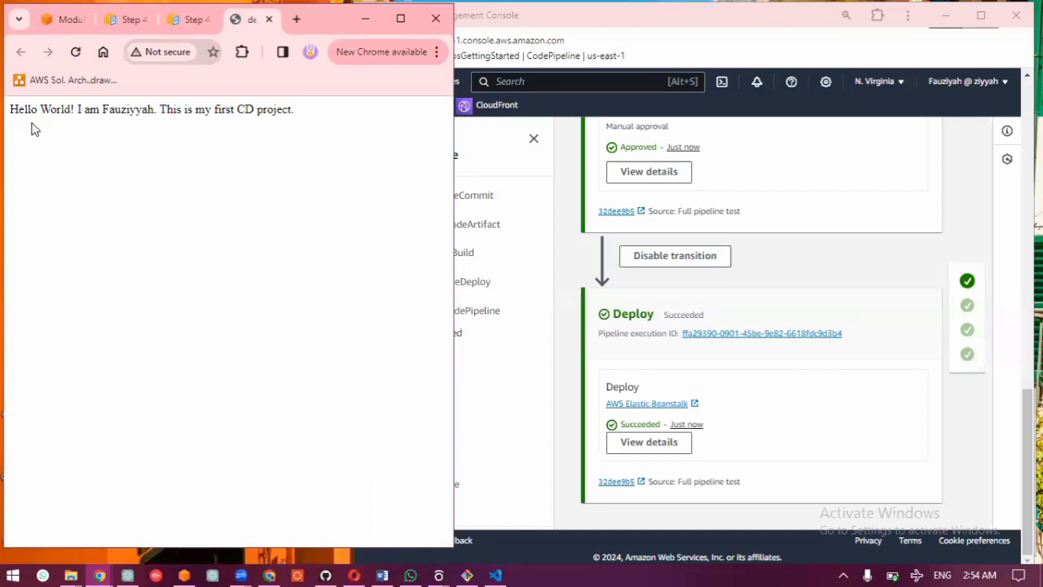
# Step: Review the guide's application architecture diagram and its Clean up resources section
pyautogui.click(60, 30)
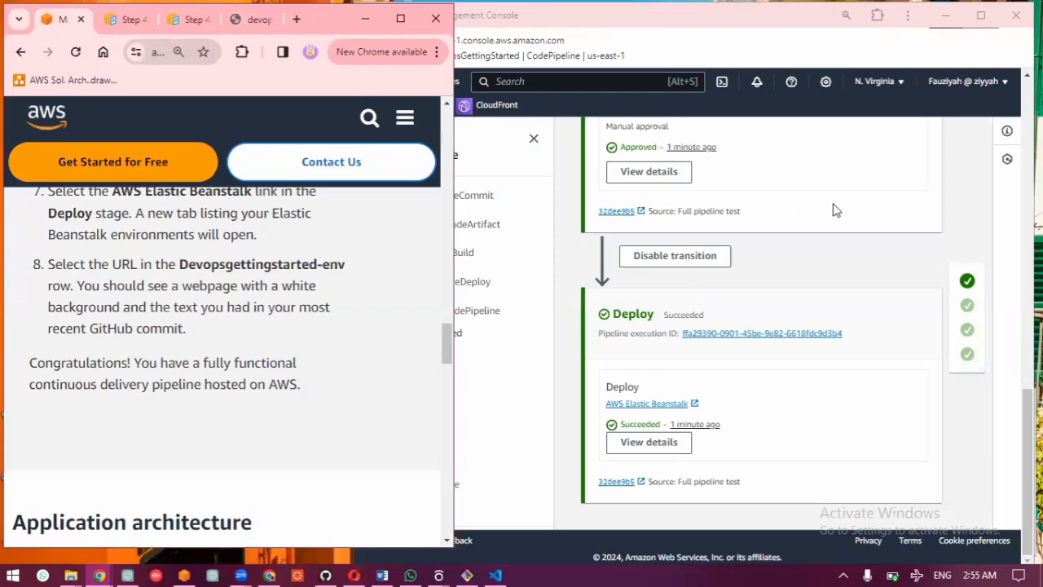
pyautogui.scroll(-5, 339, 300)
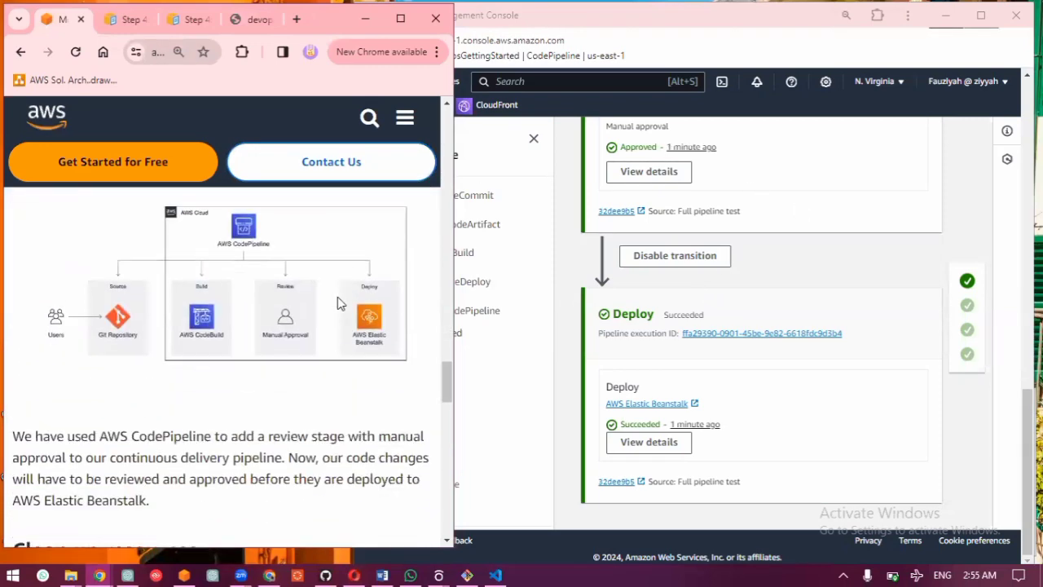
pyautogui.scroll(1, 339, 302)
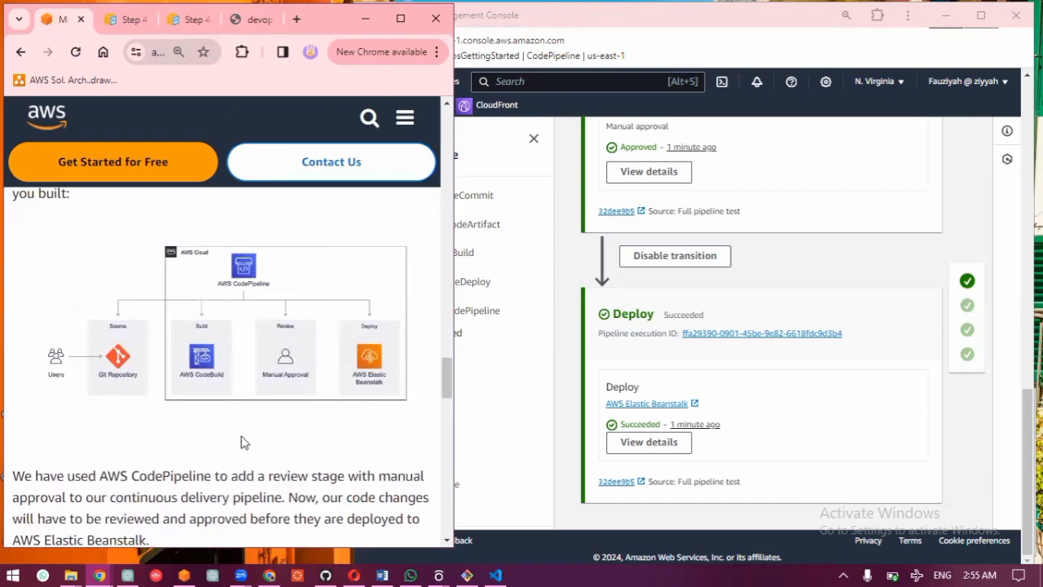
pyautogui.scroll(-4, 240, 442)
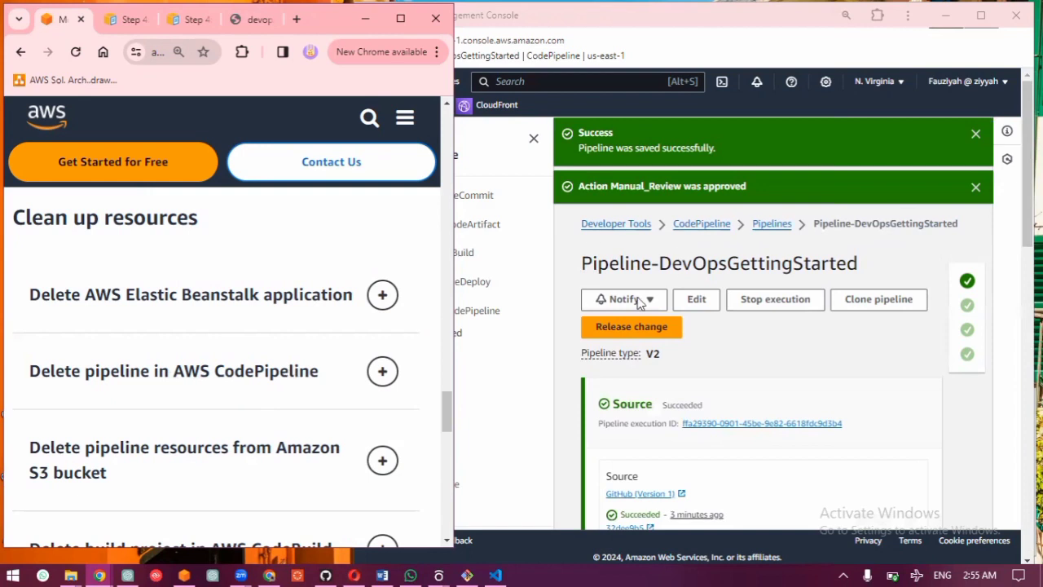
# Step: Delete Pipeline-DevOpsGettingStarted from the CodePipeline pipelines list, entering "delete" as confirmation
pyautogui.click(758, 224)
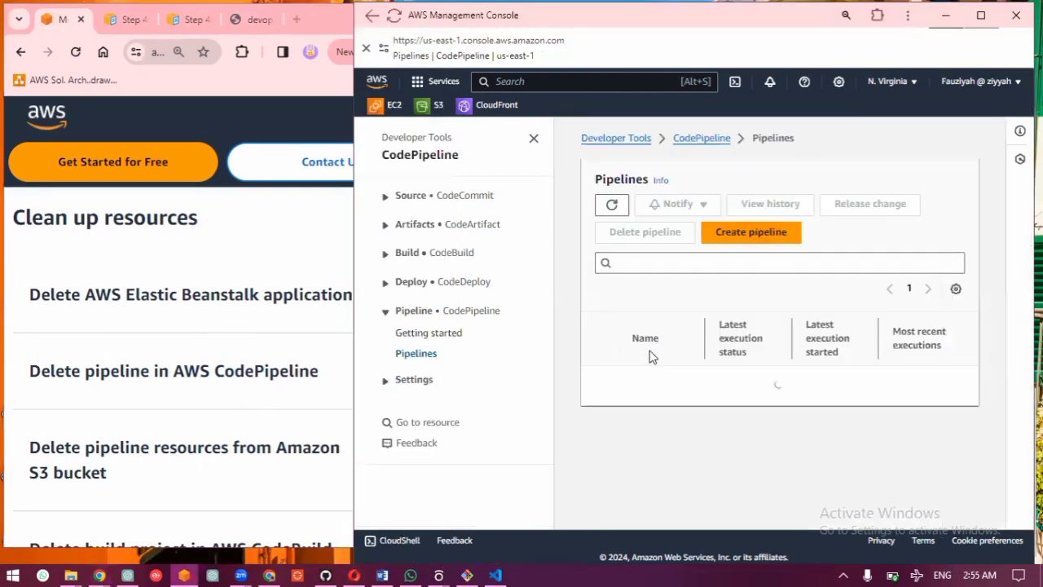
pyautogui.click(598, 403)
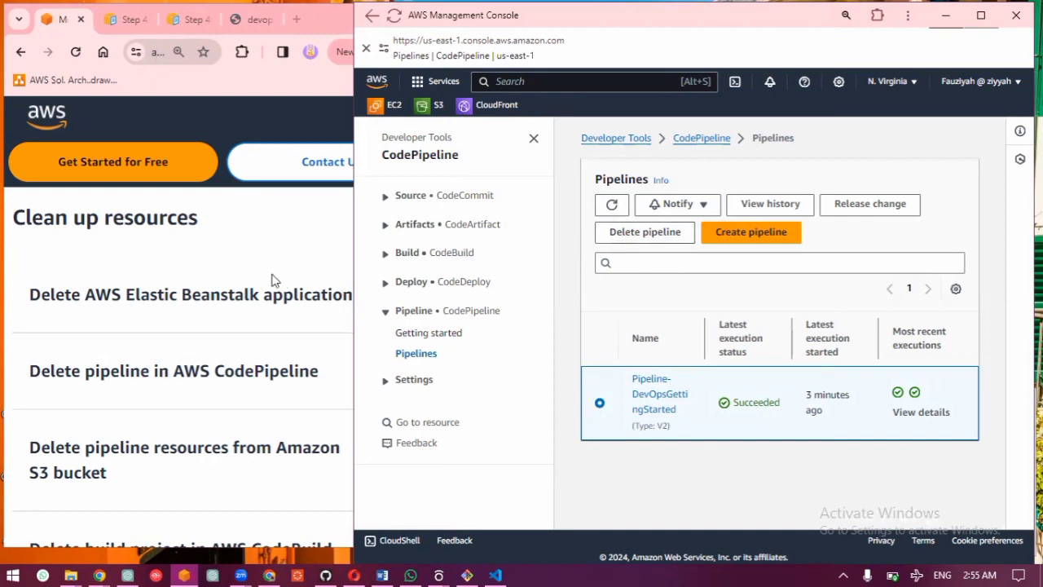
pyautogui.click(619, 233)
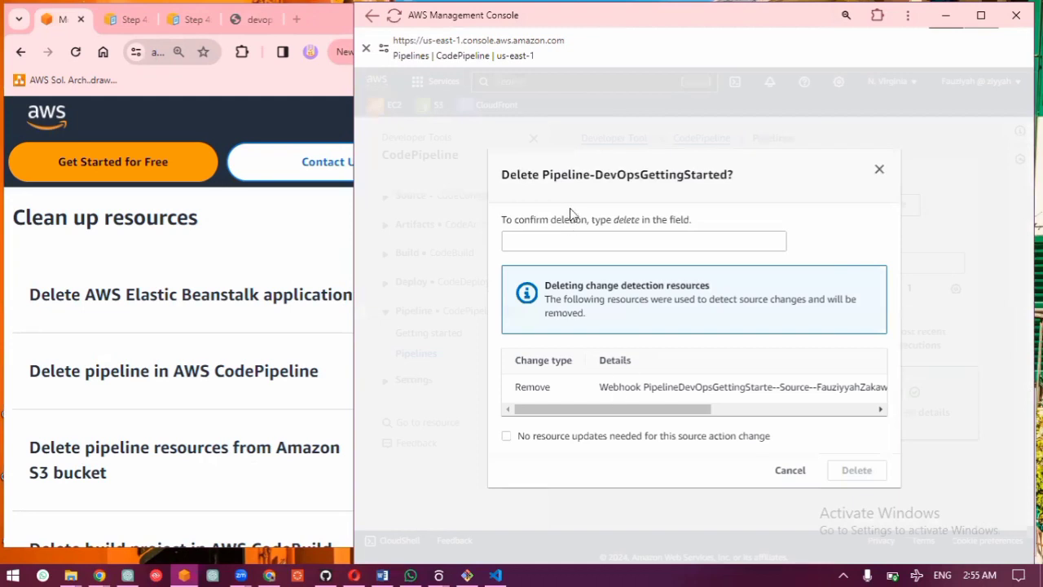
pyautogui.click(580, 239)
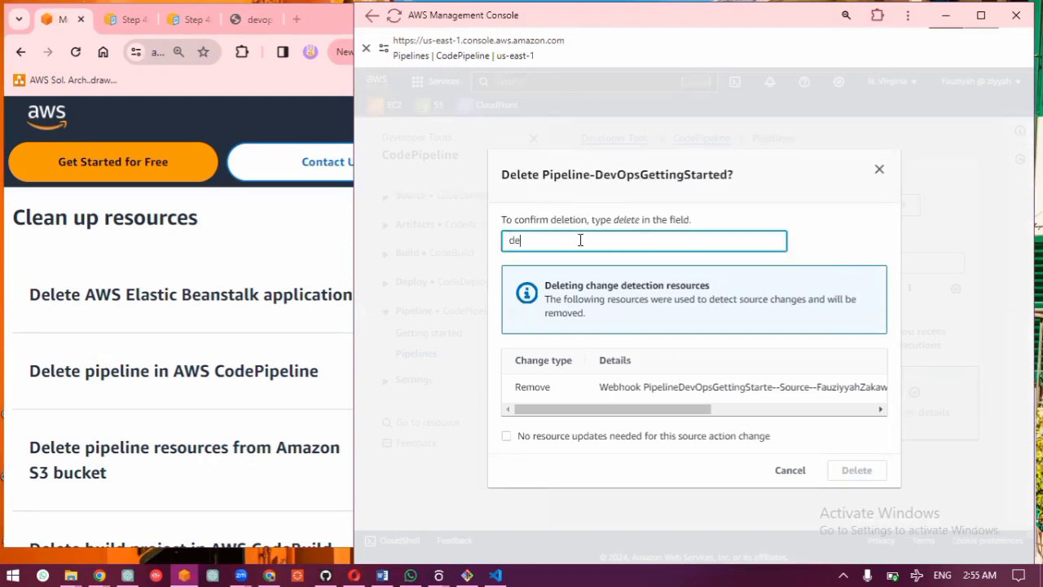
pyautogui.write('delete')
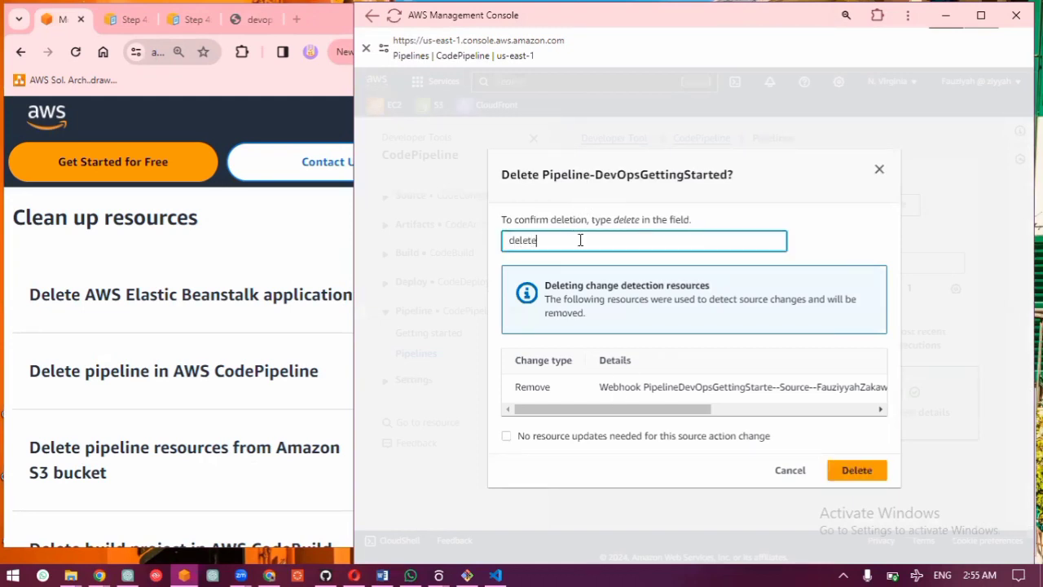
pyautogui.click(835, 472)
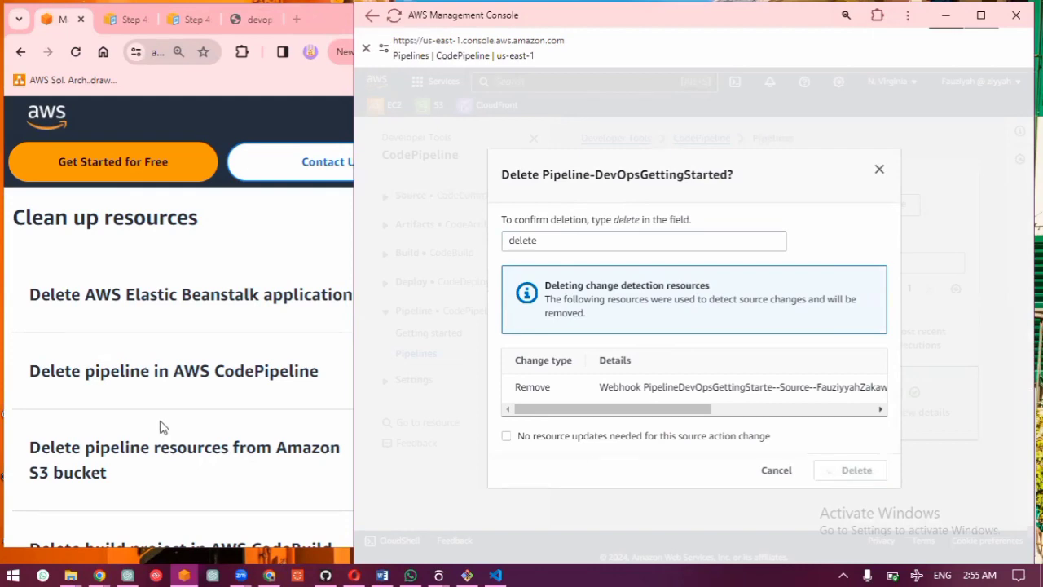
# Step: Check the guide's clean-up list and delete the Build-DevOpsGettingStarted build project in CodeBuild, entering "delete" as confirmation
pyautogui.scroll(-5, 159, 427)
pyautogui.scroll(2, 150, 332)
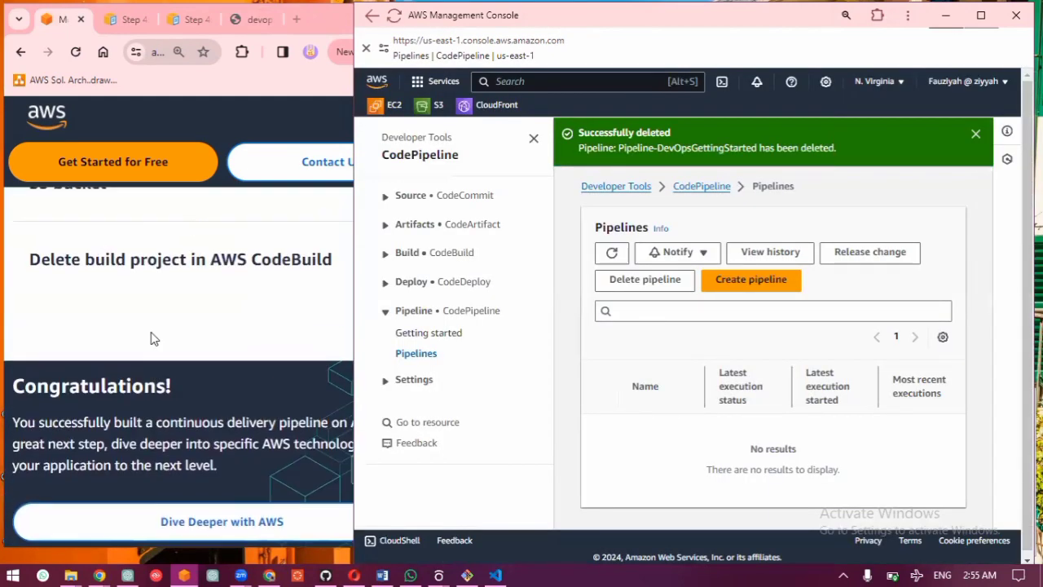
pyautogui.scroll(3, 150, 334)
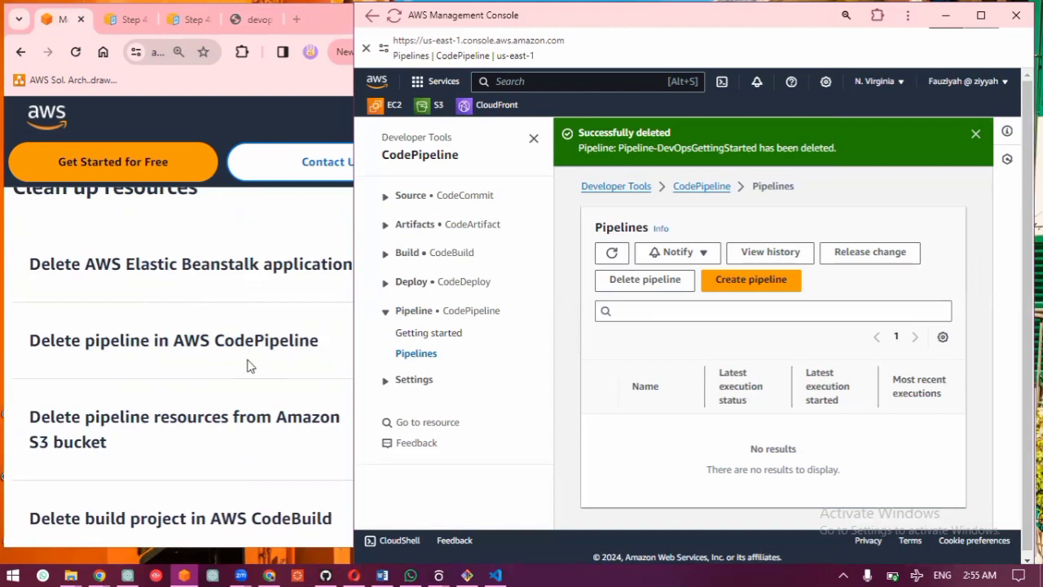
pyautogui.scroll(-1, 250, 366)
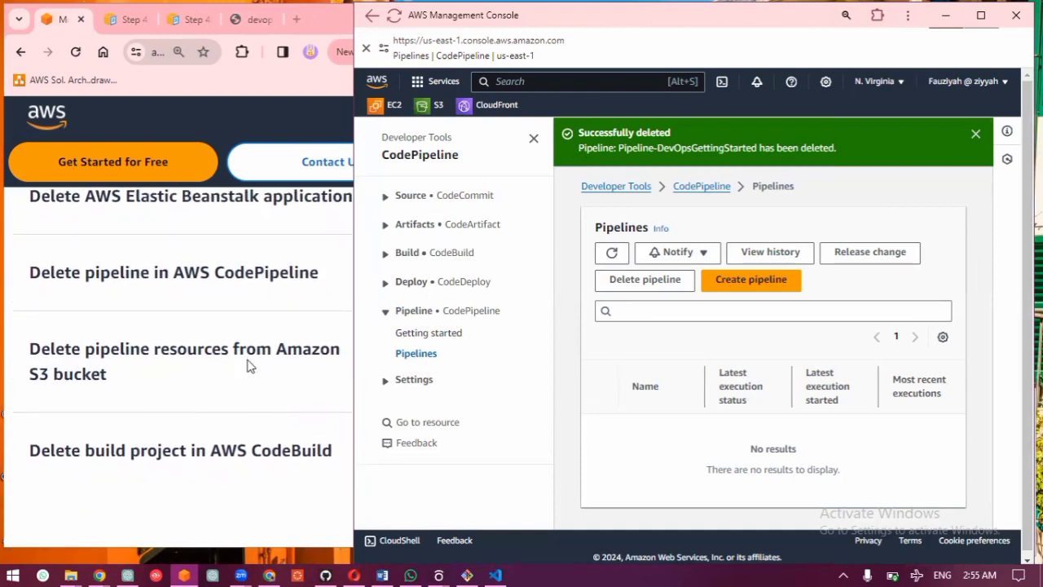
pyautogui.click(455, 256)
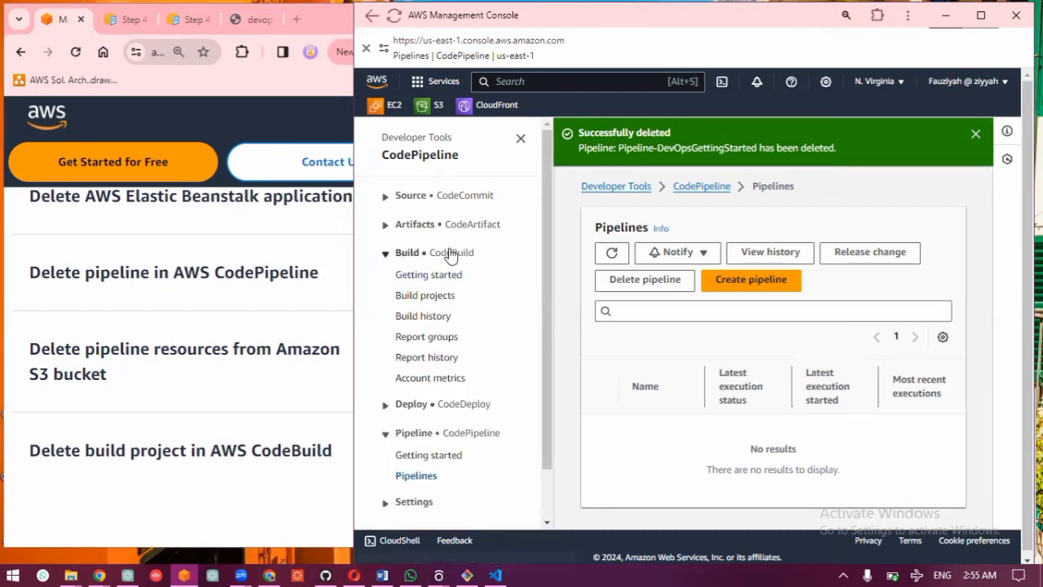
pyautogui.click(427, 299)
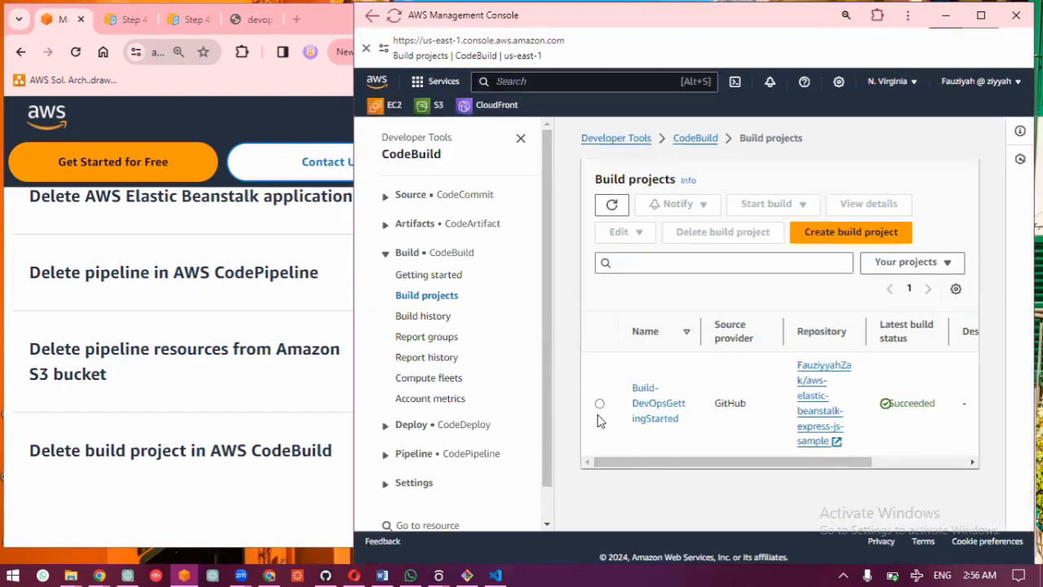
pyautogui.click(601, 405)
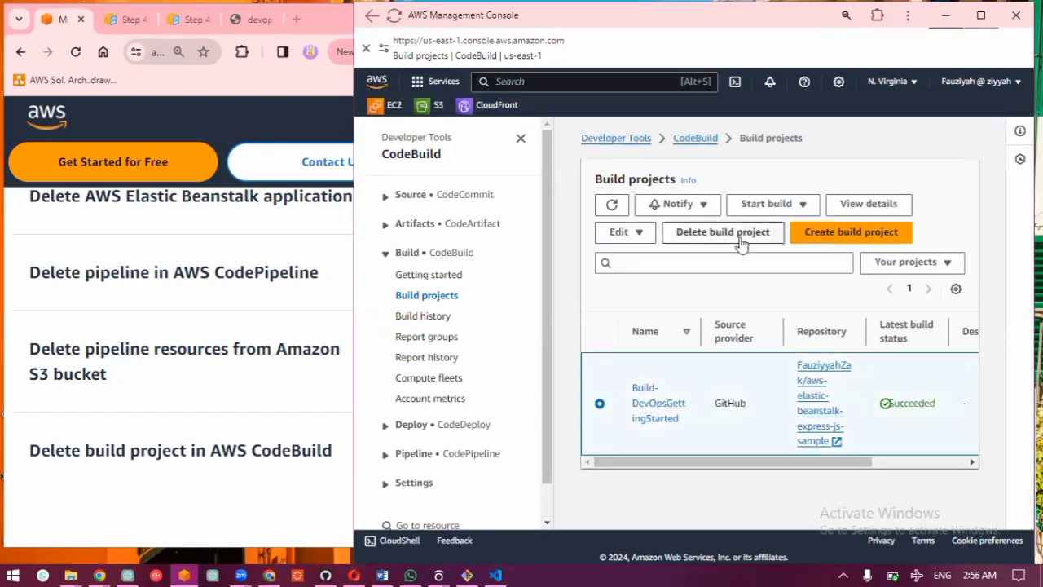
pyautogui.click(739, 238)
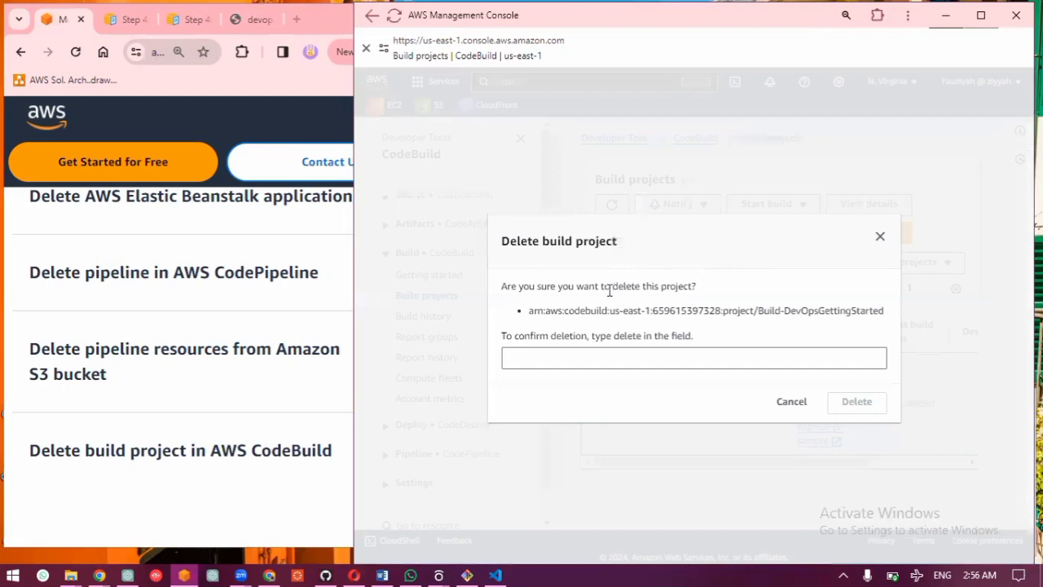
pyautogui.click(620, 356)
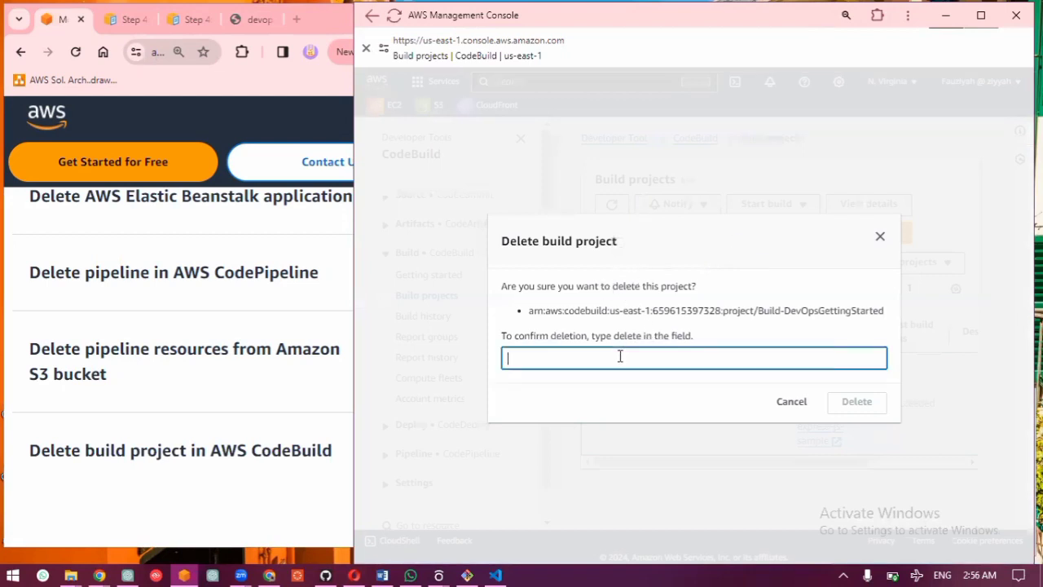
pyautogui.write('delete')
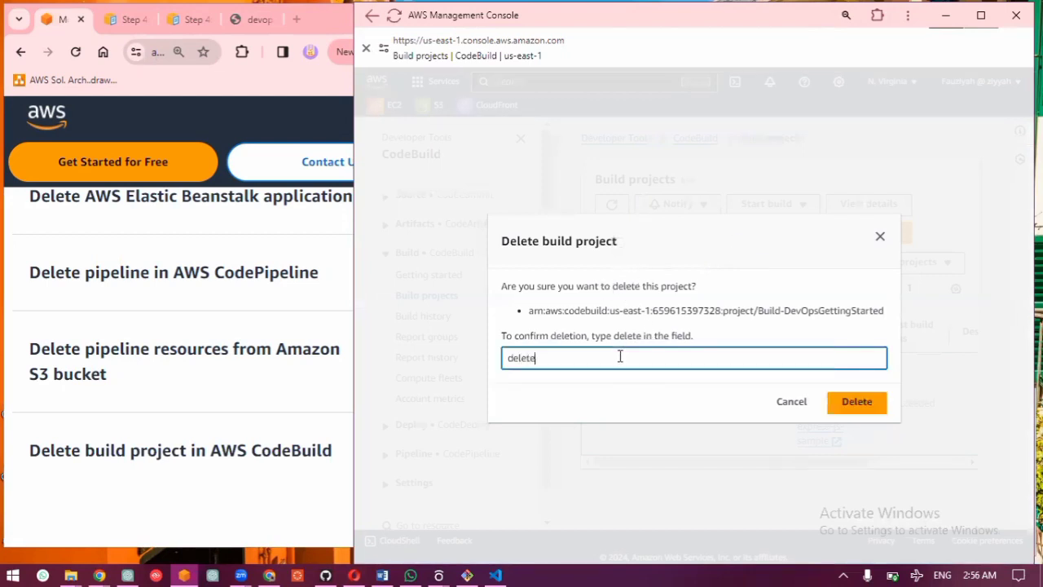
pyautogui.click(847, 408)
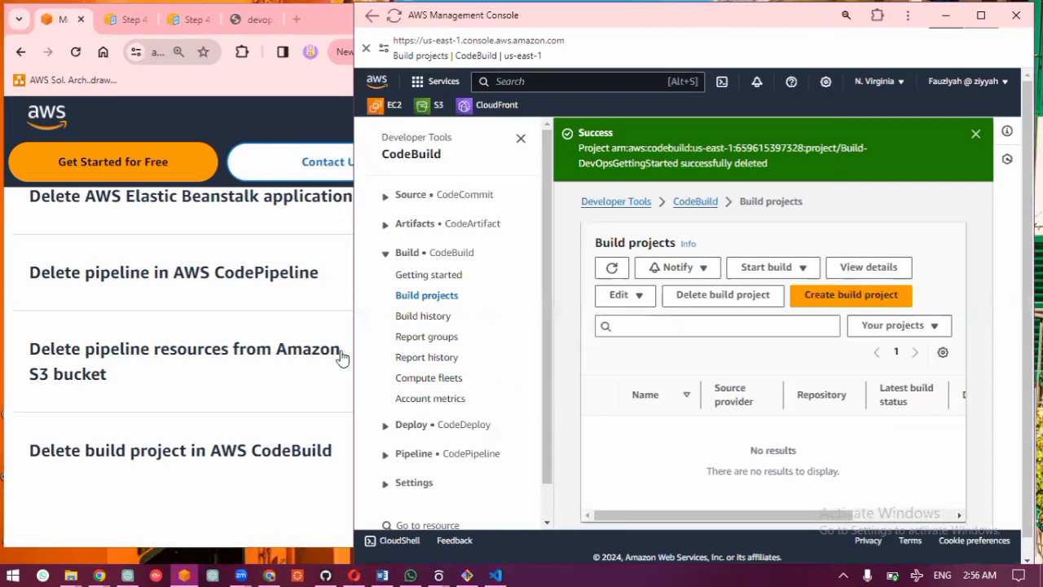
# Step: Check the guide's clean-up list and search the AWS console for "beans" to open the Elastic Beanstalk environments list
pyautogui.scroll(1, 231, 334)
pyautogui.scroll(1, 230, 334)
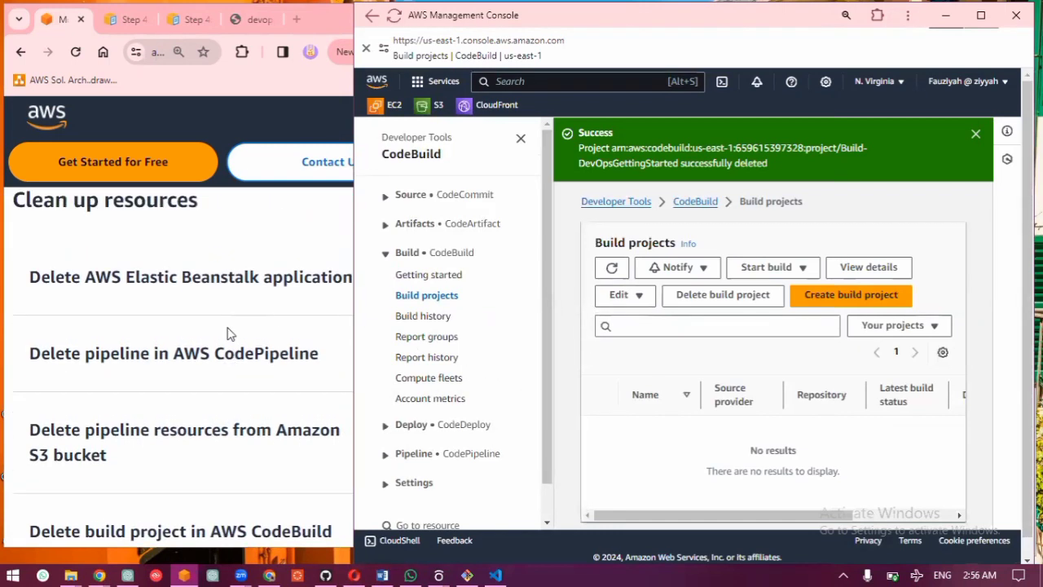
pyautogui.click(635, 82)
pyautogui.write('be')
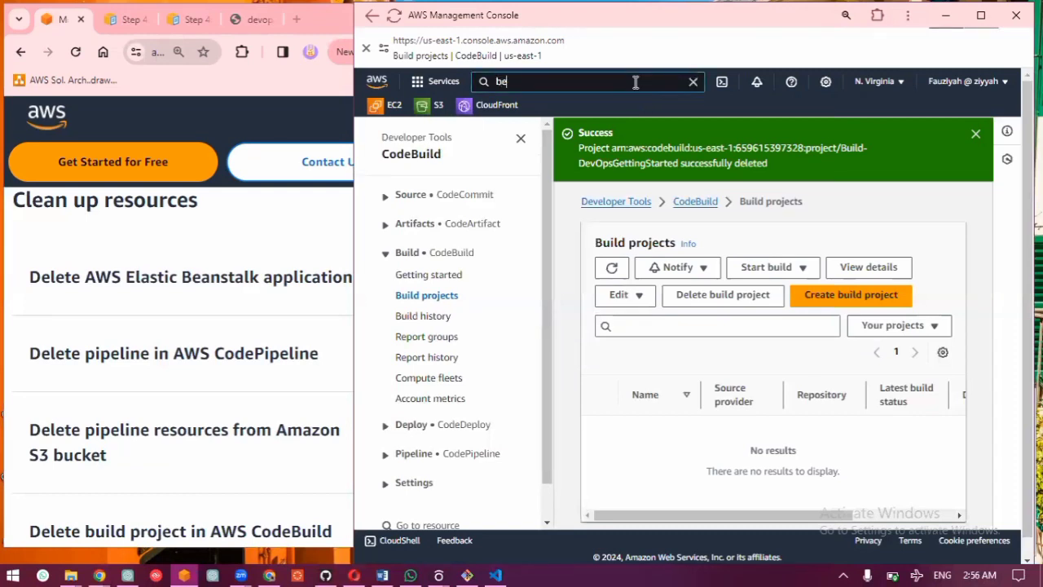
pyautogui.write('ans')
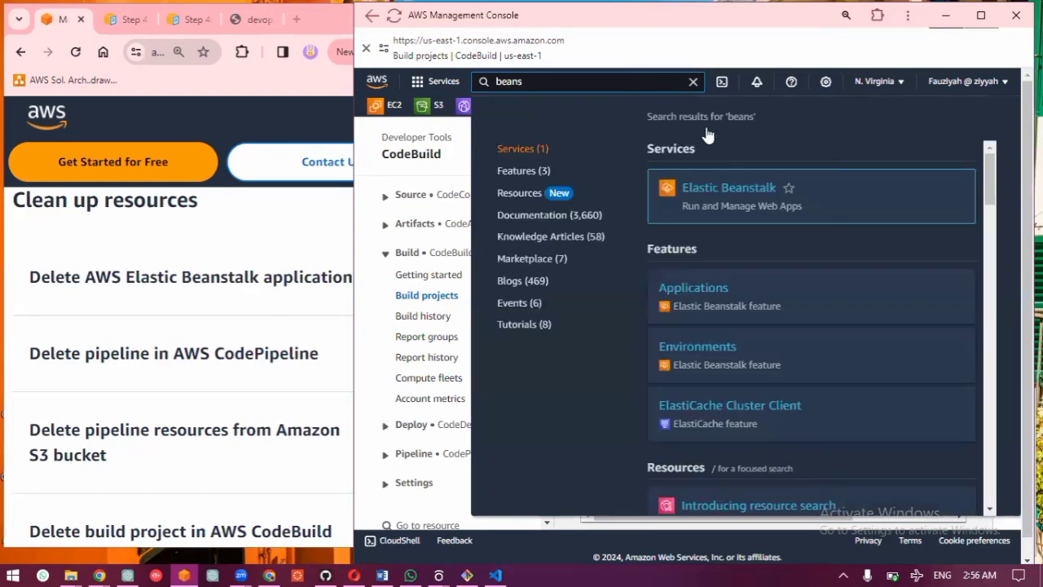
pyautogui.click(745, 184)
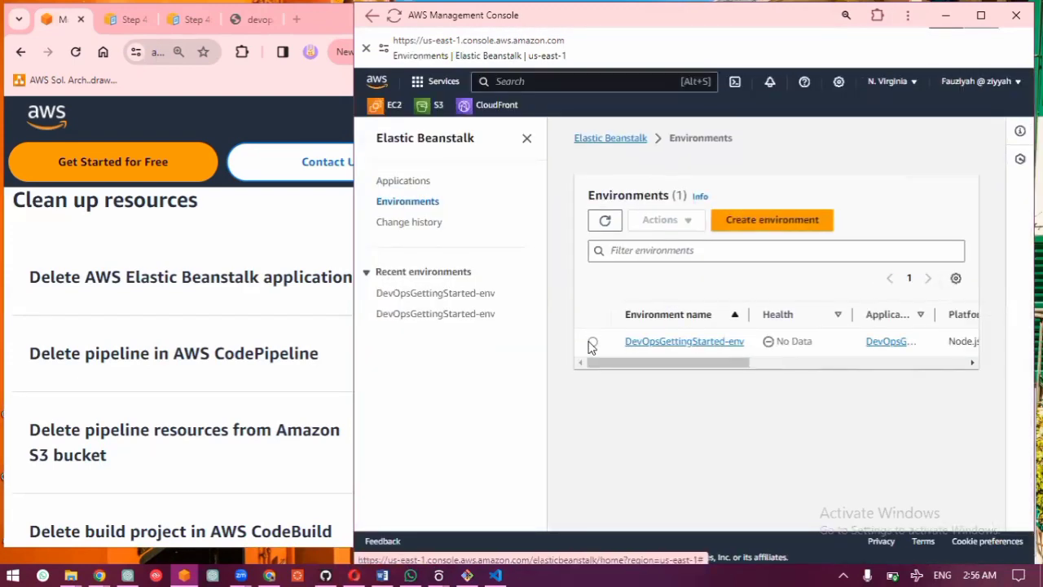
# Step: Terminate the DevOpsGettingStarted-env environment, entering its name as confirmation without any leading space
pyautogui.click(592, 342)
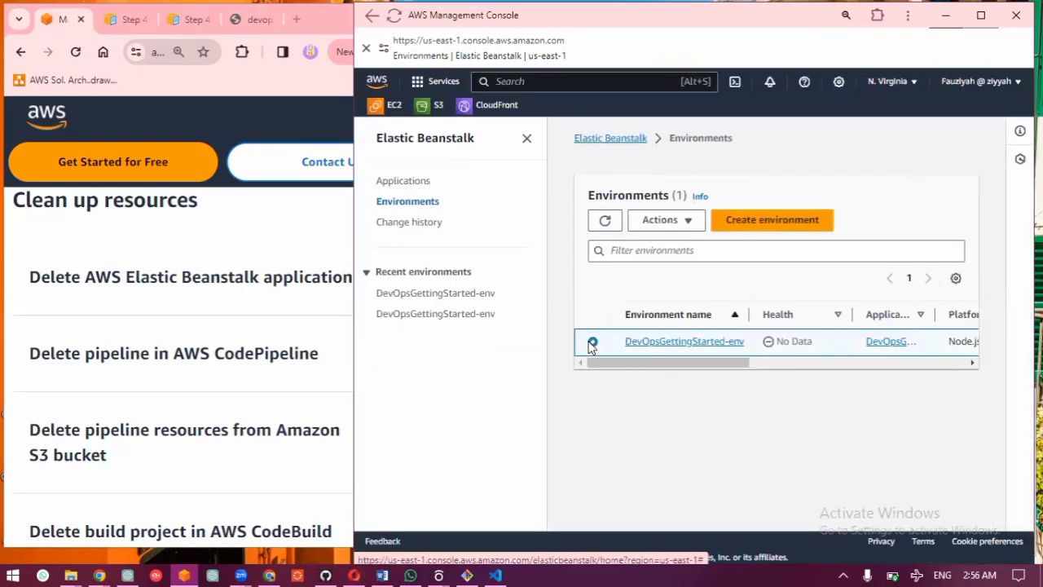
pyautogui.click(671, 225)
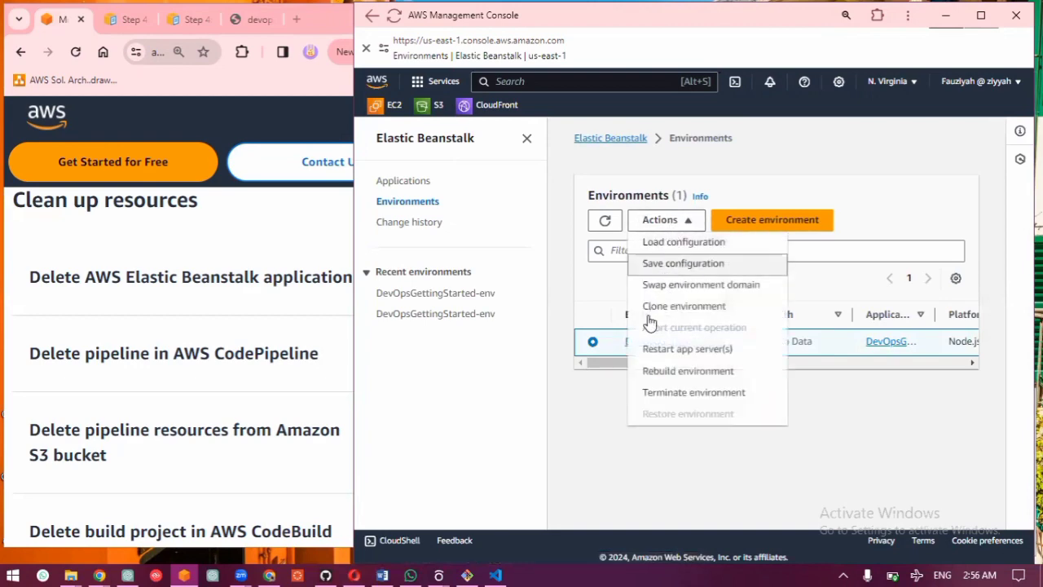
pyautogui.click(651, 394)
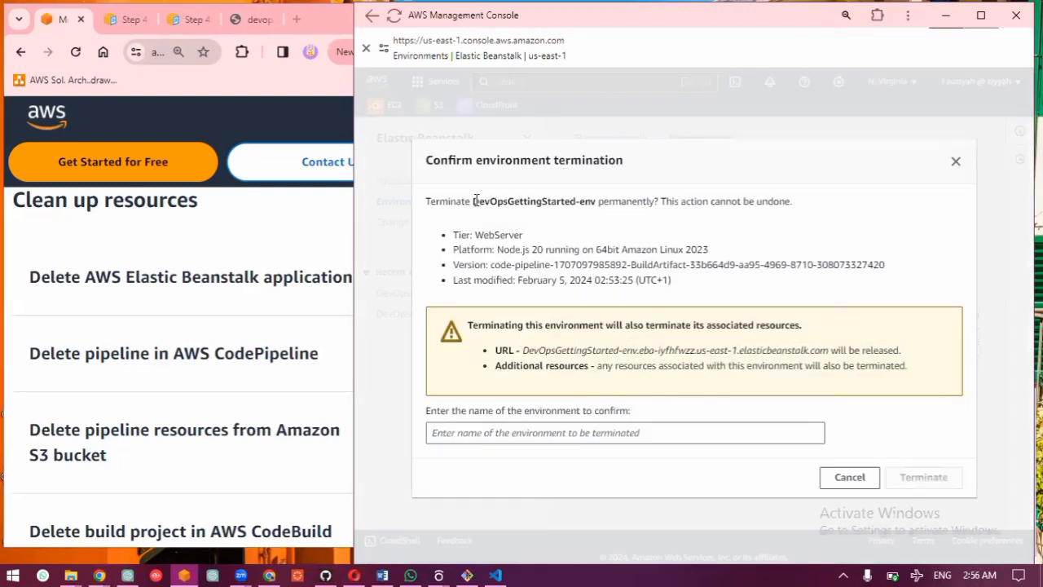
pyautogui.moveTo(473, 200); pyautogui.dragTo(594, 200)
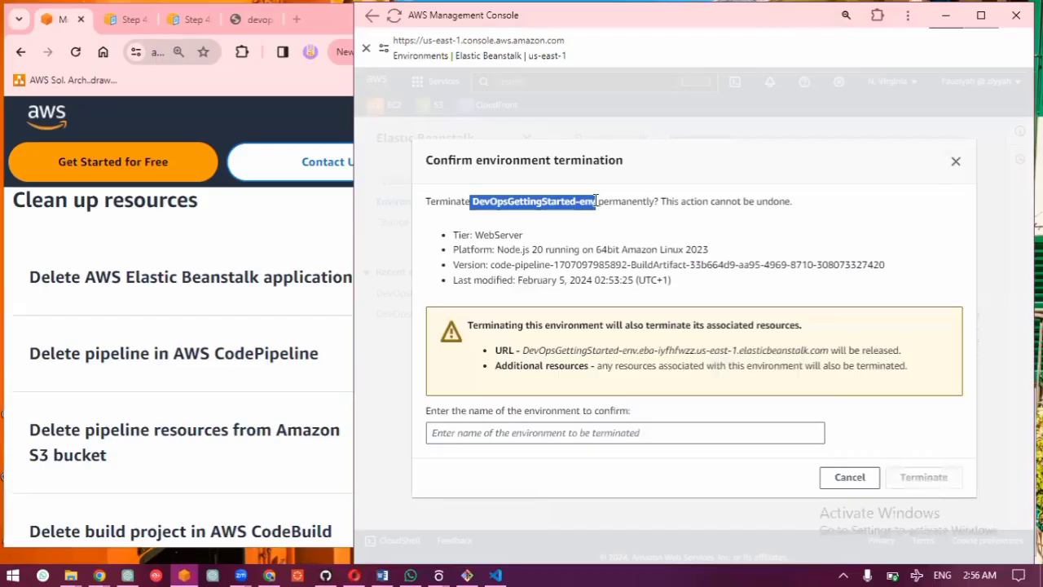
pyautogui.click(561, 434)
pyautogui.write('DevOpsGettingStarted-env')
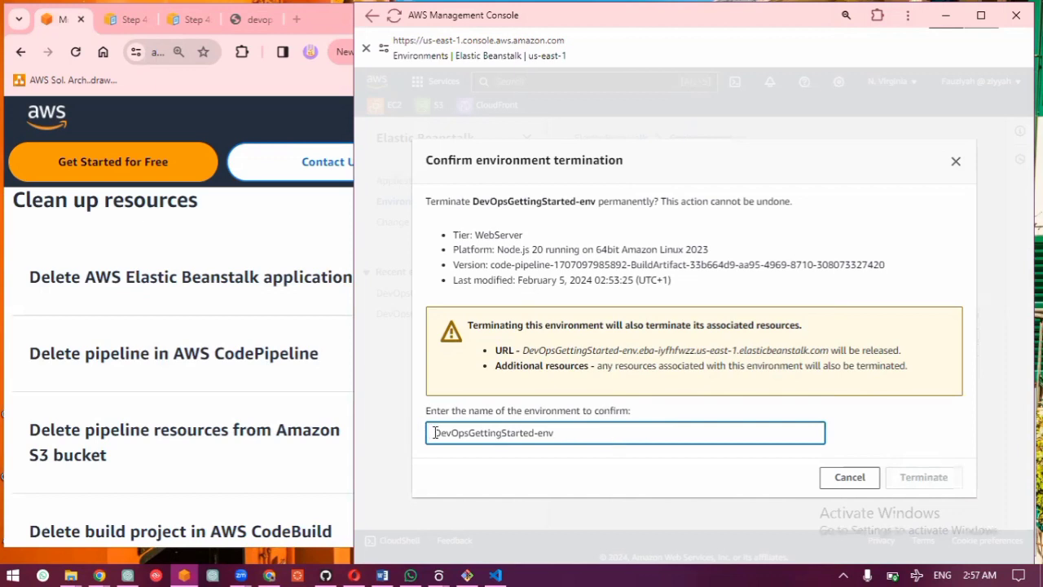
pyautogui.press('BackSpace')
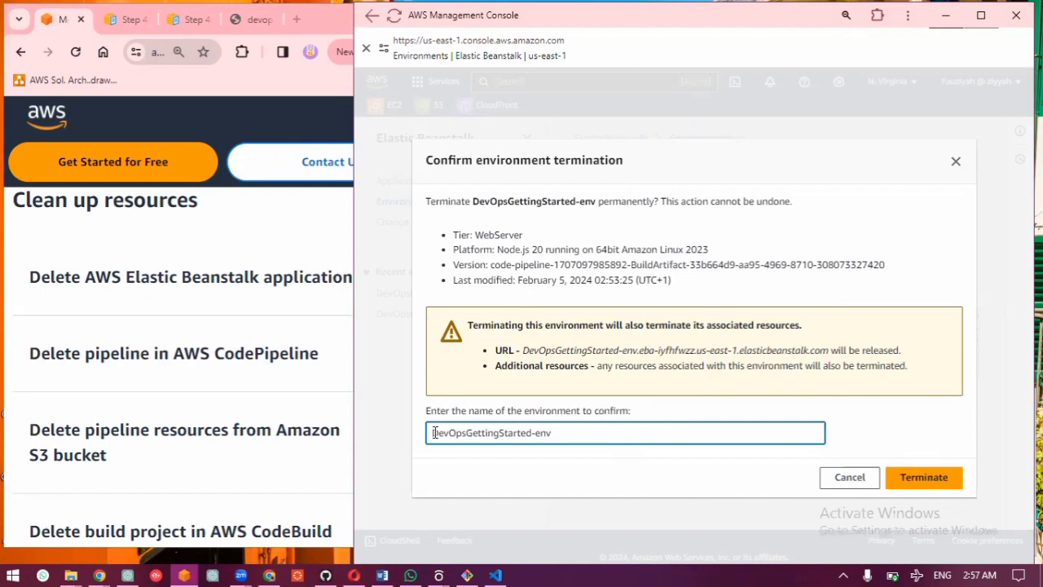
pyautogui.click(921, 479)
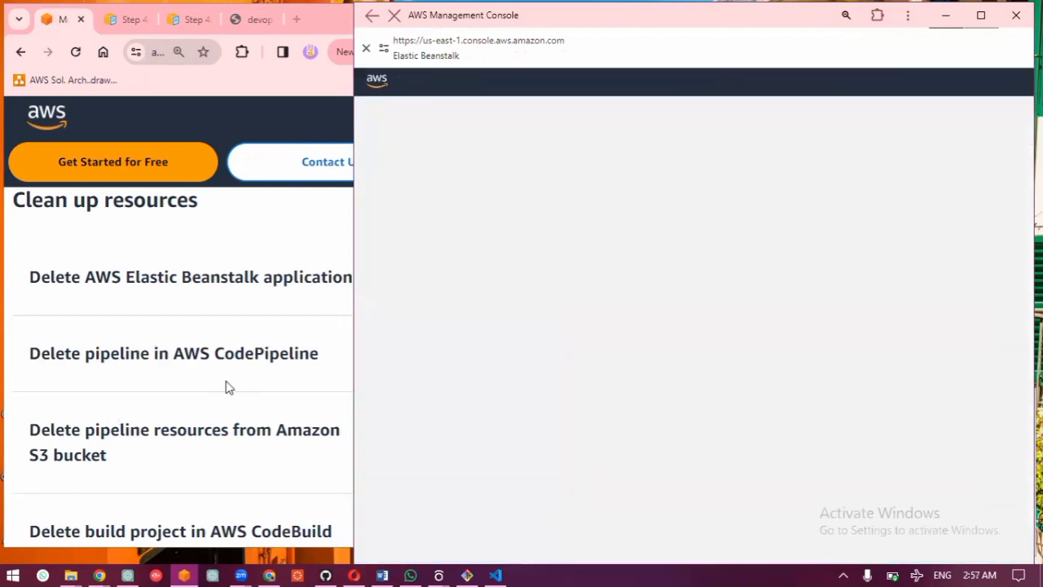
# Step: Expand the guide's instructions for deleting pipeline resources from the Amazon S3 bucket, and find the S3 service in the AWS console
pyautogui.click(150, 440)
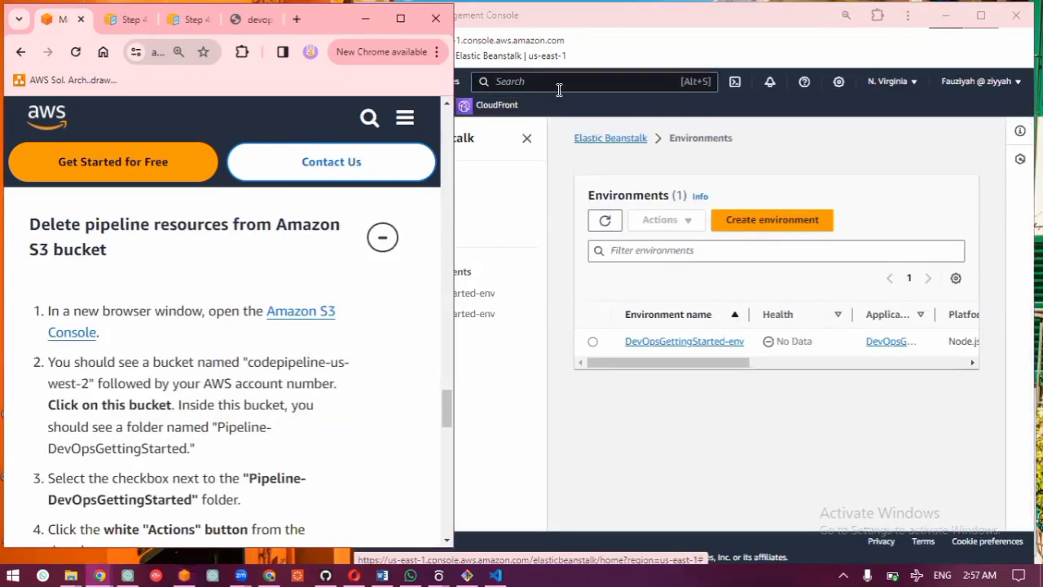
pyautogui.click(559, 88)
pyautogui.write('s3')
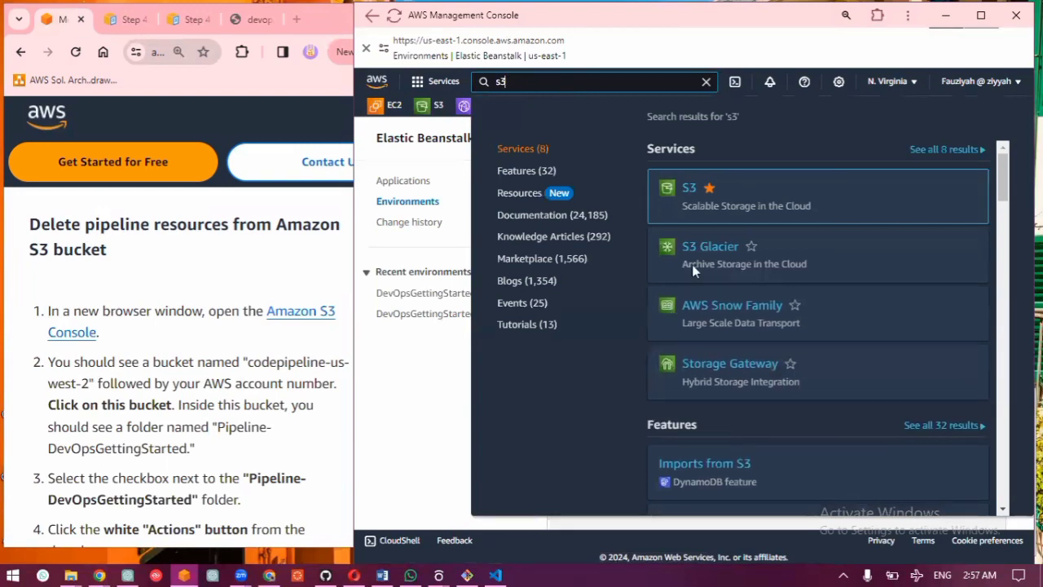
pyautogui.moveTo(695, 220)
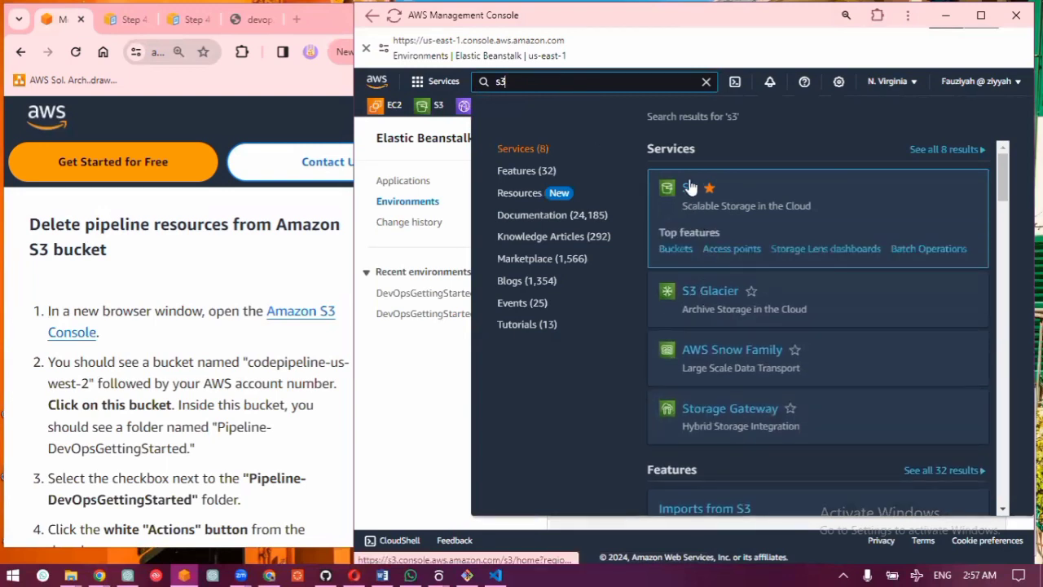
pyautogui.click(691, 187)
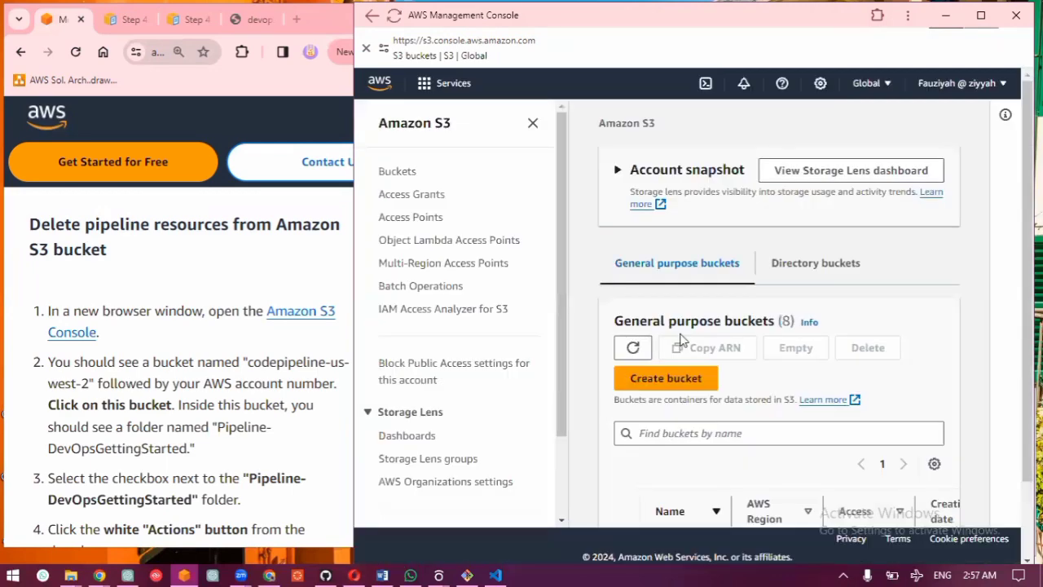
# Step: Empty the codepipeline-us-east-1 bucket, entering "permanently delete" as confirmation, and return to the buckets list
pyautogui.scroll(-1, 682, 340)
pyautogui.scroll(-1, 682, 341)
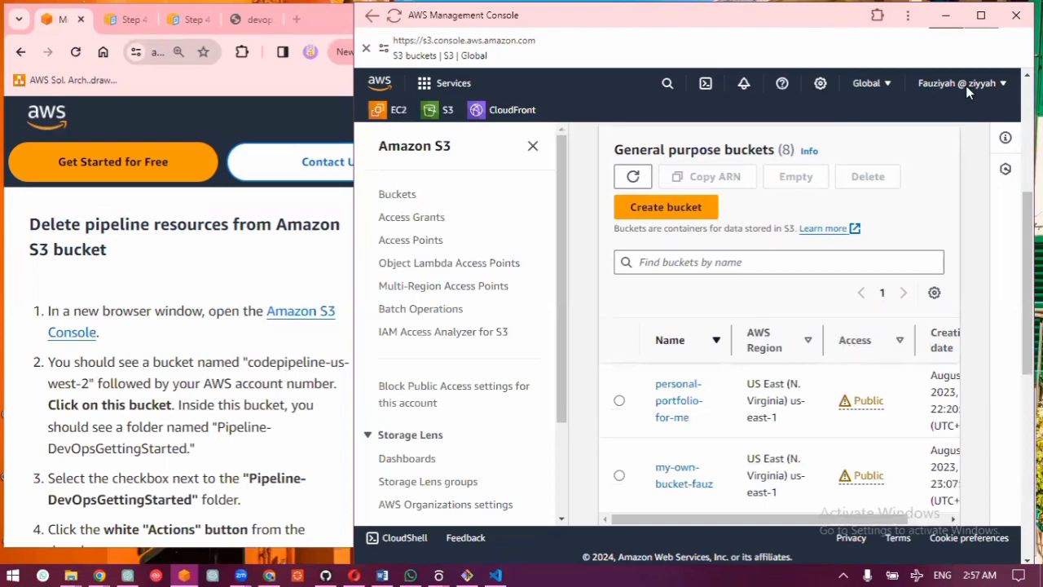
pyautogui.click(984, 16)
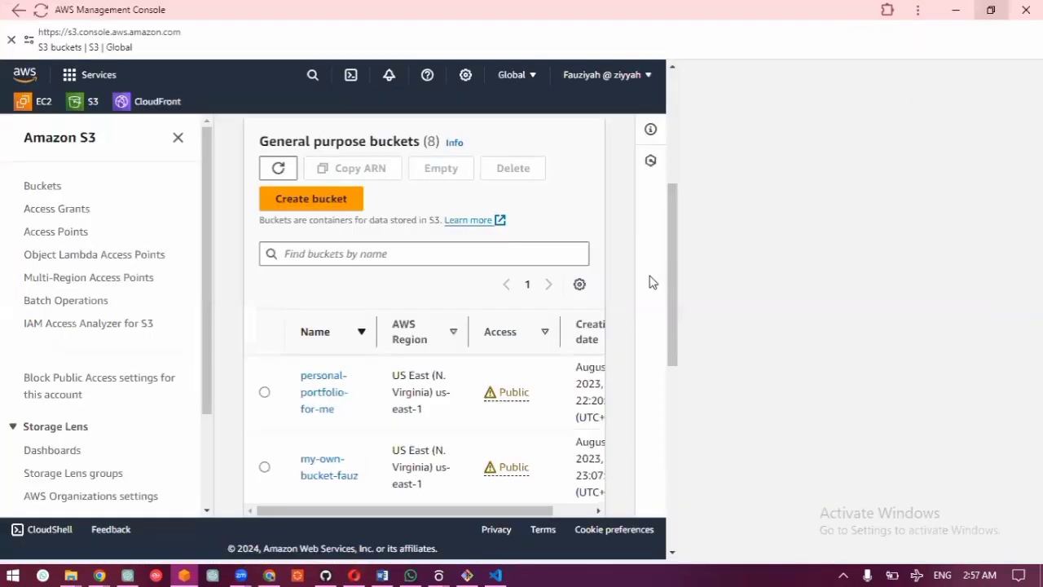
pyautogui.scroll(-1, 505, 378)
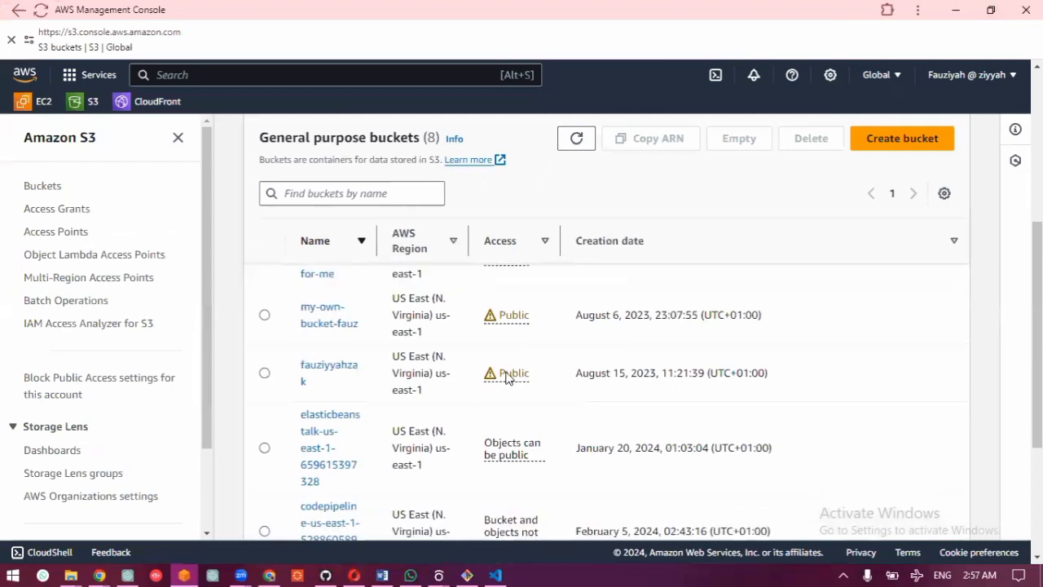
pyautogui.scroll(-2, 269, 343)
pyautogui.click(265, 342)
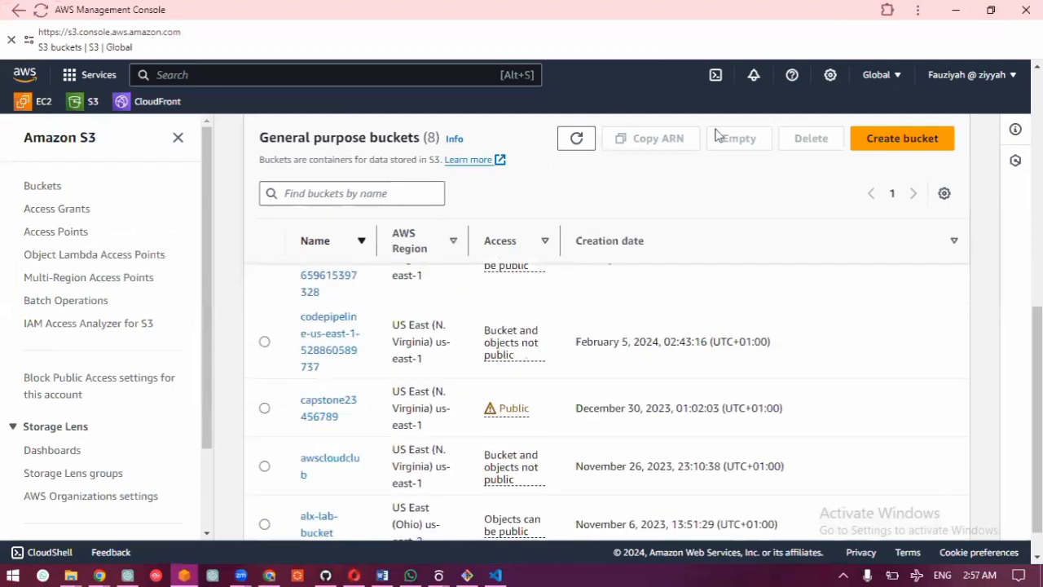
pyautogui.click(731, 143)
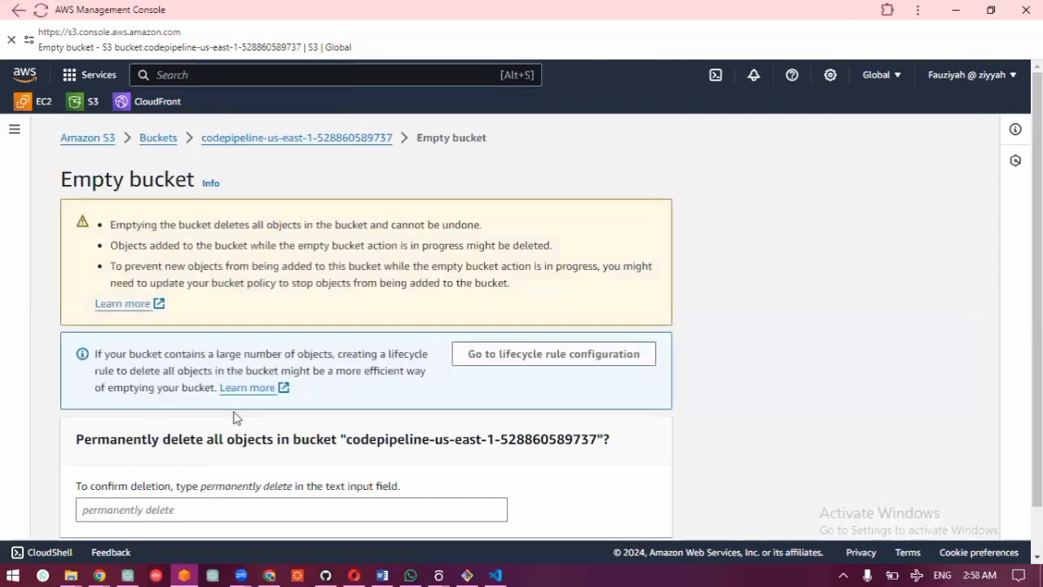
pyautogui.scroll(-1, 220, 428)
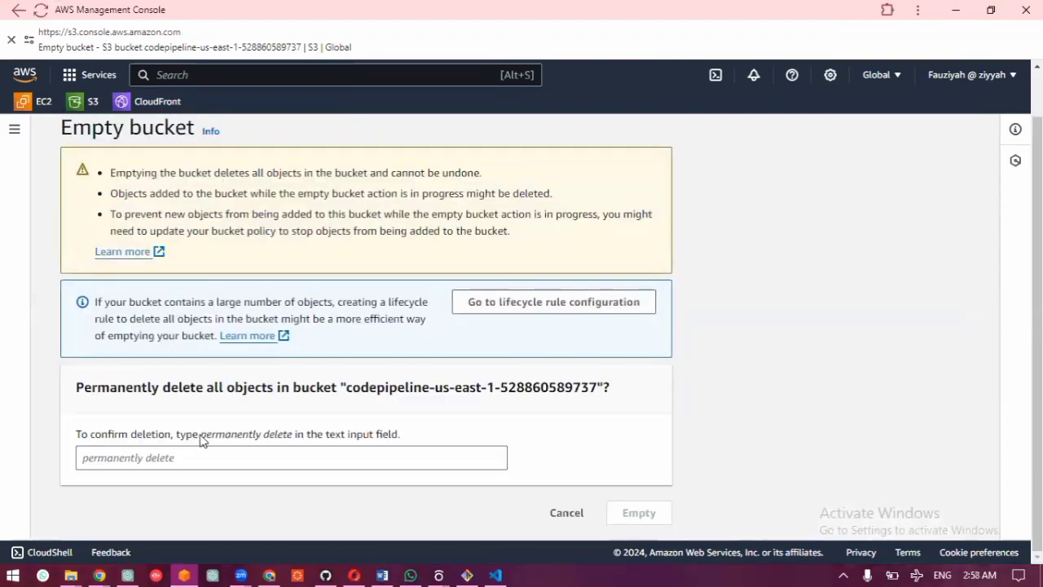
pyautogui.moveTo(202, 441); pyautogui.dragTo(294, 447)
pyautogui.hotkey('ctrl', 'c')
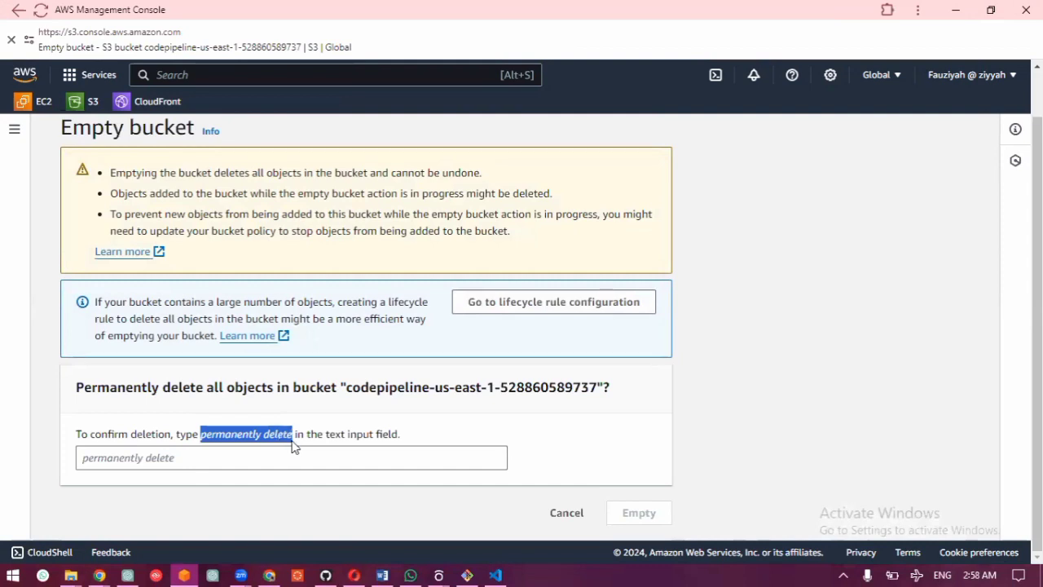
pyautogui.click(290, 454)
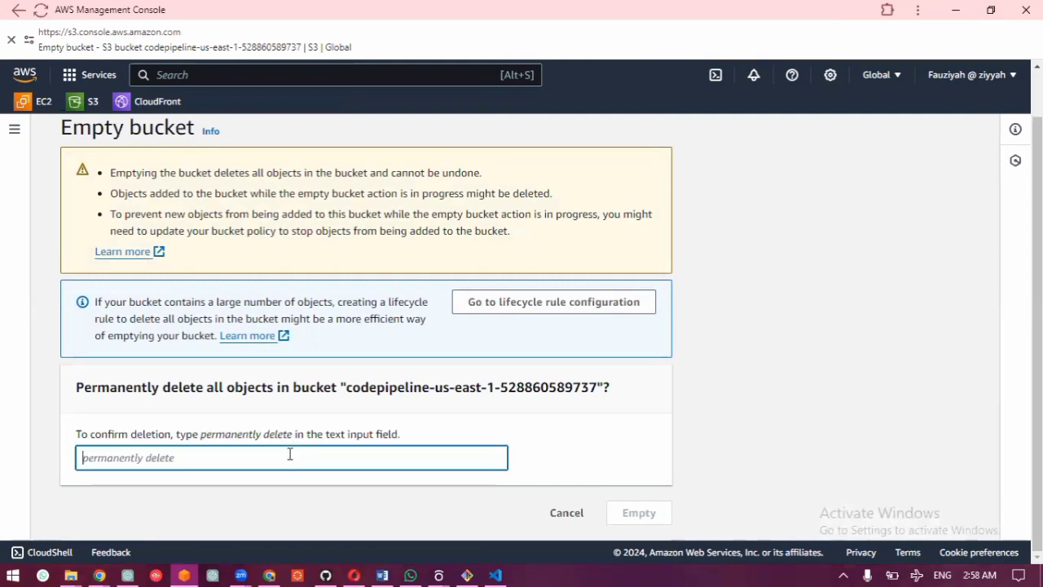
pyautogui.hotkey('ctrl', 'v')
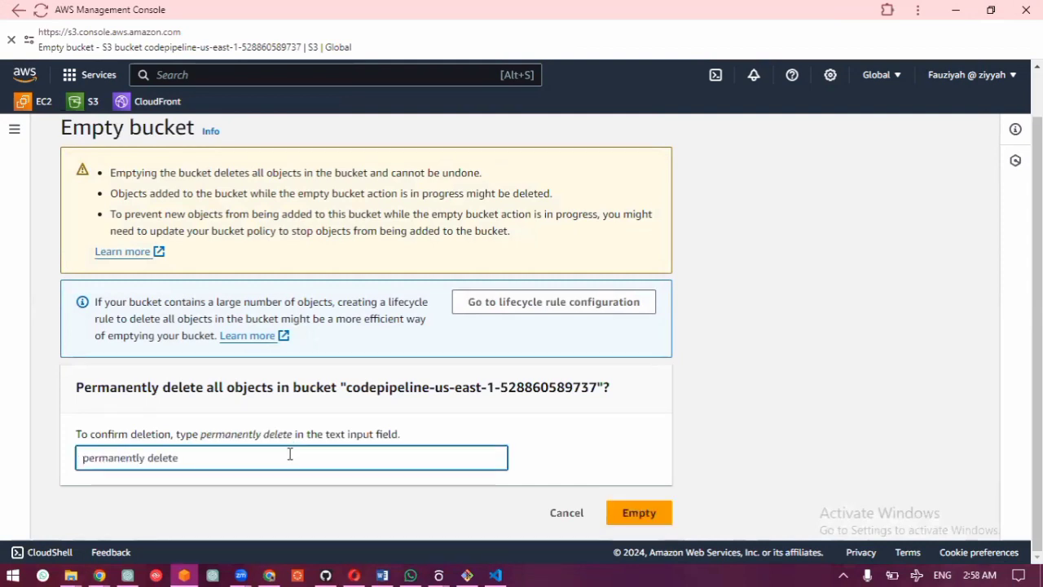
pyautogui.click(635, 515)
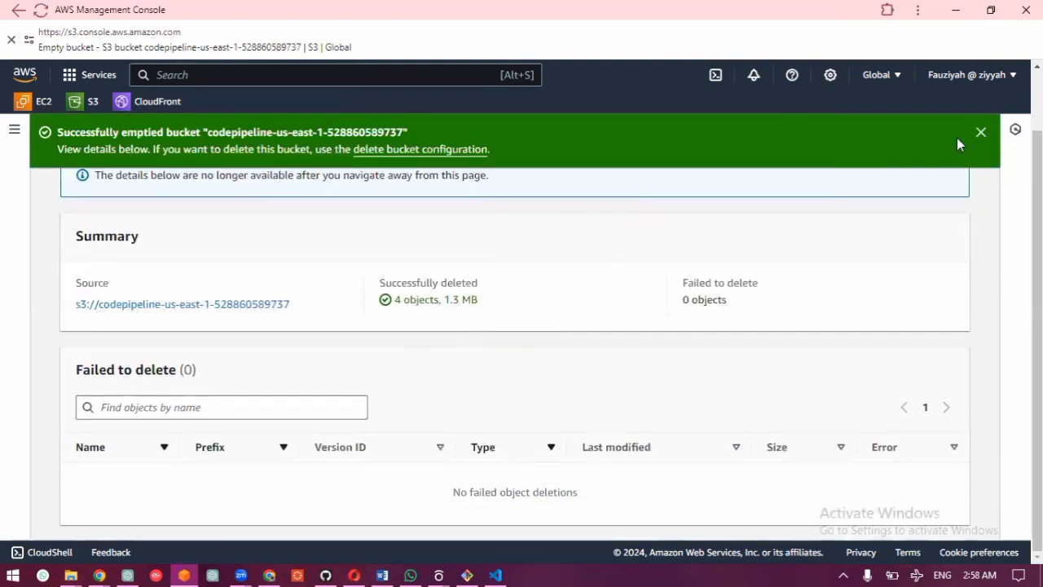
pyautogui.click(980, 132)
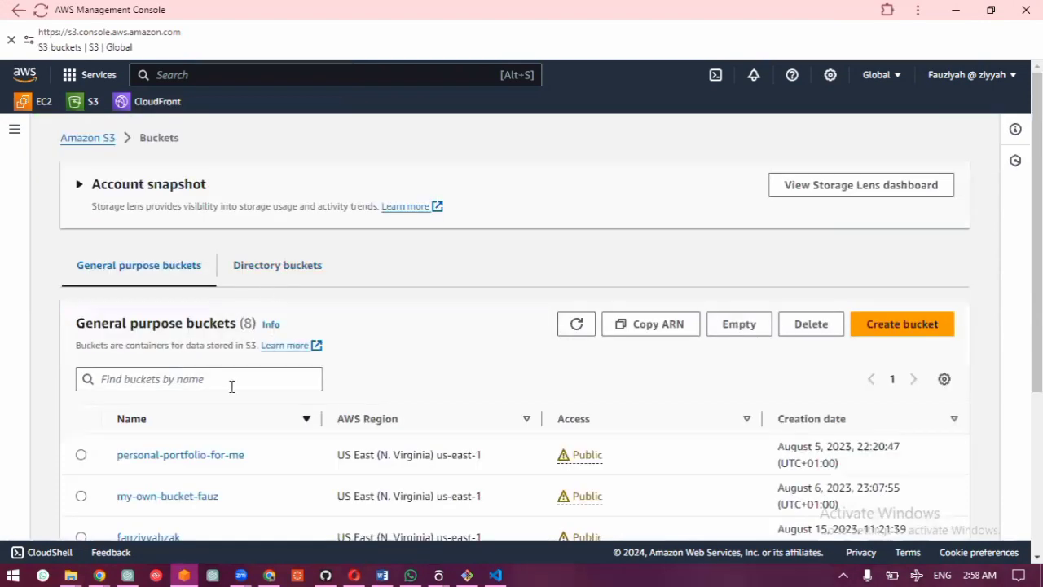
# Step: Delete the emptied codepipeline-us-east-1 bucket, entering the bucket's full name as confirmation
pyautogui.scroll(-3, 231, 386)
pyautogui.scroll(1, 231, 386)
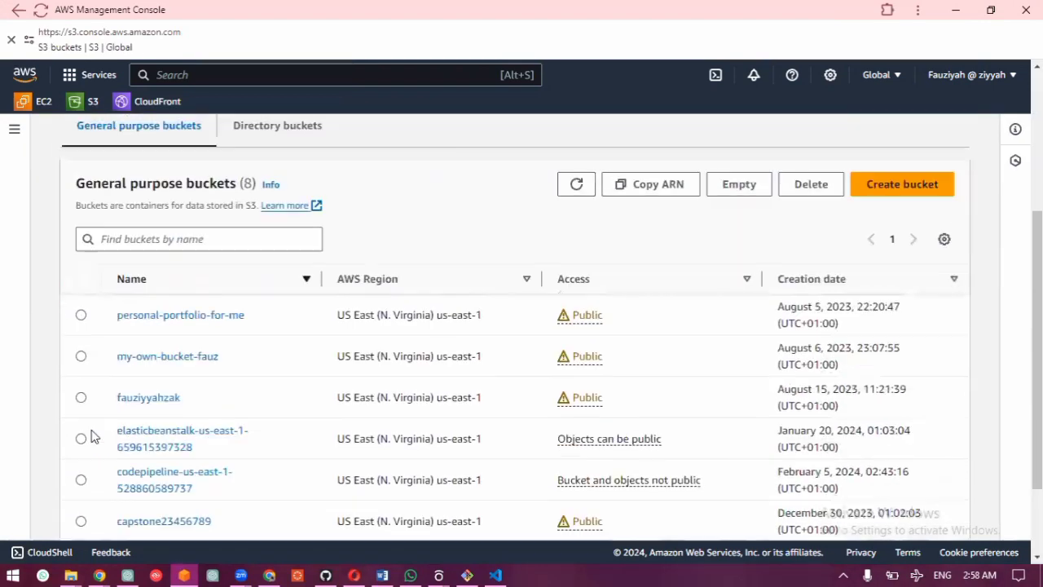
pyautogui.click(81, 480)
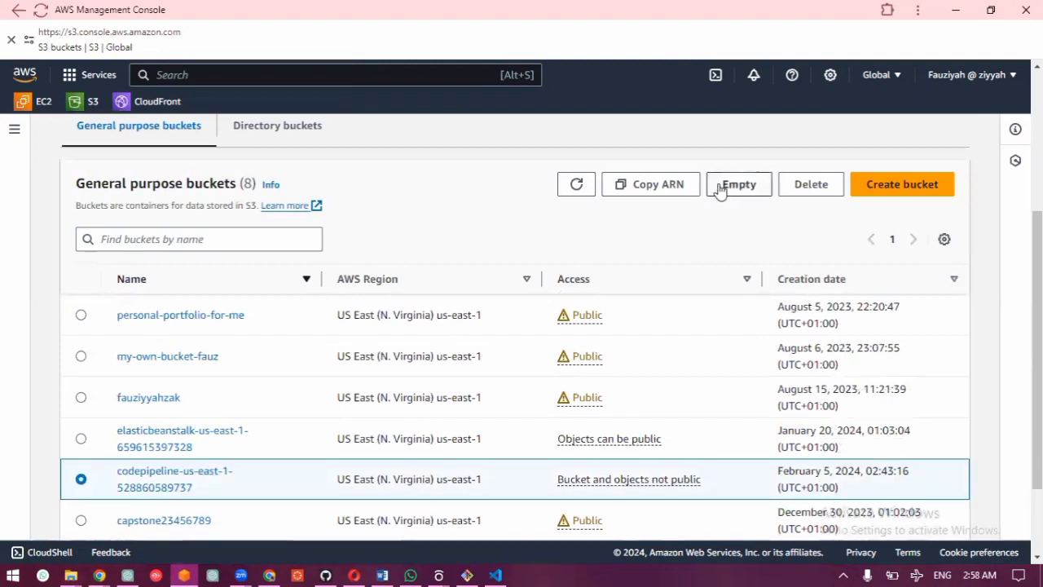
pyautogui.click(802, 187)
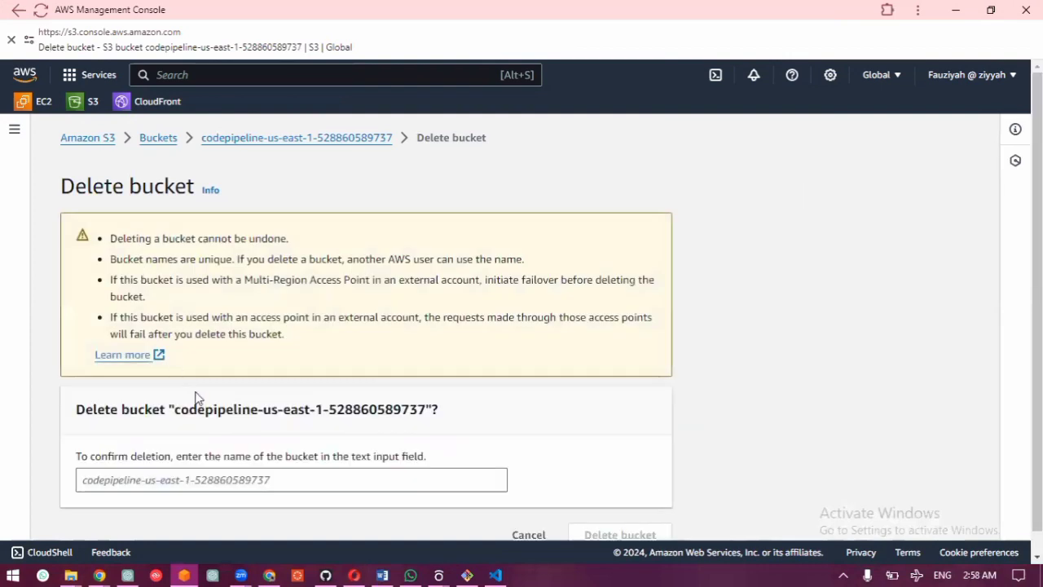
pyautogui.moveTo(177, 410); pyautogui.dragTo(424, 411)
pyautogui.hotkey('ctrl', 'c')
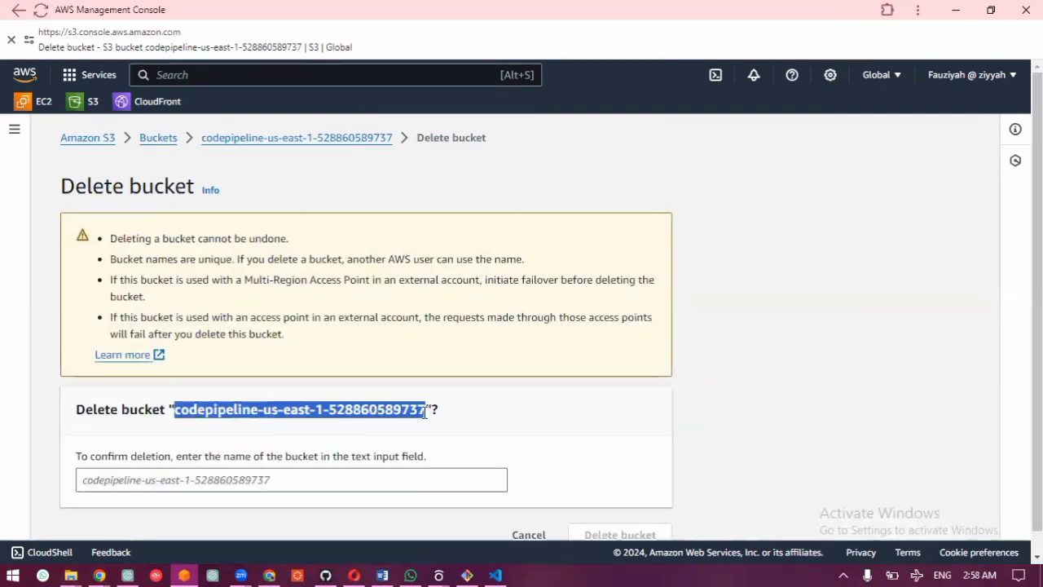
pyautogui.click(399, 475)
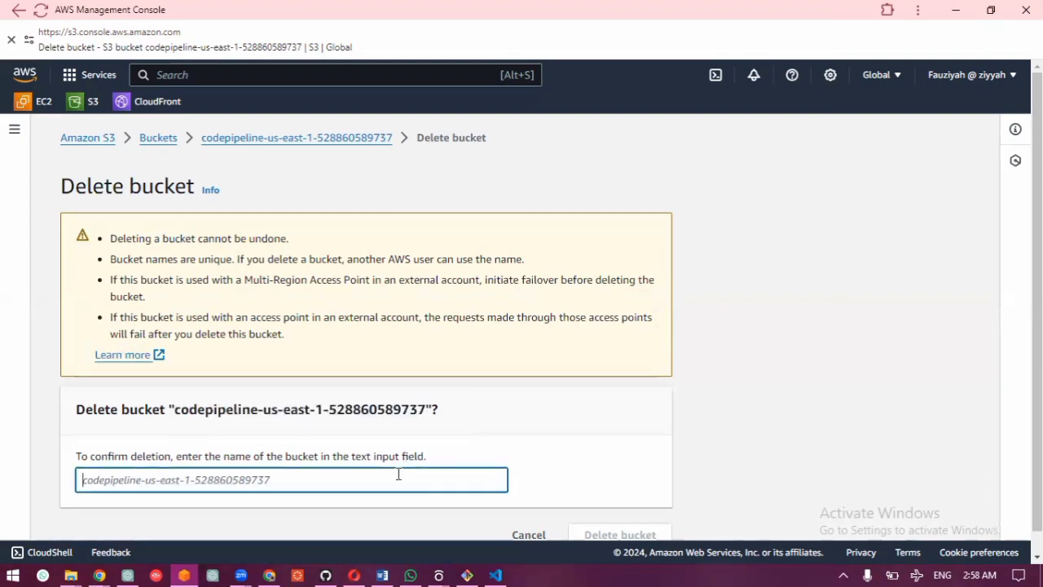
pyautogui.hotkey('ctrl', 'v')
pyautogui.click(654, 534)
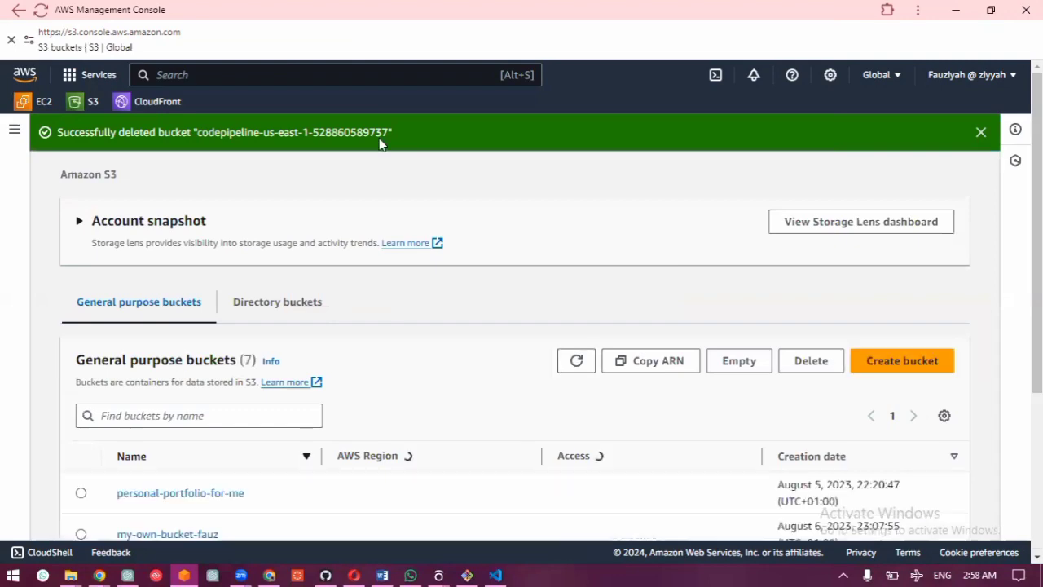
# Step: Restore the smaller console window and review the guide's remaining clean-up instructions through to its closing section
pyautogui.click(991, 10)
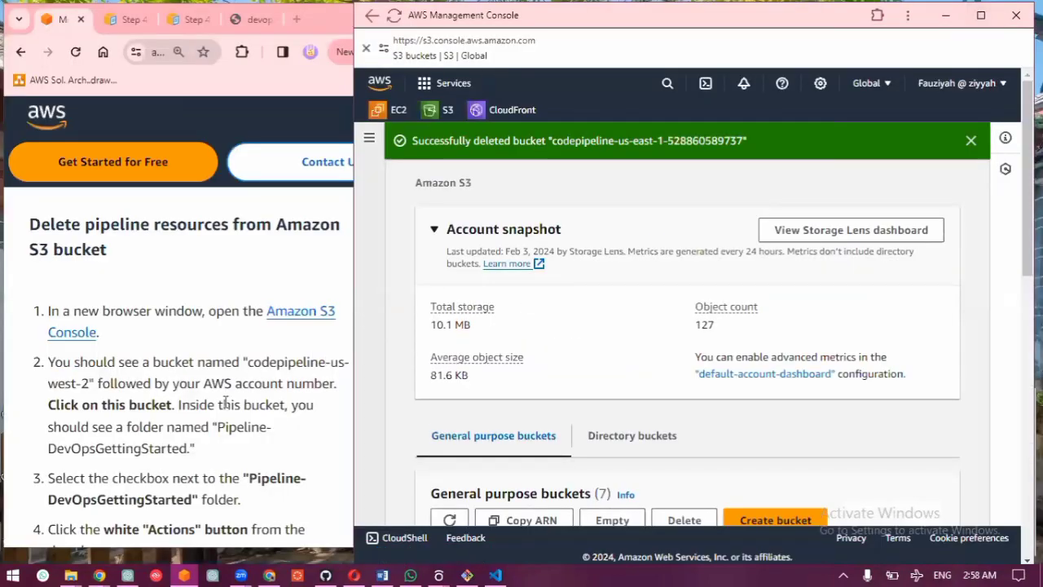
pyautogui.click(198, 443)
pyautogui.scroll(-4, 198, 443)
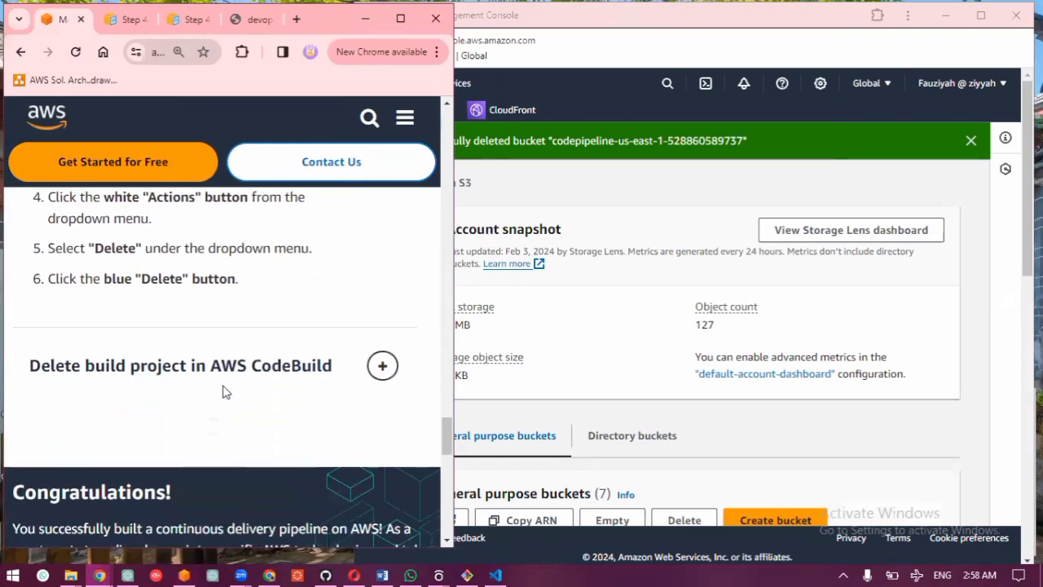
pyautogui.scroll(-3, 223, 389)
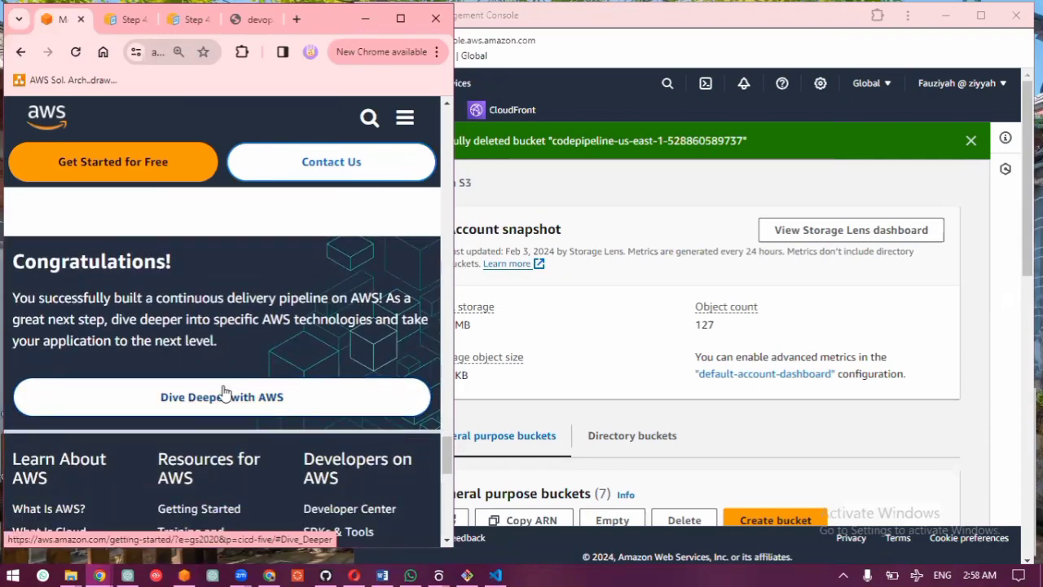
pyautogui.click(639, 221)
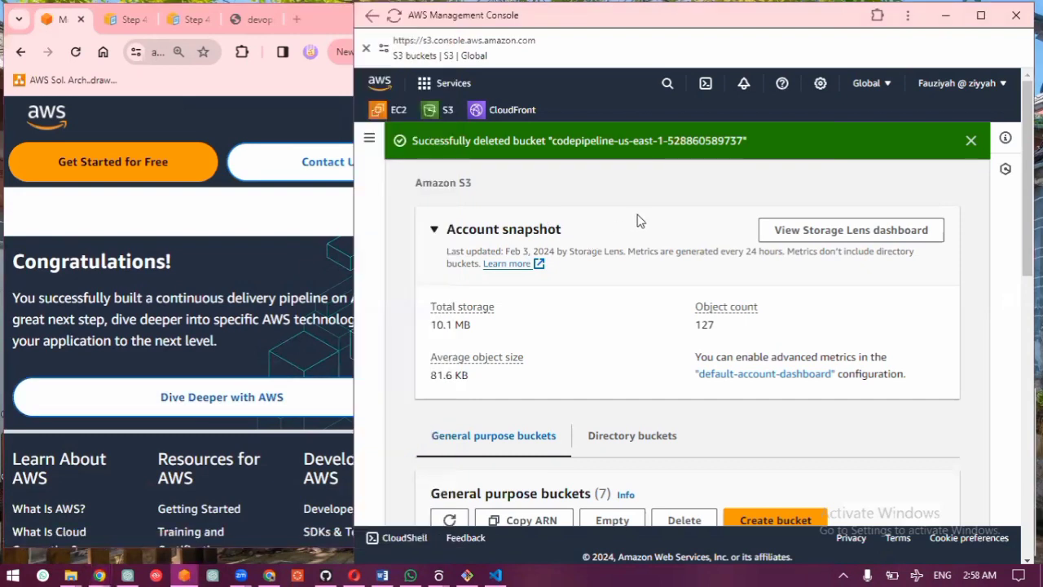